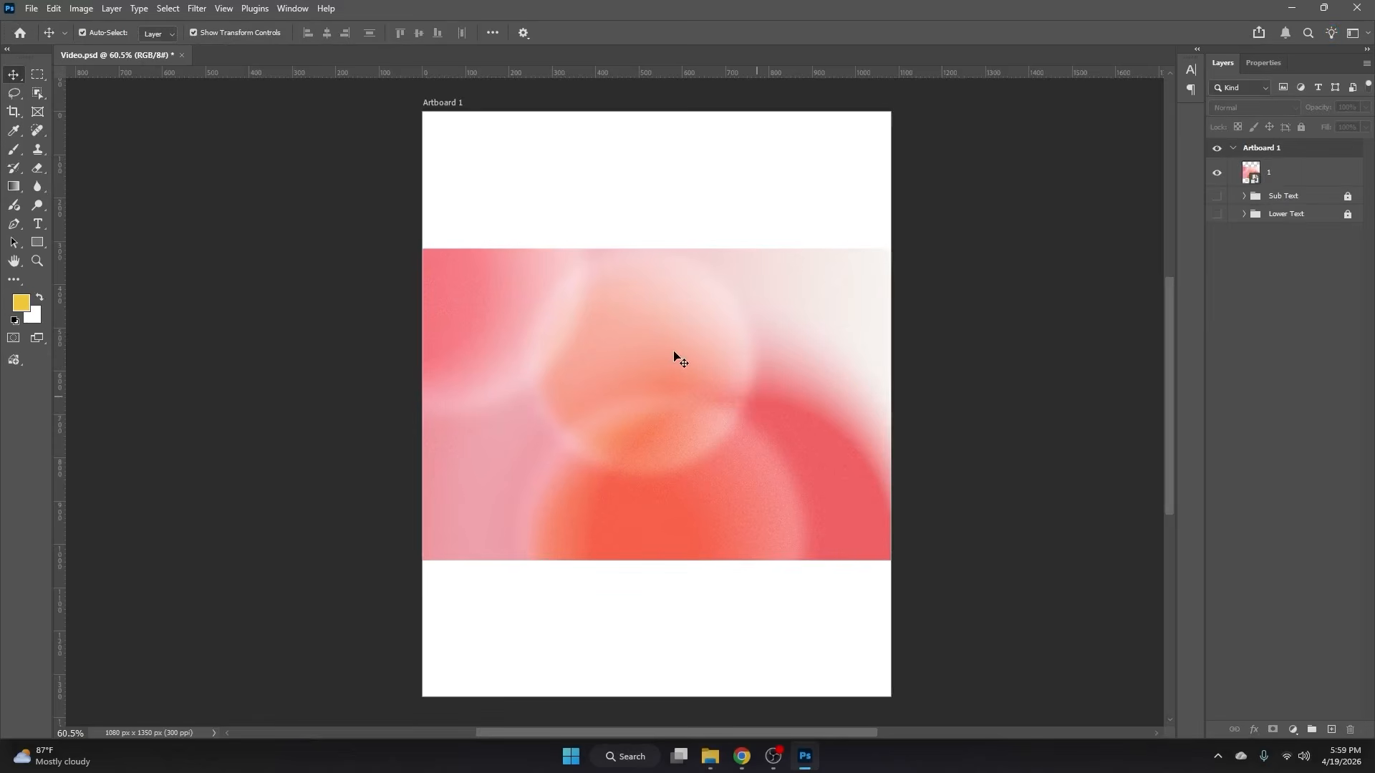
Step: Switch to Chrome and browse the Pinterest results for "gradient background" for reference designs
mouse_move(742, 756)
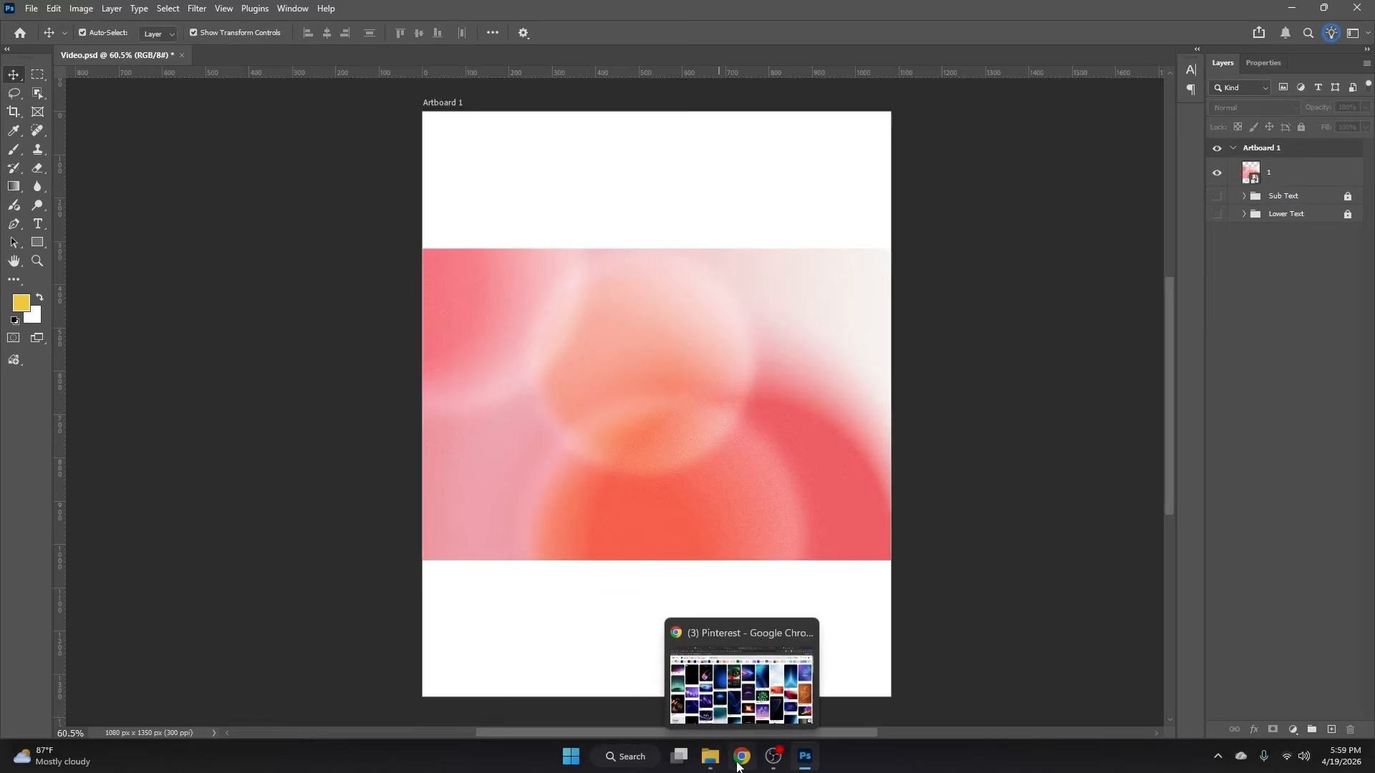
click(737, 674)
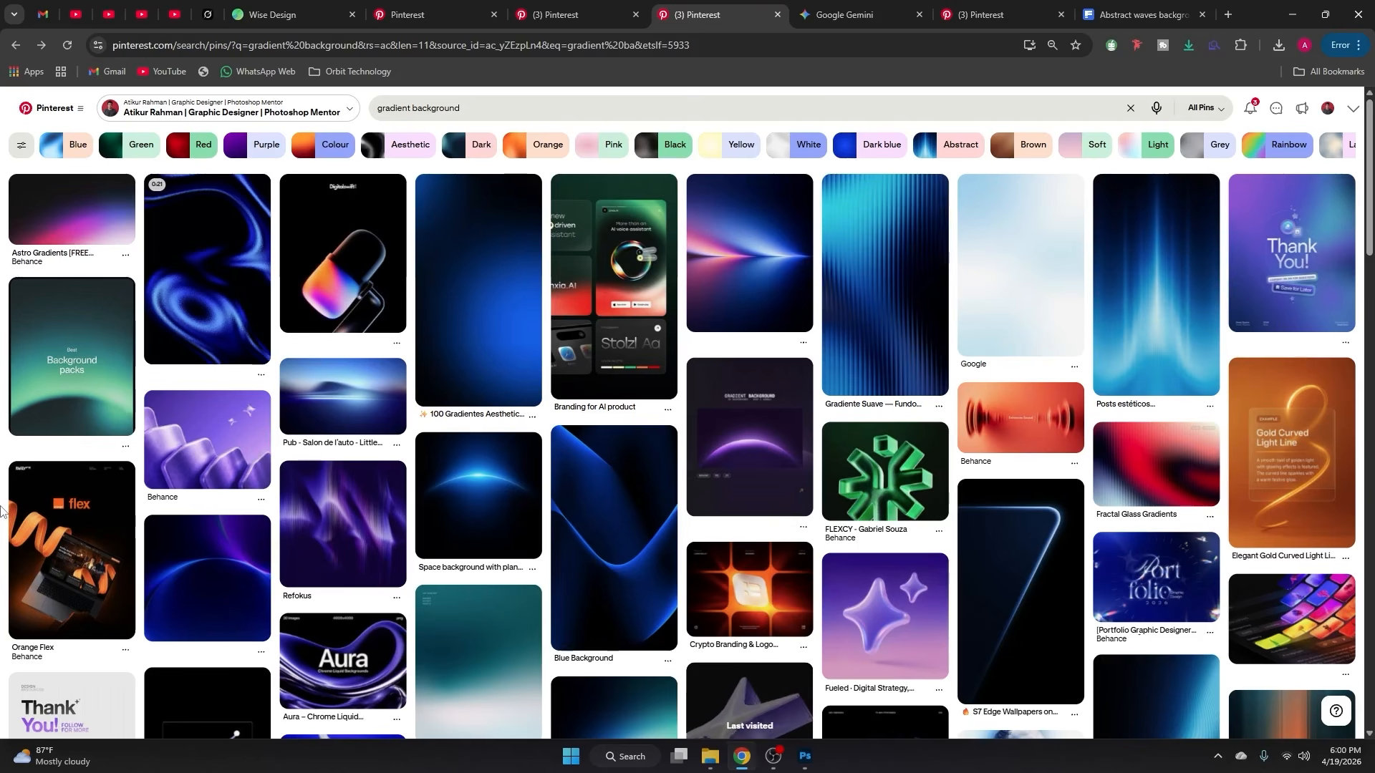
scroll(696, 459, down, 10)
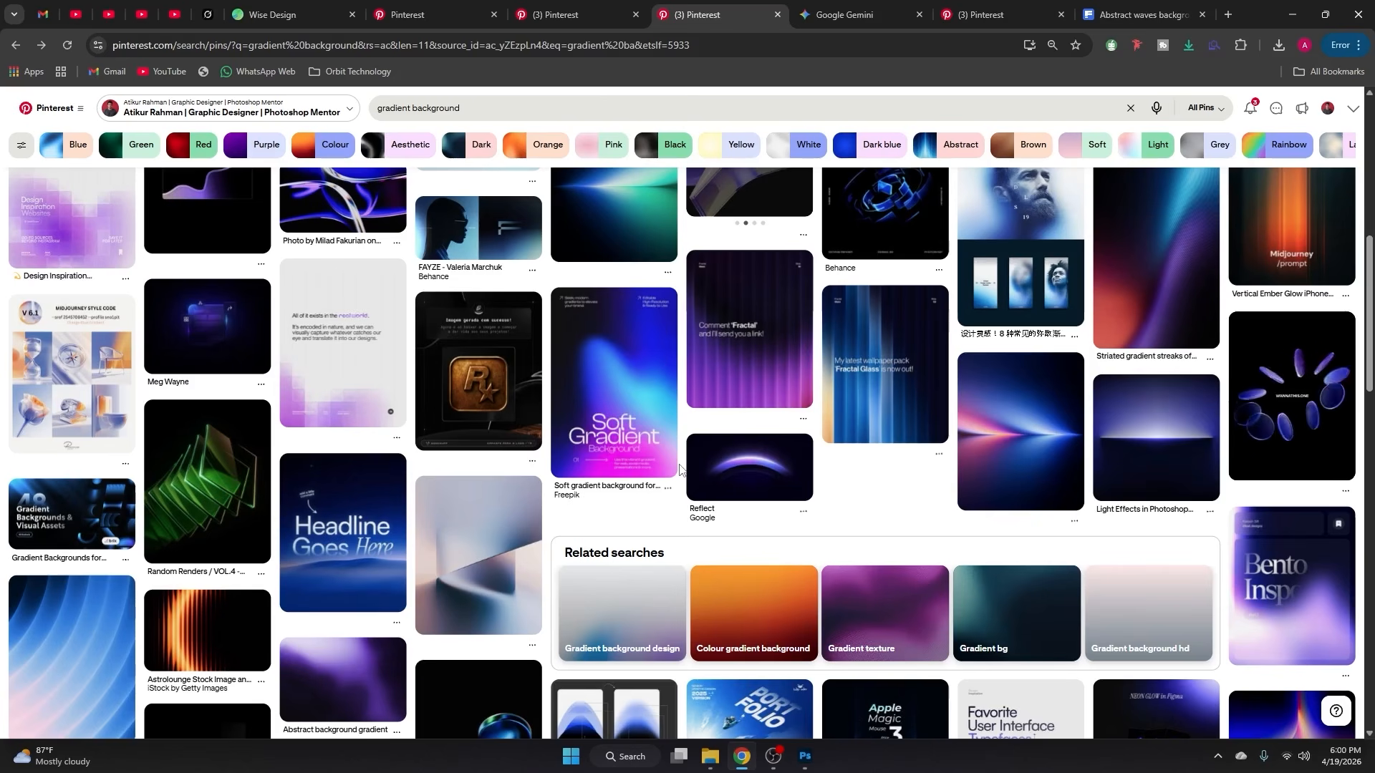
scroll(680, 469, up, 10)
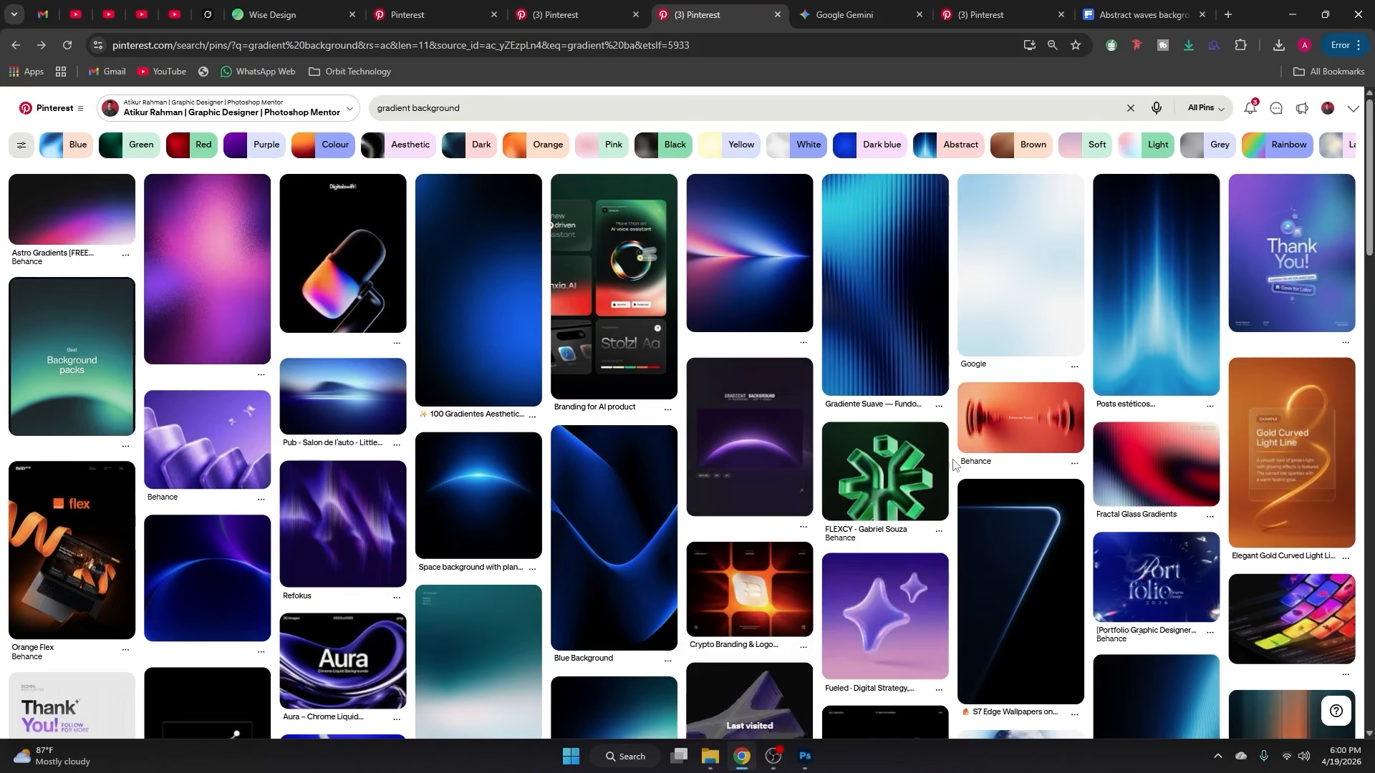
Step: Attach the Soft Gradient reference JPG from New folder (3) to a new Google Gemini prompt in Chrome
key(alt+Tab)
key(alt+Tab)
key(alt+Tab)
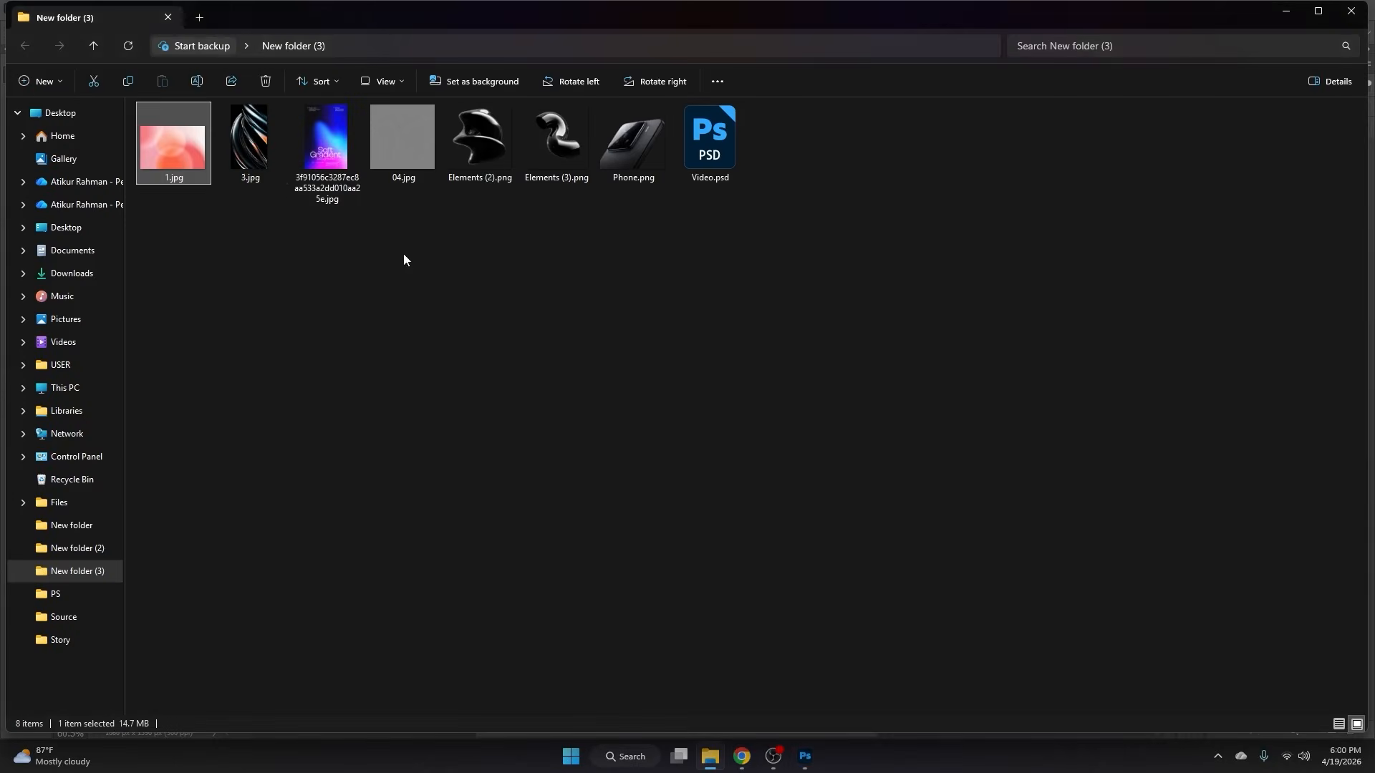
click(324, 163)
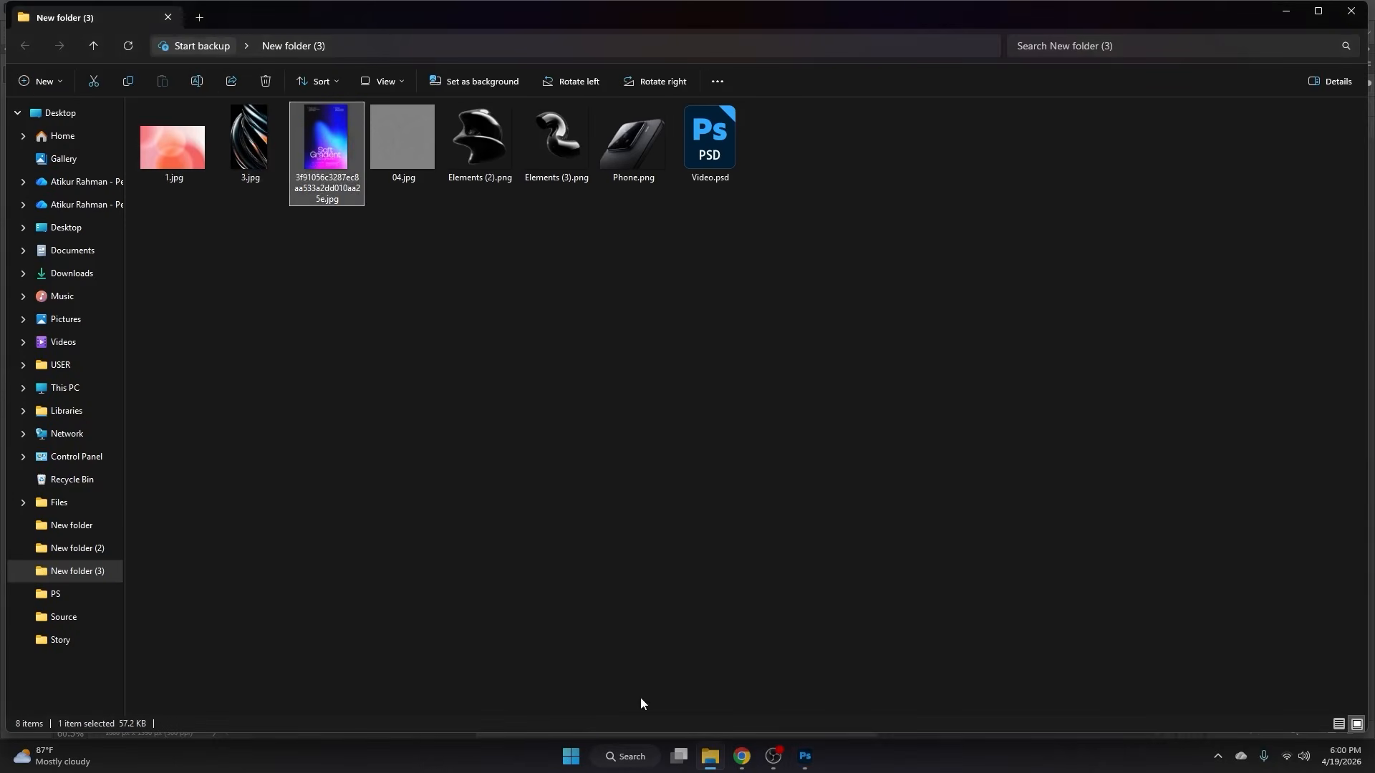
click(742, 756)
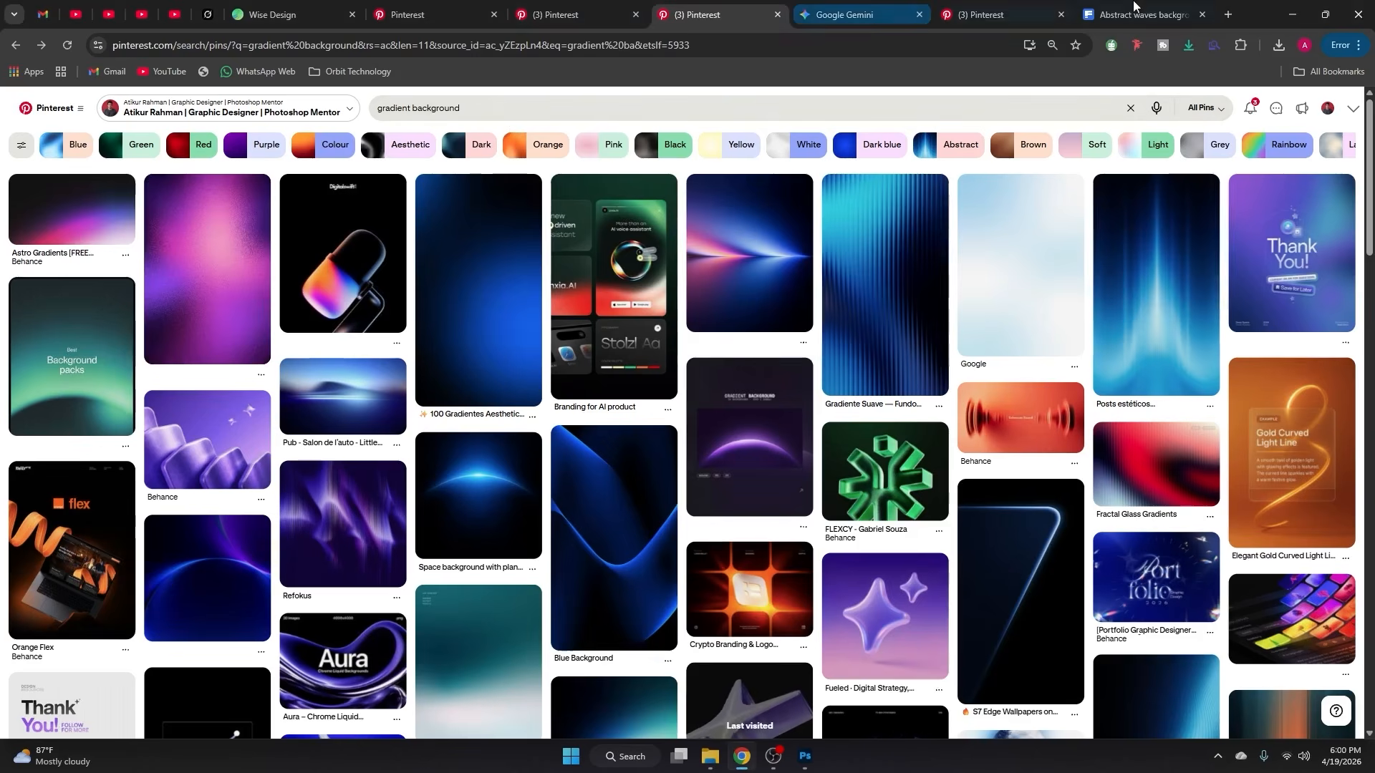
click(859, 14)
mouse_move(710, 756)
click(676, 680)
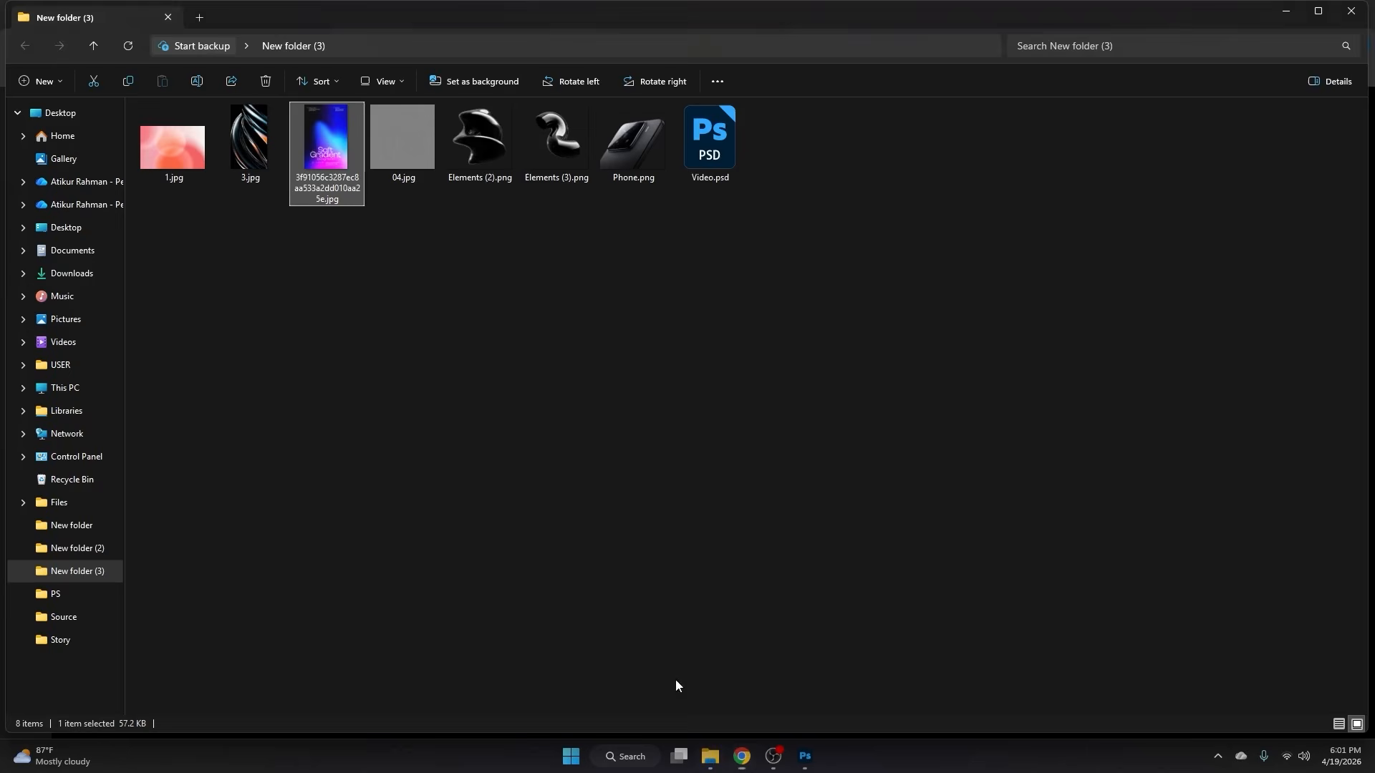
drag(347, 193, 654, 429)
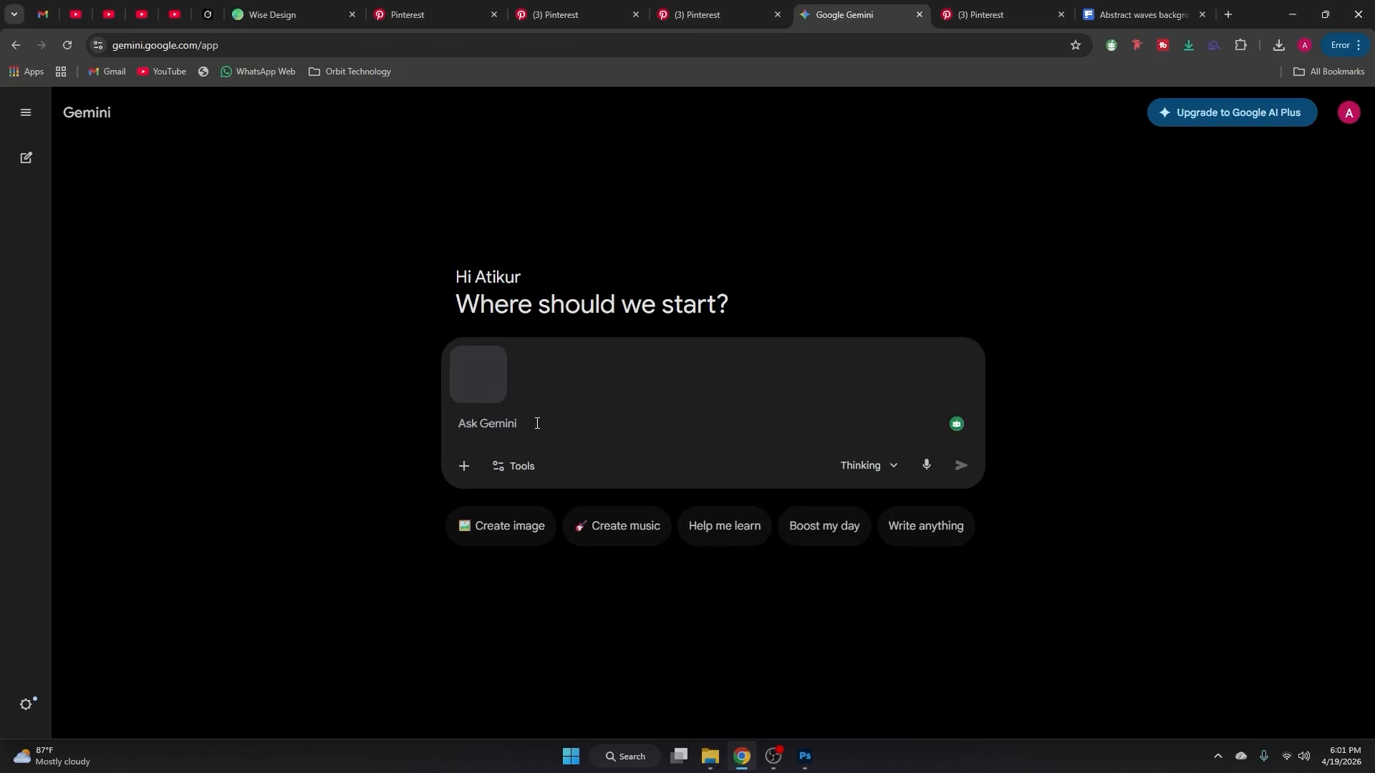
Step: Write the Gemini prompt "amk similar ekta background generate kore dao, ignore all the texts", checking the reference image's text in the photo viewer
text(amk similar ekta )
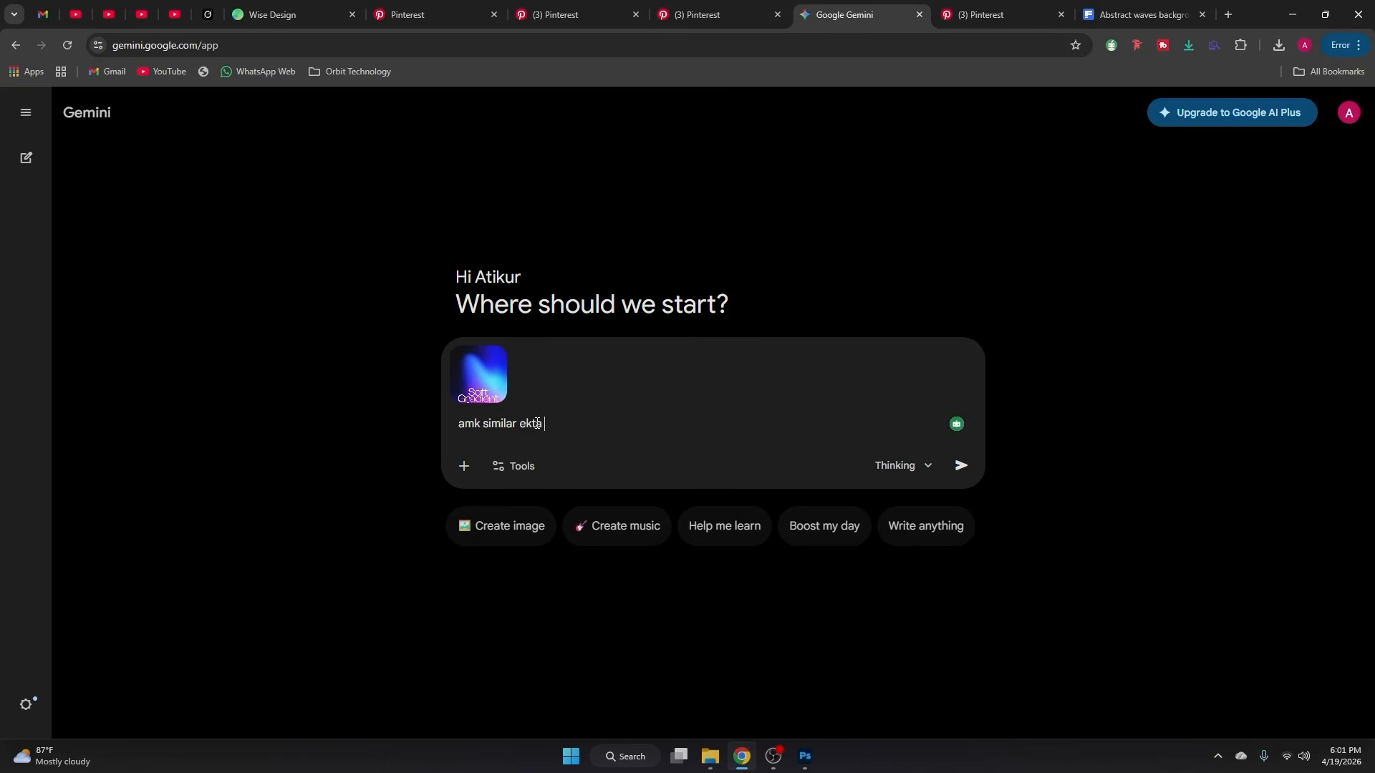
text(background generate kore dao)
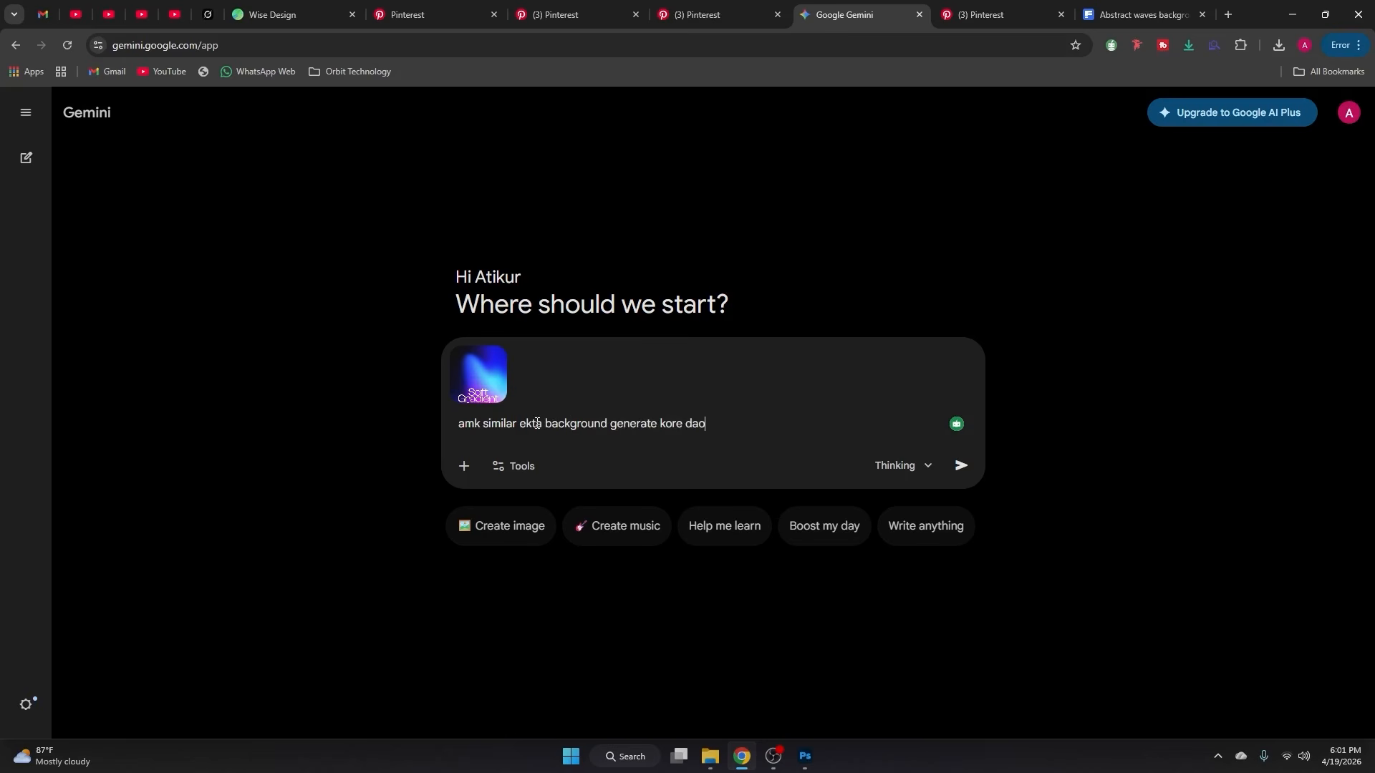
mouse_move(709, 757)
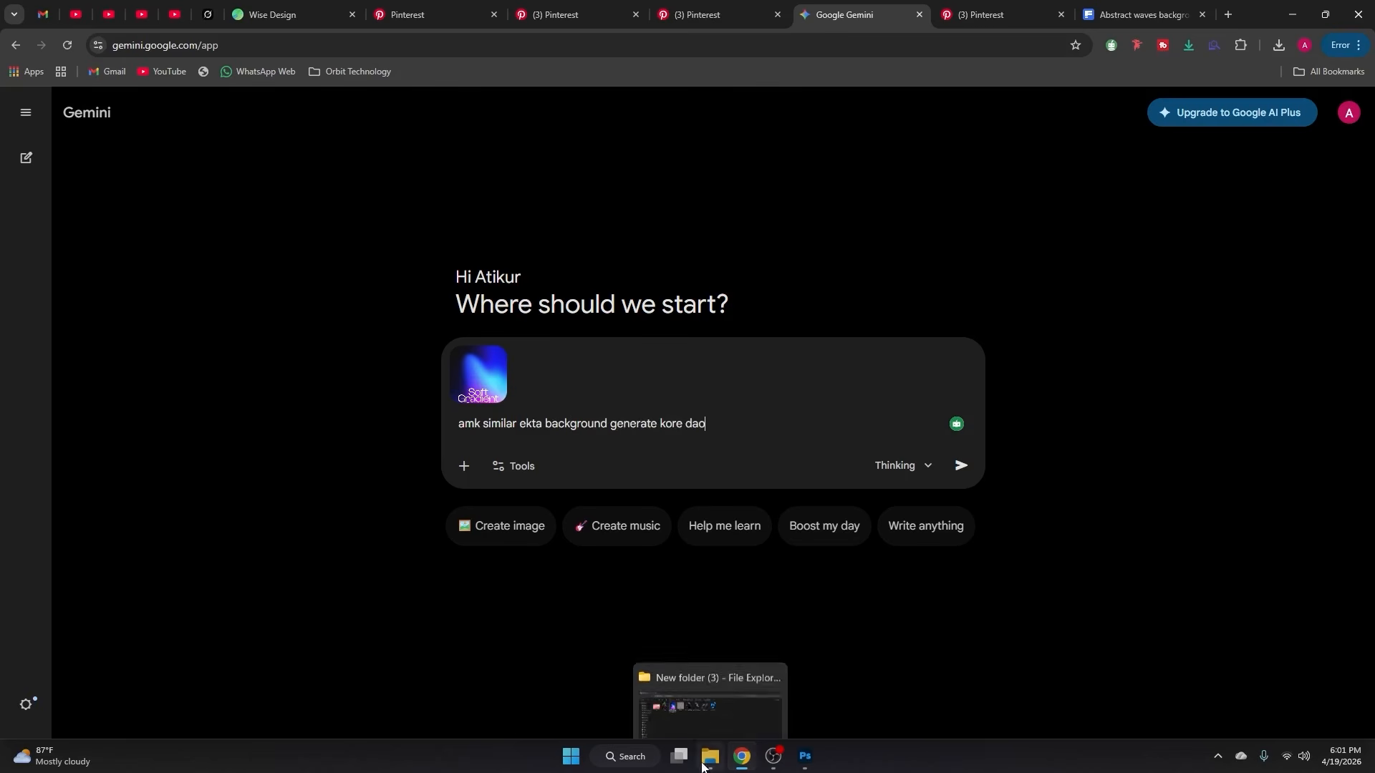
click(668, 666)
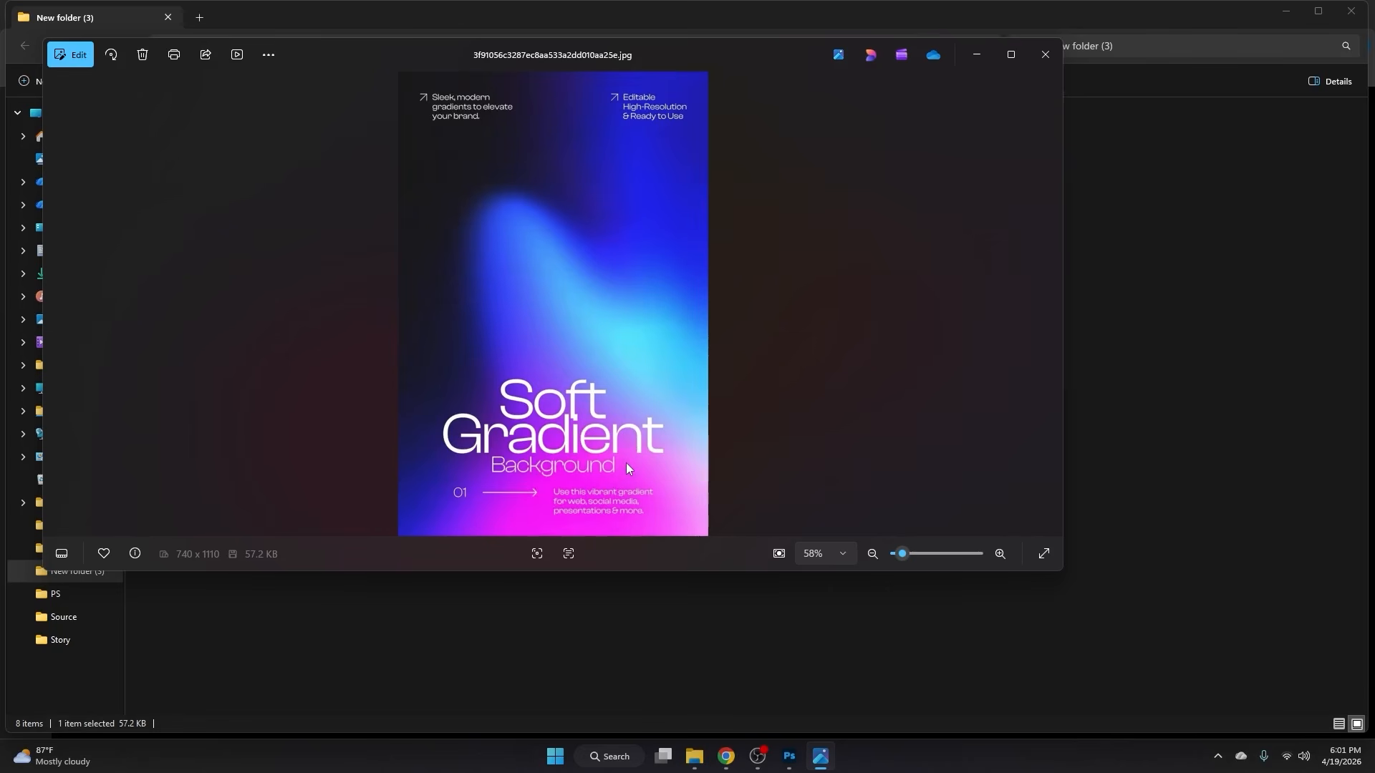
click(1095, 430)
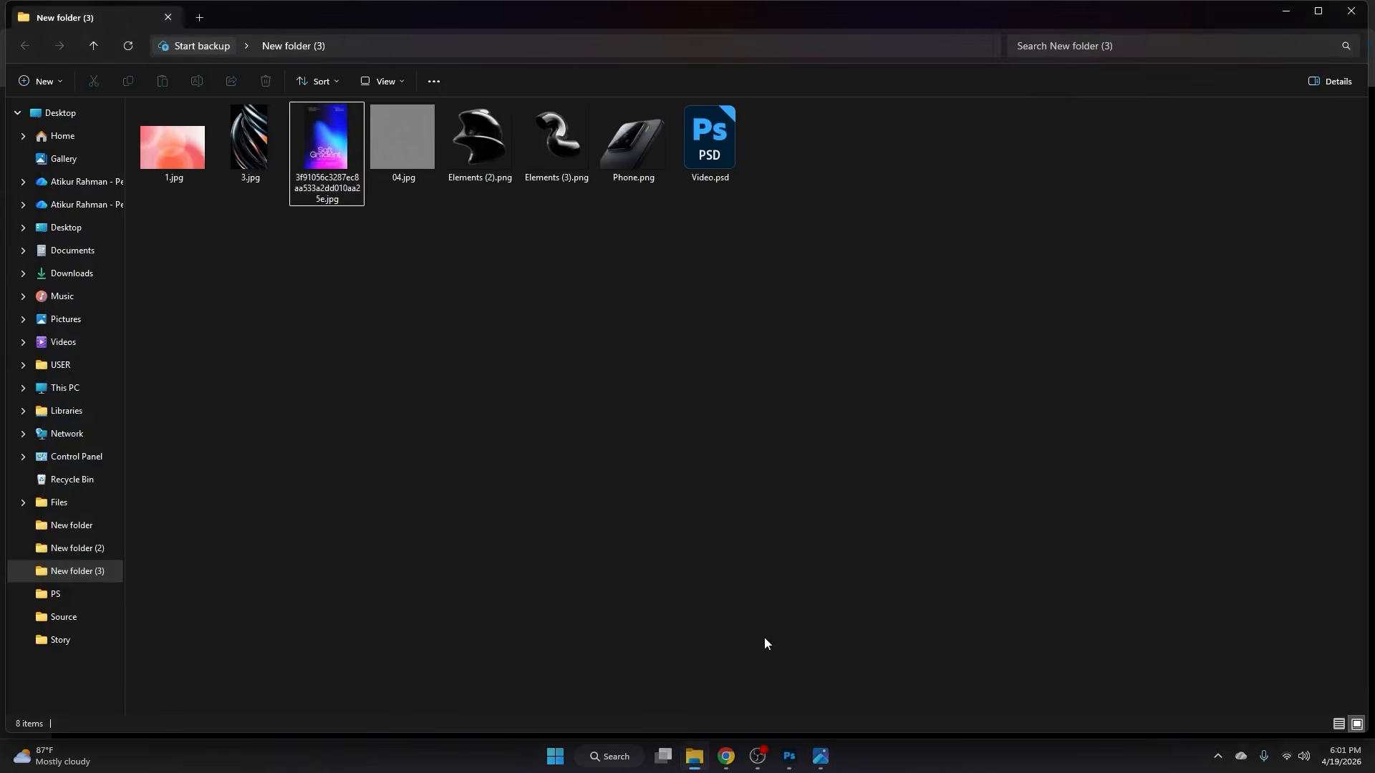
click(726, 756)
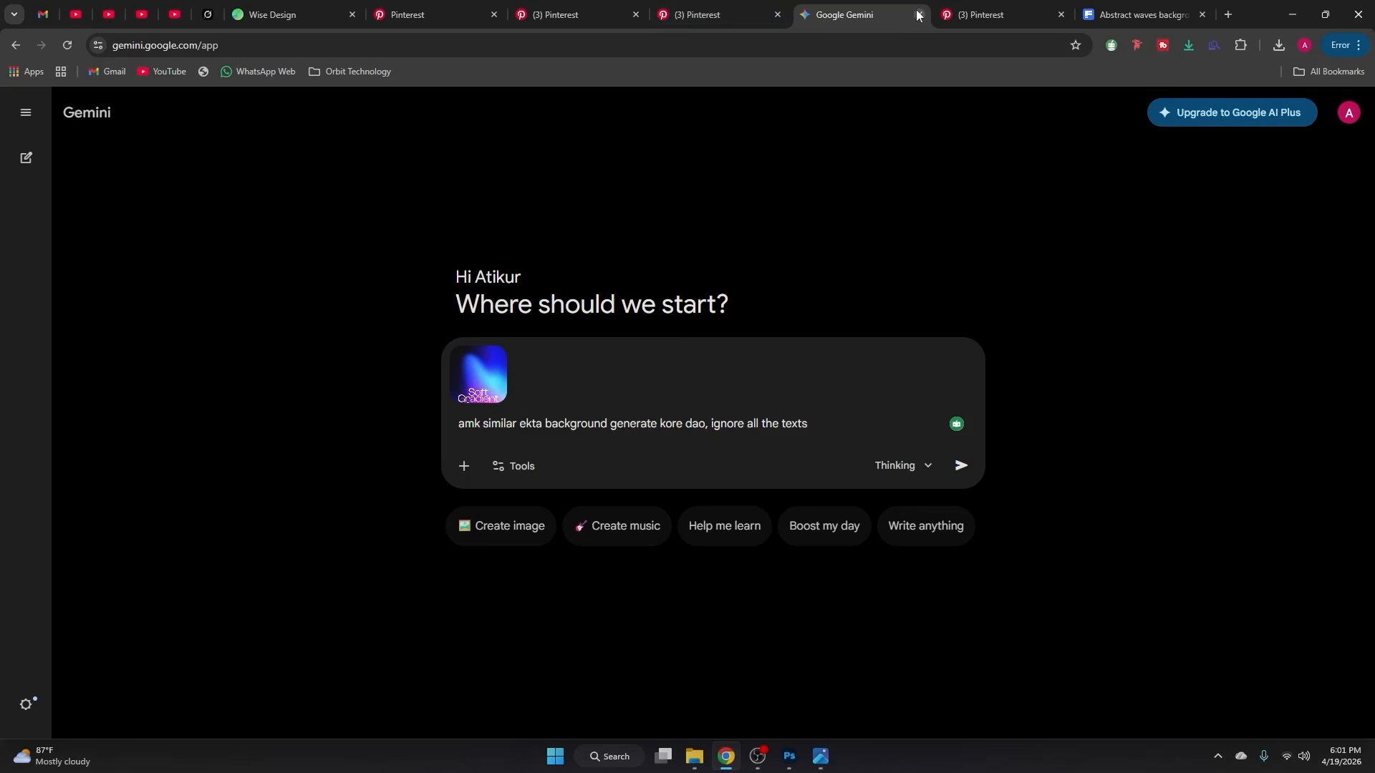
Step: Switch to Photoshop and scale the pink-orange gradient image on layer 1 until it covers the artboard's full height
click(789, 756)
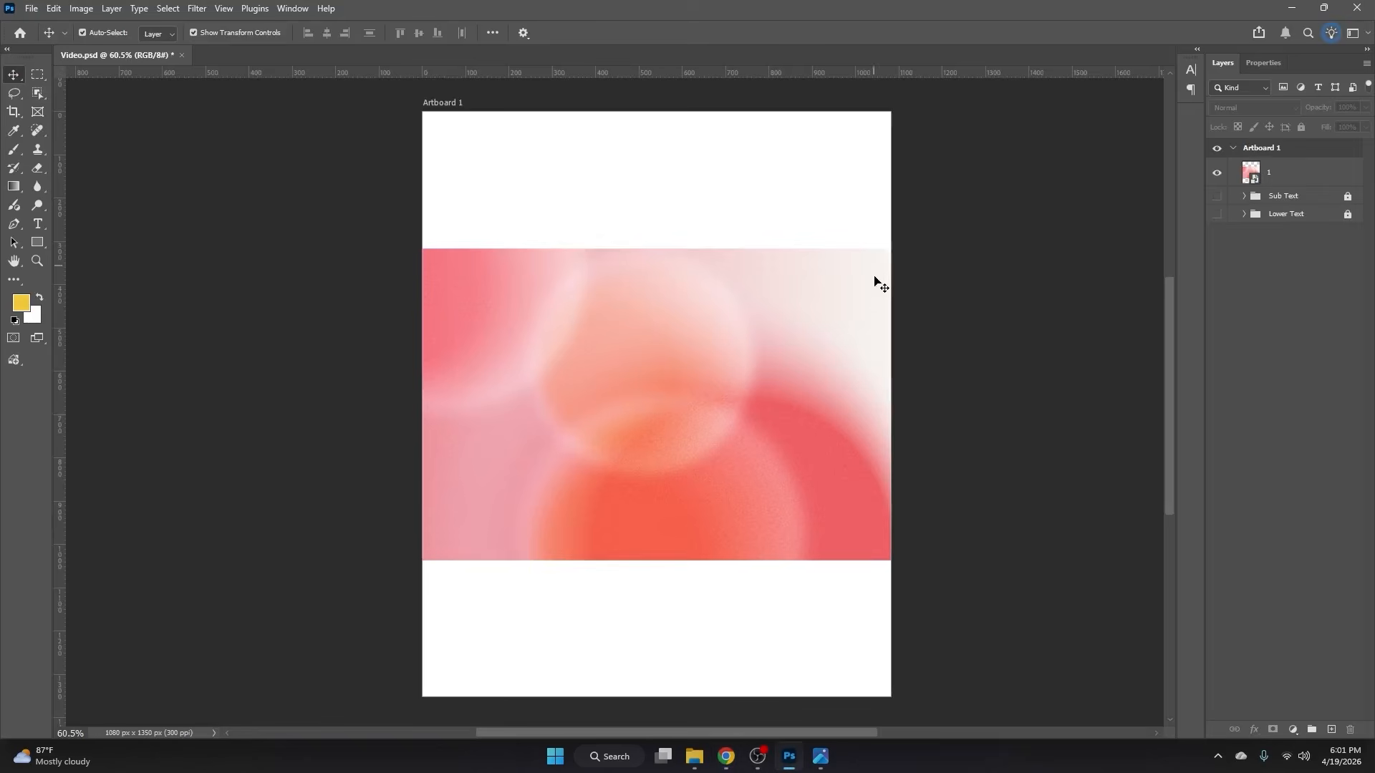
click(693, 482)
drag(653, 559, 661, 700)
key(Return)
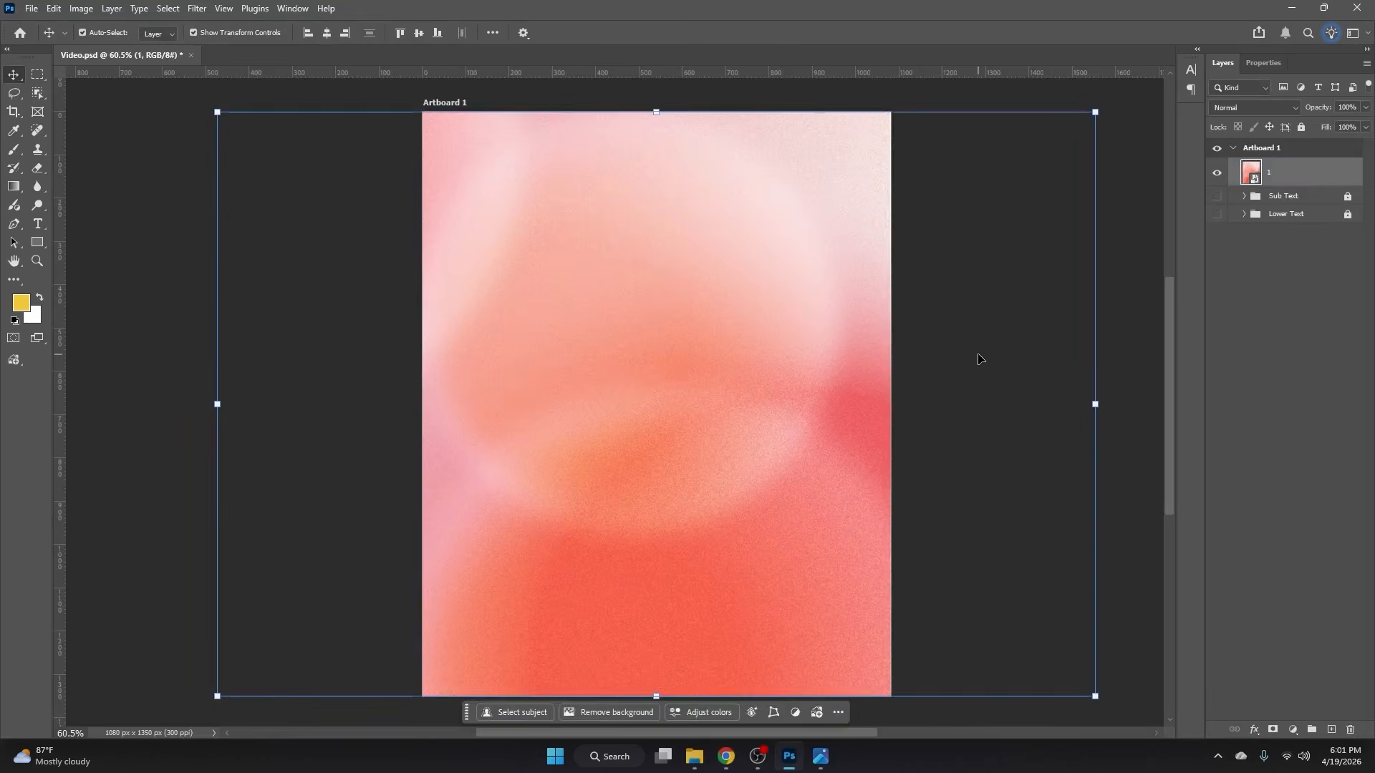
click(977, 359)
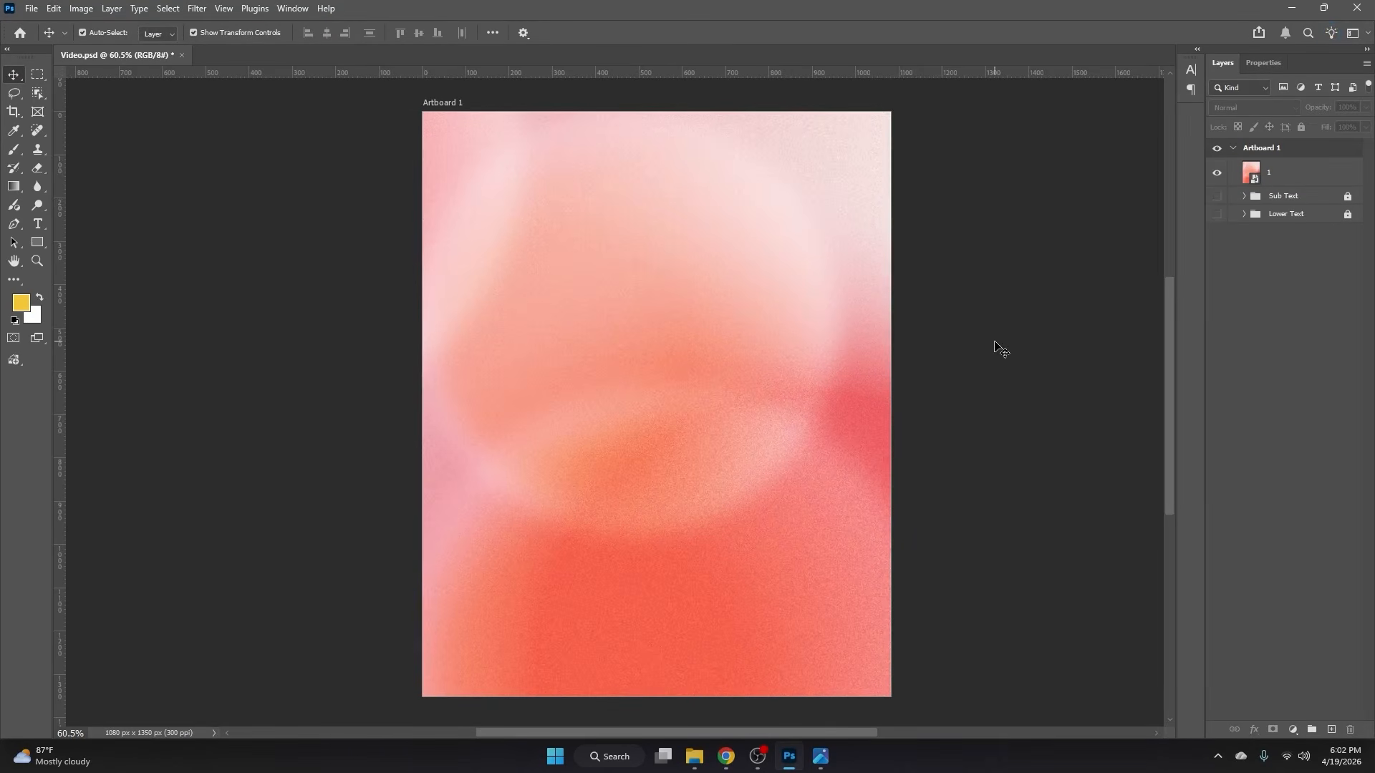
Step: Group layer 1 and name the group BG
click(1295, 170)
key(ctrl+g)
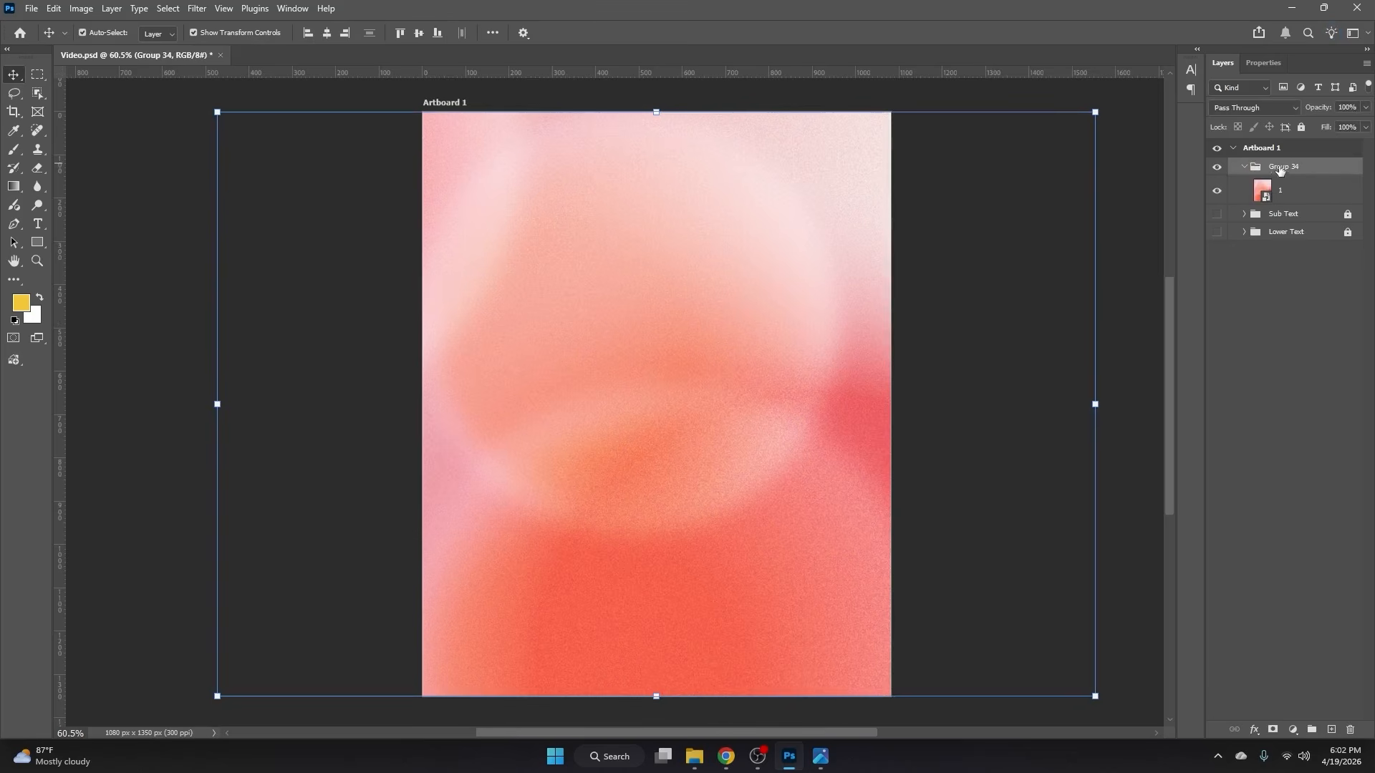
double_click(1288, 166)
text(BG)
key(Return)
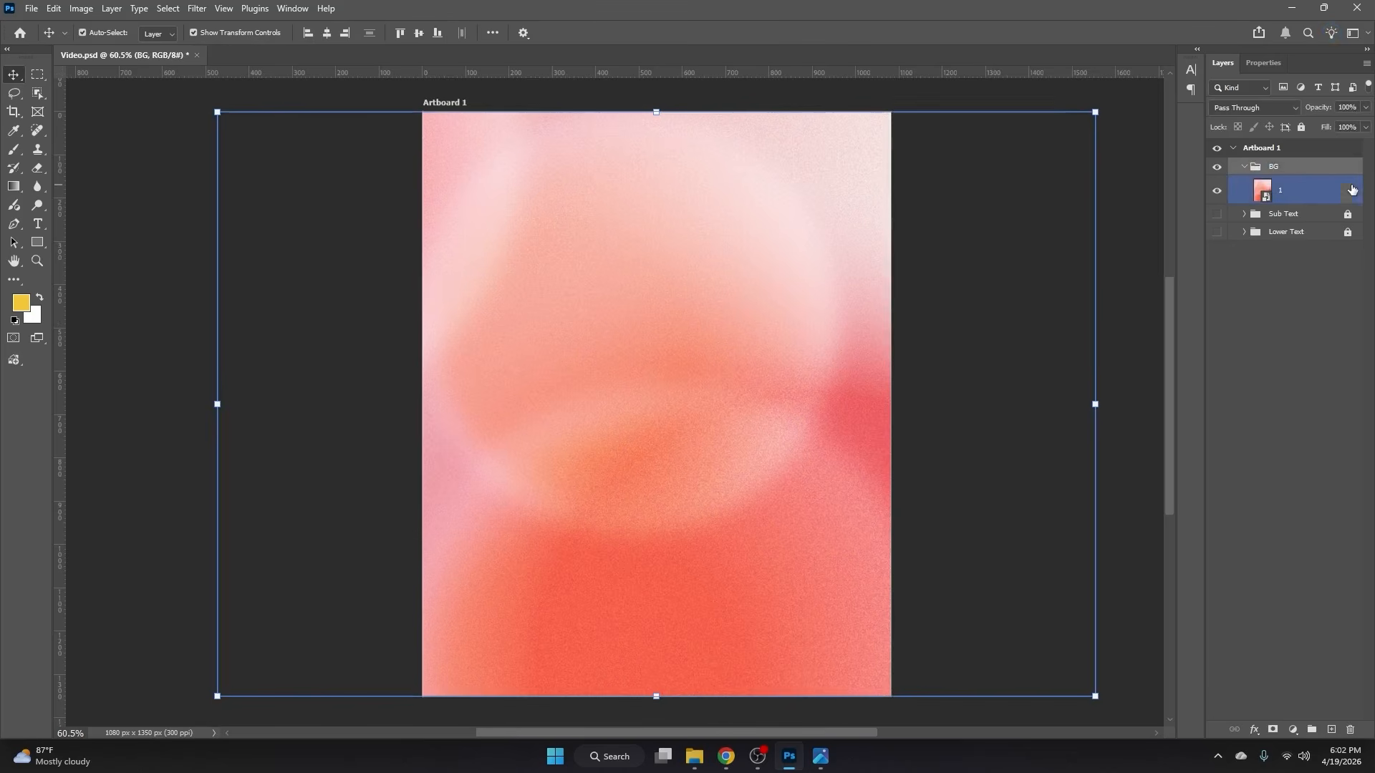
click(1287, 383)
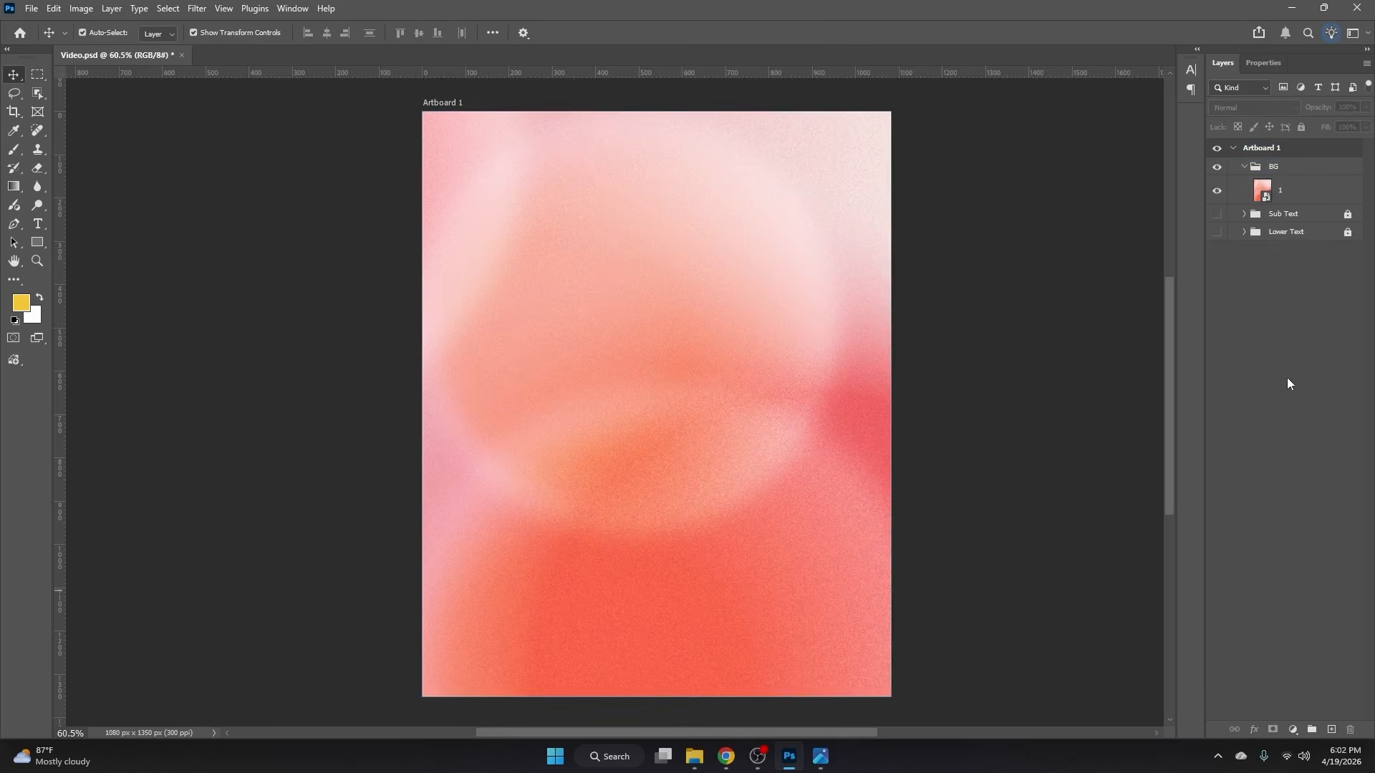
Step: Add a gradient fill layer above the BG group from the first Blues preset and set its end stop colour to 000814
click(1291, 726)
click(1279, 688)
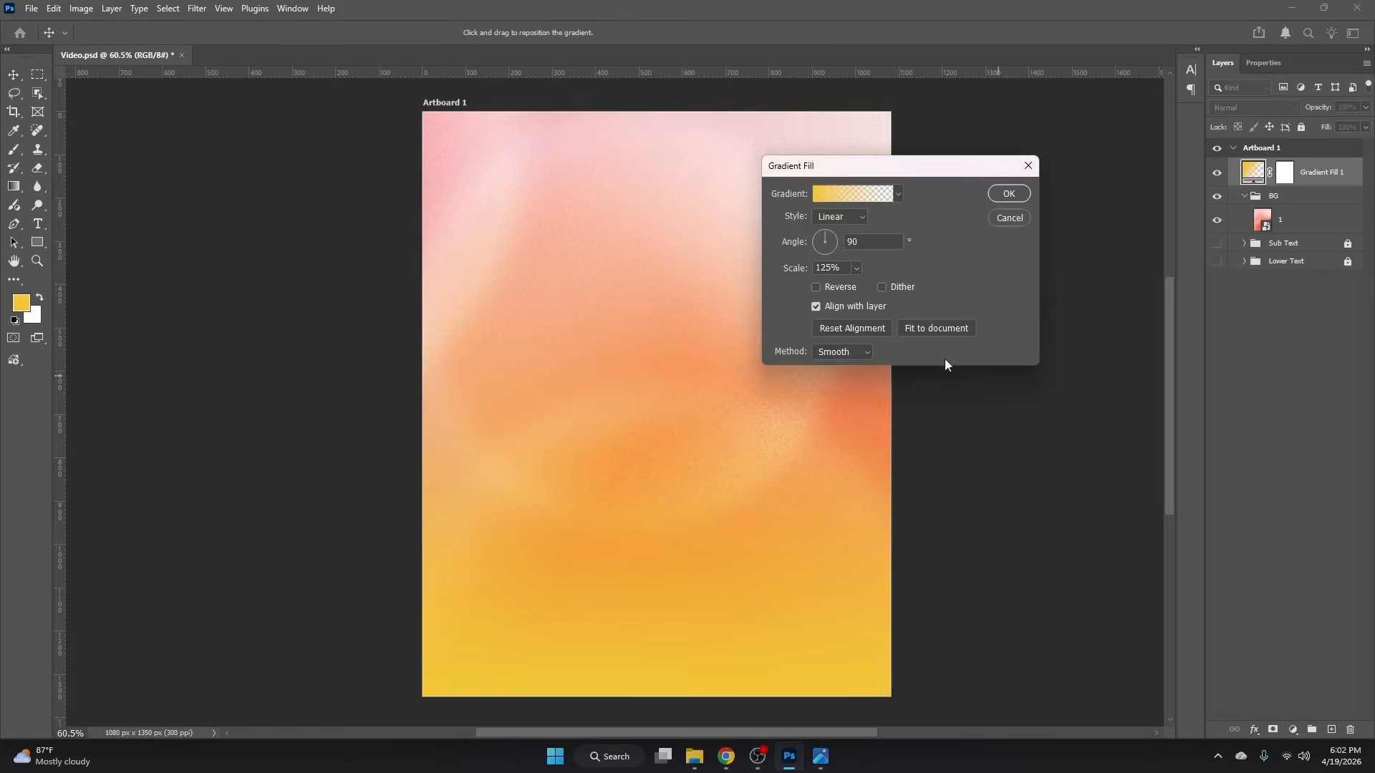
click(865, 196)
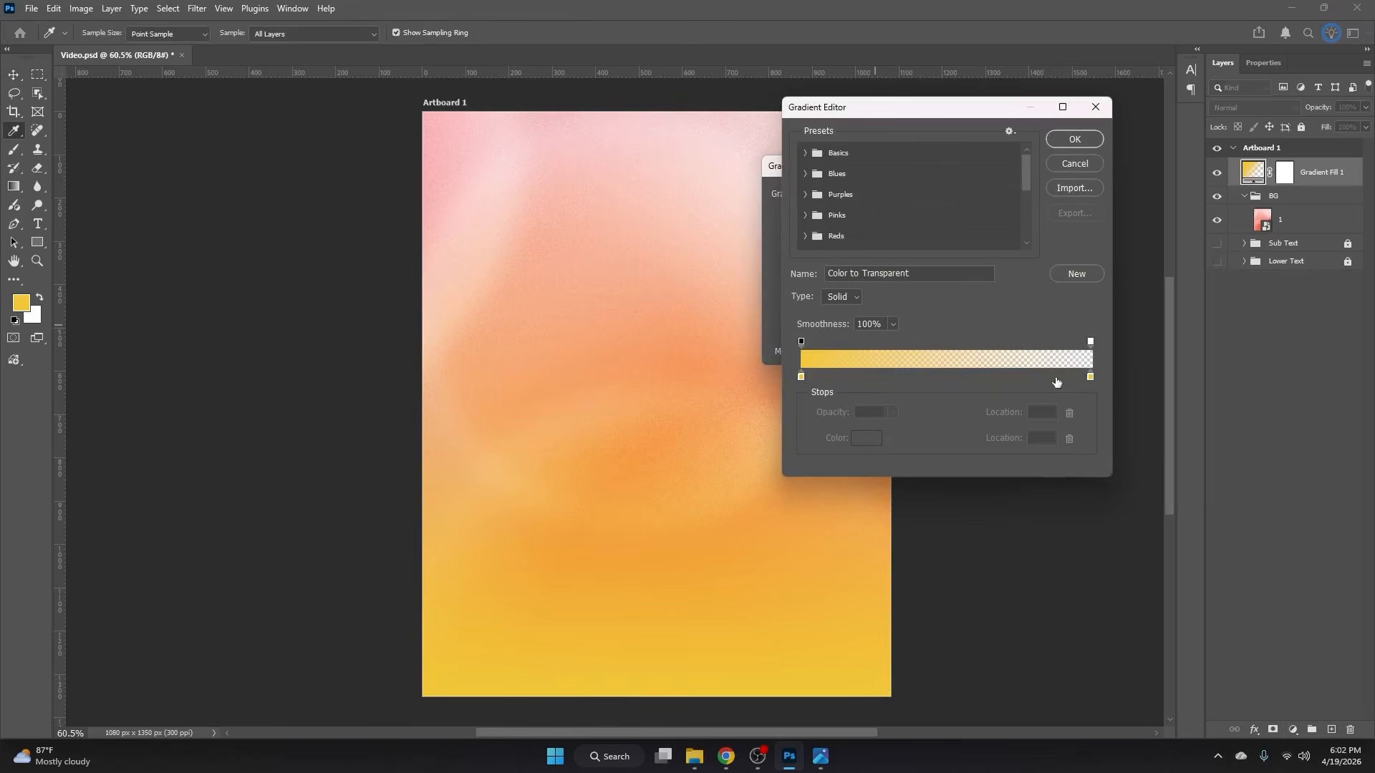
click(803, 174)
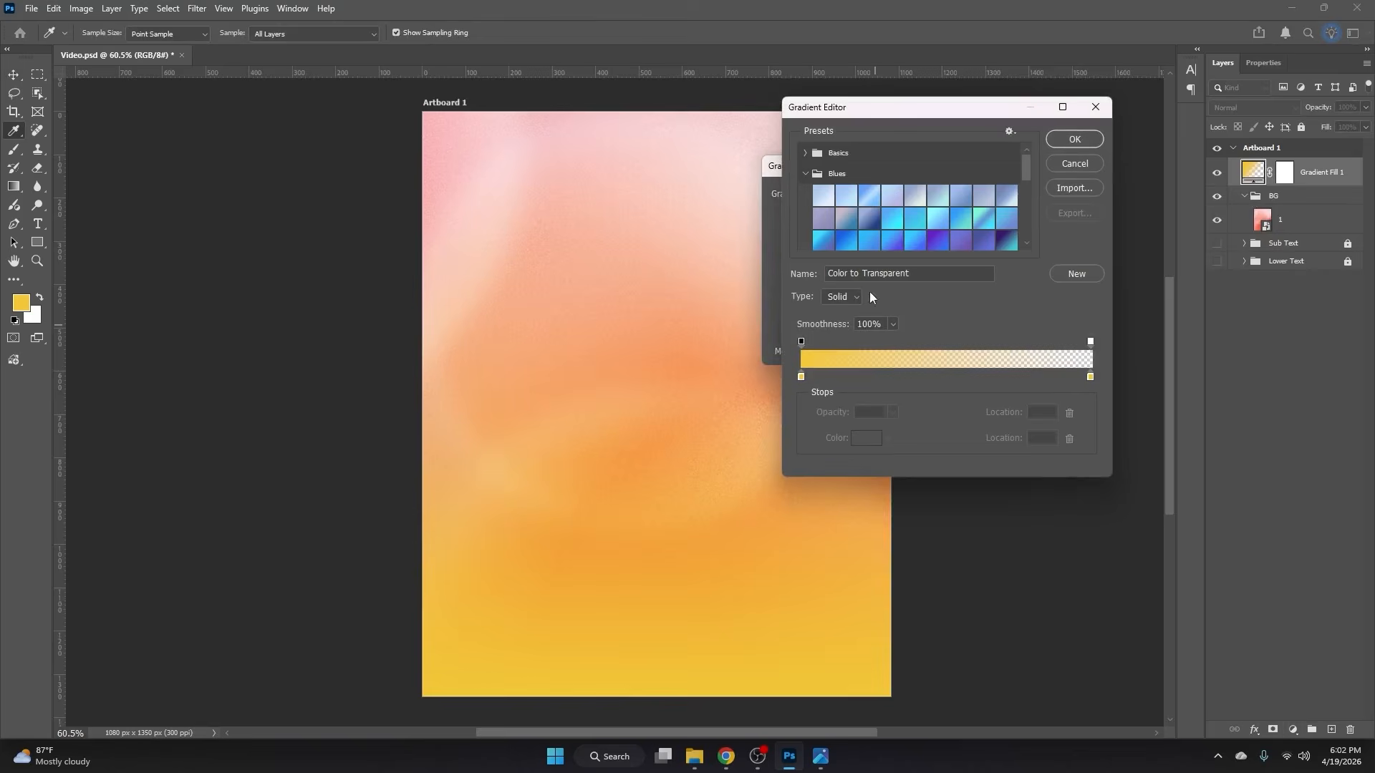
click(824, 195)
double_click(1090, 377)
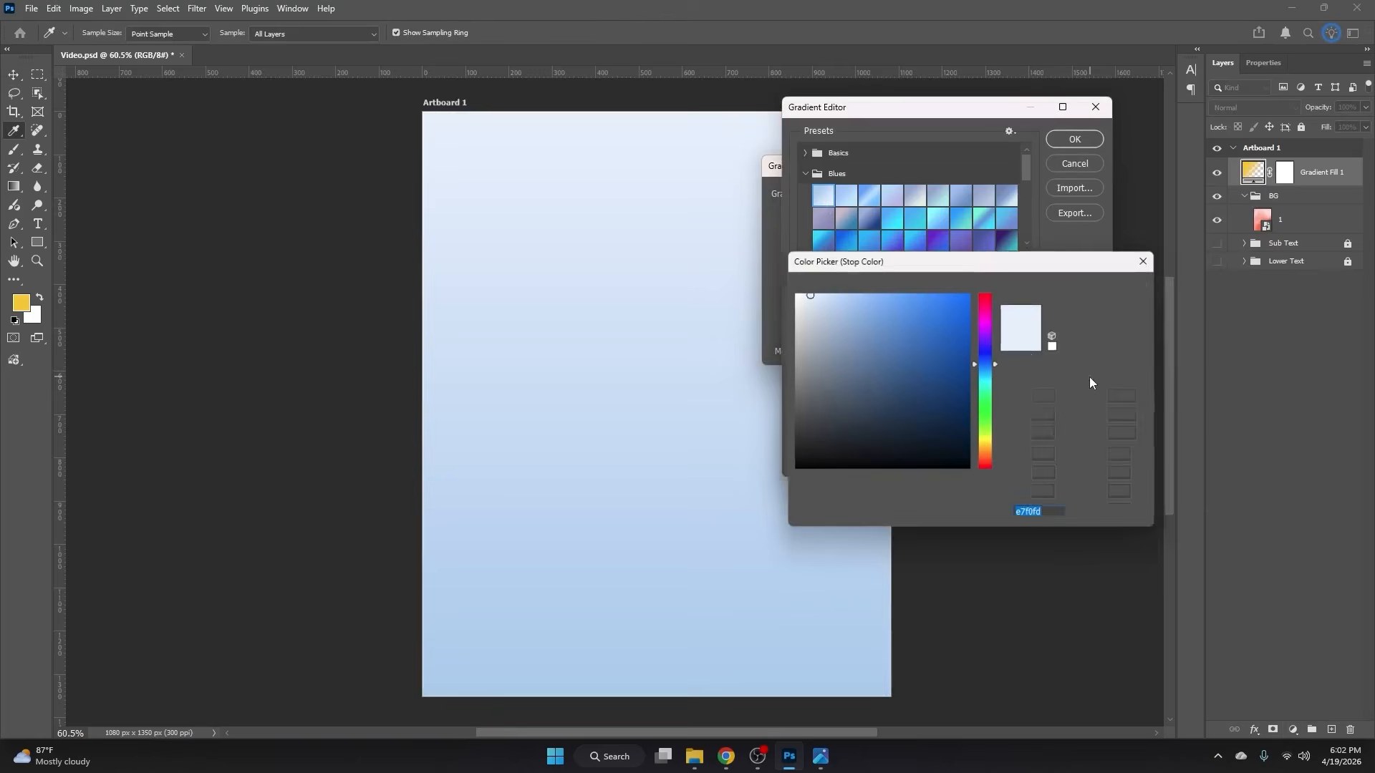
click(972, 459)
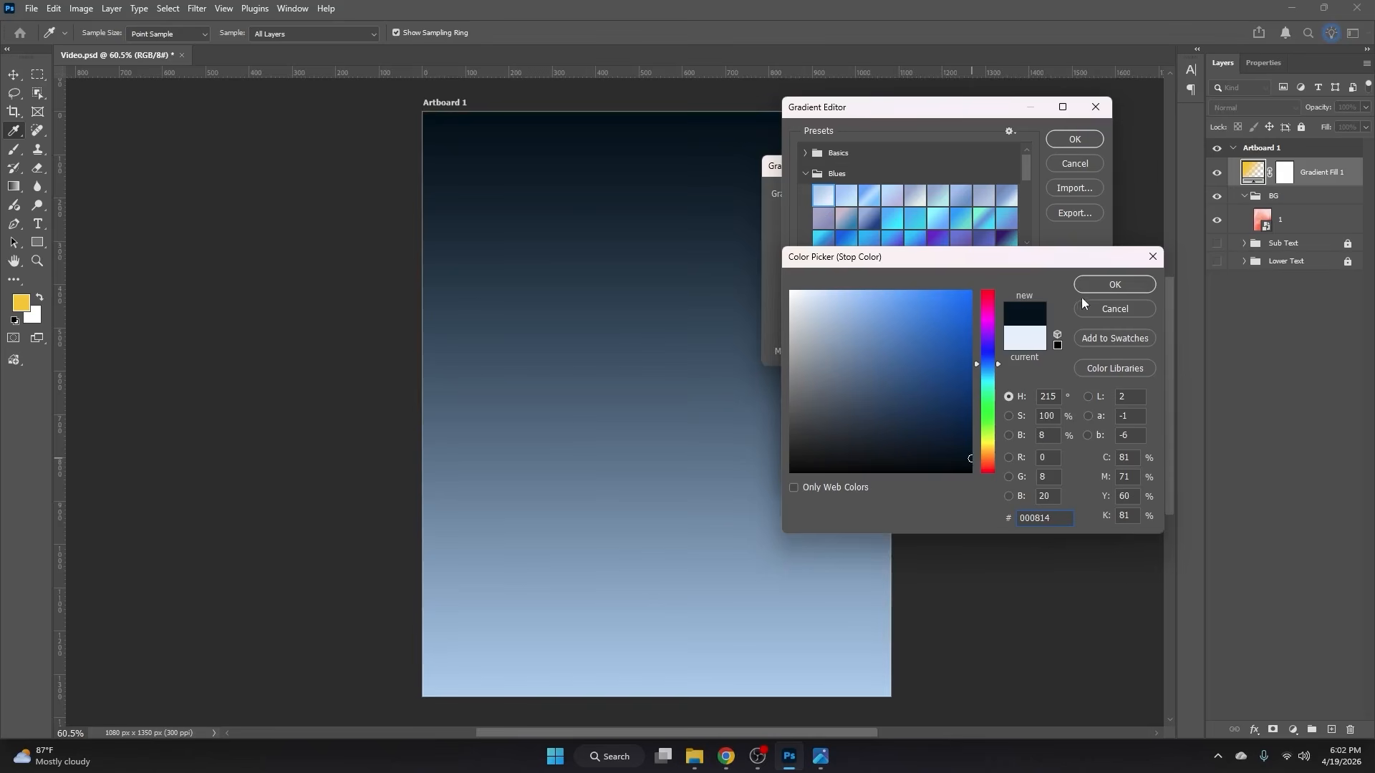
click(1085, 287)
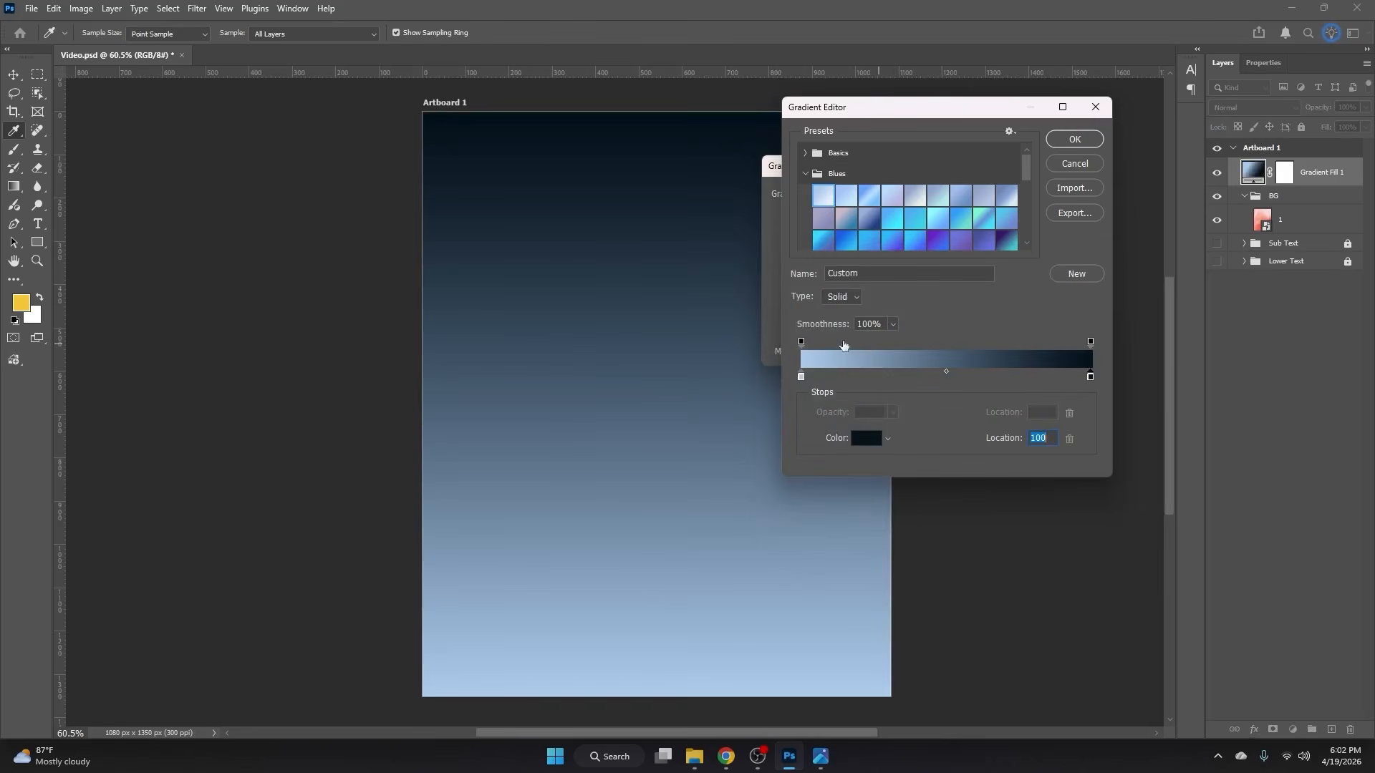
Step: Set the gradient's start stop colour to 0f0f0f, enable Dither and apply the gradient fill
double_click(802, 378)
drag(795, 459, 790, 462)
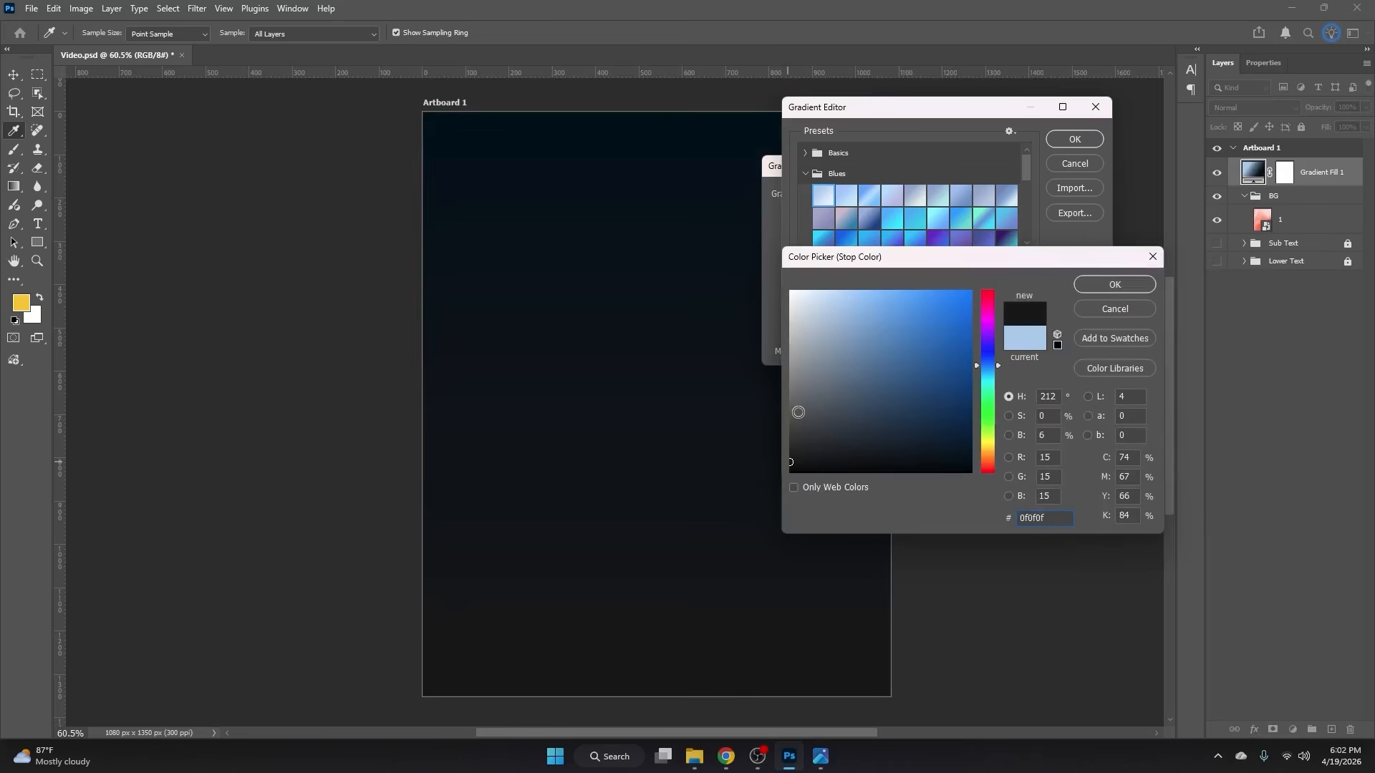
click(1115, 284)
click(1074, 139)
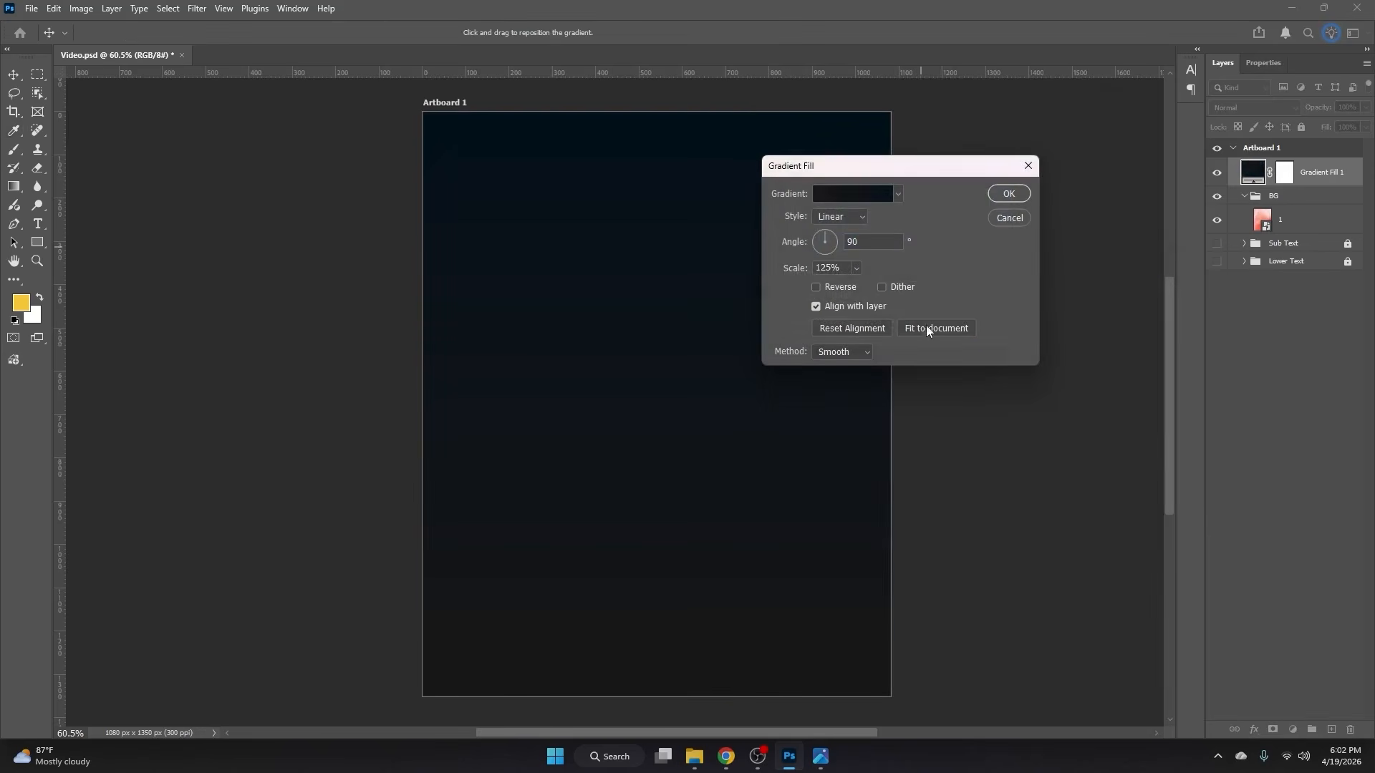
click(908, 289)
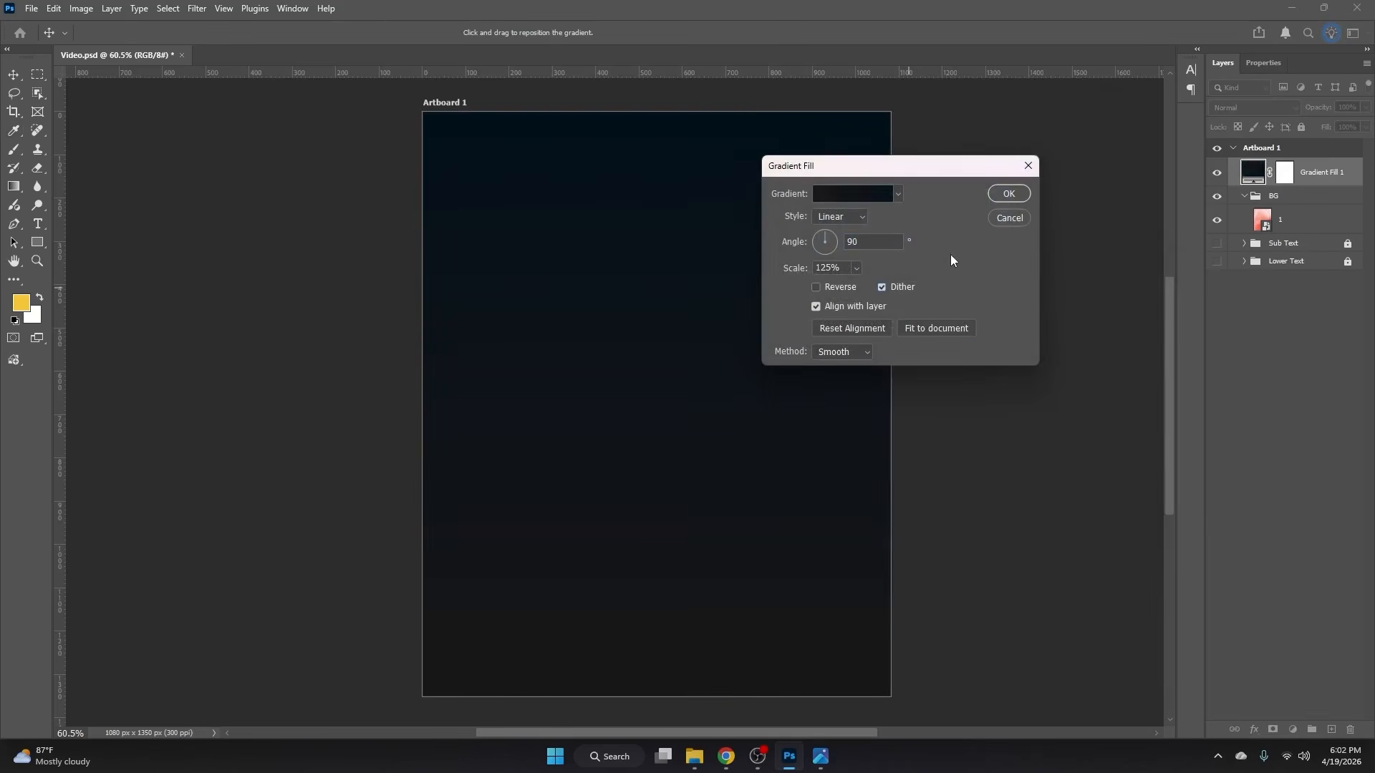
click(1005, 194)
Step: Move the gradient fill layer into the BG group above layer 1 and set its blend mode to Luminosity
drag(1321, 174, 1302, 202)
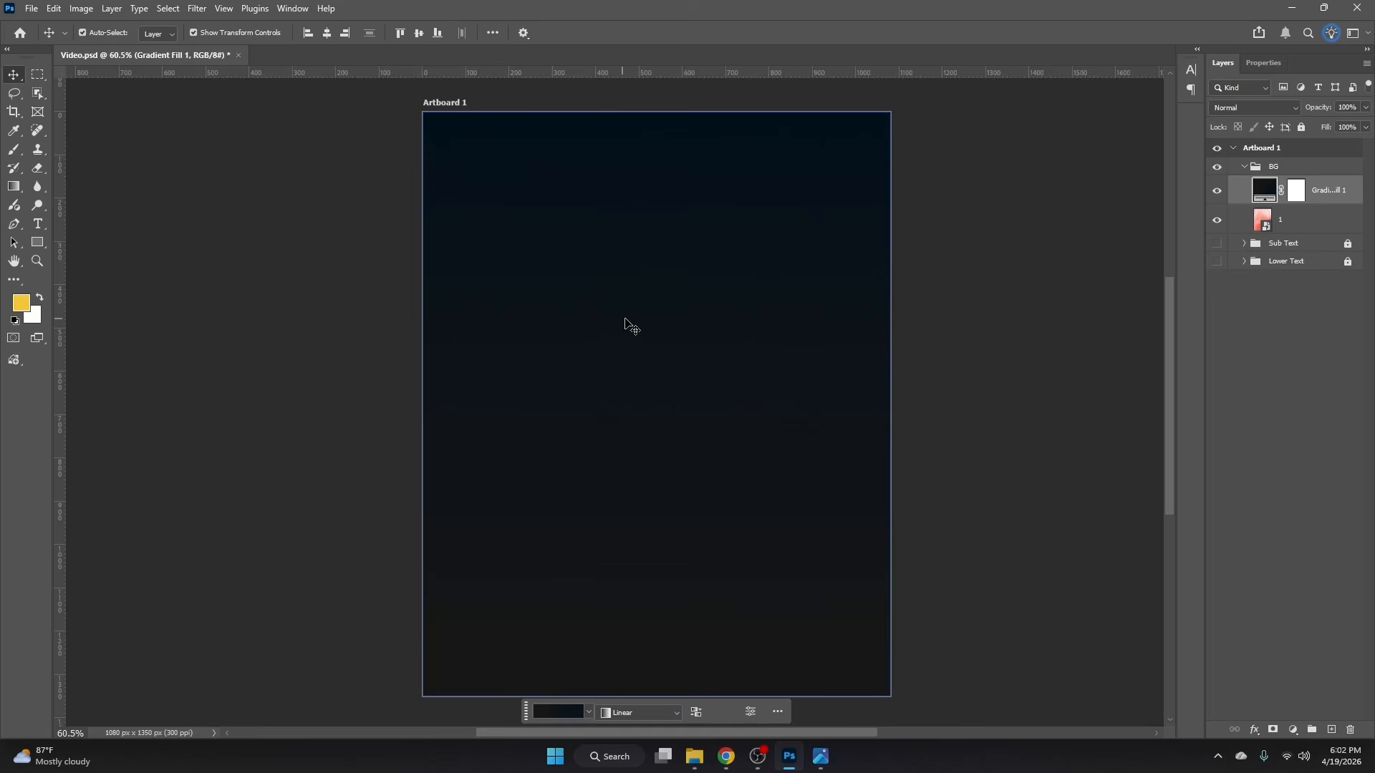
click(1254, 107)
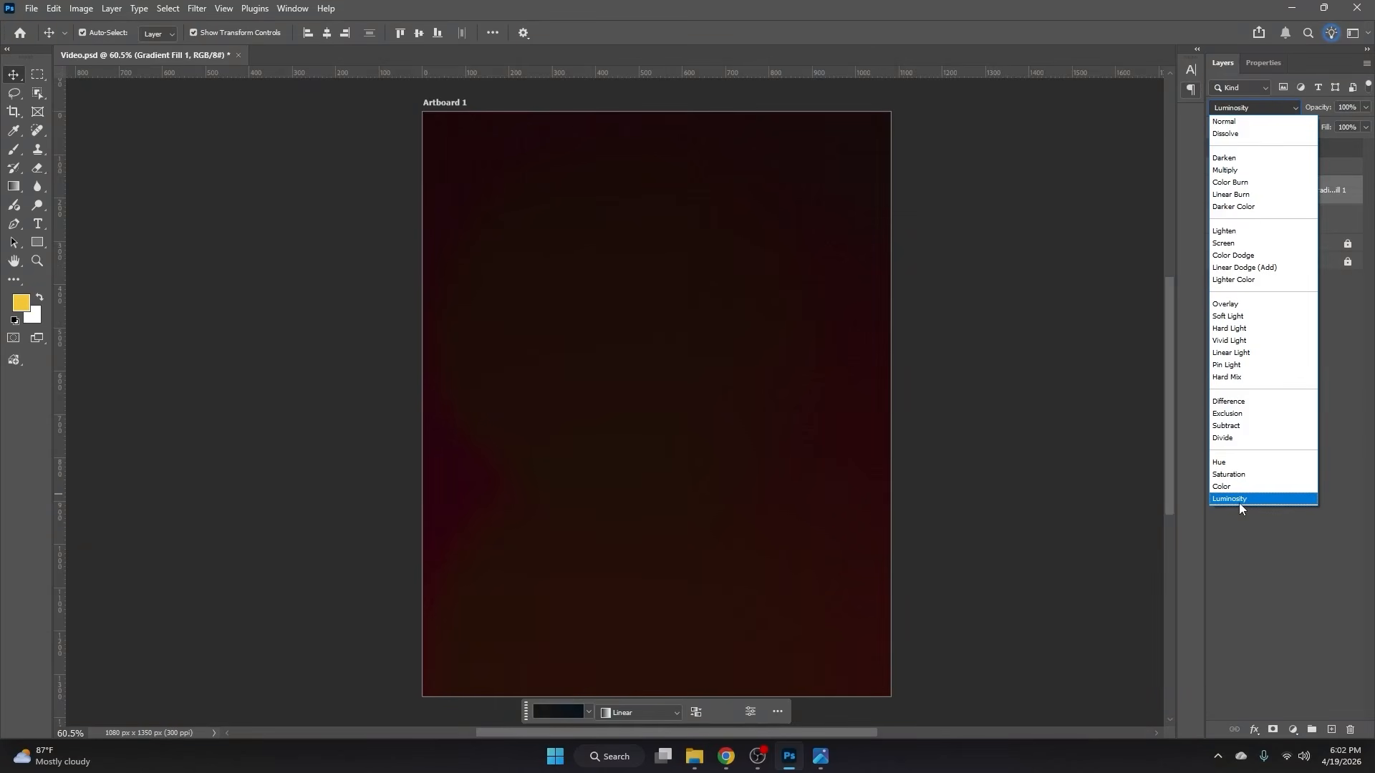
click(1240, 500)
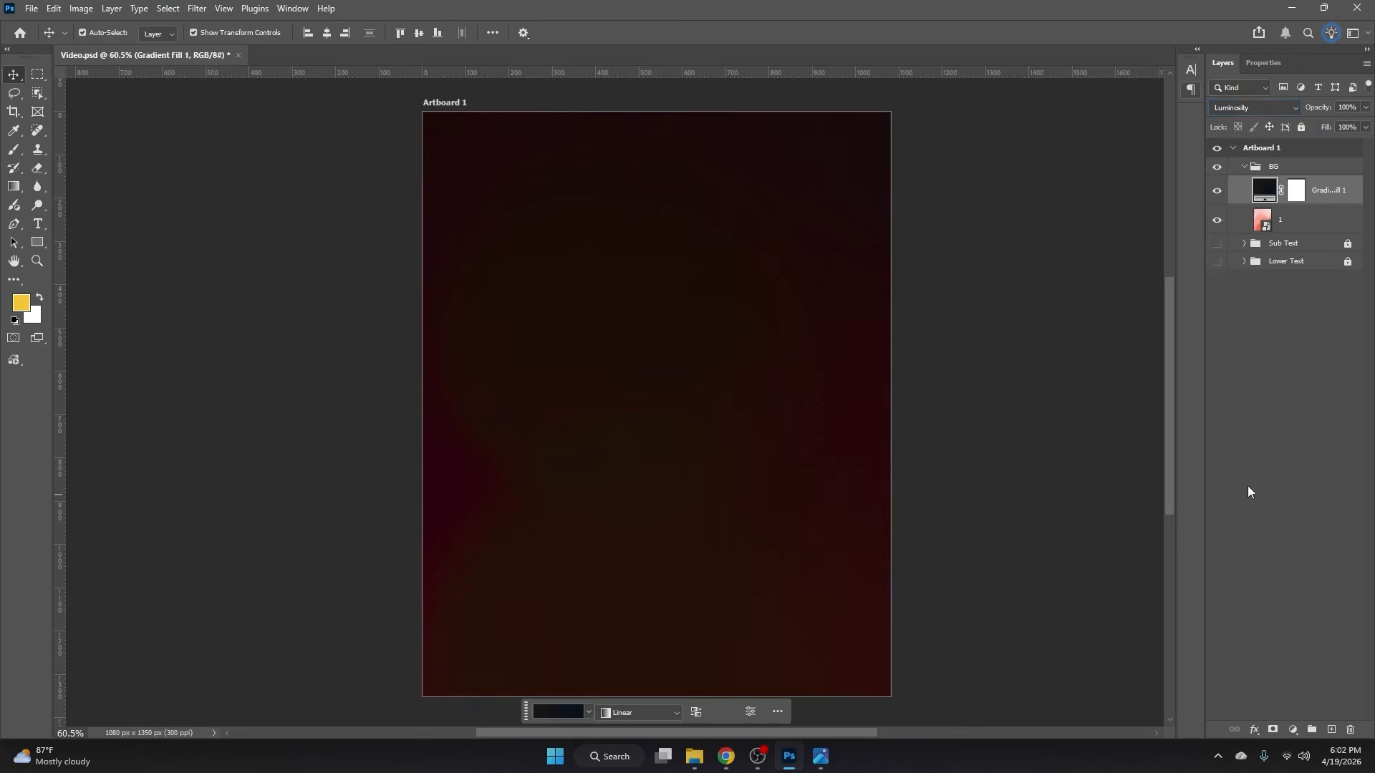
click(1298, 387)
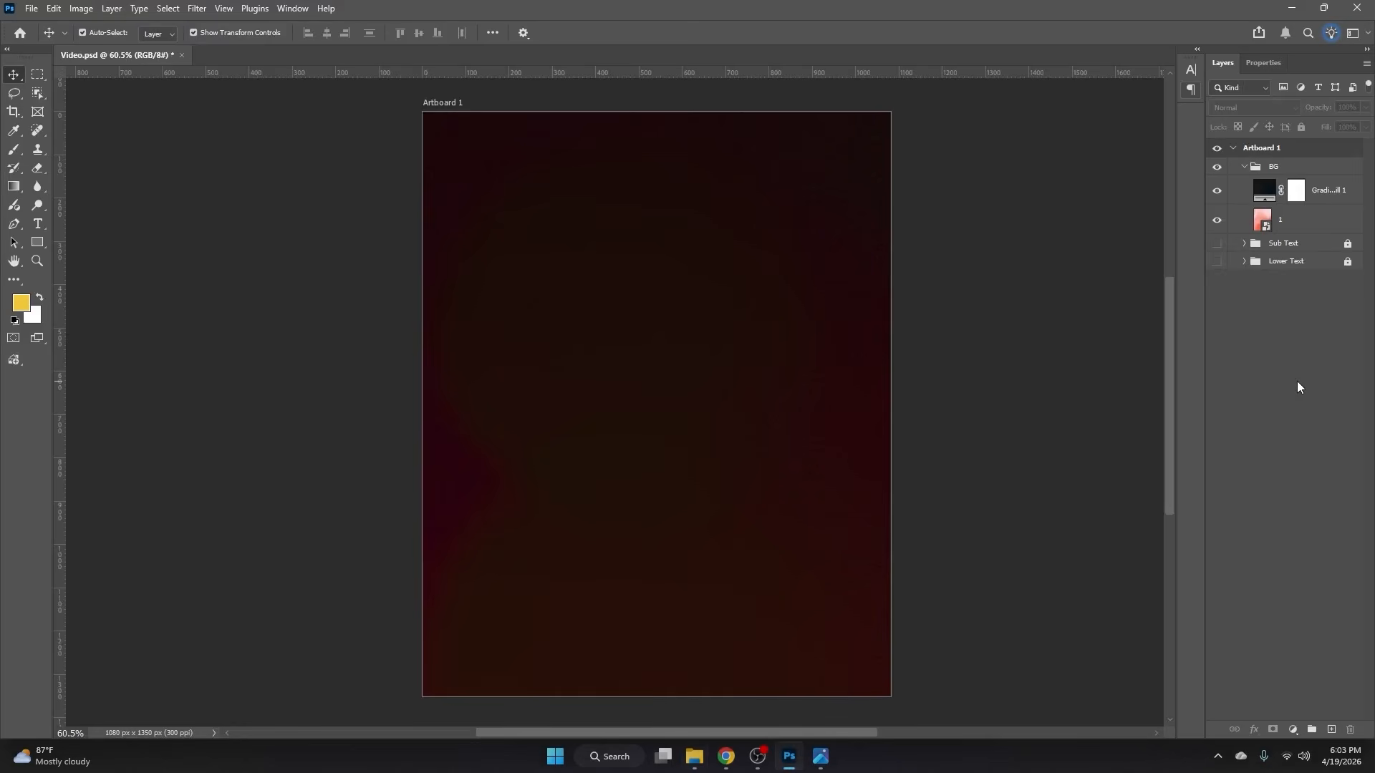
Step: Switch to File Explorer, place 3.jpg from New folder (3) onto the poster's artboard and enlarge it to fill the artboard's width
key(alt+Tab)
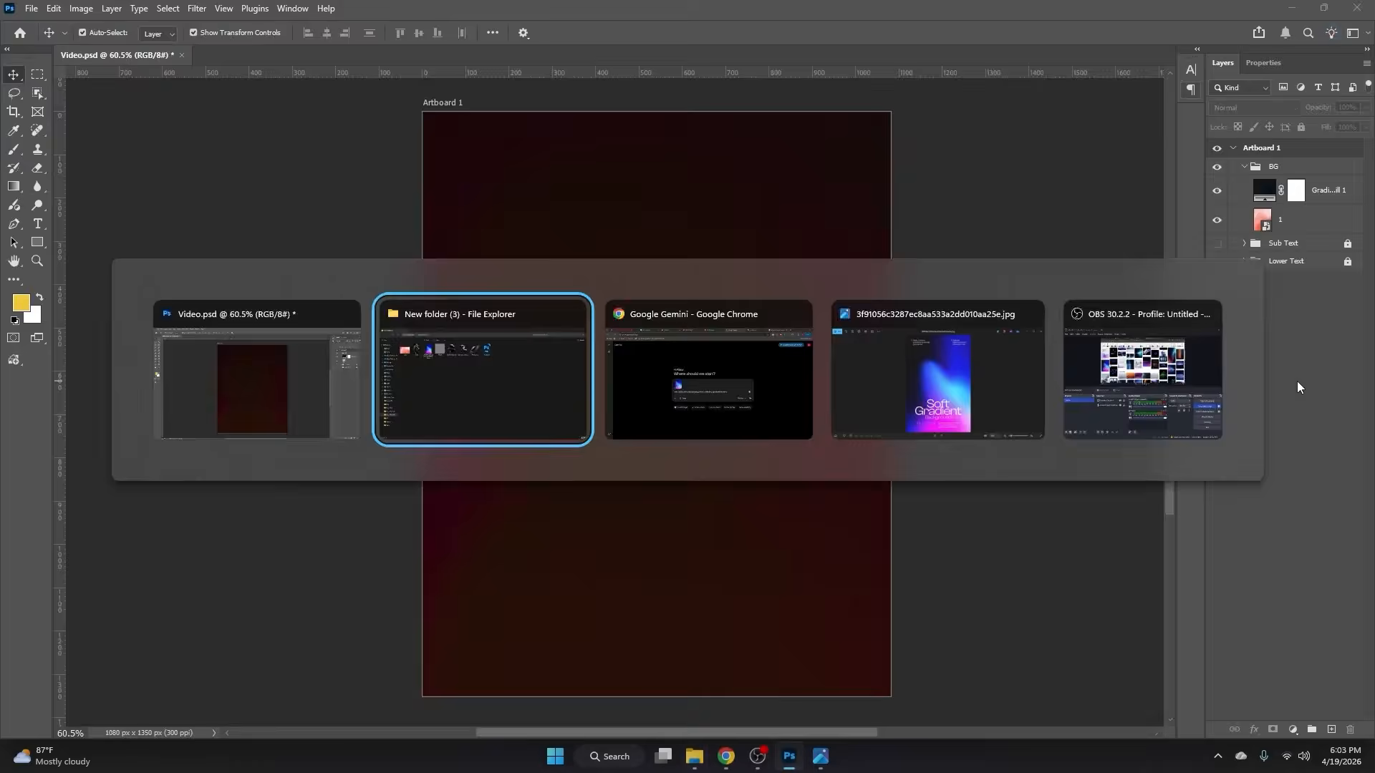
click(234, 159)
double_click(235, 164)
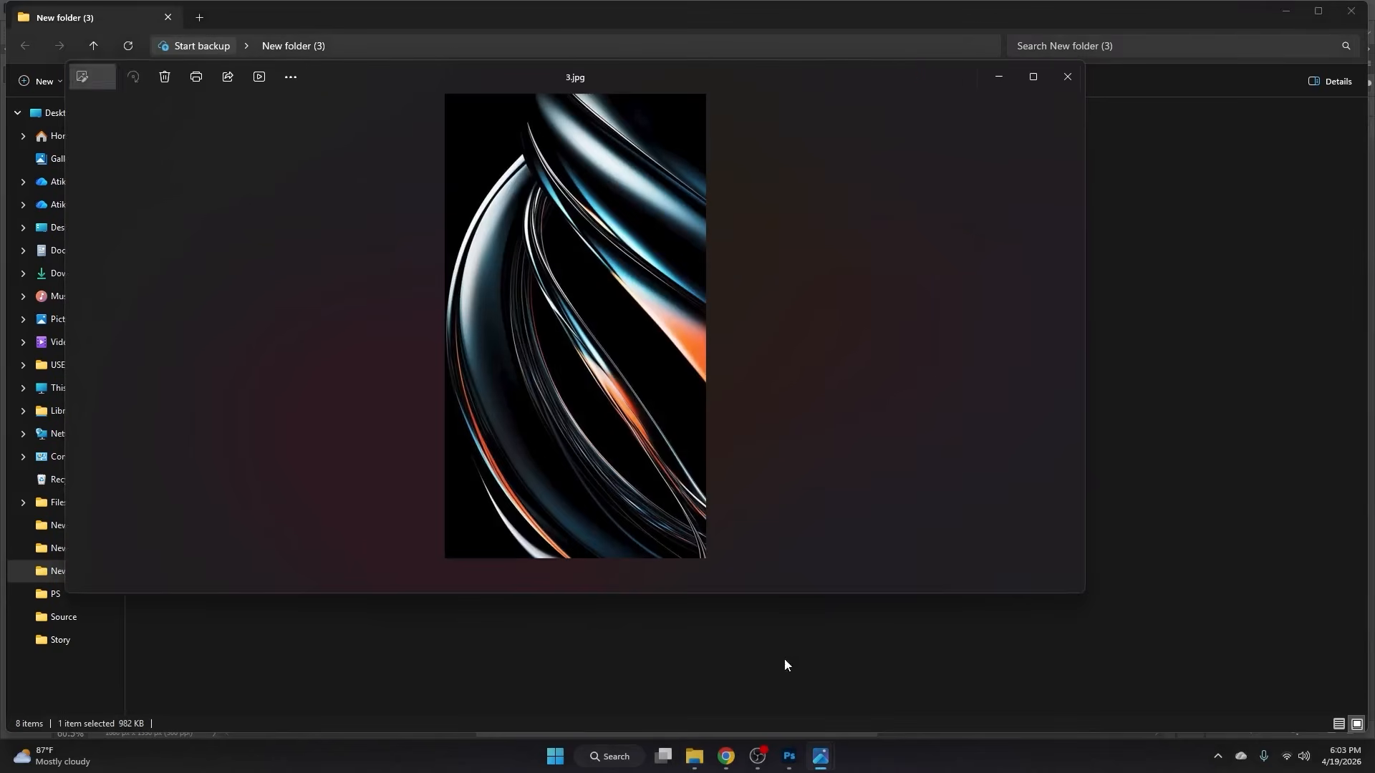
click(1064, 76)
drag(277, 123, 672, 497)
key(Return)
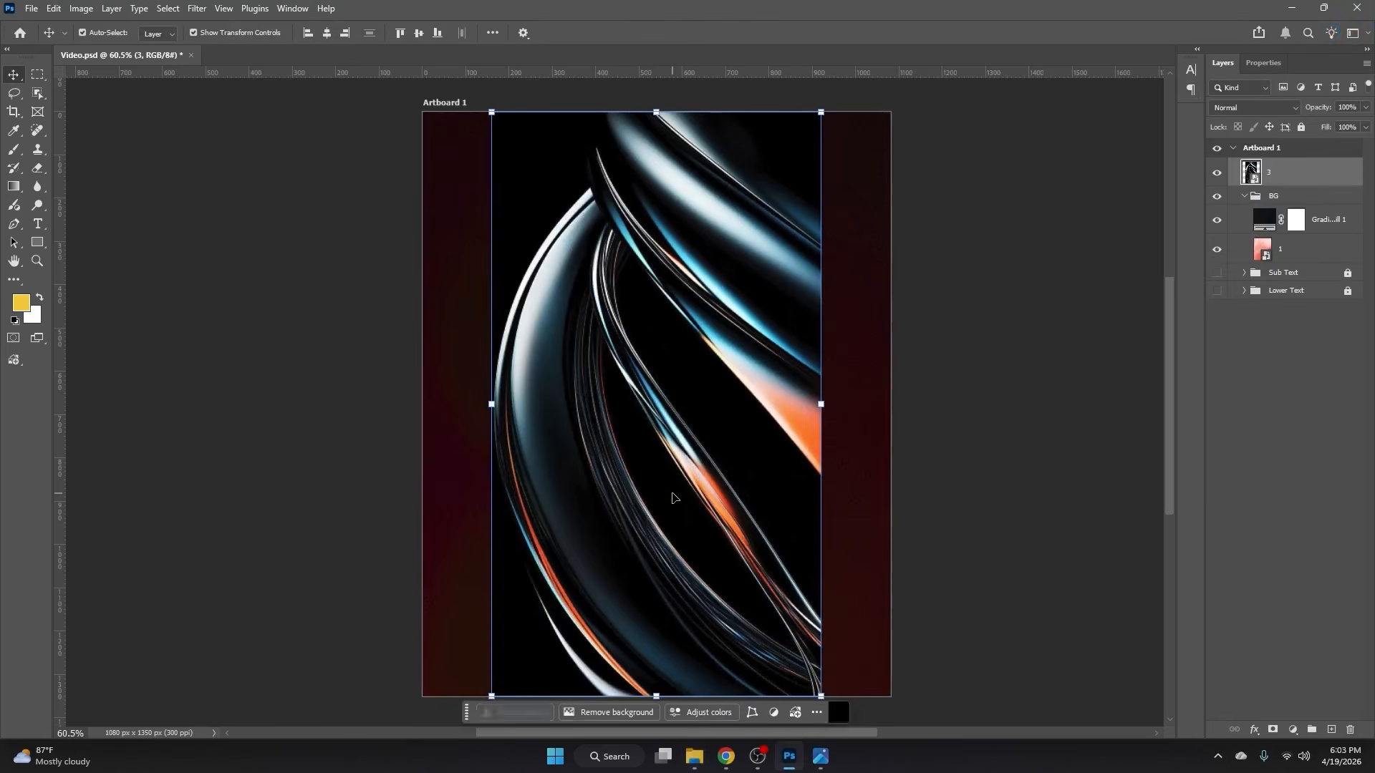
drag(818, 402, 888, 407)
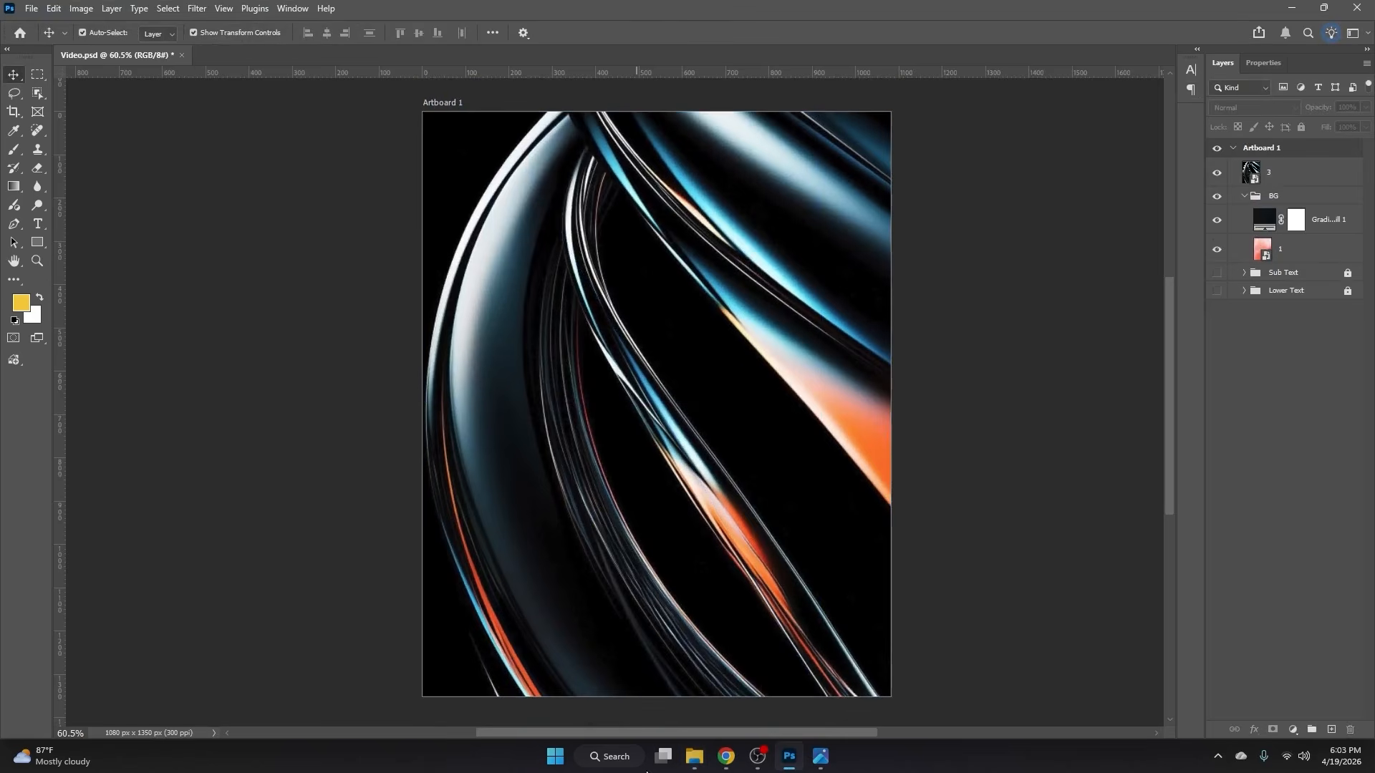
Step: Switch to Chrome and browse the Freepik search results for abstract waves background images
mouse_move(725, 757)
click(709, 680)
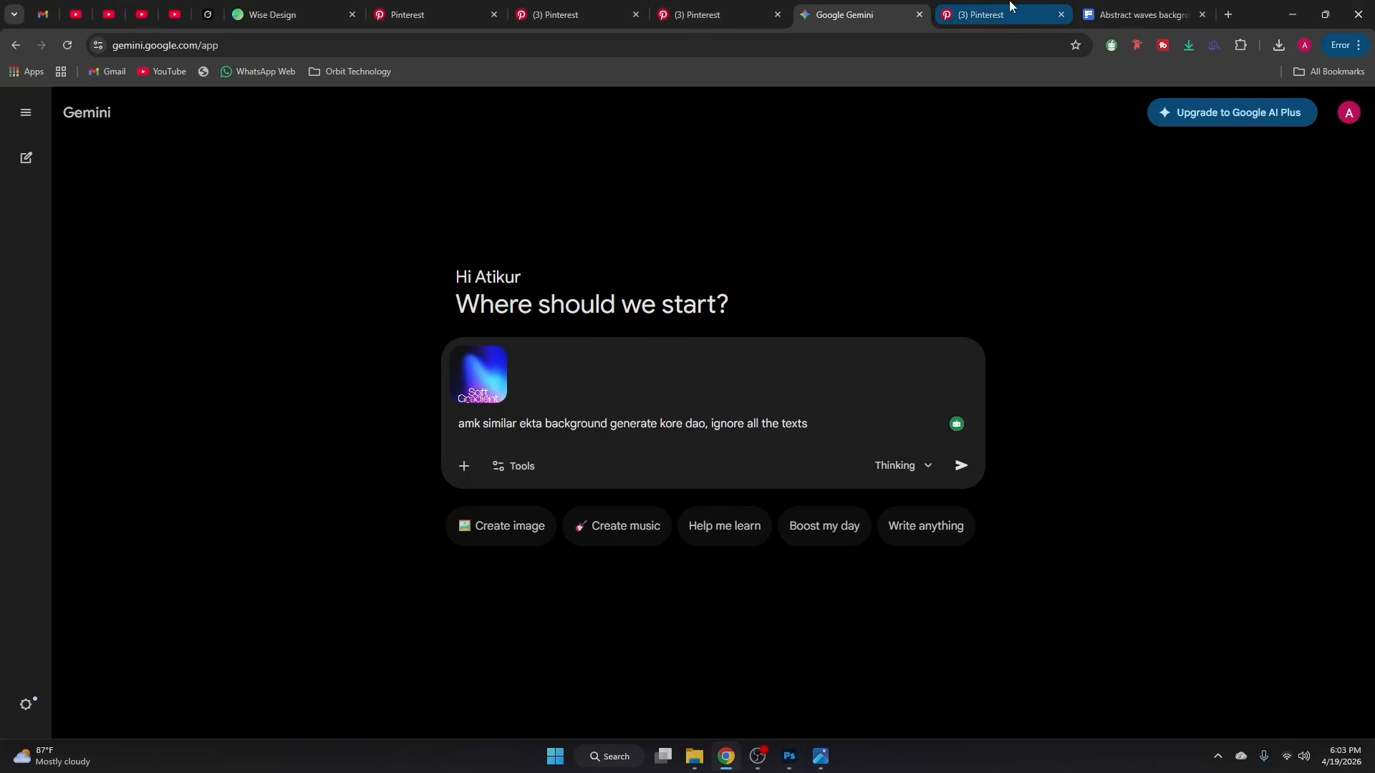
click(1140, 15)
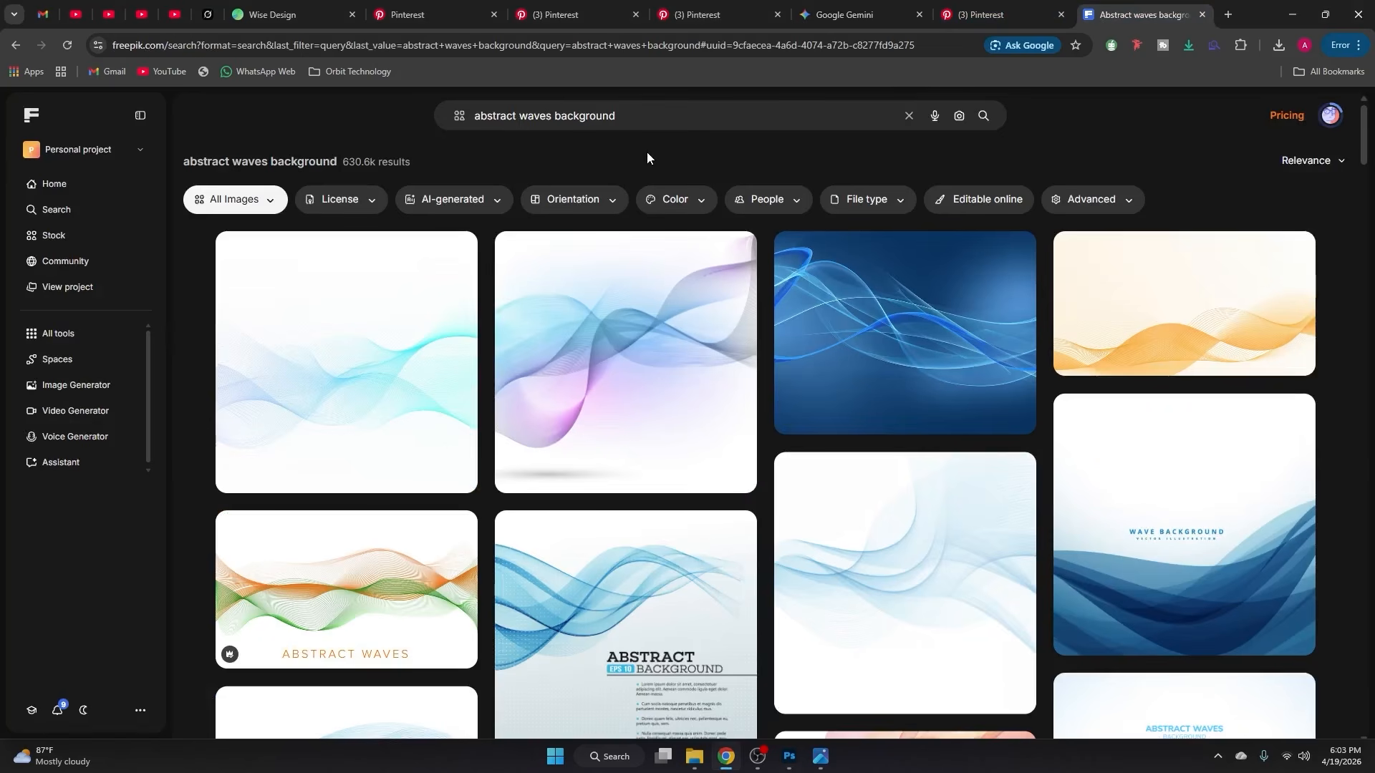
scroll(767, 351, down, 10)
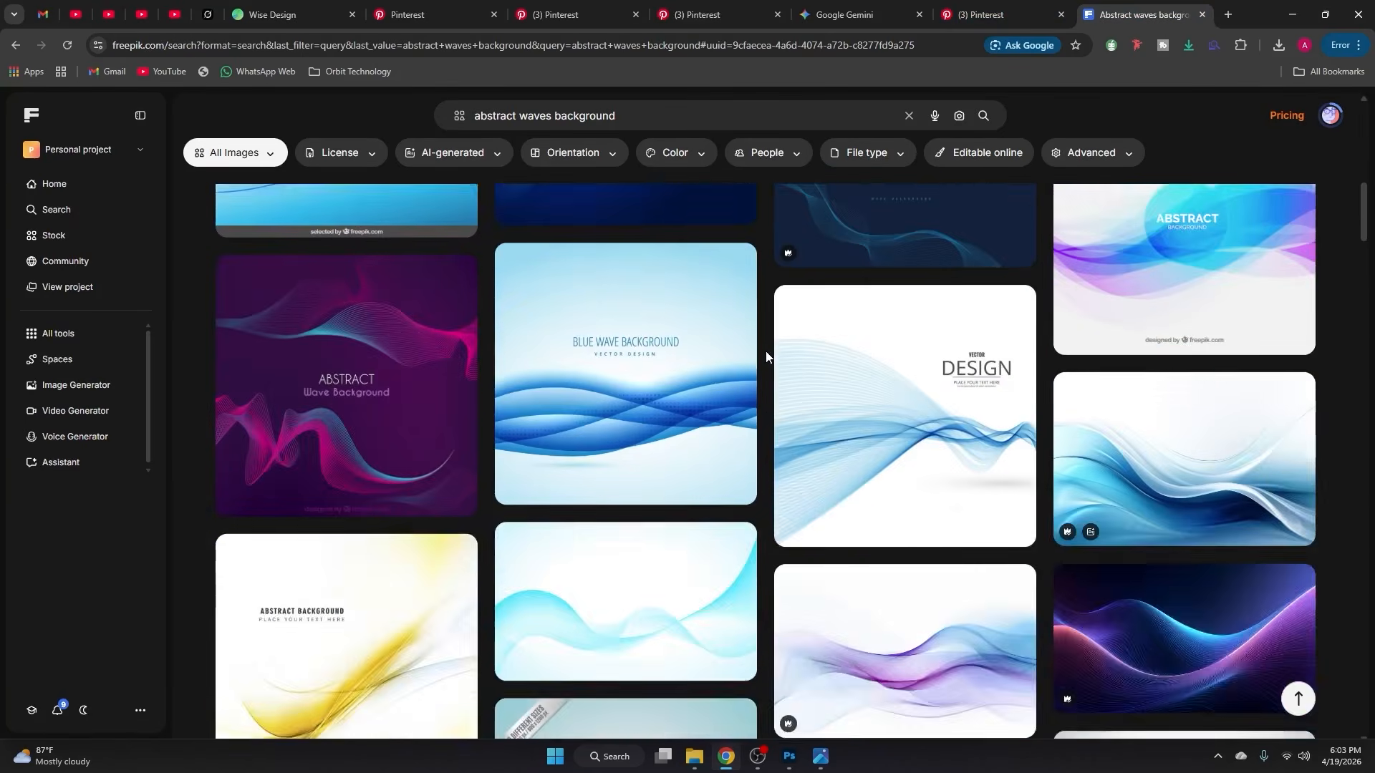
scroll(765, 350, down, 10)
scroll(764, 351, up, 9)
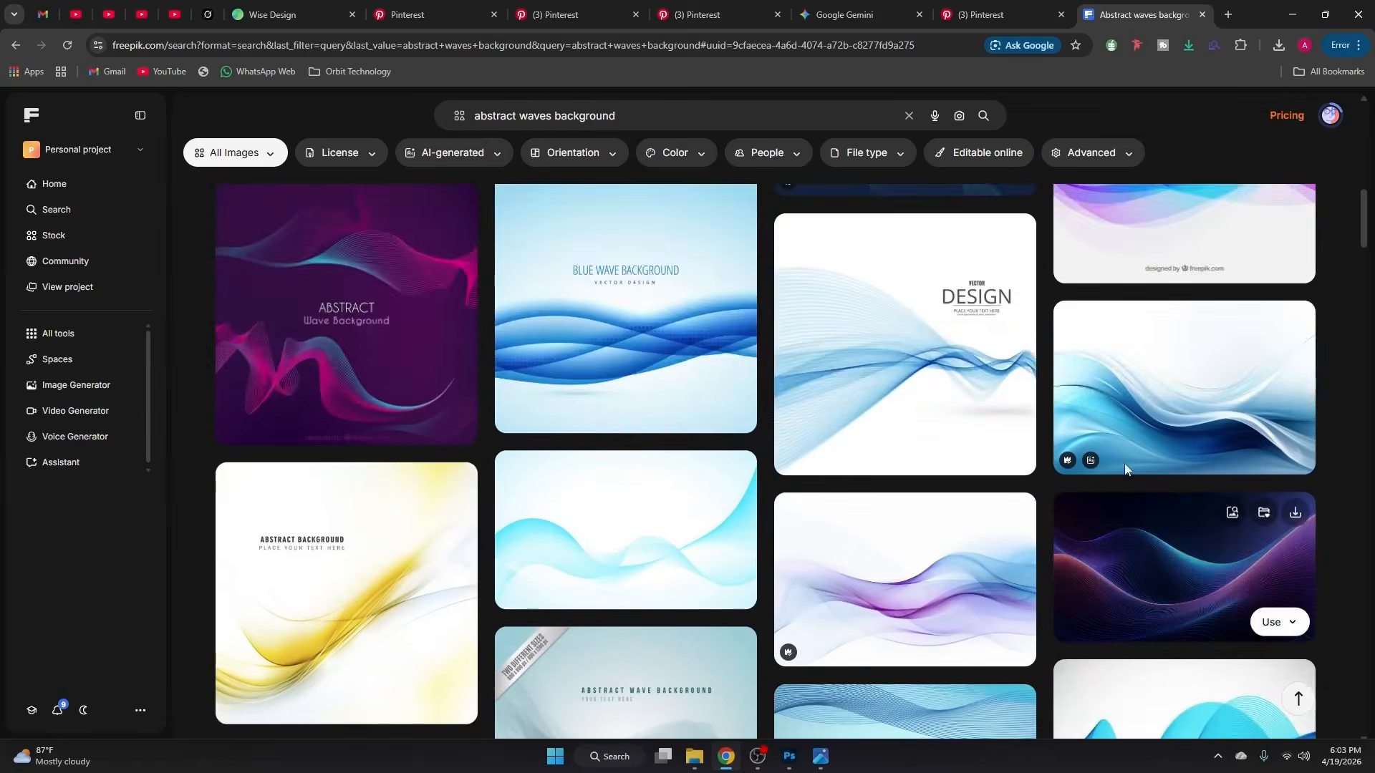
scroll(1124, 463, down, 3)
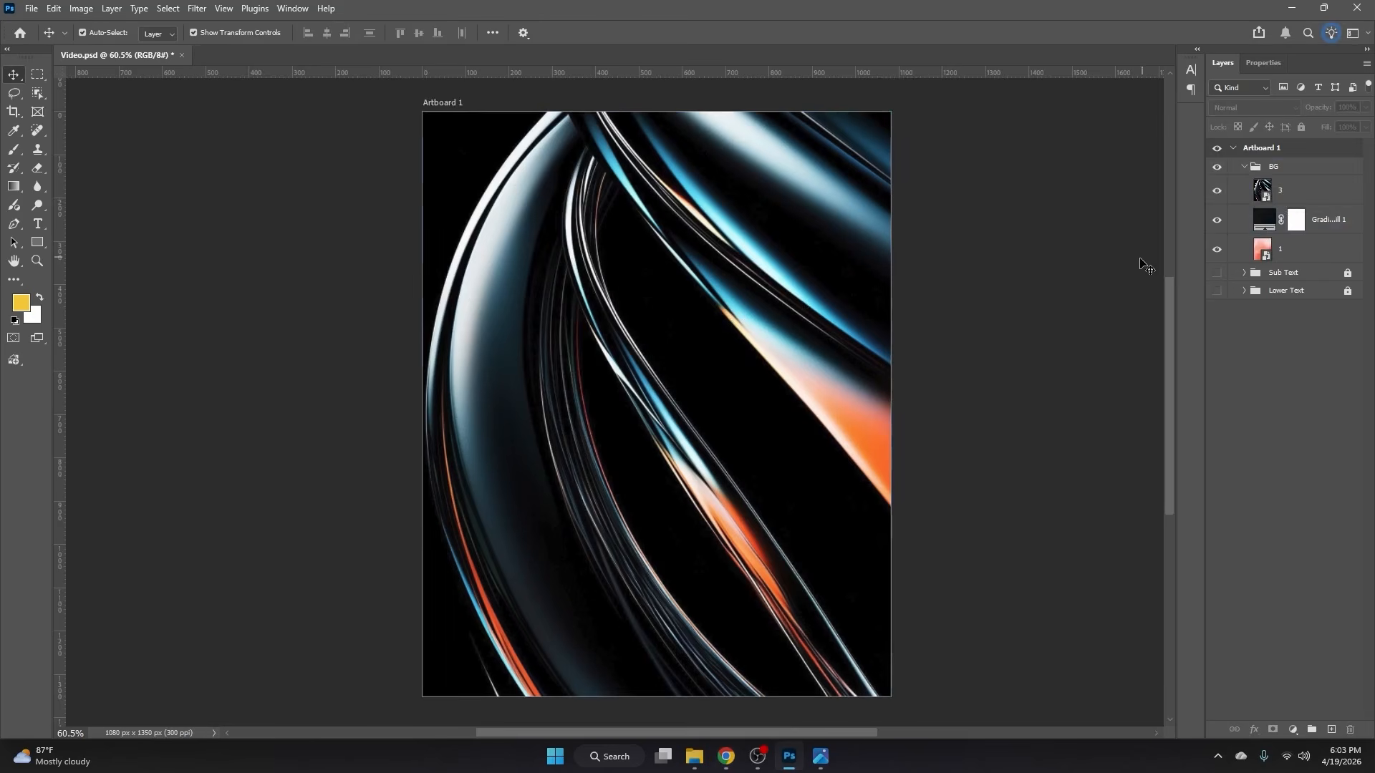
Step: Set the blend mode of layer 3 in the BG group to Multiply
click(1319, 242)
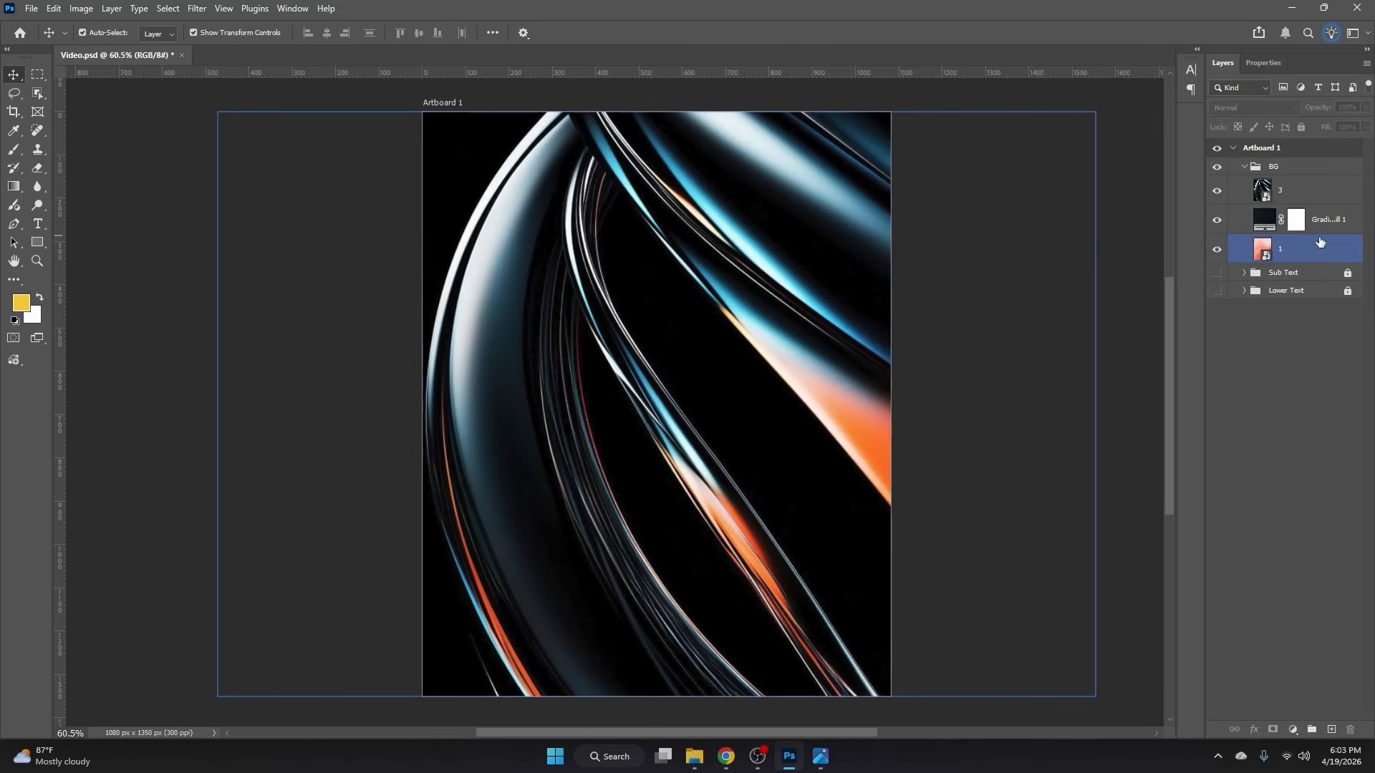
click(1303, 190)
click(1253, 108)
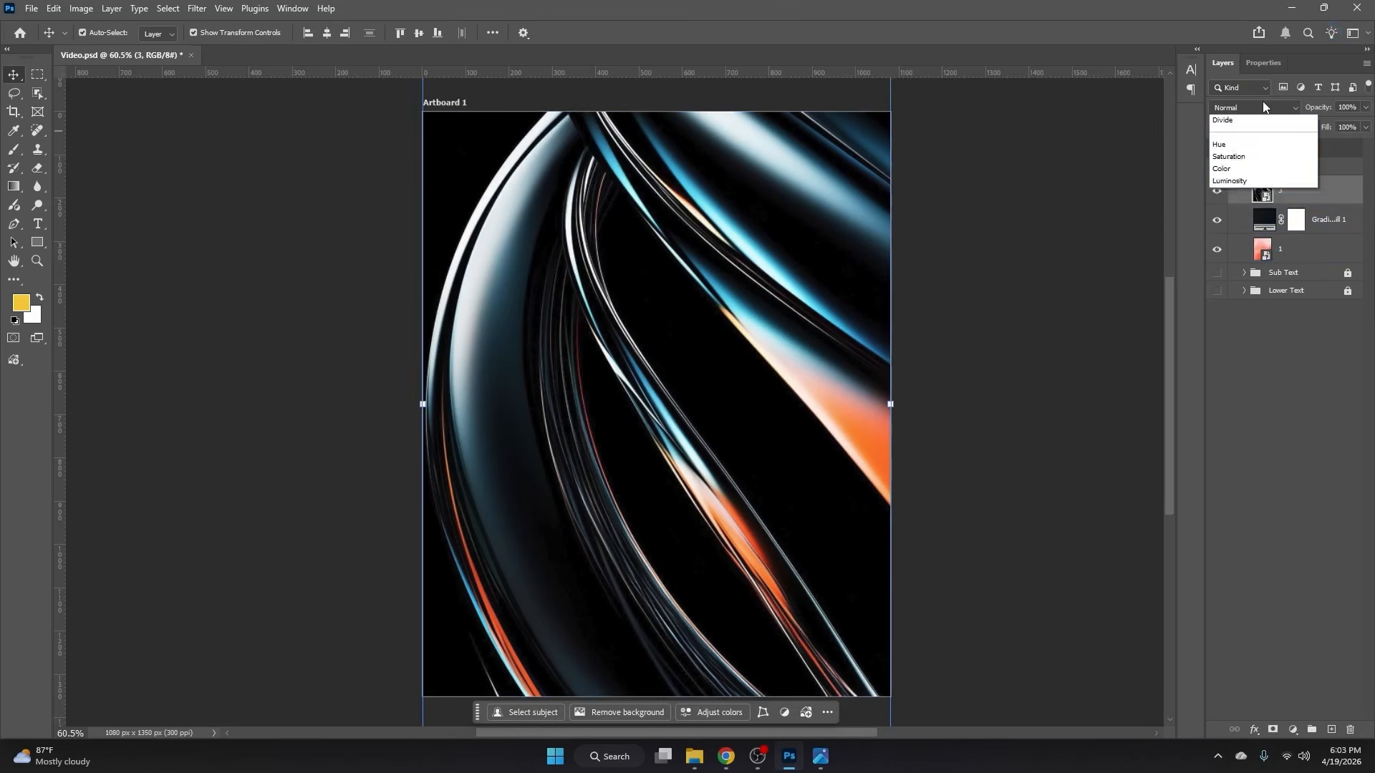
click(1238, 172)
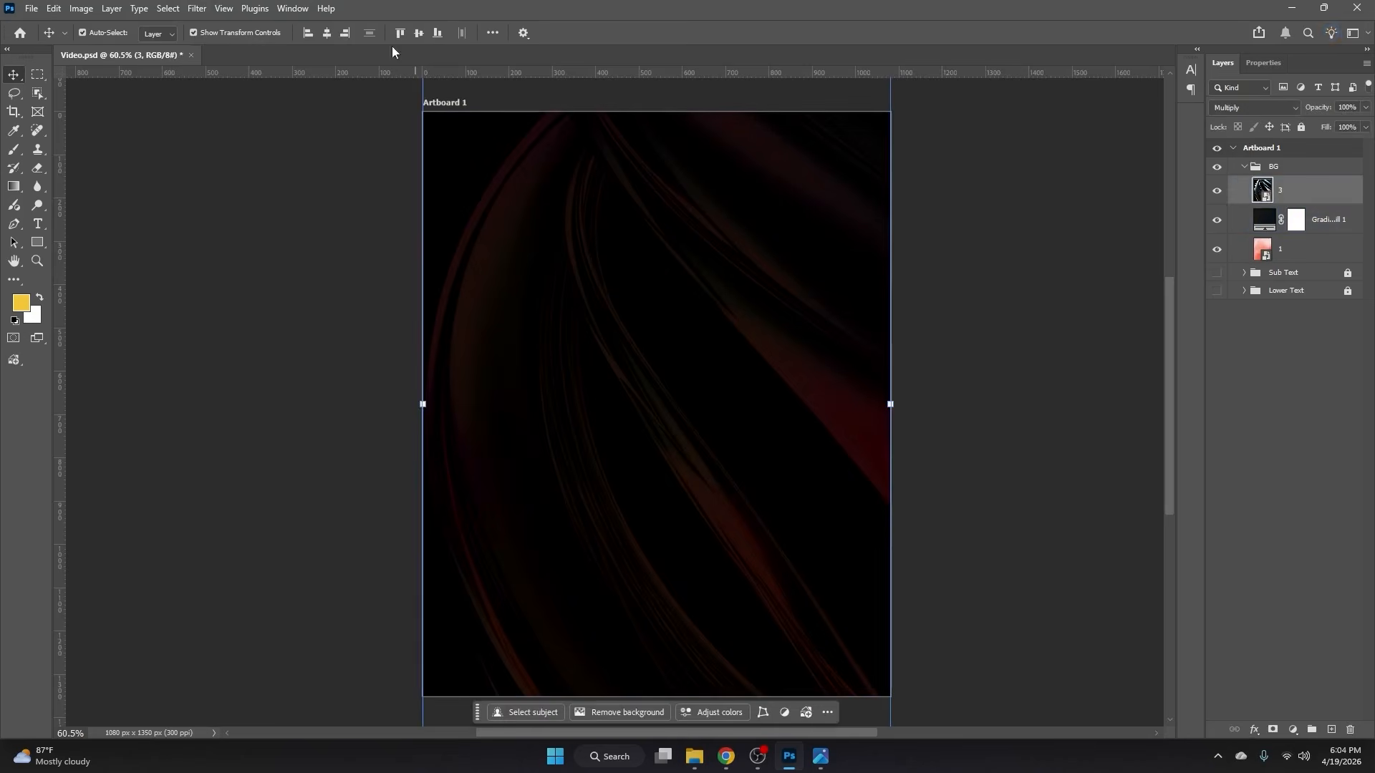
Step: Apply a Gaussian Blur with a radius of 8 pixels to layer 3
click(197, 8)
mouse_move(215, 207)
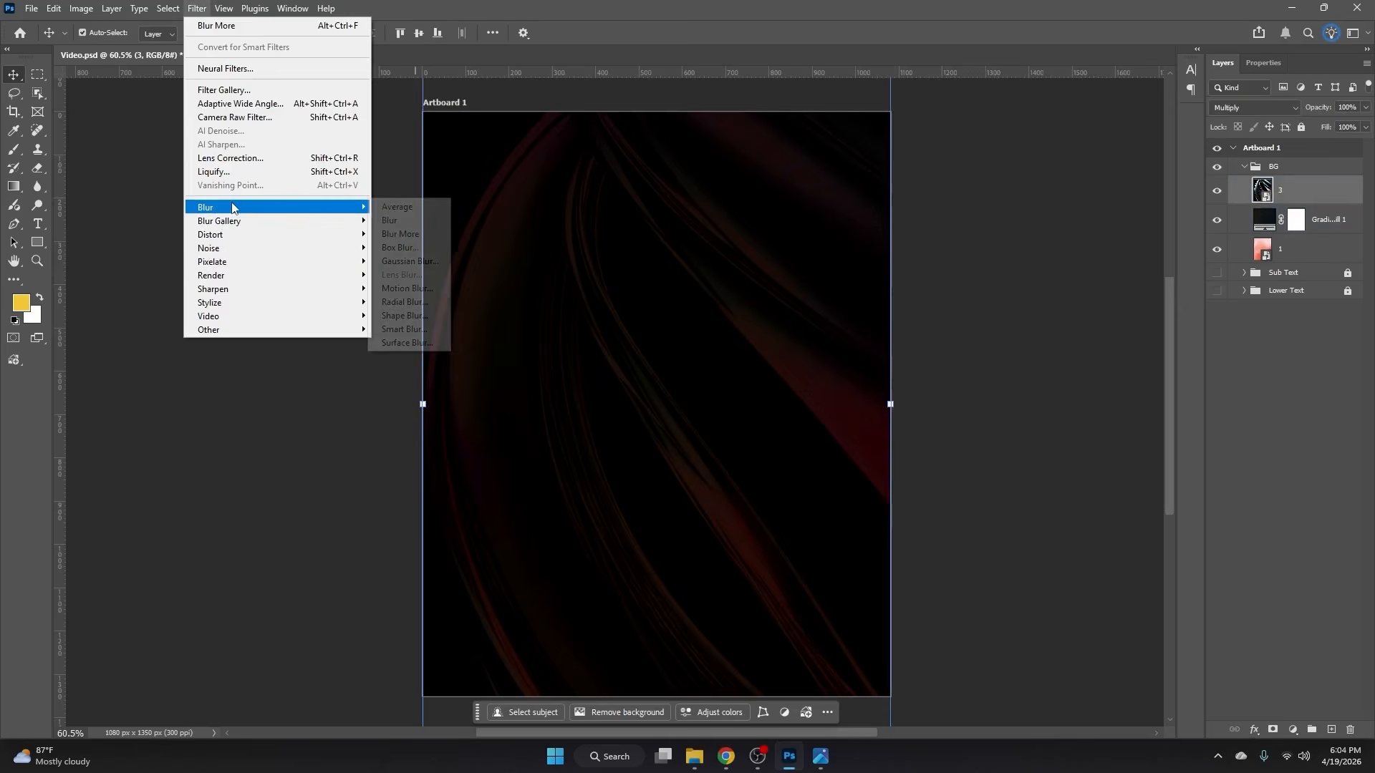
click(409, 261)
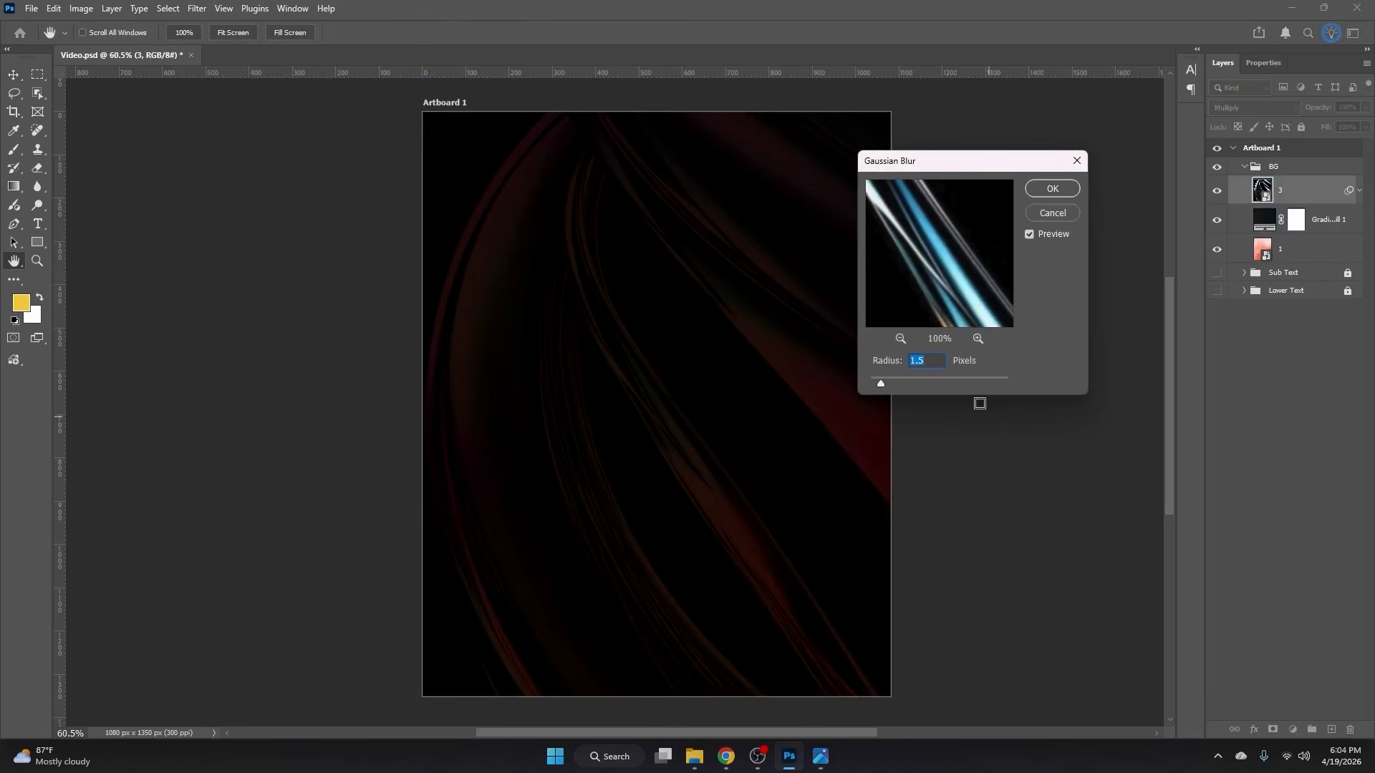
text(8)
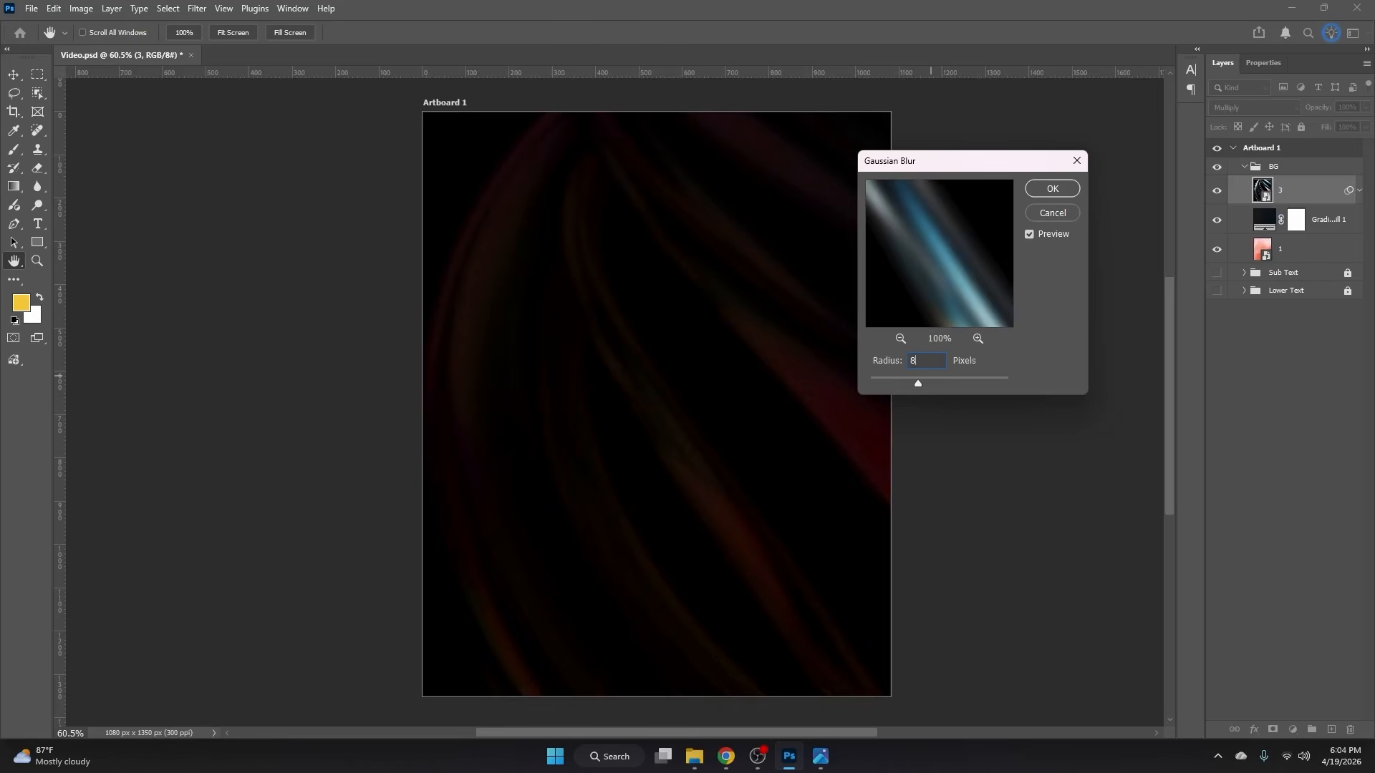
key(Return)
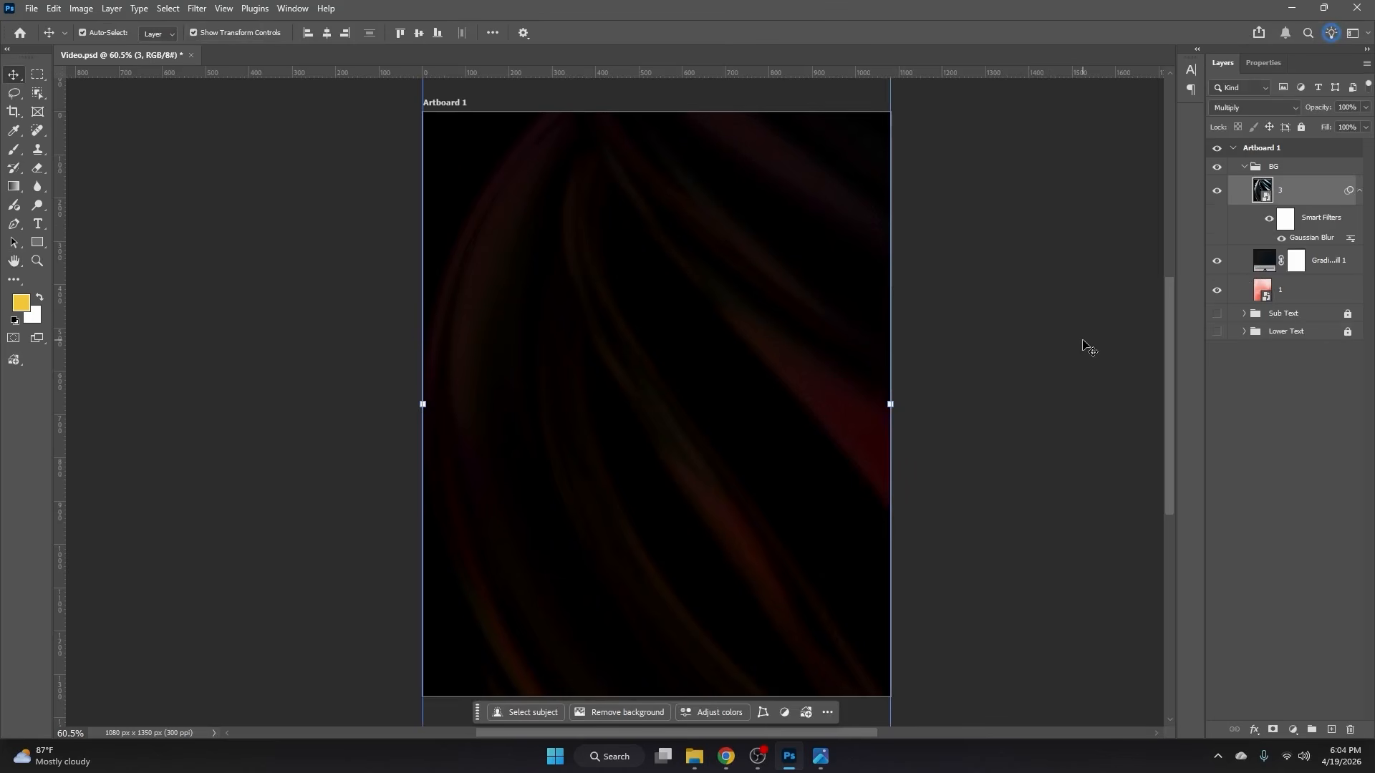
Step: Darken the shadows of layer 3 with a Levels adjustment by raising the black input level
key(ctrl+l)
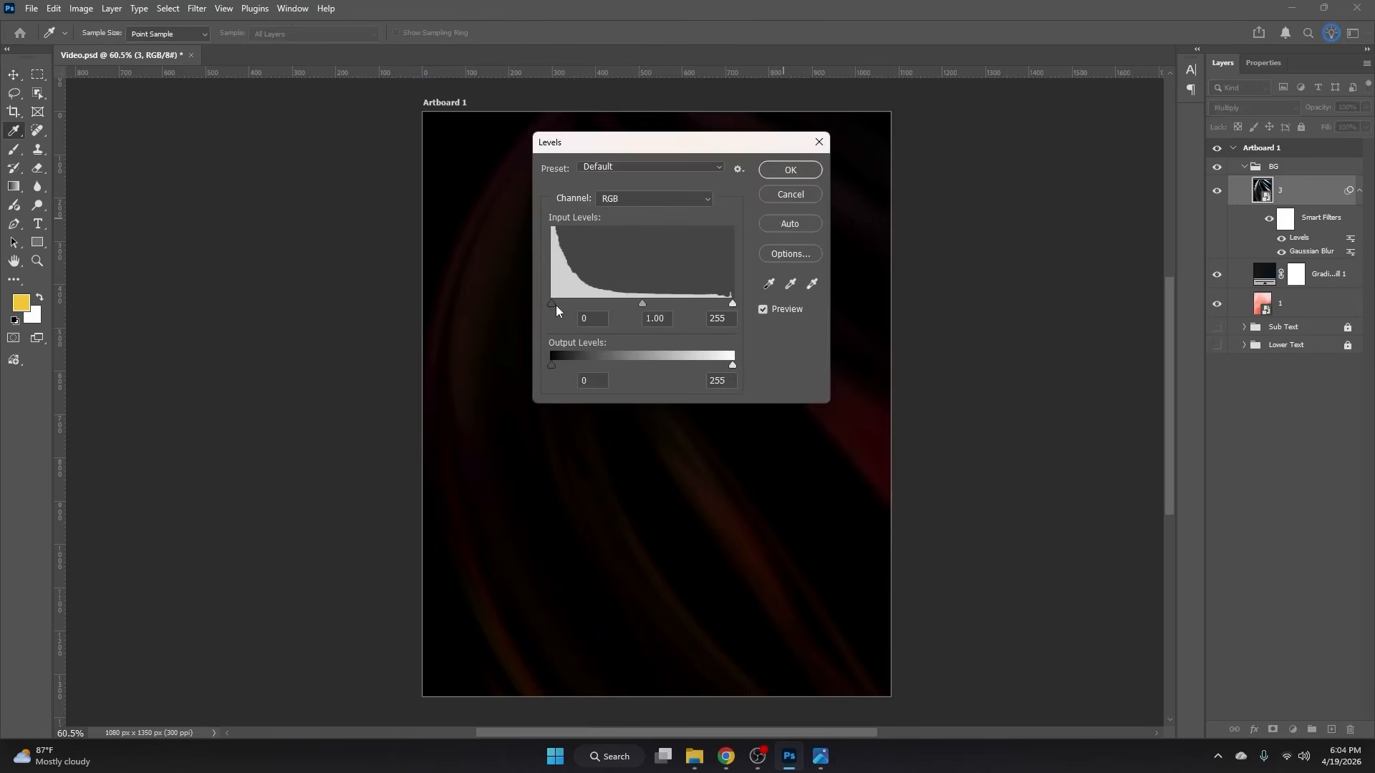
mouse_move(555, 305)
mouse_down()
mouse_move(655, 302)
mouse_move(576, 303)
mouse_up()
click(790, 170)
key(v)
click(1079, 318)
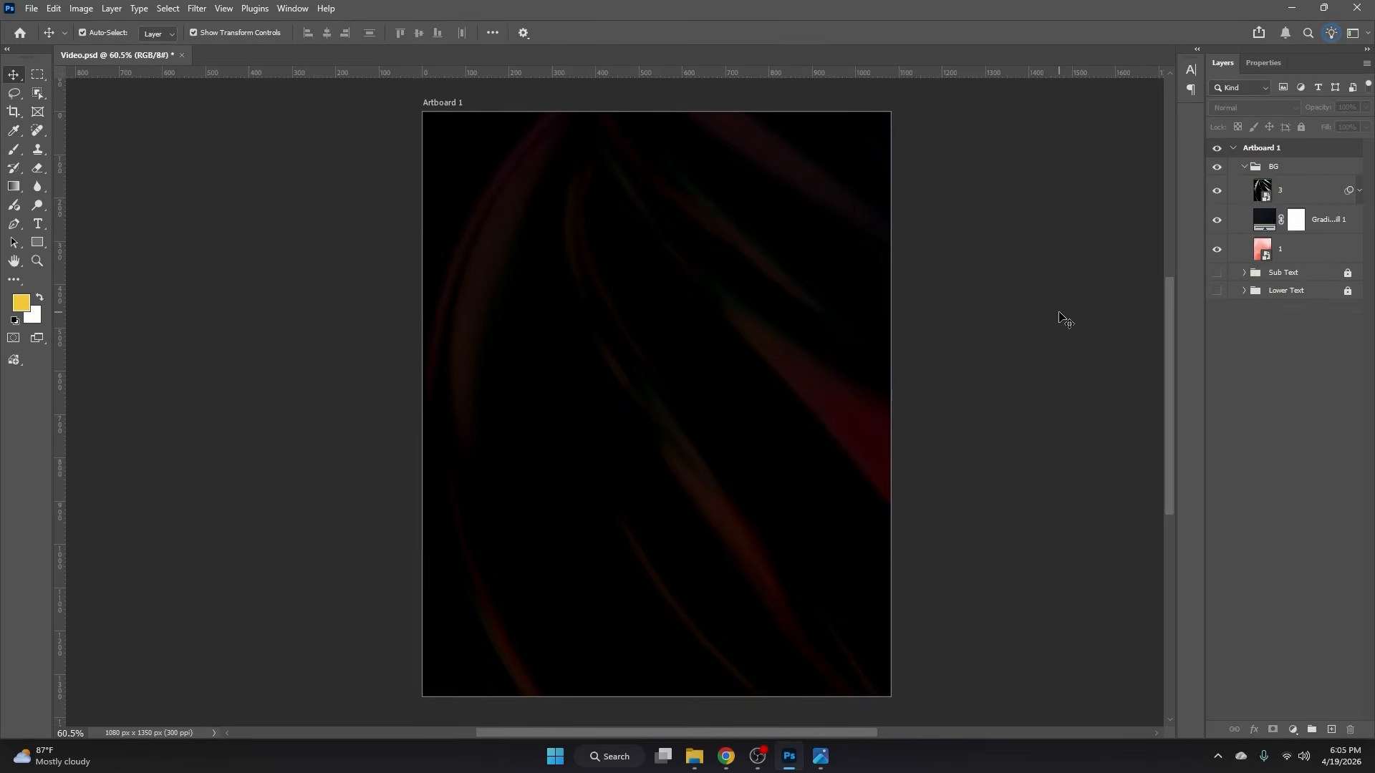
click(642, 351)
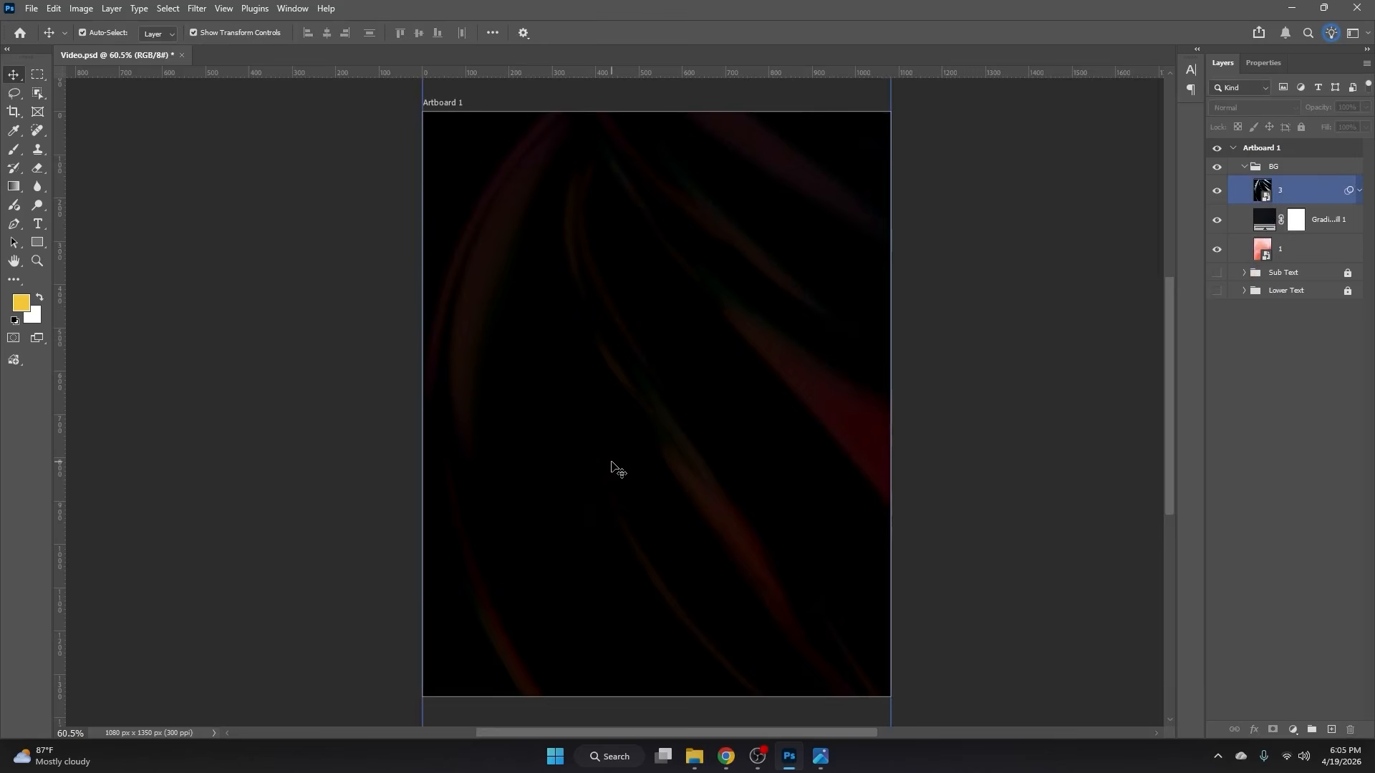
click(949, 433)
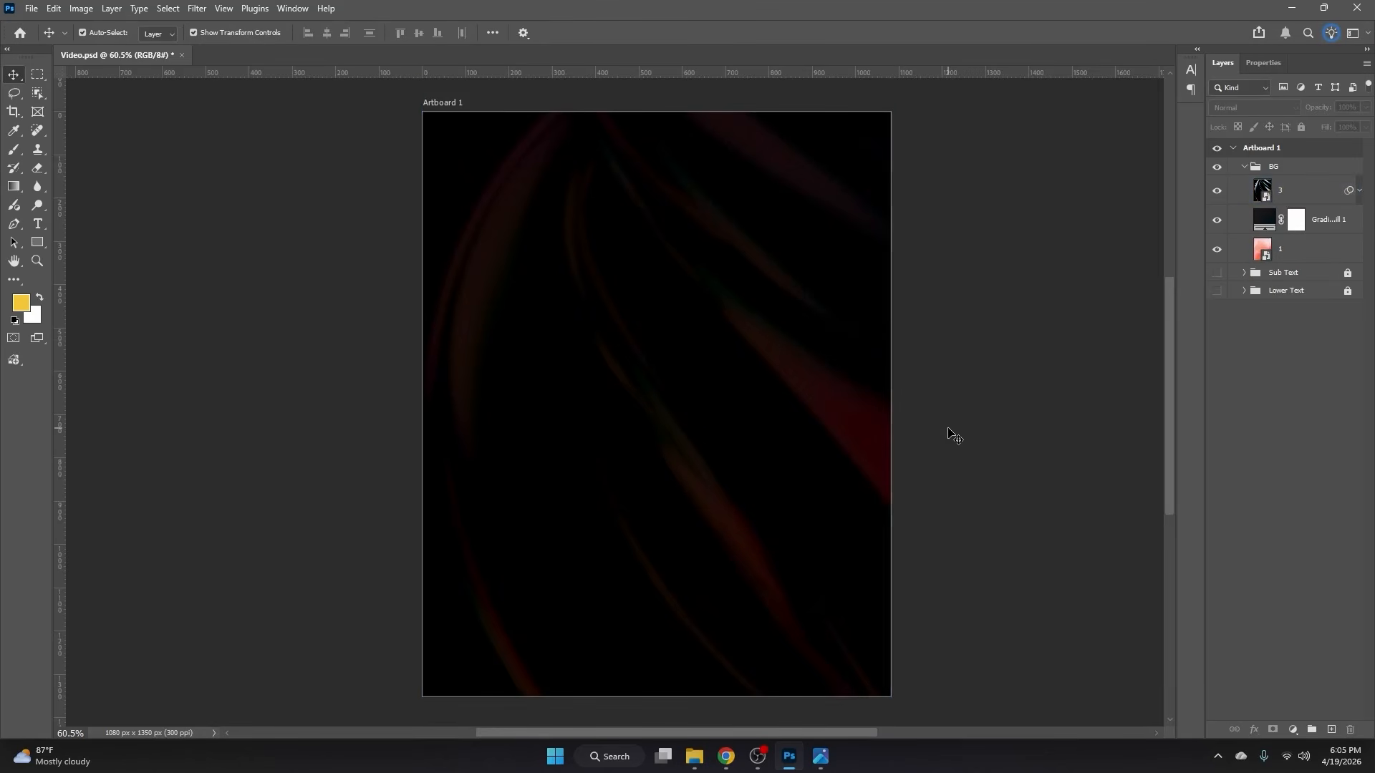
click(676, 346)
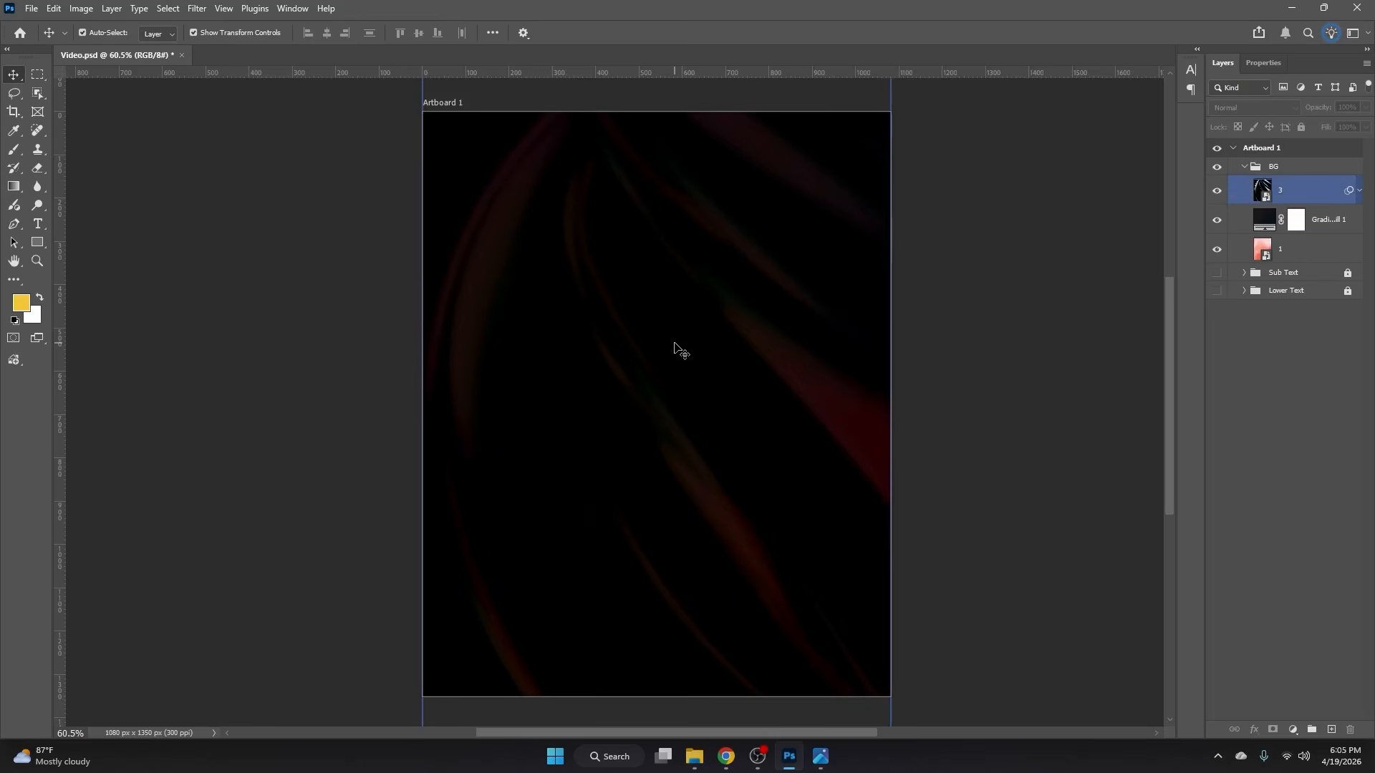
Step: Add a gradient fill layer above layer 3 and set its start stop colour to e6123f
click(1283, 192)
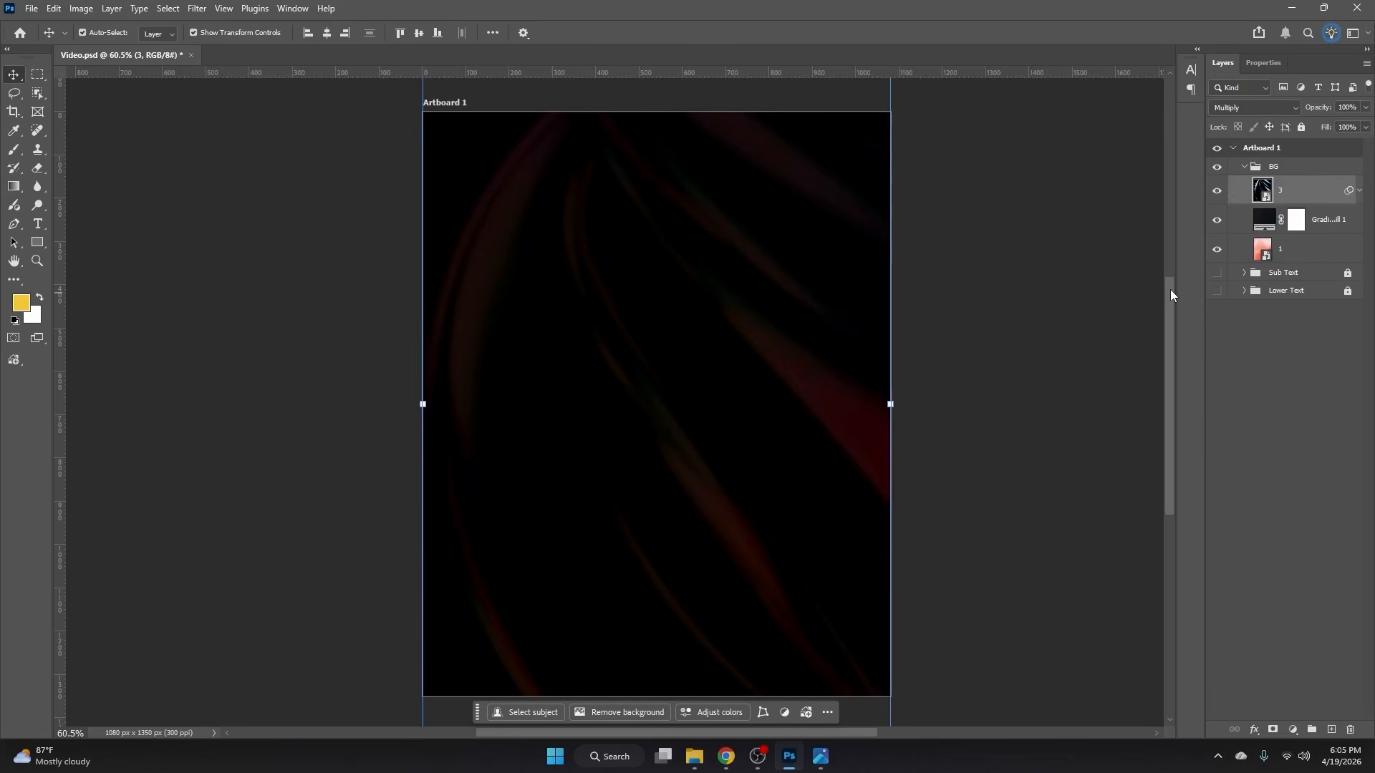
click(1293, 730)
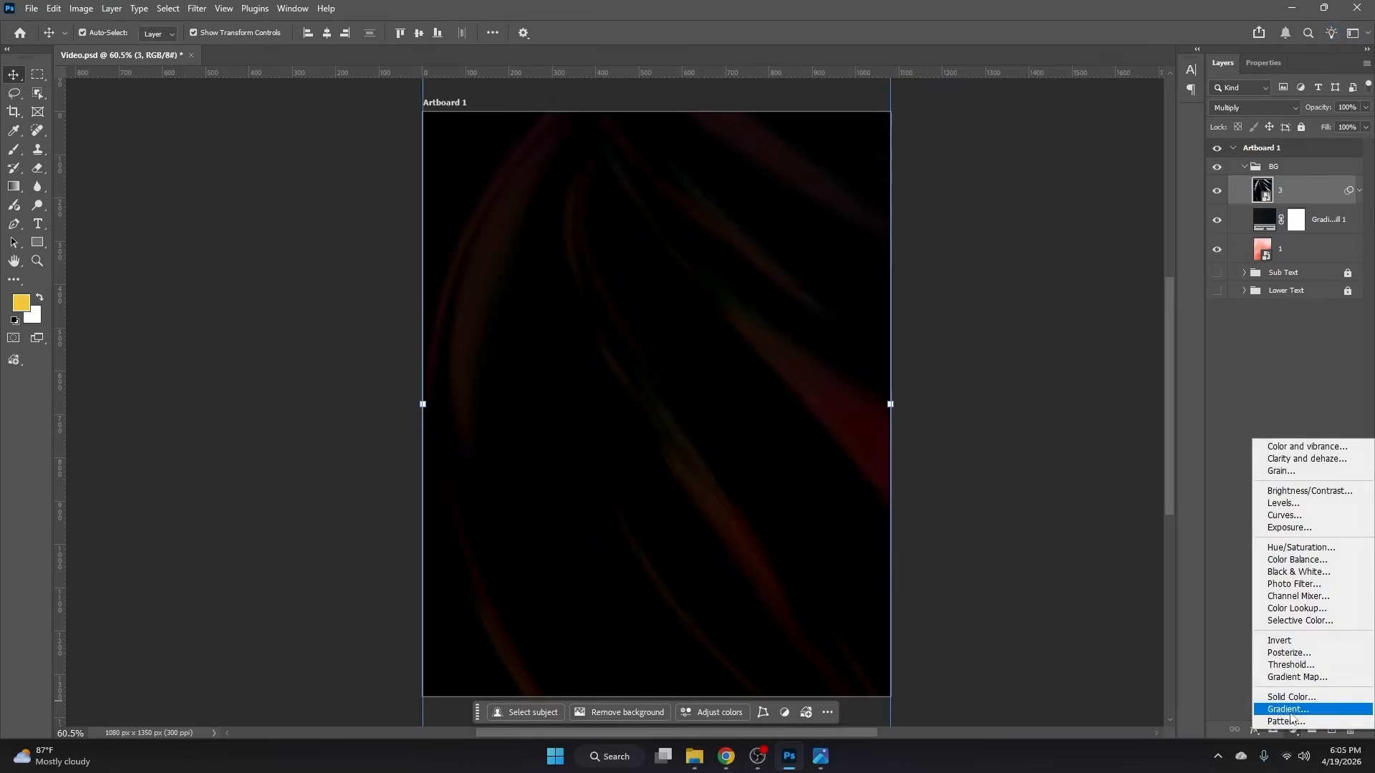
click(1271, 453)
click(859, 195)
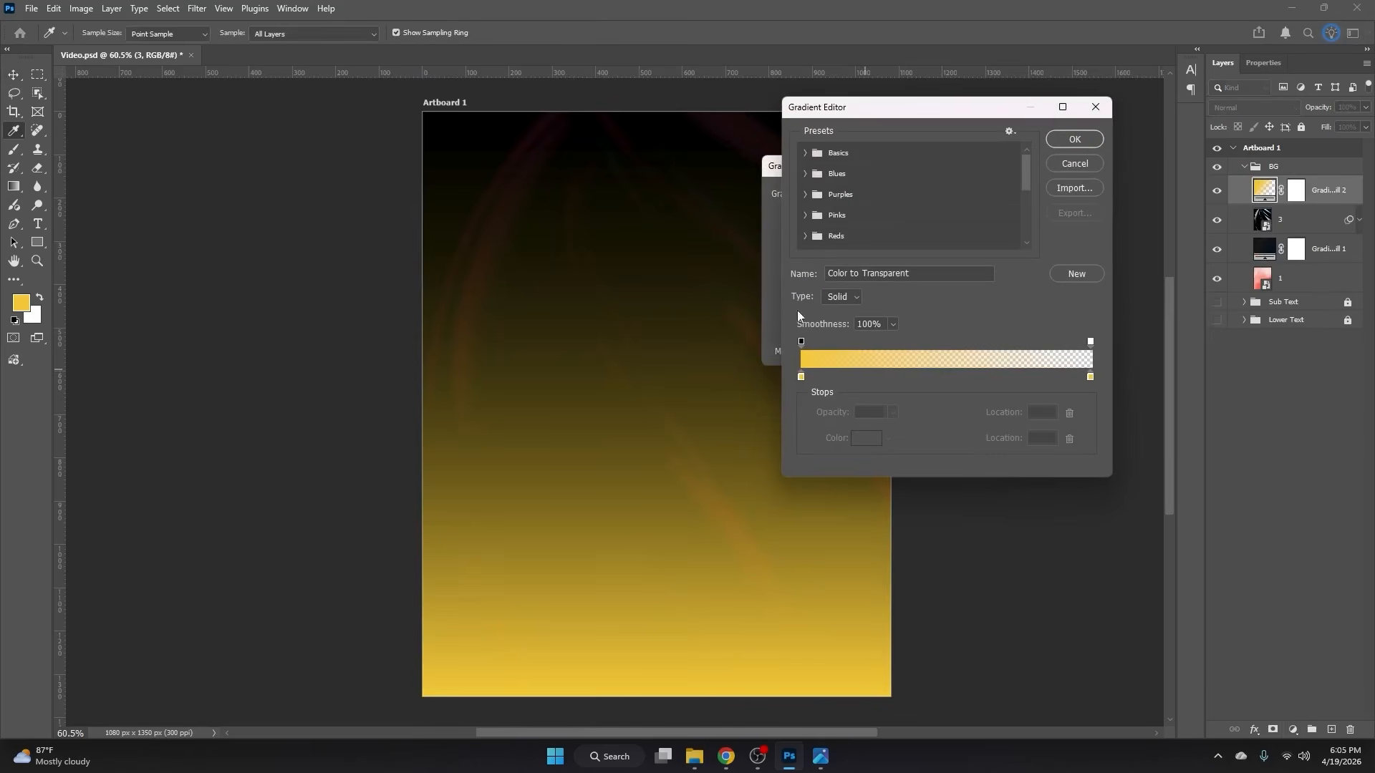
click(800, 377)
double_click(800, 375)
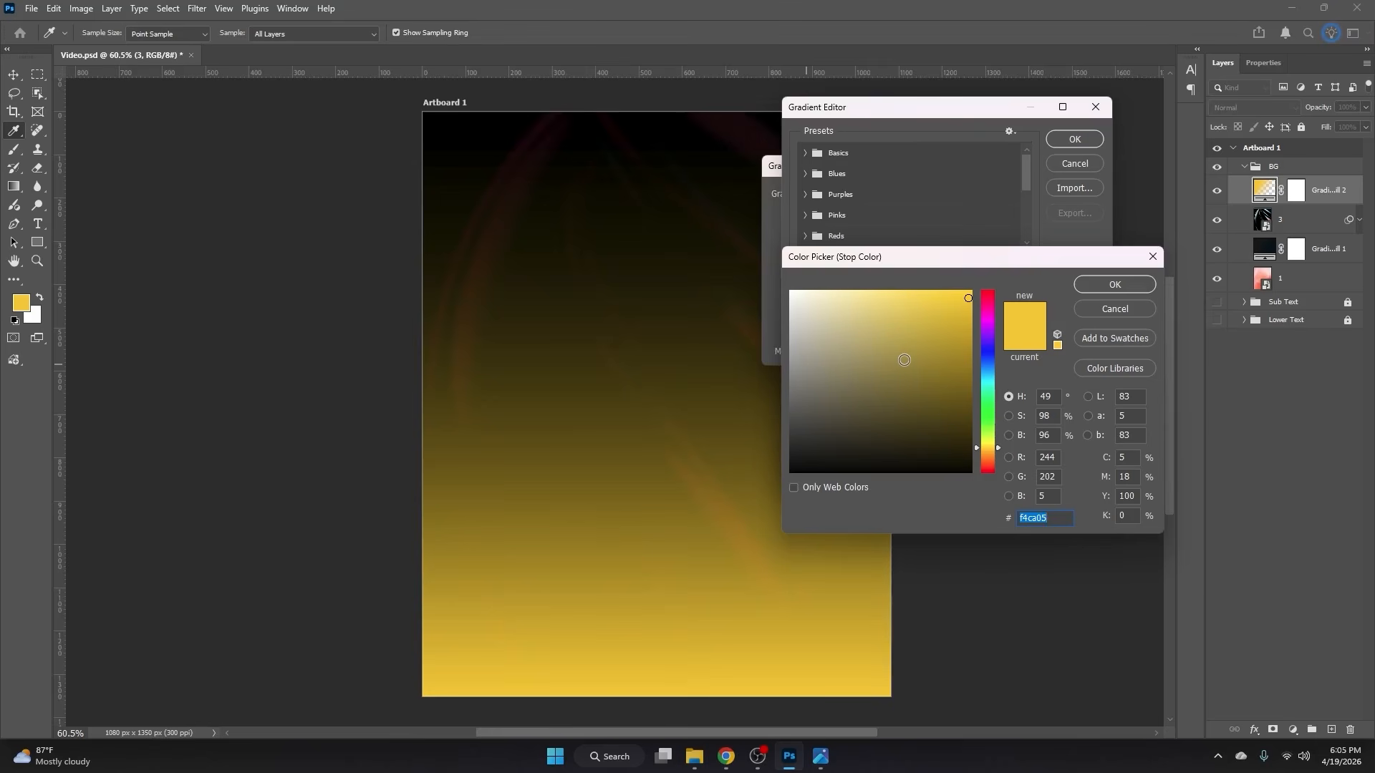
text(e6123f)
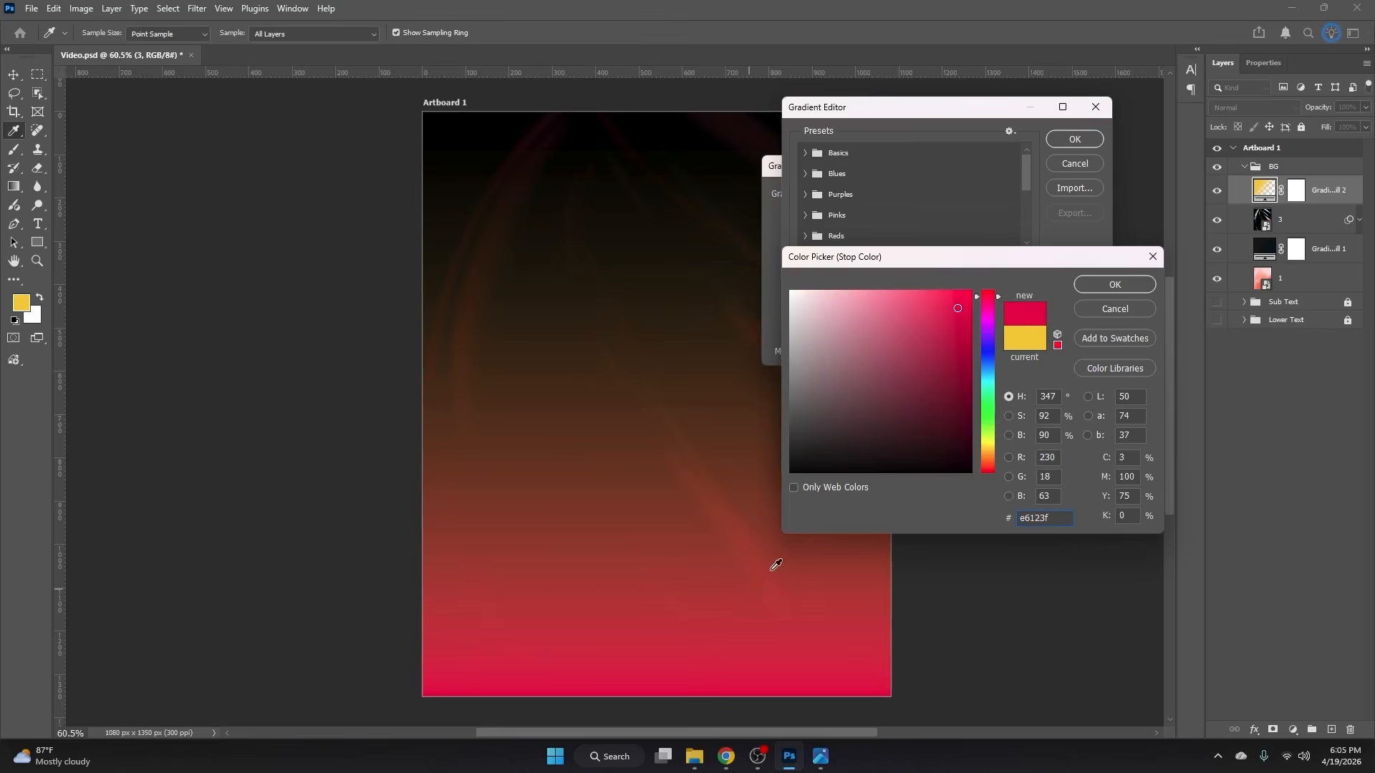
click(1112, 285)
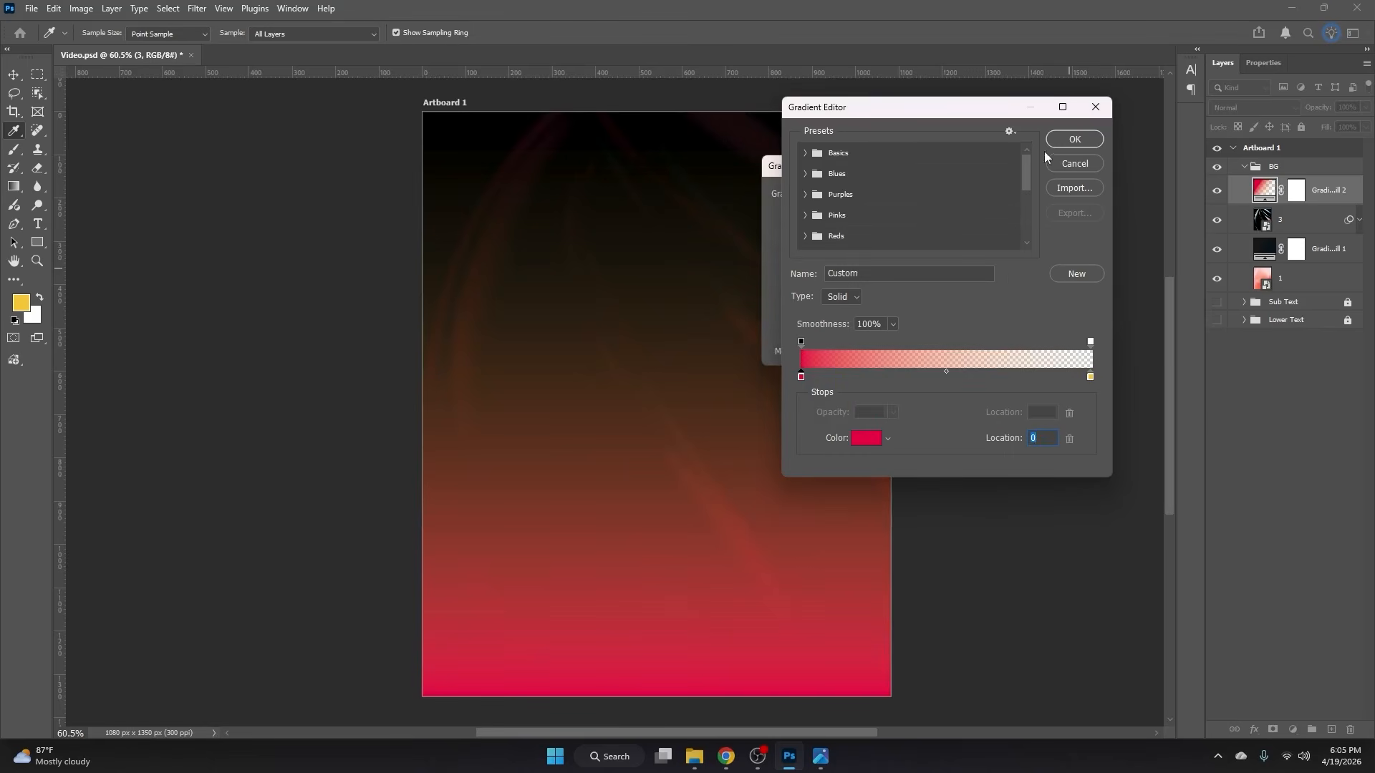
Step: Set the gradient's end stop colour to c92854 and accept the edited gradient
double_click(1090, 378)
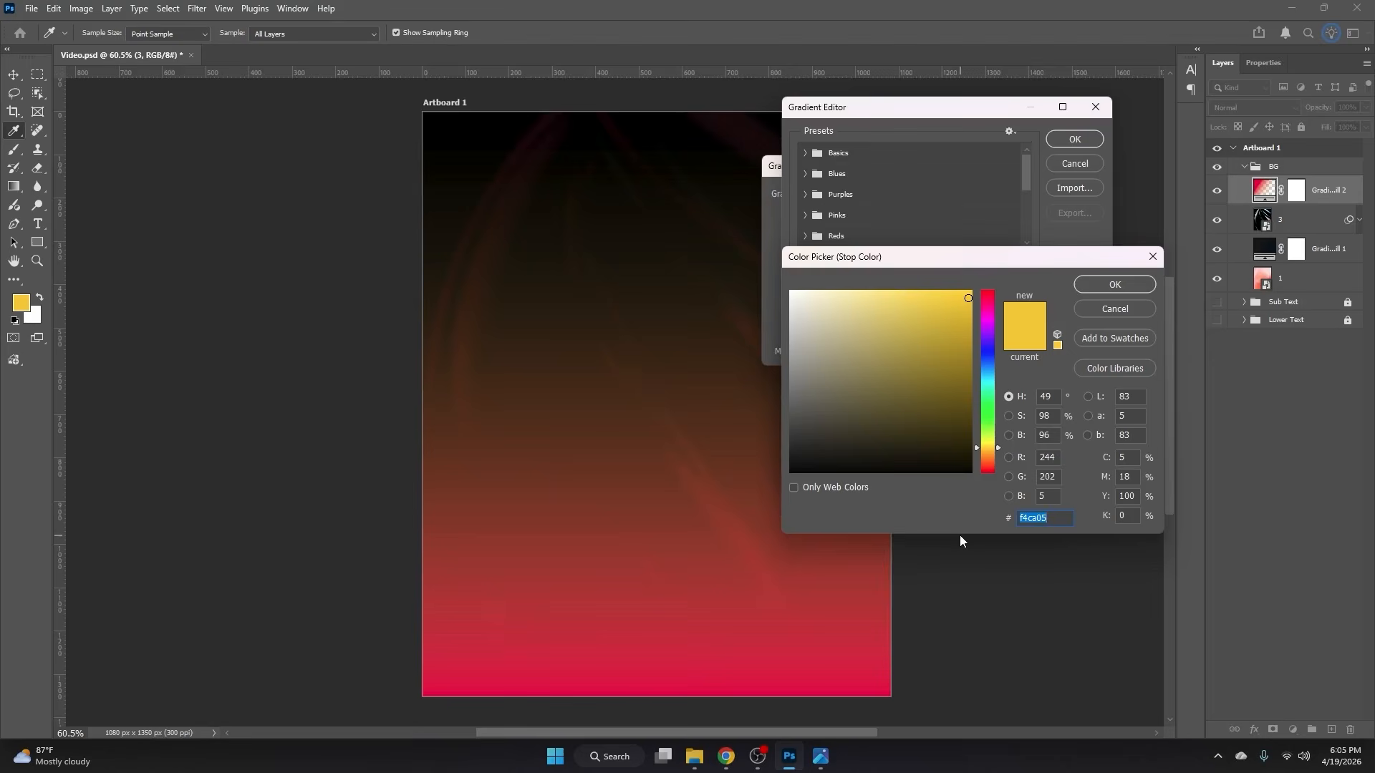
text(c9)
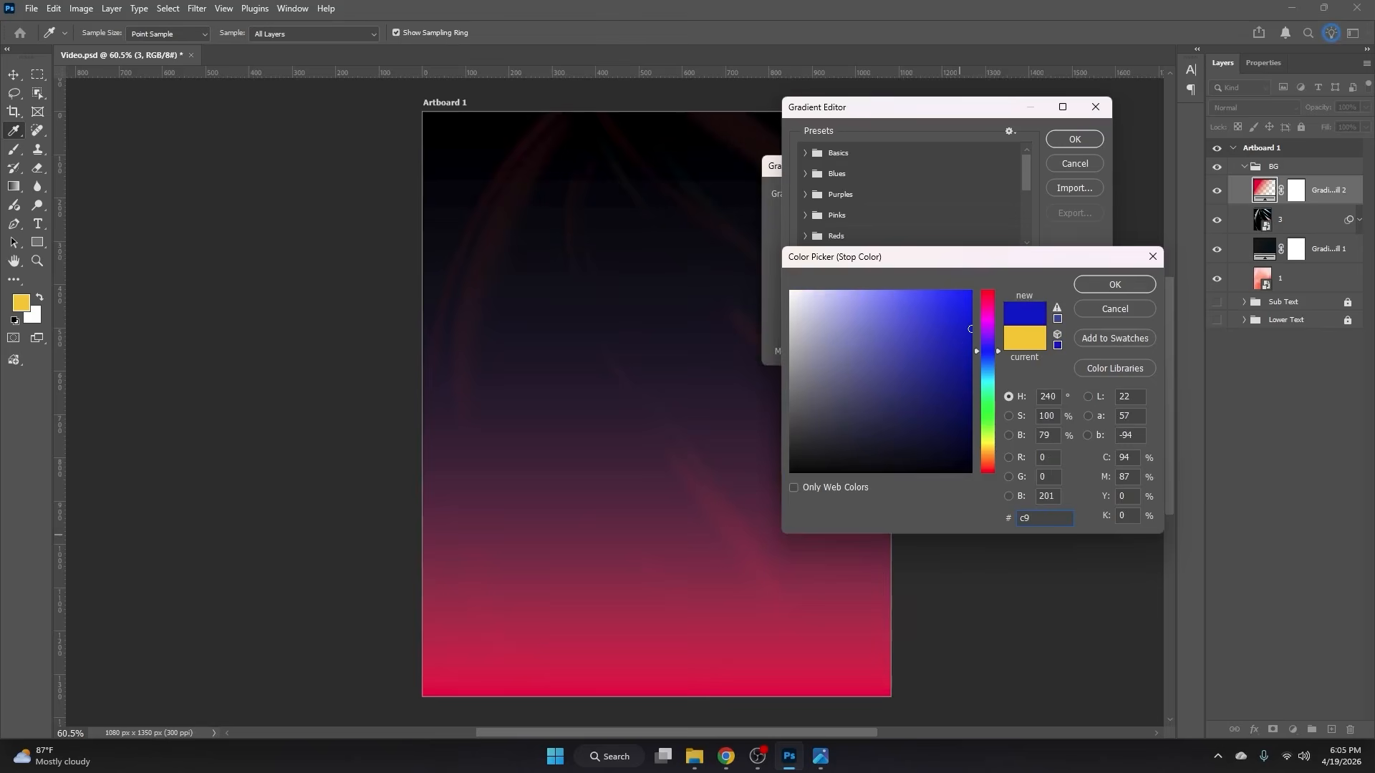
text(285)
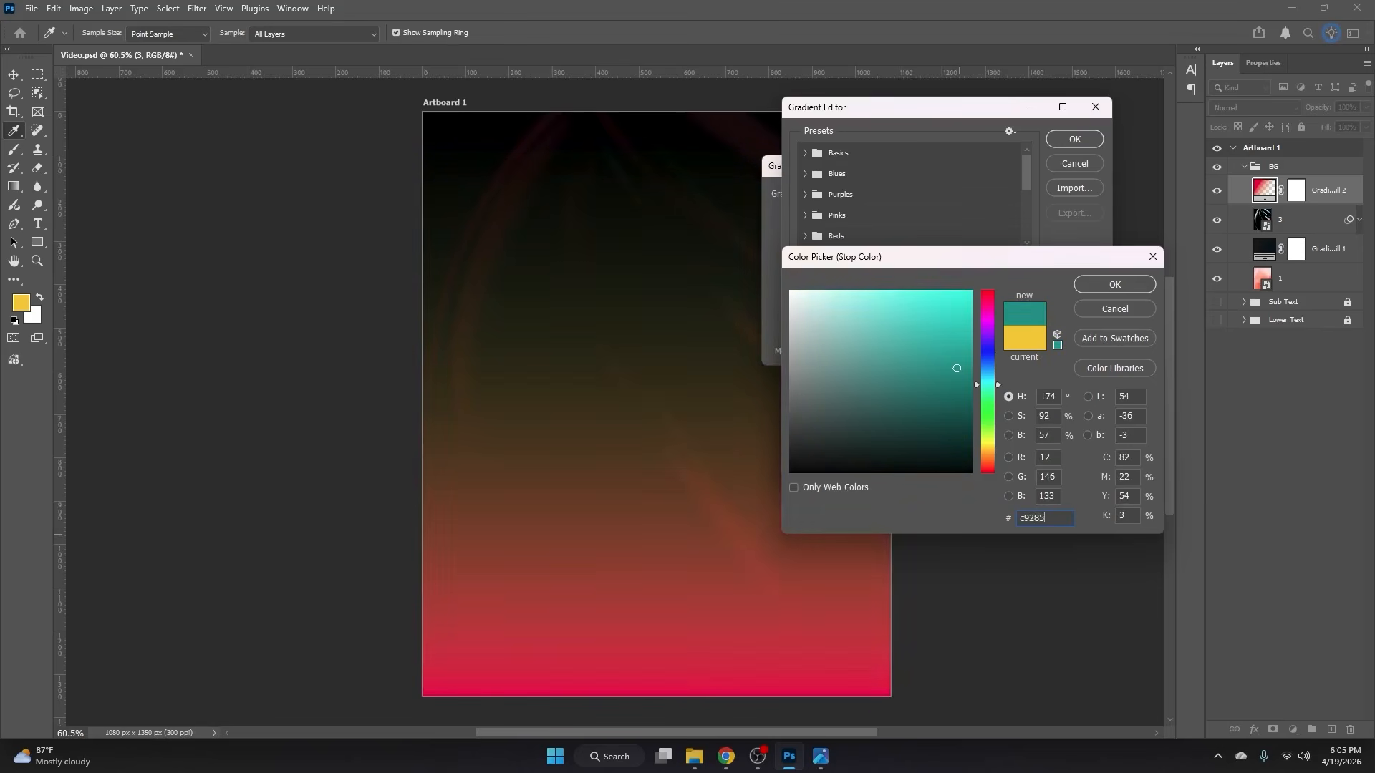
text(4)
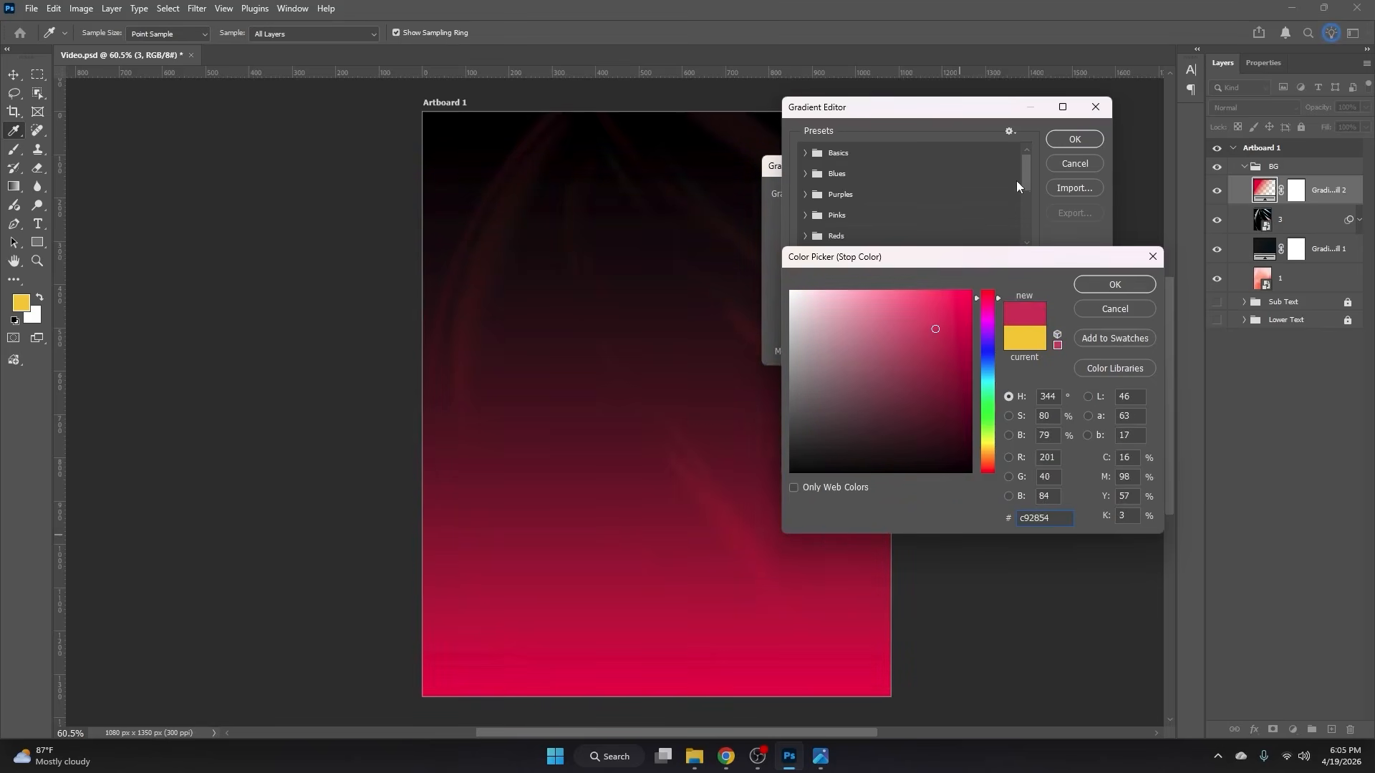
click(1090, 287)
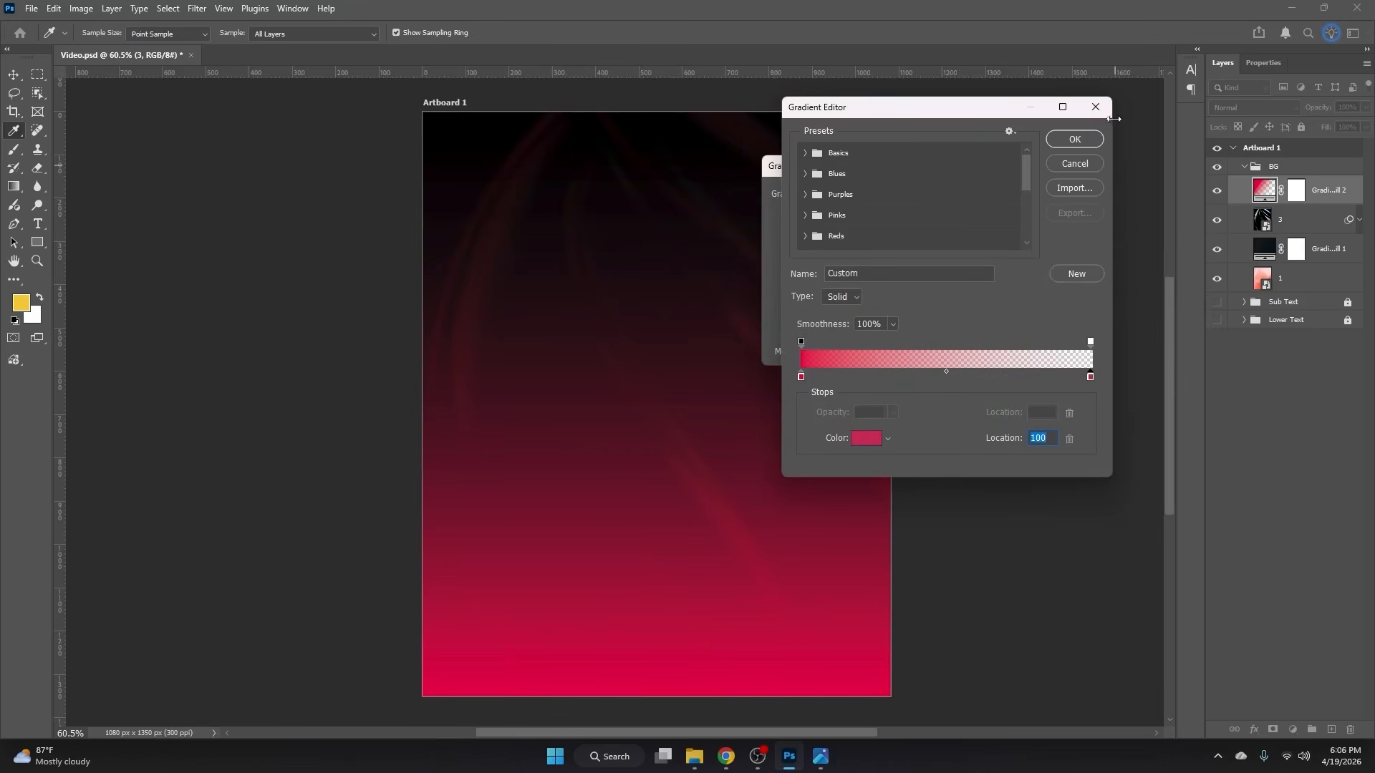
click(1073, 142)
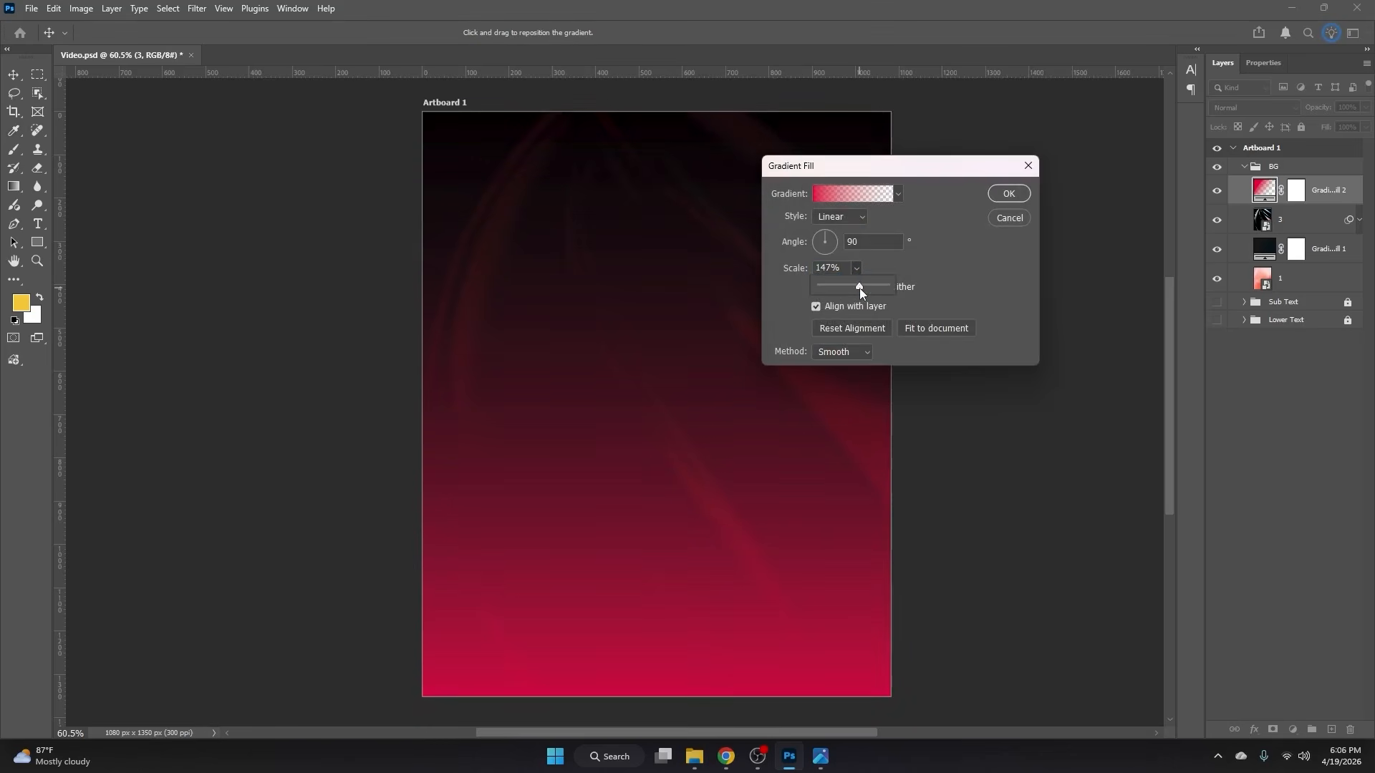
Step: Set the gradient fill's scale to about 92% and apply the fill
drag(860, 288, 852, 288)
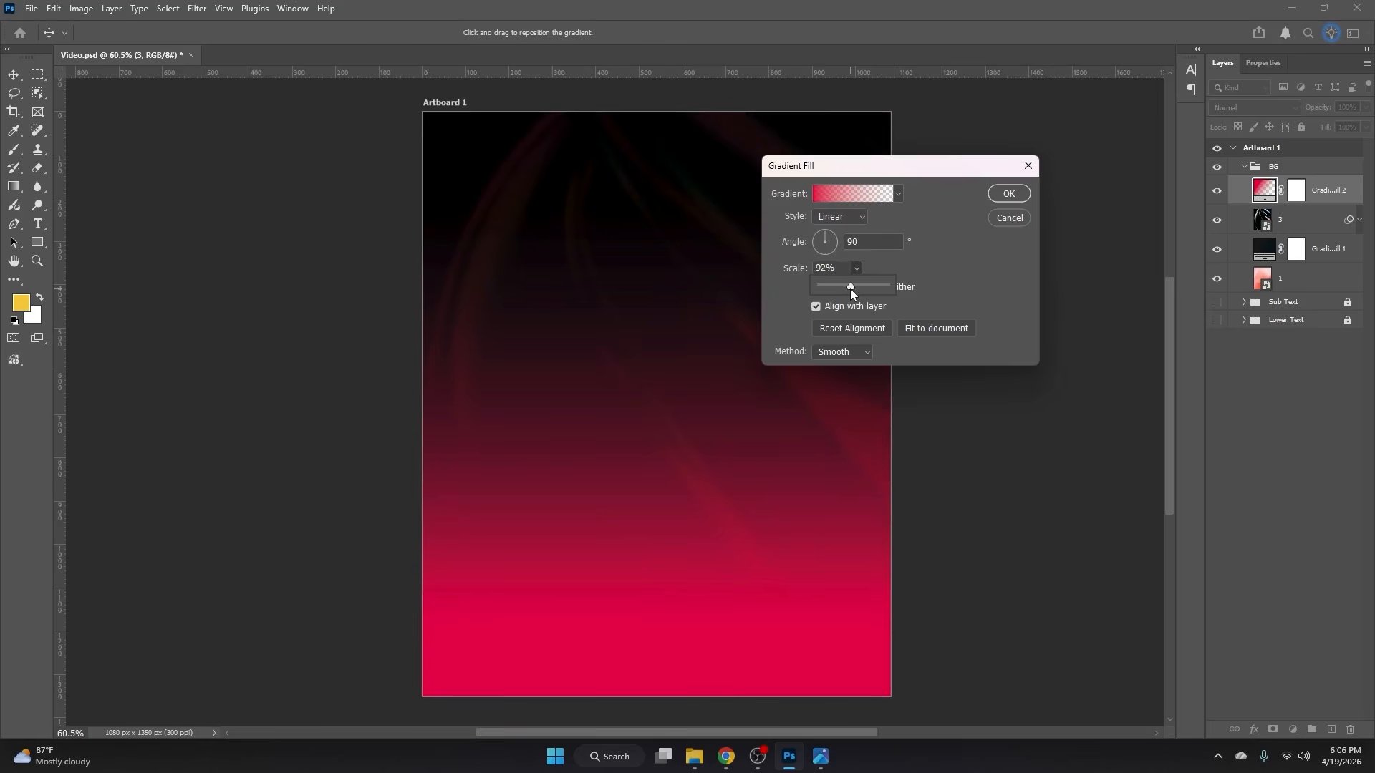
click(842, 271)
click(886, 285)
click(1007, 194)
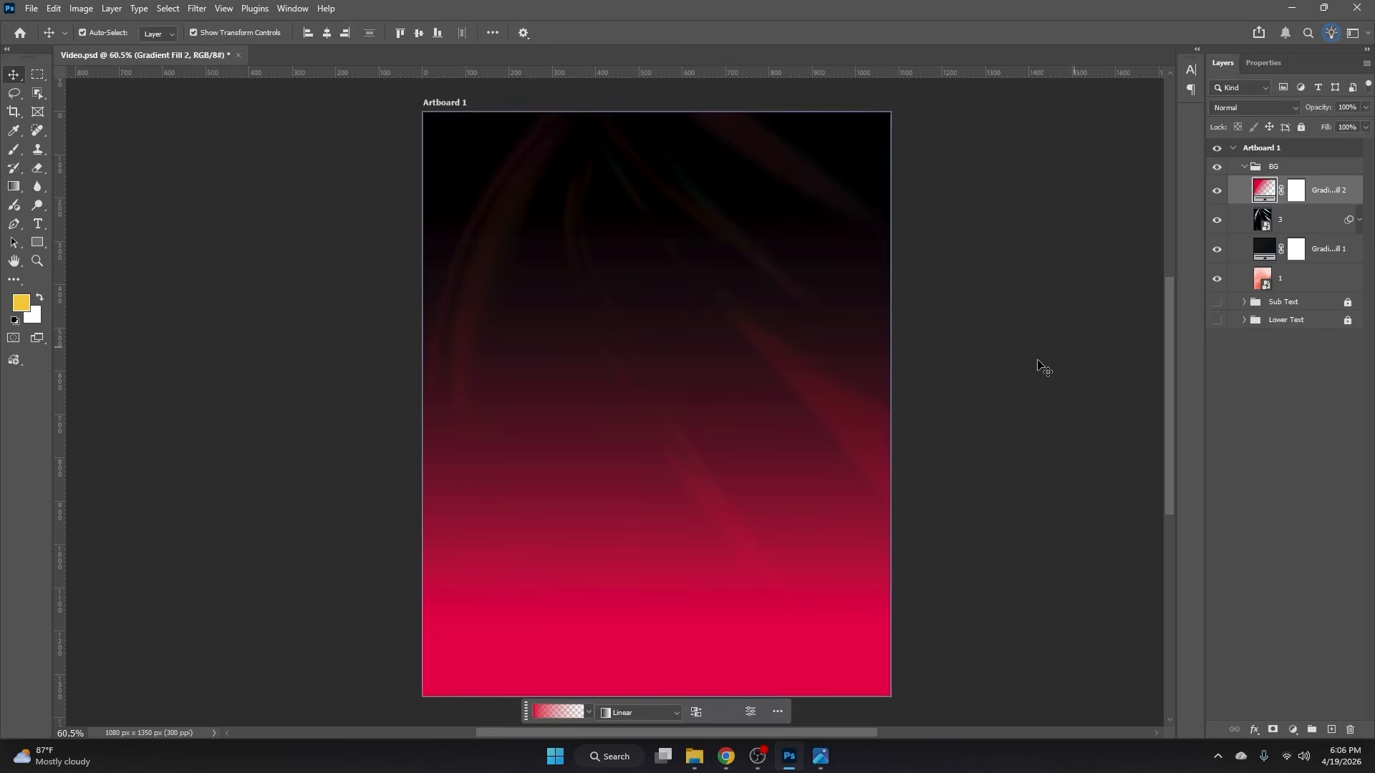
Step: Draw a circle about 1070 px in diameter across the artboard with the Ellipse tool
click(1035, 374)
click(39, 241)
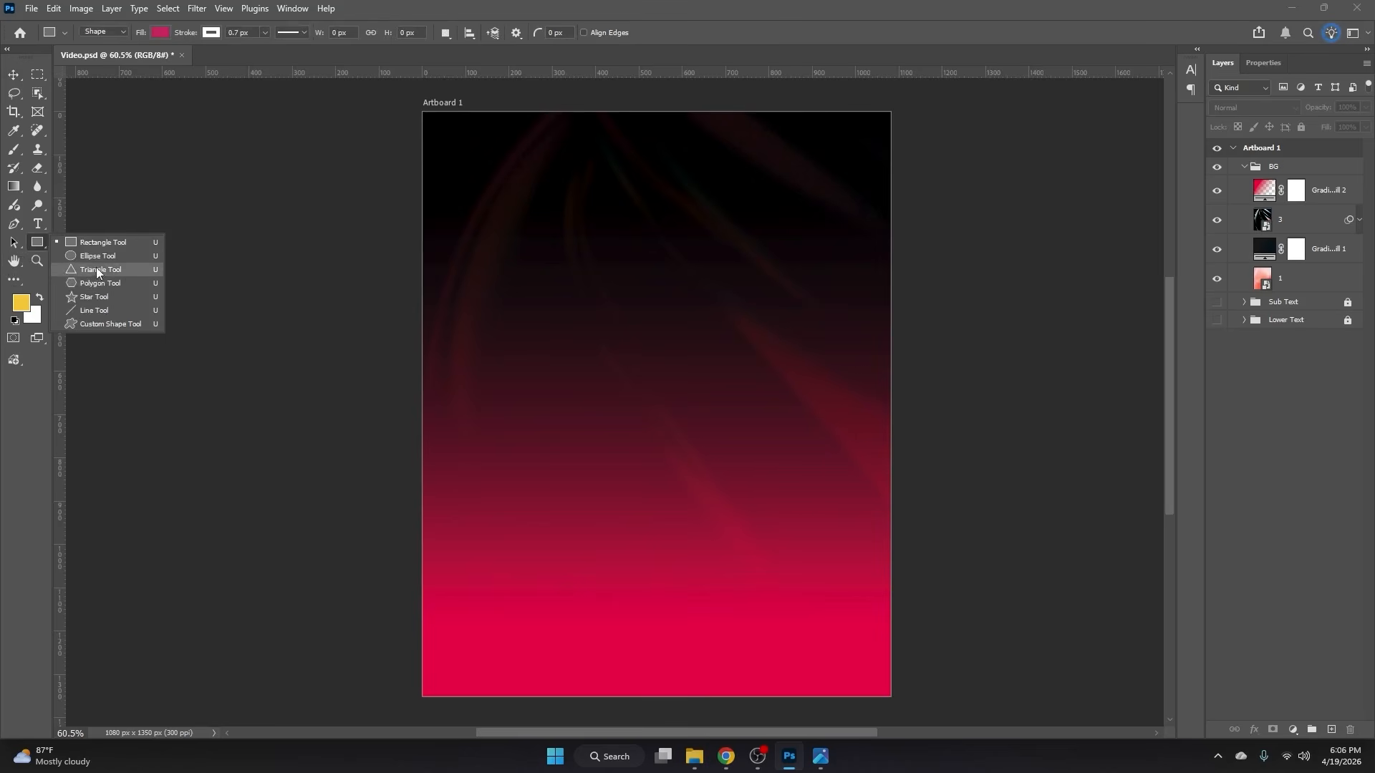
click(98, 256)
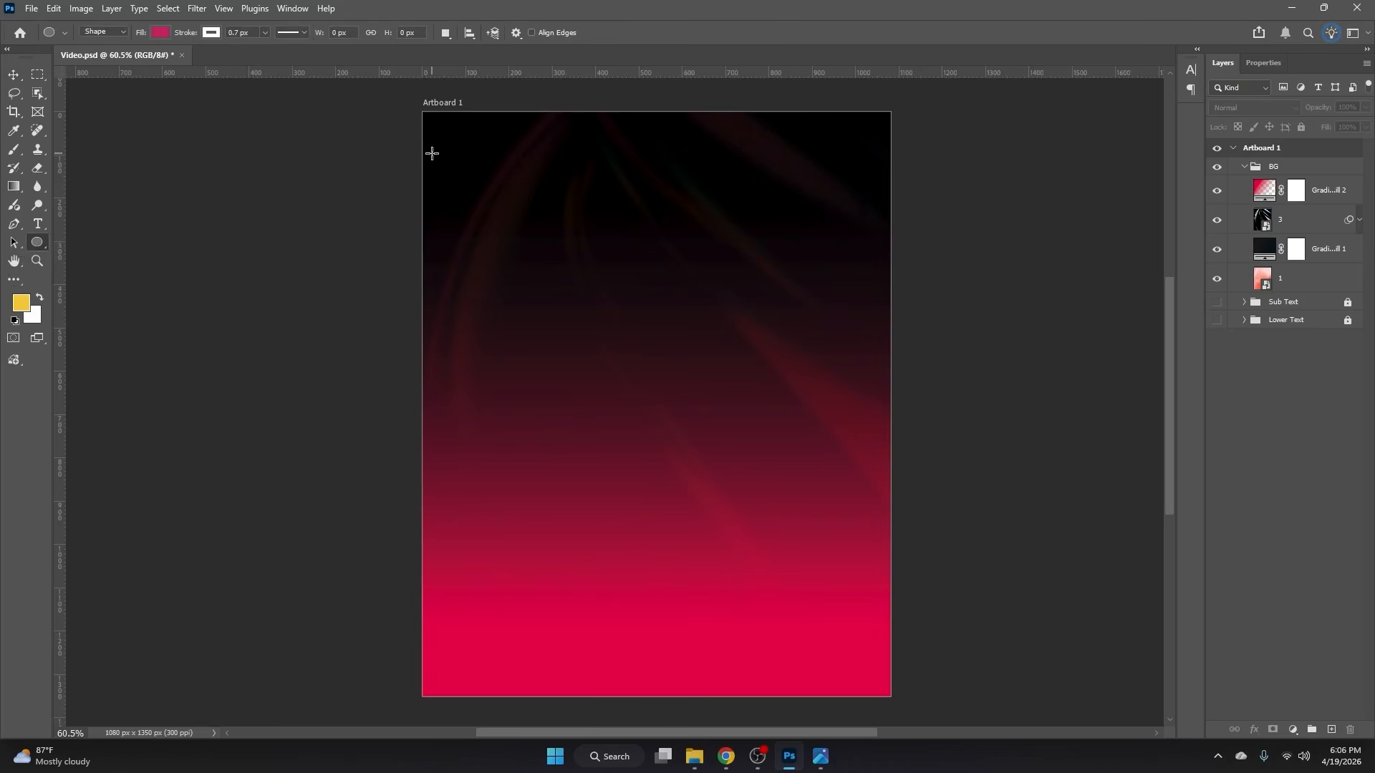
drag(432, 153, 888, 639)
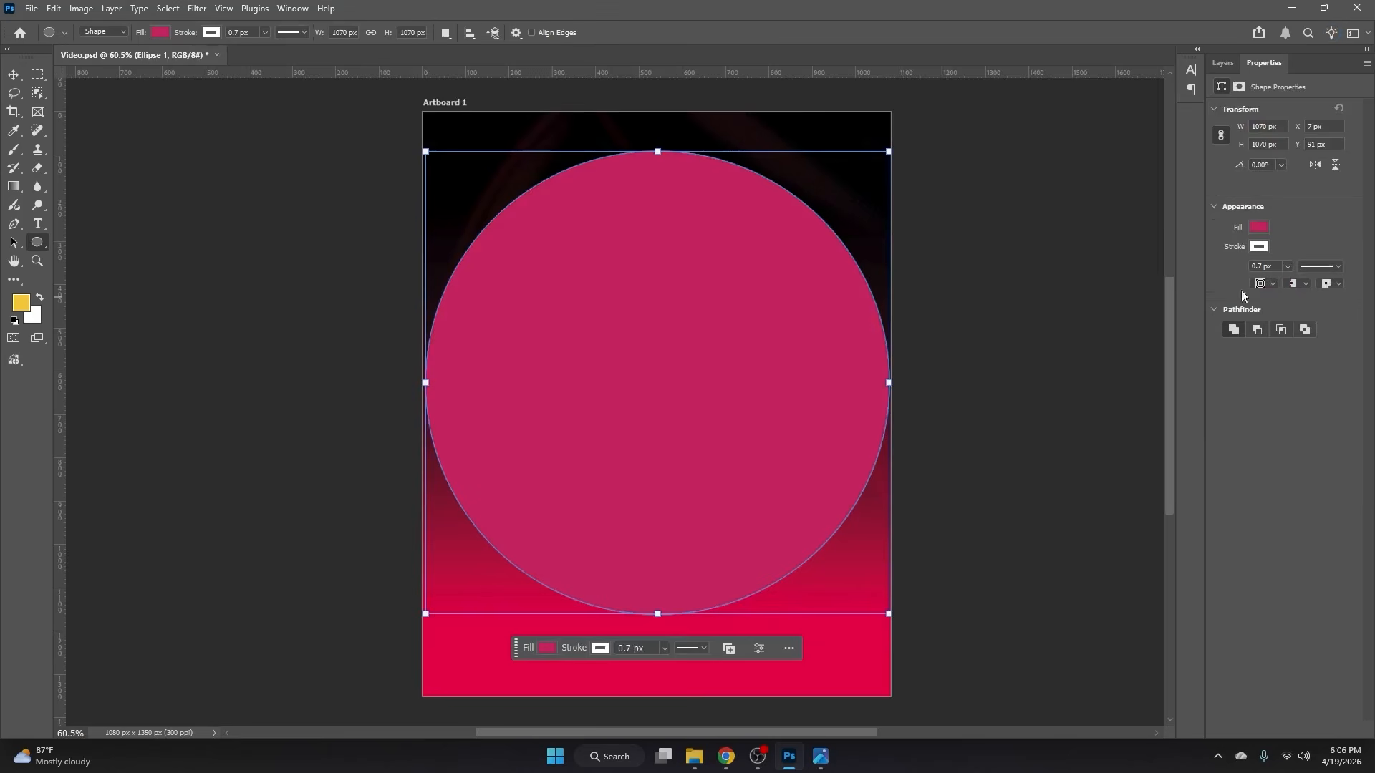
Step: Remove the circle's fill and give it a white stroke 100 px wide
click(1259, 227)
click(1188, 256)
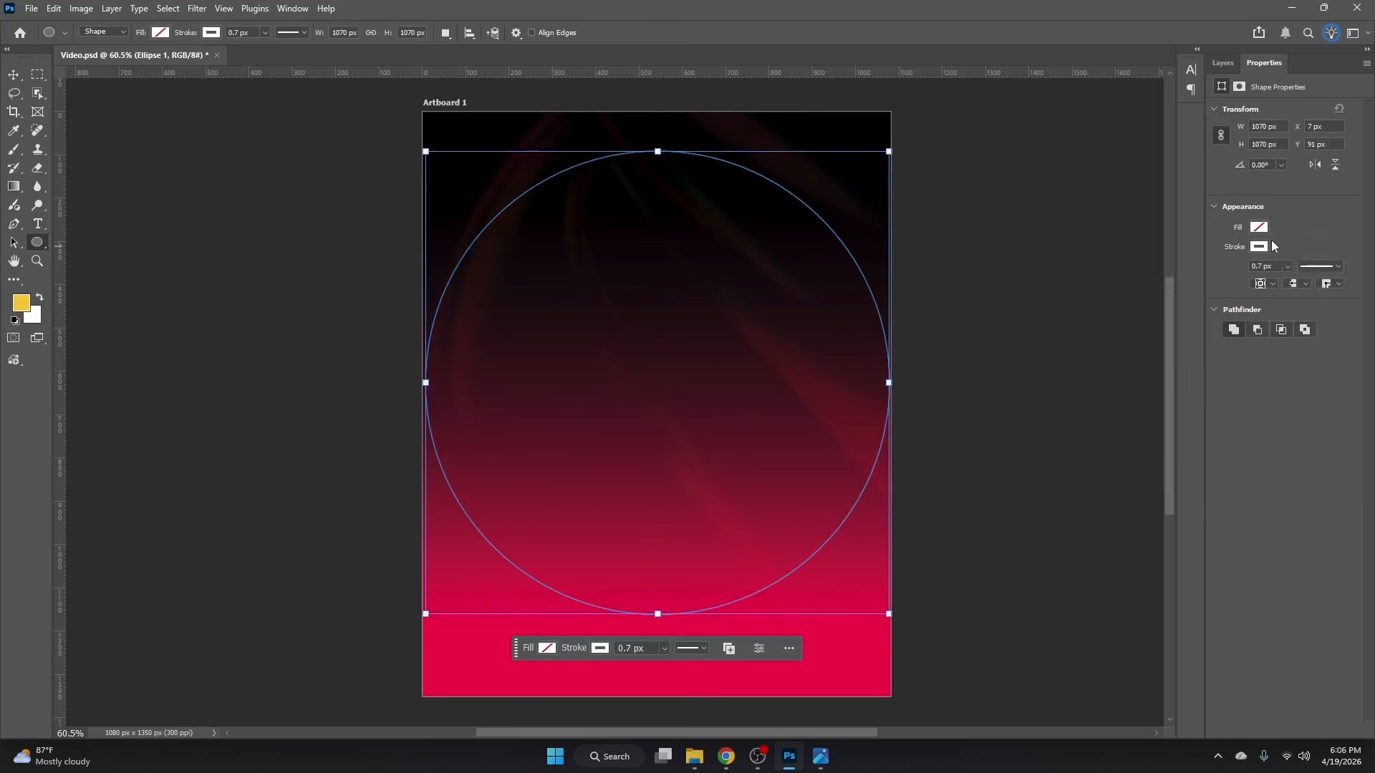
click(1259, 247)
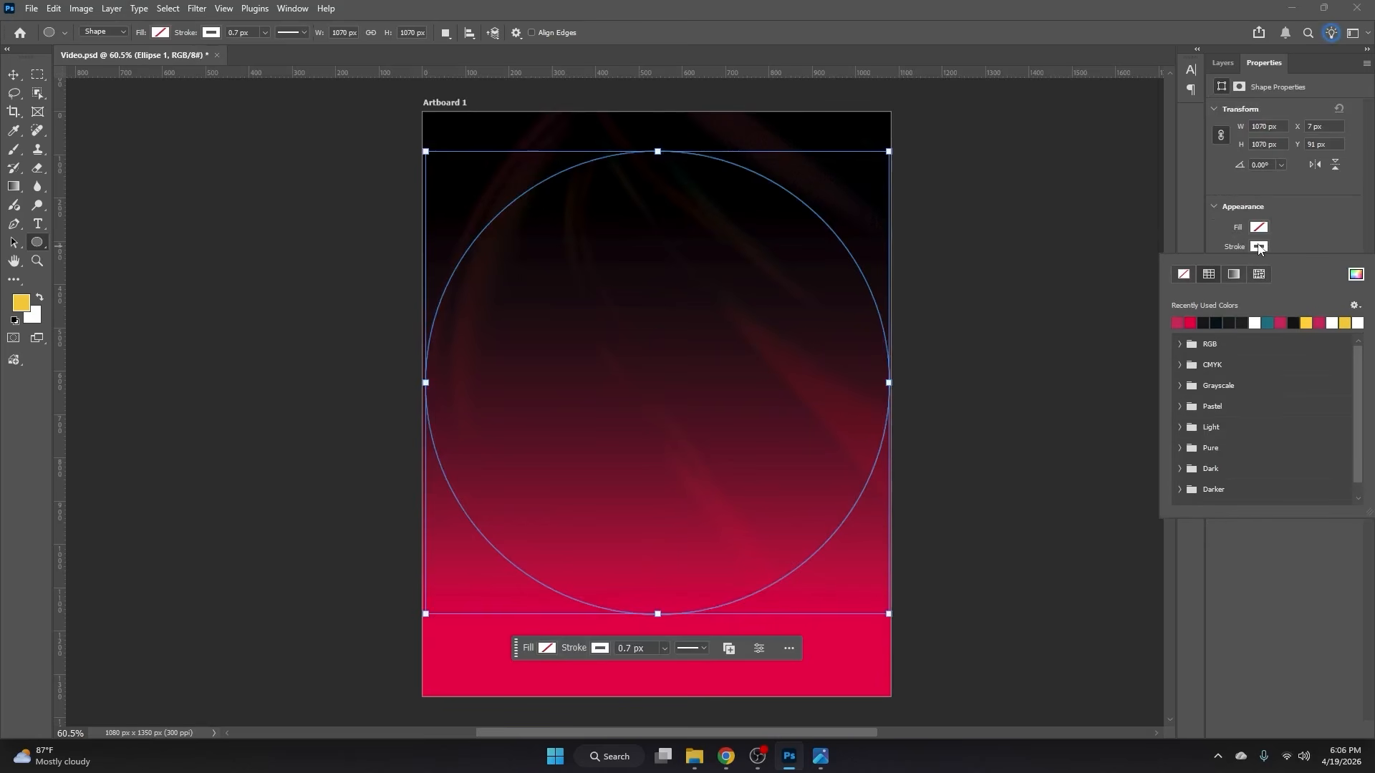
click(1255, 323)
click(1278, 266)
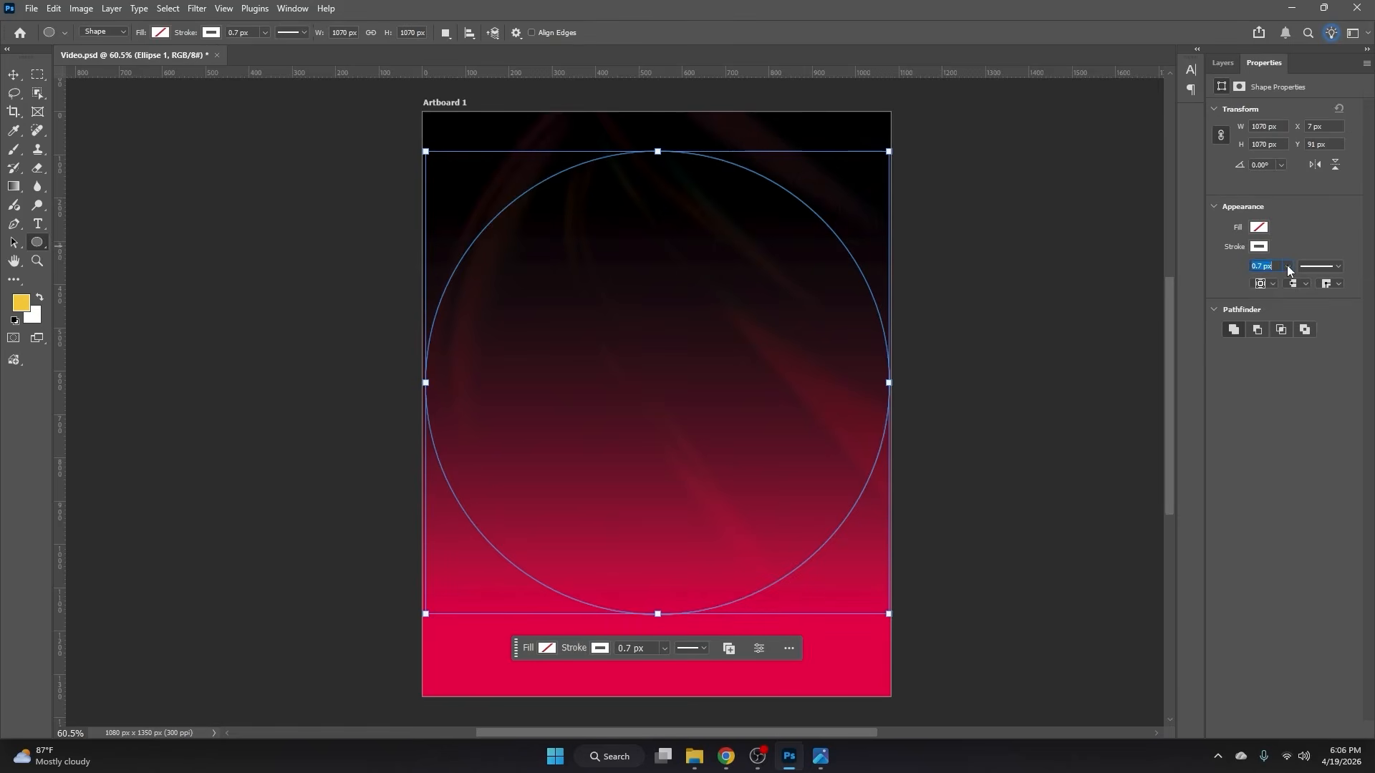
text(100)
key(Return)
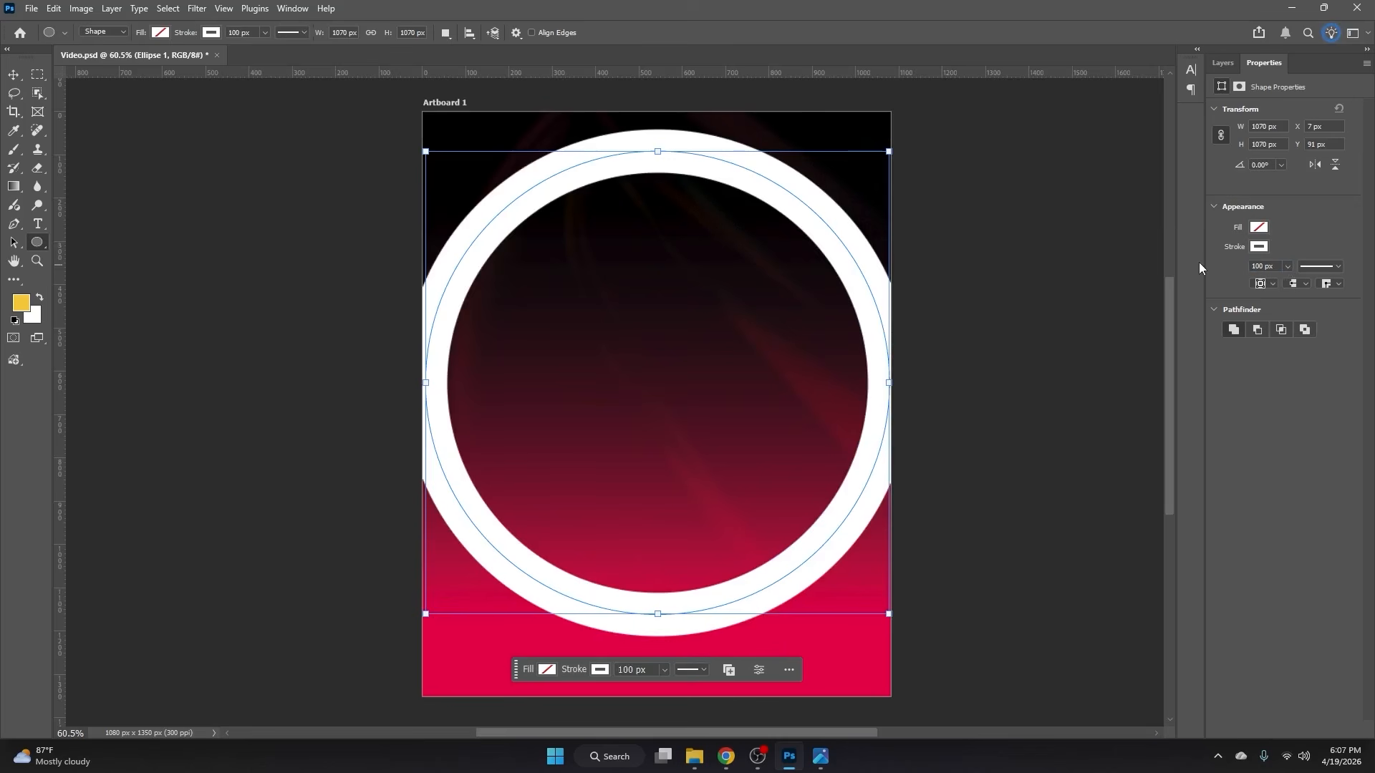
Step: Scale the ring down to about 952 px and centre it horizontally on the artboard
key(v)
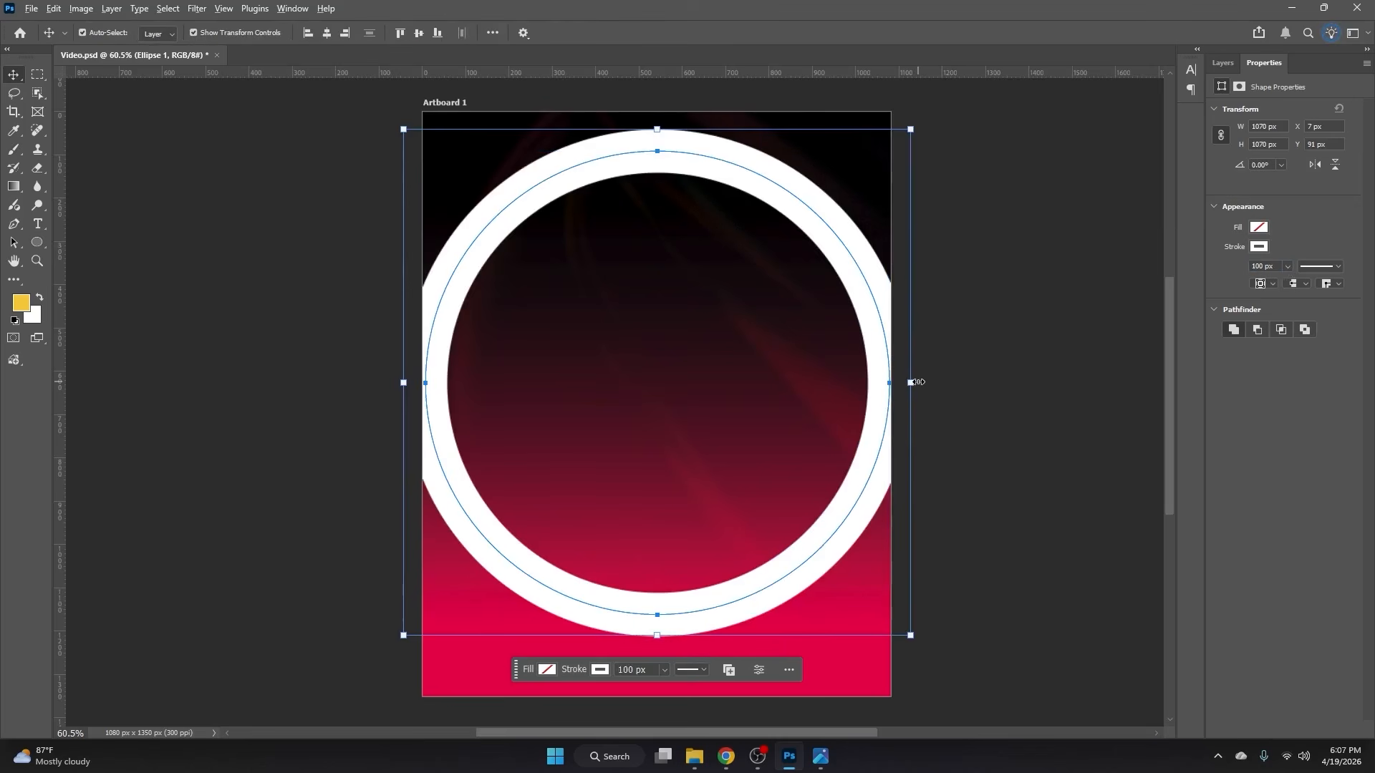
drag(912, 384, 890, 382)
key(Return)
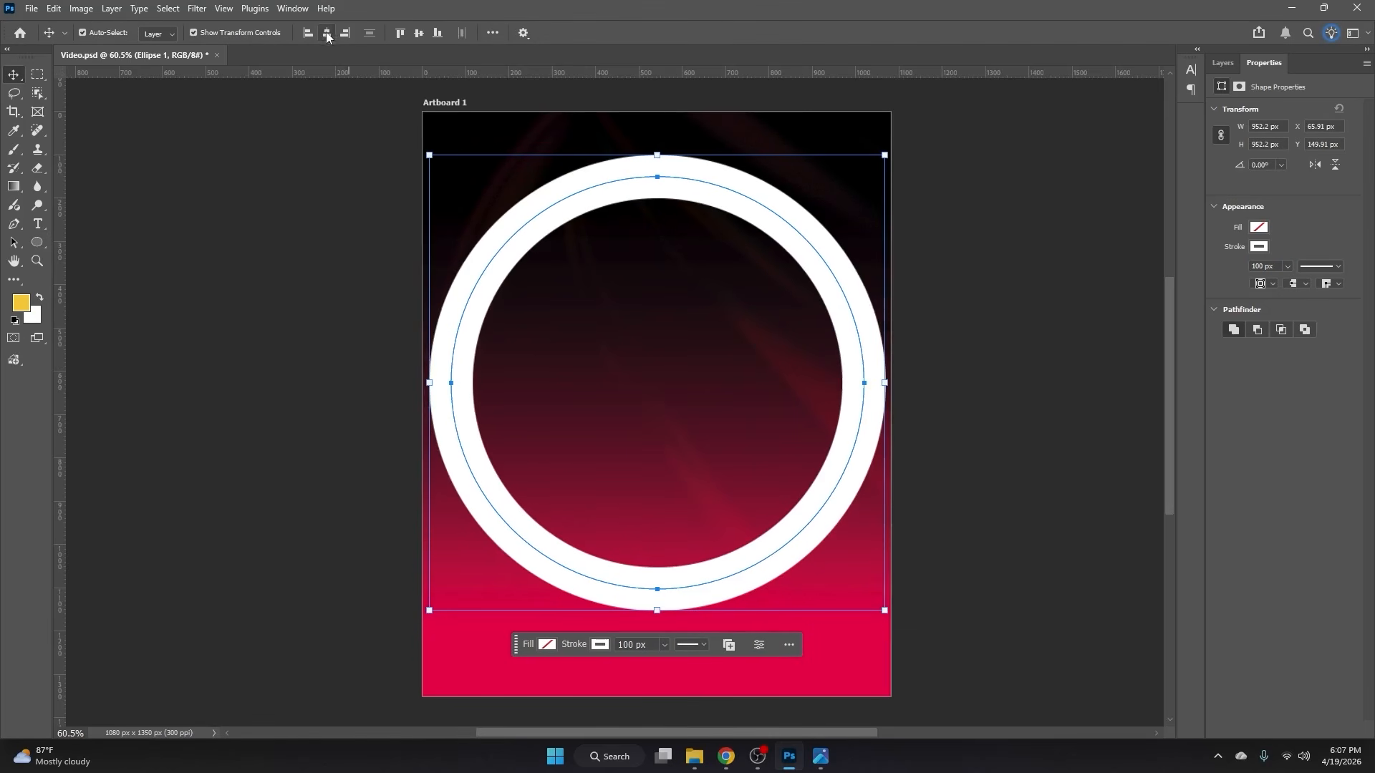
Step: Move the ring layer to the top of the BG group and set its opacity to 10%, keeping Normal blend mode
click(1222, 63)
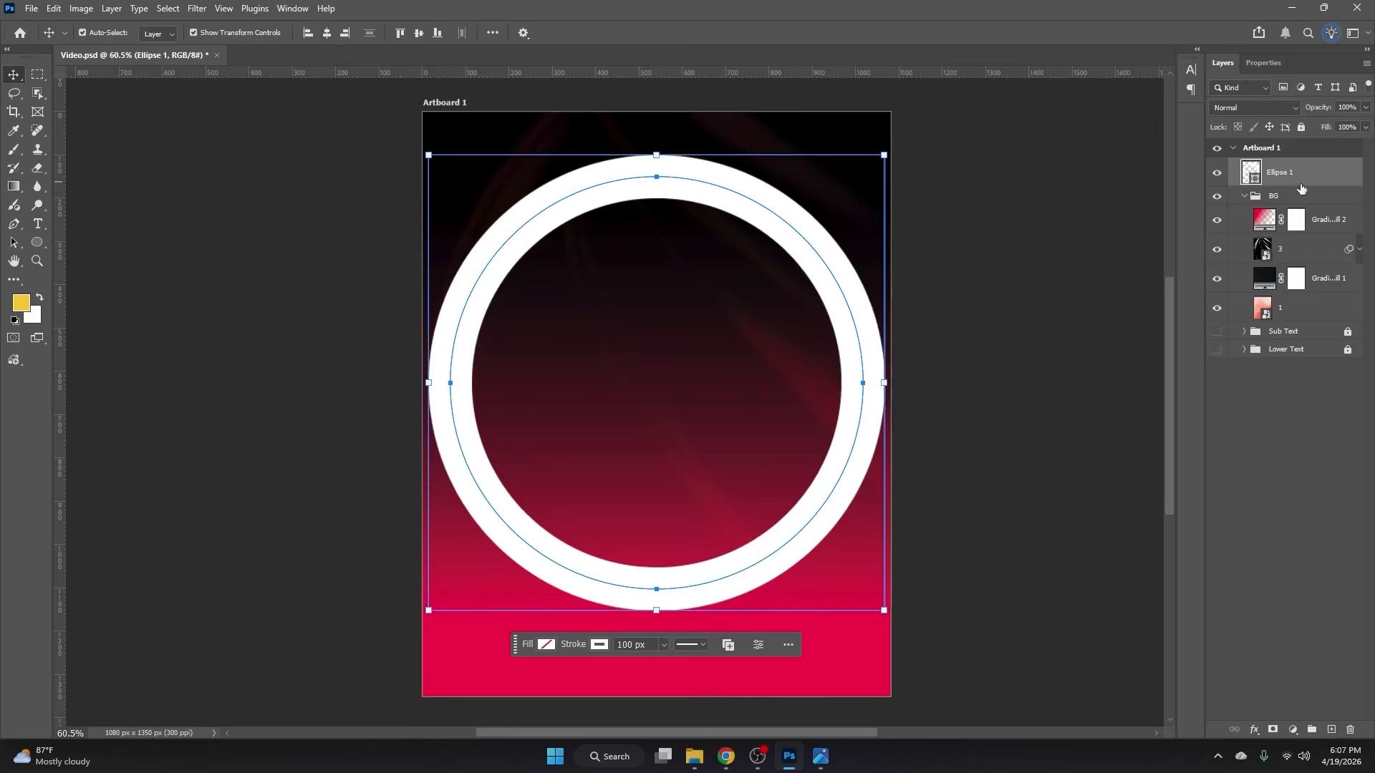
drag(1297, 183, 1300, 208)
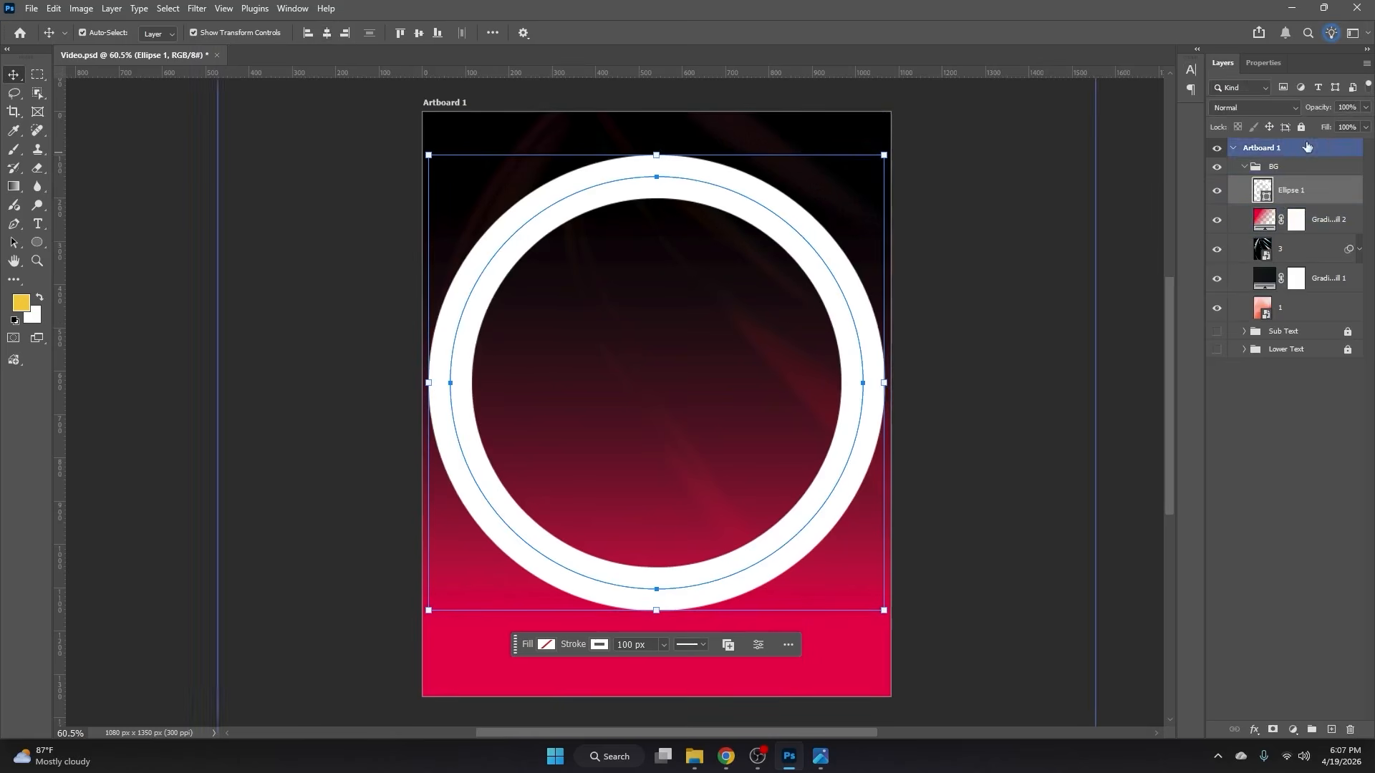
click(1257, 109)
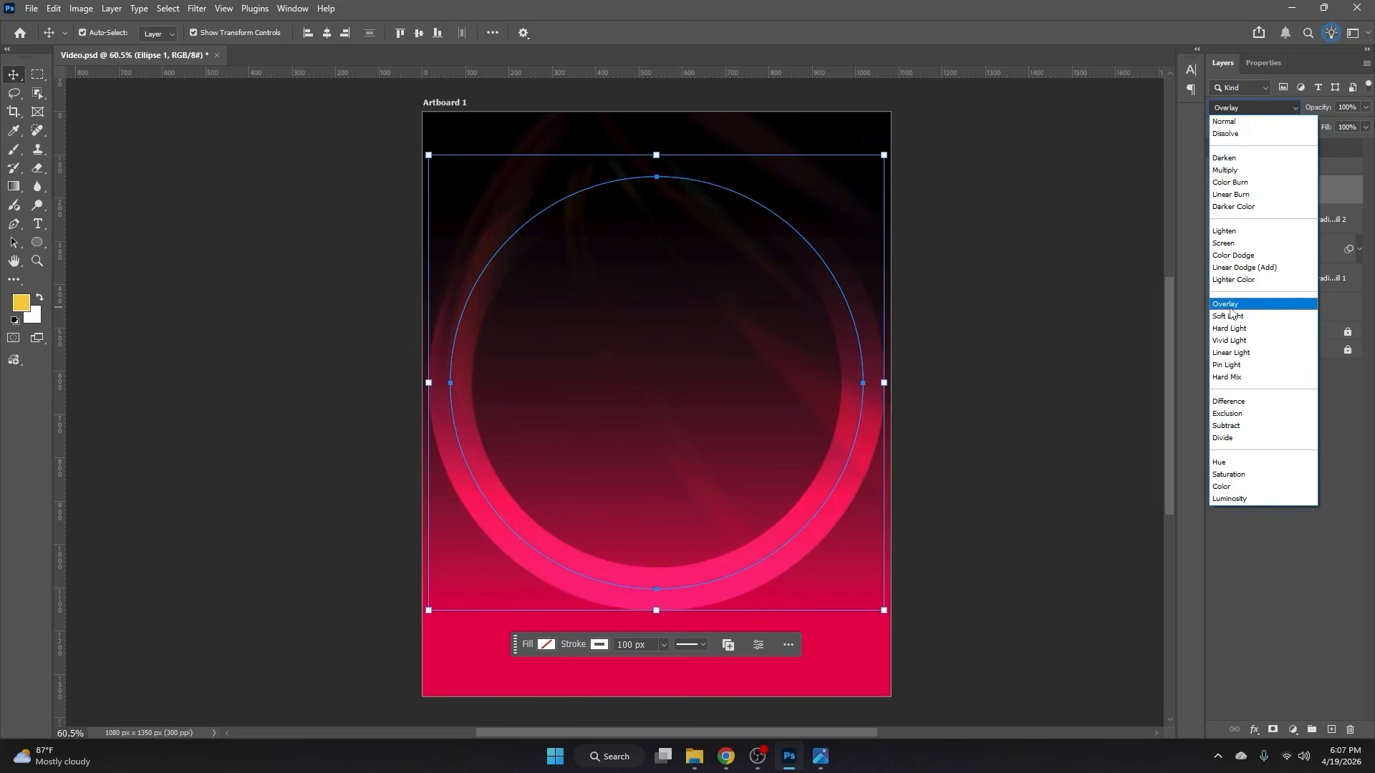
click(1274, 121)
double_click(1347, 107)
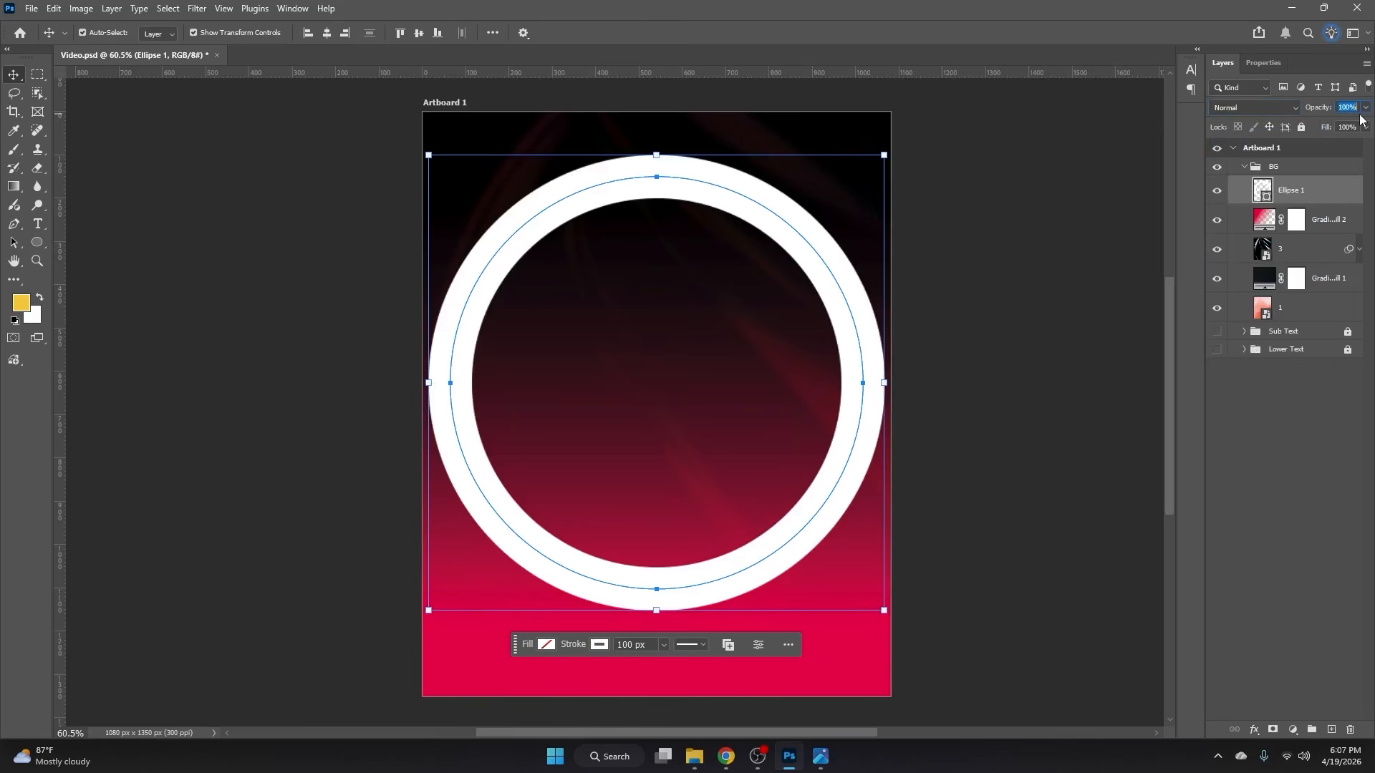
text(10)
click(1024, 362)
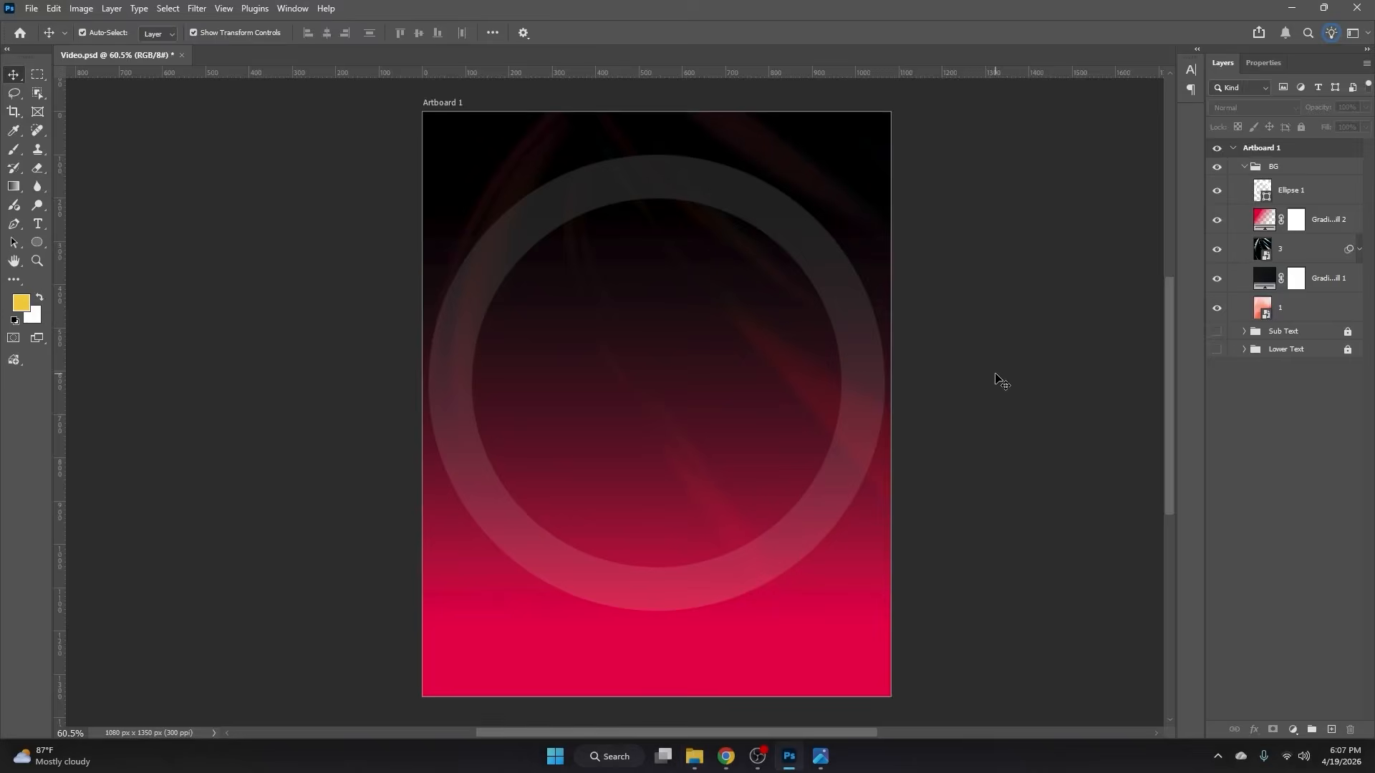
Step: Place Elements (2).png from the file folder into the poster and position it, slightly reduced, over the artboard's lower-right corner
key(alt+Tab)
click(478, 140)
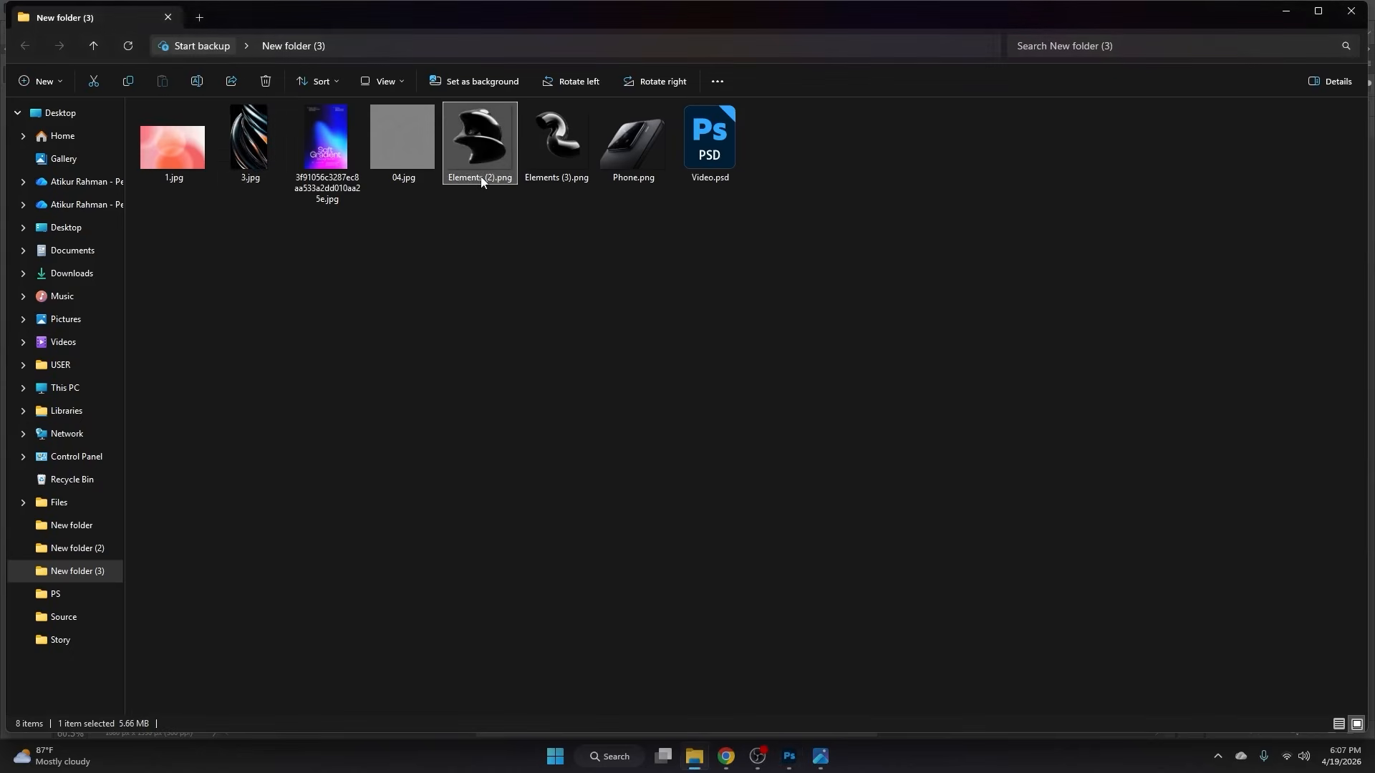
drag(482, 182, 685, 526)
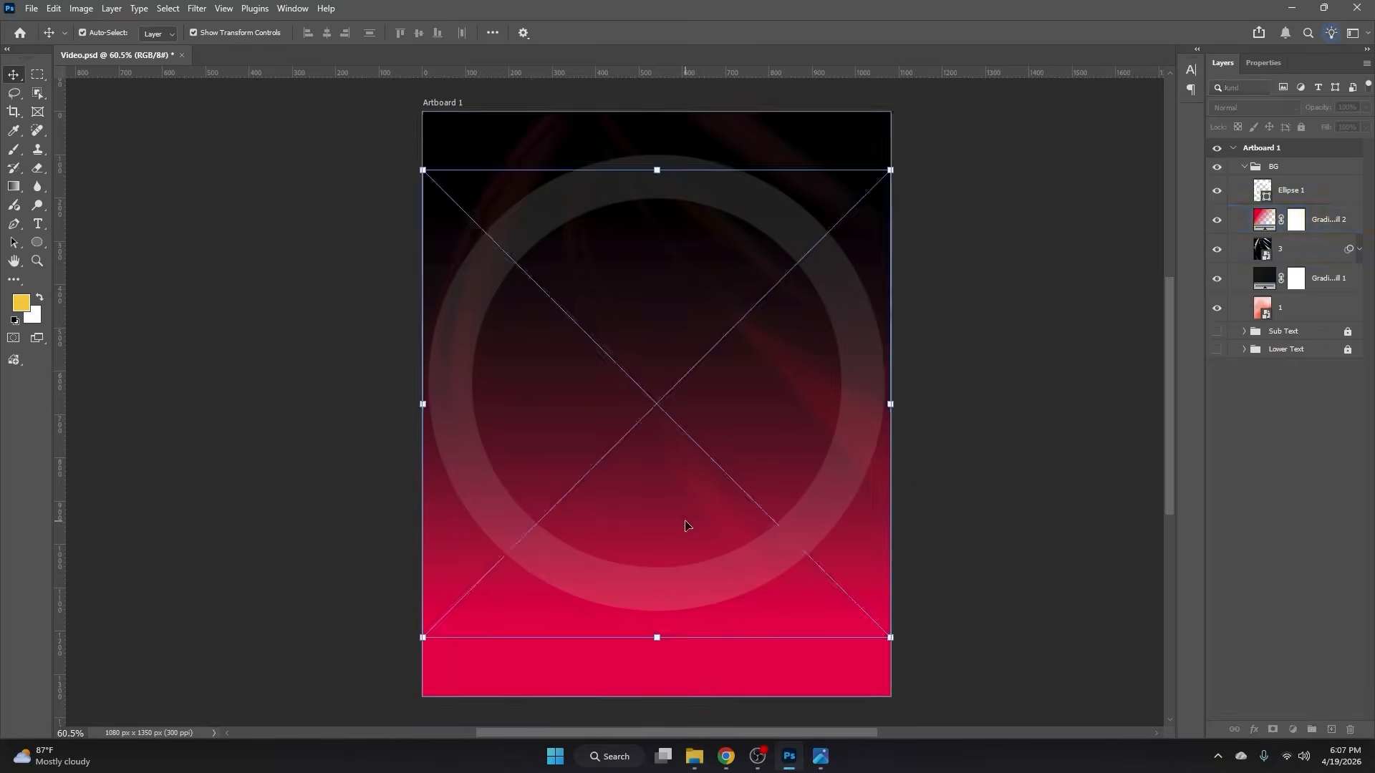
key(Return)
drag(741, 336, 836, 455)
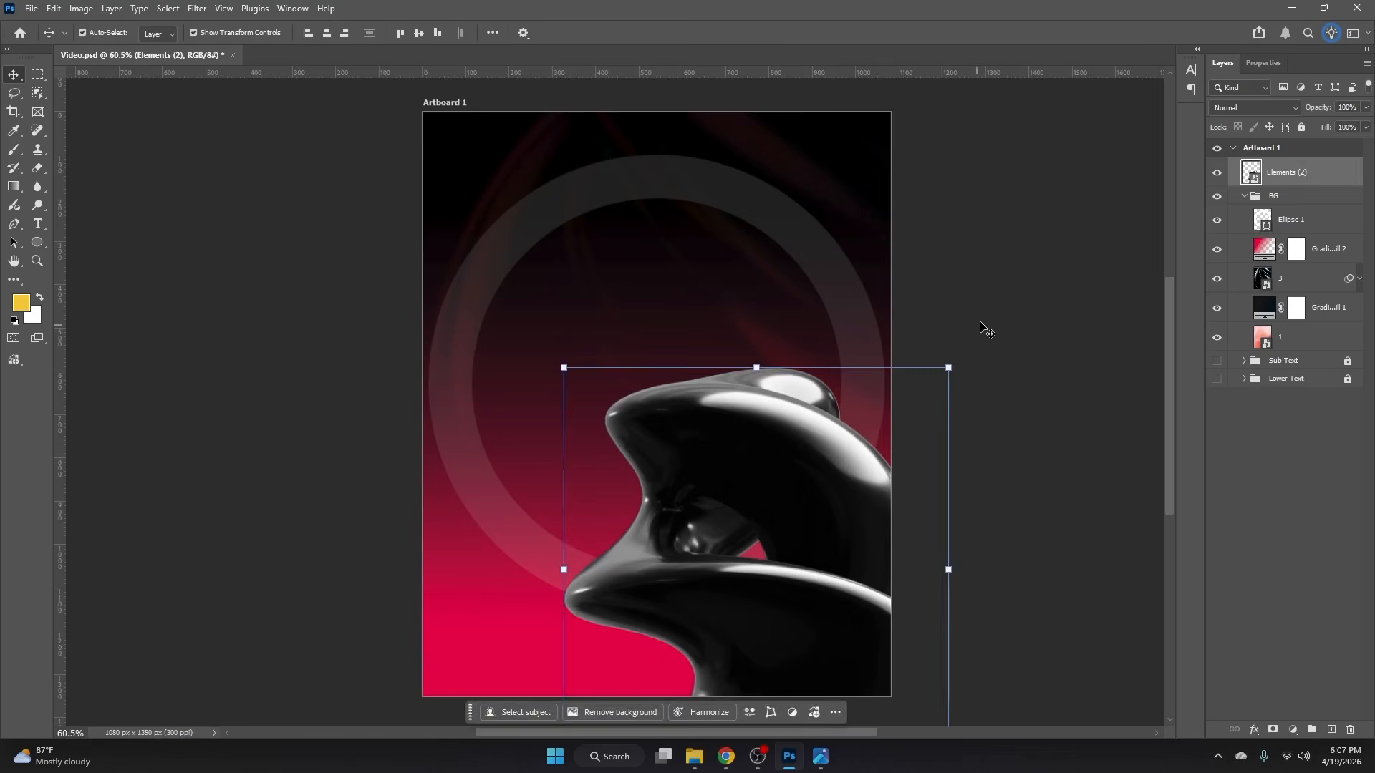
Step: Duplicate the 3D element into the artboard's upper-left corner and soften the copy with a Gaussian Blur under 8 pixels
drag(845, 566, 467, 136)
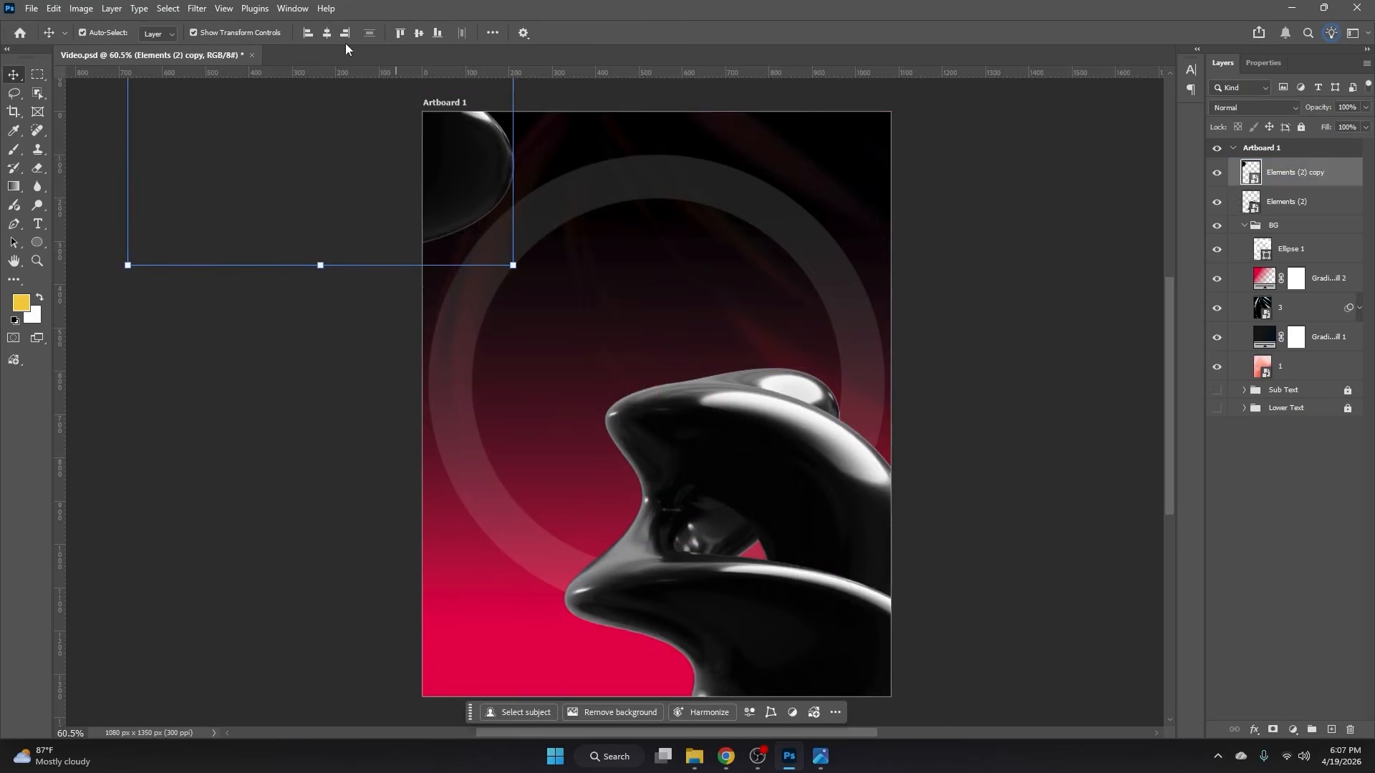
click(197, 8)
mouse_move(214, 221)
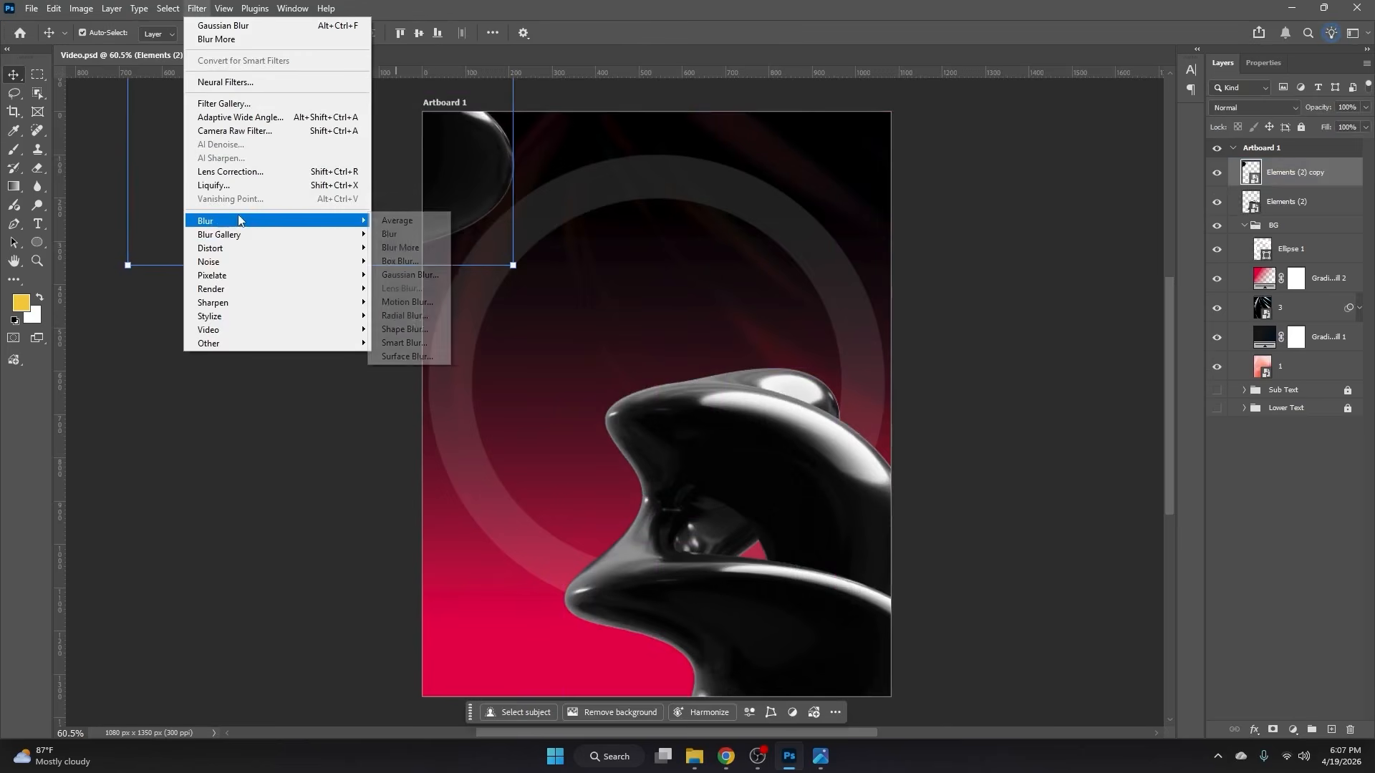
click(409, 275)
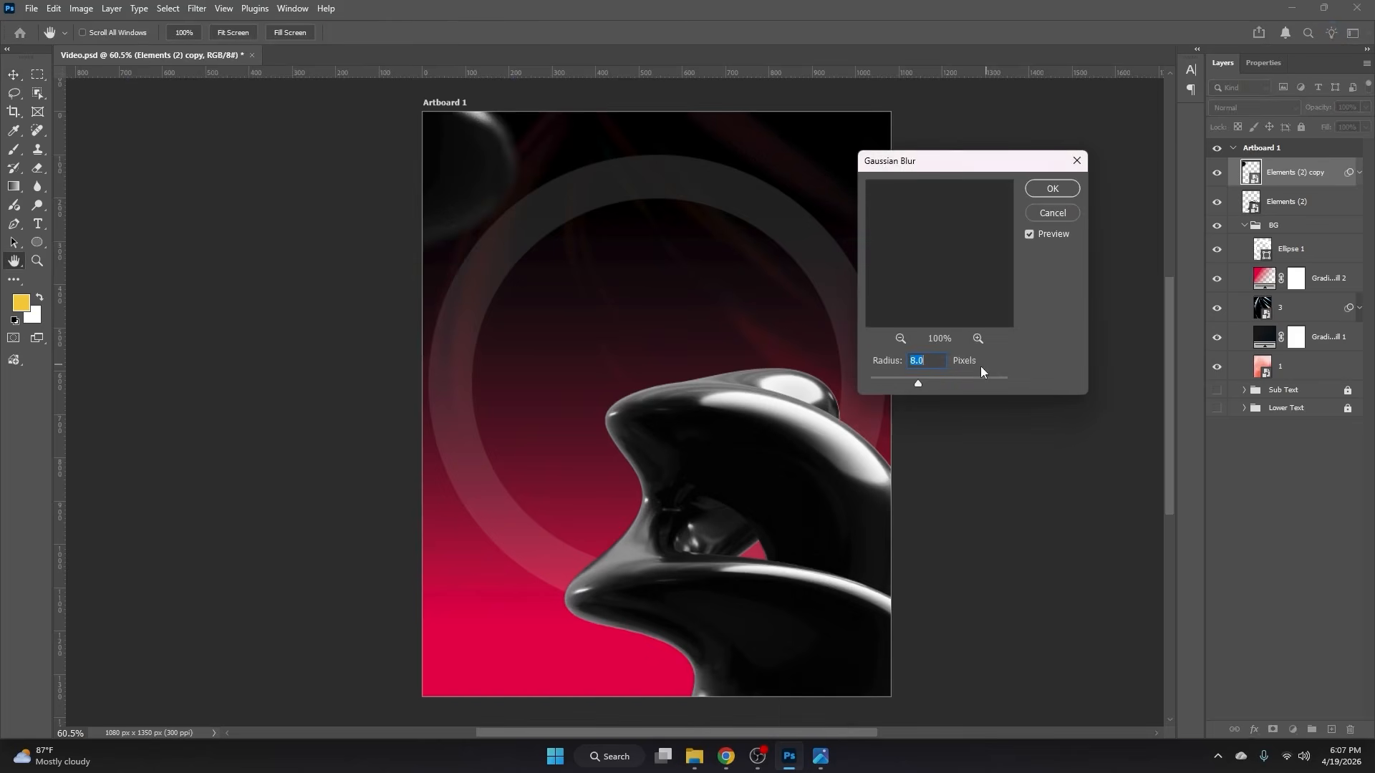
drag(919, 387, 903, 386)
click(1050, 188)
Step: Group the two 3D element layers as "3D elements" and move the group to the top of the BG group
key(v)
click(1288, 242)
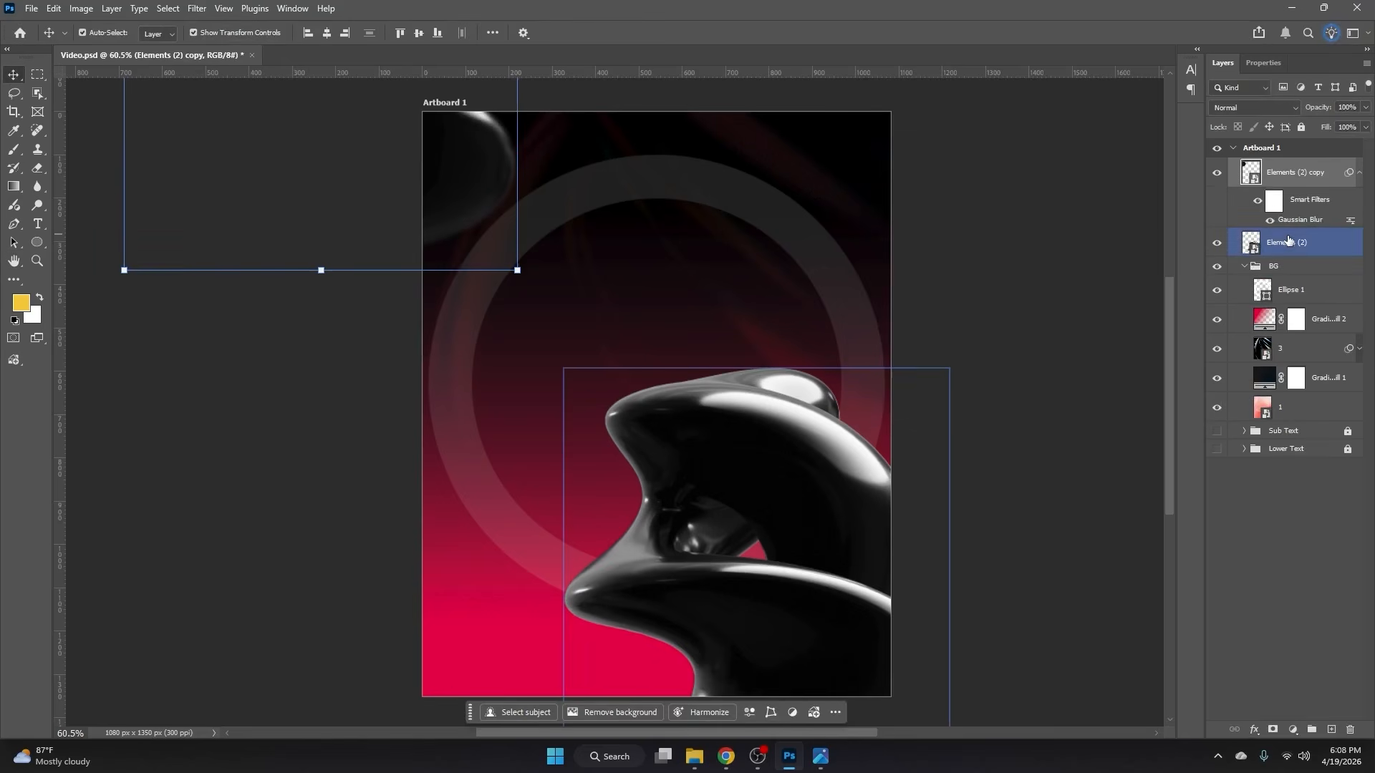
key(ctrl+g)
double_click(1284, 167)
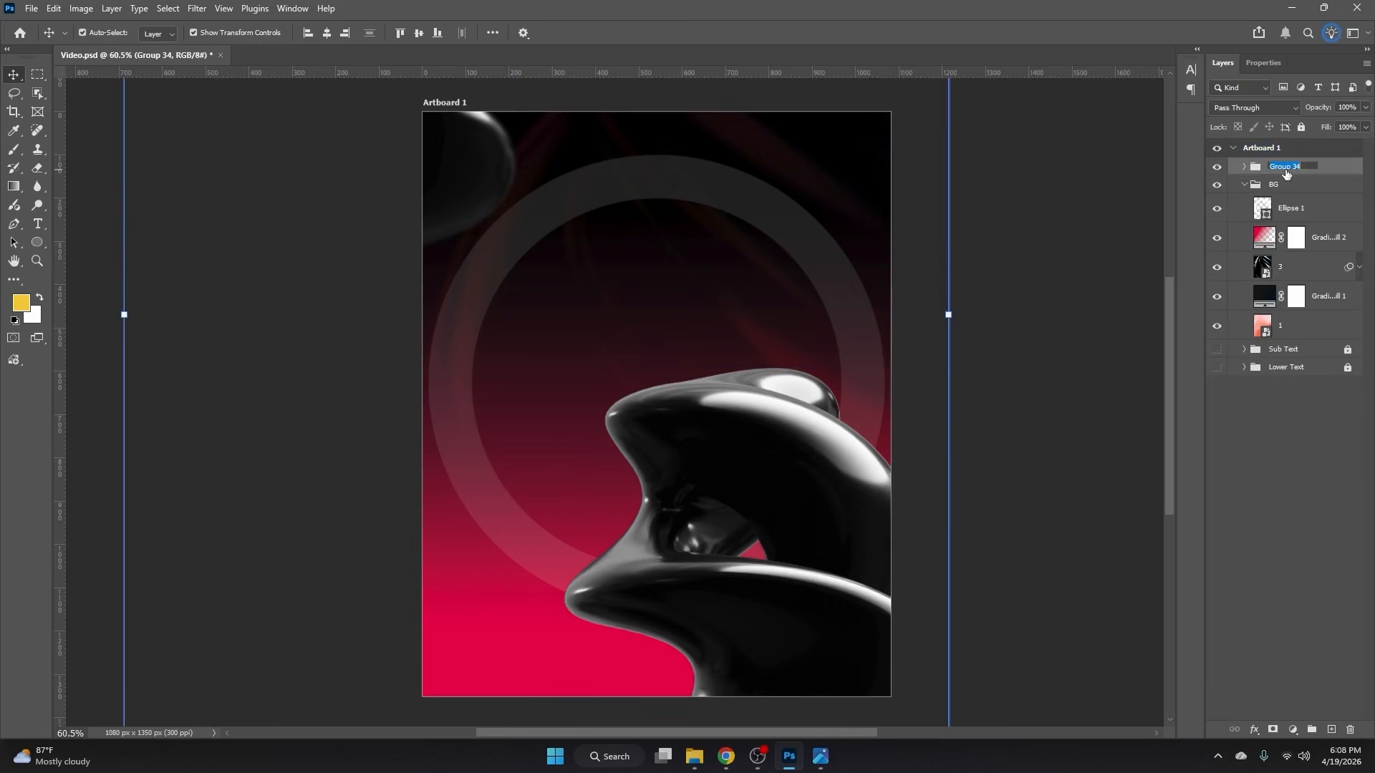
text(3D elements)
key(Return)
drag(1289, 171, 1306, 190)
click(1067, 298)
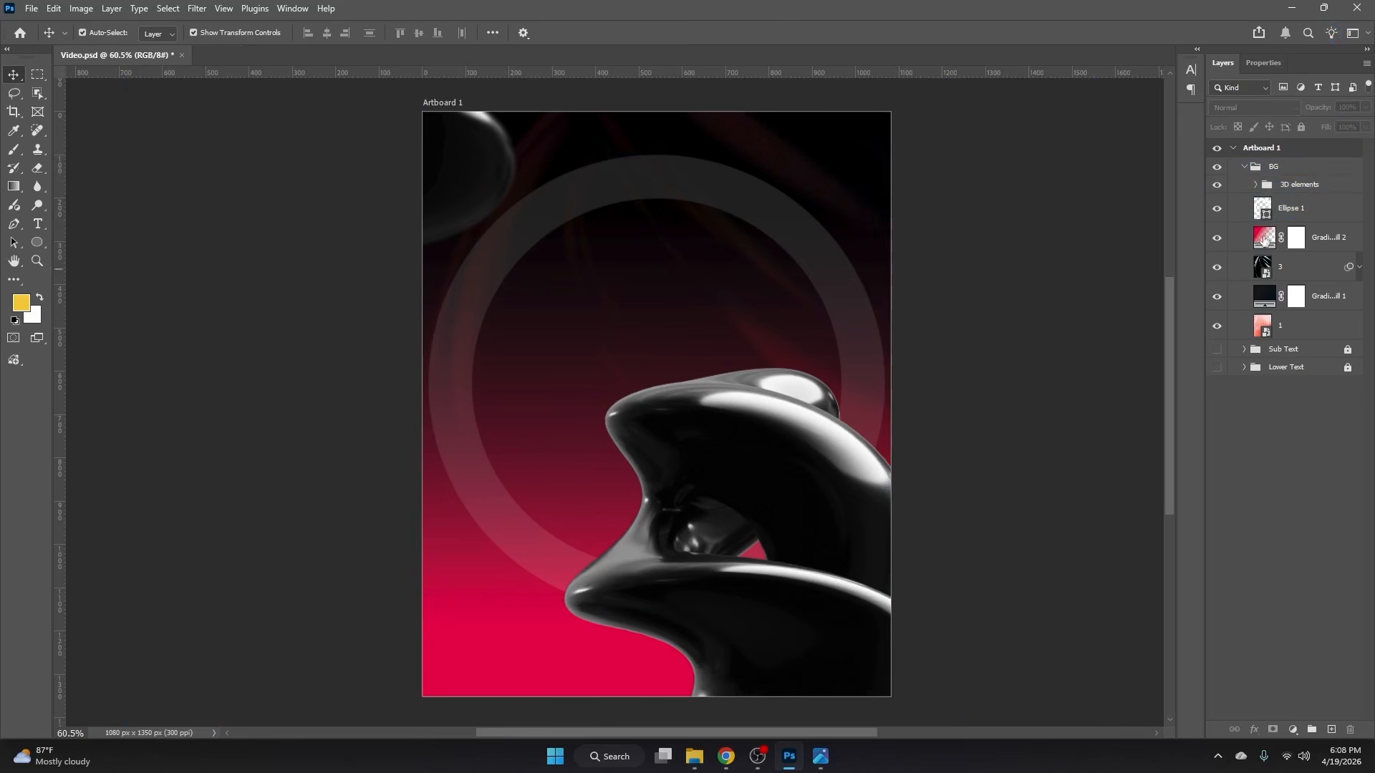
click(1089, 296)
scroll(979, 317, up, 1)
click(620, 291)
scroll(621, 295, down, 1)
click(1058, 246)
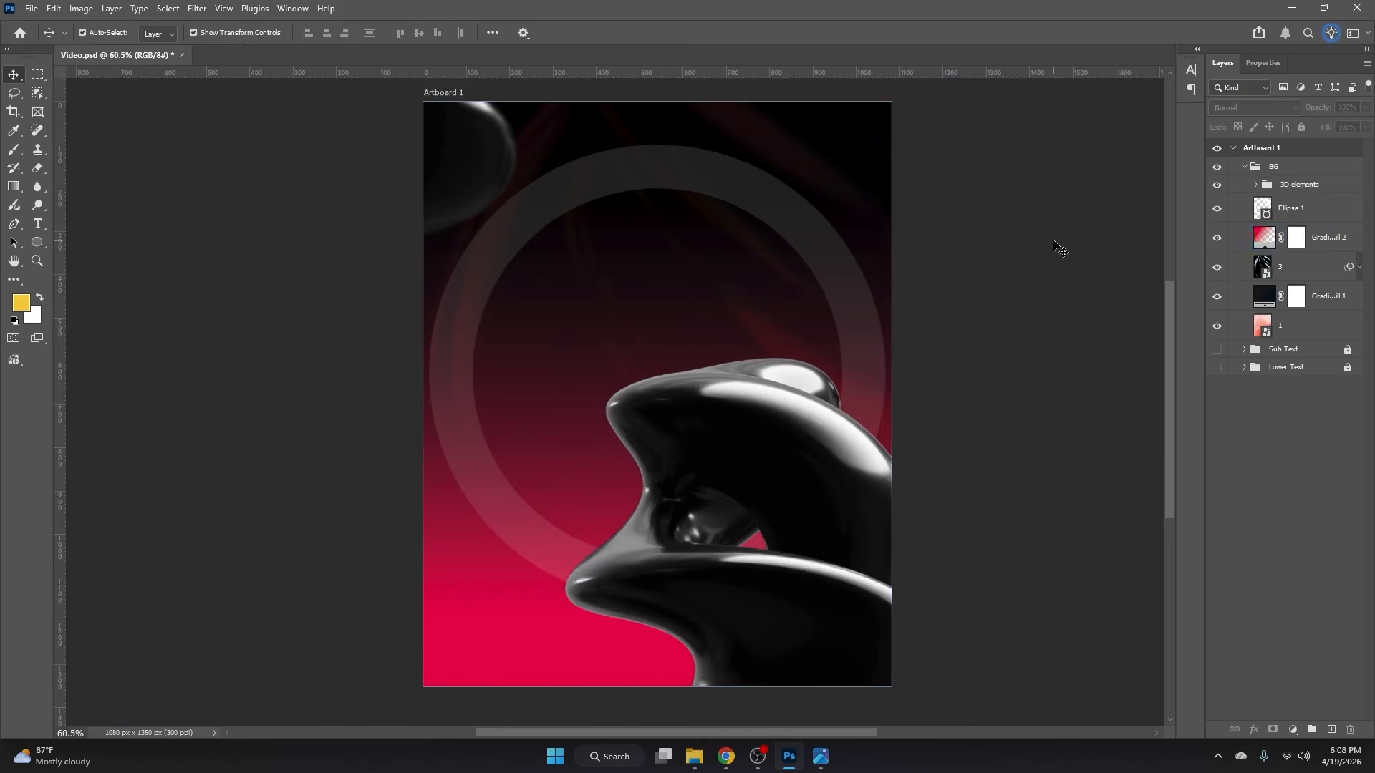
Step: Place the 04.jpg texture from the file folder and scale it to 45% so it covers the whole artboard
click(694, 756)
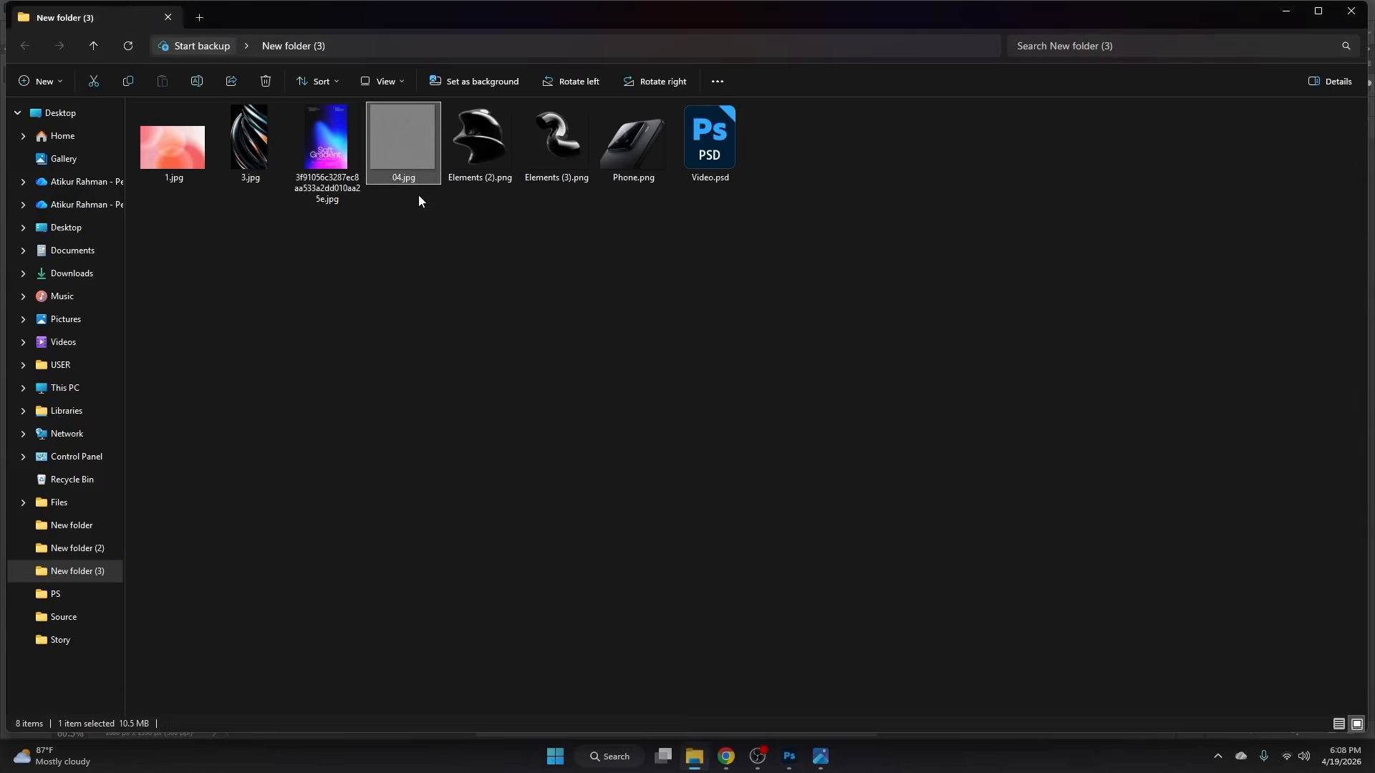
drag(418, 187, 723, 461)
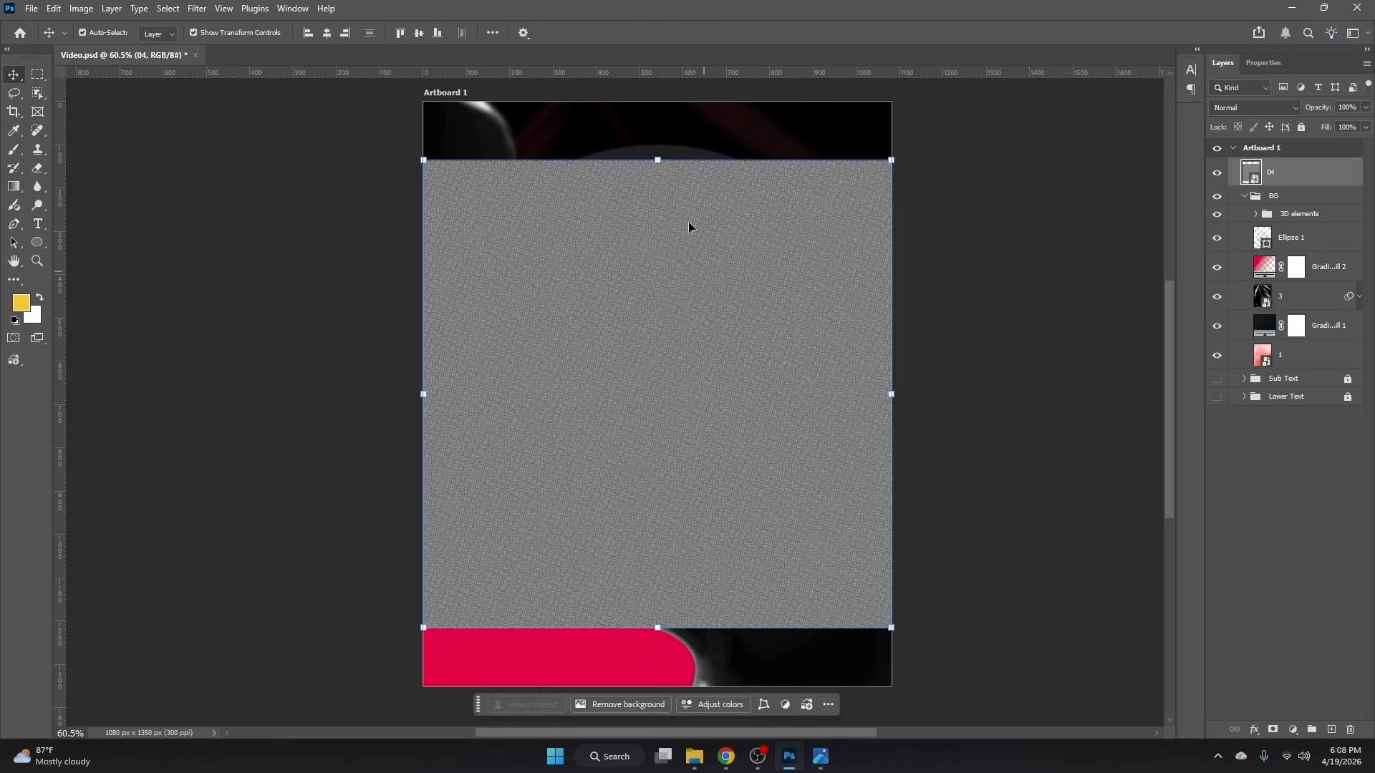
drag(658, 160, 659, 100)
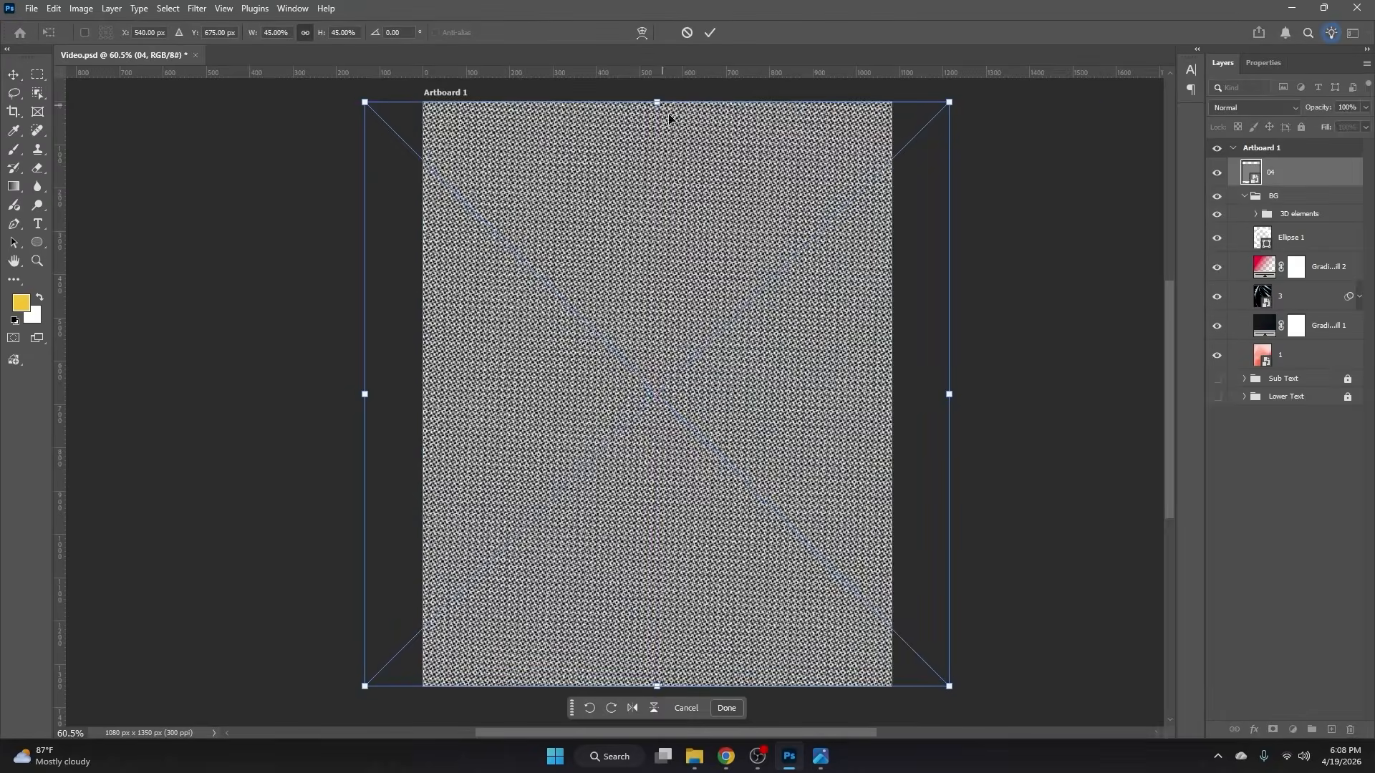
key(Return)
Step: Set the 04 texture layer to Overlay blend mode with 17% opacity
click(1250, 107)
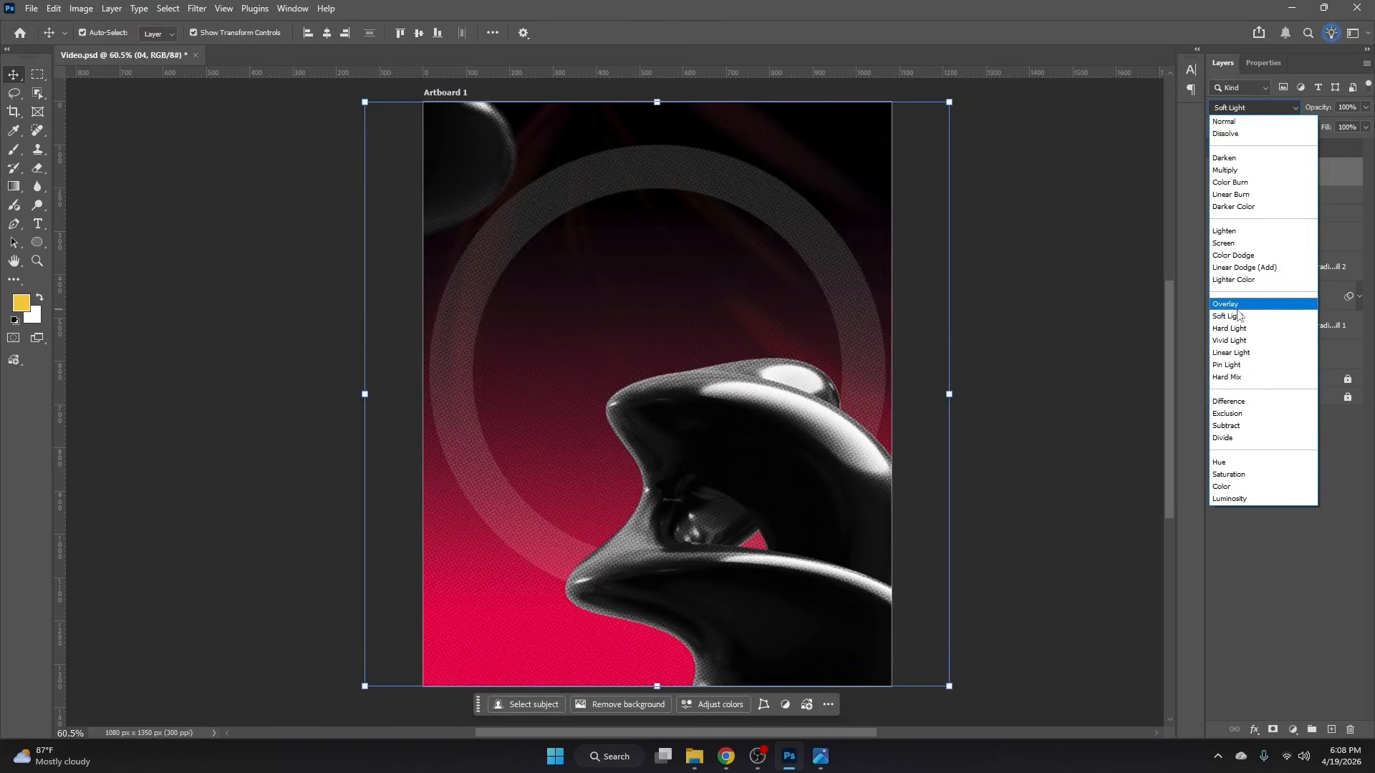
click(1239, 306)
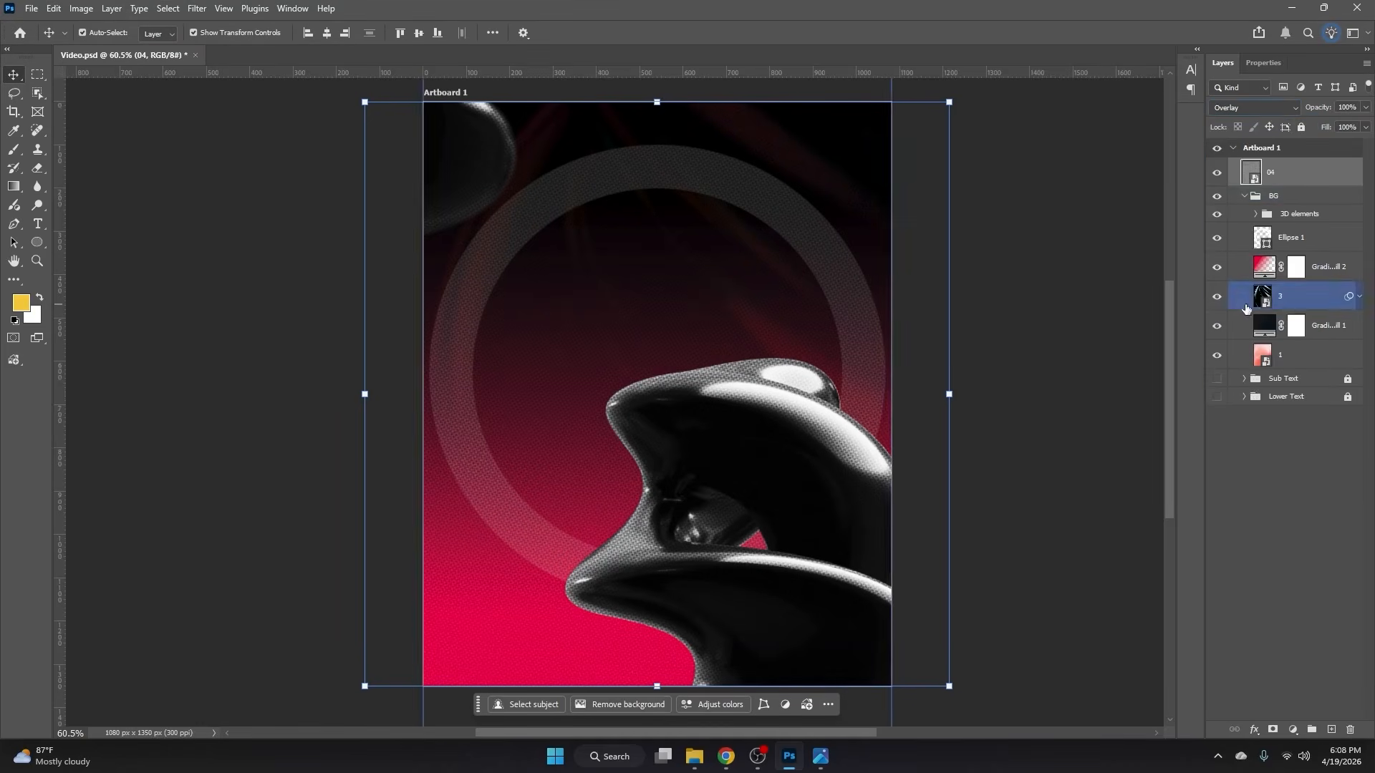
click(1355, 106)
text(1)
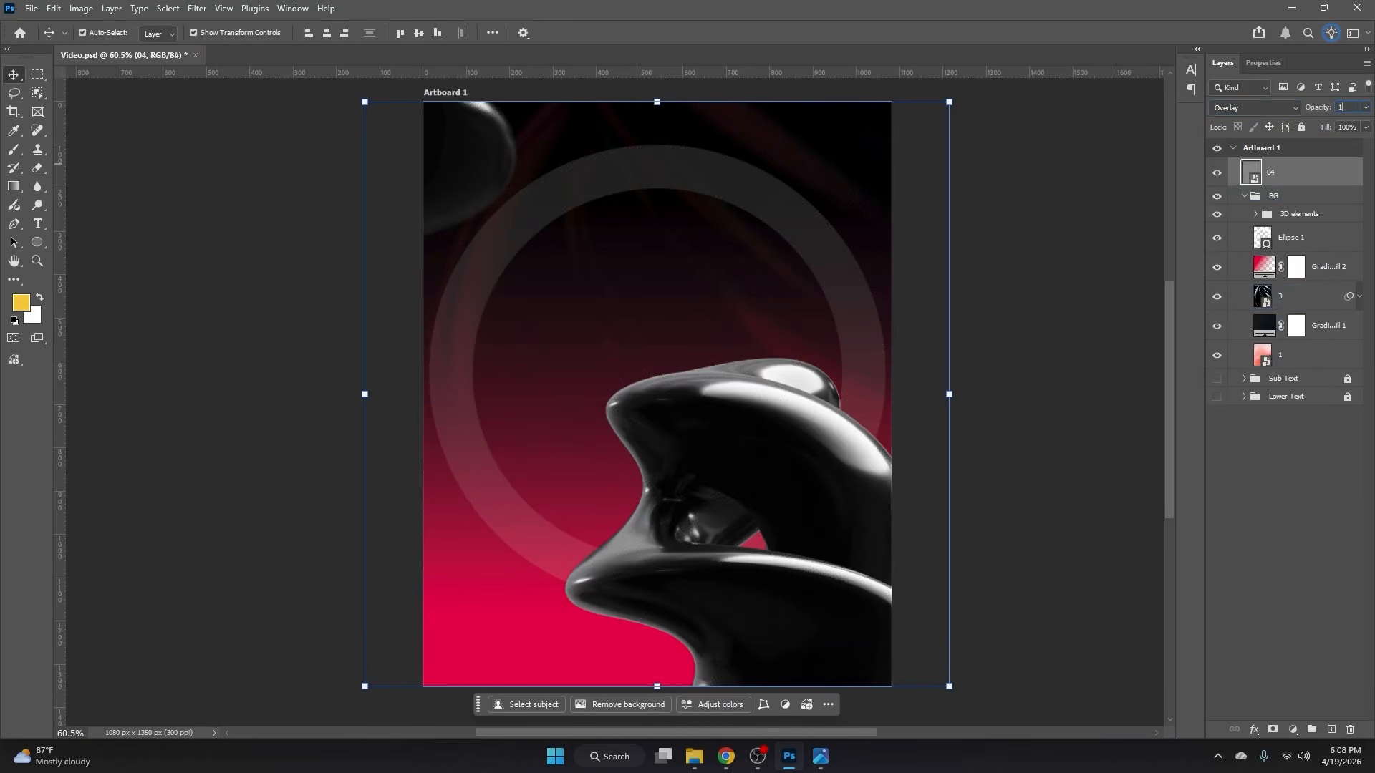
click(1026, 328)
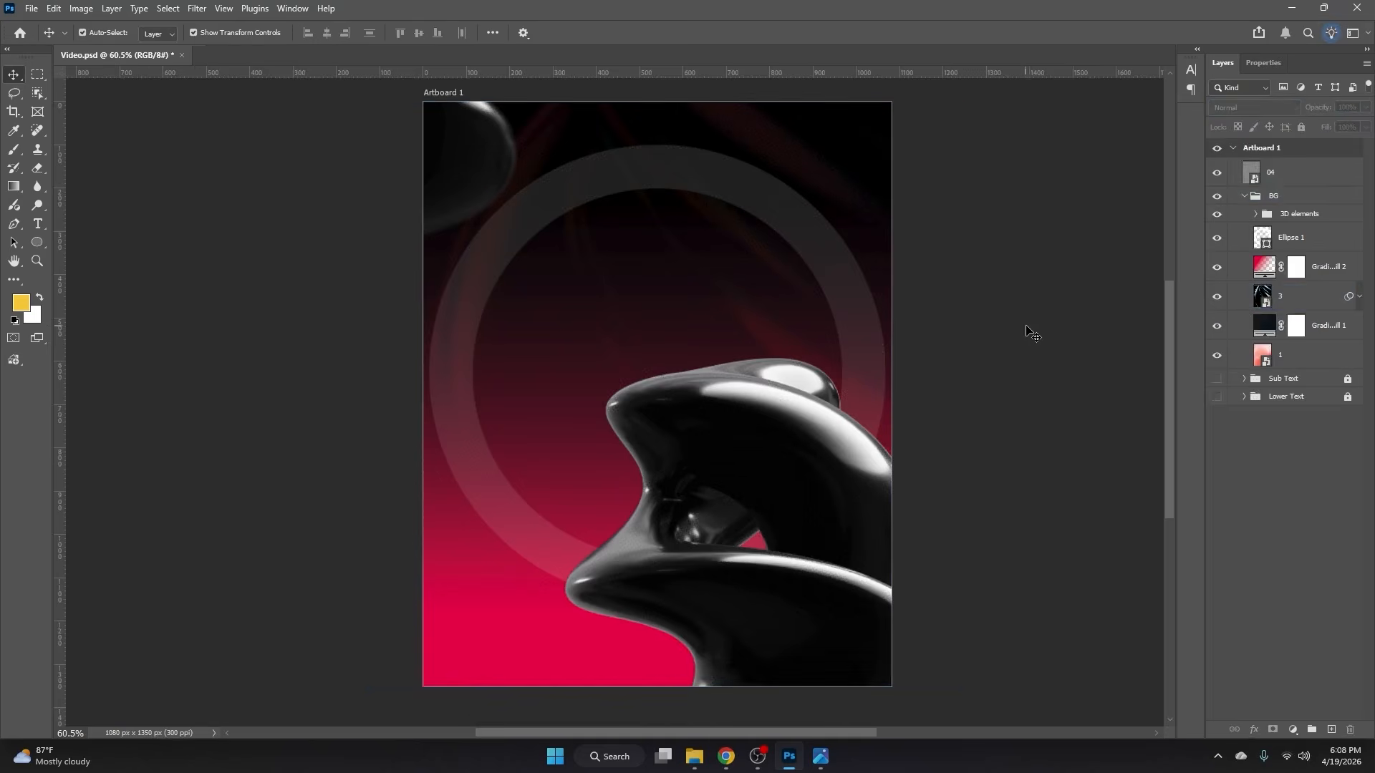
Step: Compare the artwork up close with the 04 texture layer hidden and shown
scroll(1070, 352, up, 3)
scroll(1005, 177, up, 3)
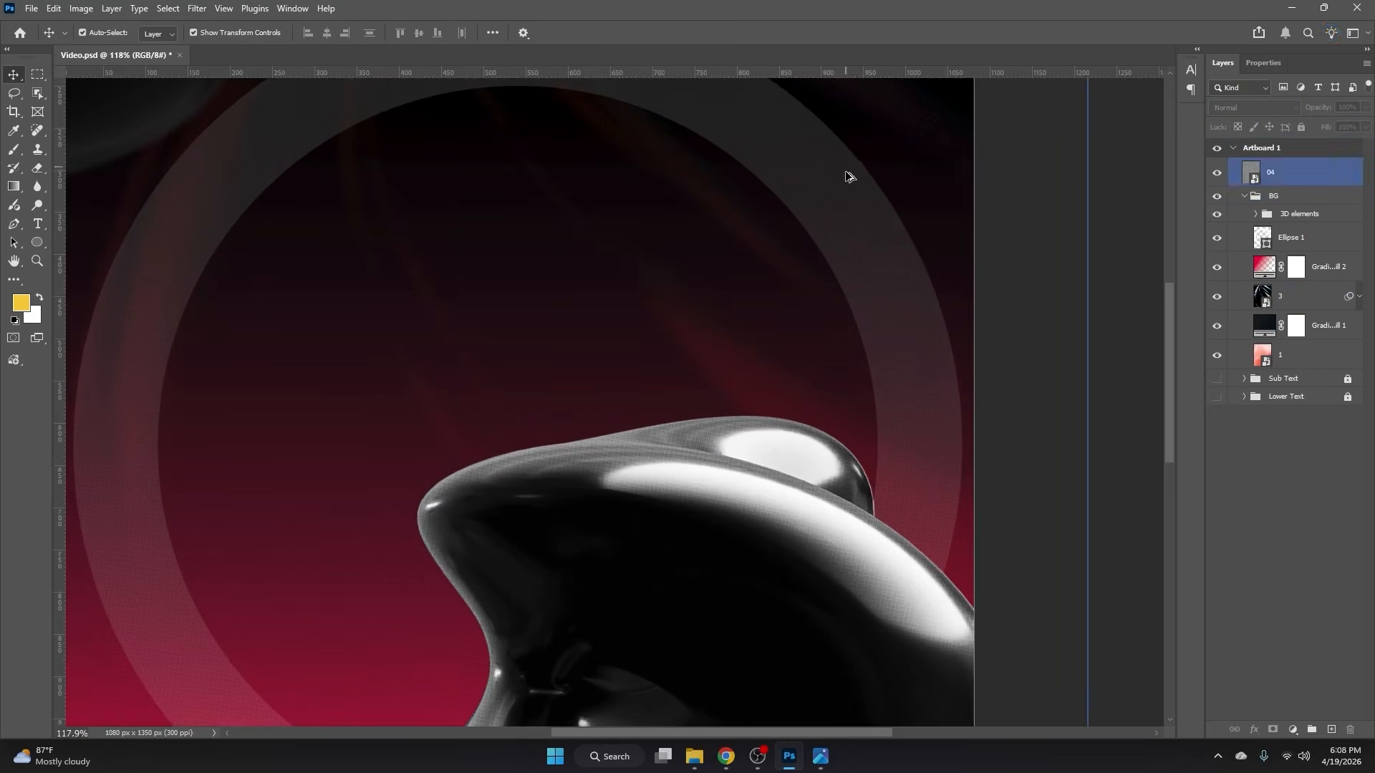
click(1227, 181)
click(1217, 174)
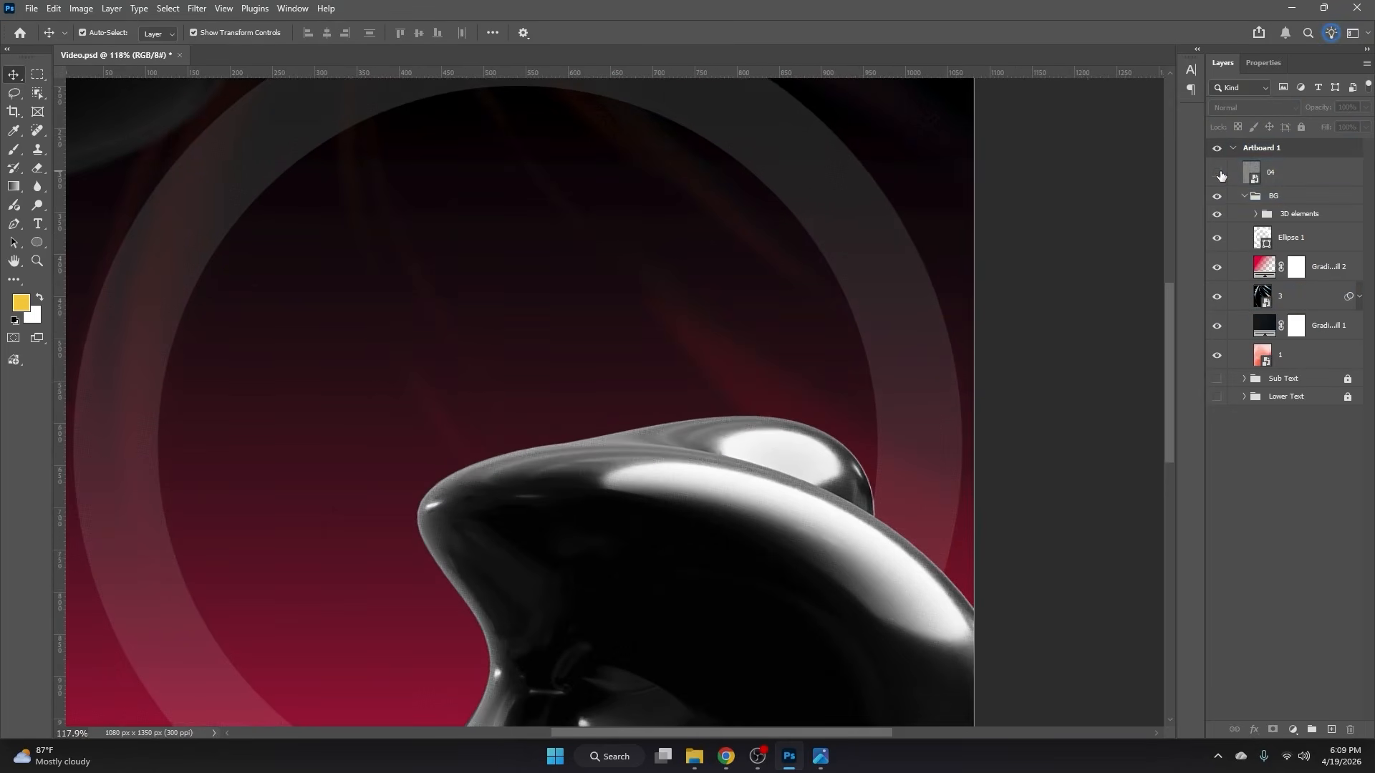
click(1218, 174)
Step: Move the 04 texture layer into the BG group, above the 3D elements group
scroll(613, 372, down, 7)
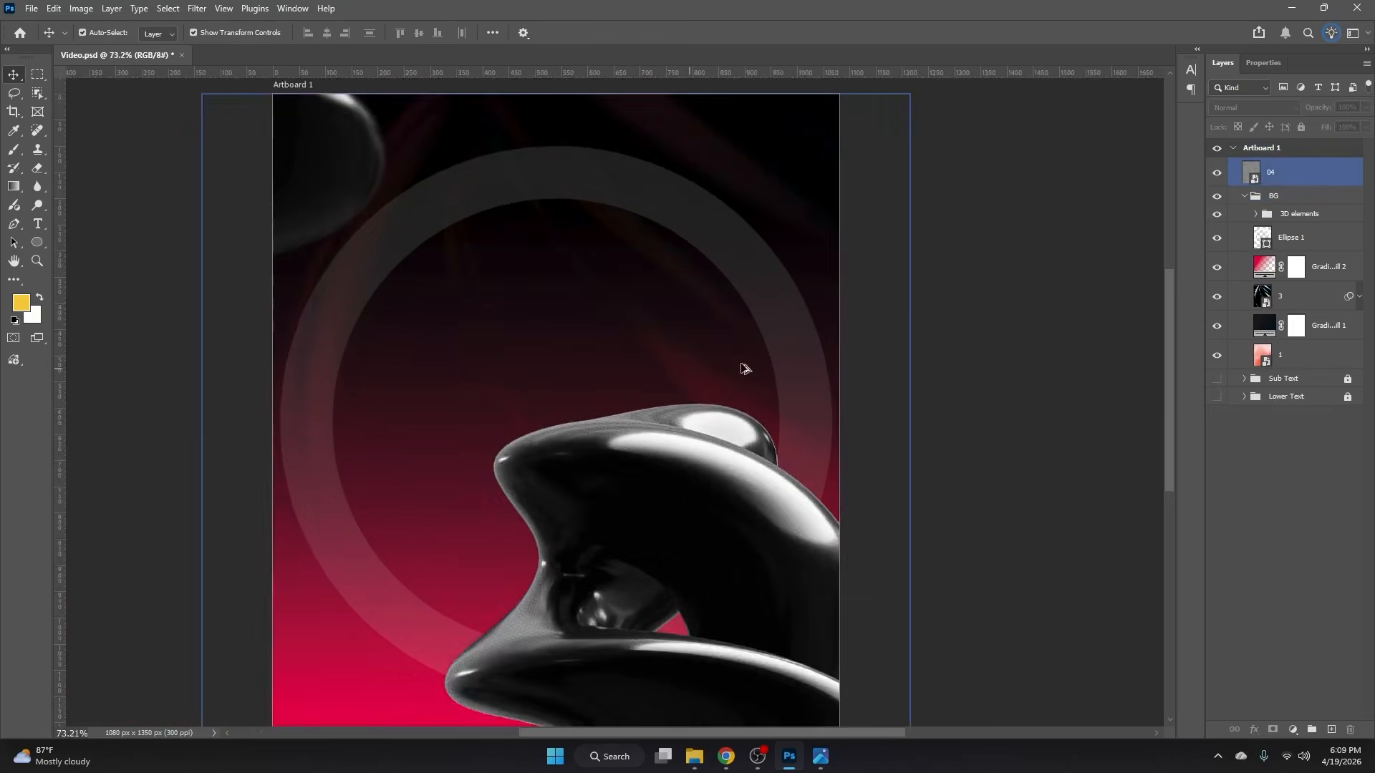
drag(982, 388, 995, 376)
drag(1271, 172, 1293, 199)
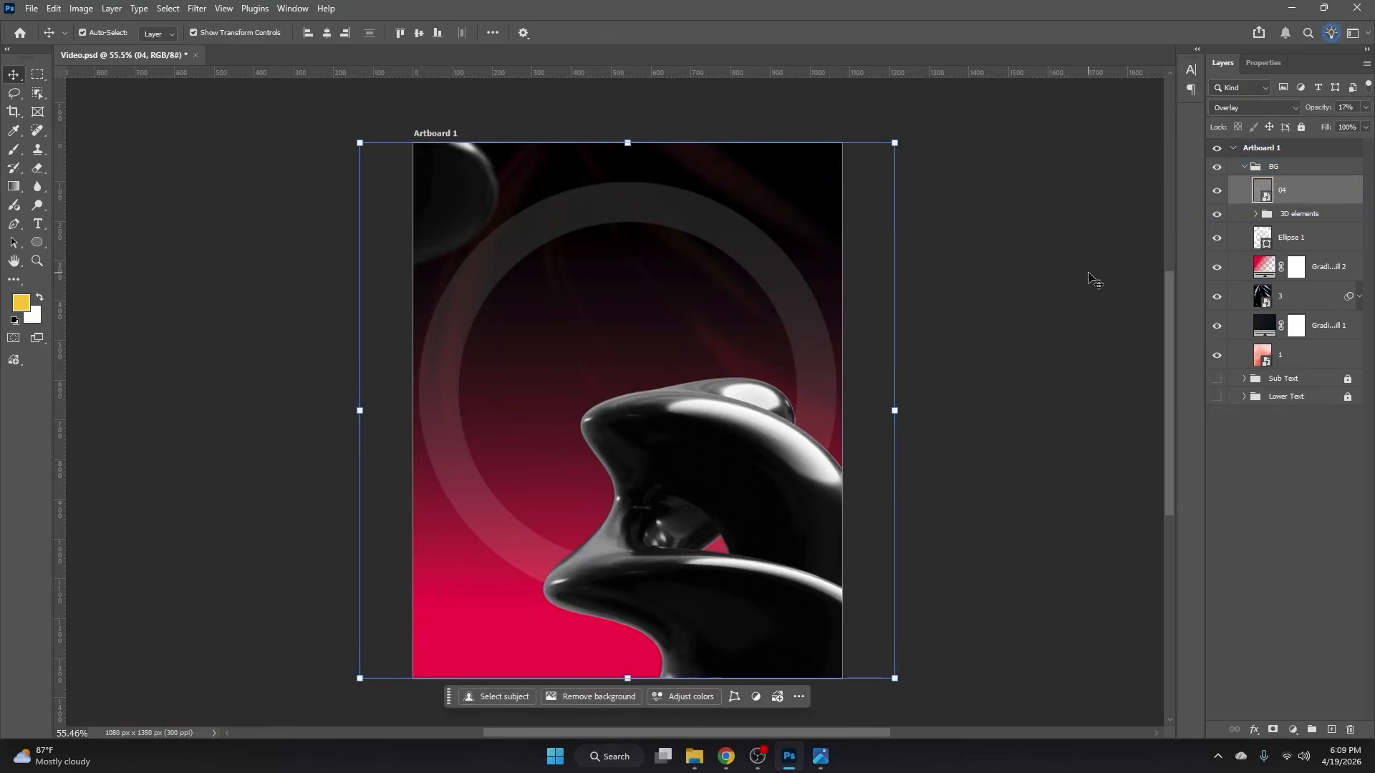
Step: Deselect the 04 texture layer and collapse the BG group
click(1010, 414)
scroll(1003, 419, up, 1)
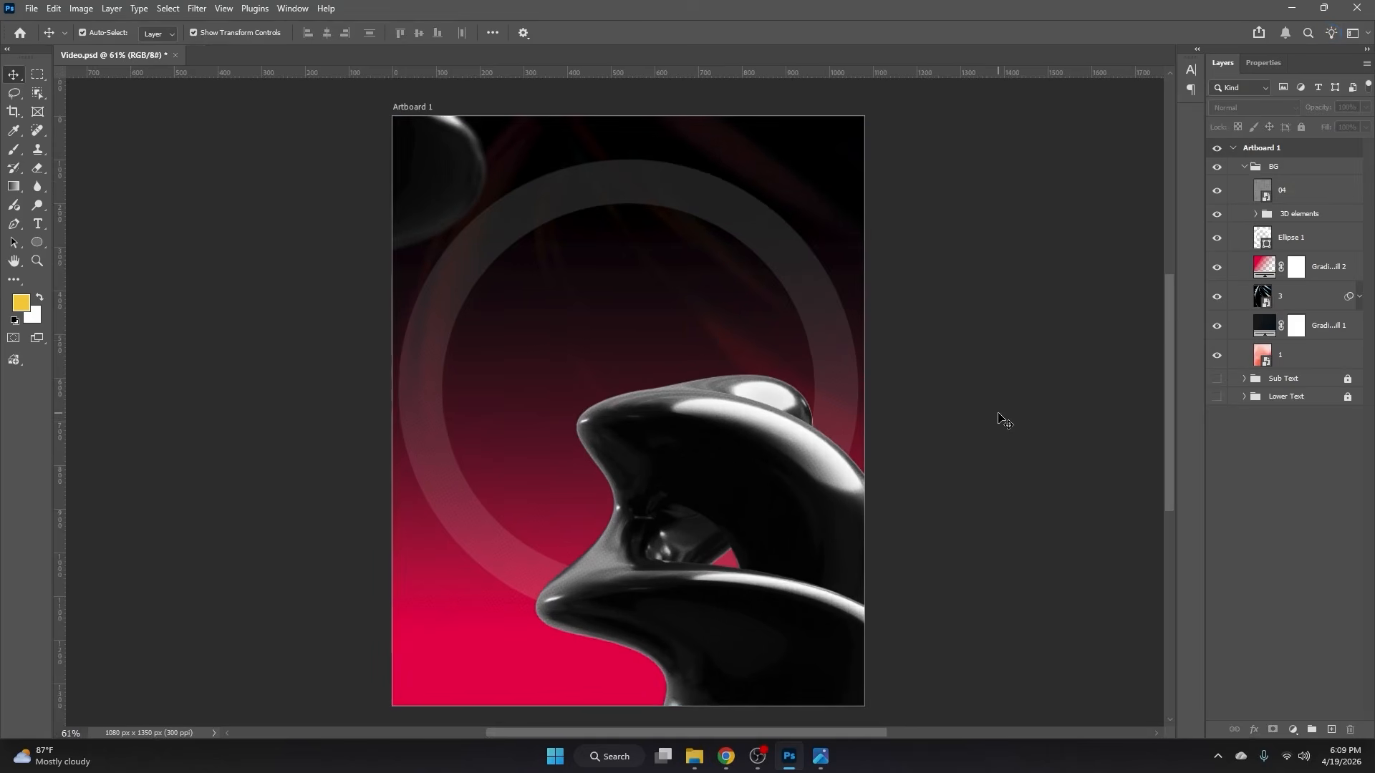
click(1244, 166)
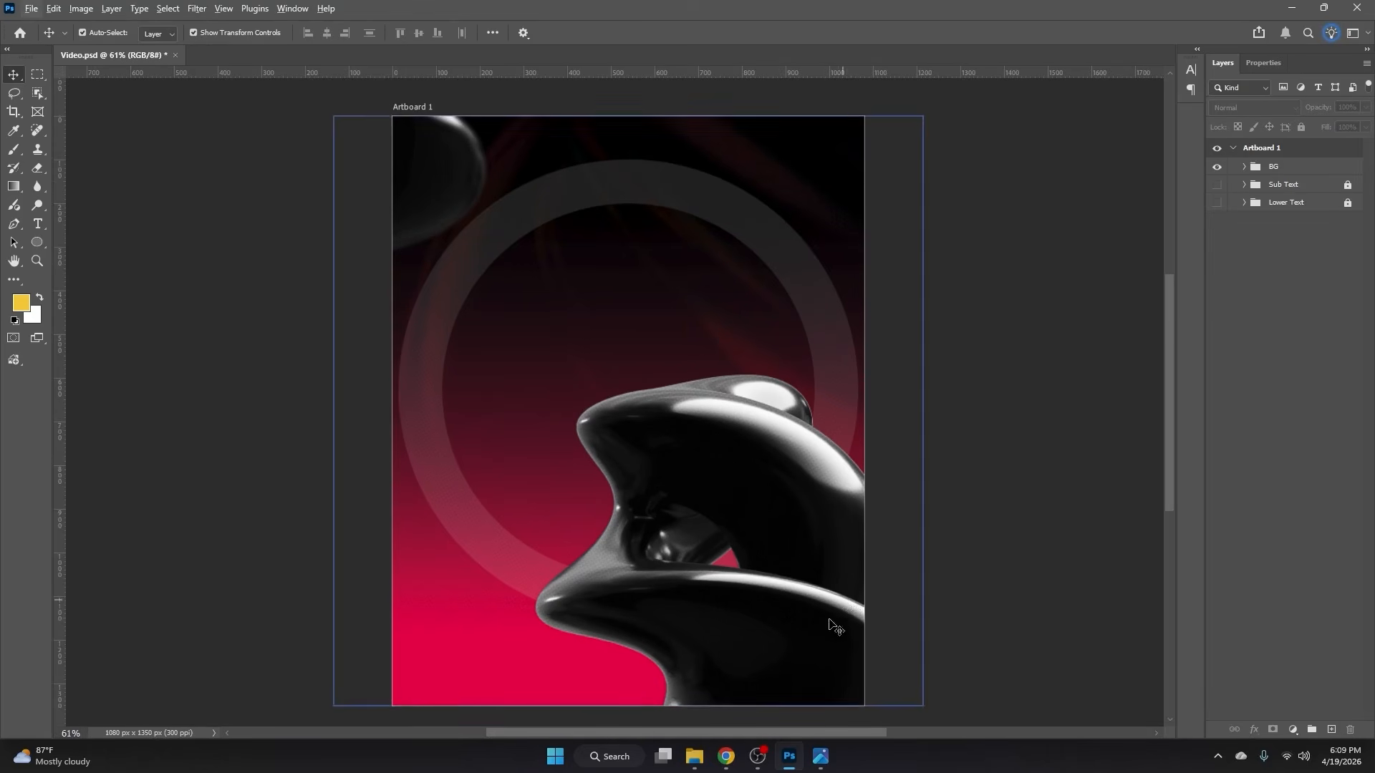
Step: Place Phone.png from the file folder onto the artboard at its original size
mouse_move(692, 764)
click(699, 684)
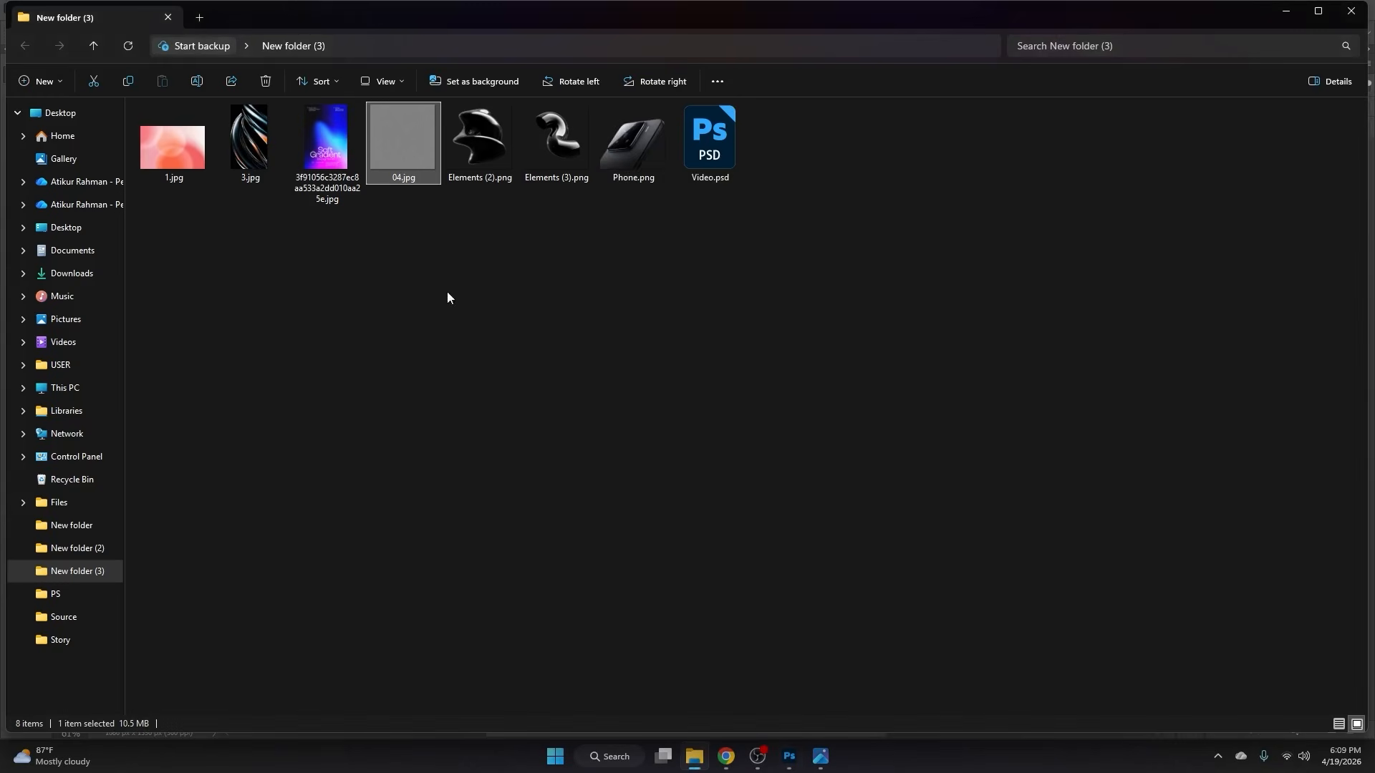
drag(596, 143, 660, 184)
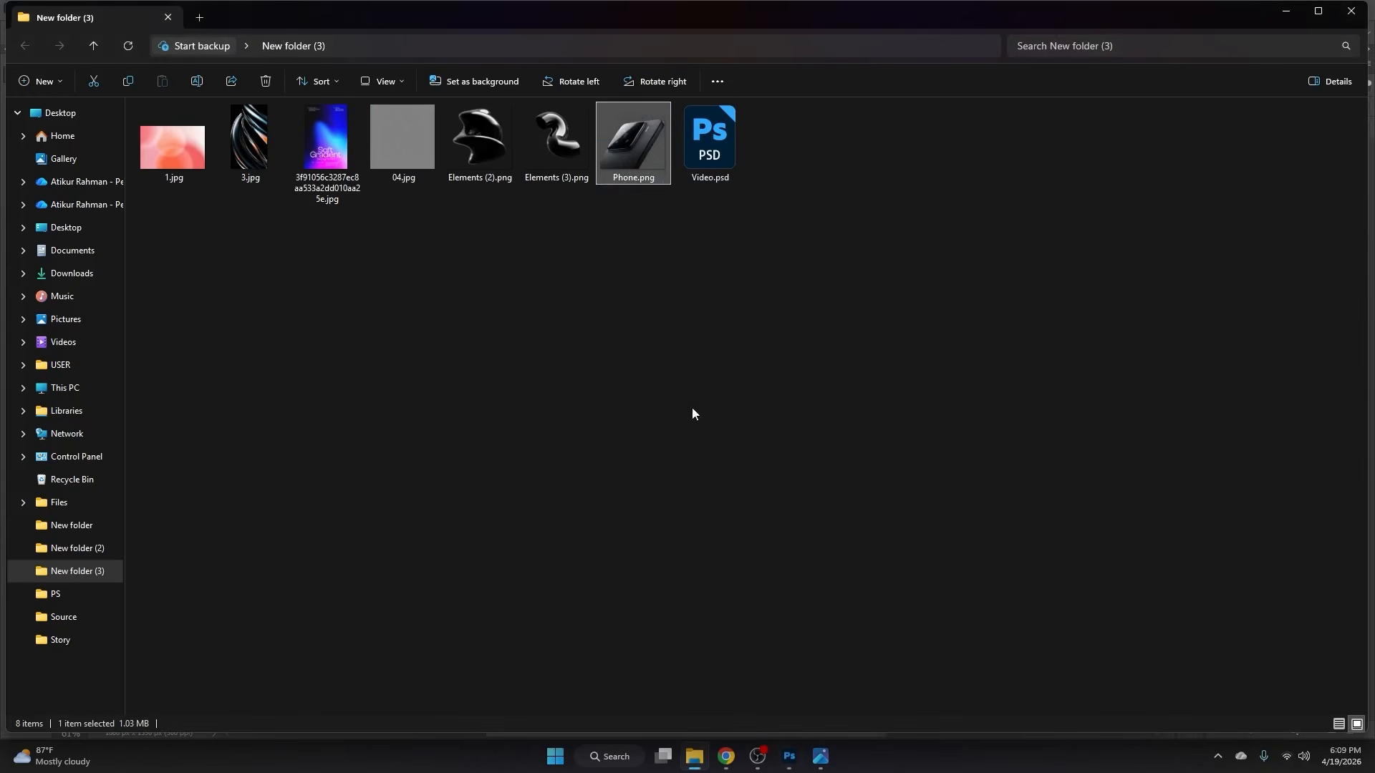
click(626, 299)
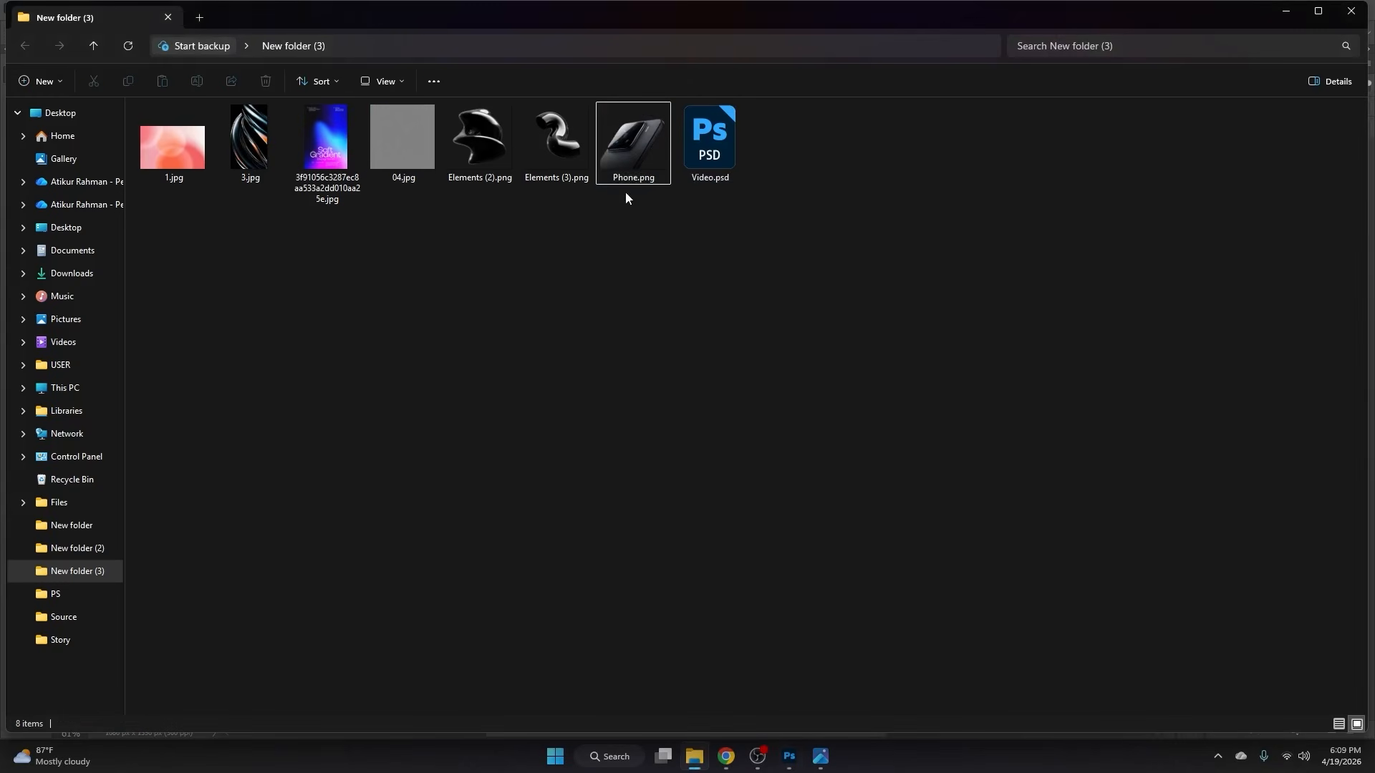
drag(625, 188, 706, 531)
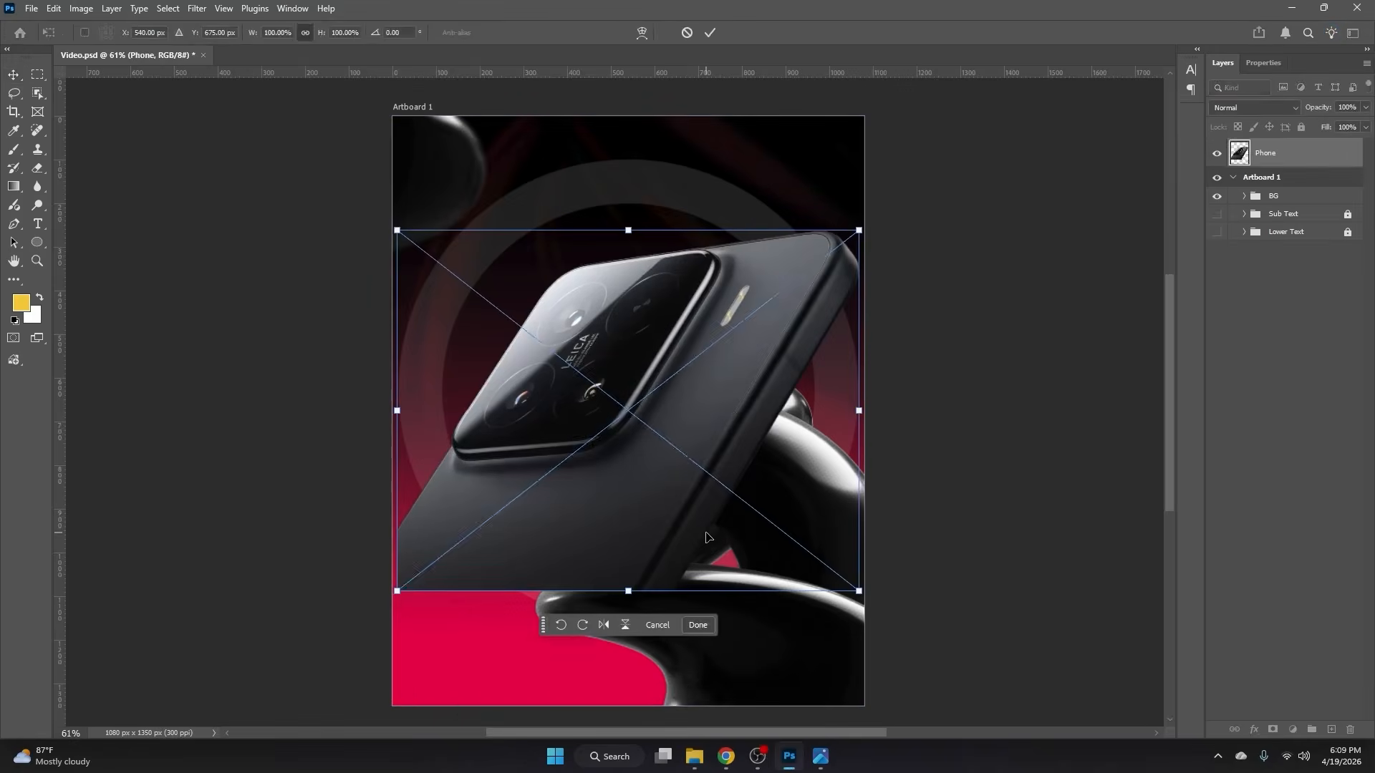
key(Return)
Step: Align the phone image to the bottom and left edges of the artboard
click(438, 33)
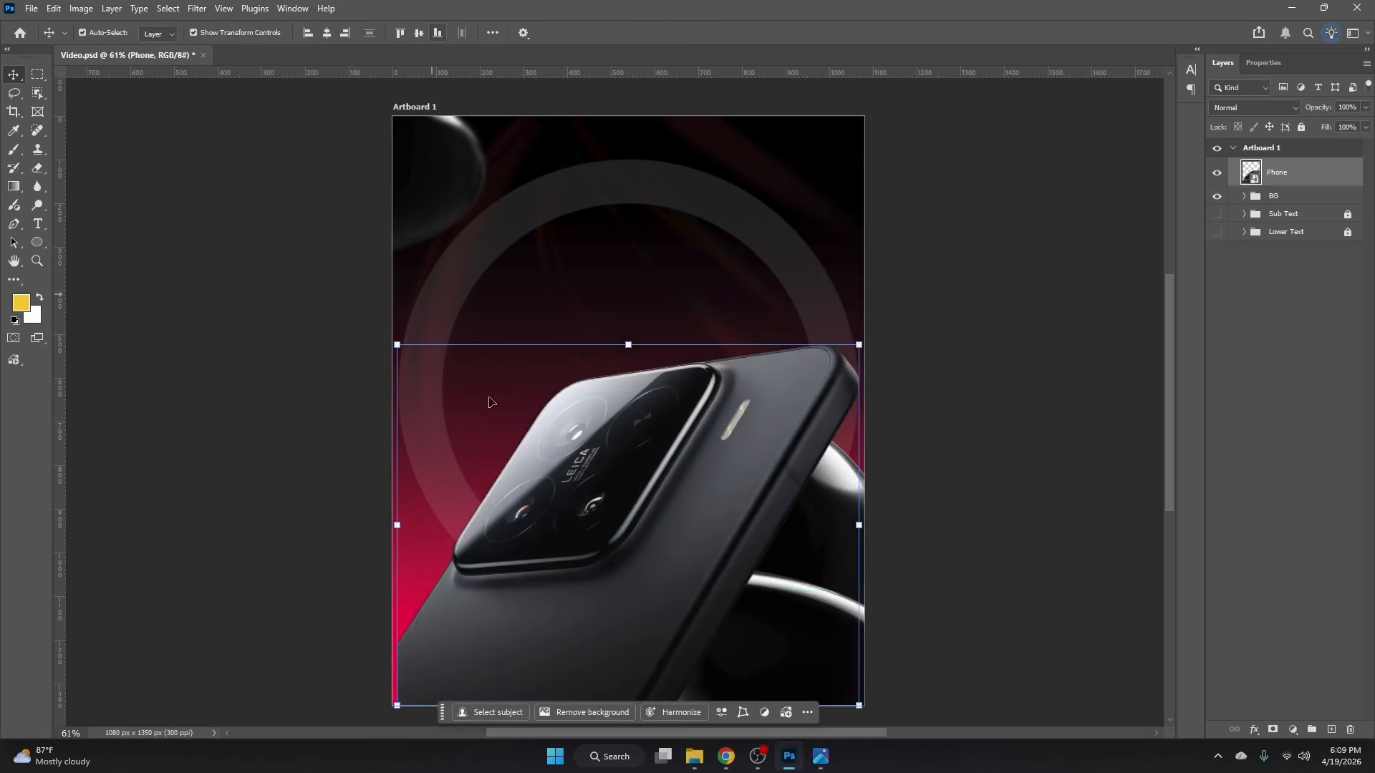
click(308, 33)
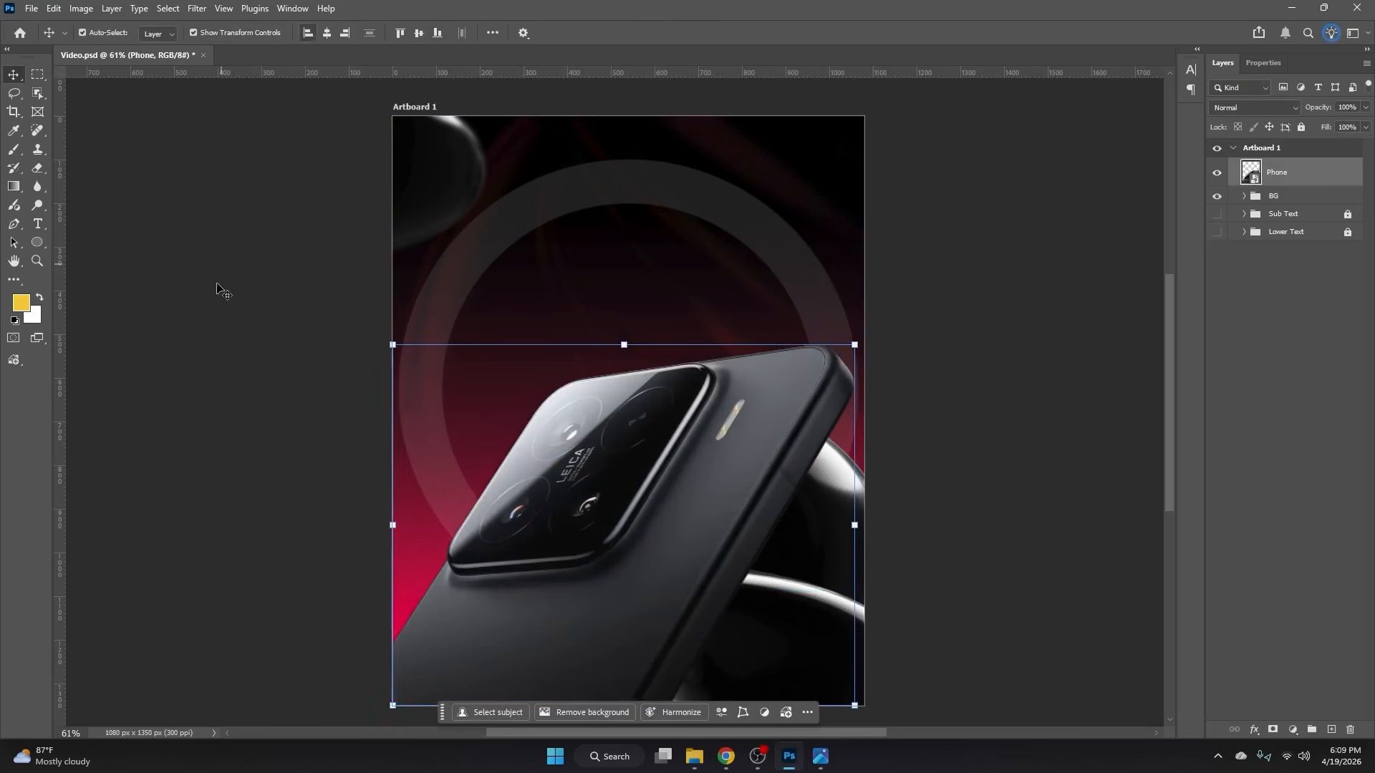
click(977, 374)
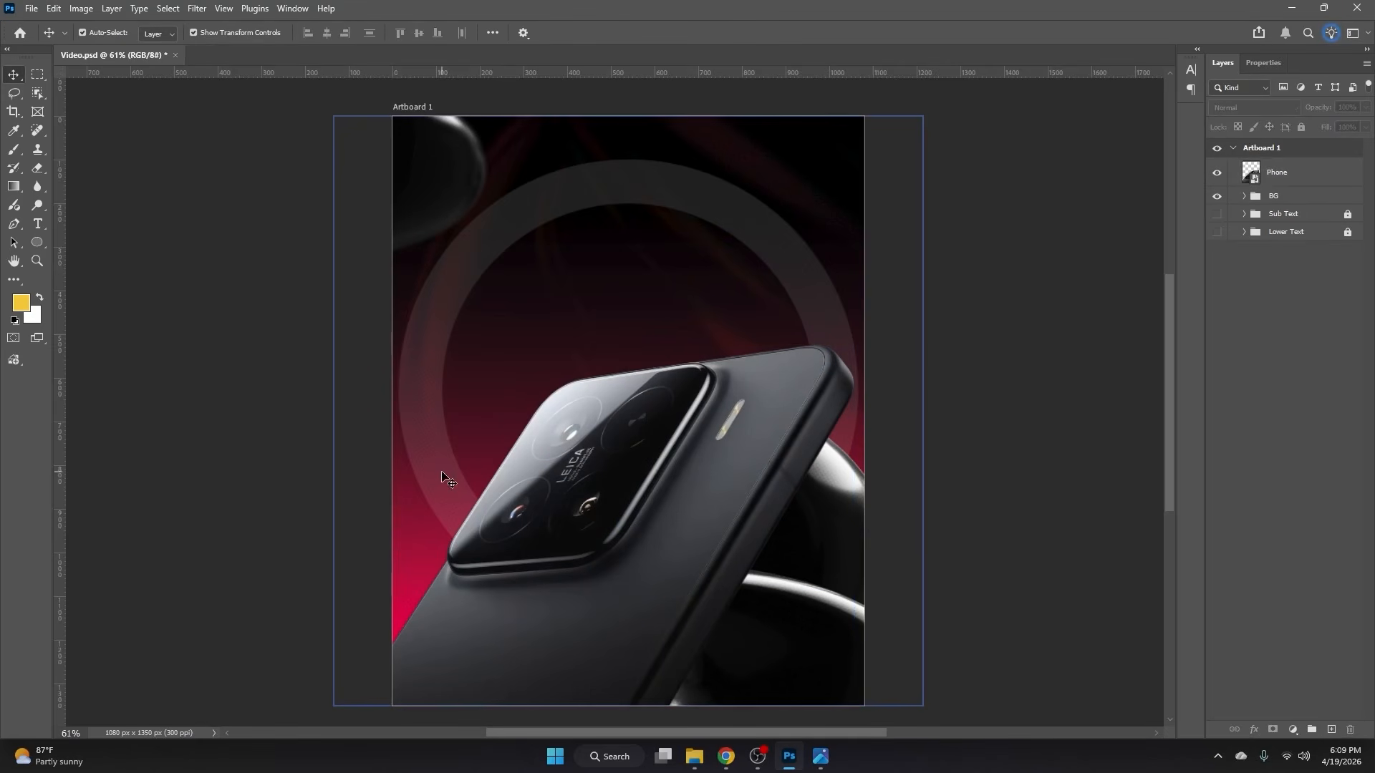
Step: Add a Color Overlay to the Phone layer using the dark red 97102d sampled from the background gradient
click(698, 539)
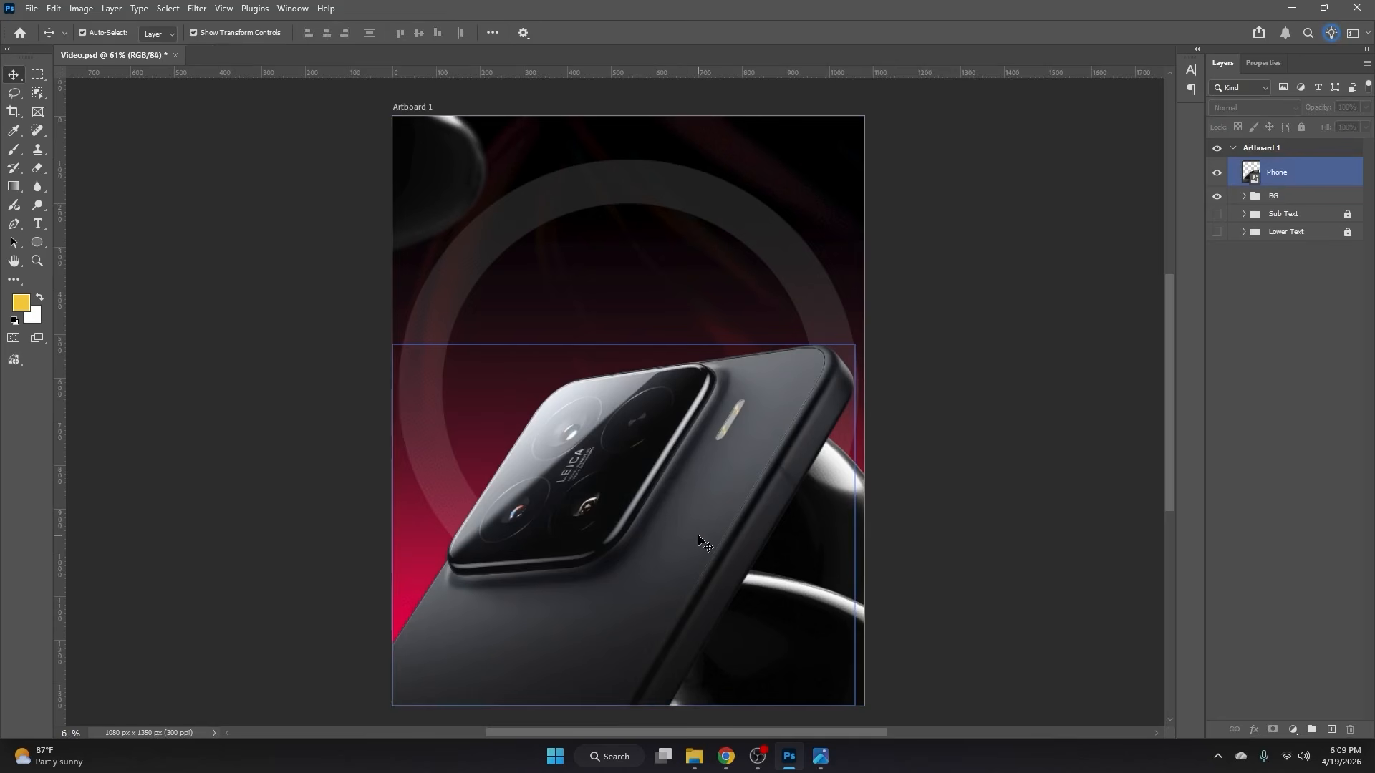
click(1332, 179)
double_click(1334, 179)
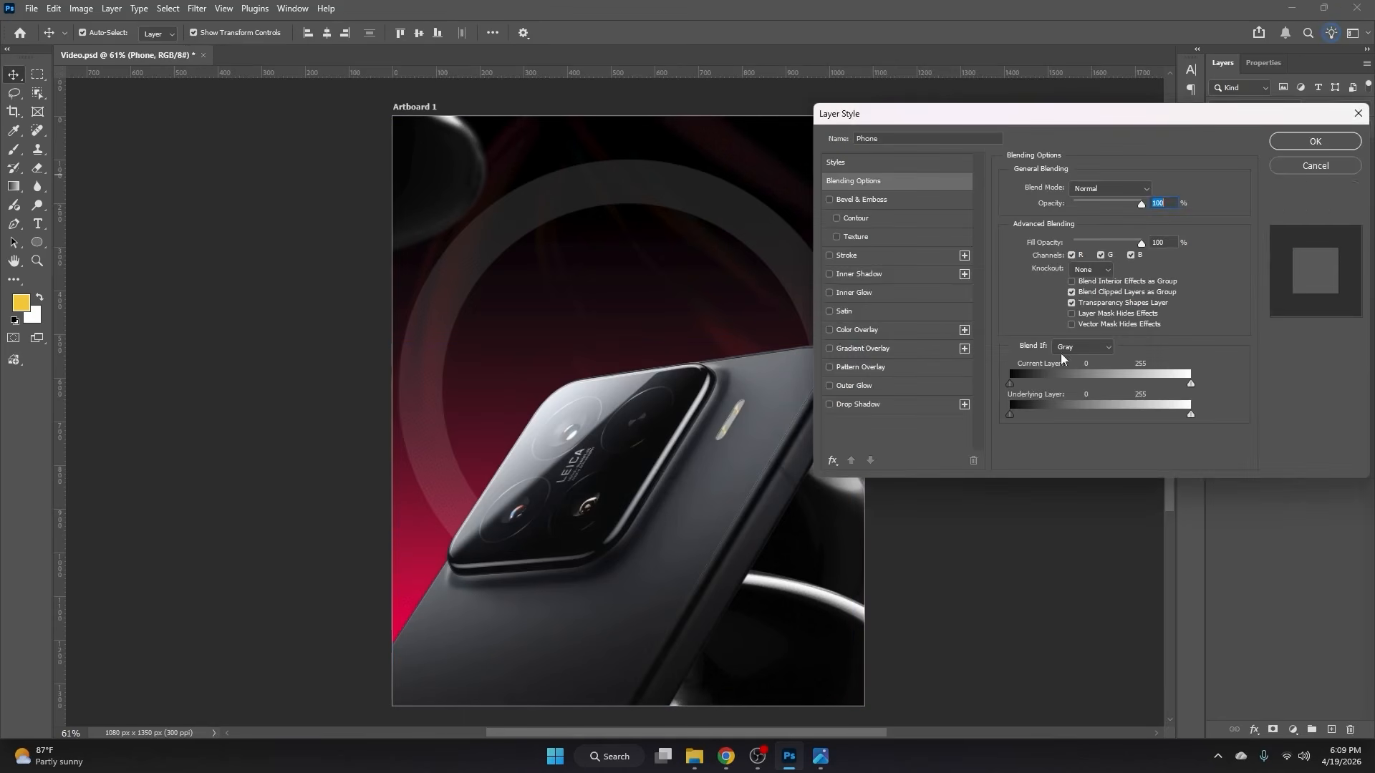
click(866, 330)
click(1149, 190)
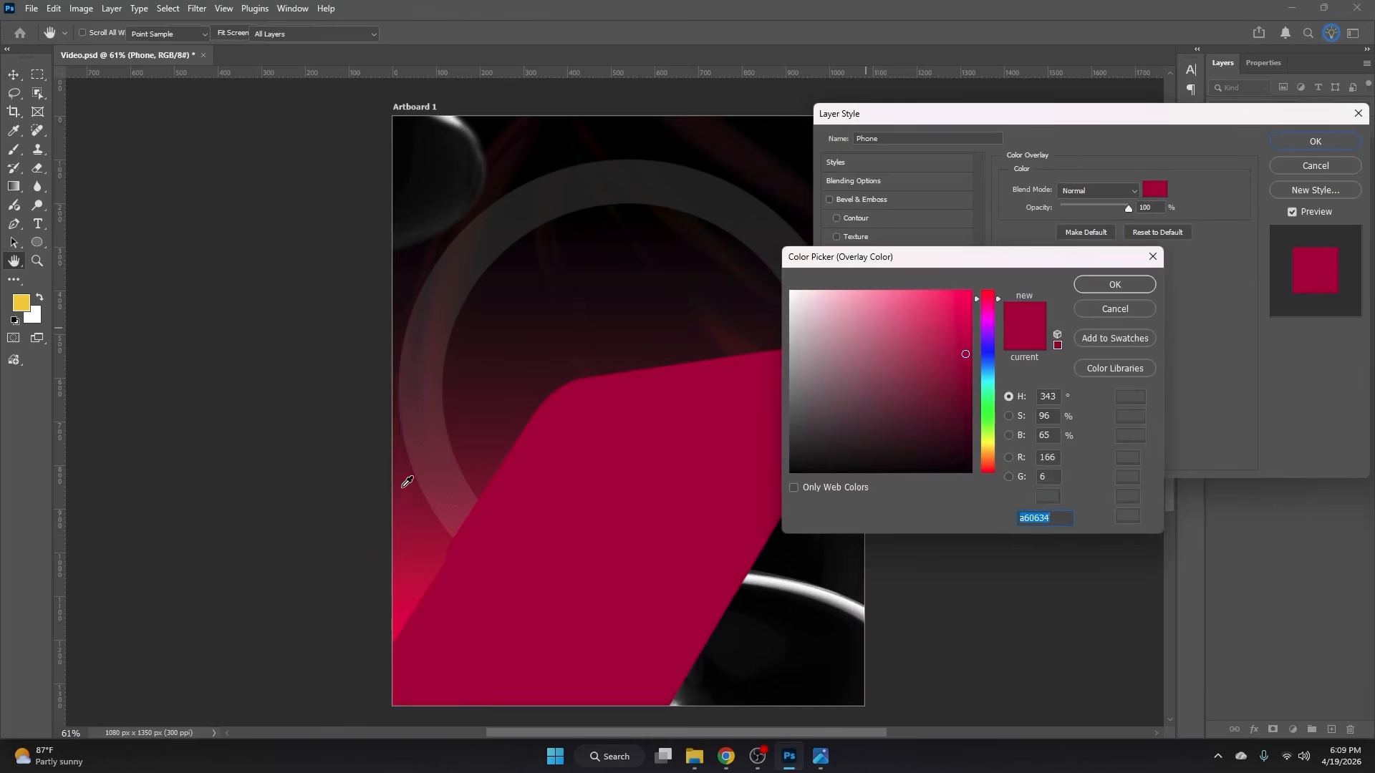
click(414, 534)
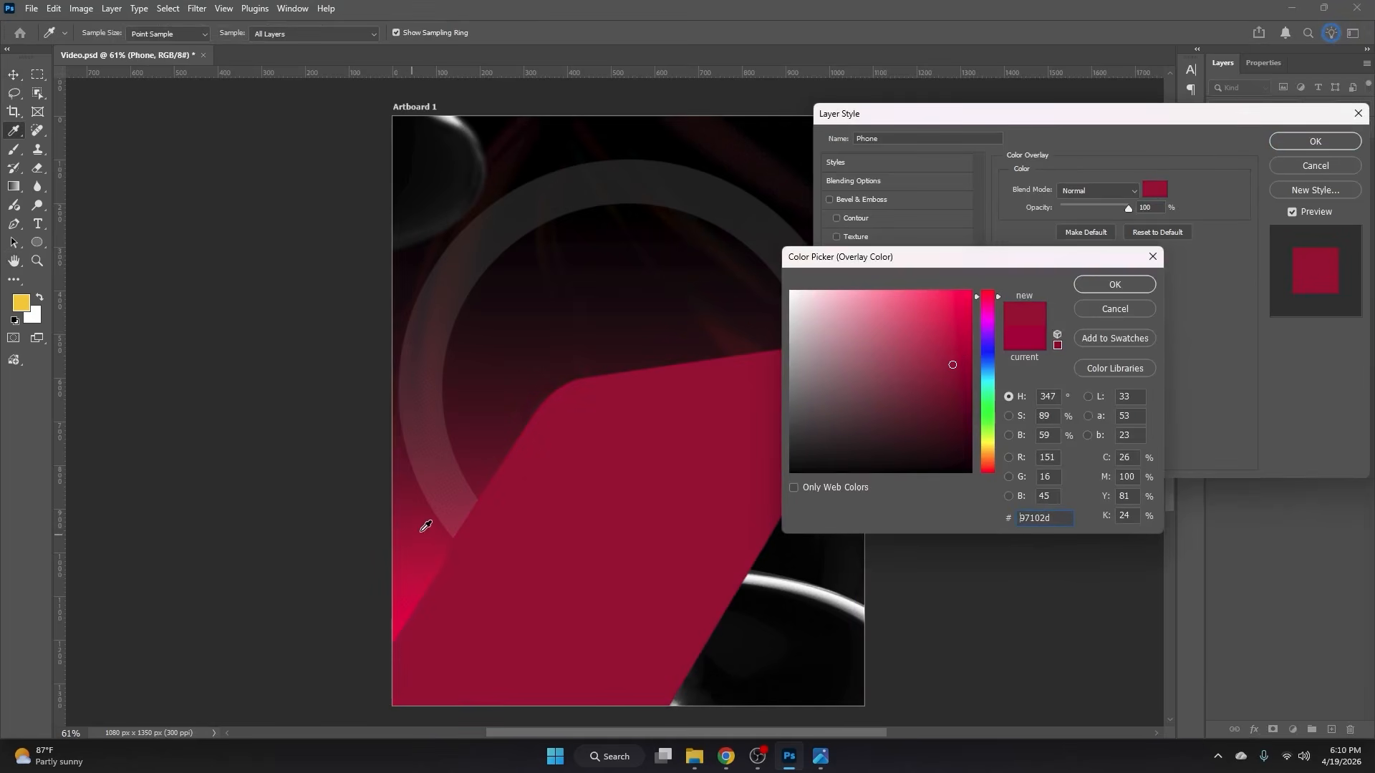
click(1114, 284)
Step: Set the phone's Color Overlay to Soft Light at about 28% opacity, compare it off and on, and apply it
click(1095, 191)
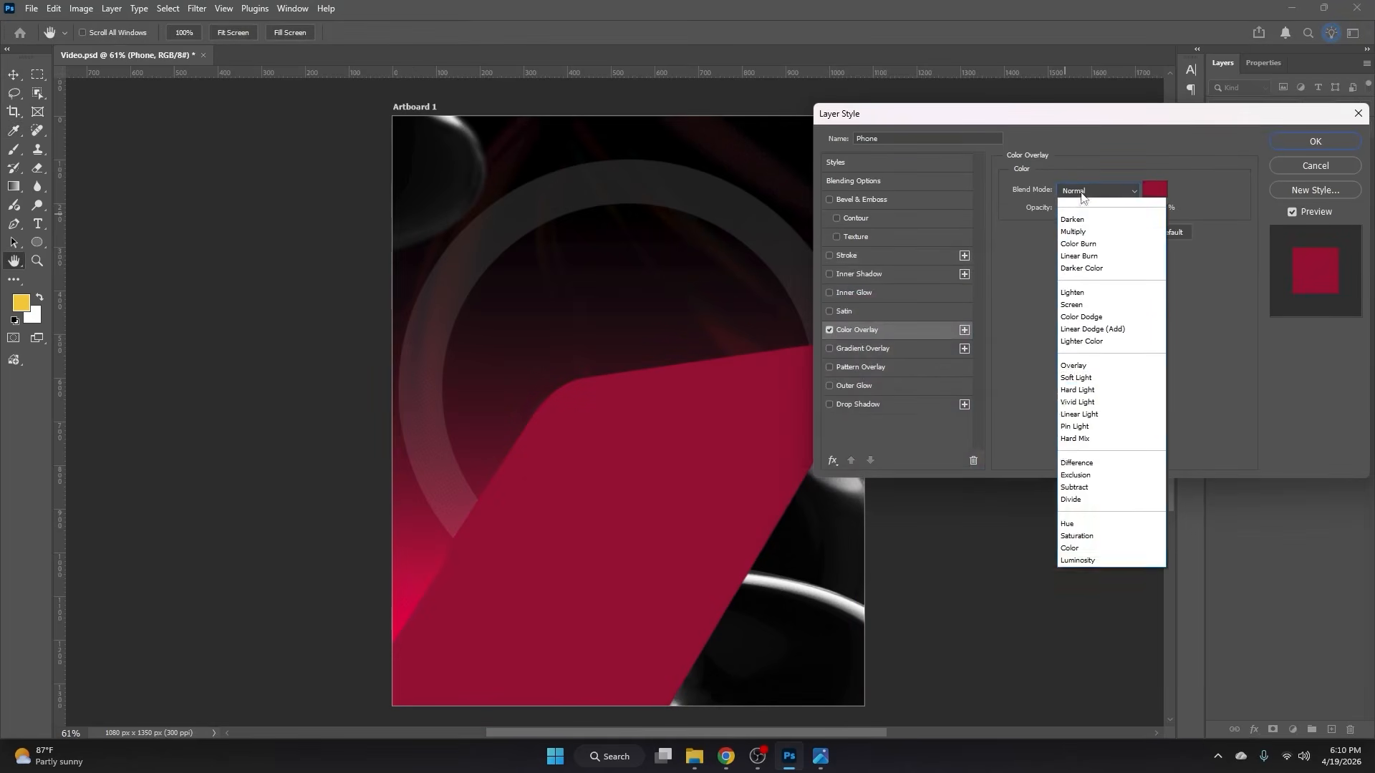
click(1076, 399)
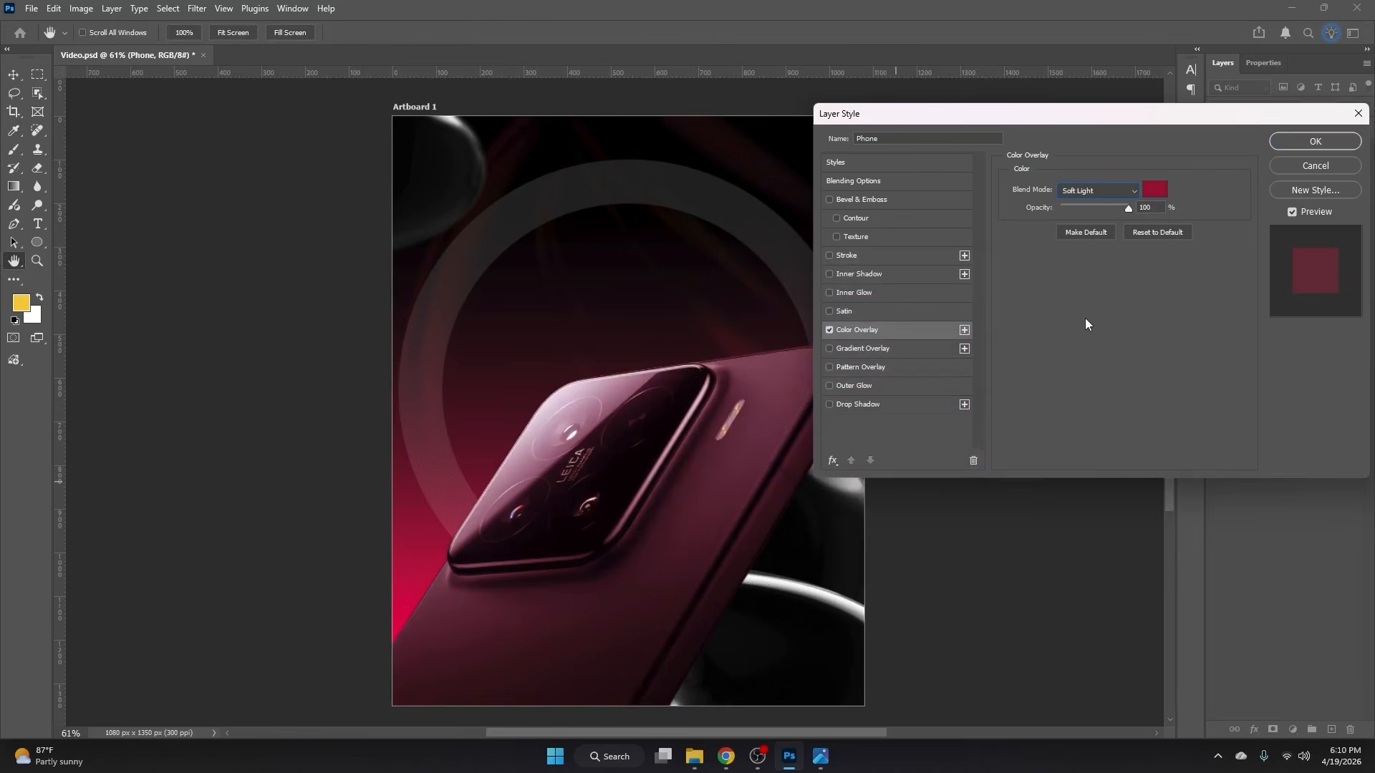
drag(1128, 208, 1078, 209)
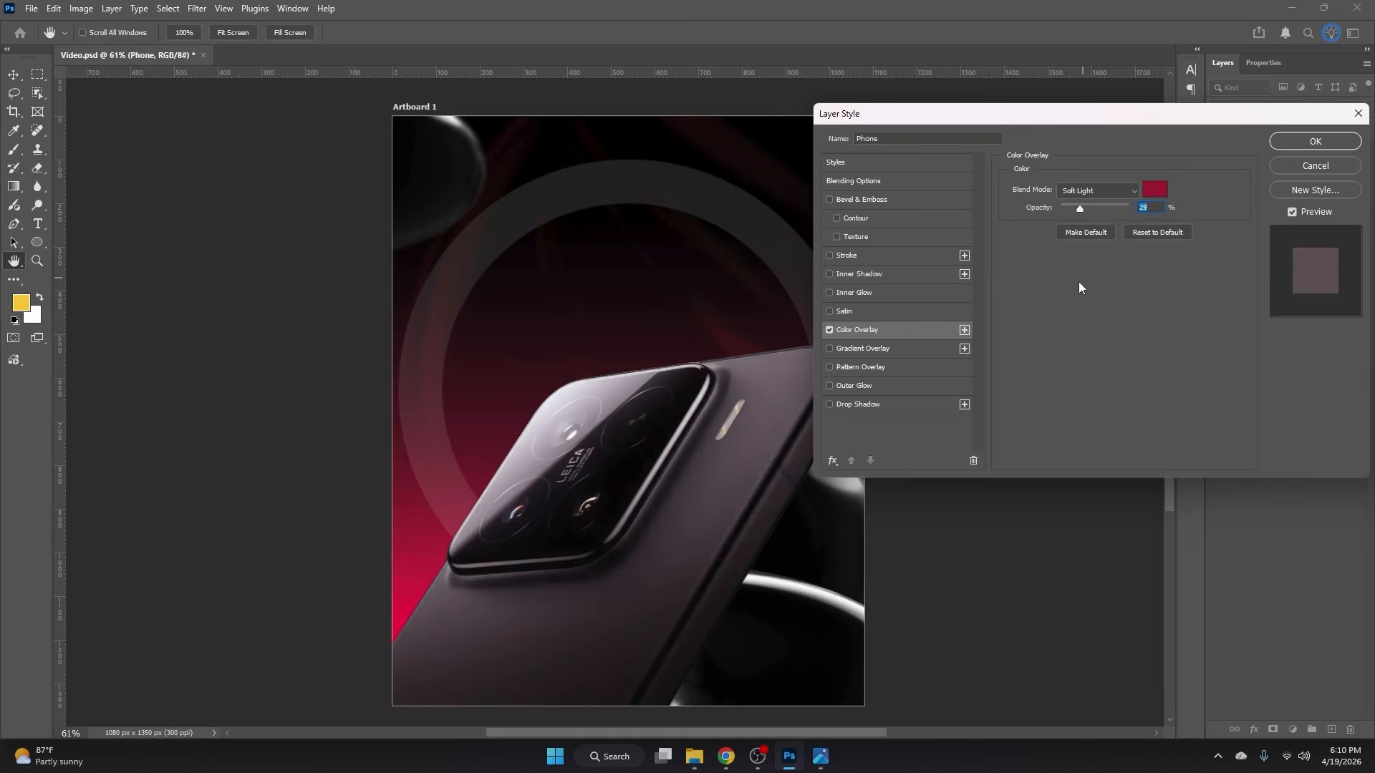
key(Up)
click(829, 330)
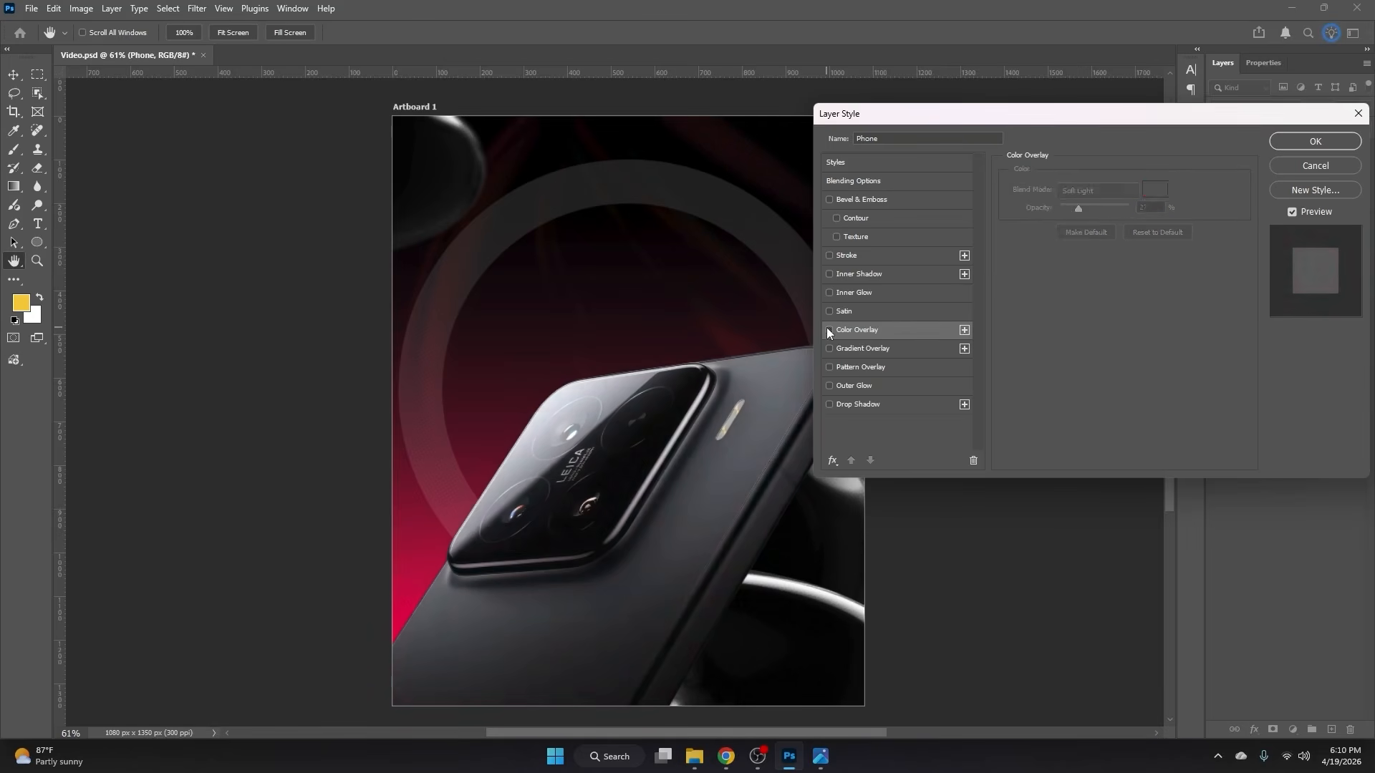
click(829, 330)
click(1315, 140)
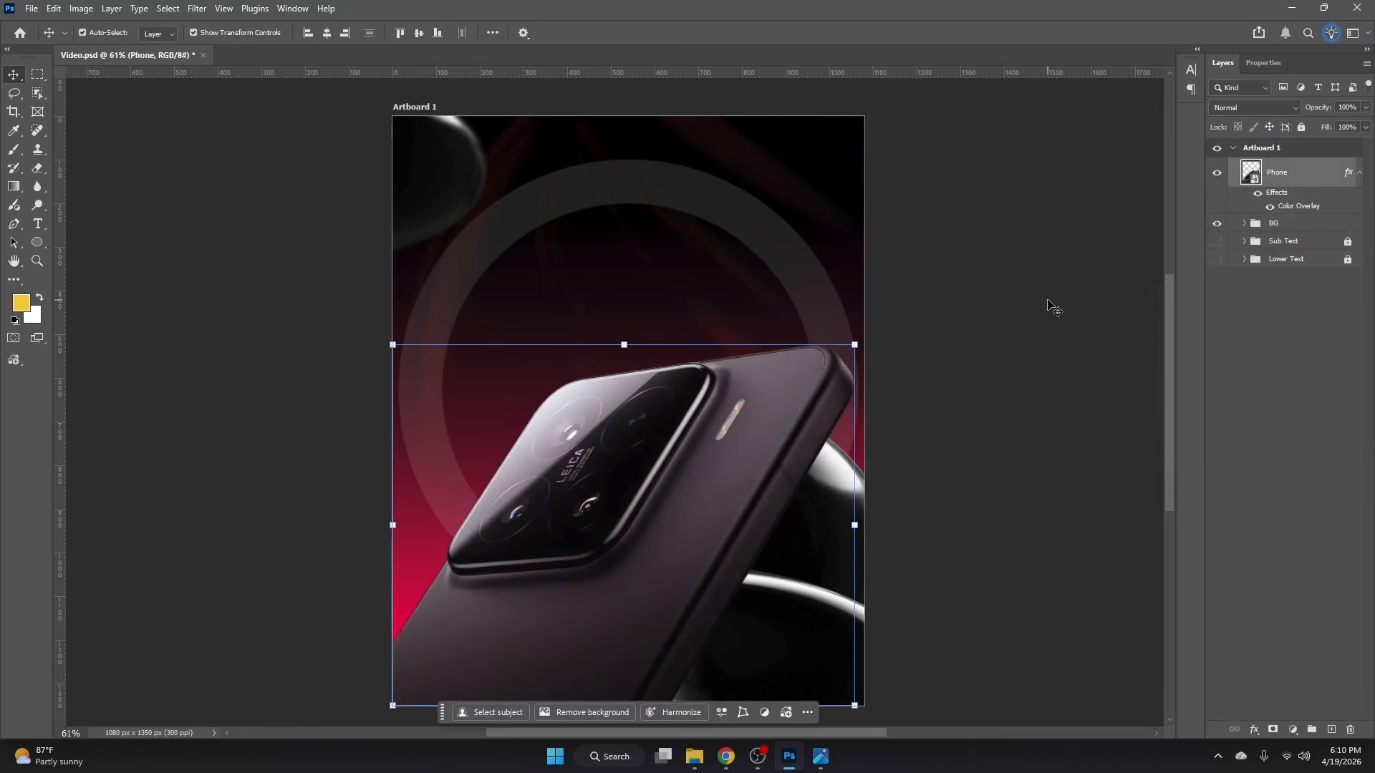
Step: Group the Phone layer and name the group Phone
key(ctrl+g)
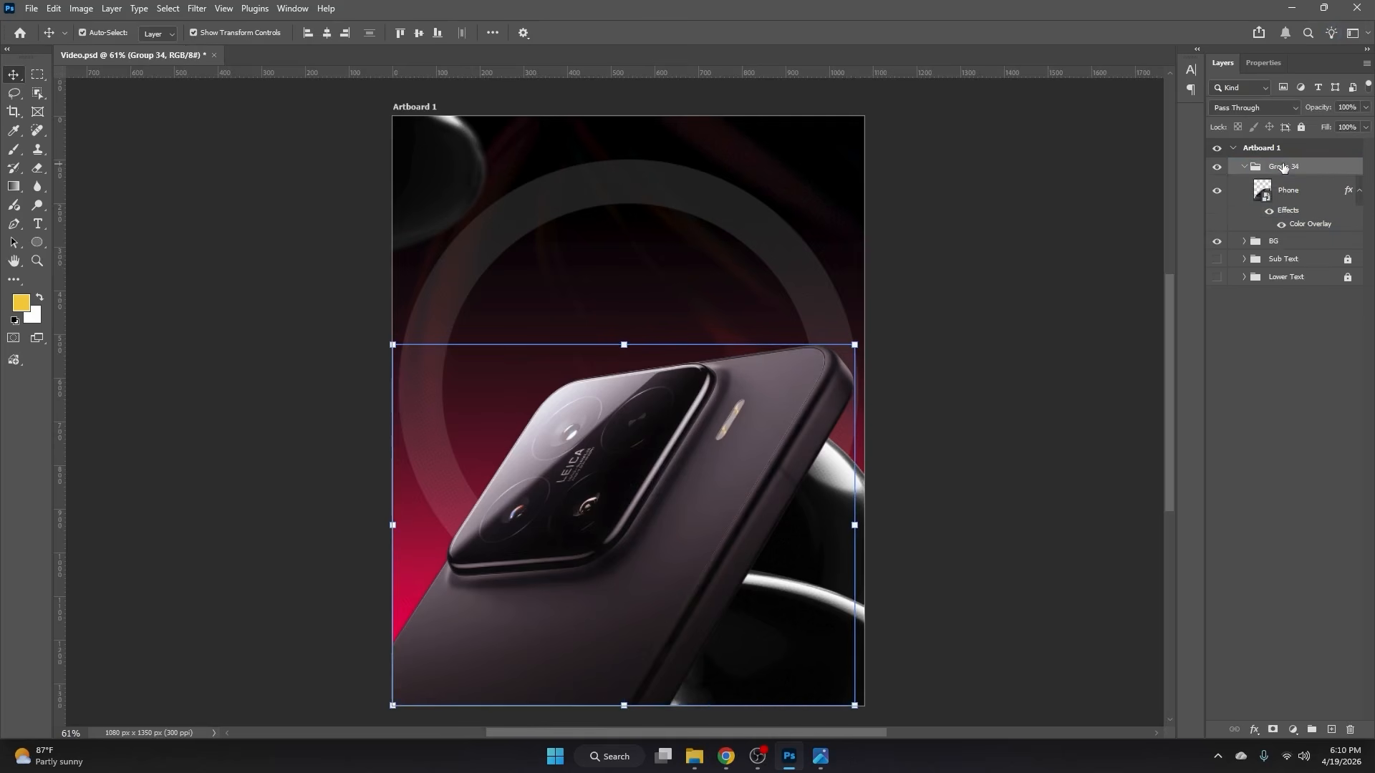
double_click(1282, 167)
text(Phone)
key(Return)
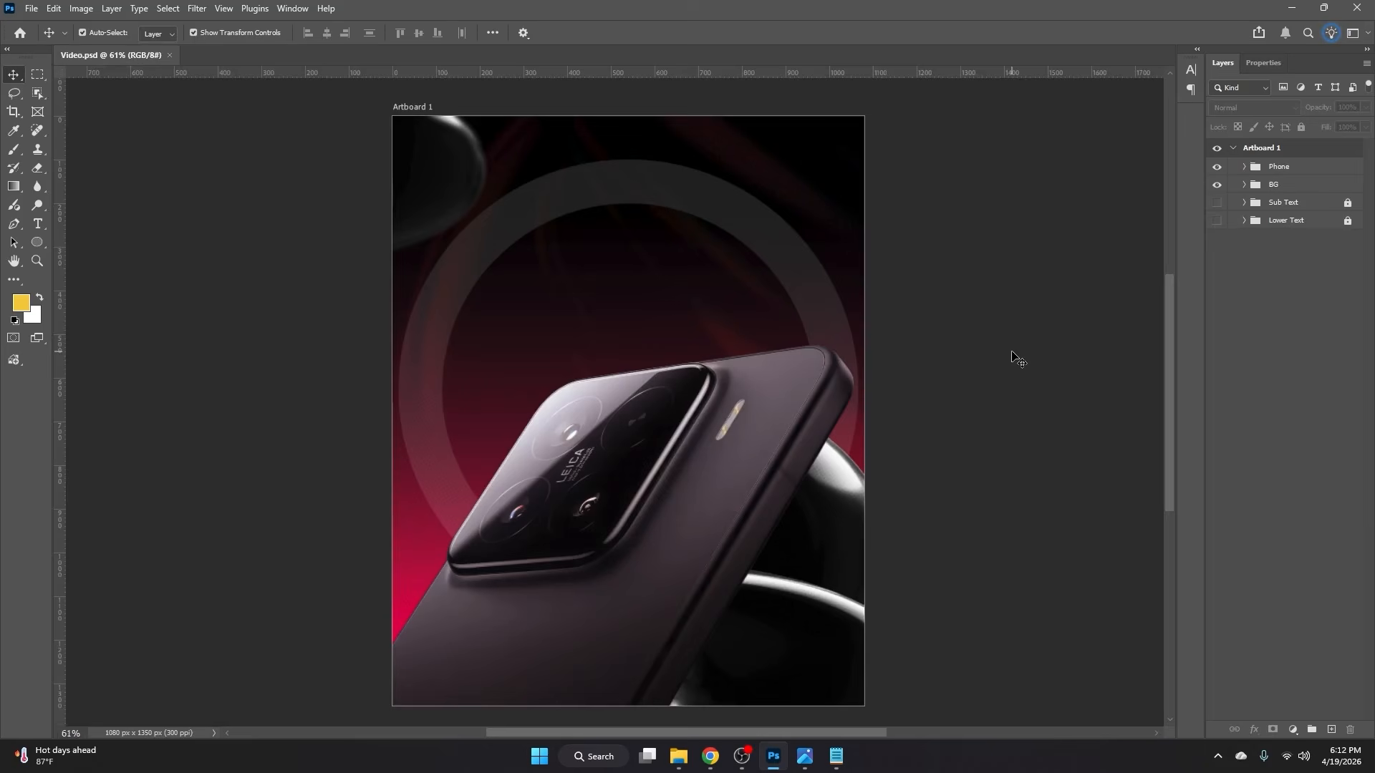
Step: Copy "The Next level ultra" from the Notepad notes and paste it as a new text layer near the artboard's top
key(t)
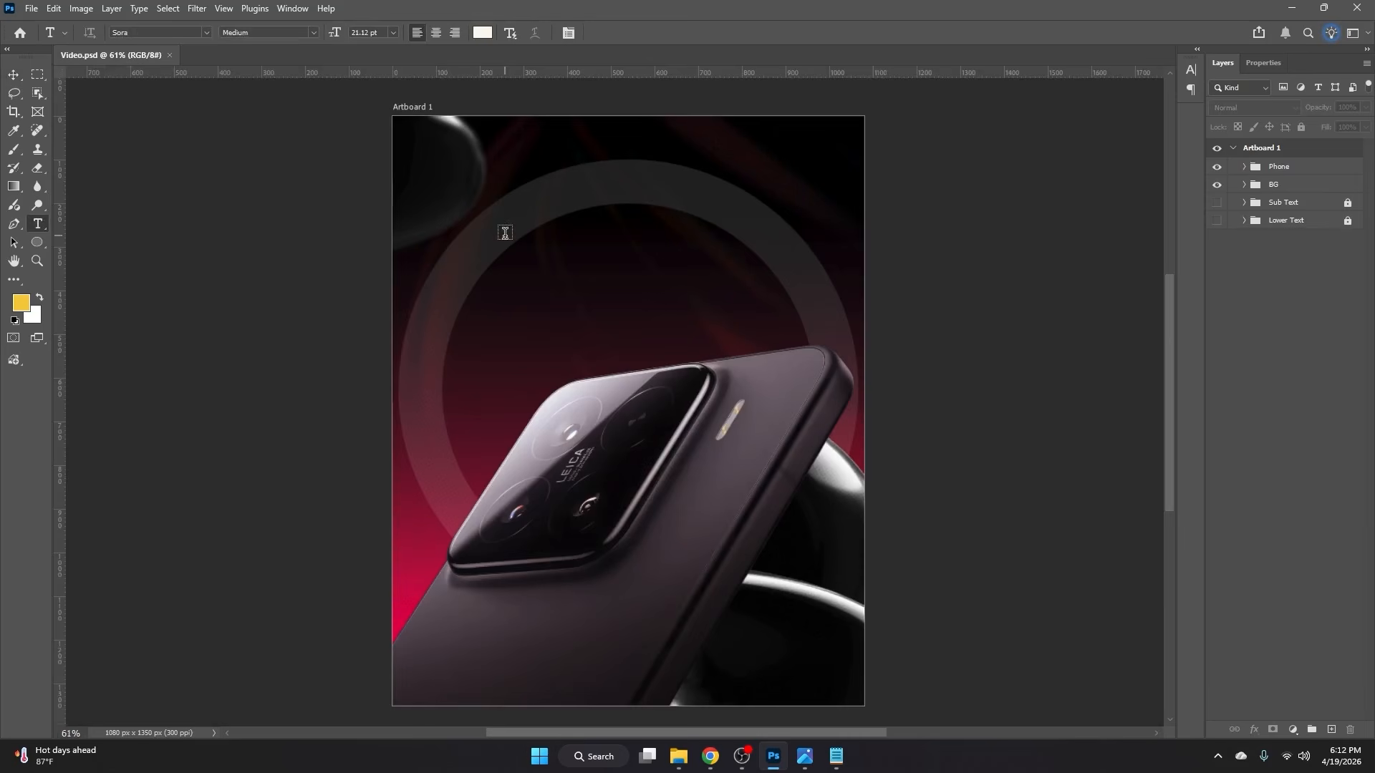
click(842, 764)
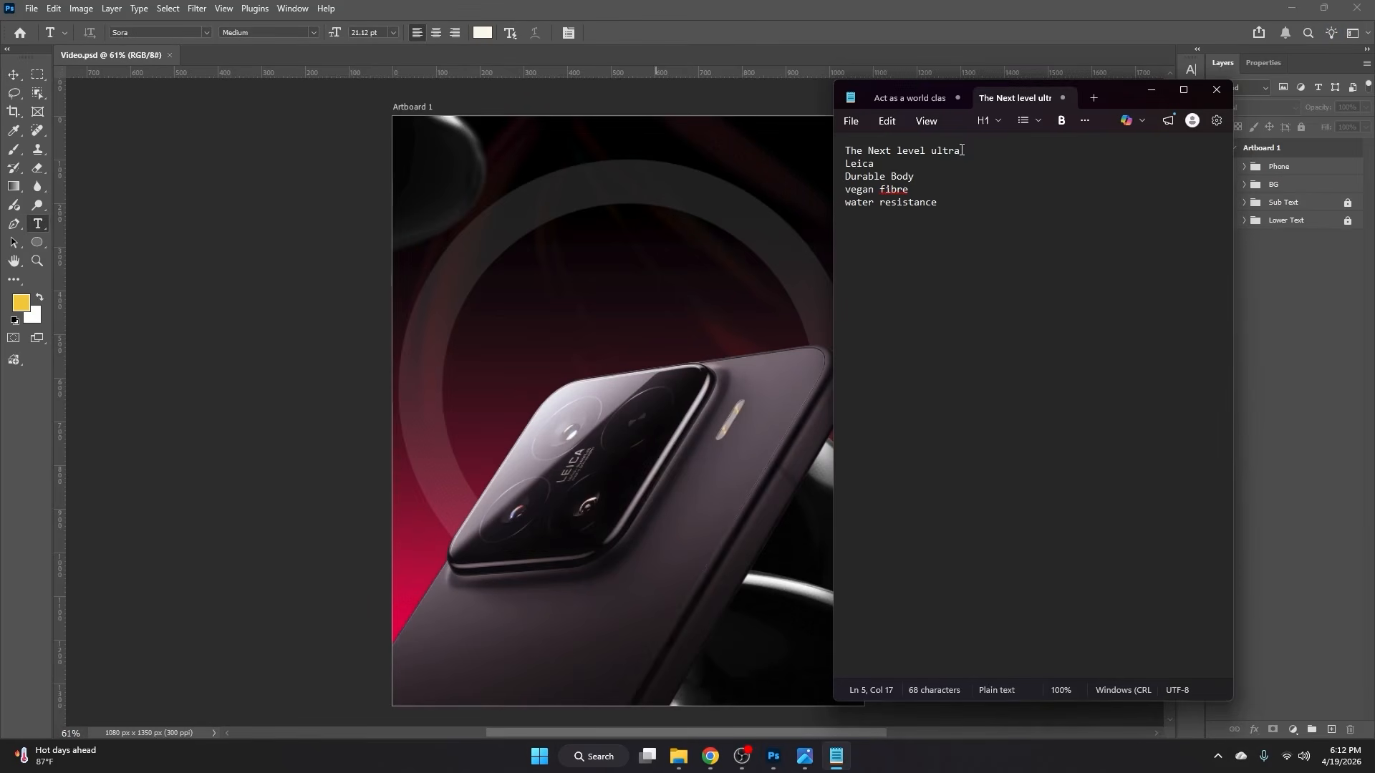
drag(962, 150, 845, 151)
key(ctrl+c)
click(611, 167)
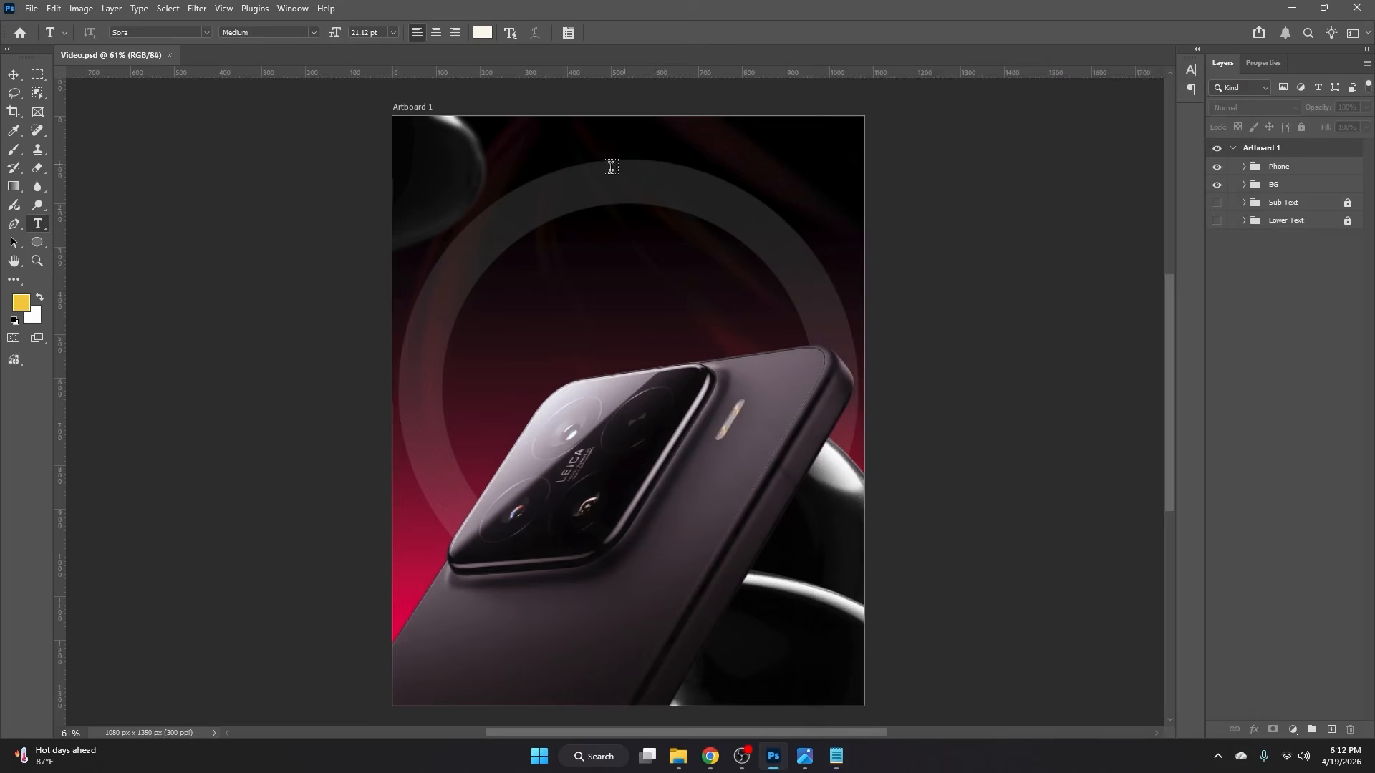
click(569, 176)
key(ctrl+v)
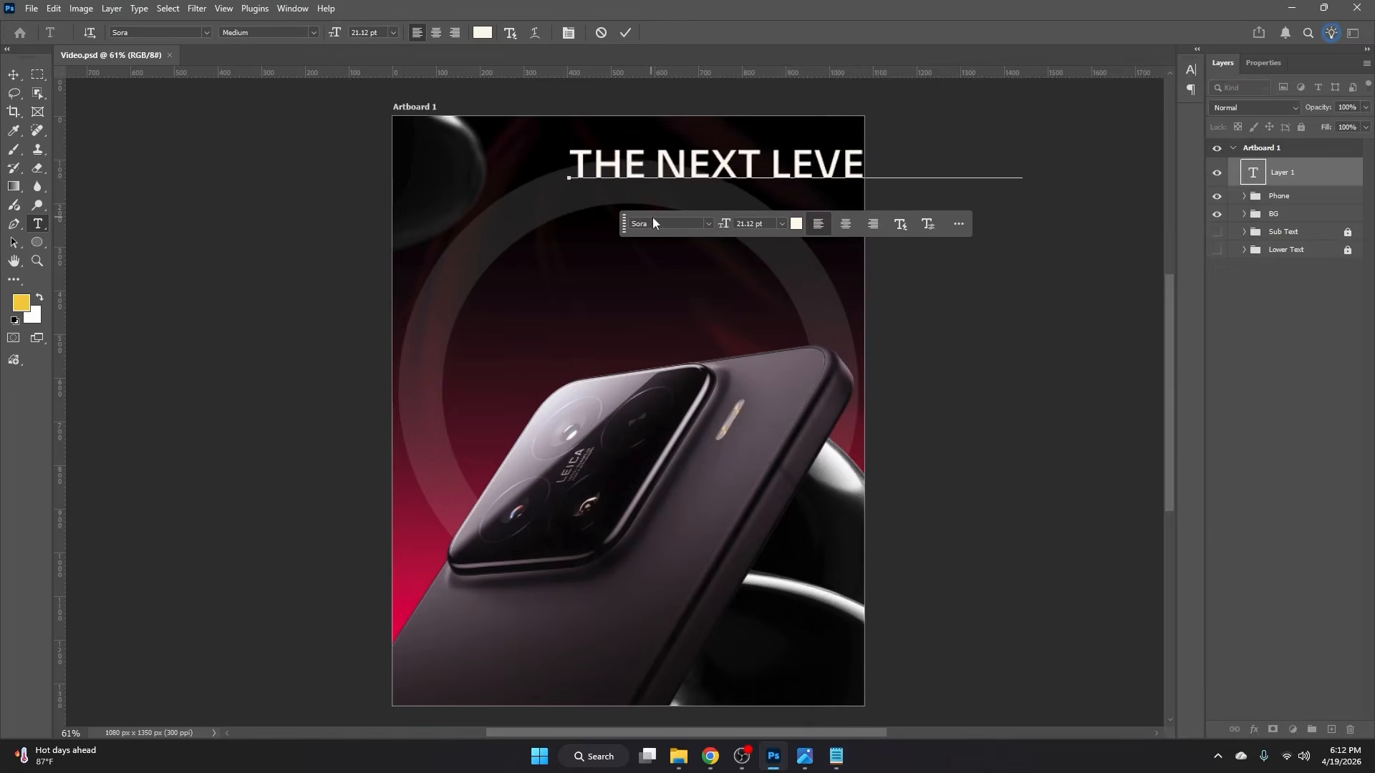
click(14, 75)
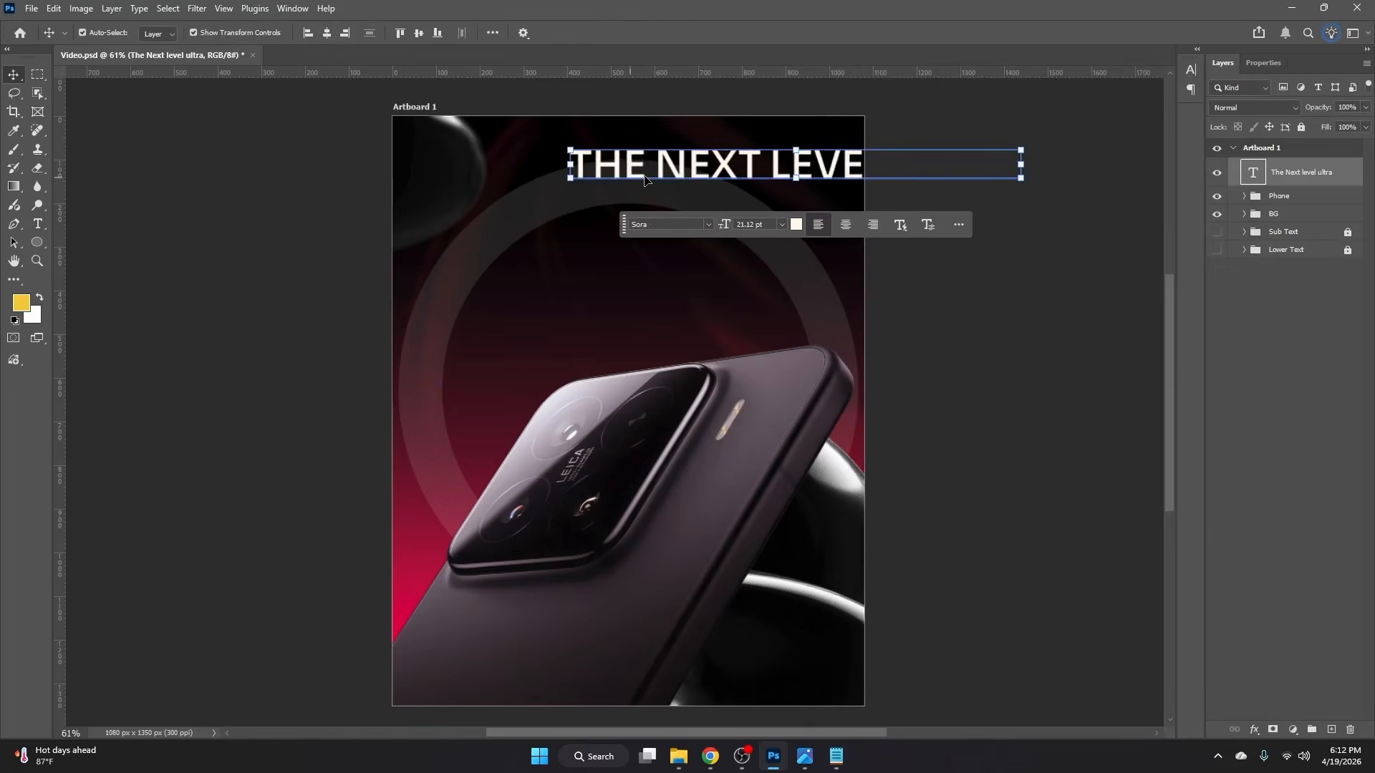
Step: Move the heading fully onto the artboard and delete the word "ultra" from it
drag(644, 179, 476, 223)
double_click(501, 209)
drag(722, 208, 969, 221)
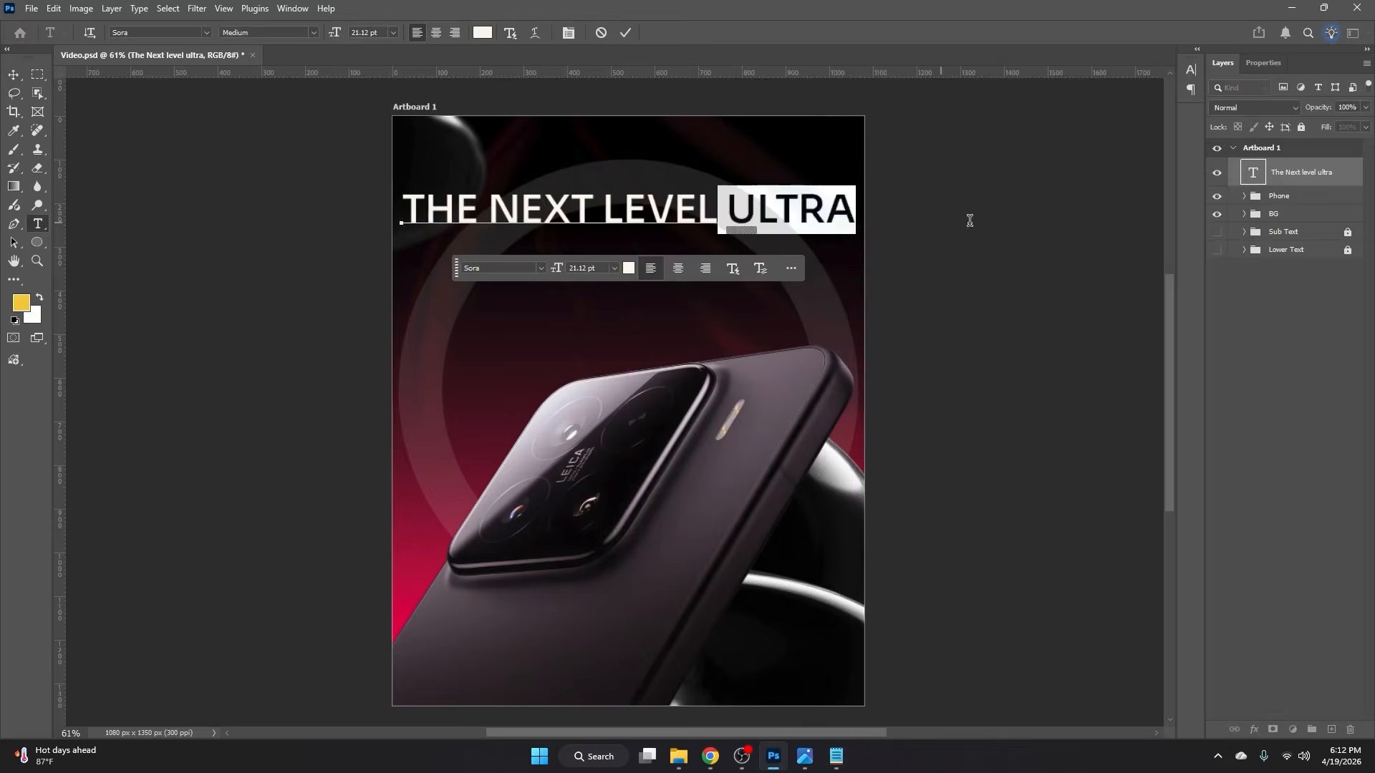
key(BackSpace)
click(14, 74)
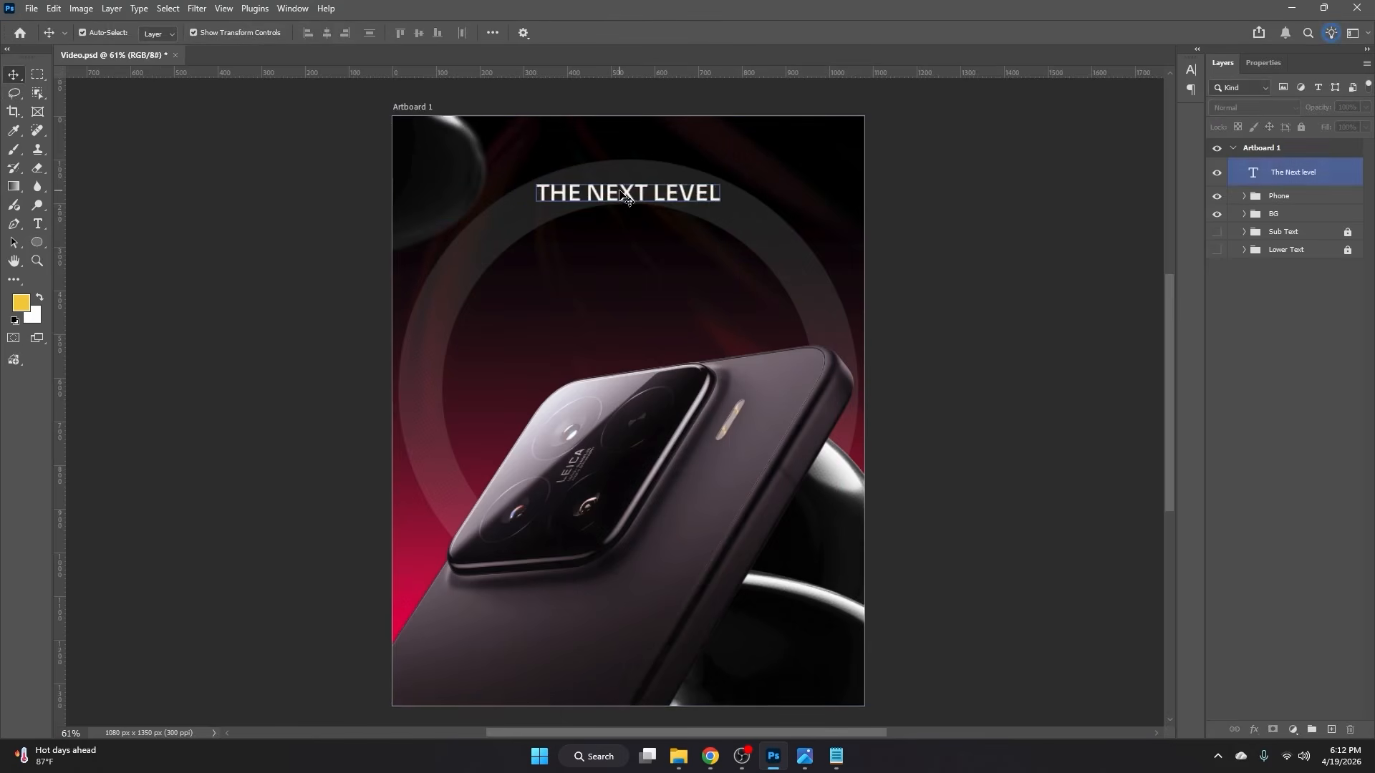
Step: Shrink "The Next level" text to 8.88 pt and centre it horizontally over the upper arc of the ring
drag(628, 199, 627, 186)
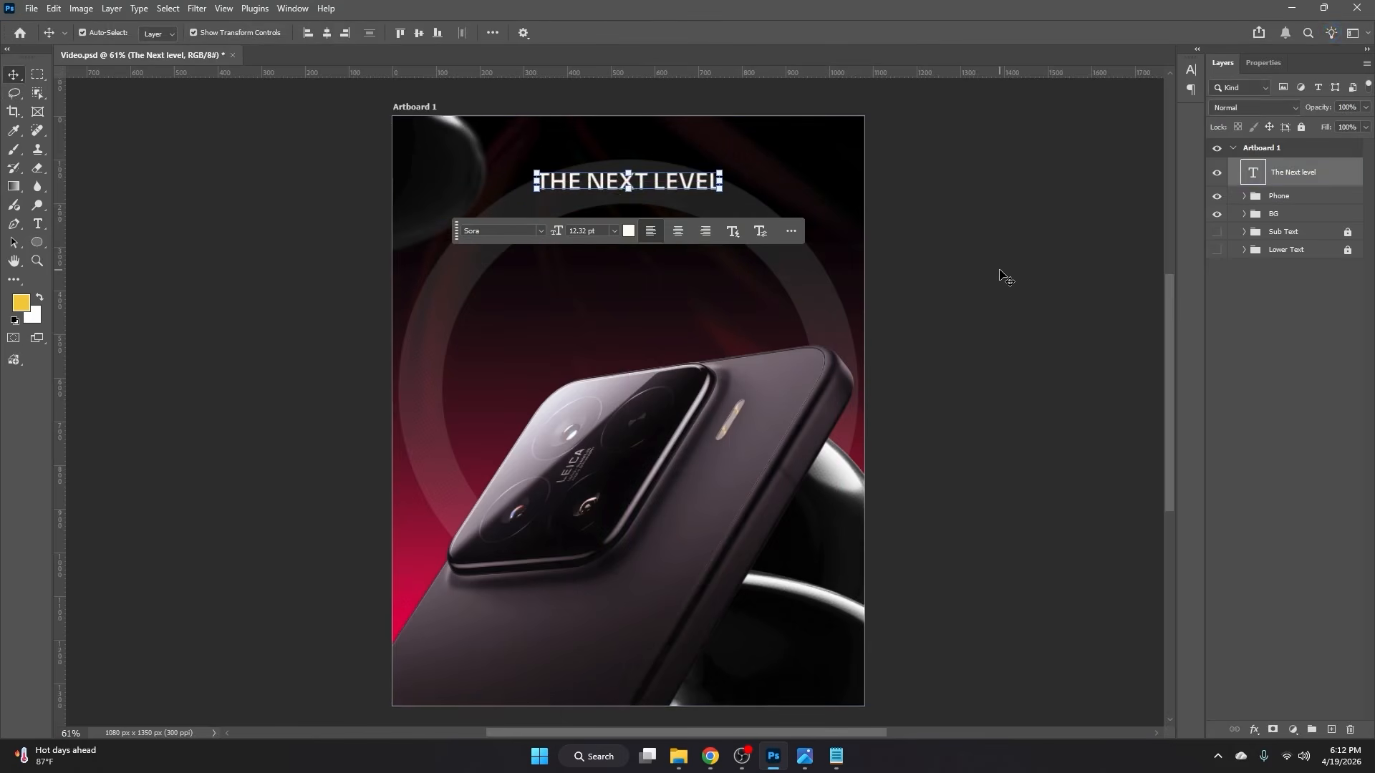
click(1006, 277)
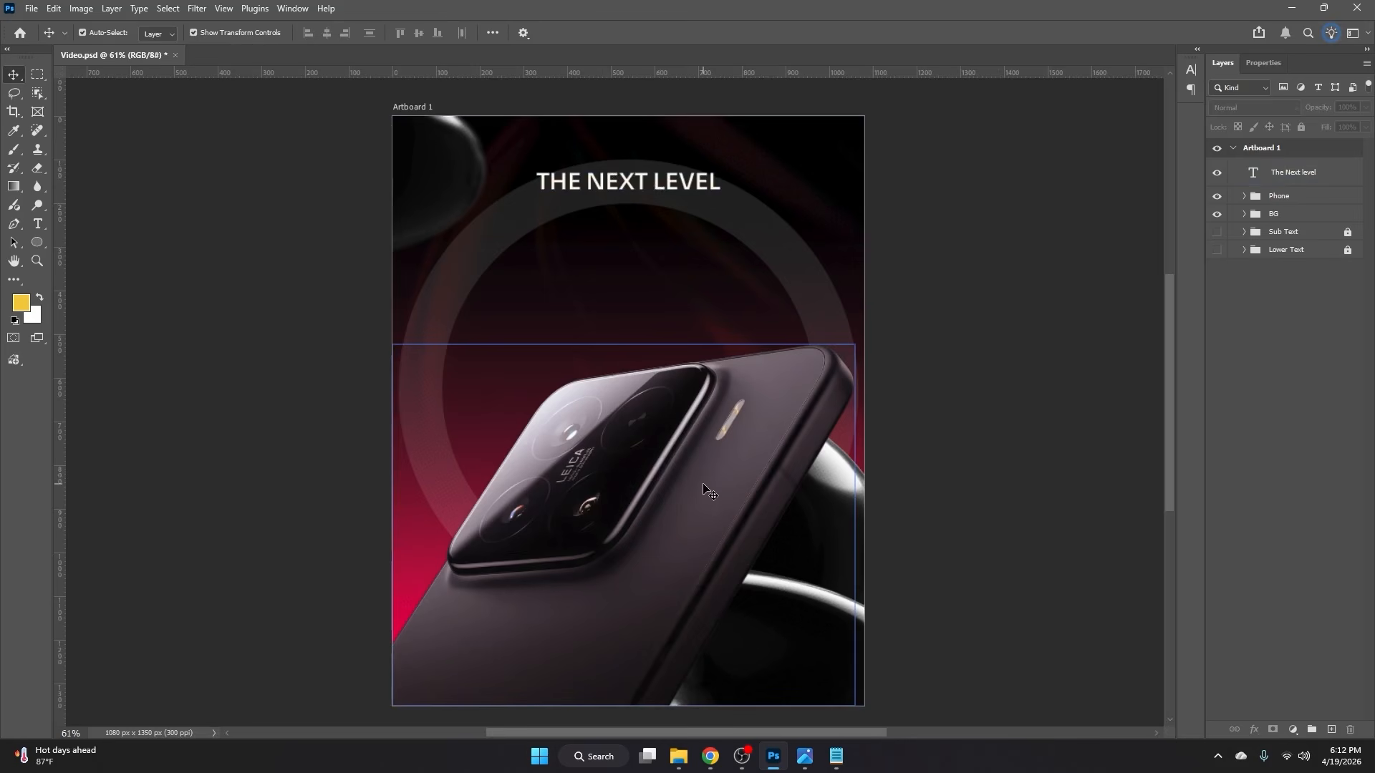
click(675, 185)
drag(721, 182, 681, 180)
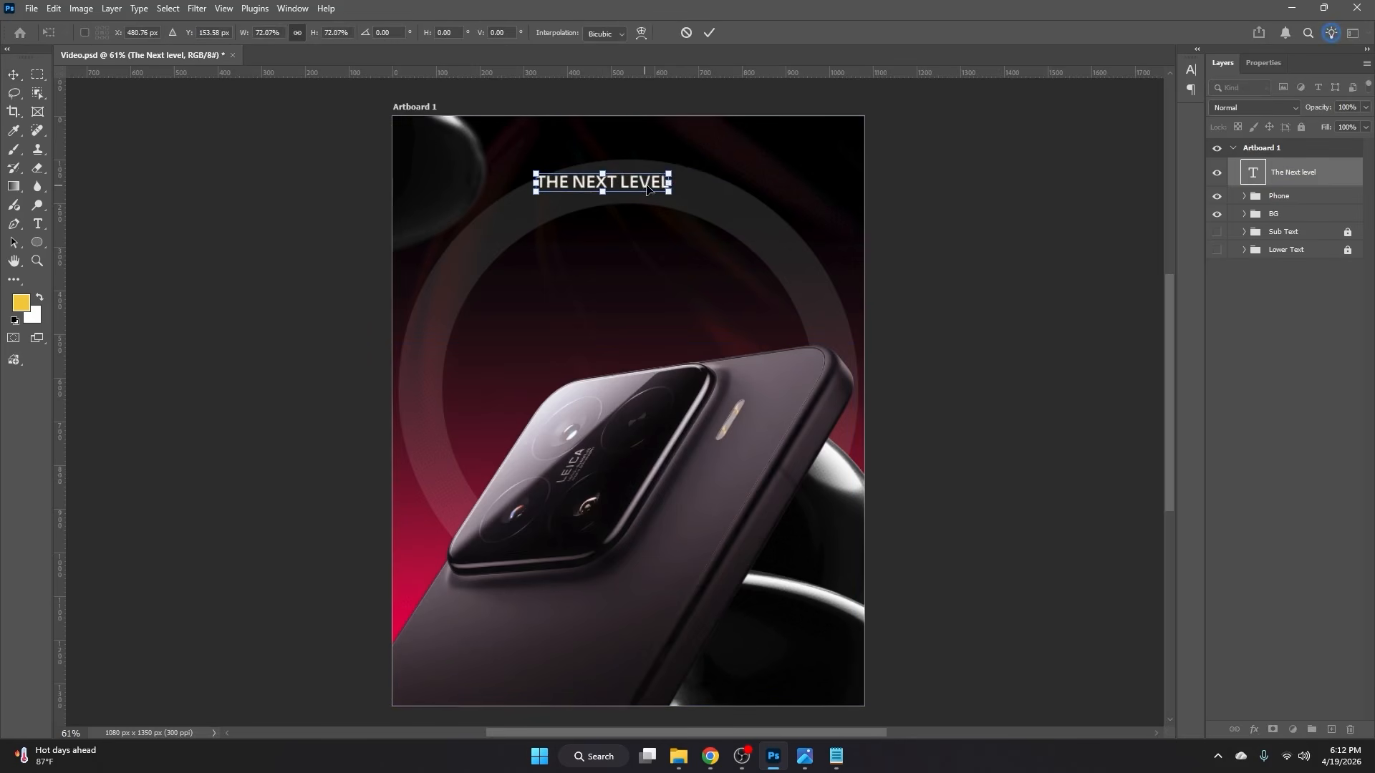
key(Return)
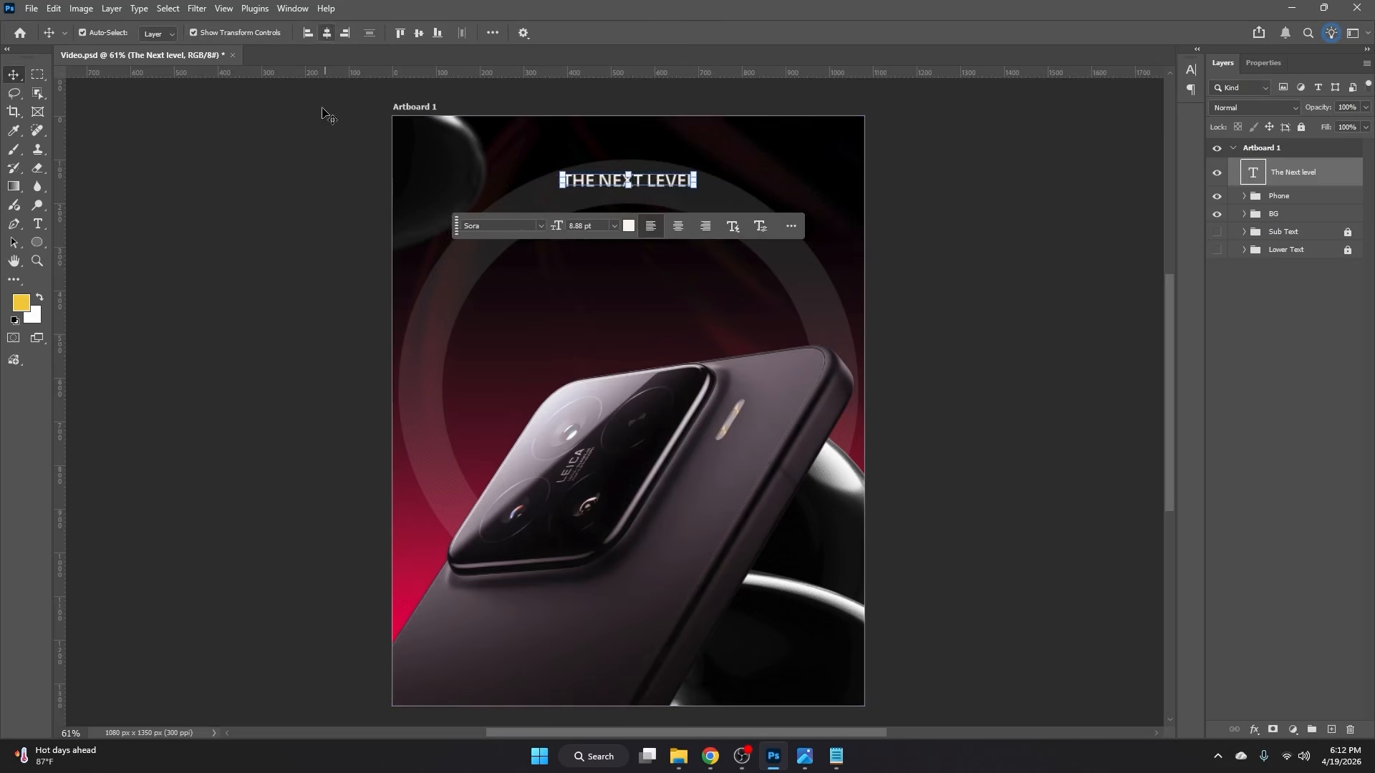
click(295, 184)
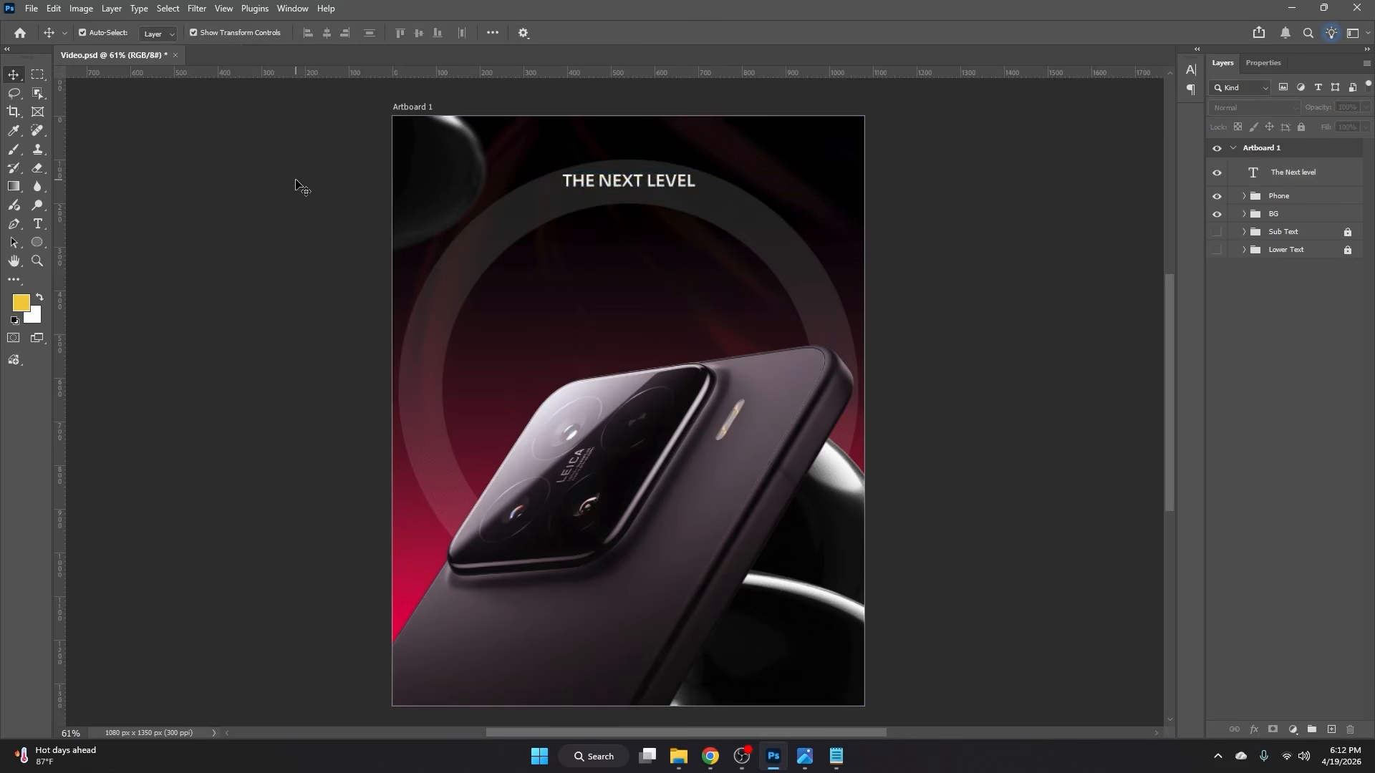
Step: Add a new text layer reading "Leica" below "The Next level" heading
key(t)
click(501, 282)
click(494, 284)
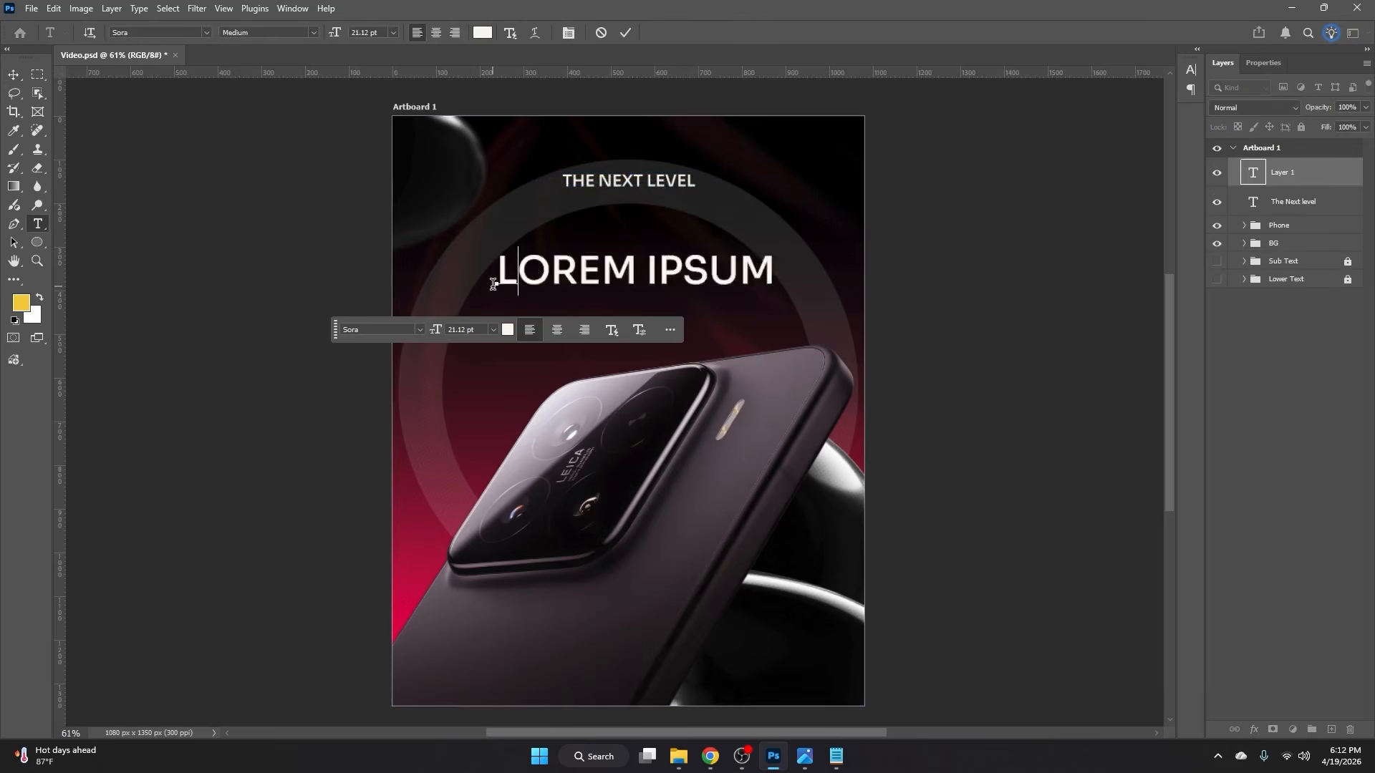
text(LEICA)
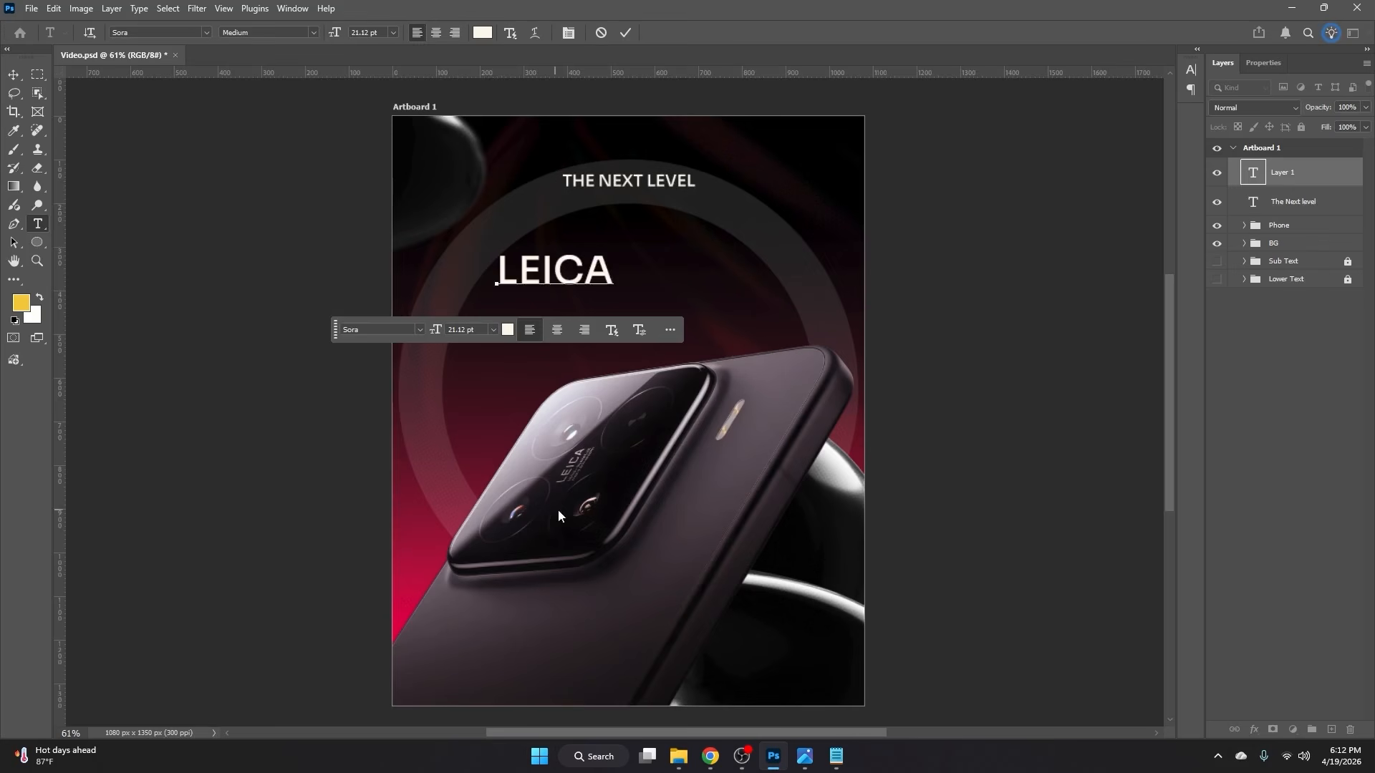
Step: Enlarge the "Leica" text to 47.53 pt and place it centred directly under "The Next level"
click(14, 74)
drag(639, 270, 707, 247)
key(Return)
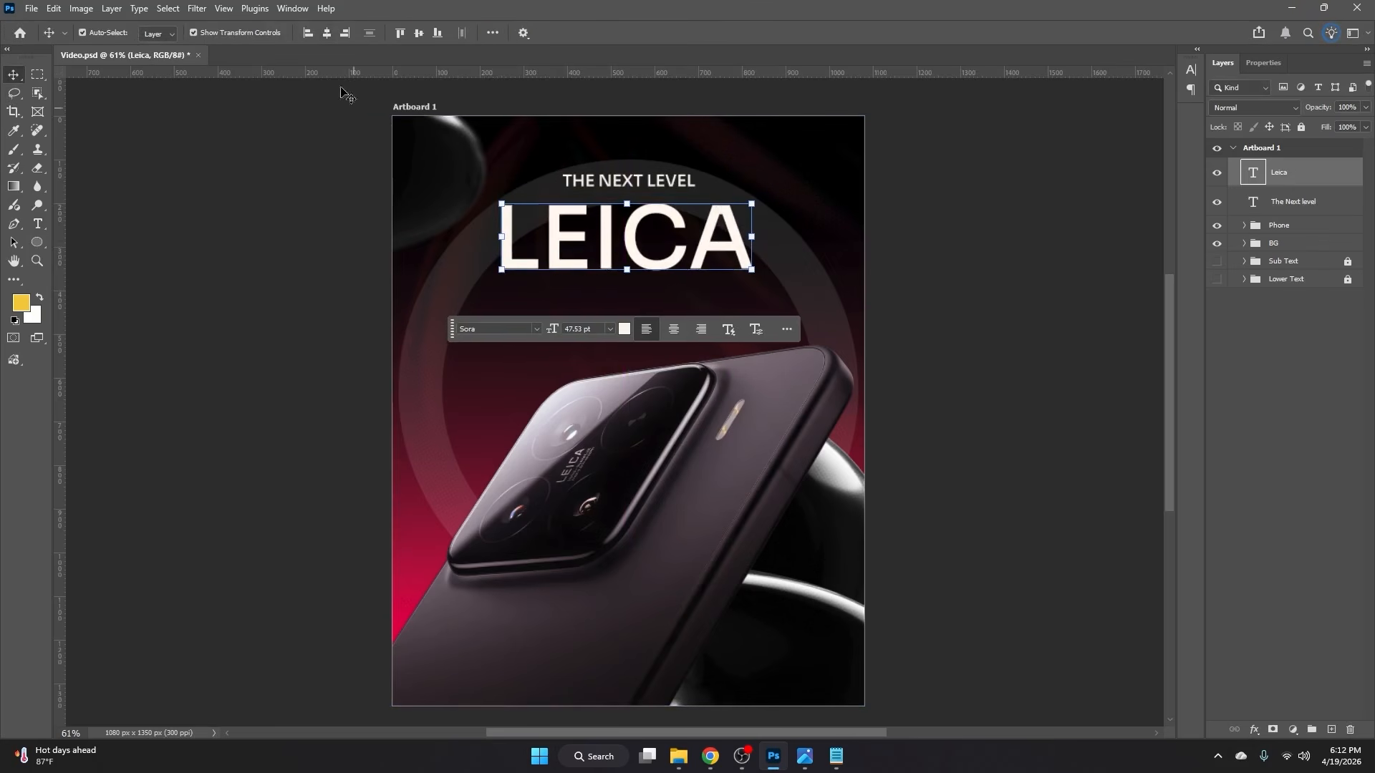
Step: Centre the "Leica" text horizontally on the artboard and set its font weight to Sora Light
click(327, 32)
click(1191, 70)
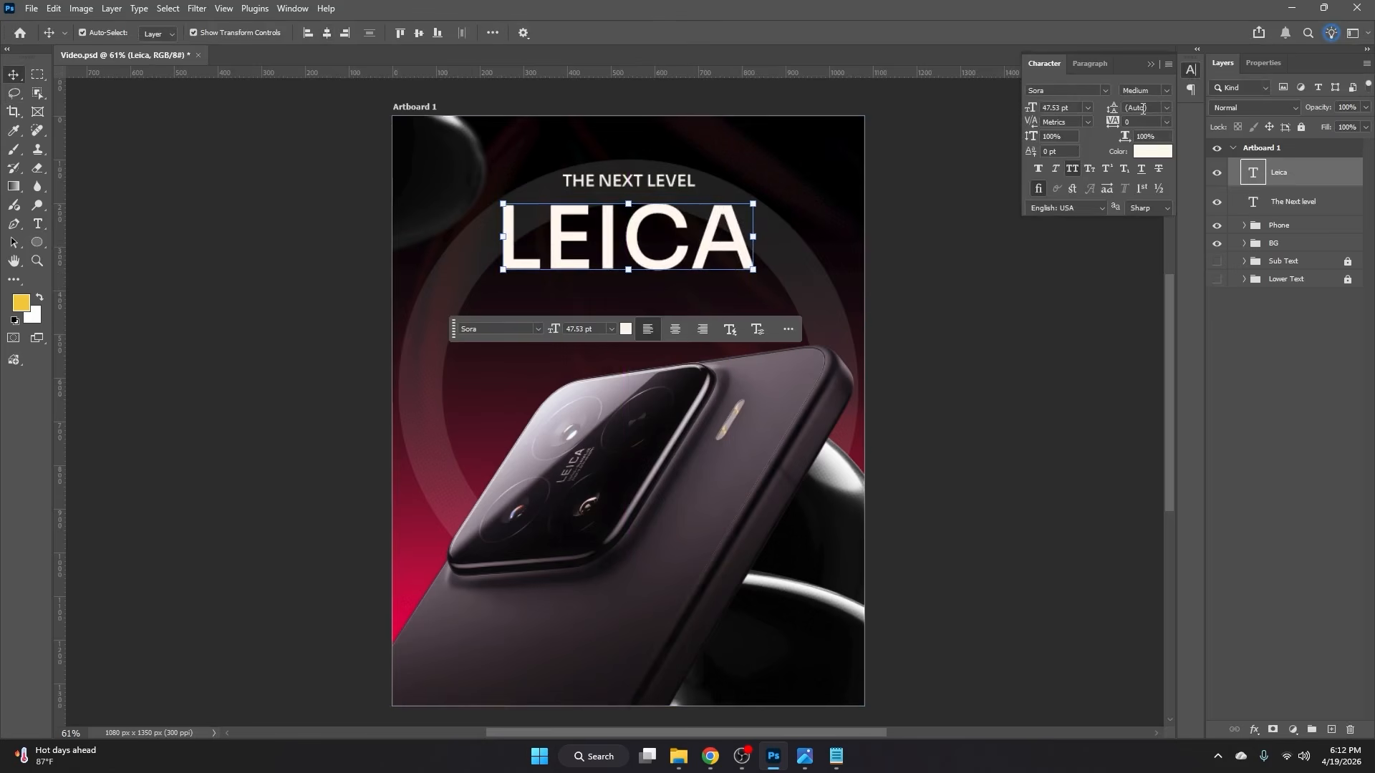
click(1165, 90)
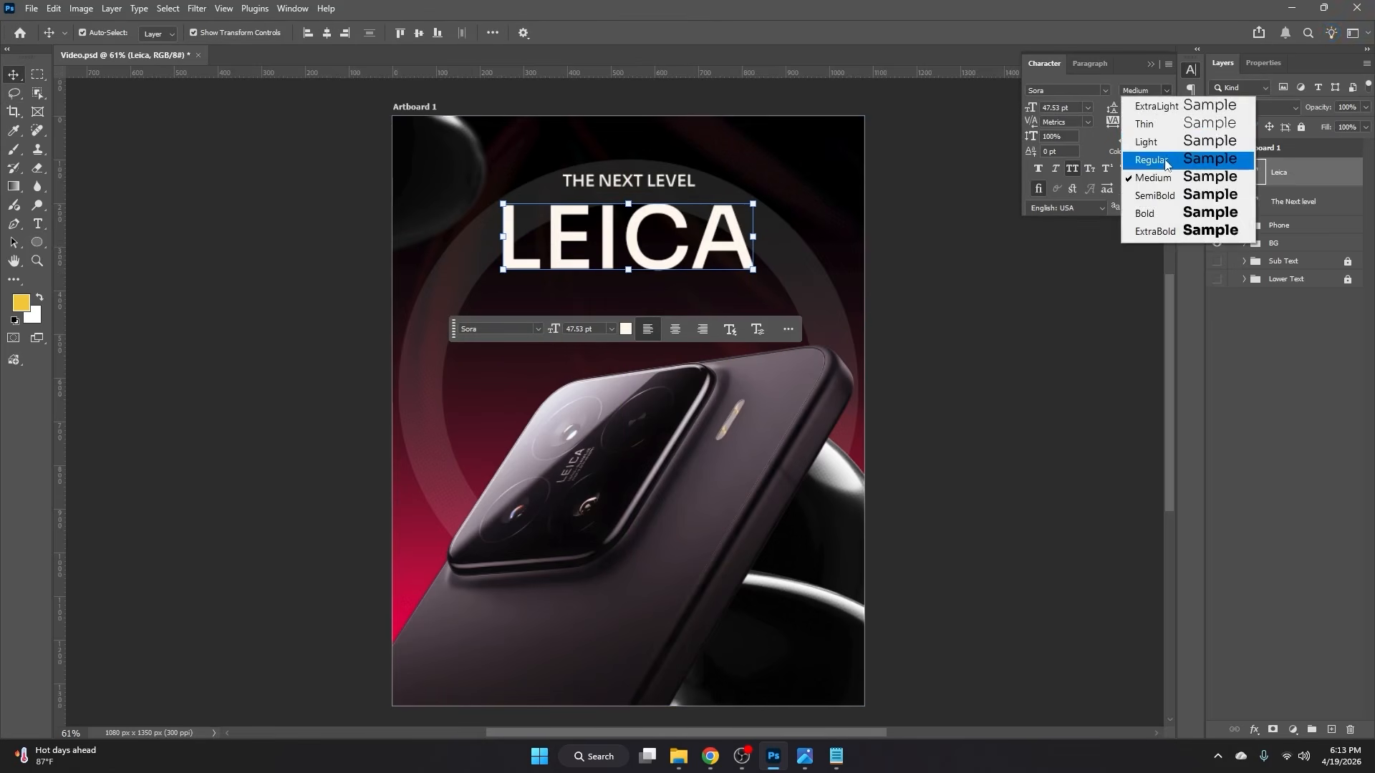
click(1139, 140)
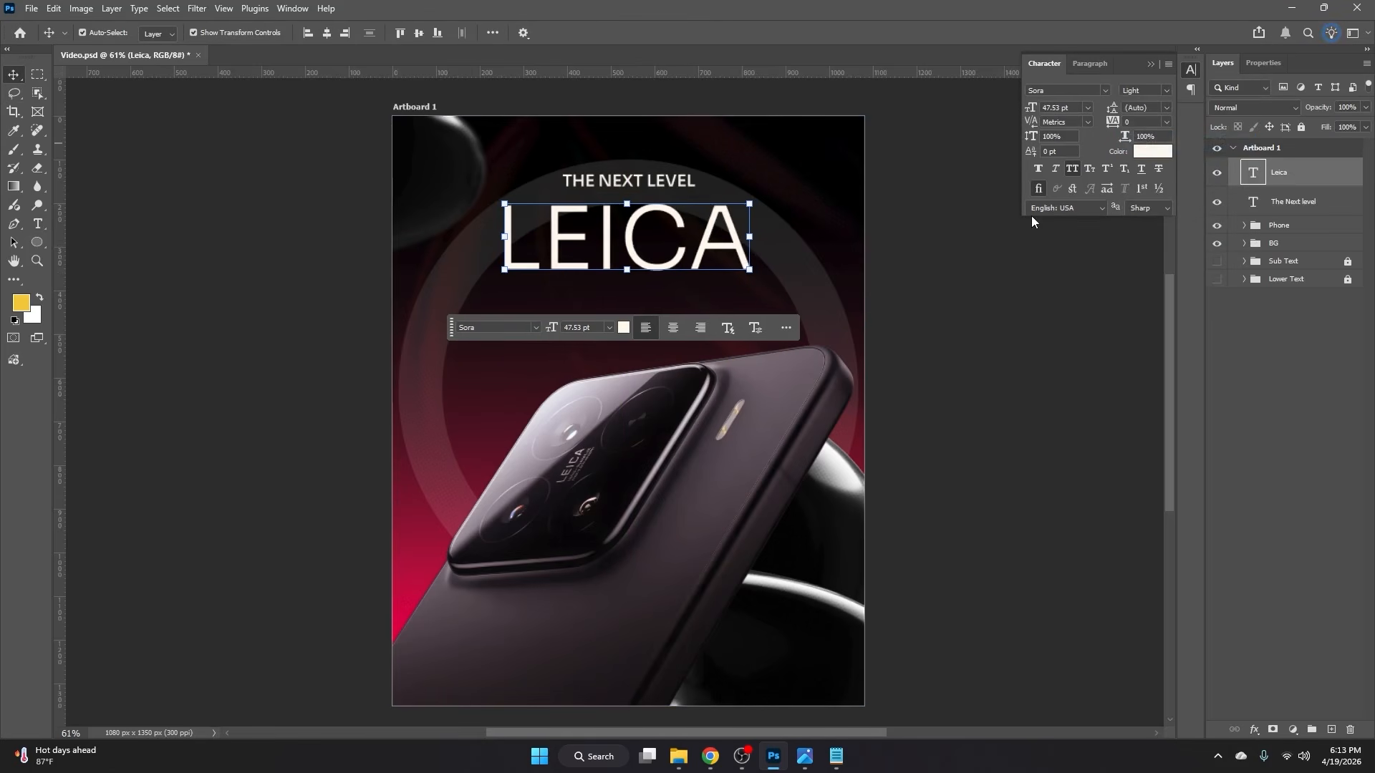
click(1029, 217)
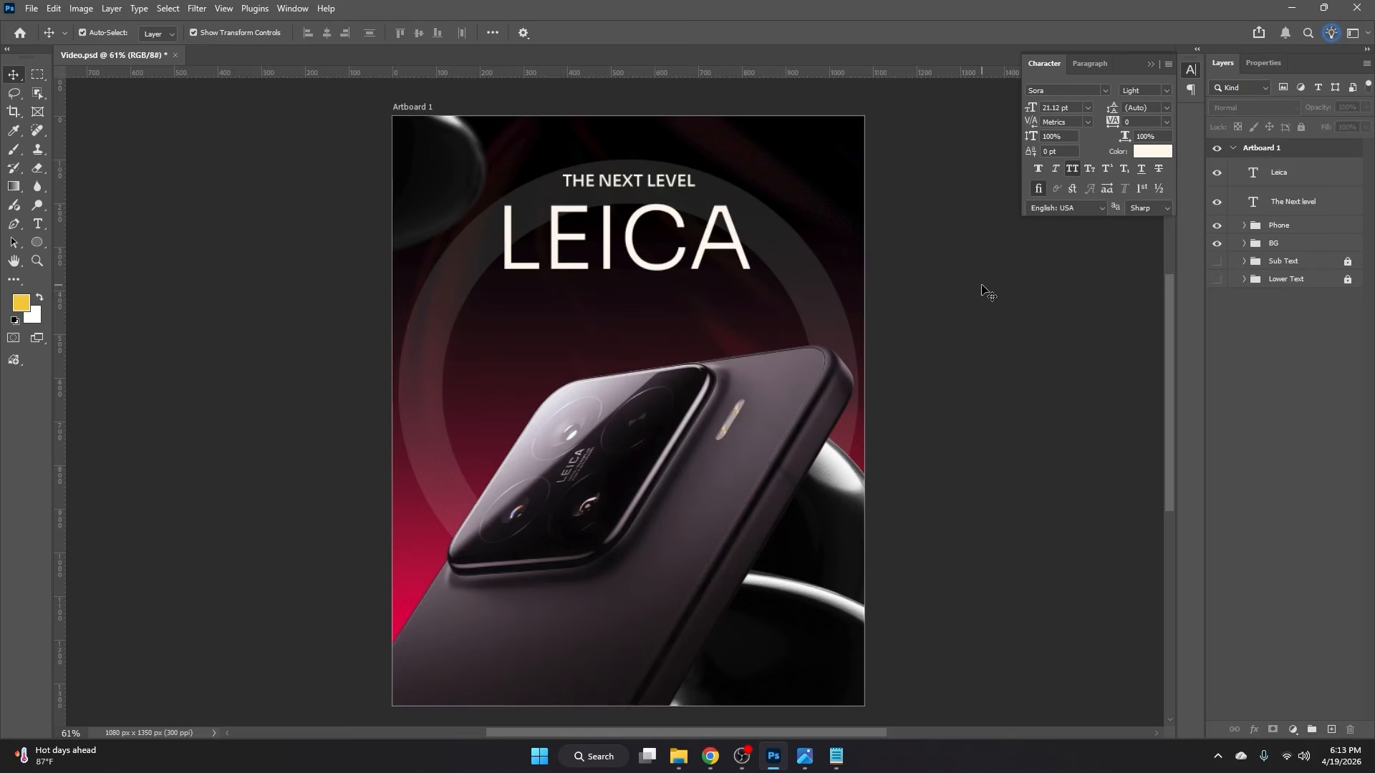
Step: Nudge the "Leica" text slightly upward, closer to the "The Next level" line
click(610, 249)
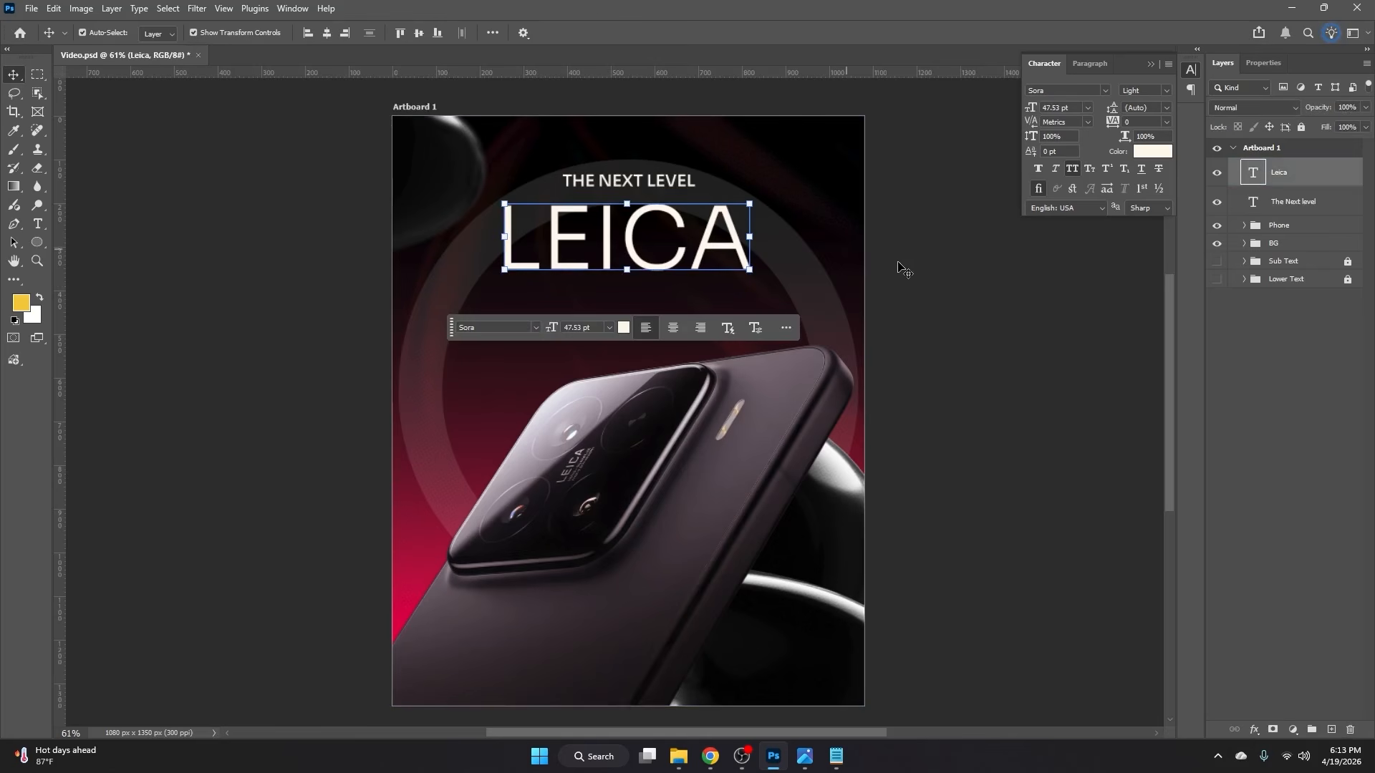
click(913, 280)
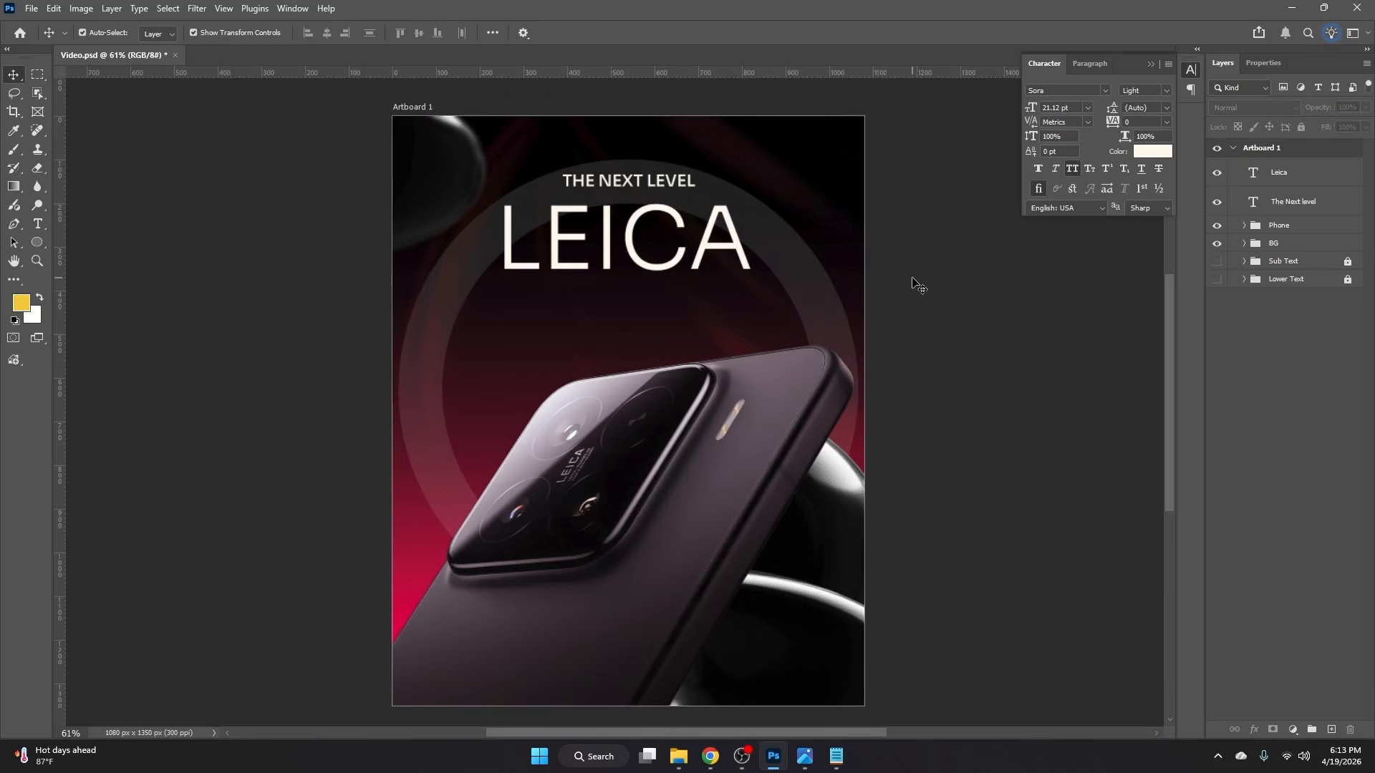
click(690, 239)
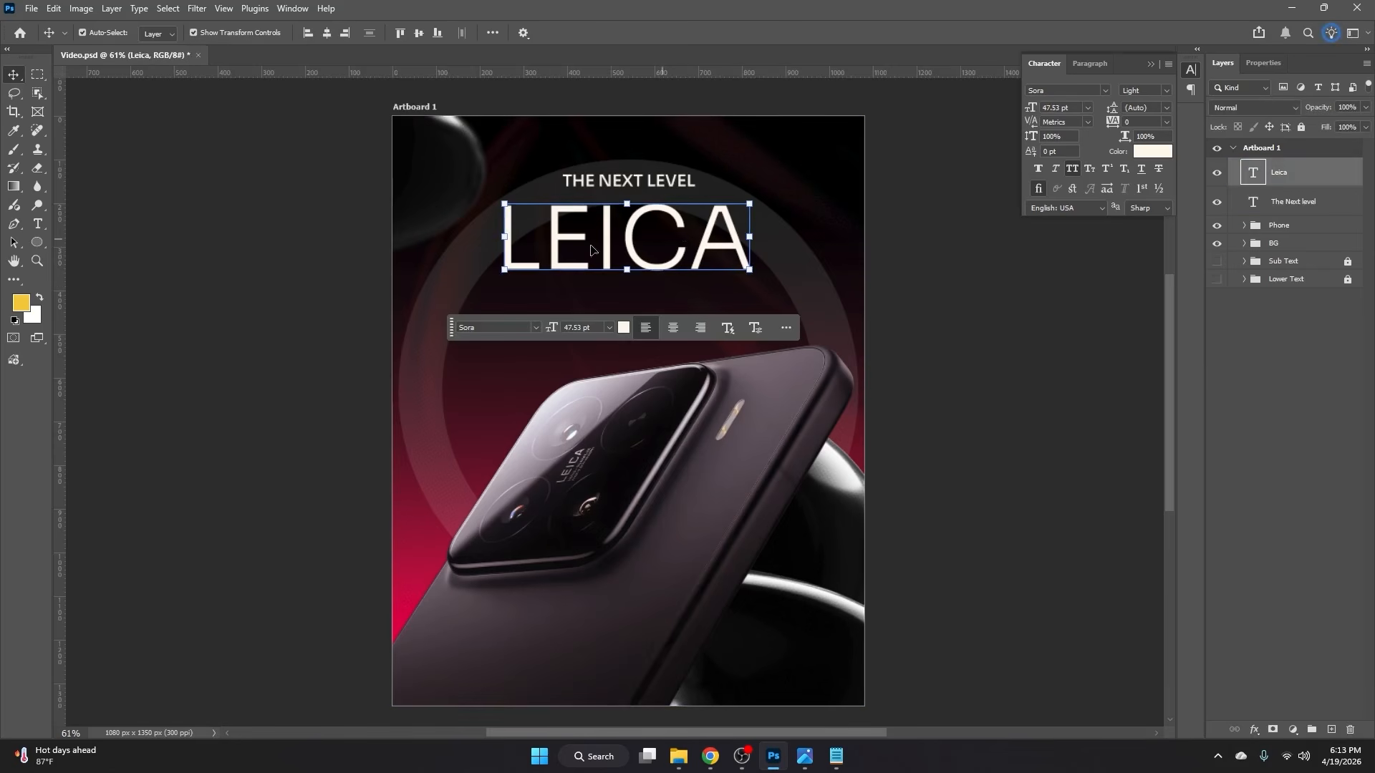
click(262, 204)
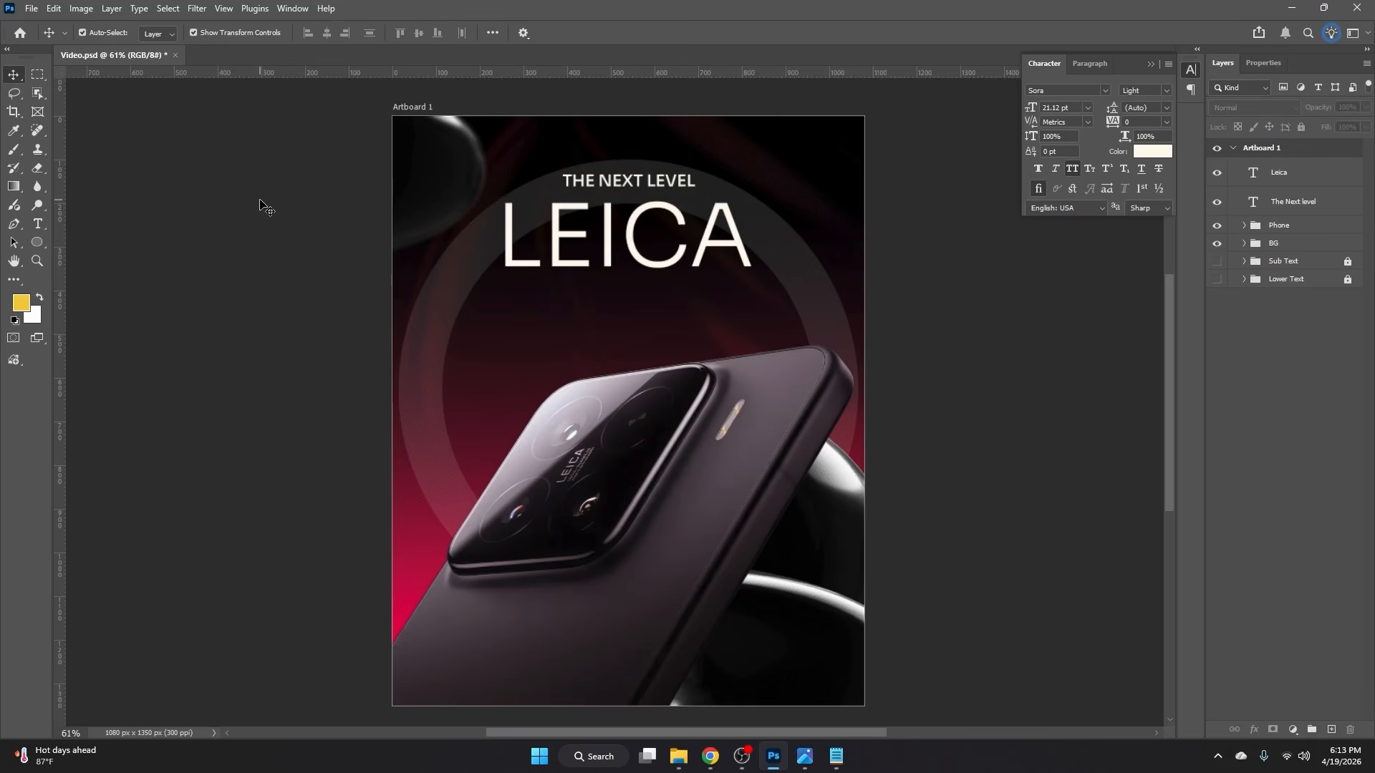
click(511, 247)
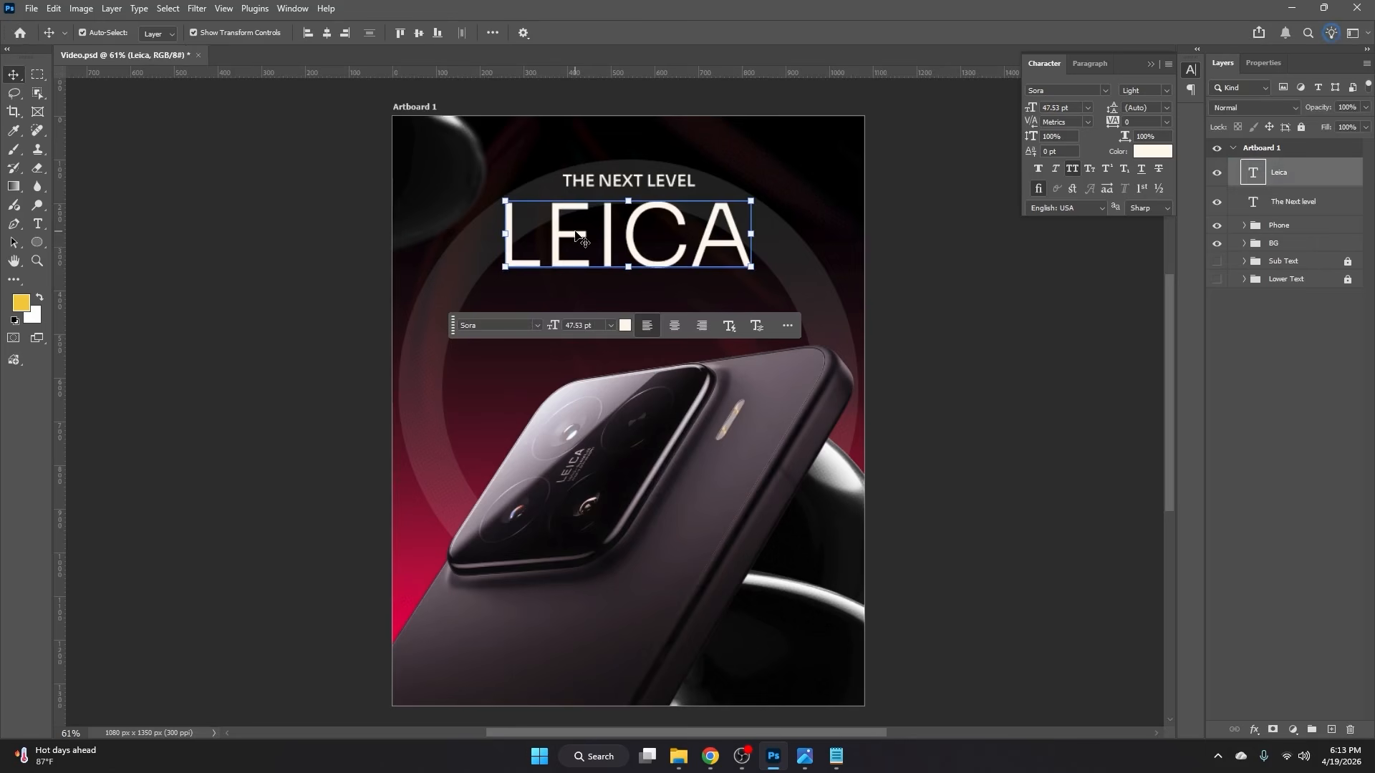
click(978, 341)
Step: Draw an unfilled 115 × 31 px rectangle beside "The Next level" with a 1 px white stroke and 5 px rounded corners
scroll(699, 145, up, 3)
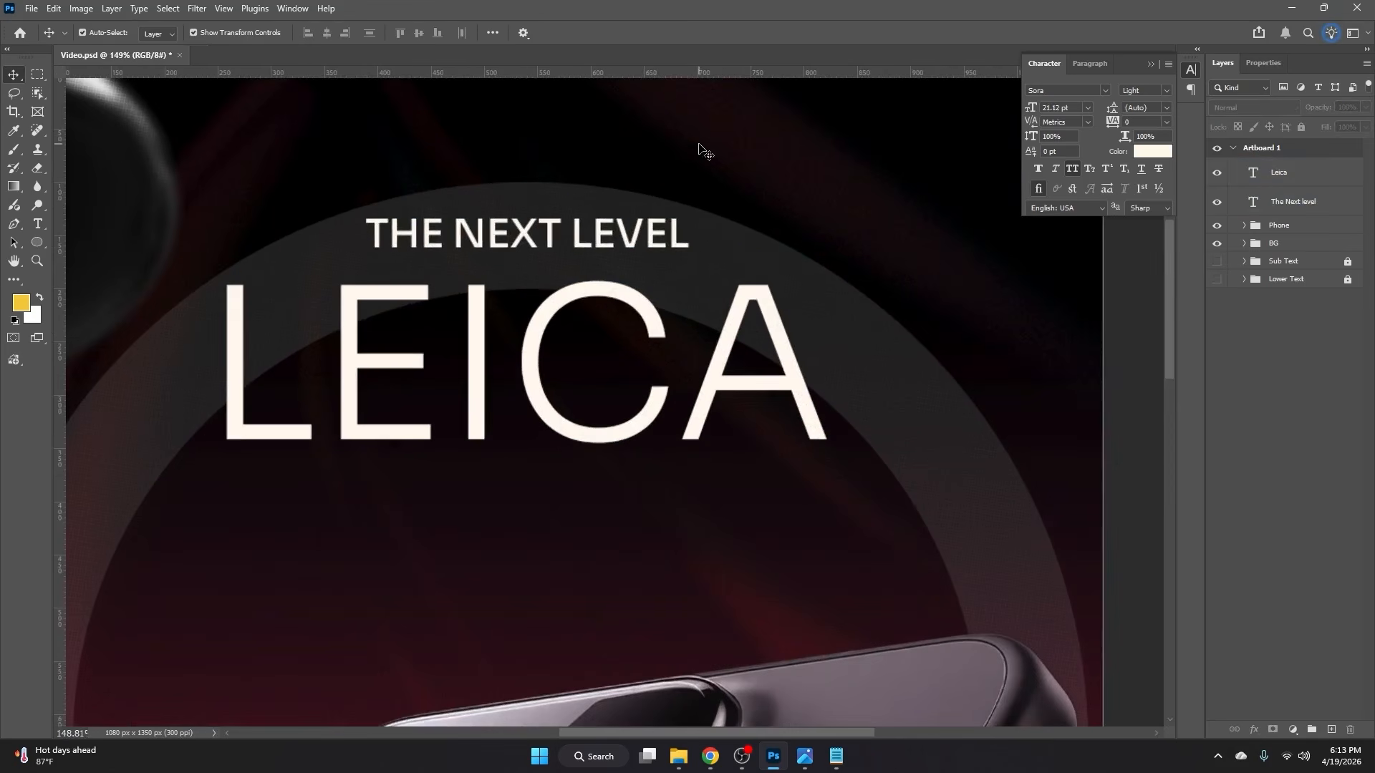
click(37, 242)
click(136, 241)
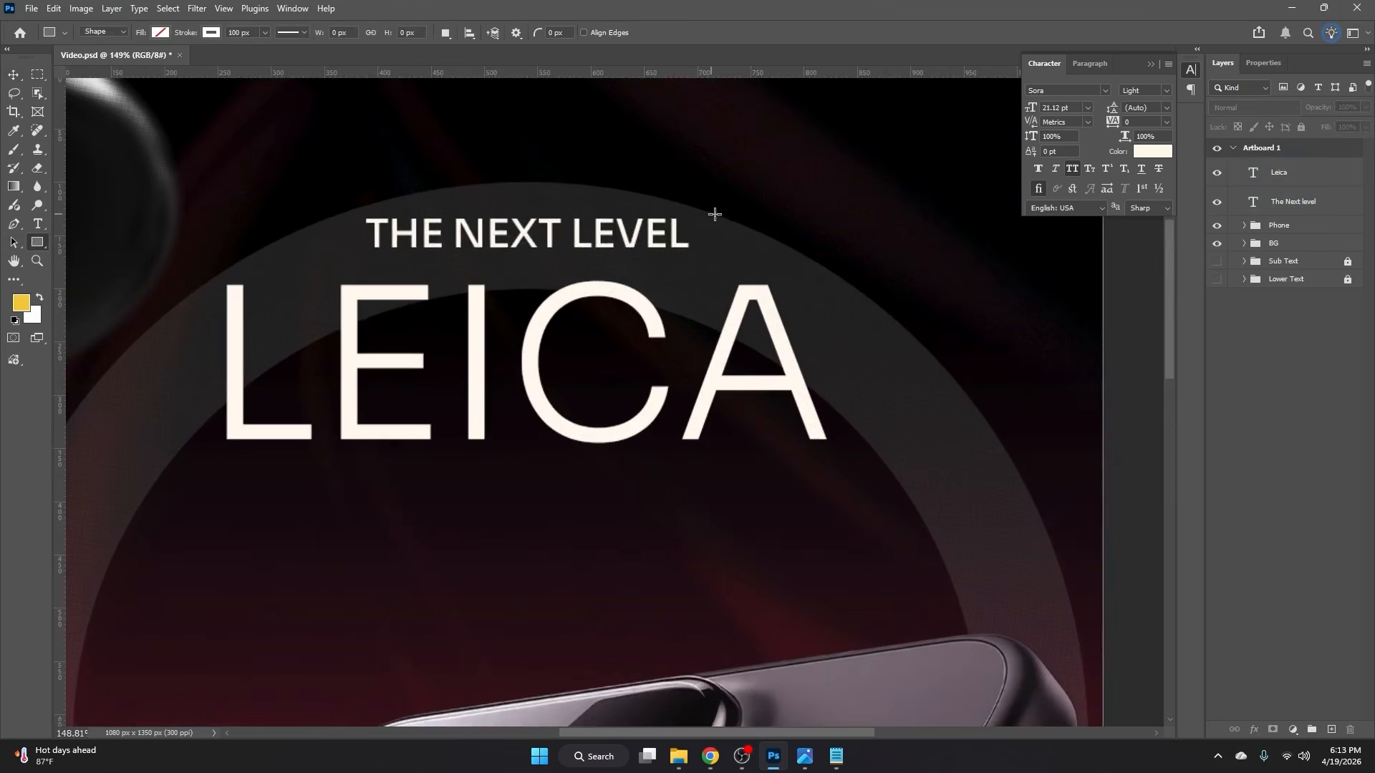
drag(702, 215, 825, 247)
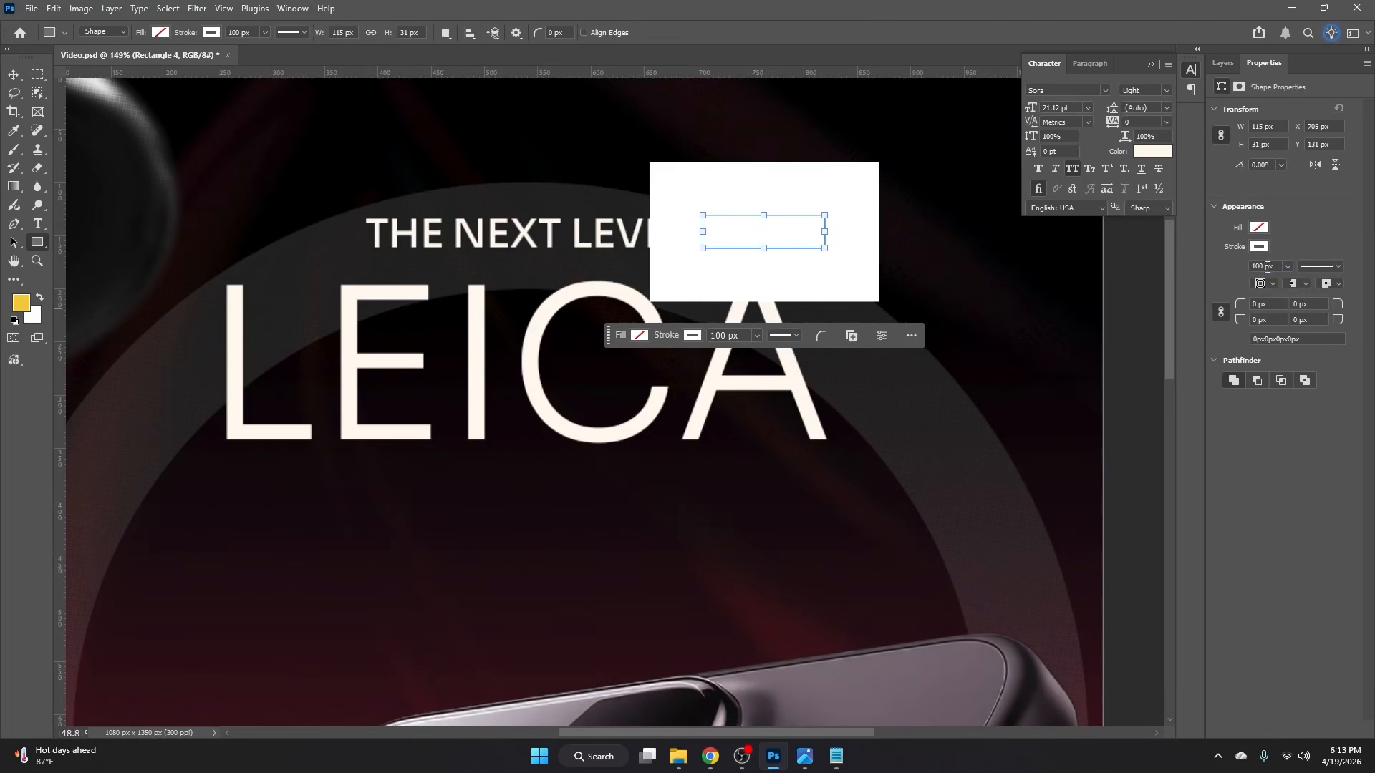
text(1)
key(Return)
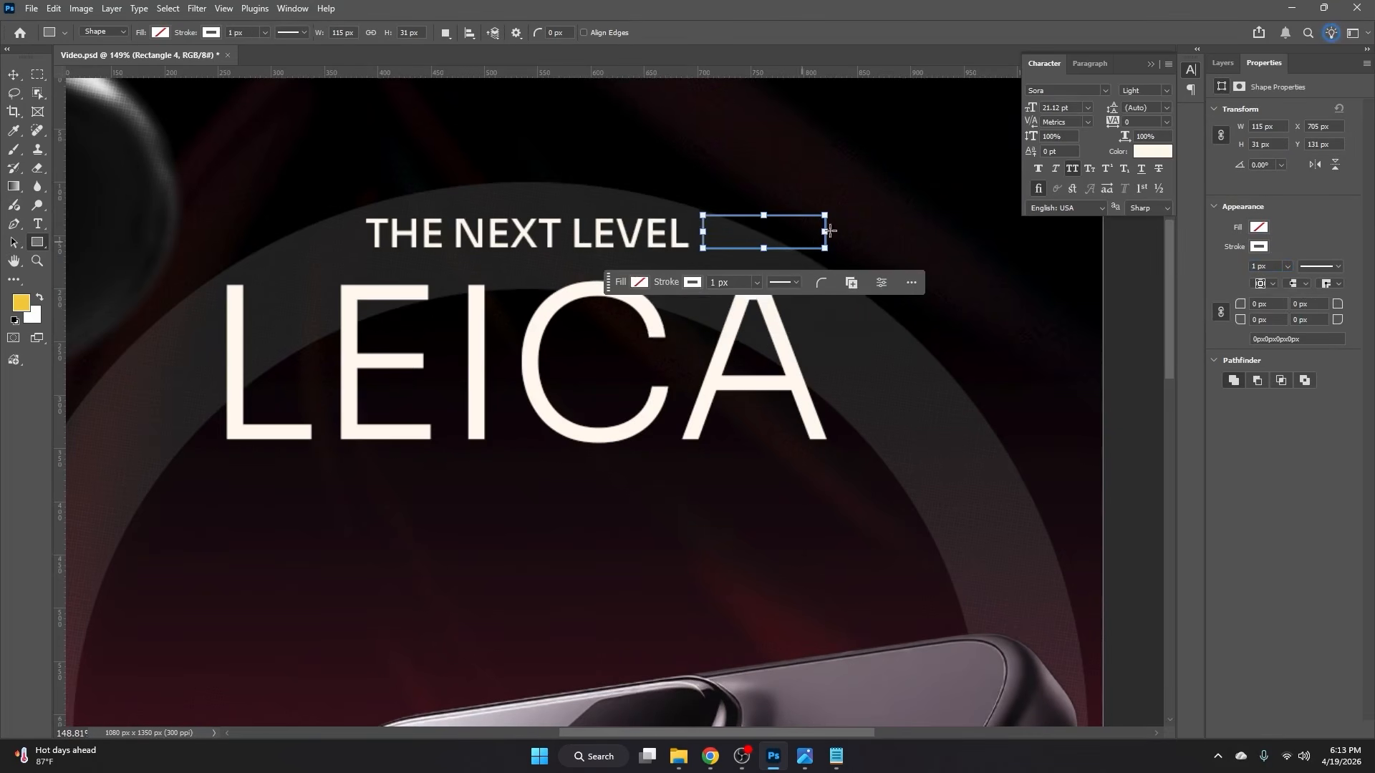
scroll(829, 231, up, 5)
drag(795, 215, 796, 208)
key(t)
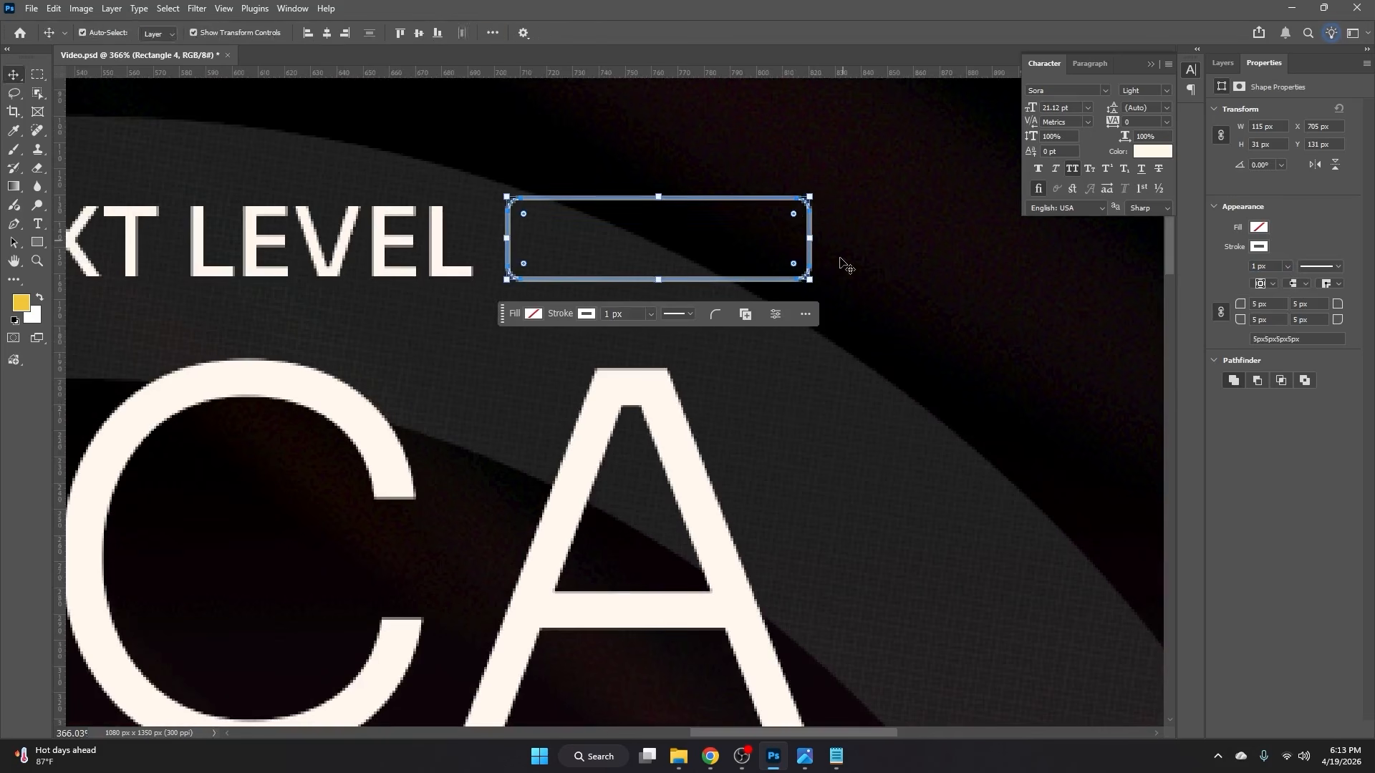
click(828, 443)
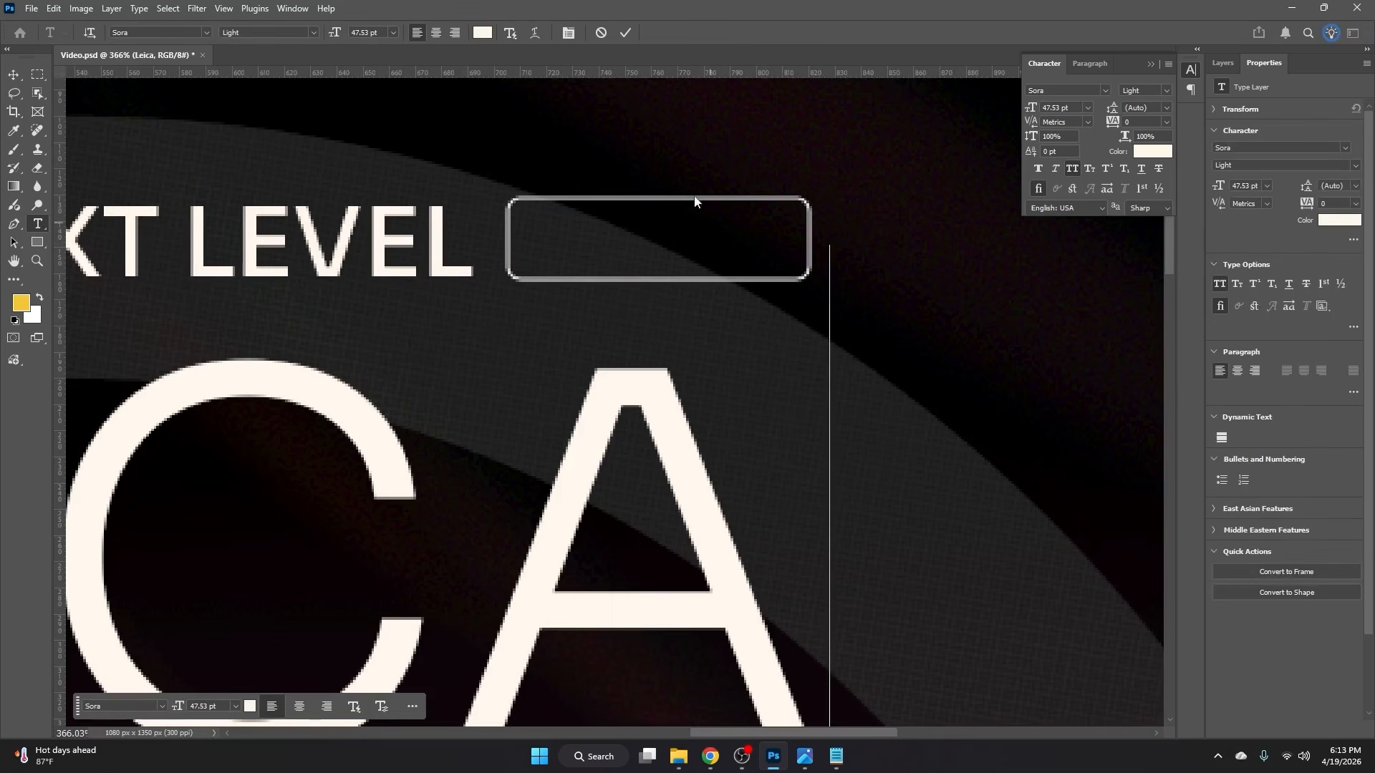
drag(13, 50, 15, 69)
click(15, 73)
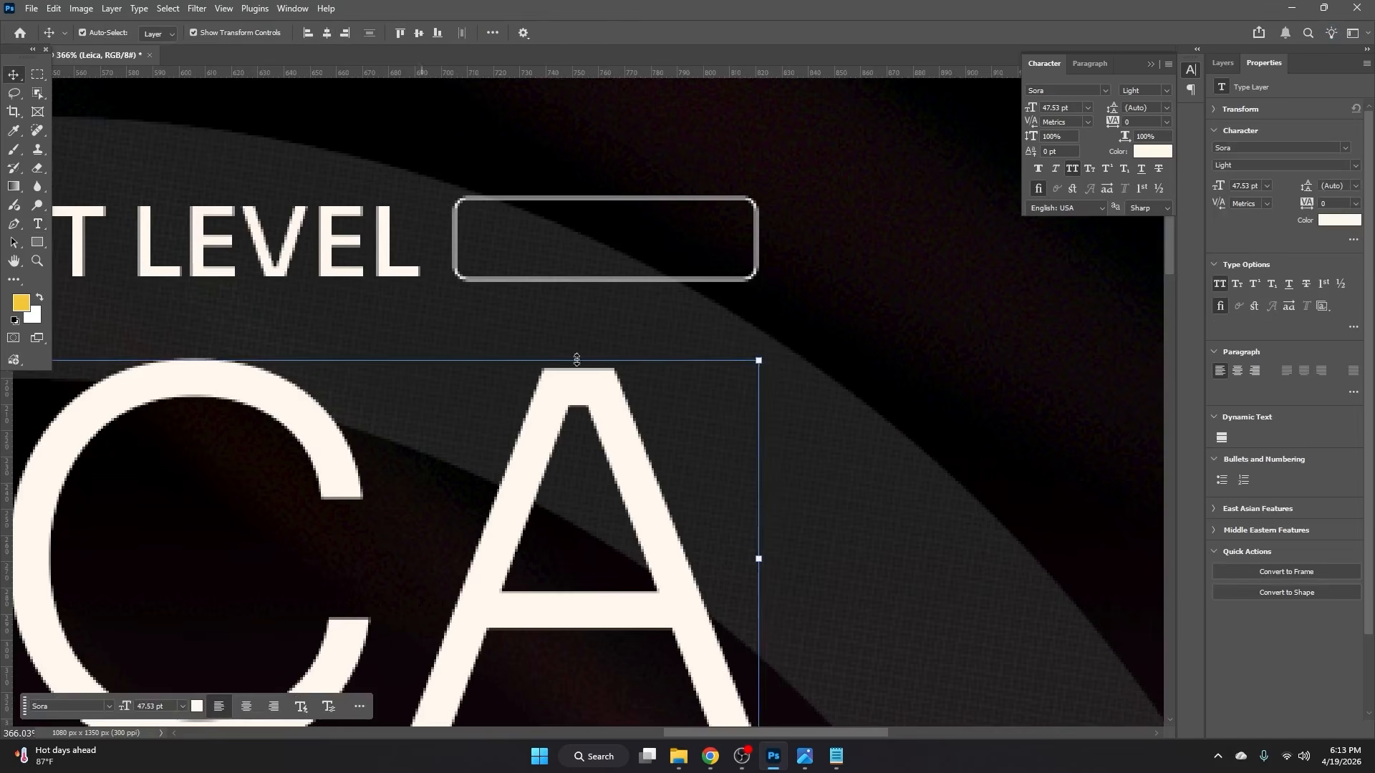
Step: Add a new text layer reading "Ultra" above the small rounded rectangle
scroll(577, 360, down, 1)
key(t)
click(570, 176)
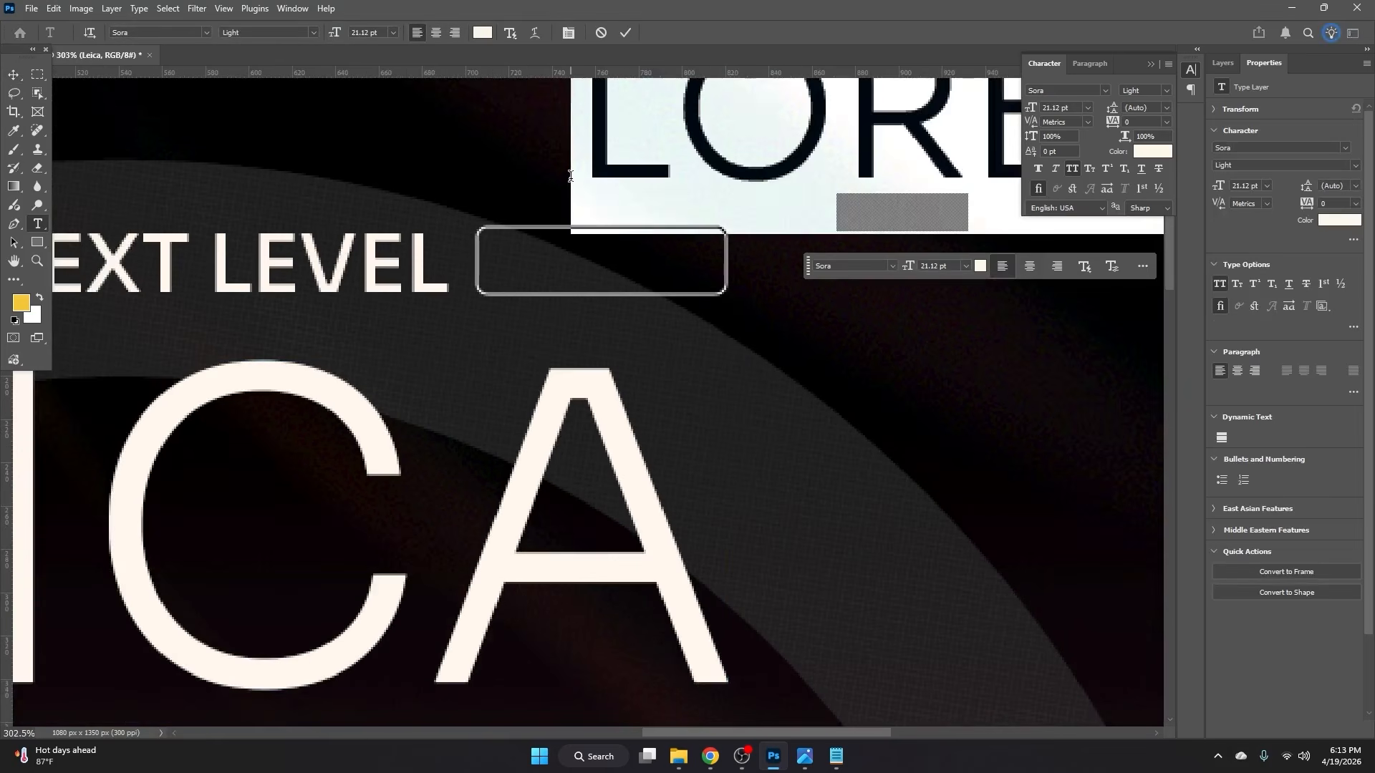
text(ULTR)
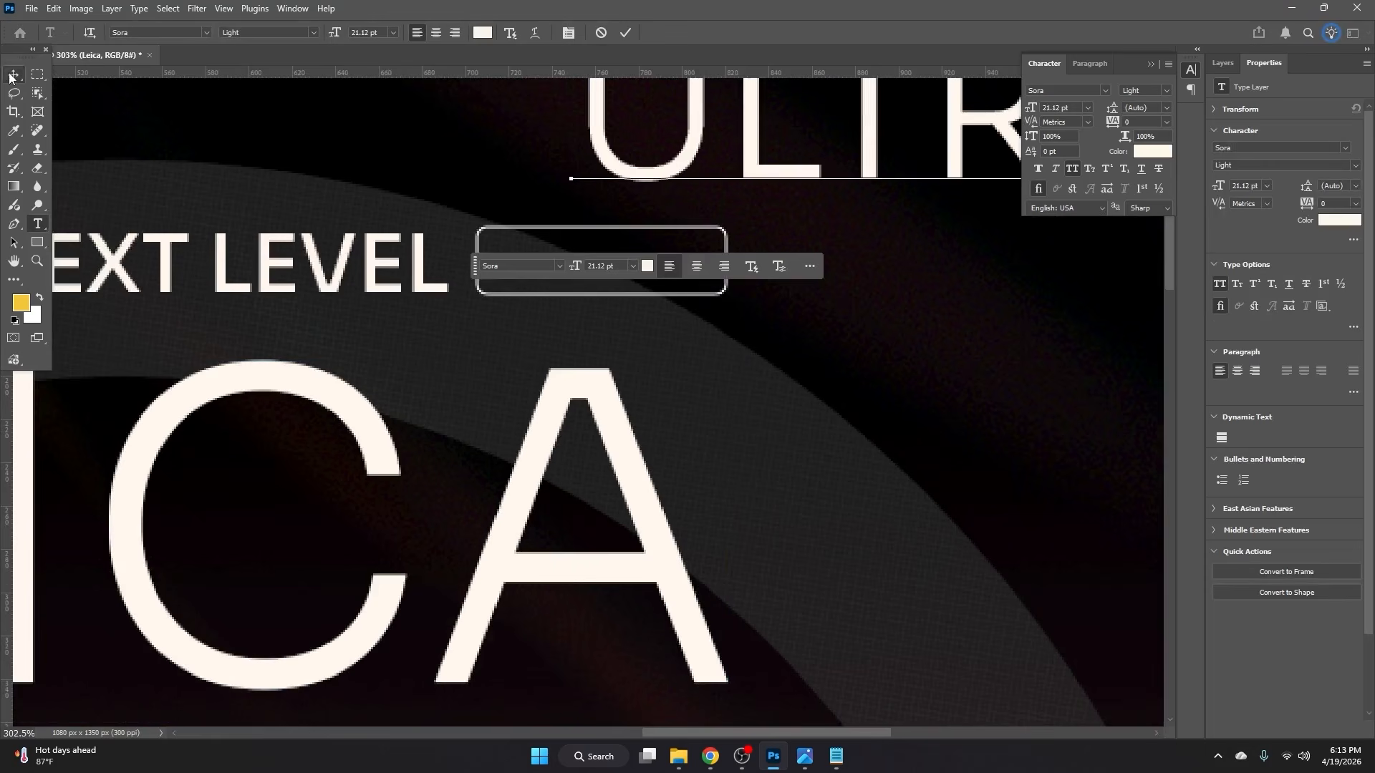
click(14, 75)
Step: Shrink the "Ultra" text to 4.29 pt and place it inside the rounded rectangle
drag(699, 107, 459, 243)
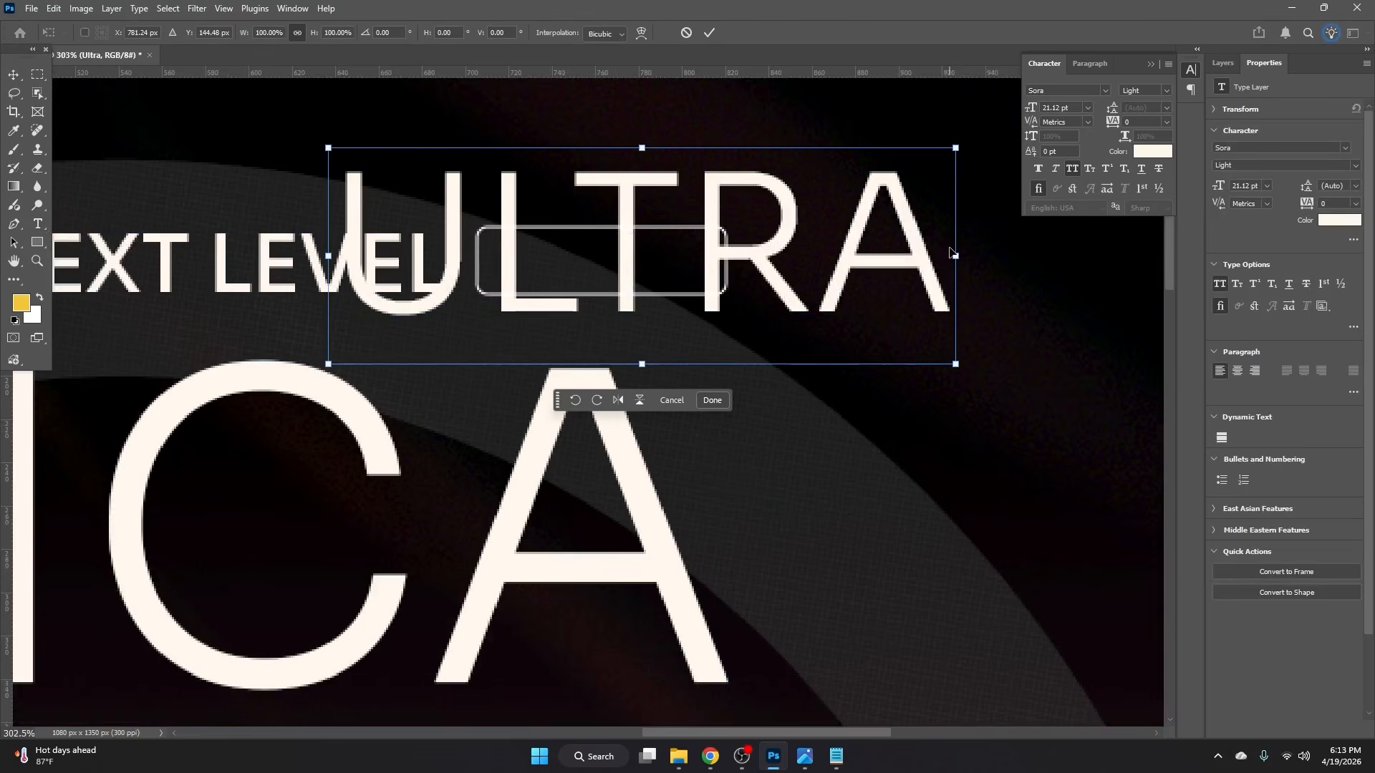
drag(946, 248, 627, 265)
key(Return)
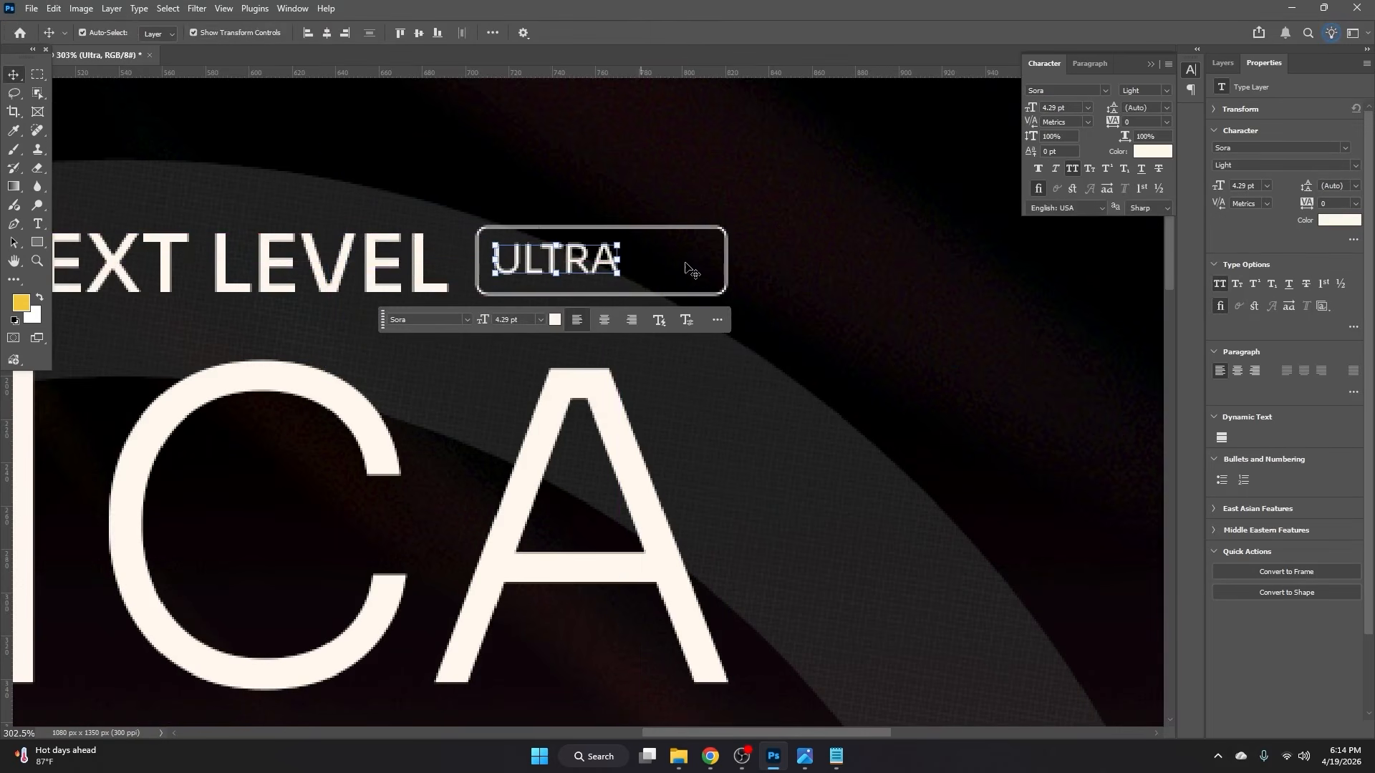
Step: Narrow the rounded rectangle to 62.07% width around "Ultra" and scale the text and frame together to 85.90%
click(726, 260)
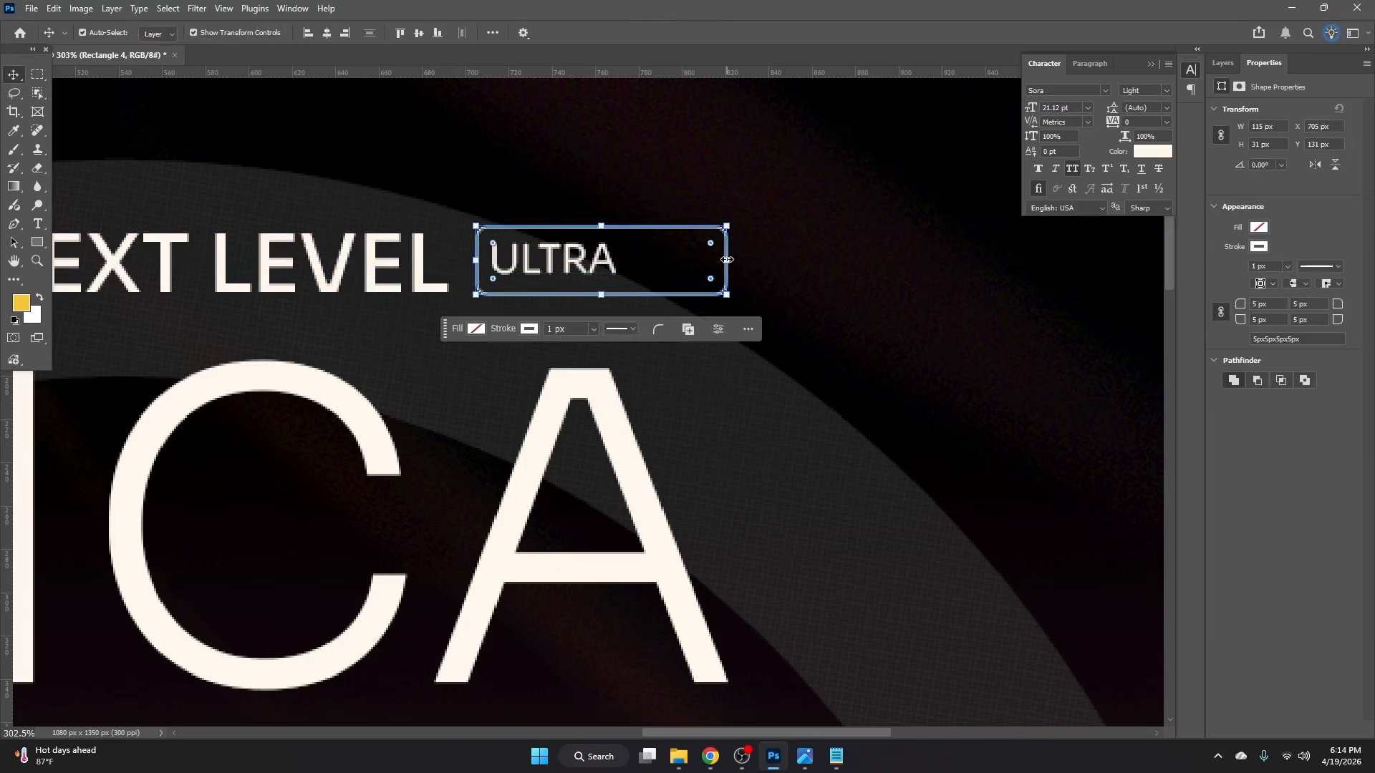
key(ctrl+t)
drag(726, 260, 632, 251)
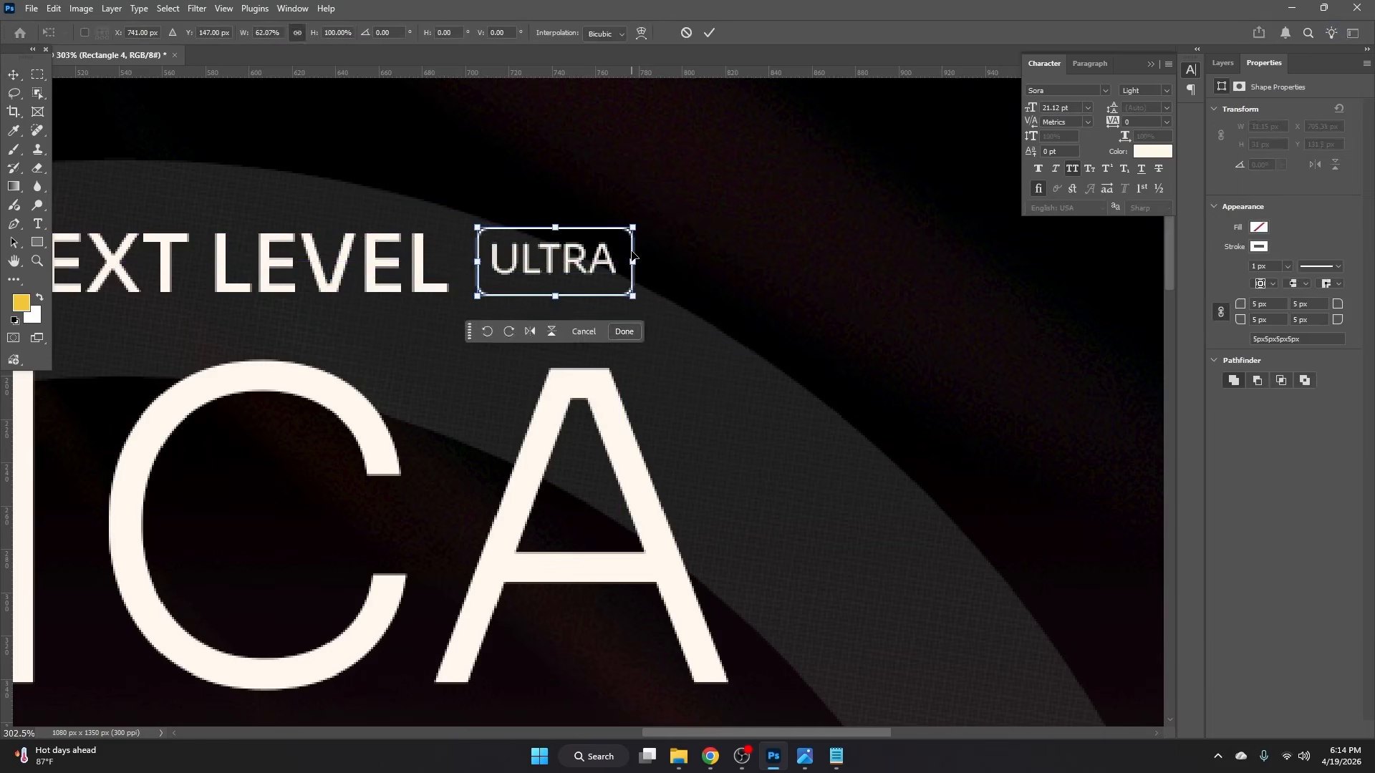
key(Return)
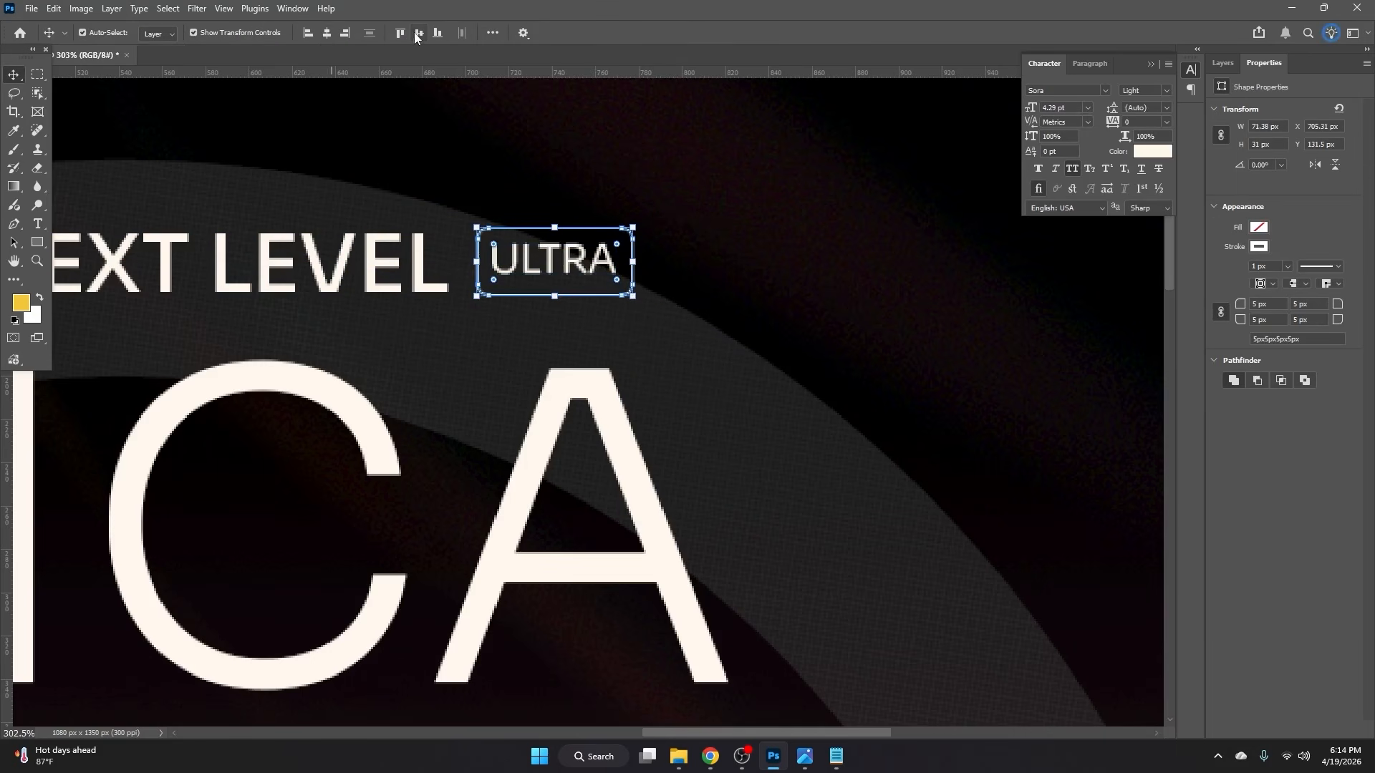
mouse_move(547, 247)
mouse_down()
mouse_move(521, 247)
mouse_move(548, 232)
mouse_up()
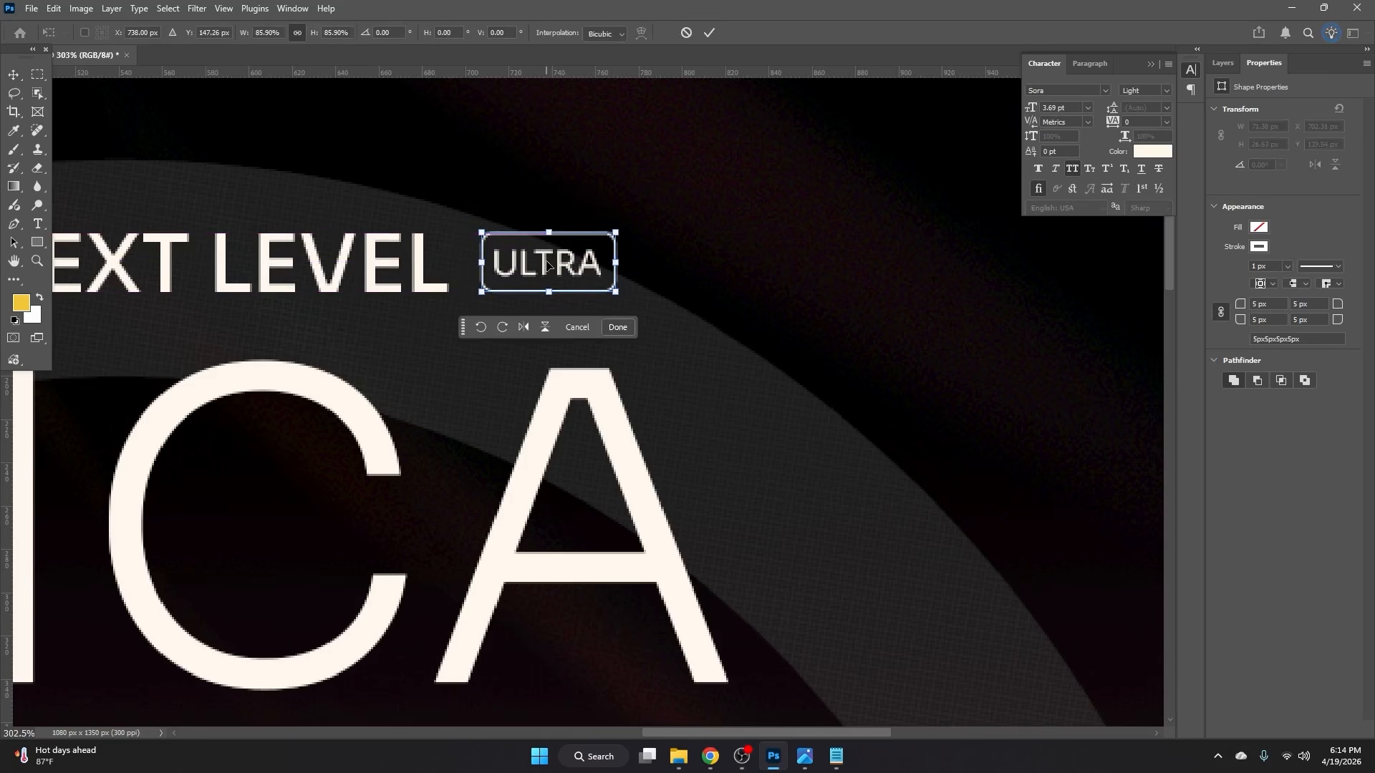
key(Return)
Step: Group "The Next level" text with the "Ultra" badge and centre both the group and "Leica" horizontally on the artboard
shift+click(408, 273)
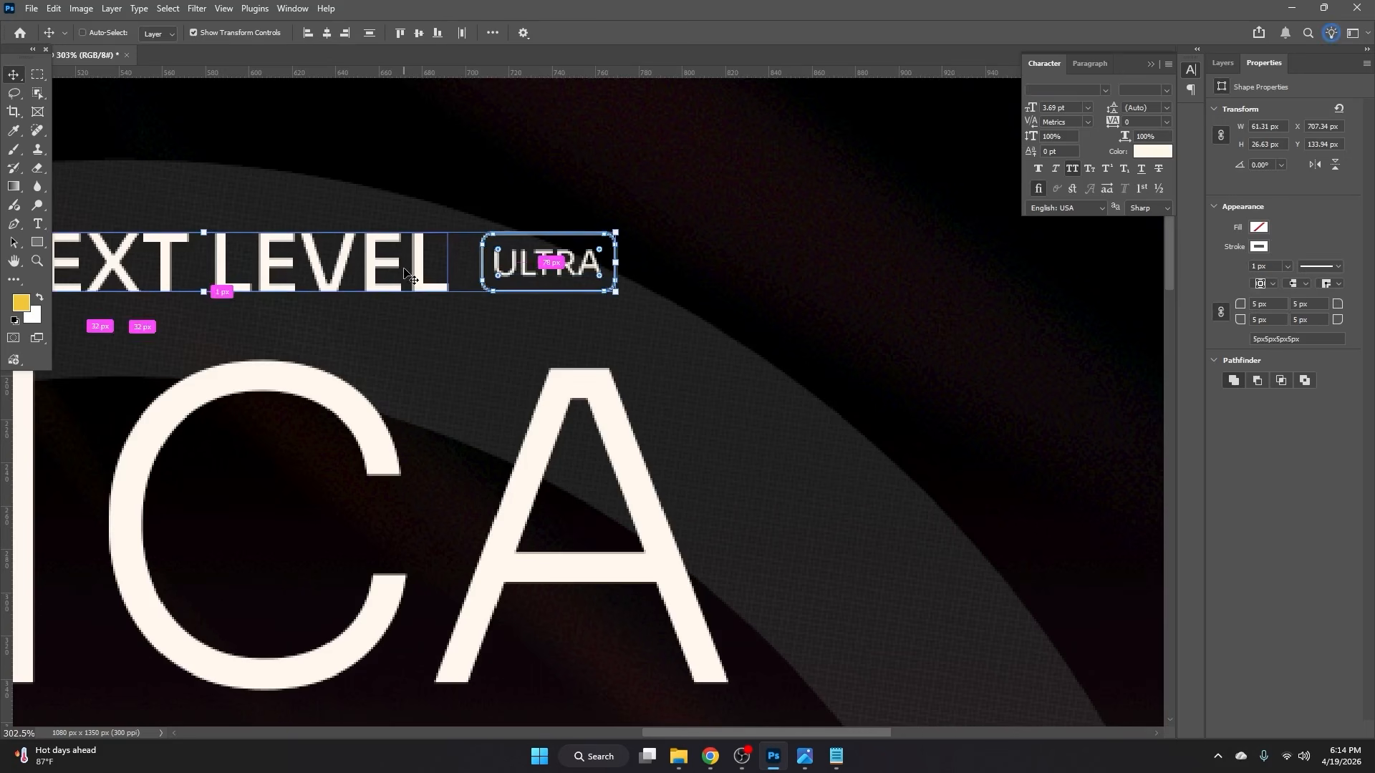
key(ctrl+g)
click(333, 33)
scroll(644, 287, down, 6)
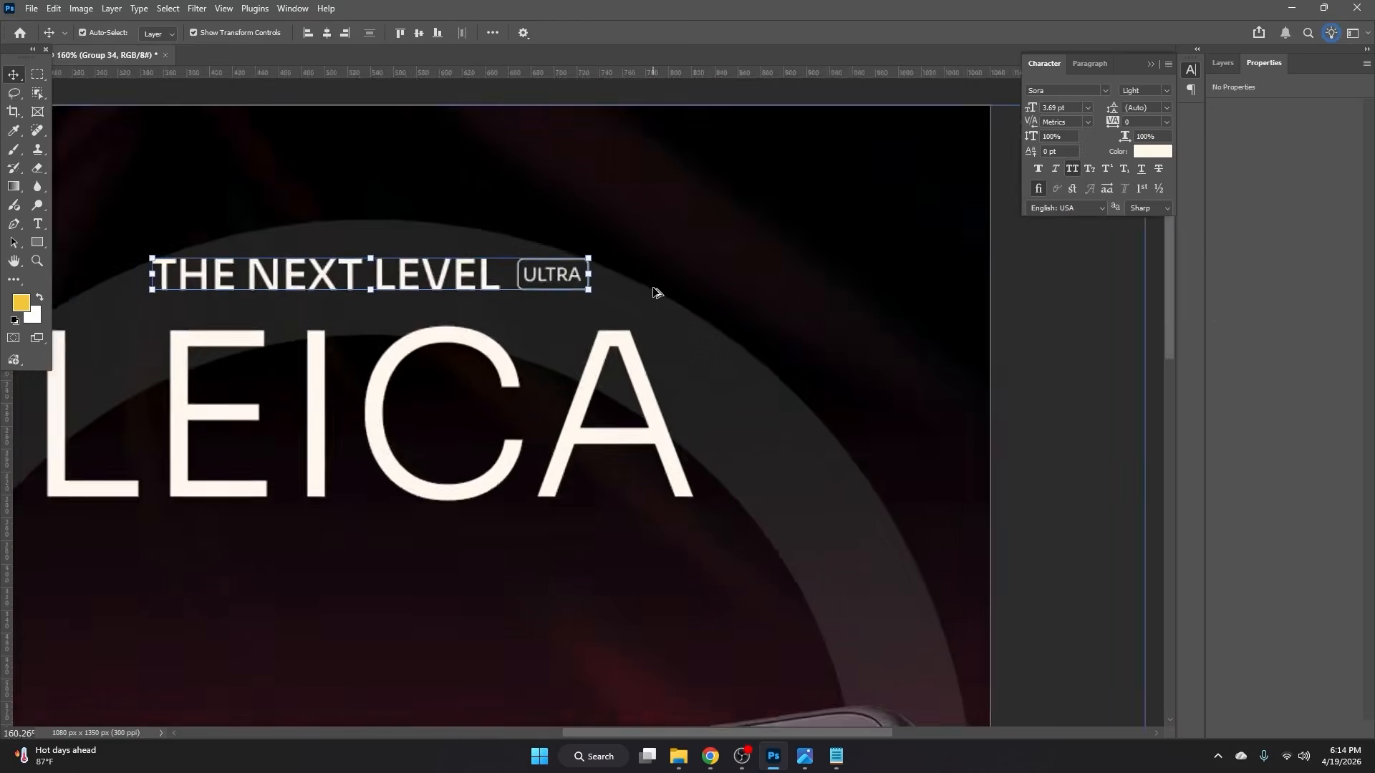
click(600, 286)
click(327, 33)
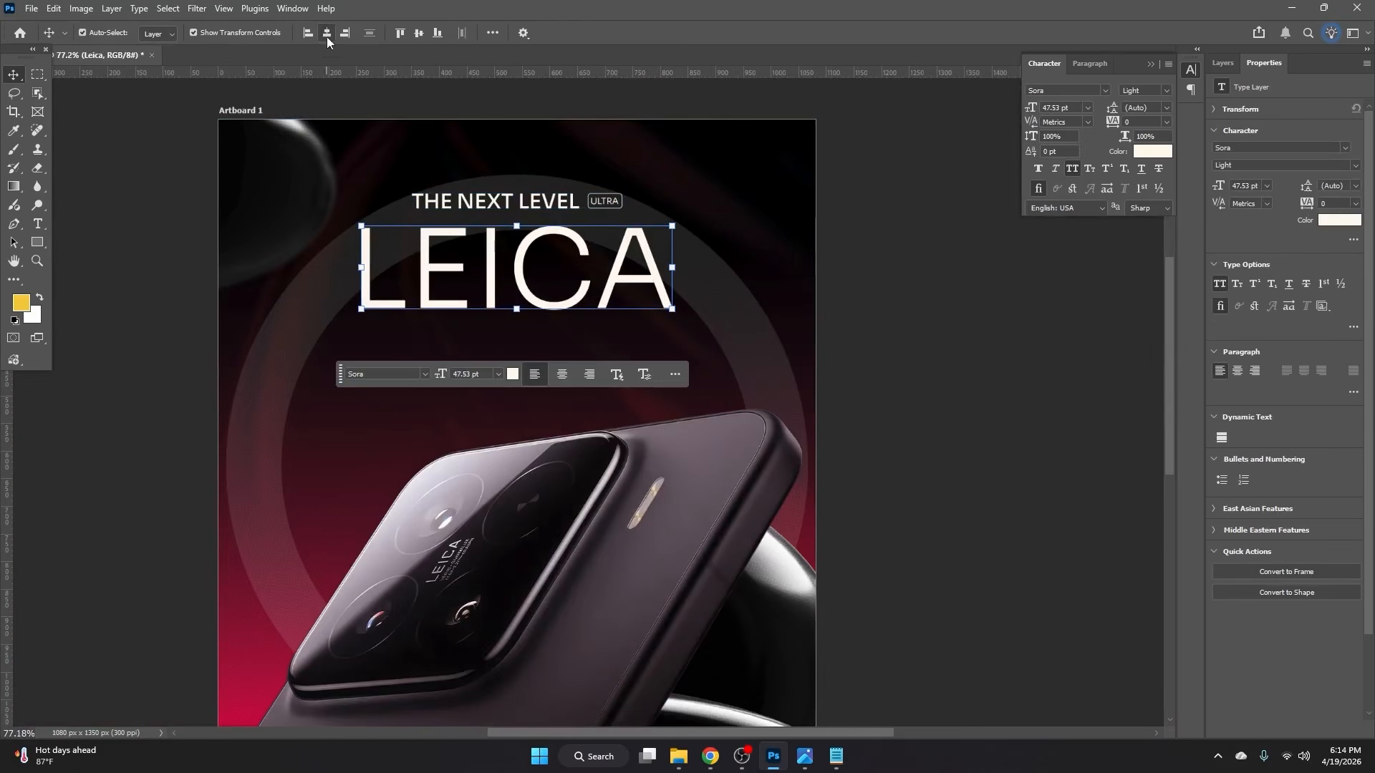
click(887, 344)
drag(887, 344, 919, 320)
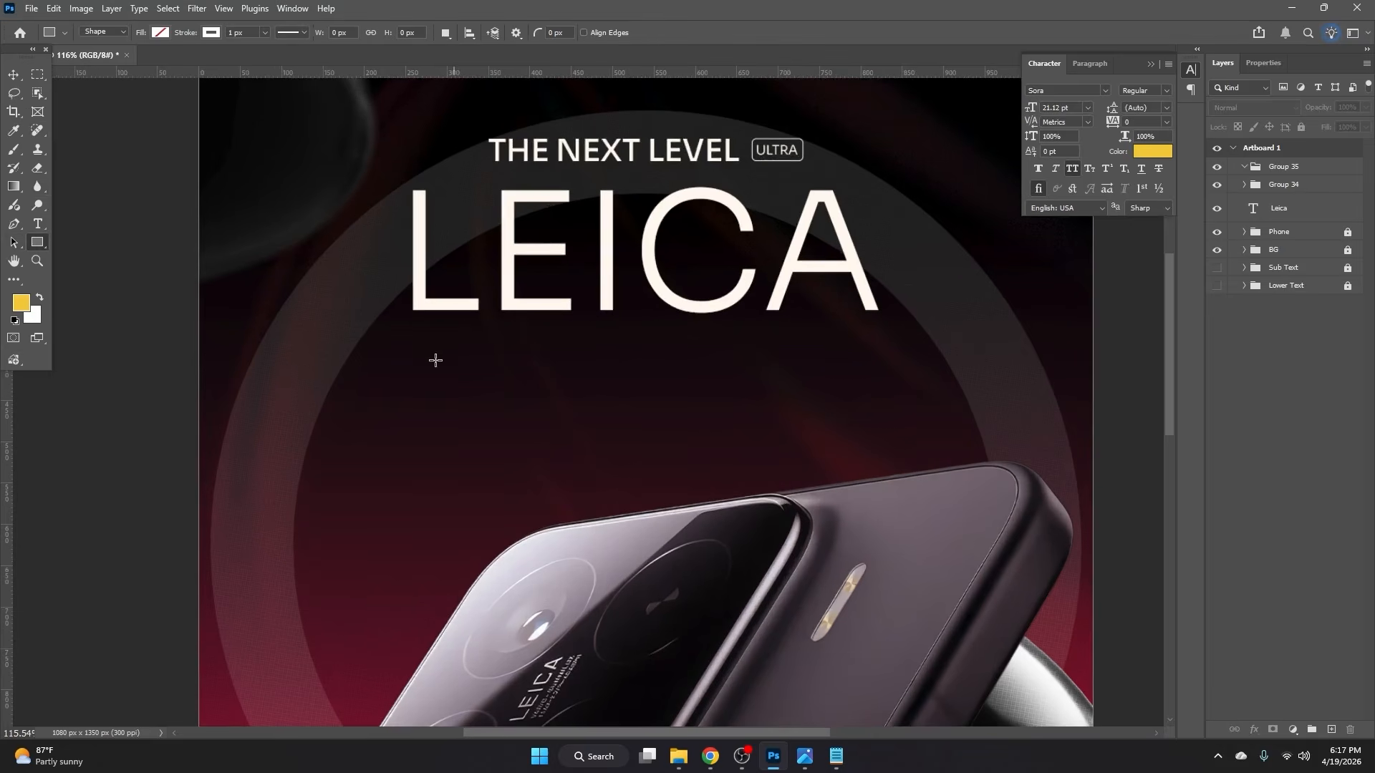
Step: Draw an unfilled pill shape with a 1 px white outline below the first letters of "Leica", aligned with its left edge
drag(408, 353, 542, 373)
scroll(550, 371, up, 2)
key(v)
click(721, 367)
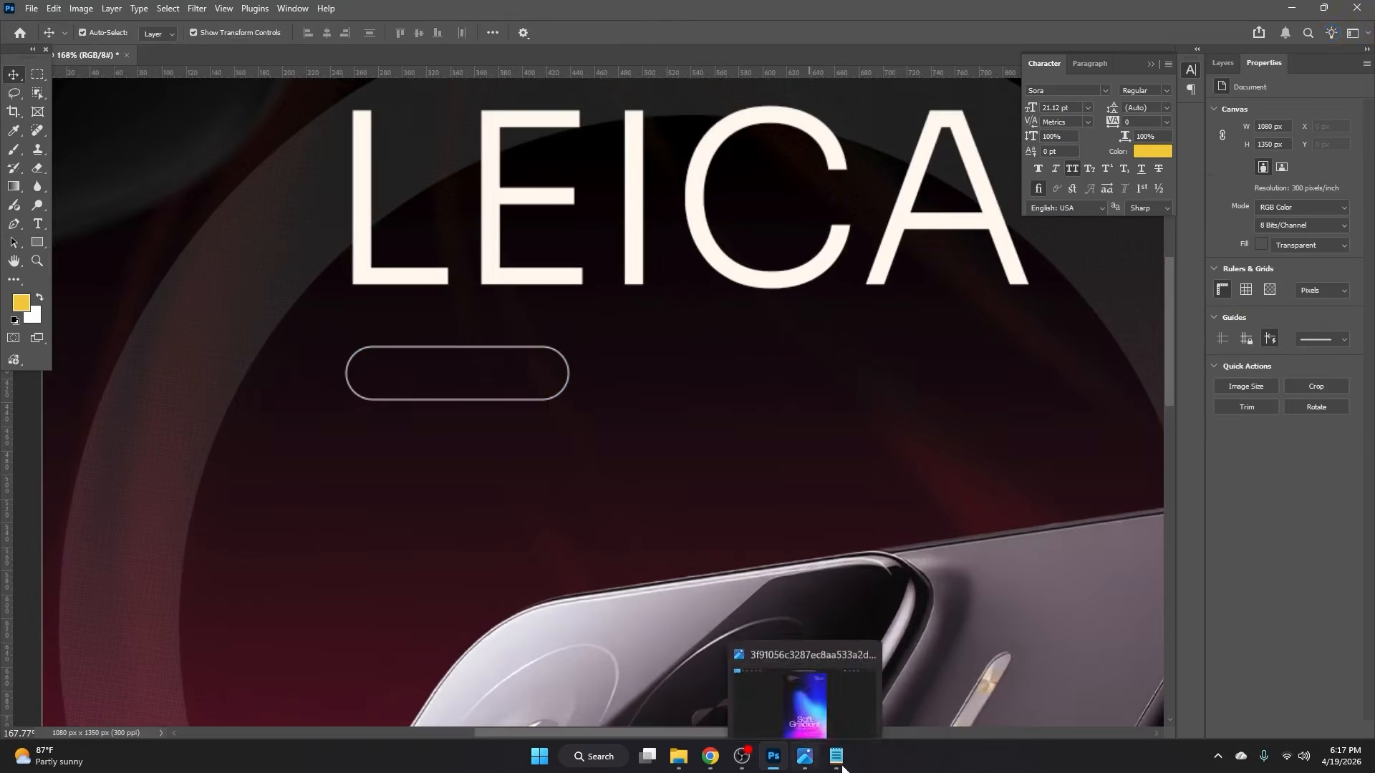
Step: Switch to Notepad and copy the line "Durable Body" from the poster copy
click(838, 758)
drag(845, 177, 914, 176)
key(ctrl+c)
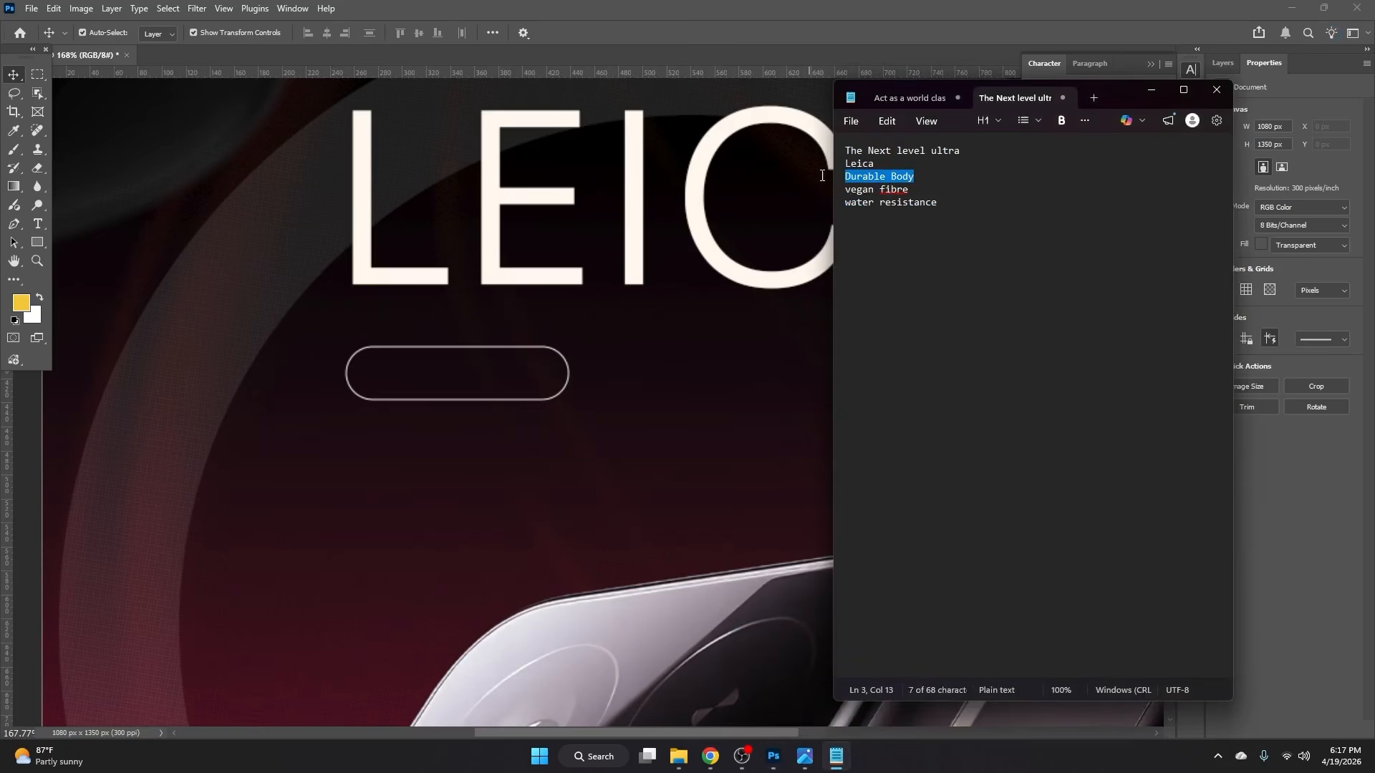
Step: Return to Photoshop and paste "Durable Body" as a new text layer below the pill shape
key(alt+Tab)
key(t)
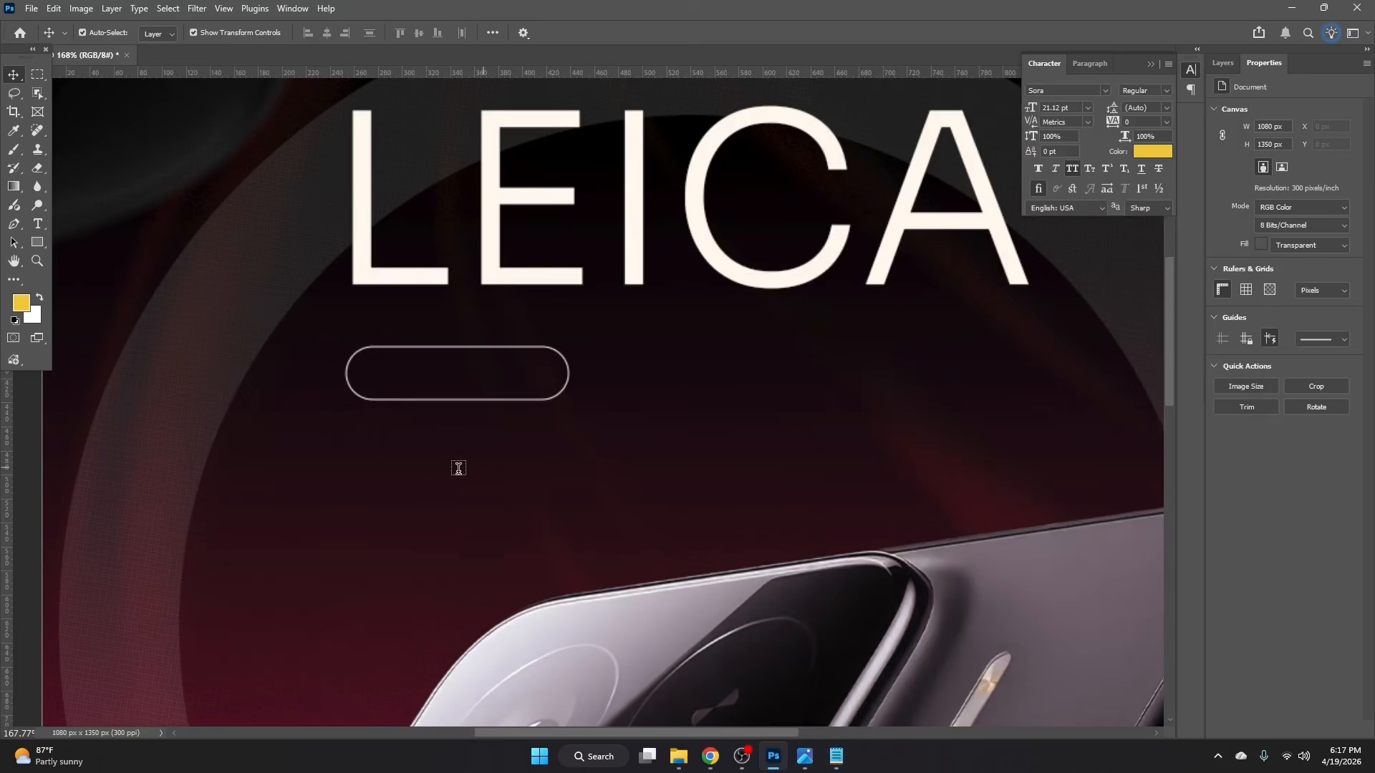
click(459, 470)
key(ctrl+v)
click(13, 74)
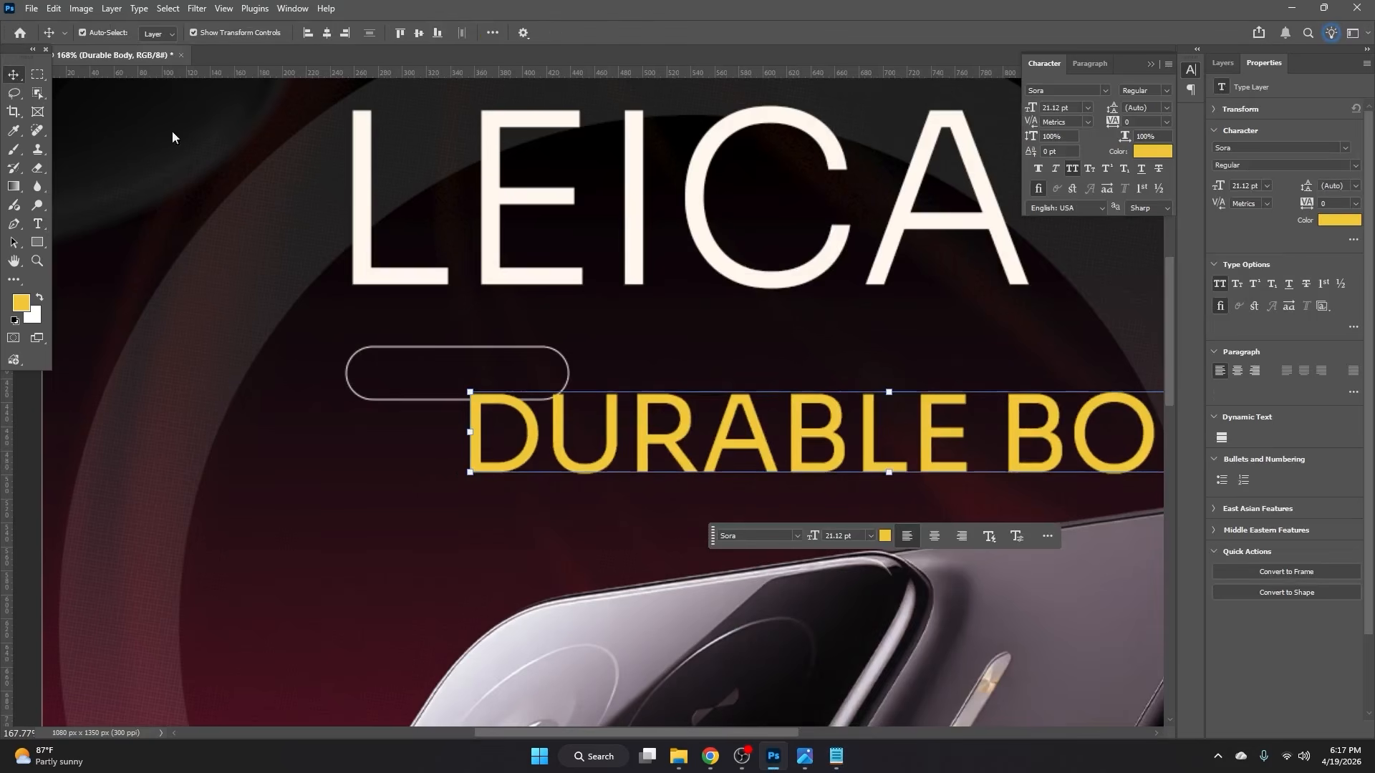
Step: Recolour the "Durable Body" text to the off-white #fff8ed sampled from the "Leica" heading
click(1141, 152)
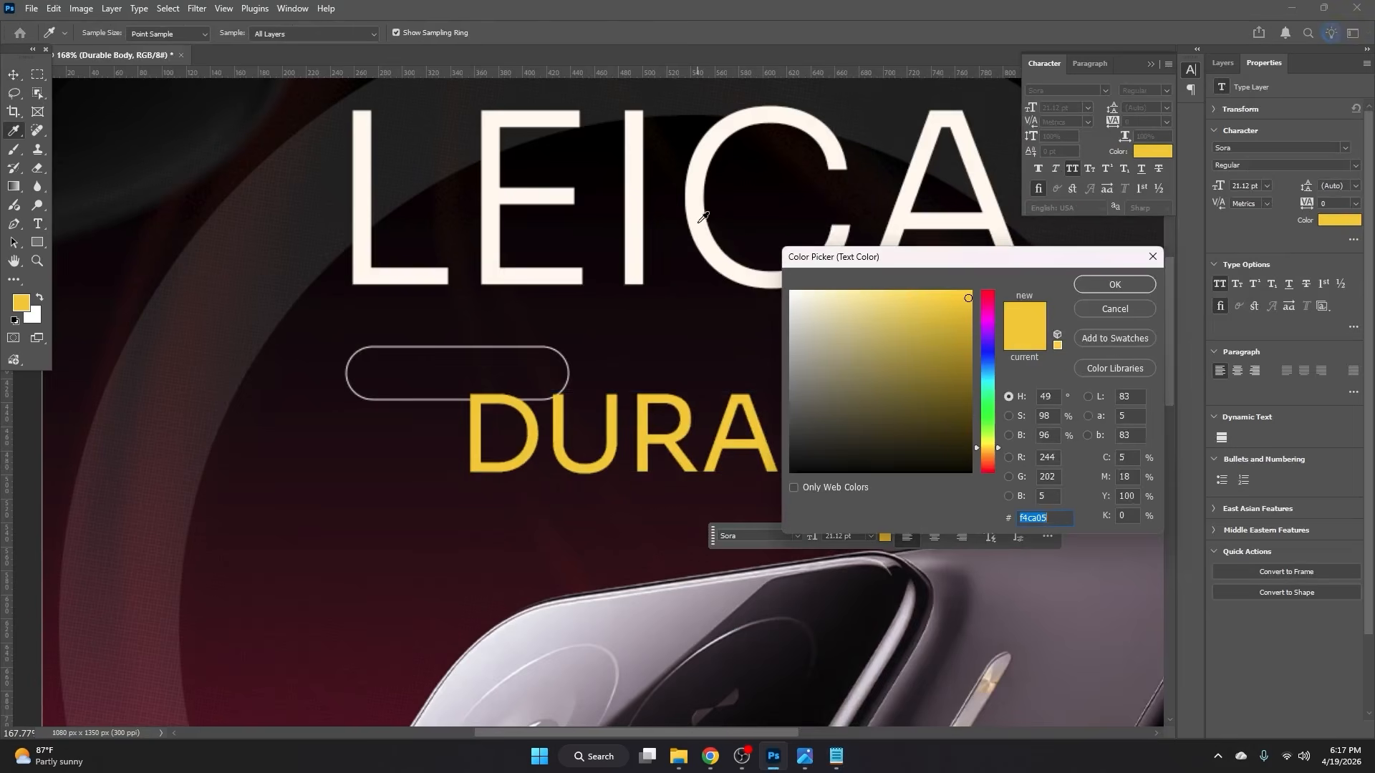
click(687, 285)
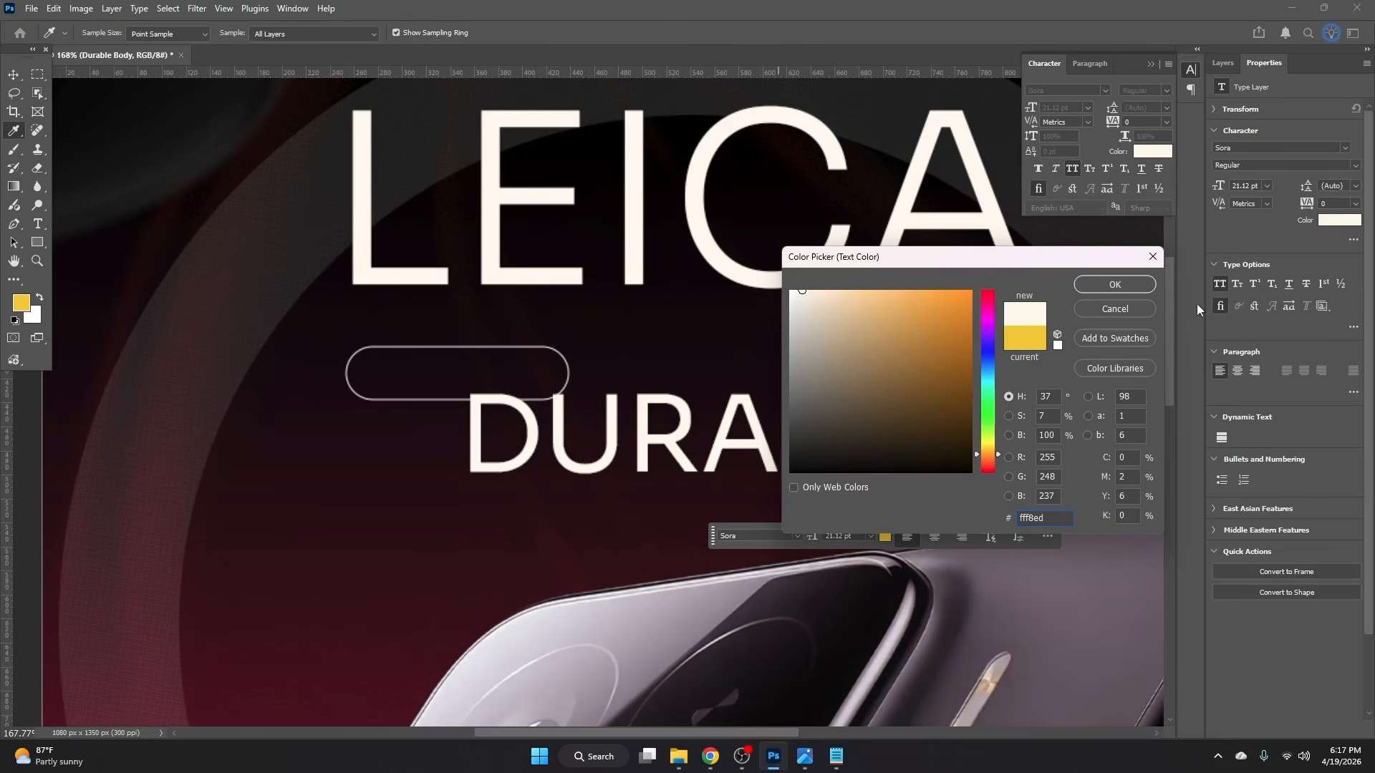
click(1119, 286)
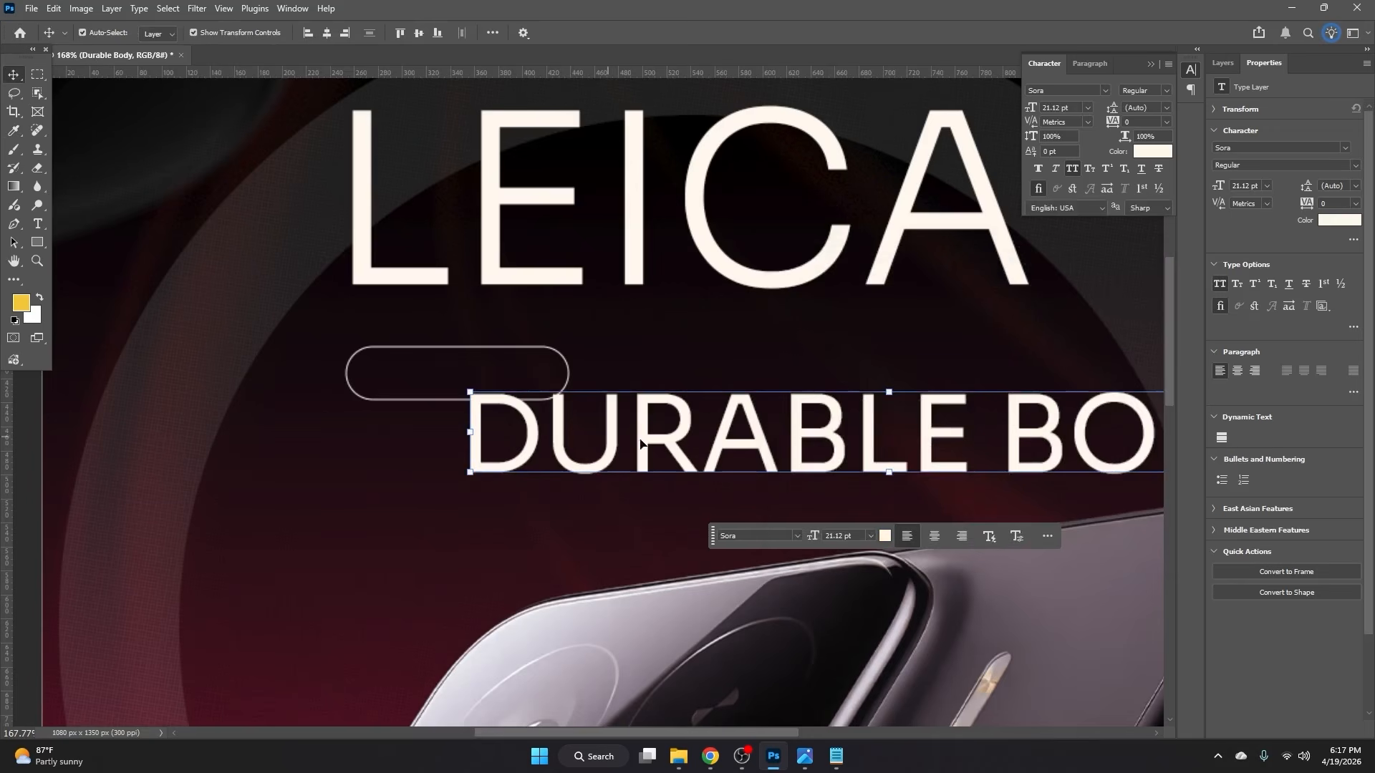
Step: Scale the "Durable Body" text down until it is slightly narrower than the pill and place it below the pill
drag(641, 444, 497, 489)
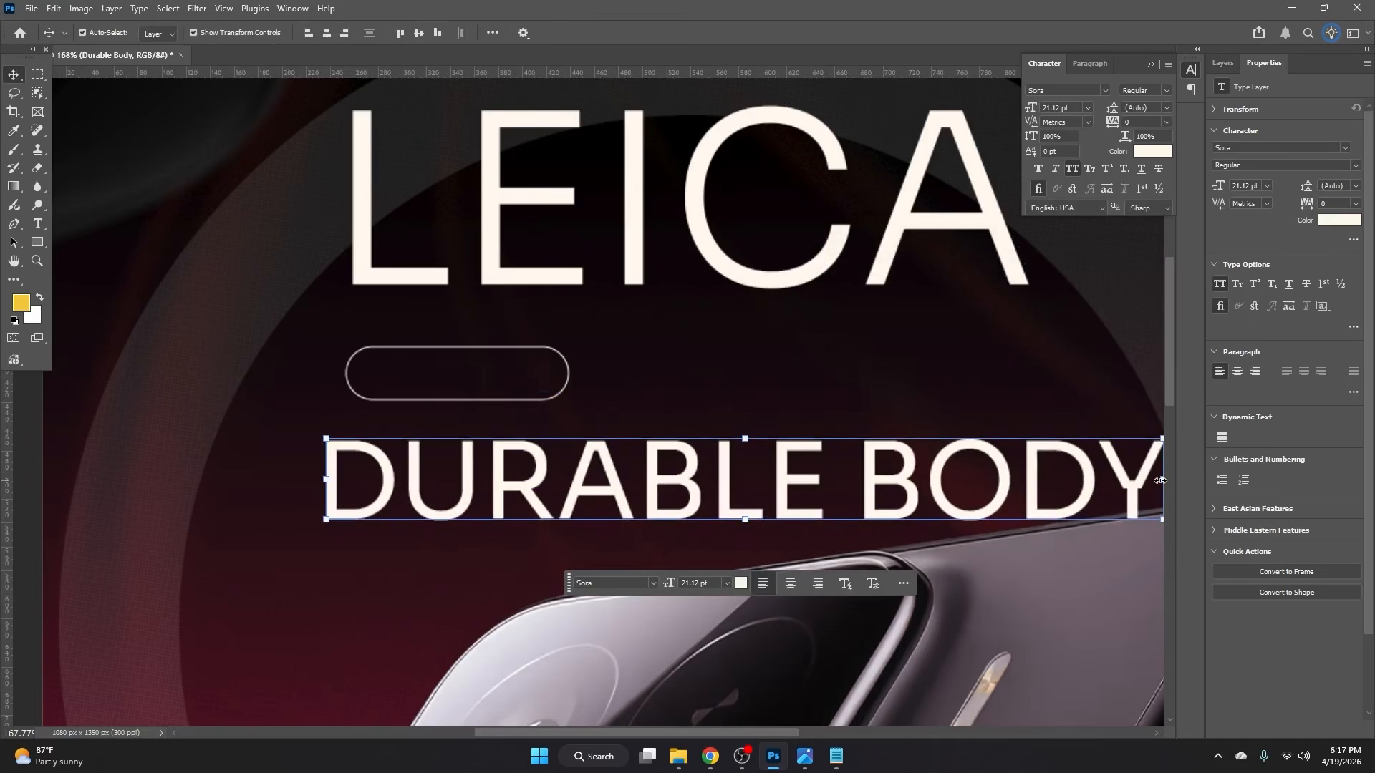
click(1160, 480)
drag(315, 487, 882, 488)
drag(906, 492, 452, 507)
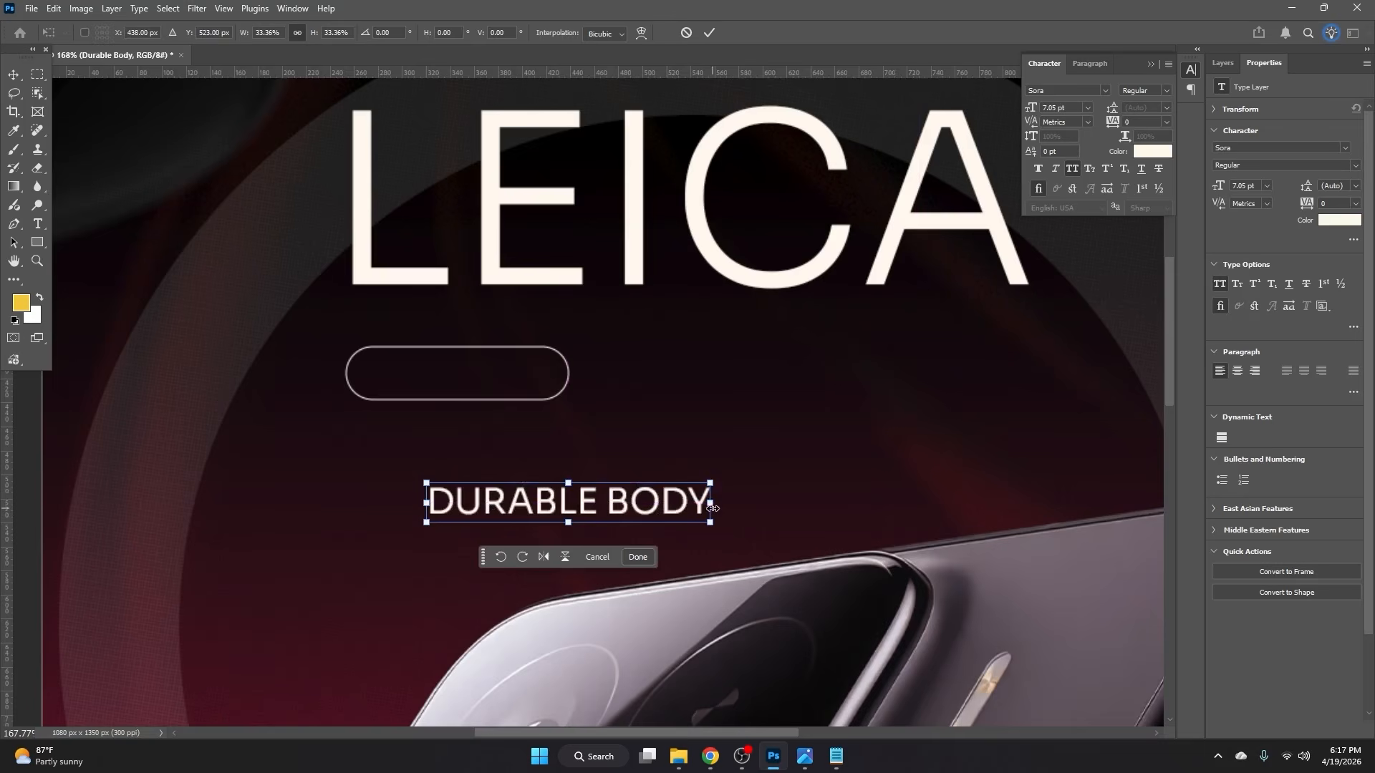
drag(712, 508, 628, 504)
key(Return)
click(611, 445)
Step: Draw a circle about 11 px in diameter inside the starting end of the pill shape
right_click(37, 242)
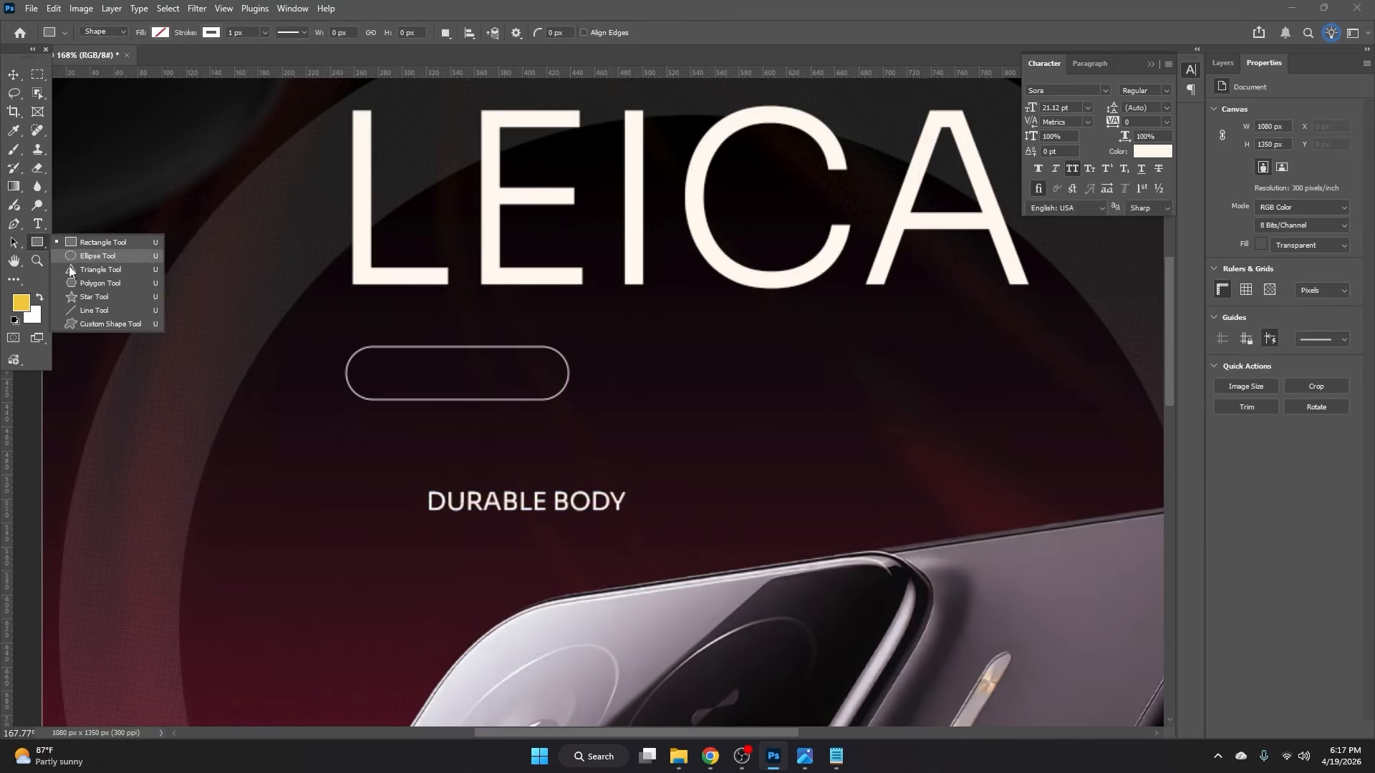
click(93, 257)
scroll(347, 365, up, 3)
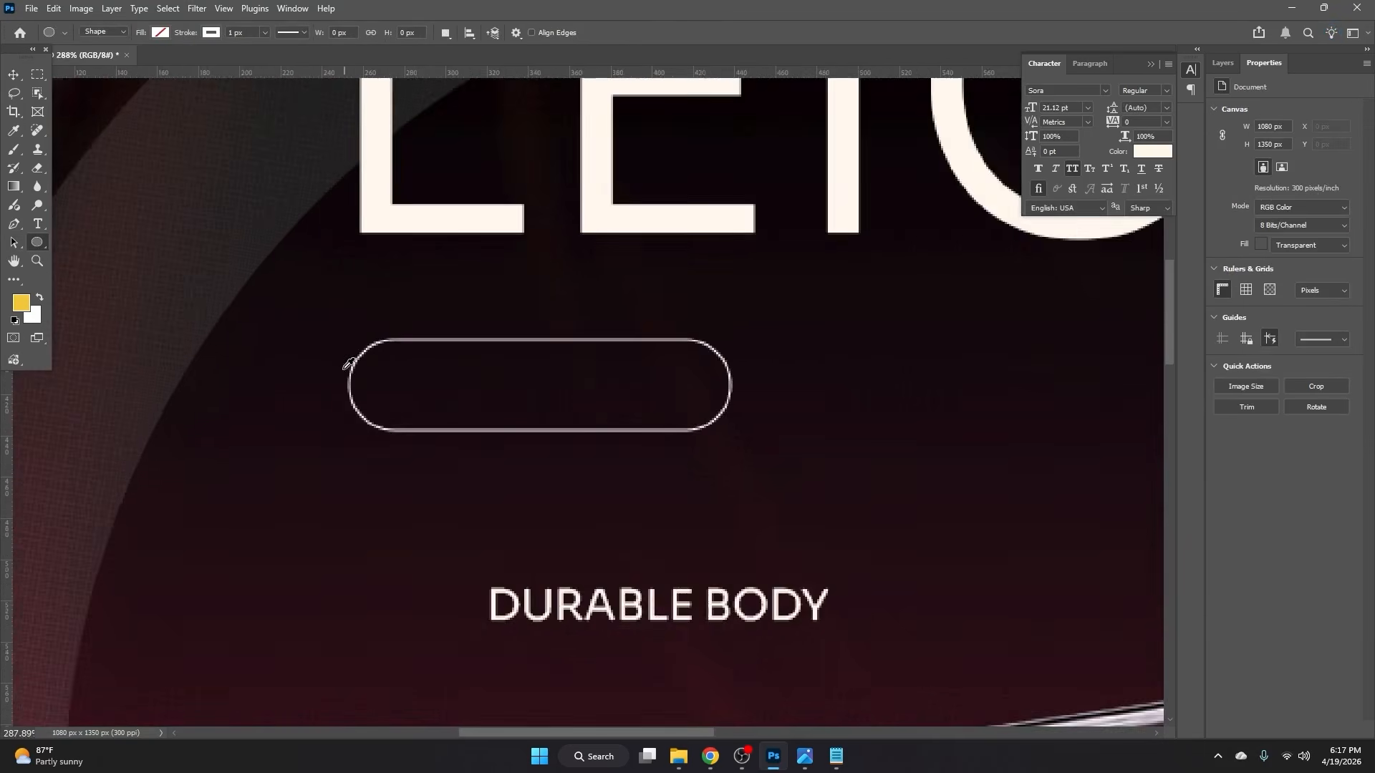
scroll(347, 365, up, 2)
drag(378, 371, 408, 399)
Step: Remove the small circle's stroke and fill it with the recently used off-white
click(1259, 248)
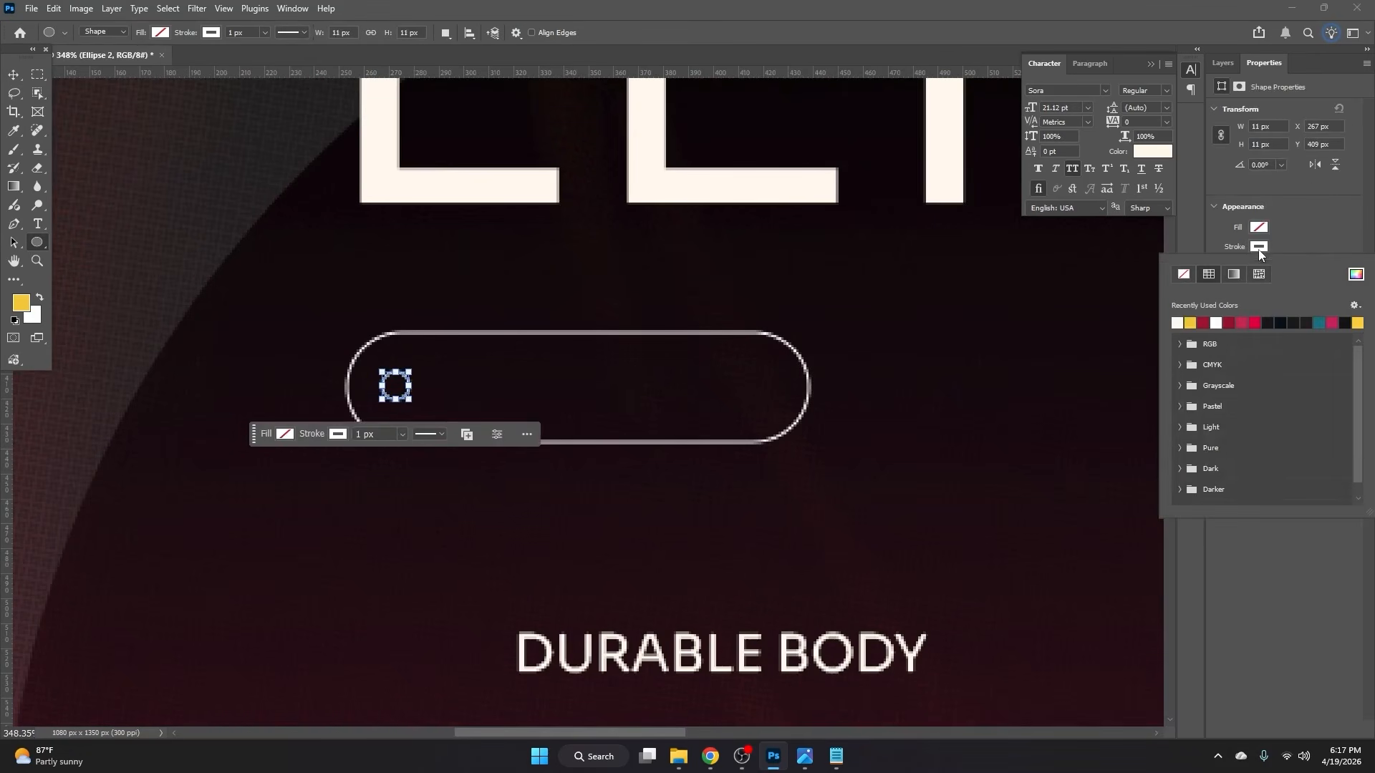
click(1181, 276)
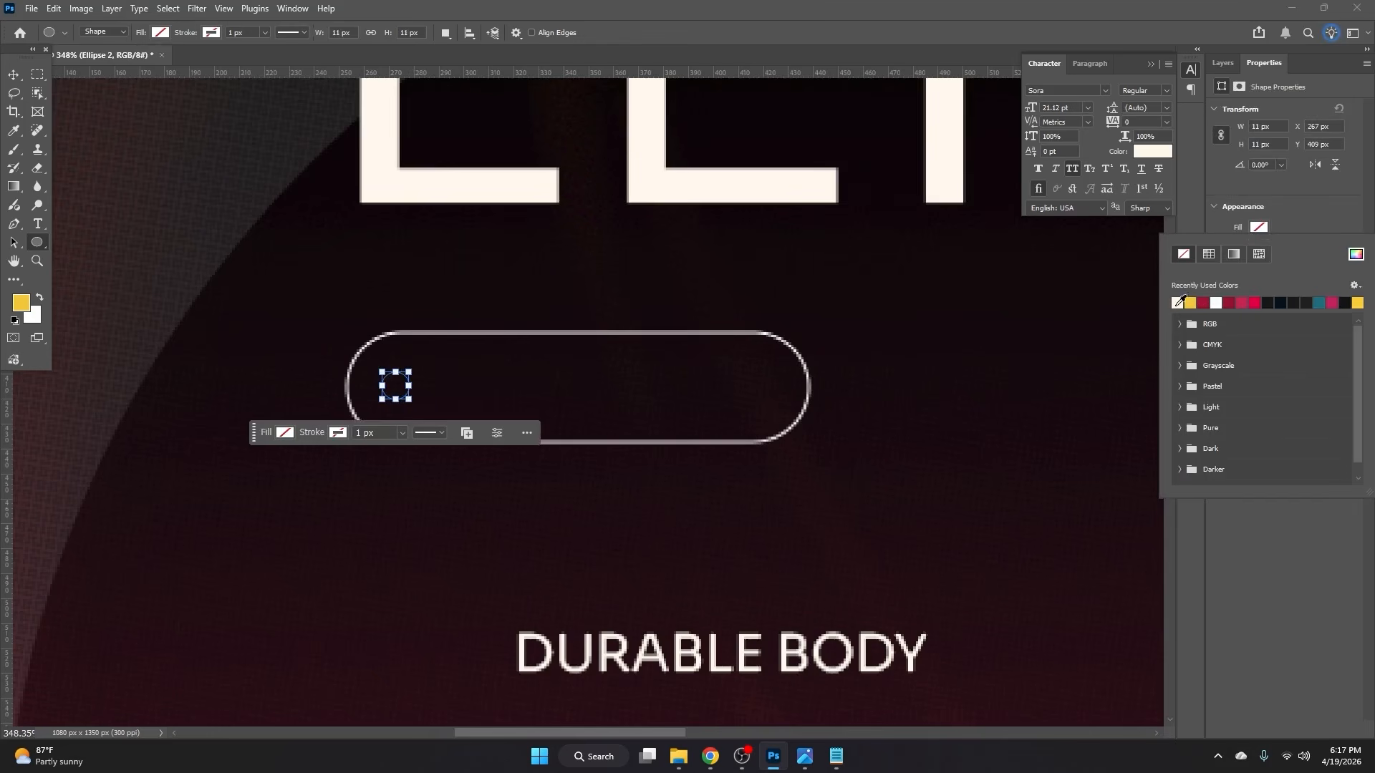
click(1178, 302)
click(705, 285)
key(v)
click(341, 312)
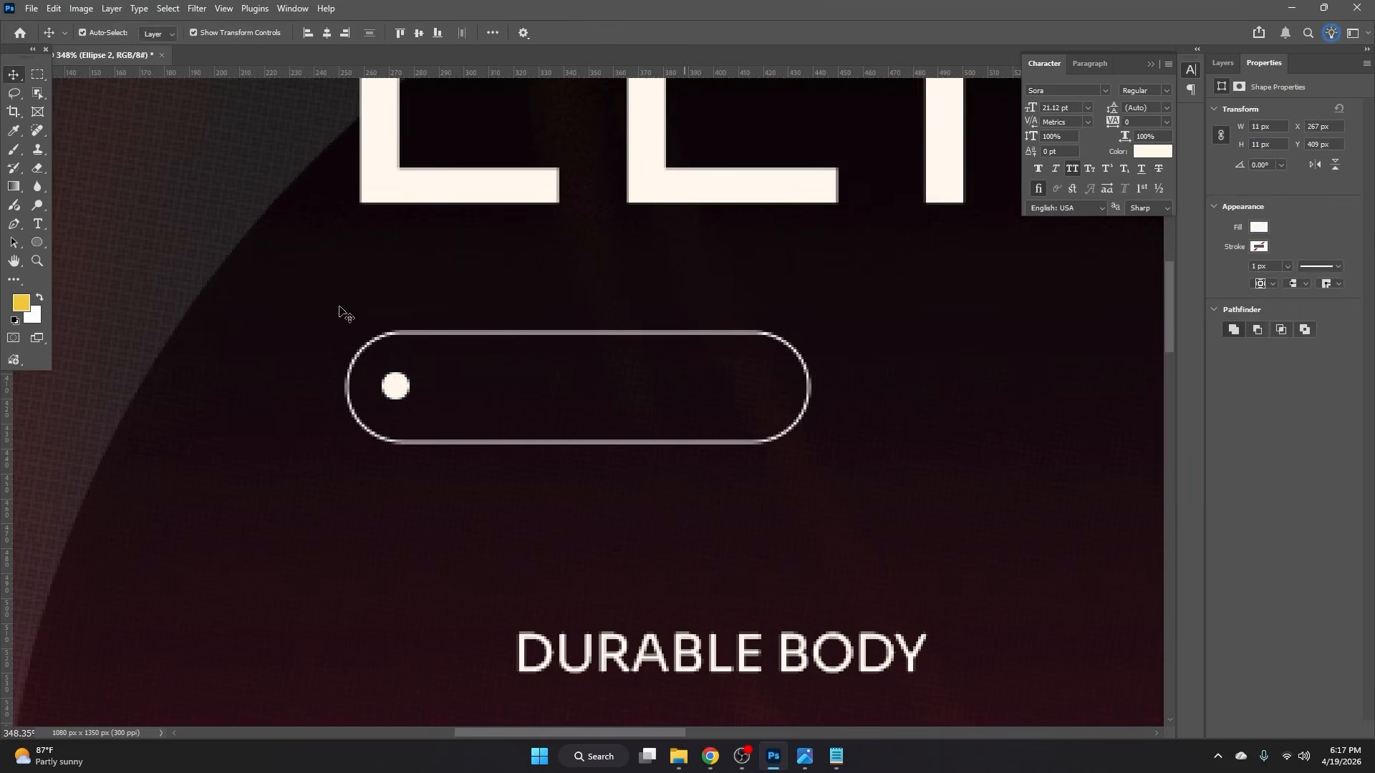
Step: Align the small circle and the pill outline to the same vertical centre
click(1220, 63)
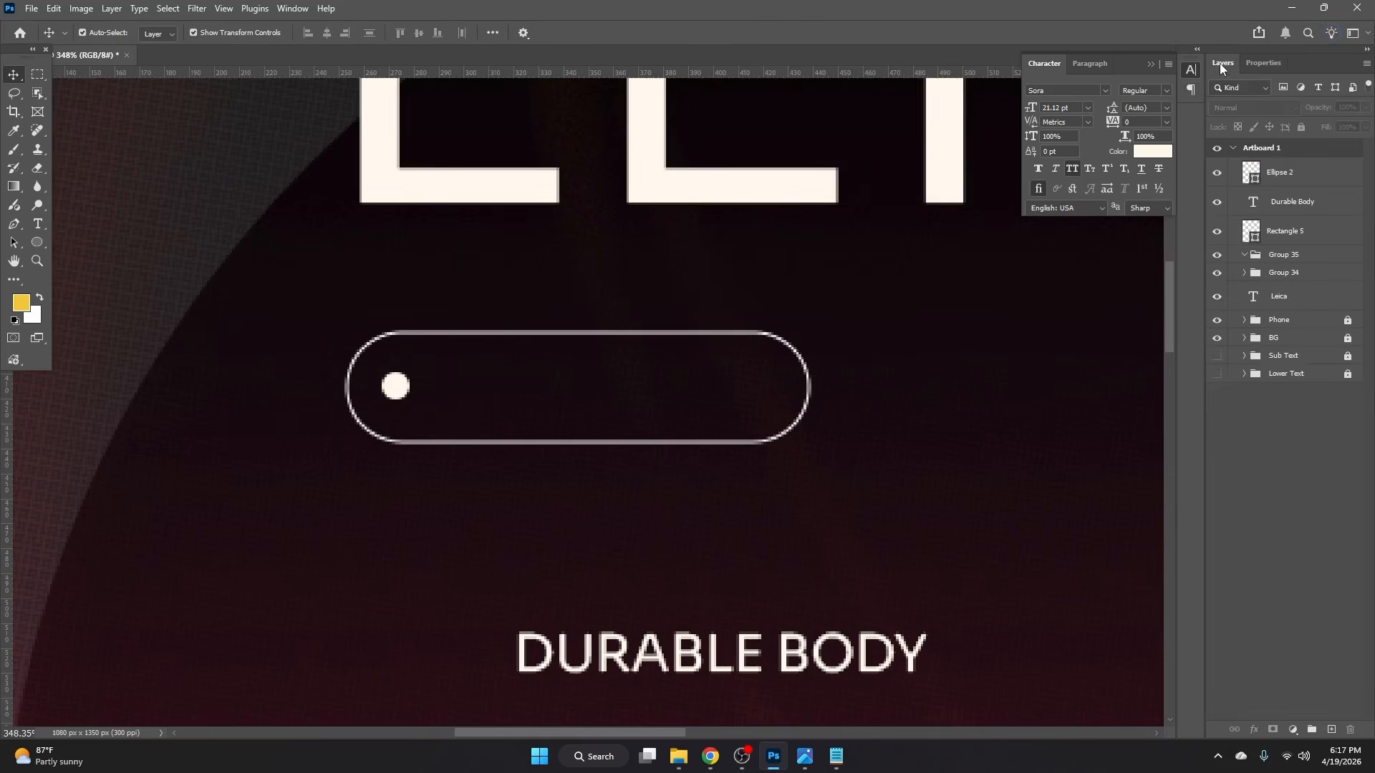
drag(331, 322, 468, 467)
click(419, 33)
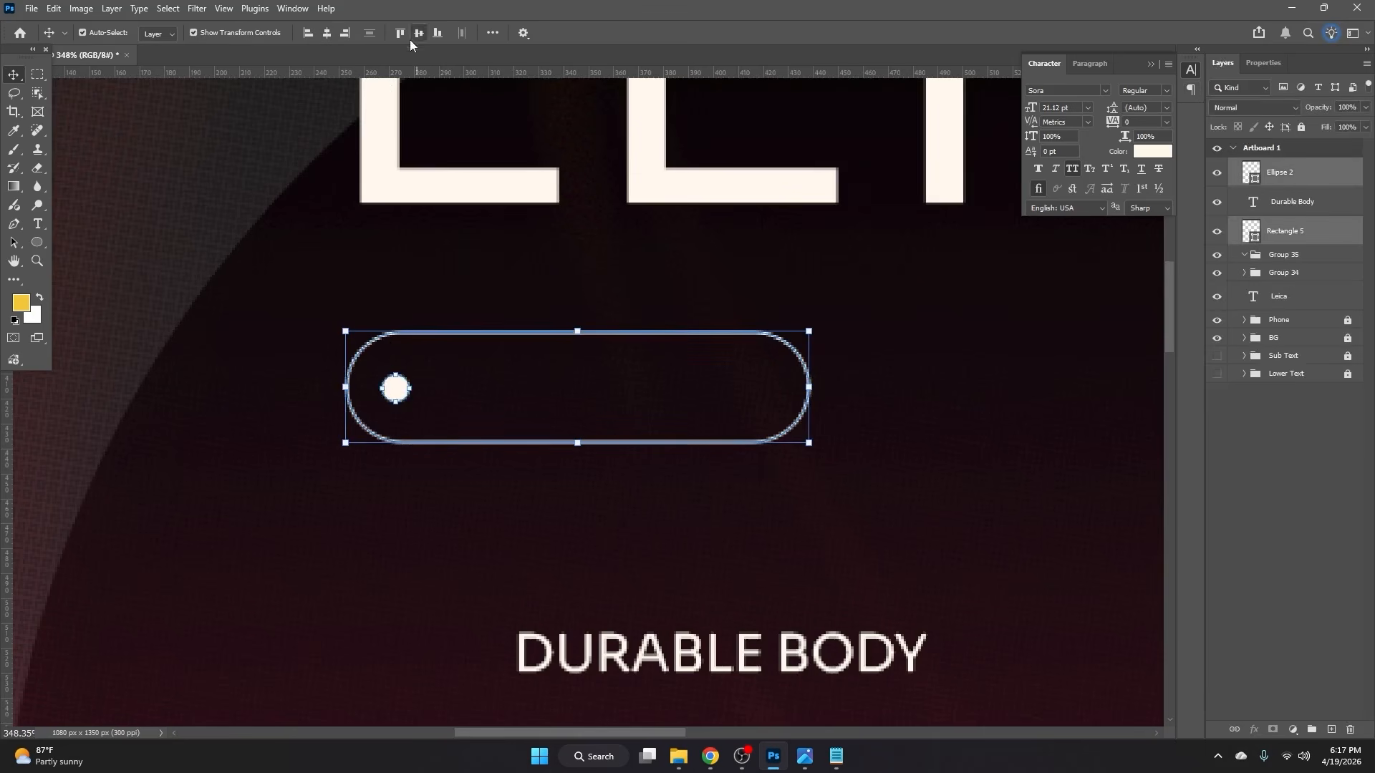
click(270, 386)
Step: Move the "Durable Body" text into the pill beside the circle and scale it down to about 4.13 pt
drag(617, 629, 538, 363)
drag(847, 387, 780, 379)
key(Return)
click(885, 361)
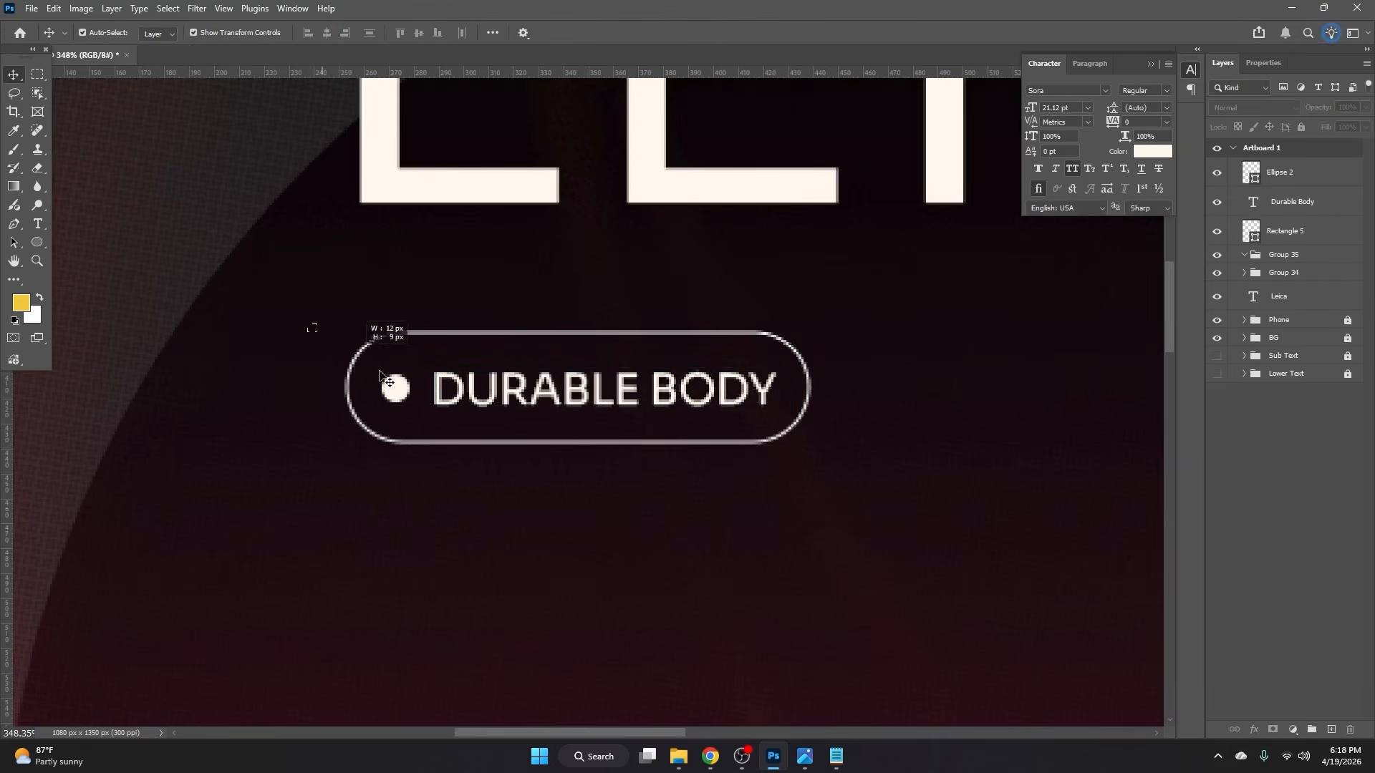
Step: Duplicate the complete "Durable Body" label twice to form a row of three evenly spaced labels under "Leica"
drag(314, 326, 793, 388)
scroll(401, 383, down, 3)
scroll(640, 427, down, 3)
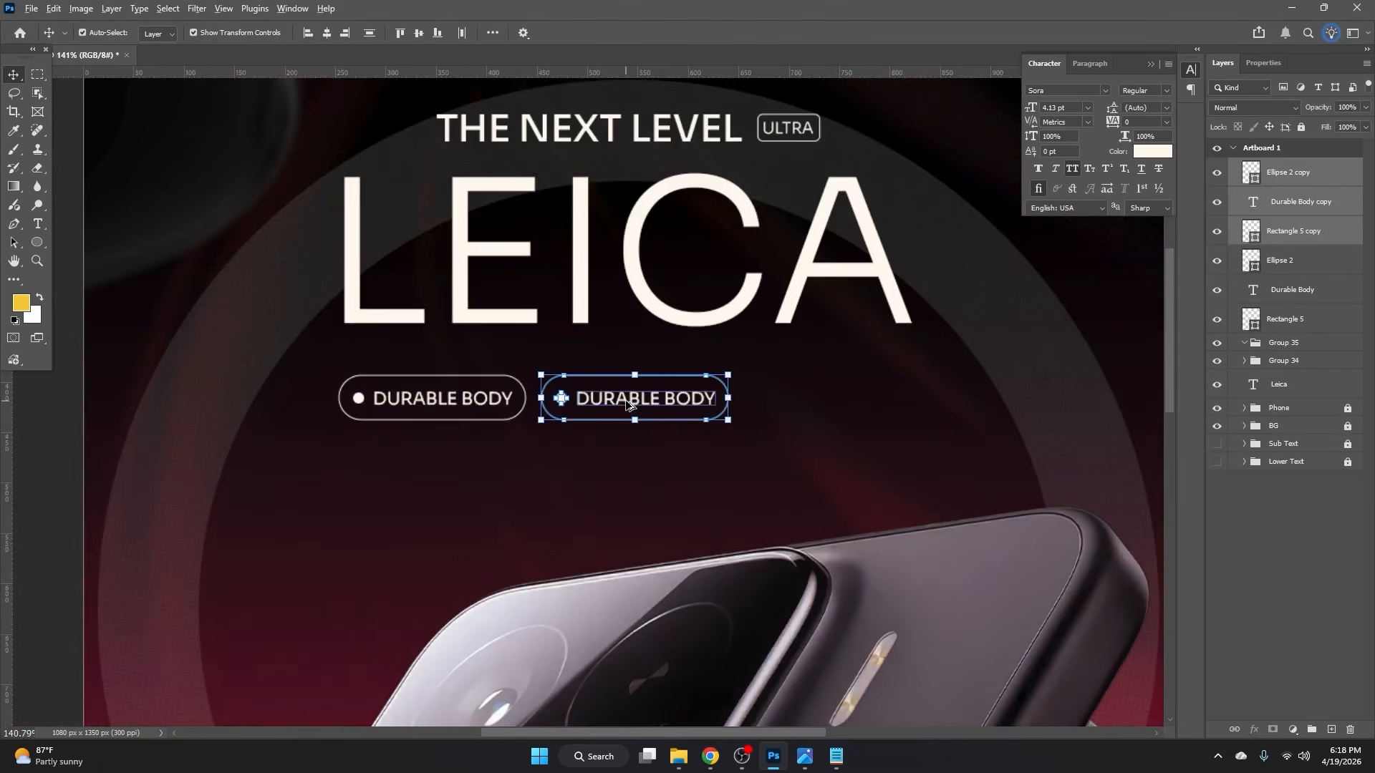
drag(629, 409, 832, 405)
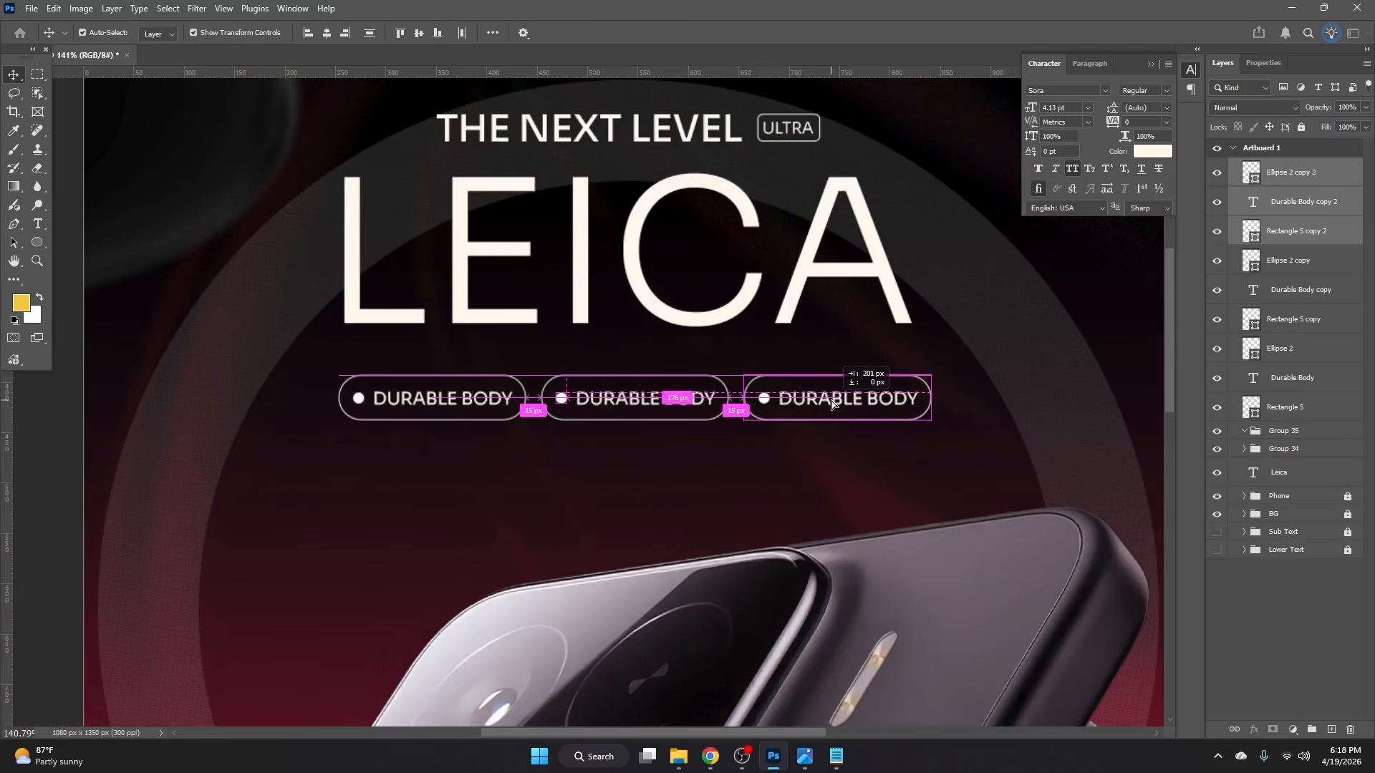
drag(831, 401, 831, 401)
click(796, 509)
Step: Copy "vegan fibre" from the poster copy in Notepad and replace the middle label's text with it in Photoshop
click(837, 770)
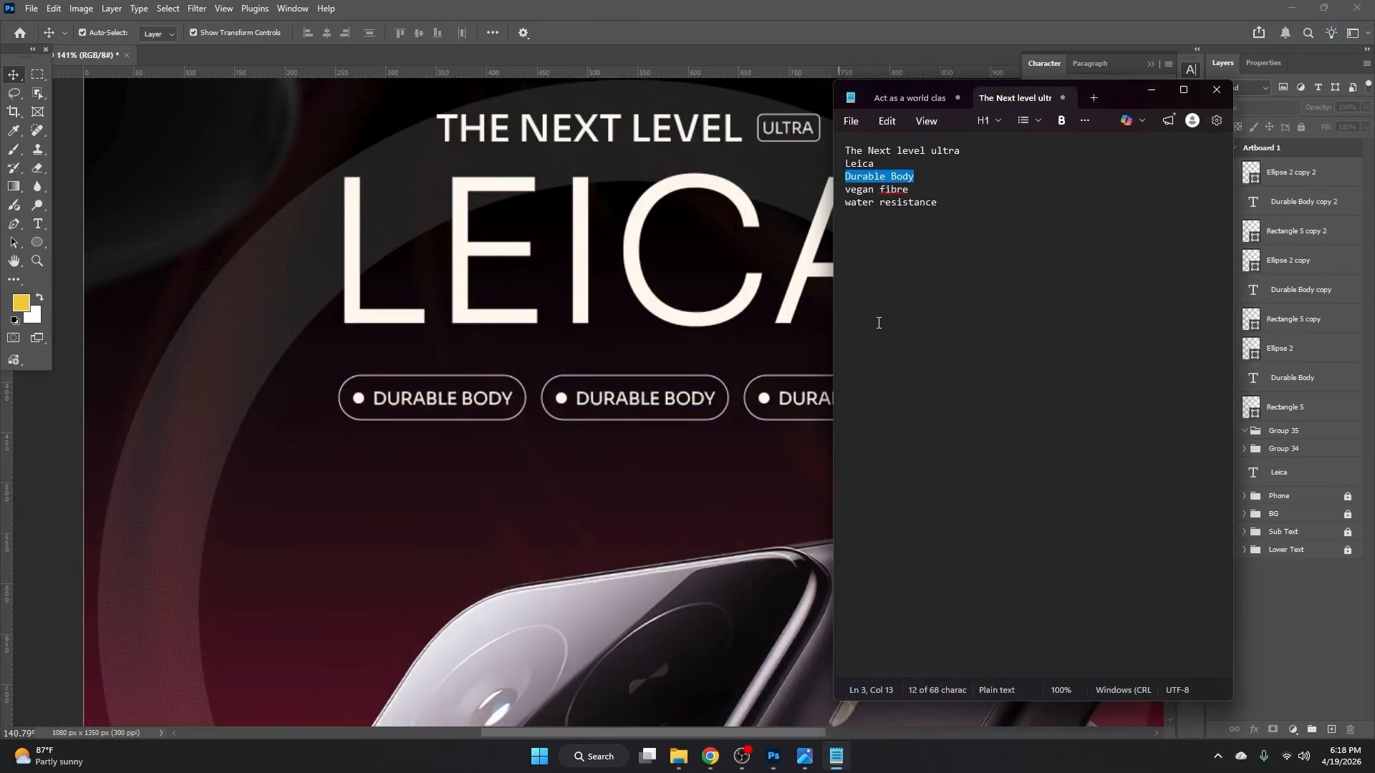
drag(910, 190, 849, 191)
click(636, 426)
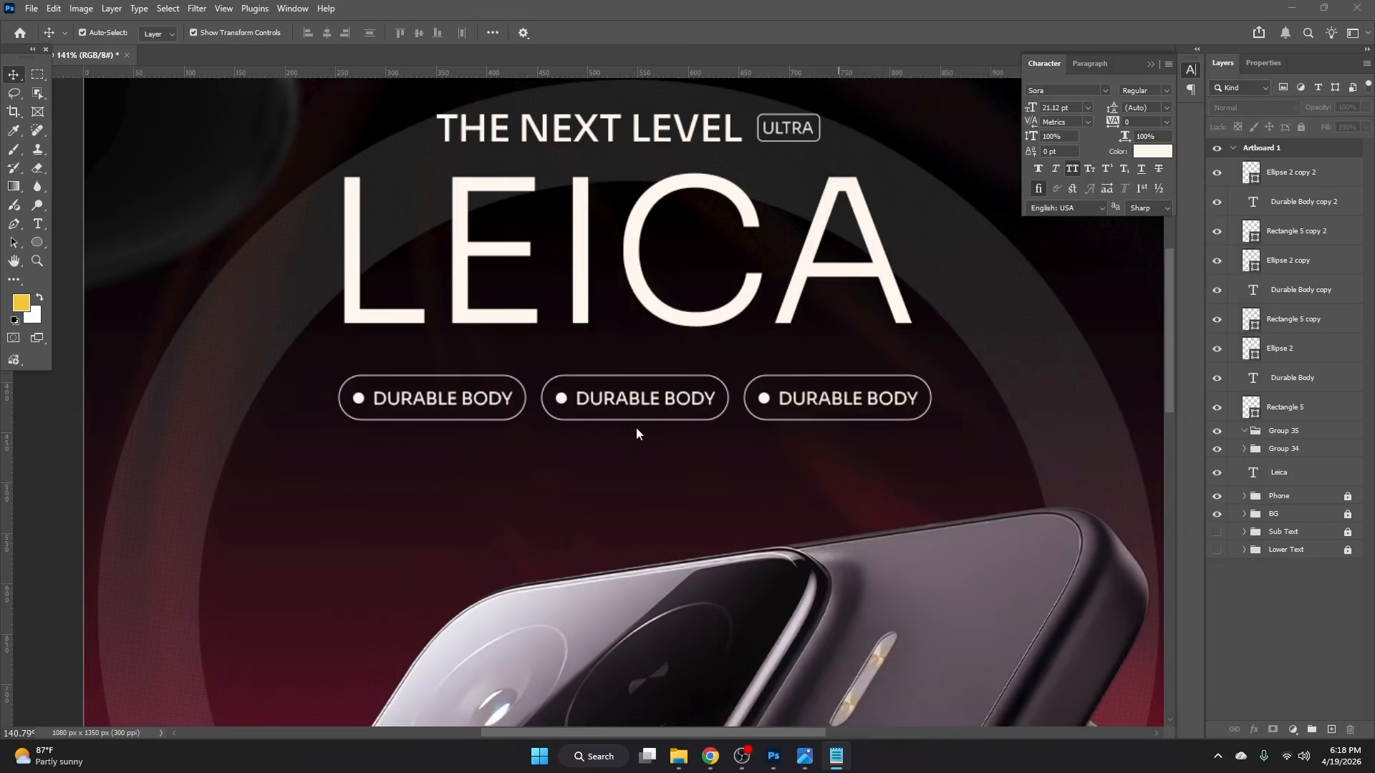
double_click(658, 403)
text(VEGAN FIBRE)
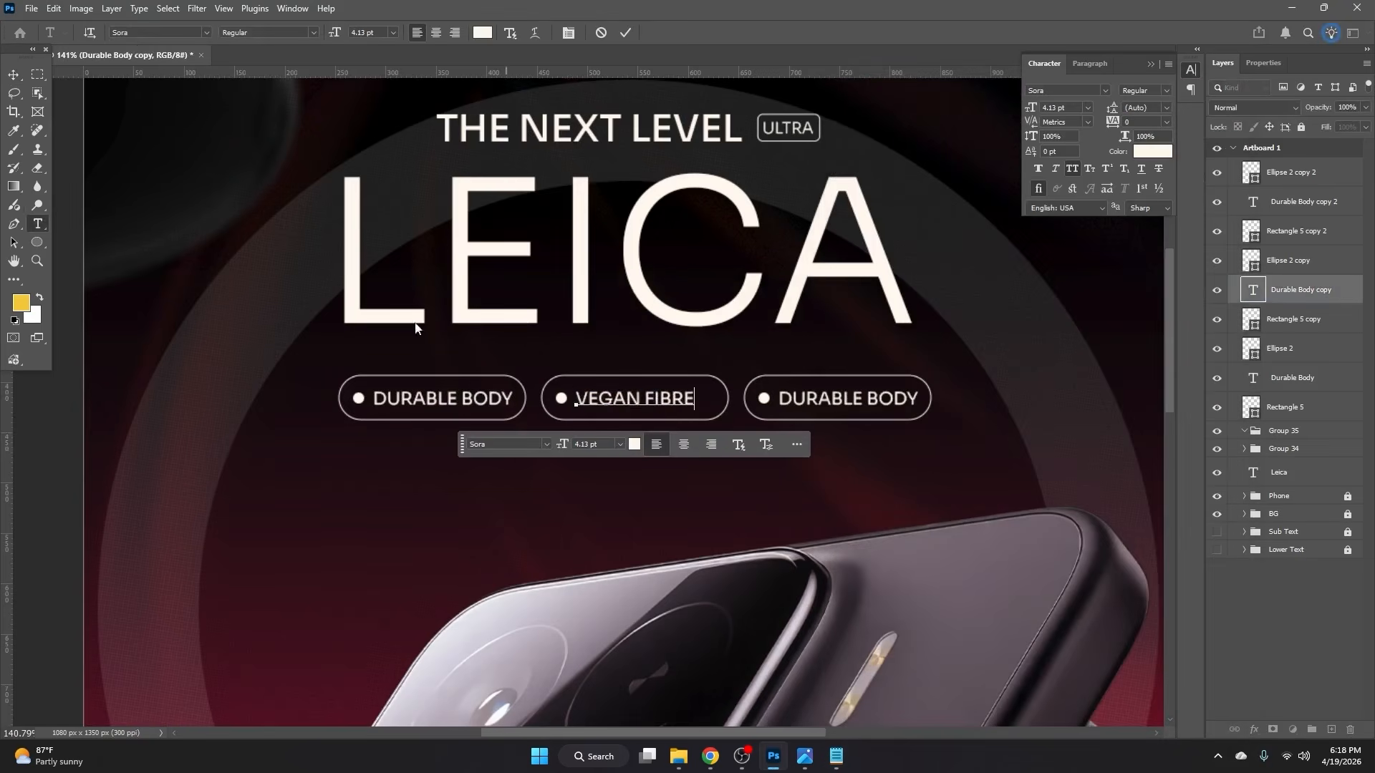
click(14, 75)
Step: Copy "water resistance" from the poster copy in Notepad and replace the third label's text with it in Photoshop
key(alt+Tab)
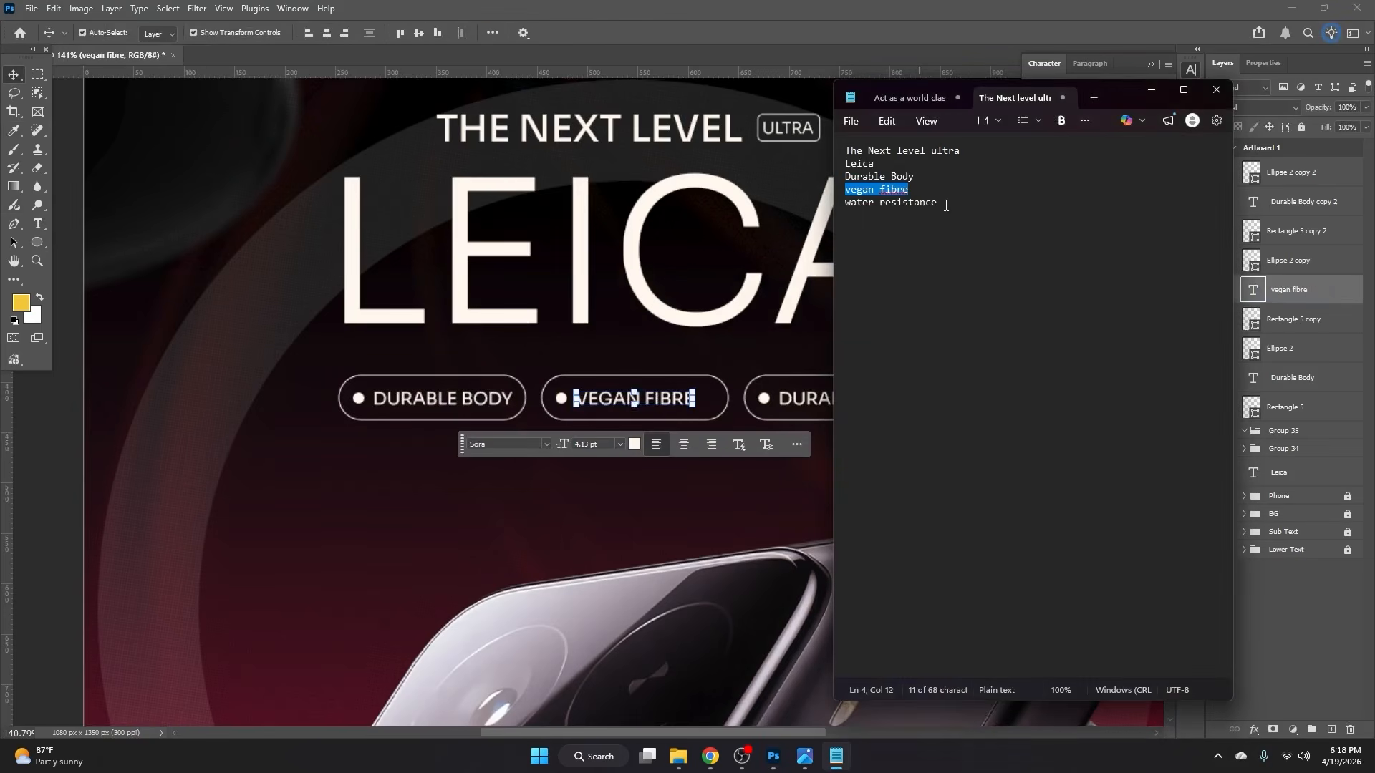
drag(938, 203, 791, 206)
key(ctrl+c)
key(alt+Tab)
click(828, 406)
double_click(827, 404)
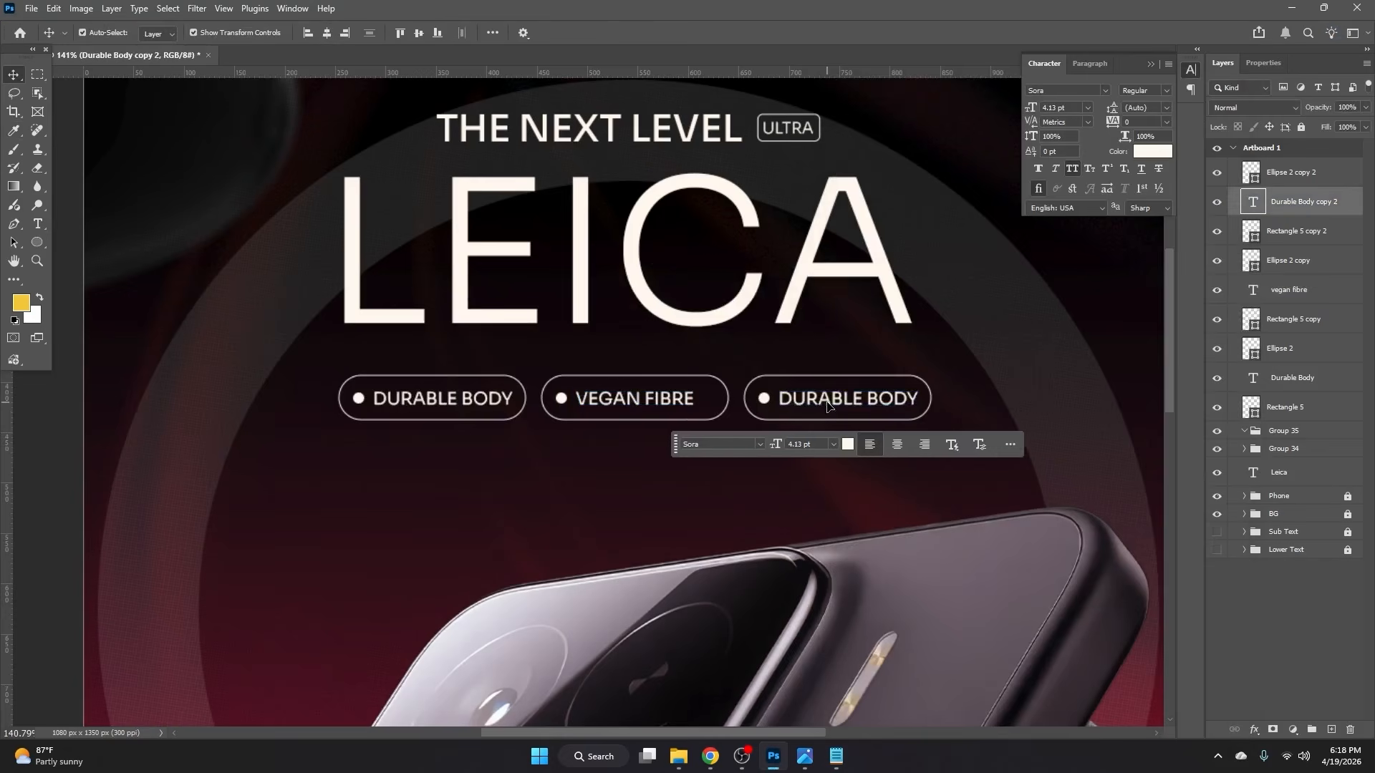
key(ctrl+v)
click(13, 74)
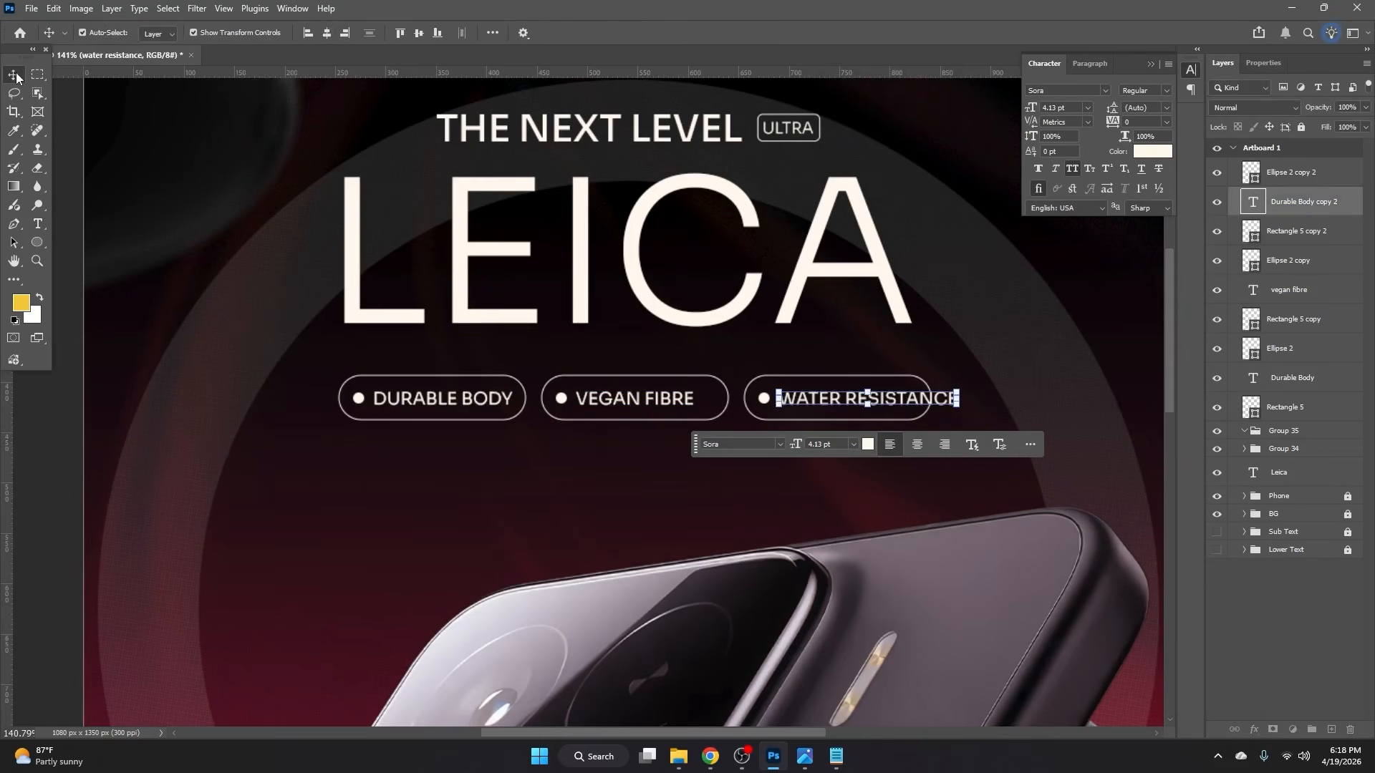
click(832, 492)
Step: Widen the third pill outline to about 123% so it encloses the "Water Resistance" text
scroll(952, 381, up, 2)
drag(900, 467, 976, 419)
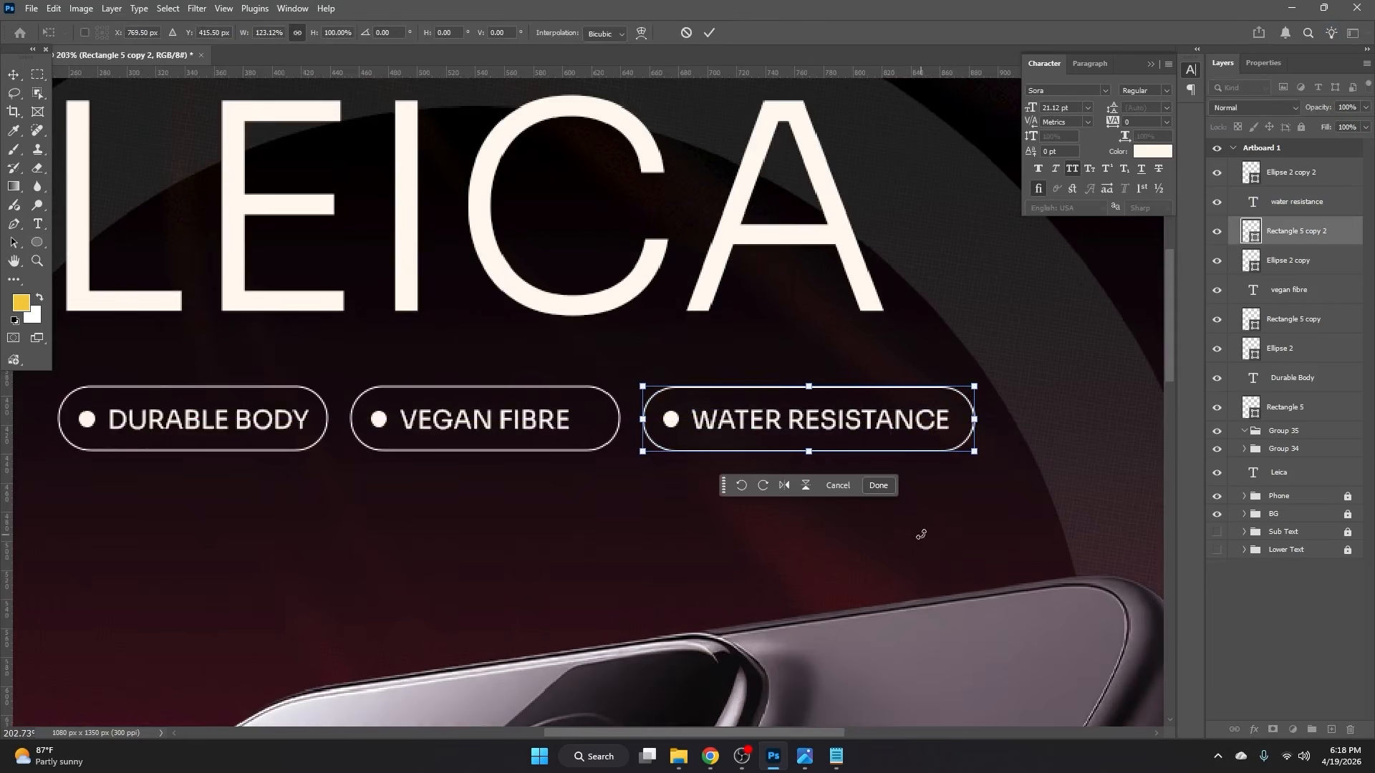
key(Return)
click(943, 496)
Step: Align the text with its pill outline on their vertical centres in each of the three labels
drag(936, 490, 824, 376)
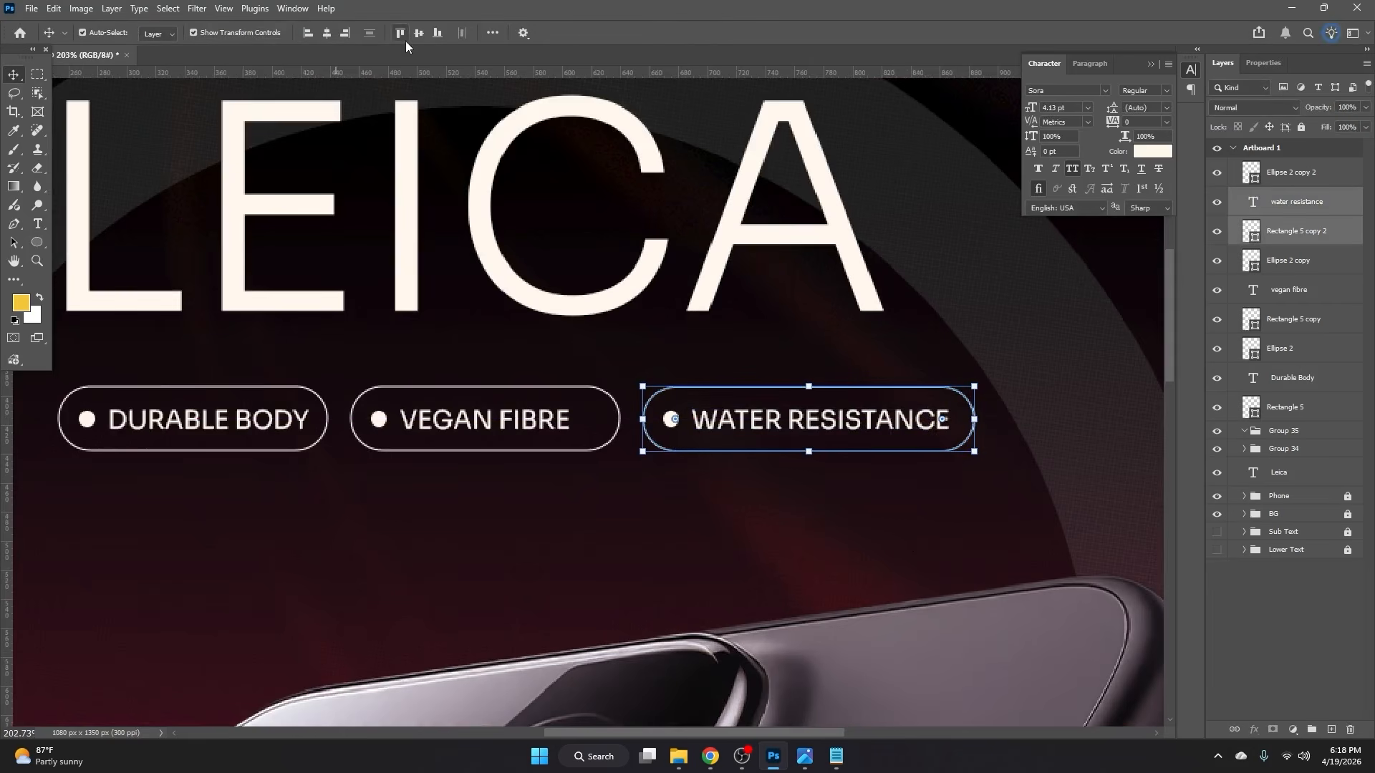
drag(566, 470, 545, 374)
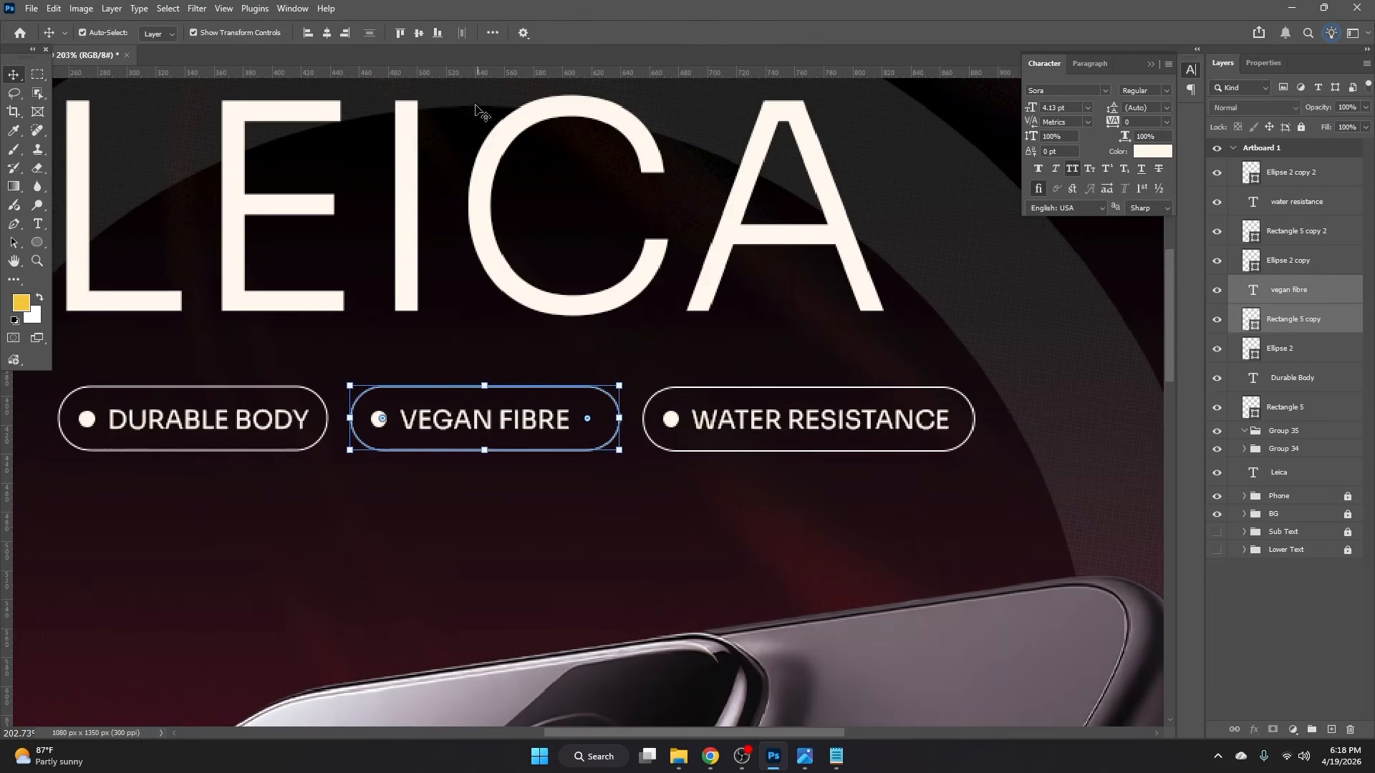
click(422, 32)
click(453, 508)
scroll(300, 458, up, 2)
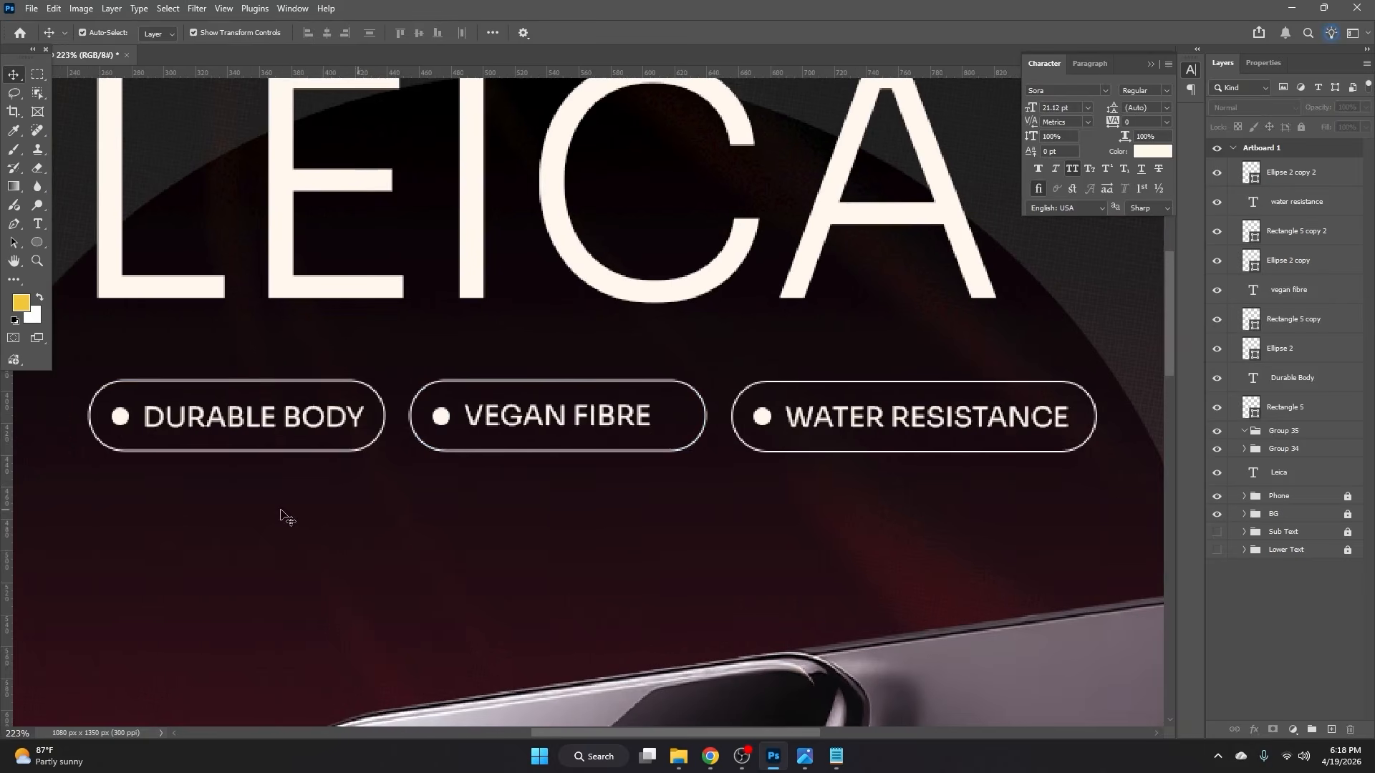
drag(280, 510, 335, 378)
click(552, 460)
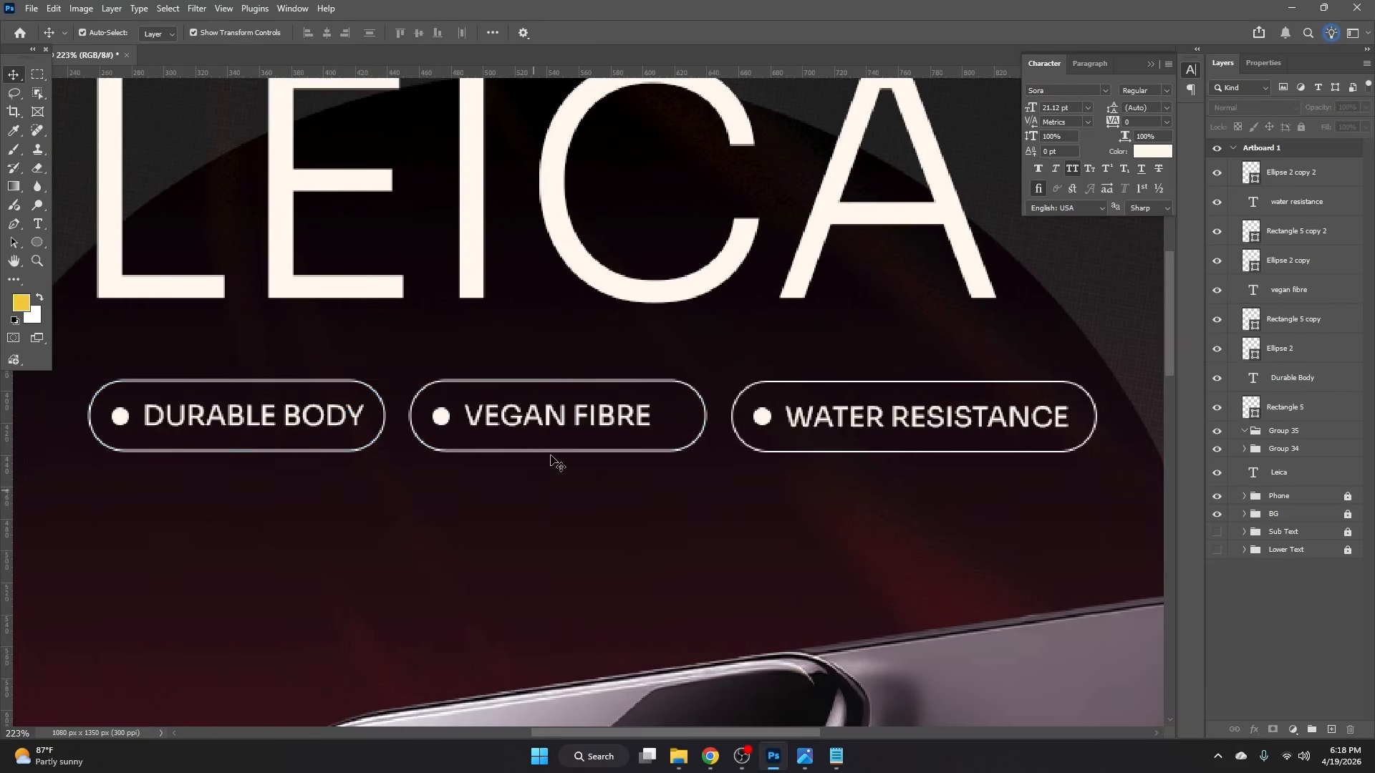
Step: Try shifting the "Vegan Fibre" text slightly to the right inside its pill
click(586, 415)
click(510, 467)
click(698, 412)
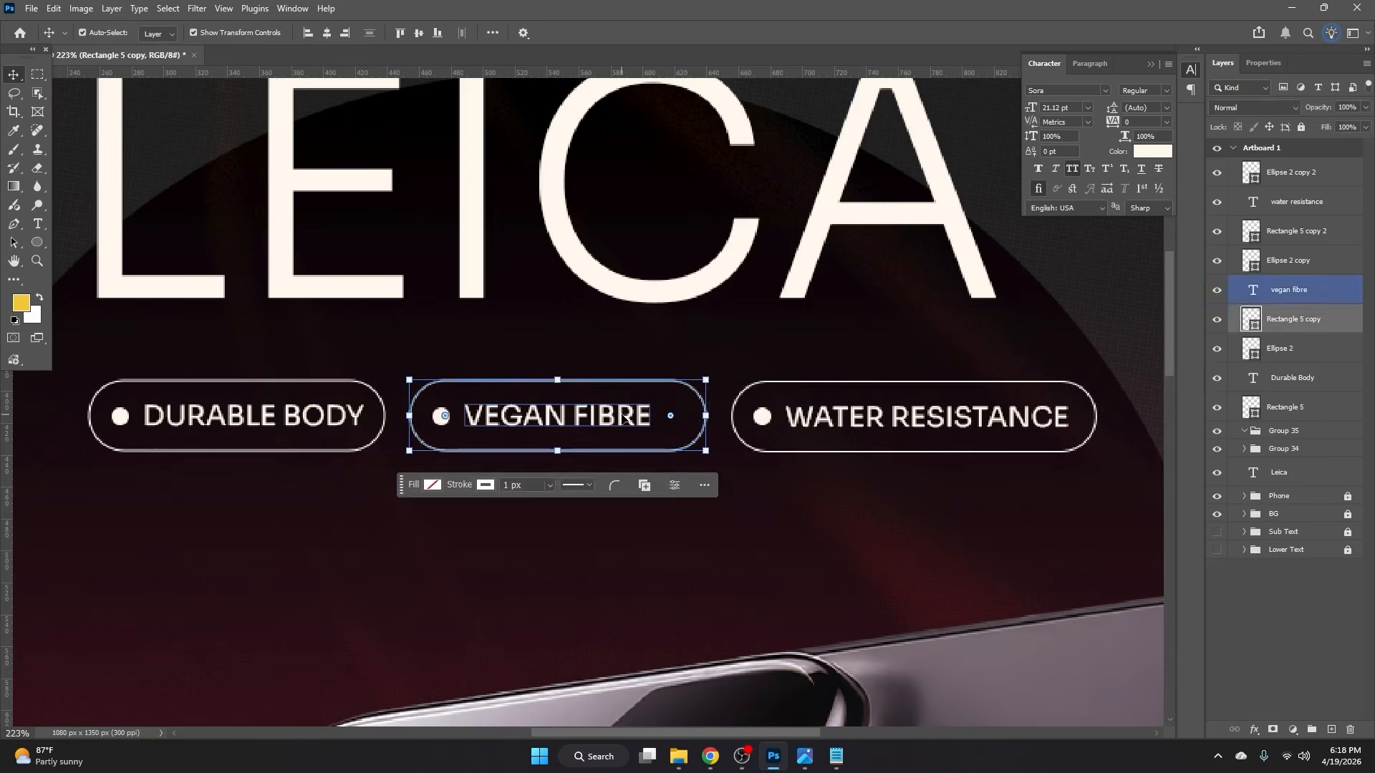
drag(621, 413, 634, 414)
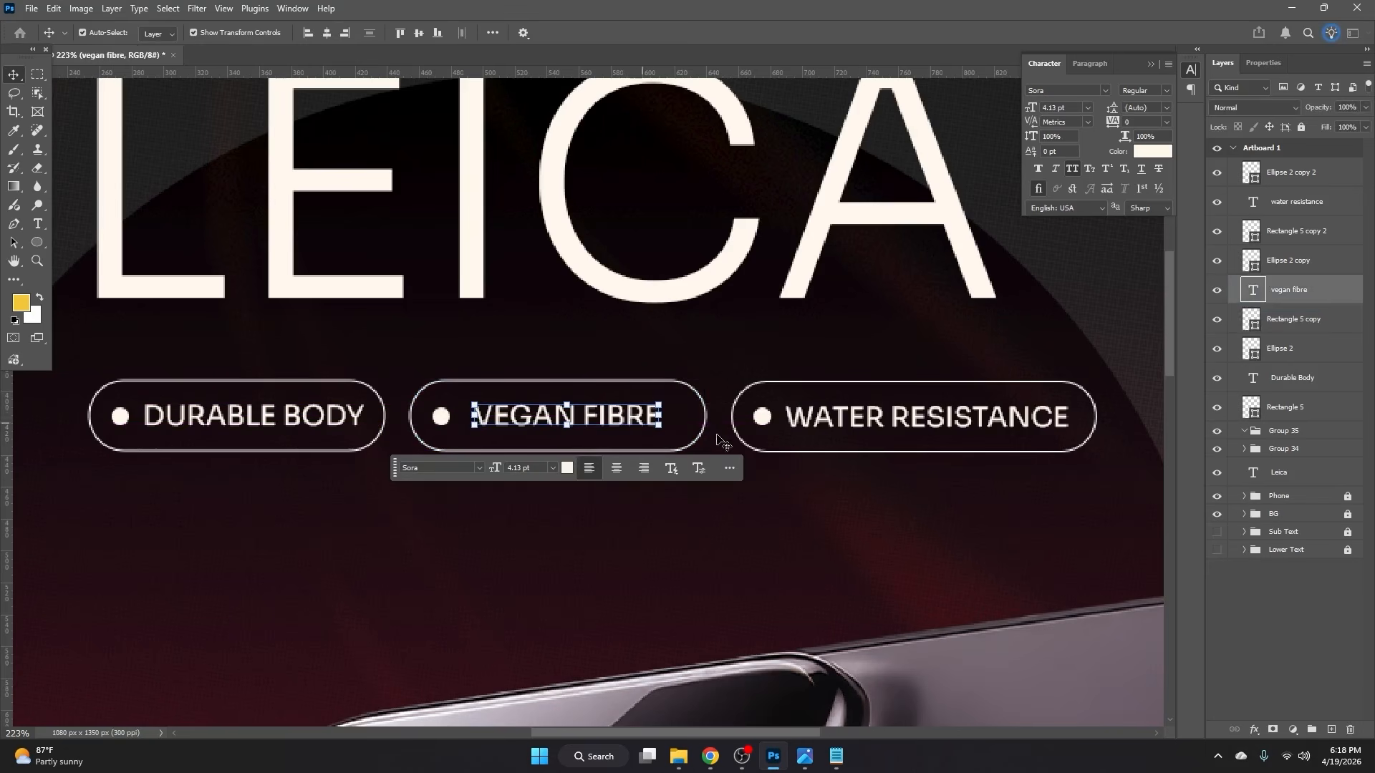
click(704, 502)
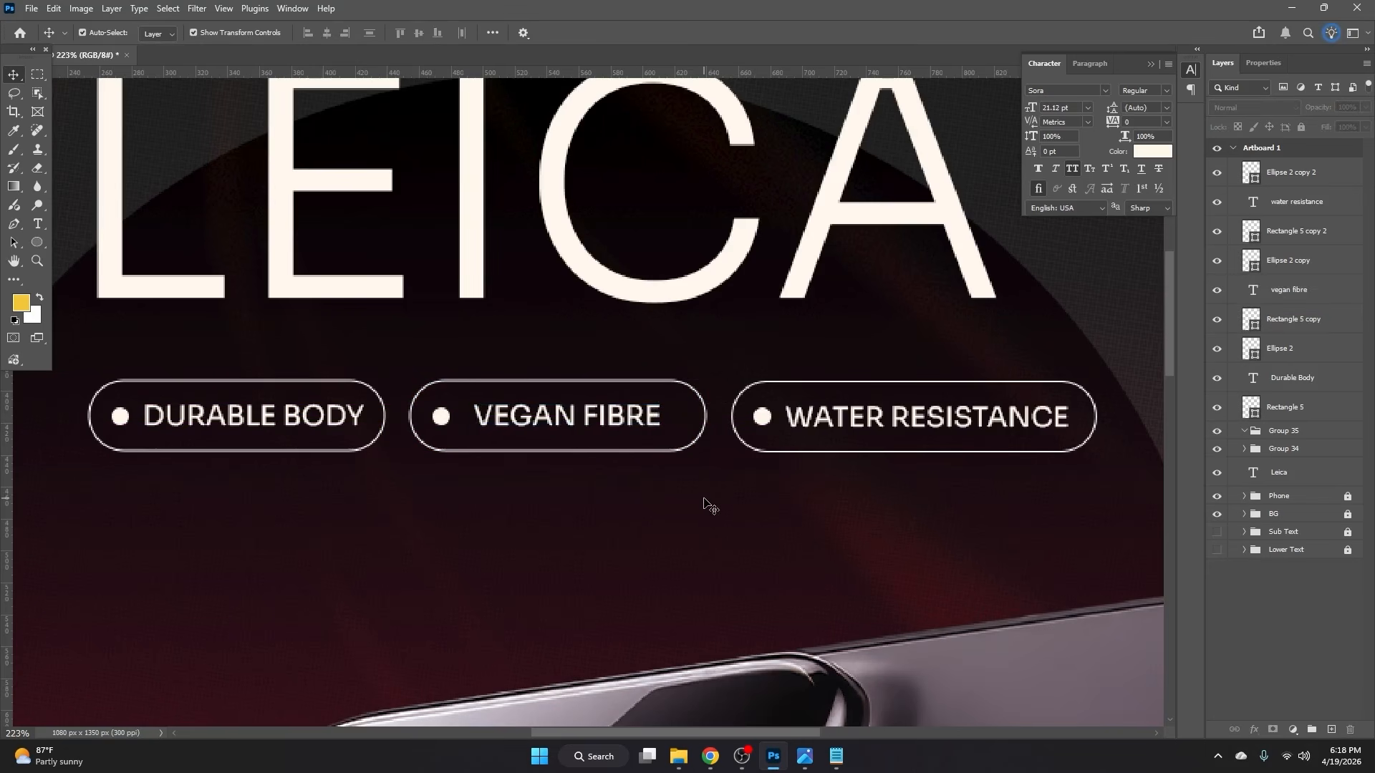
Step: Narrow the pill outline around "Vegan Fibre" to about 93% of its width, trimming the space after the text
click(699, 448)
key(ctrl+t)
drag(705, 416, 686, 416)
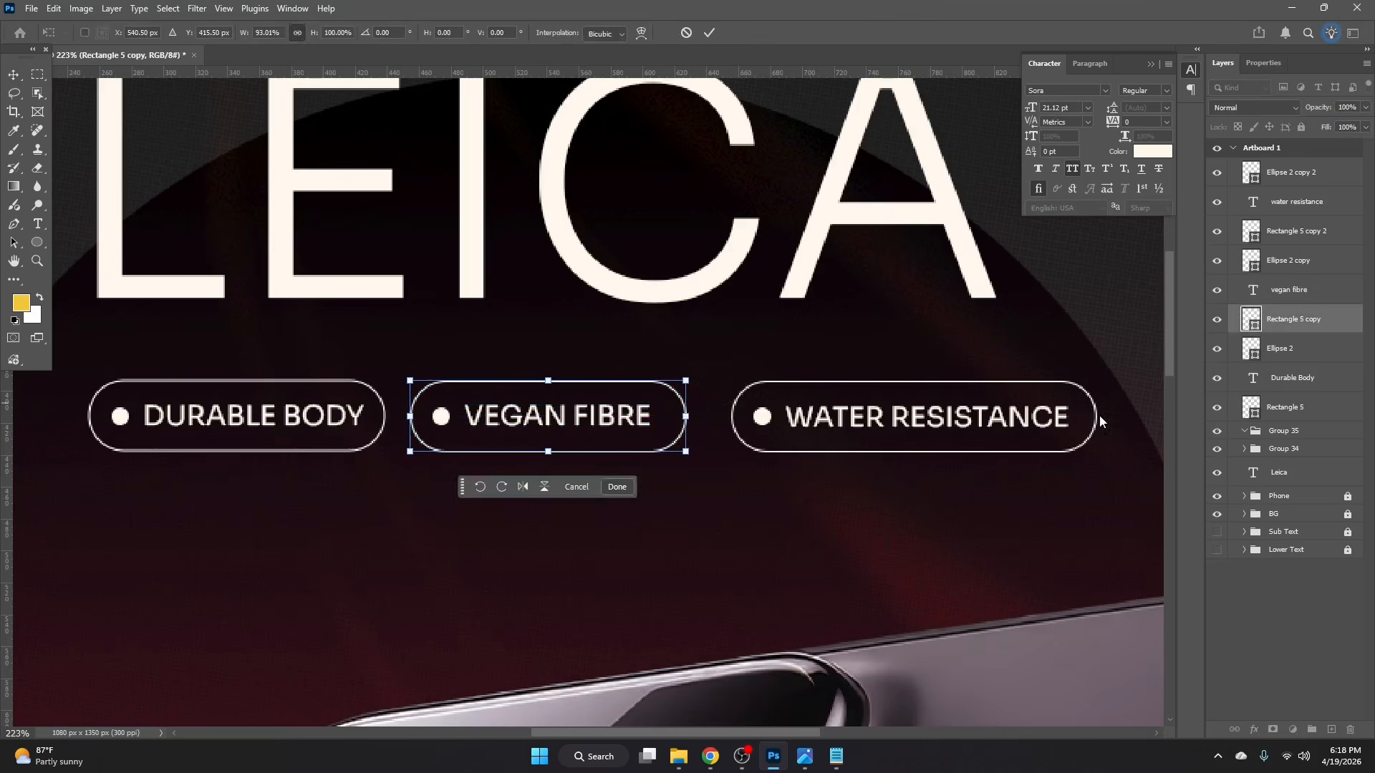
key(Return)
Step: Widen the "Durable Body" pill outline slightly to add space after its text
click(383, 504)
click(372, 448)
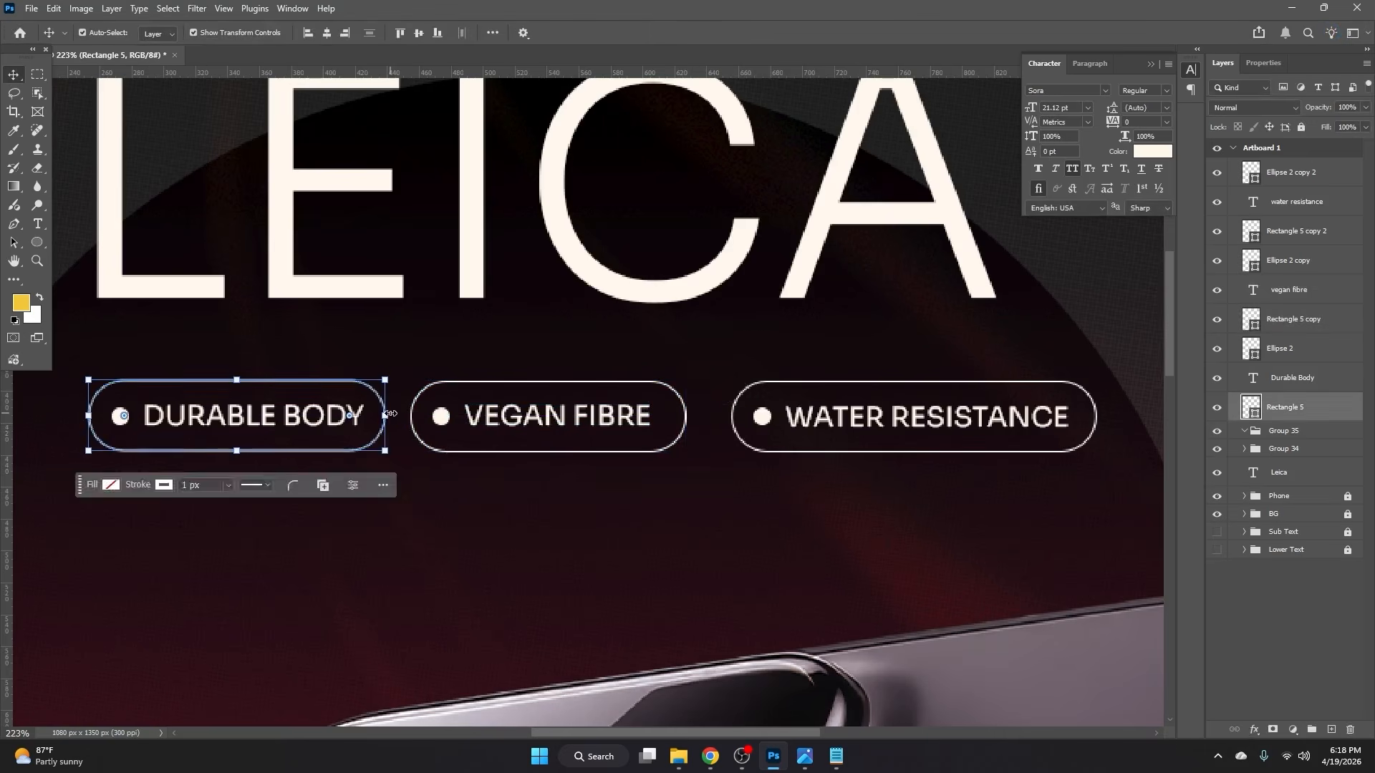
key(ctrl+t)
drag(390, 414, 396, 413)
key(Return)
Step: Move the whole "Vegan Fibre" label slightly right so the gaps to both neighbouring labels match
click(609, 508)
drag(613, 508, 451, 374)
drag(483, 423, 497, 422)
click(834, 494)
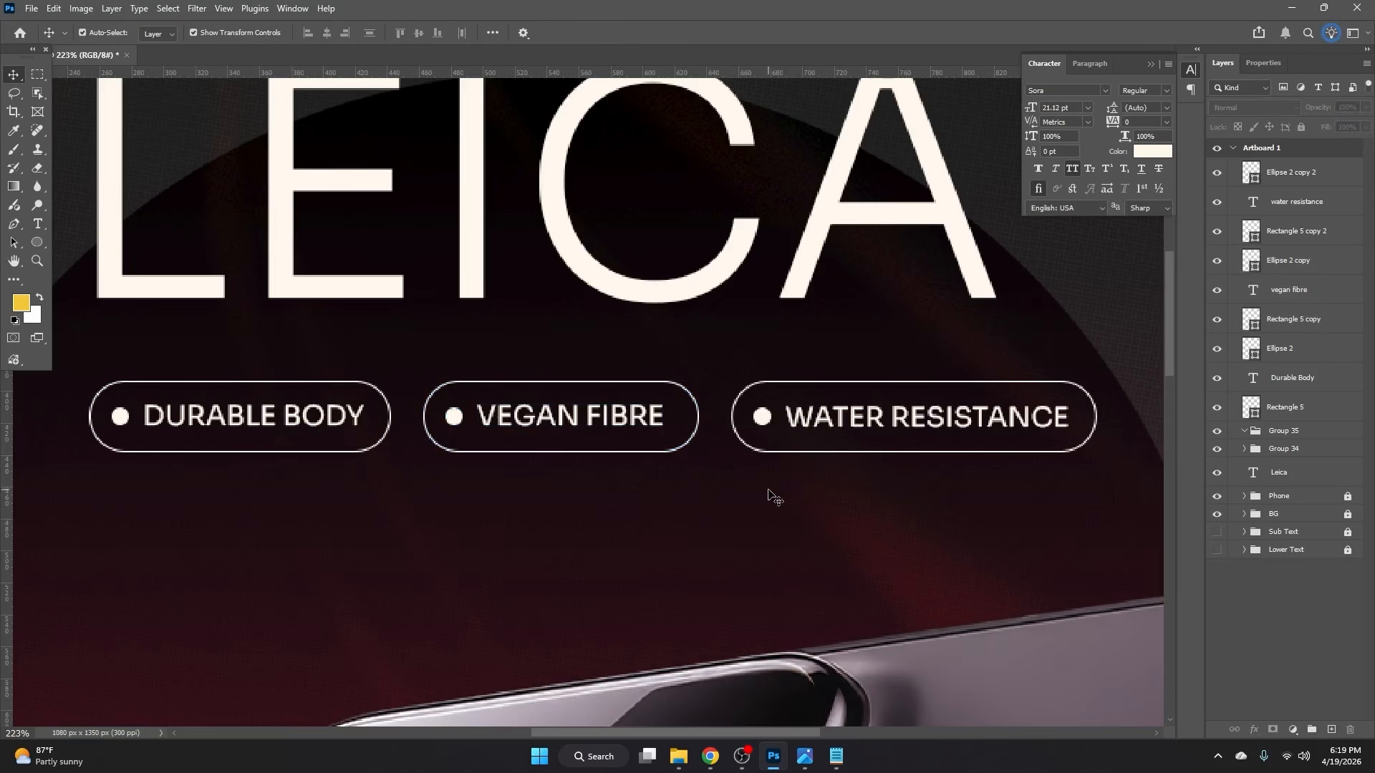
click(767, 452)
Step: Group all three feature labels and centre the group horizontally on the artboard
drag(77, 374, 1090, 469)
key(ctrl+g)
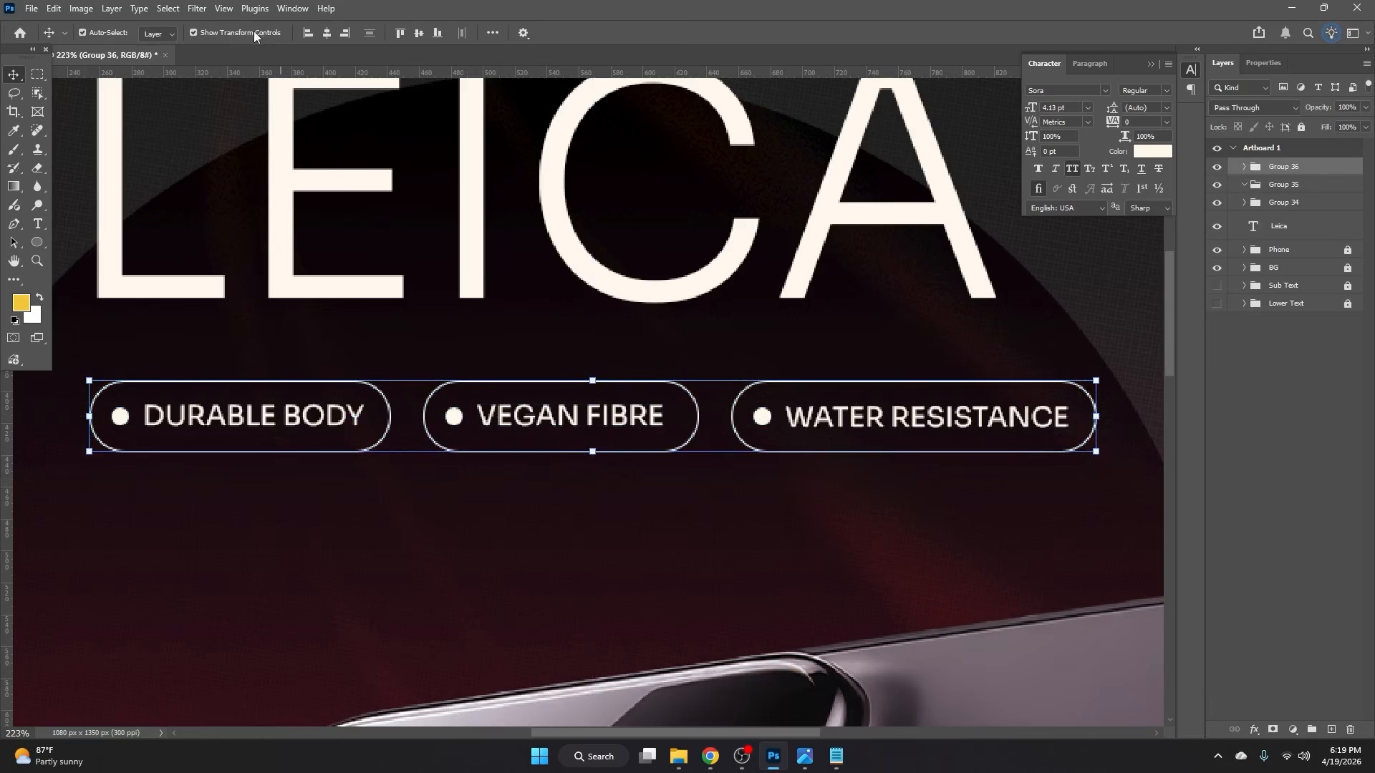
click(326, 33)
click(707, 527)
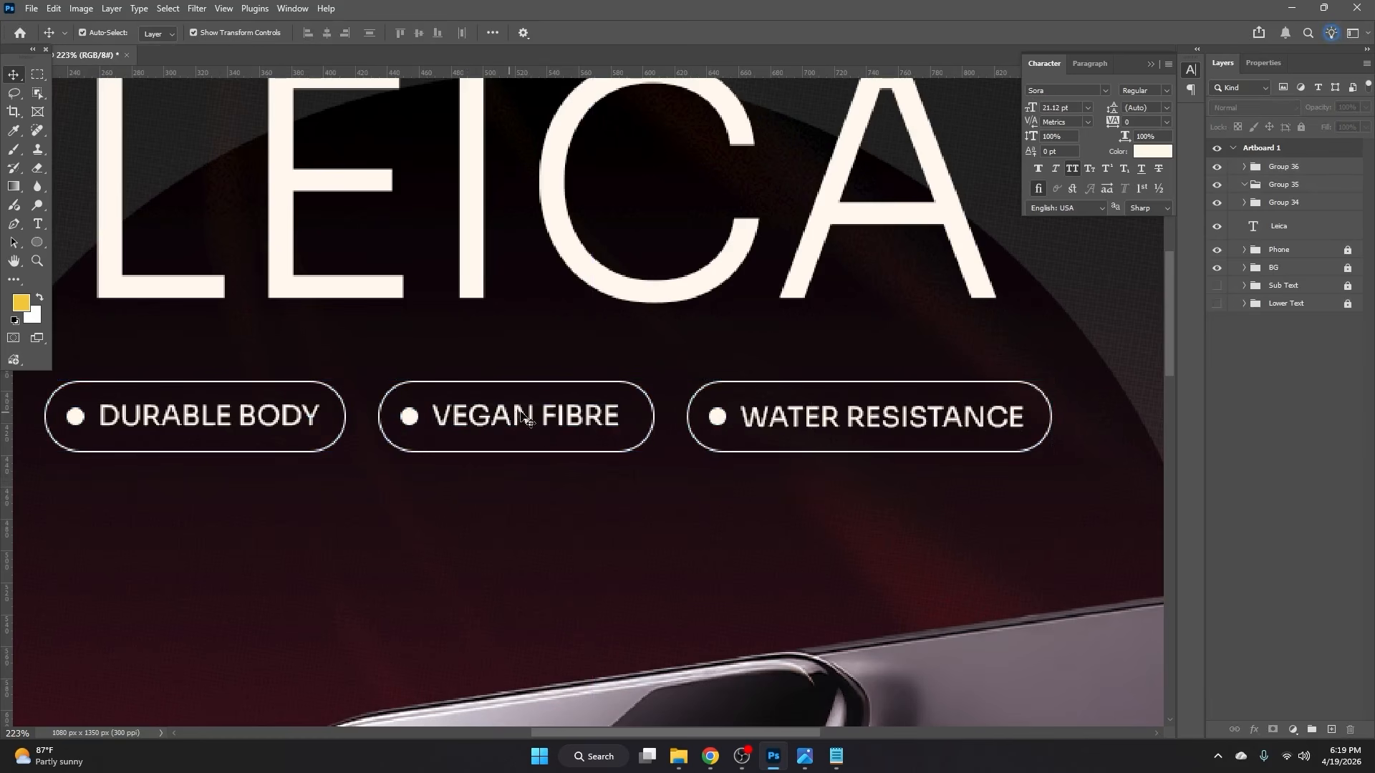
Step: Remove the middle pill's stroke and fill it with the recently used off-white
click(651, 464)
click(1264, 63)
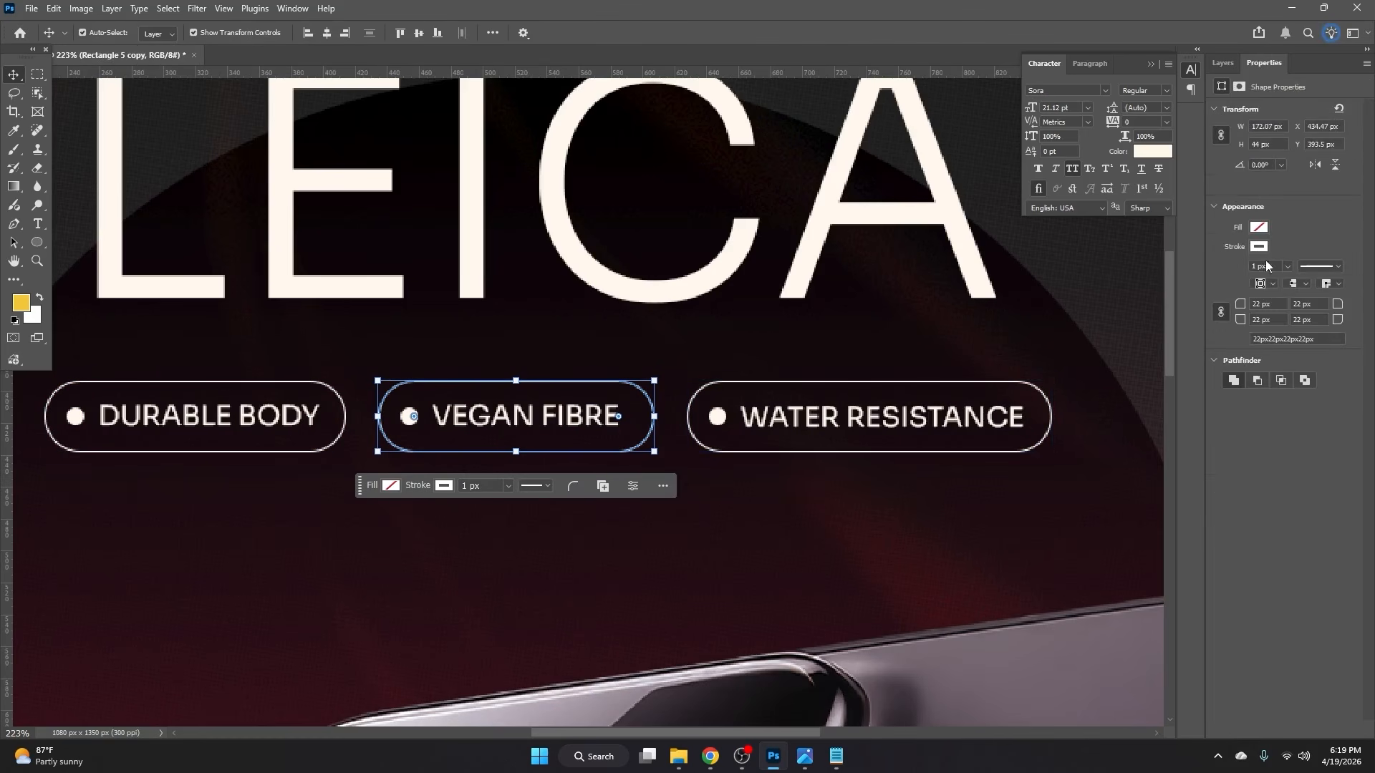
click(1259, 246)
click(1257, 228)
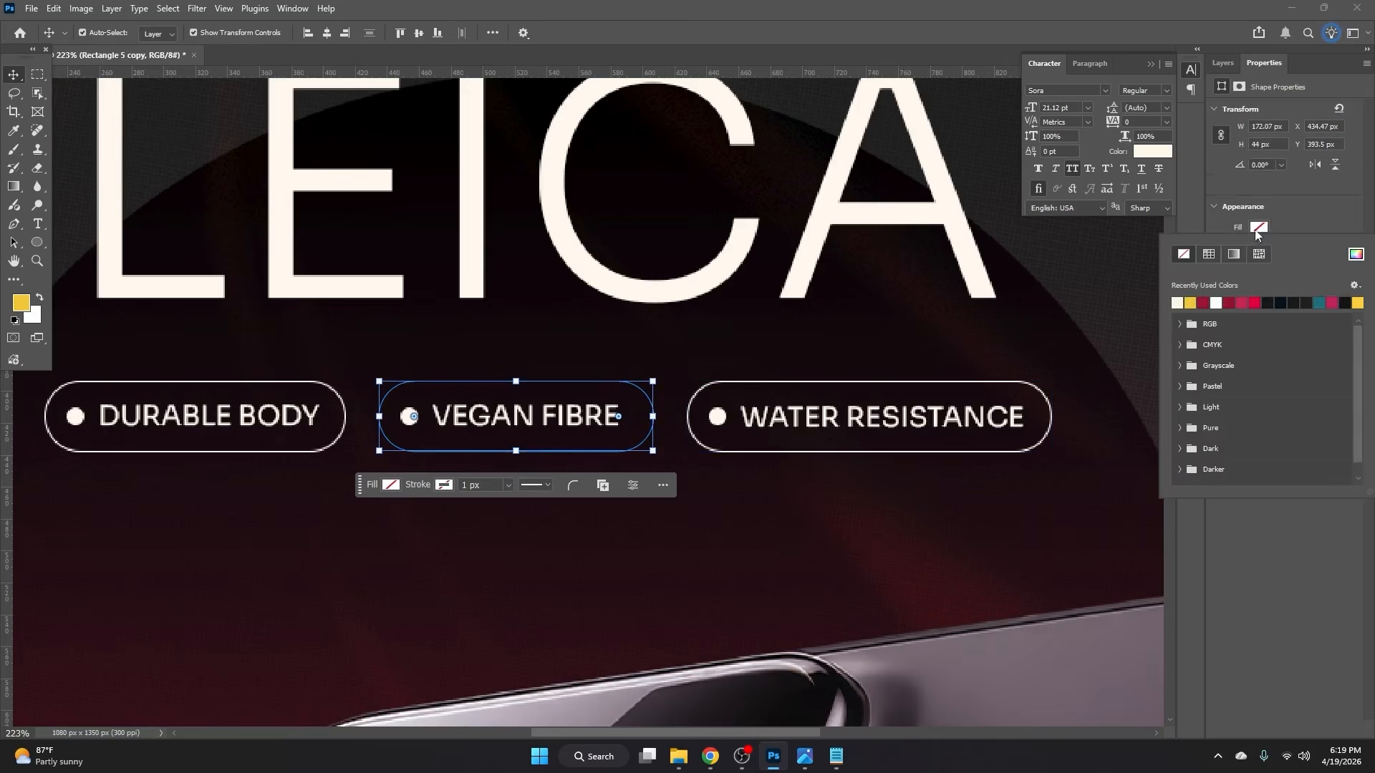
click(1178, 301)
click(661, 570)
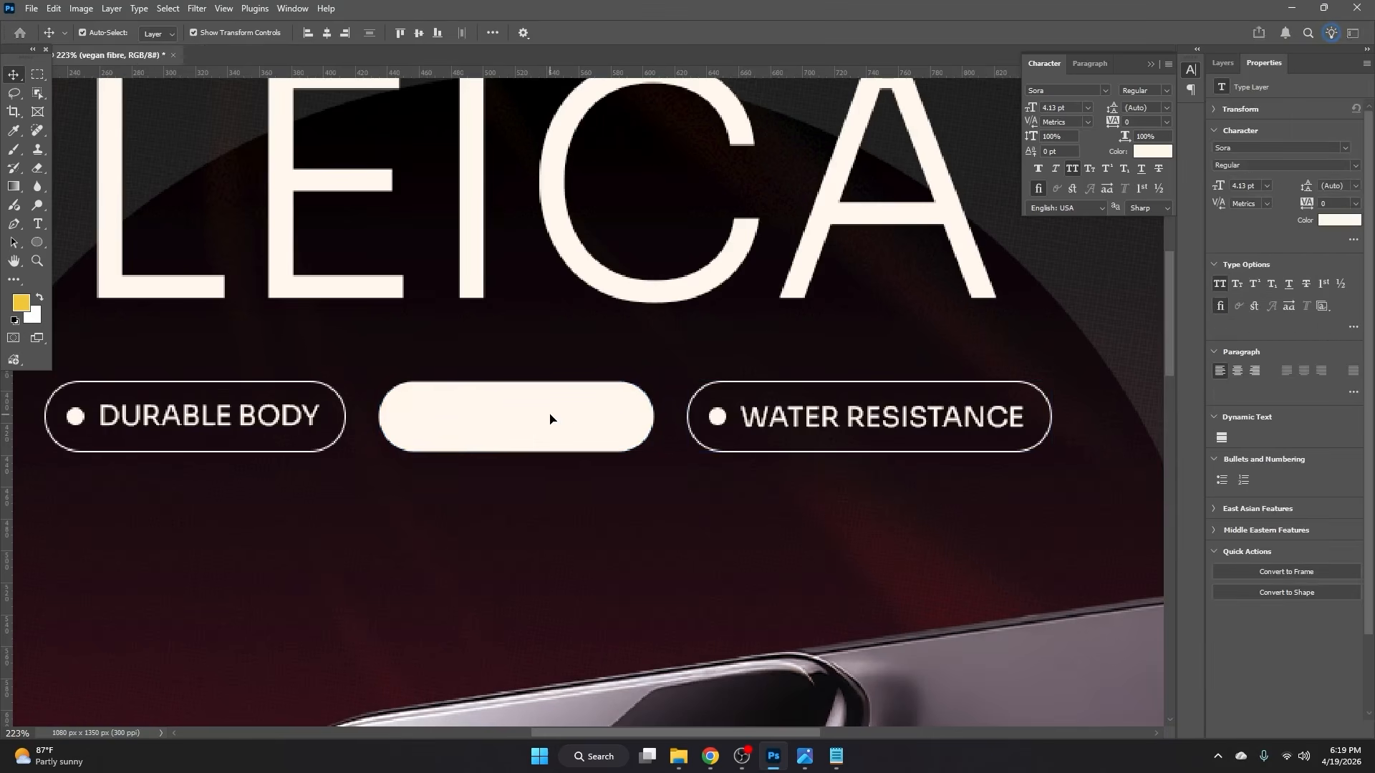
Step: Recolour the "Vegan Fibre" text with the red #bd1238 sampled from the poster's lower-left background
click(548, 422)
scroll(549, 422, down, 5)
scroll(485, 460, down, 2)
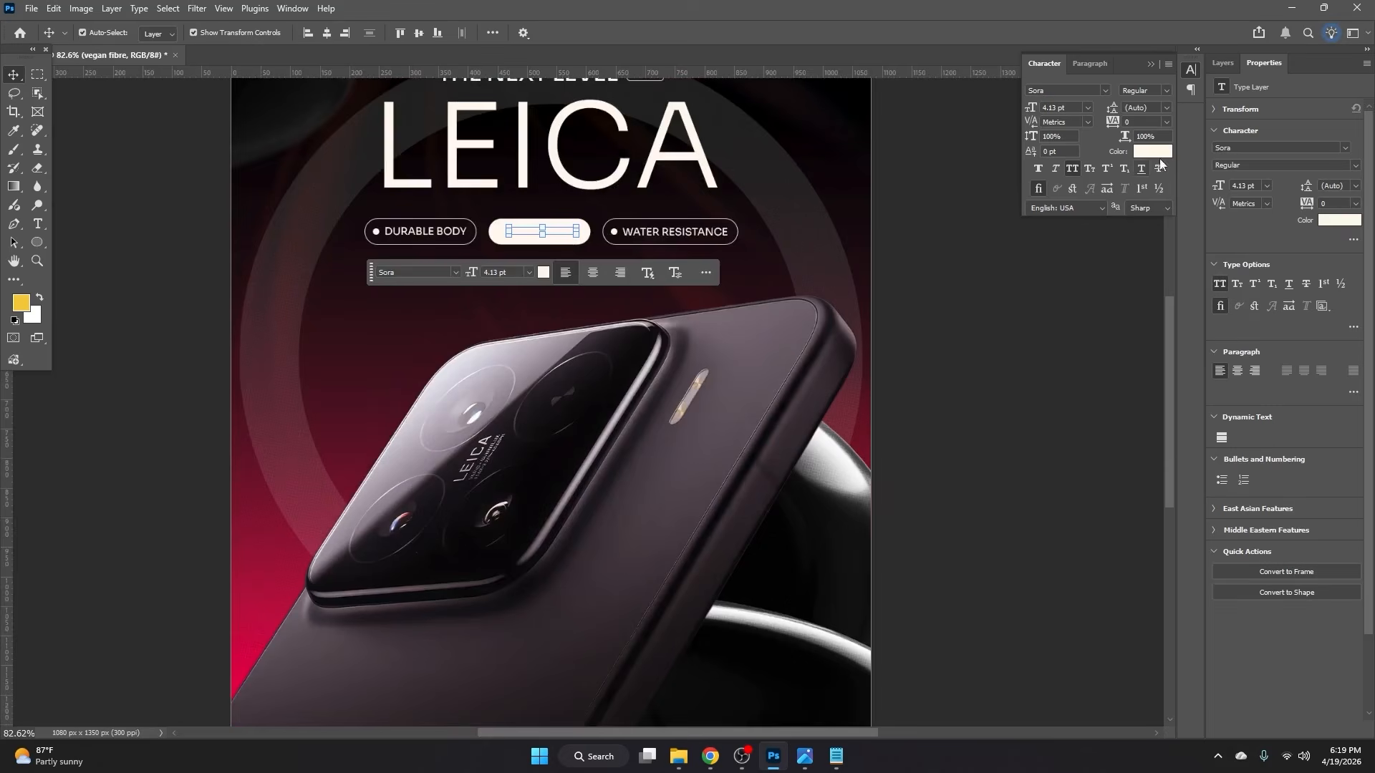
click(1151, 152)
click(272, 604)
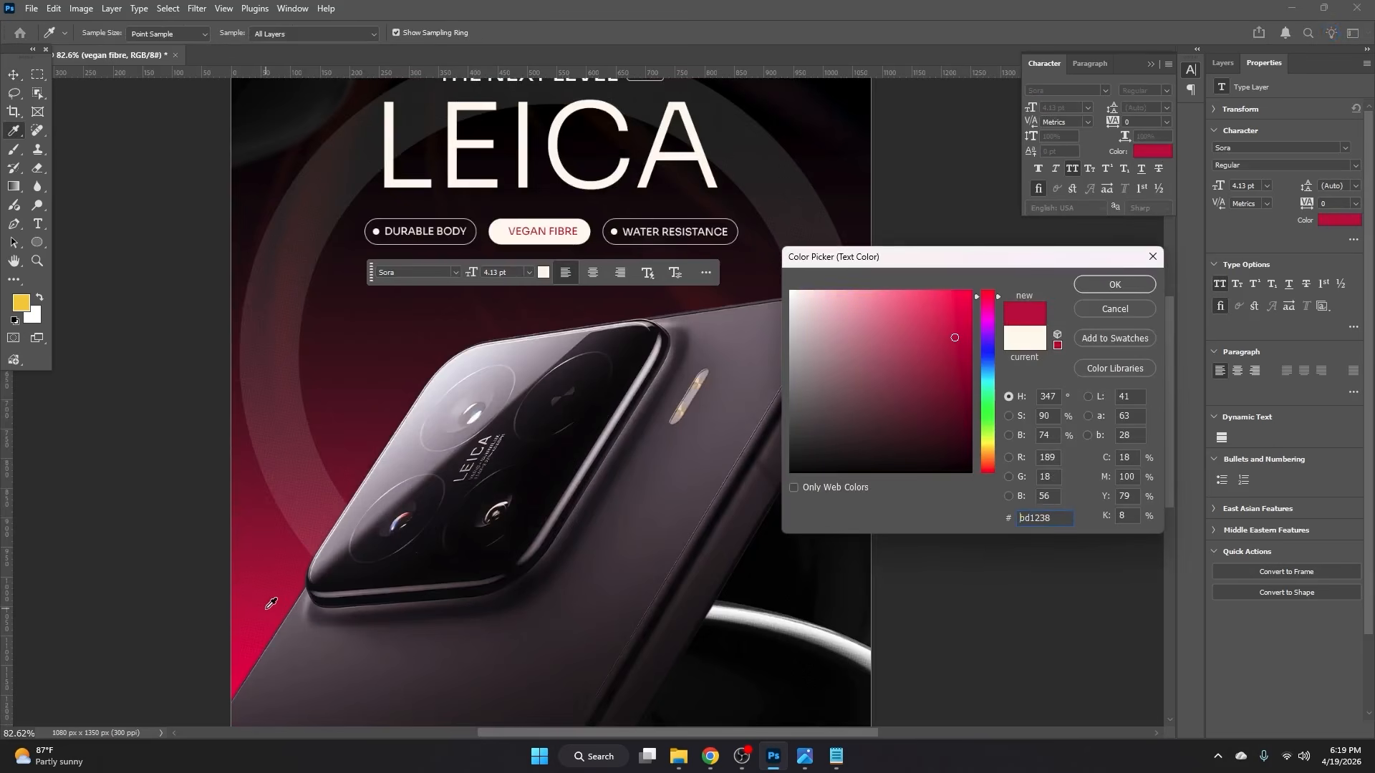
key(Return)
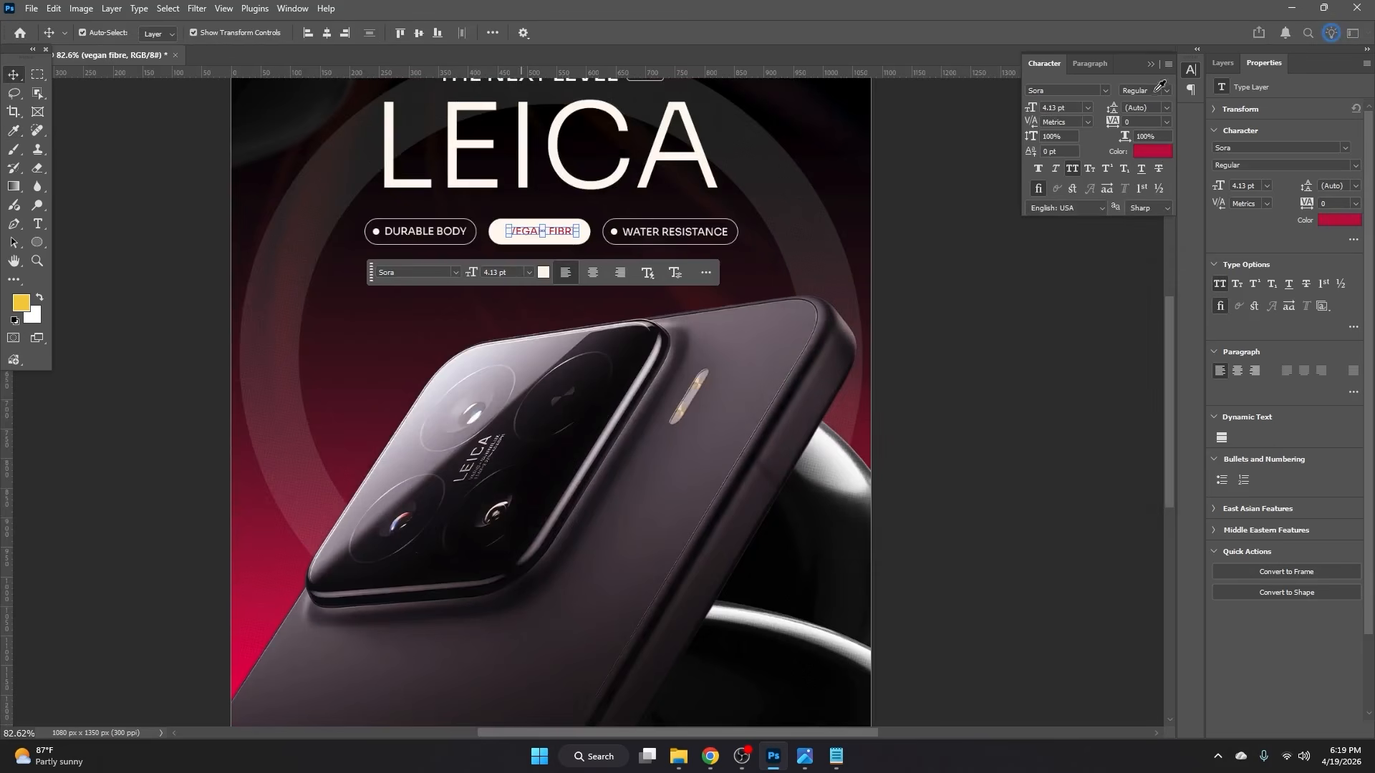
Step: Fill the dot inside the "Vegan Fibre" pill with a red sampled from the lower-left background
scroll(548, 283, up, 4)
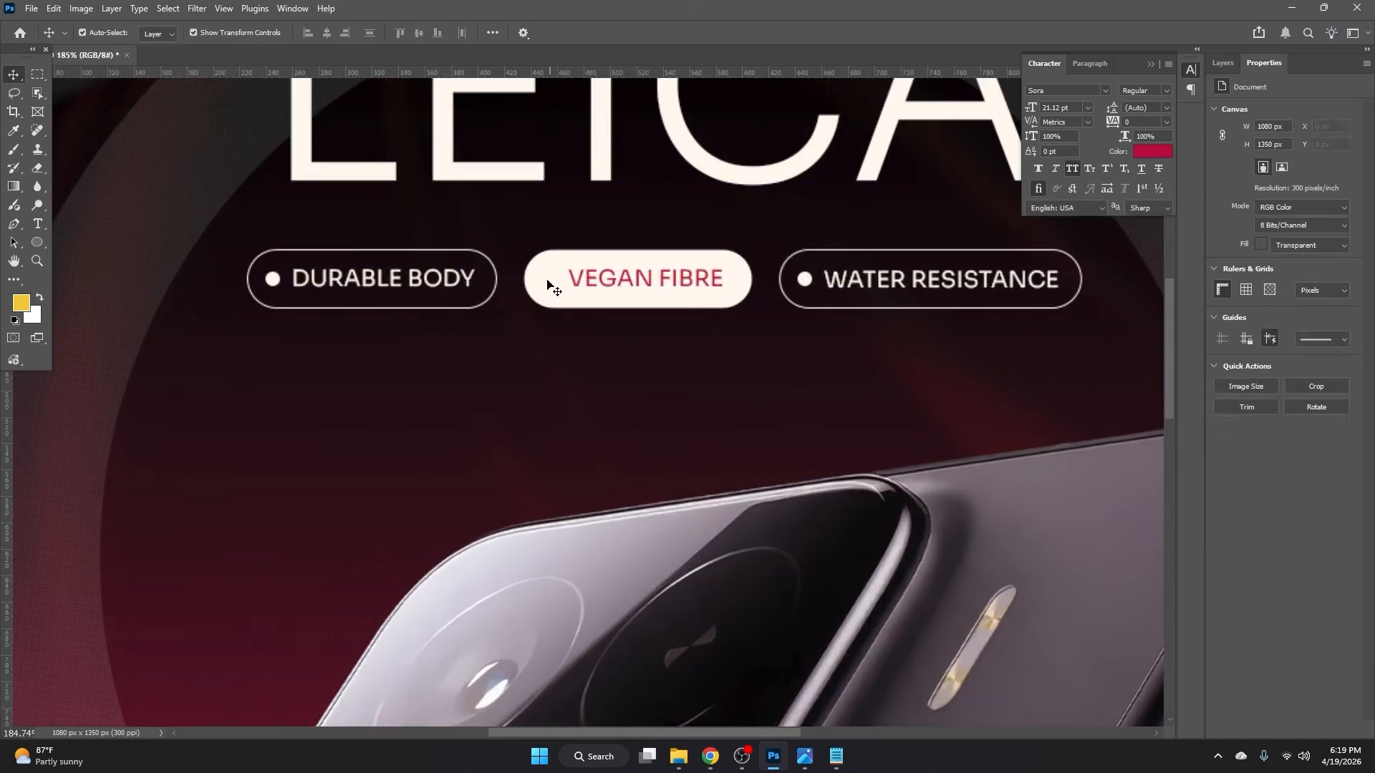
click(549, 281)
click(1257, 227)
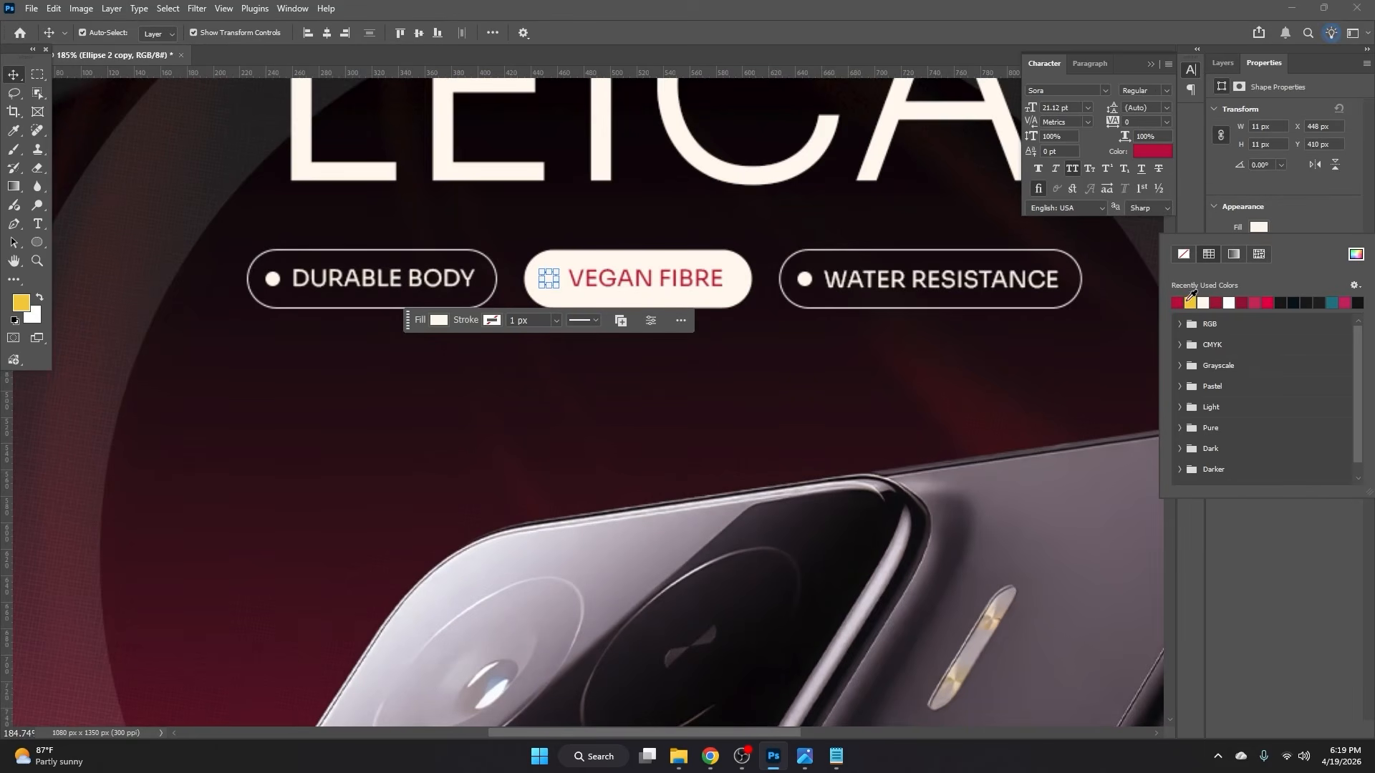
click(1356, 255)
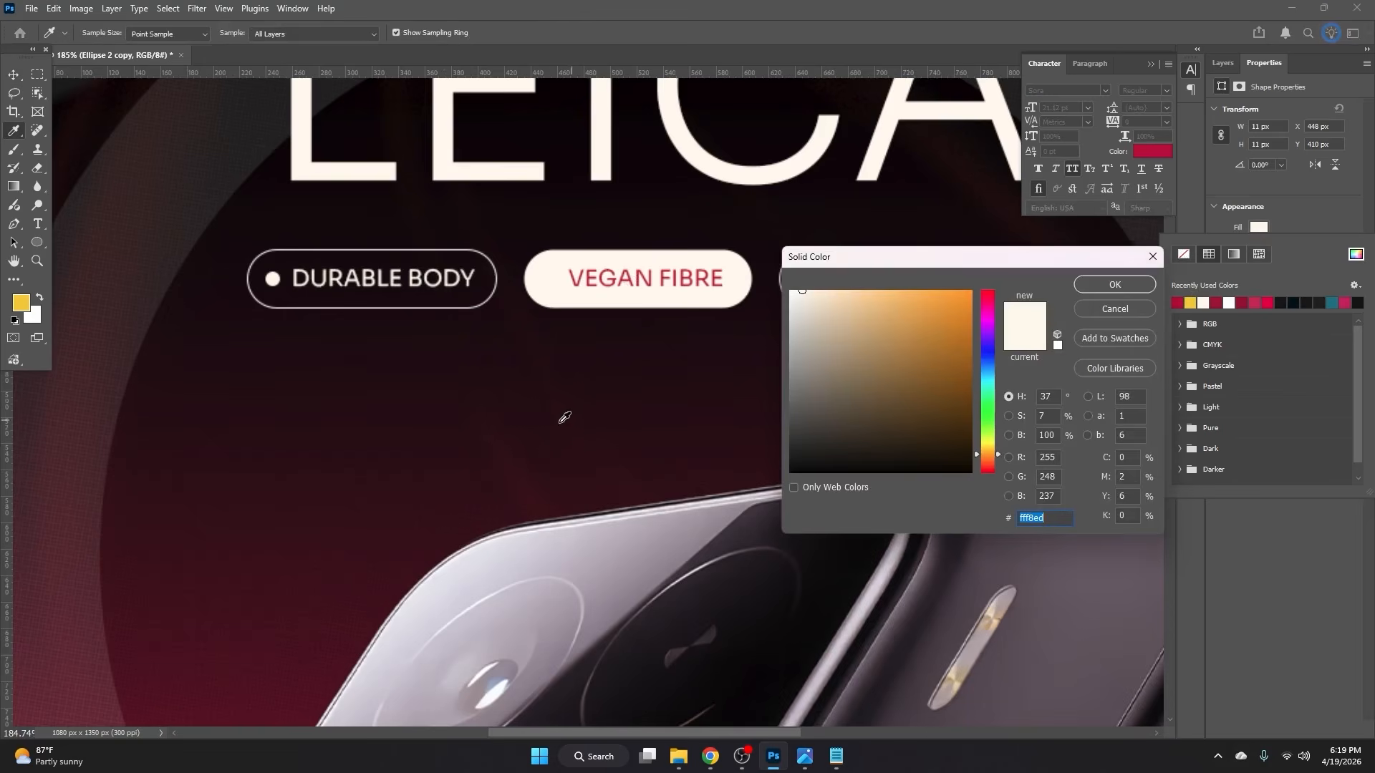
scroll(513, 268, down, 3)
scroll(393, 436, down, 4)
scroll(394, 436, left, 3)
click(279, 602)
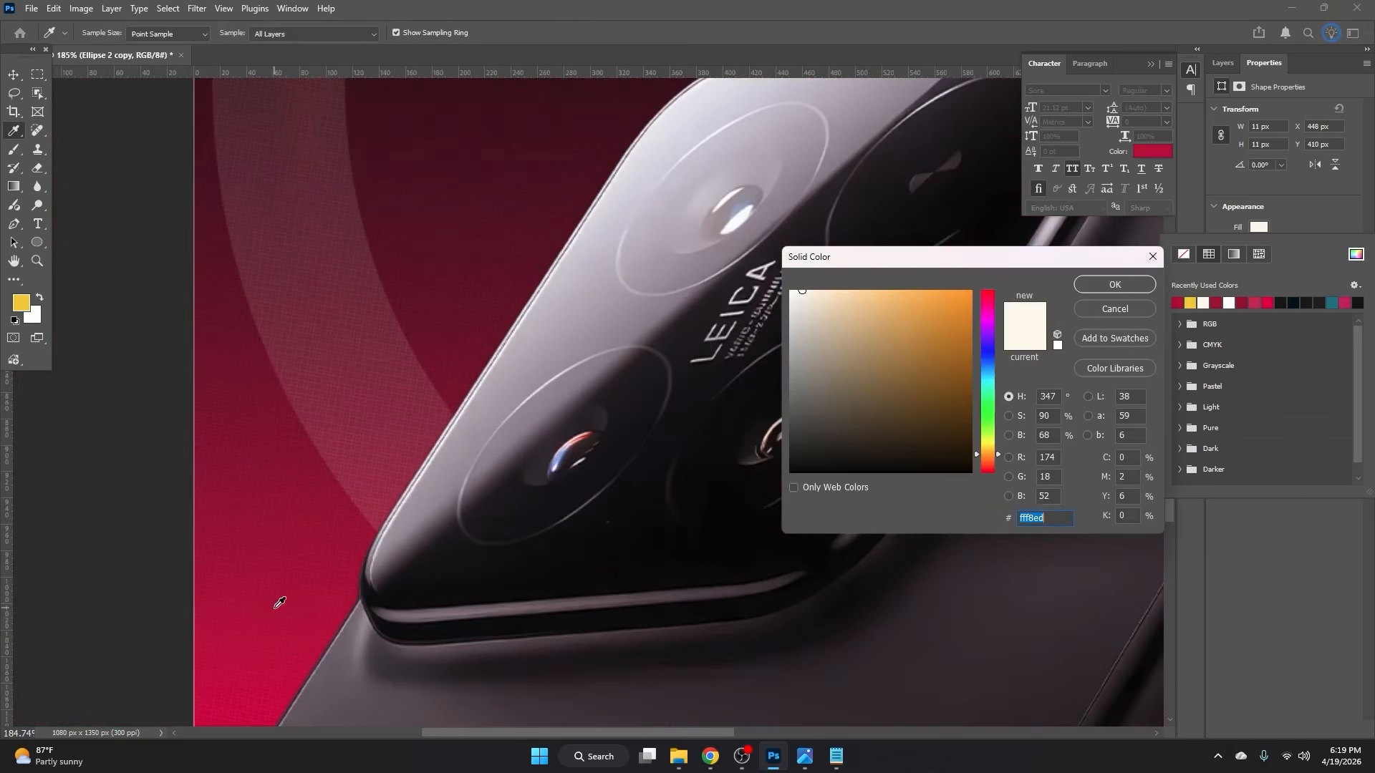
click(1103, 290)
key(v)
scroll(1005, 208, down, 6)
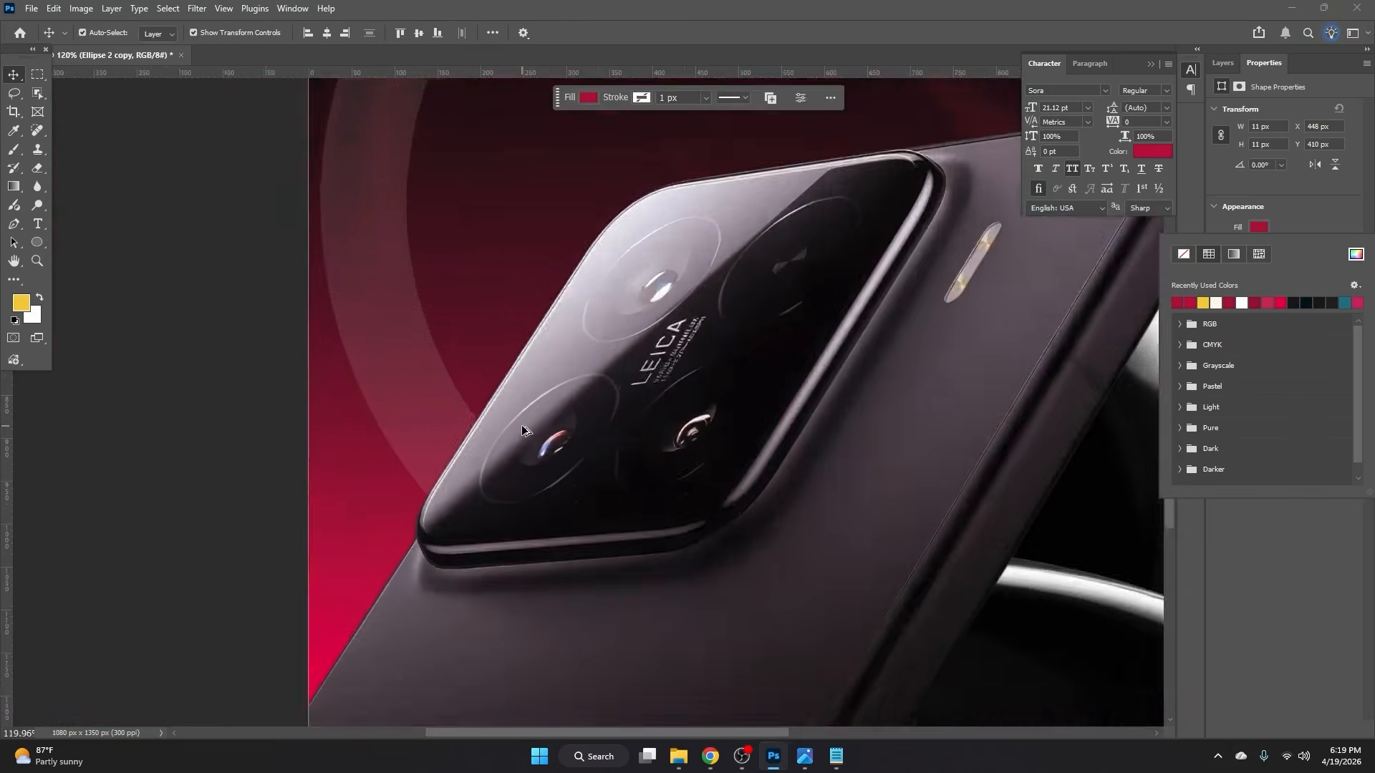
click(947, 214)
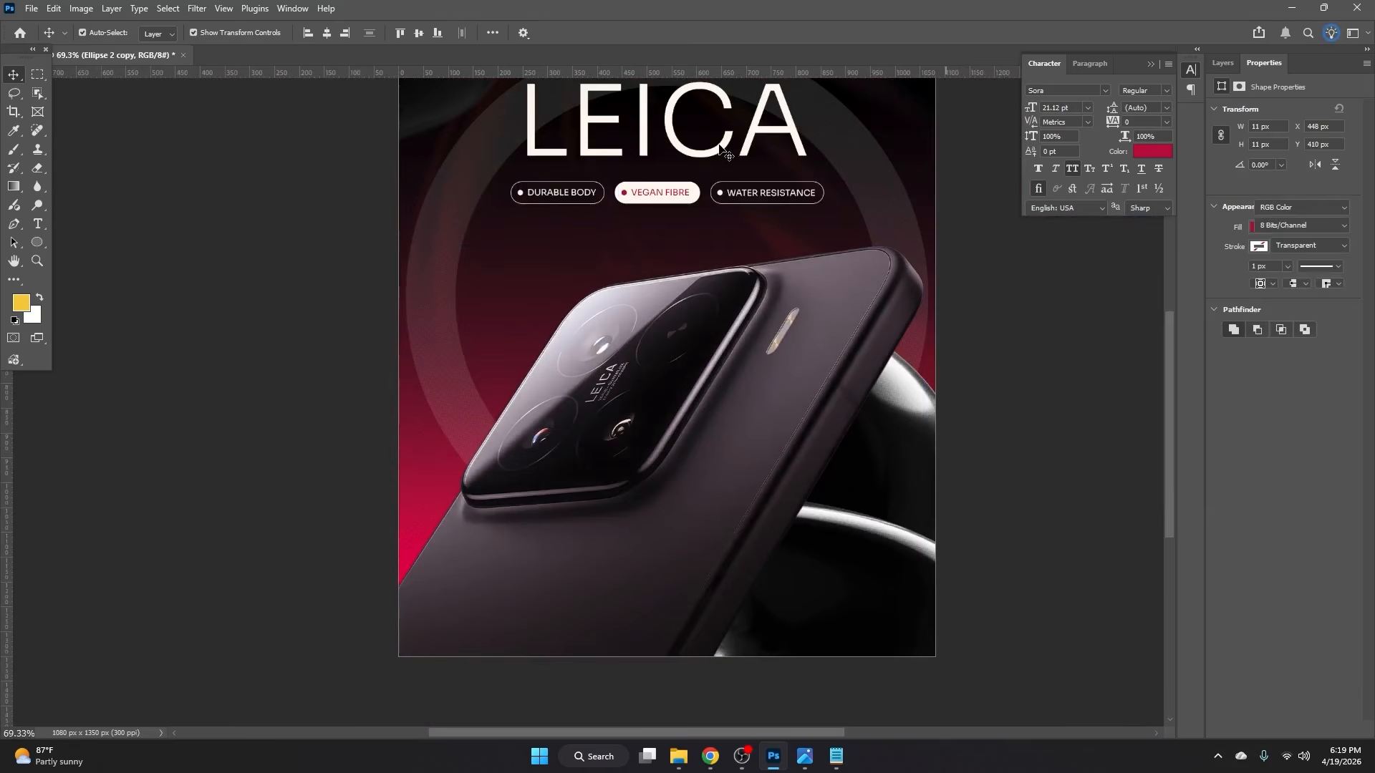
Step: Set the text of all three feature labels to the Medium font weight
scroll(720, 143, up, 7)
click(230, 312)
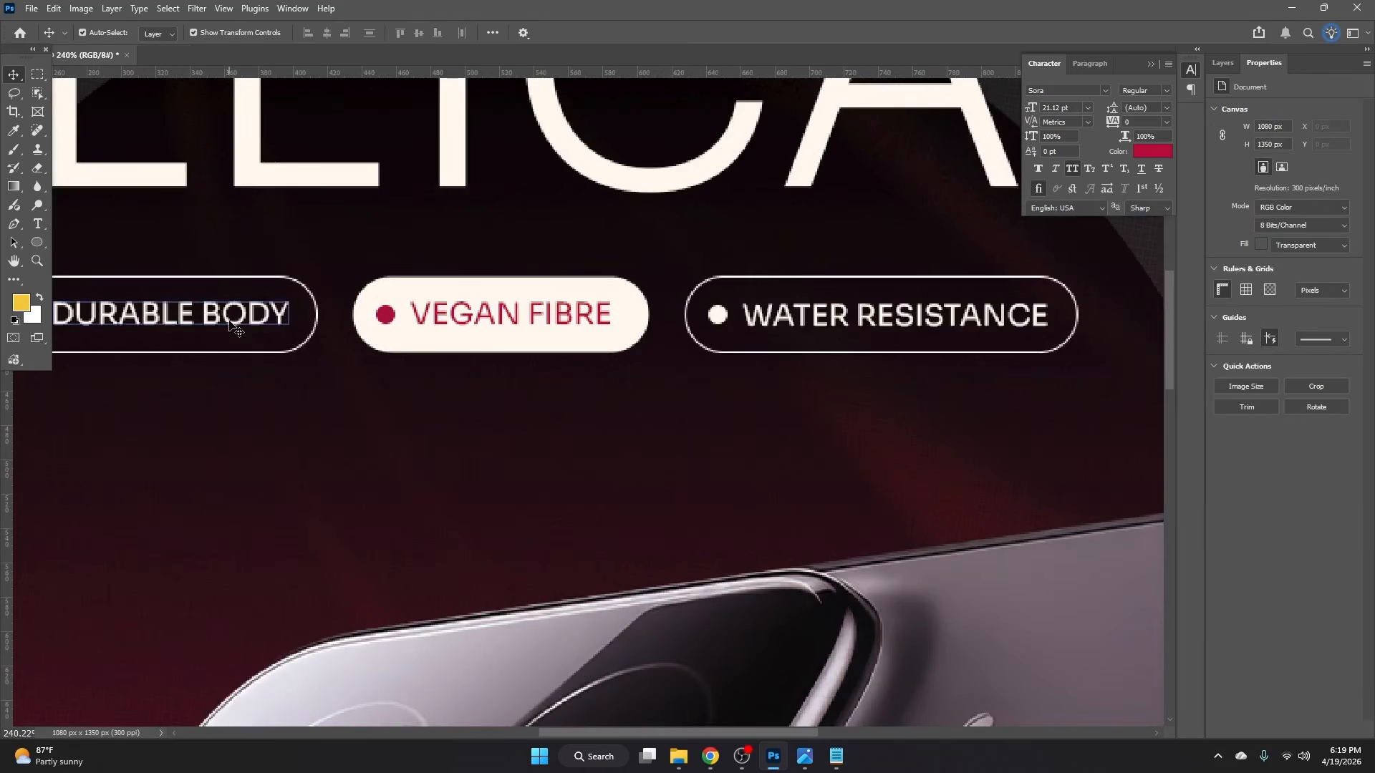
shift+click(559, 321)
shift+click(910, 314)
shift+click(910, 314)
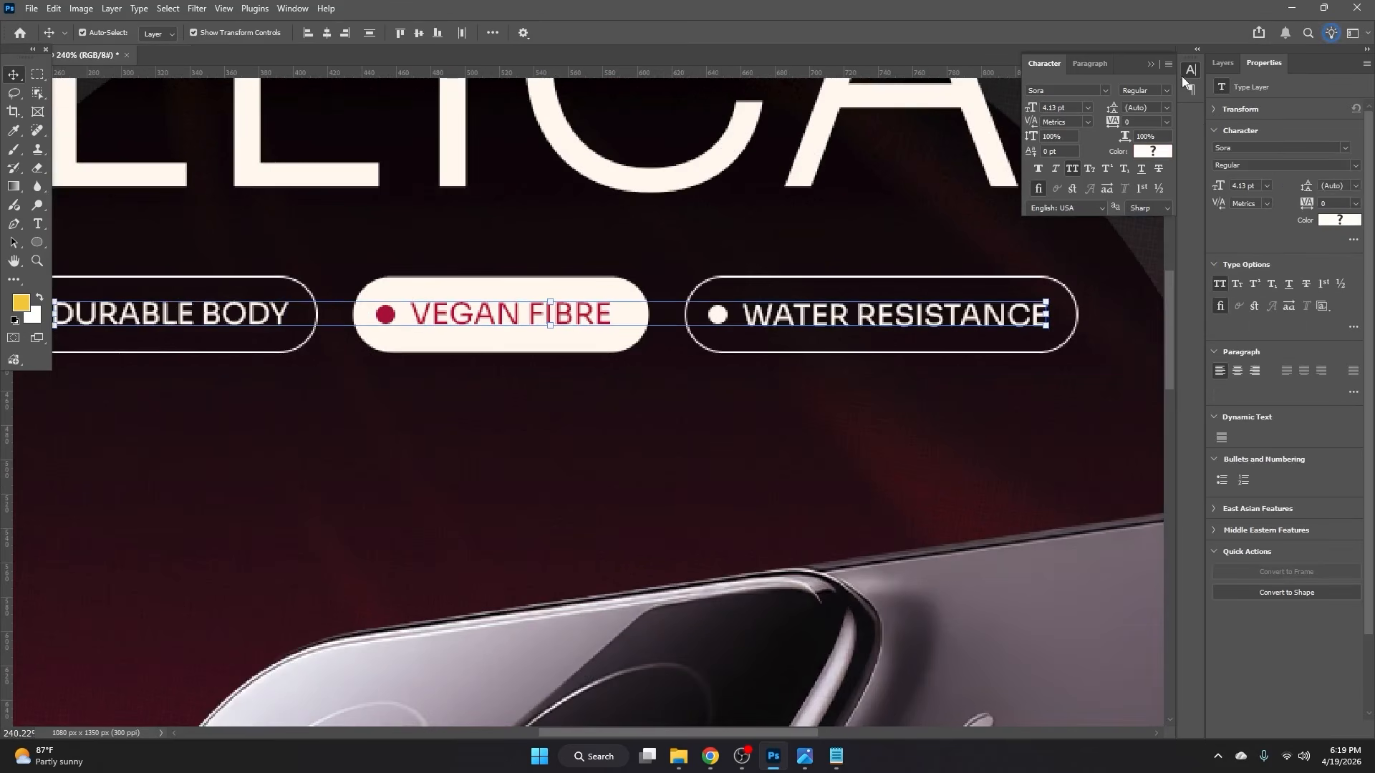
click(1153, 95)
click(1169, 181)
Step: Vertically centre the text and dot of each feature label within its pill
click(1017, 352)
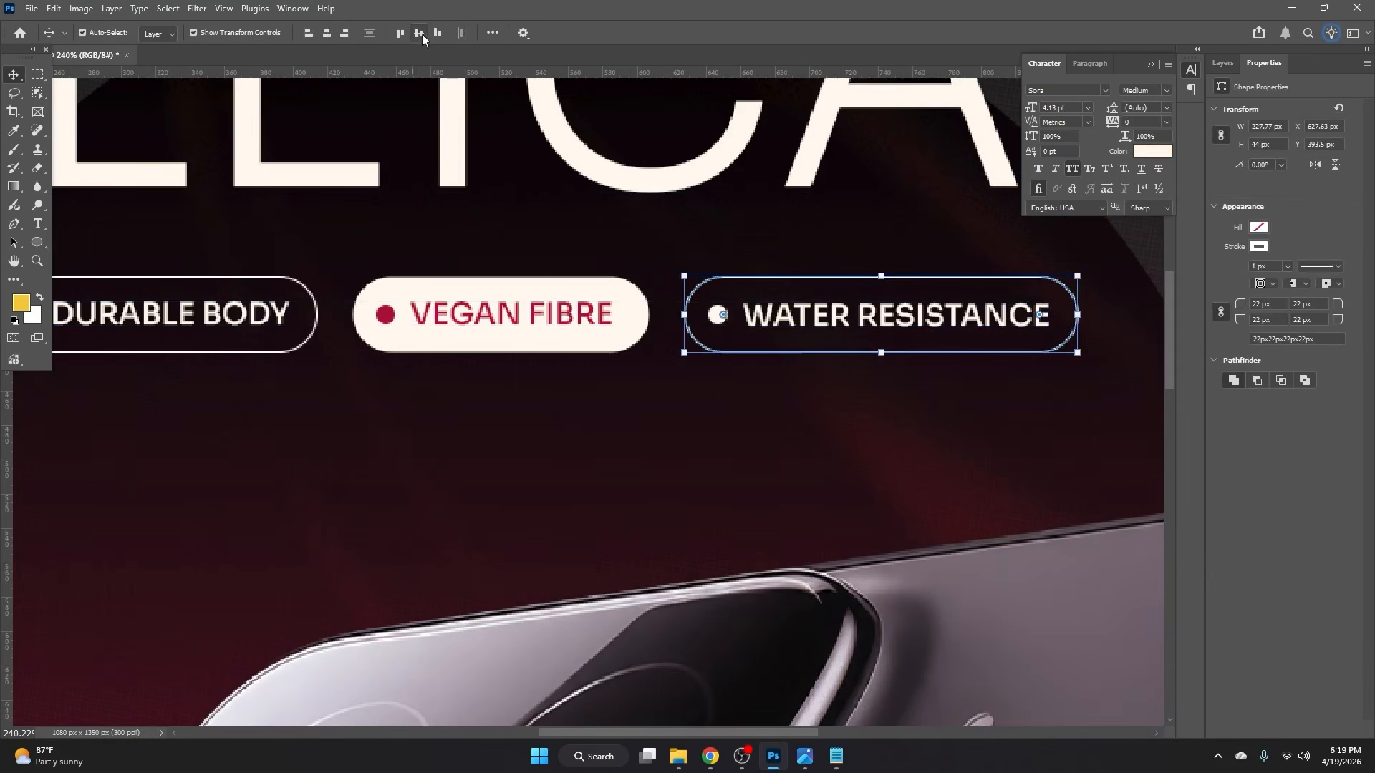
click(546, 299)
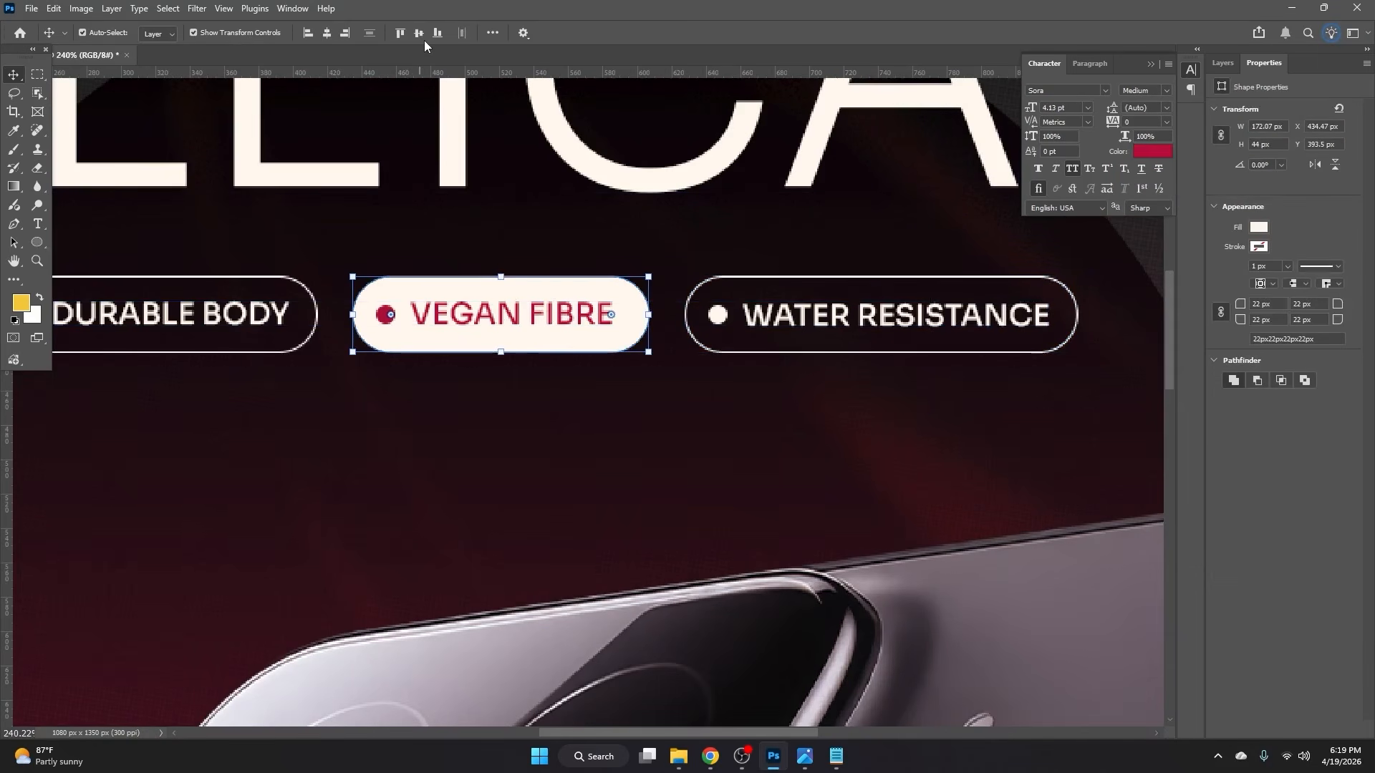
drag(408, 427, 653, 422)
drag(502, 426, 448, 337)
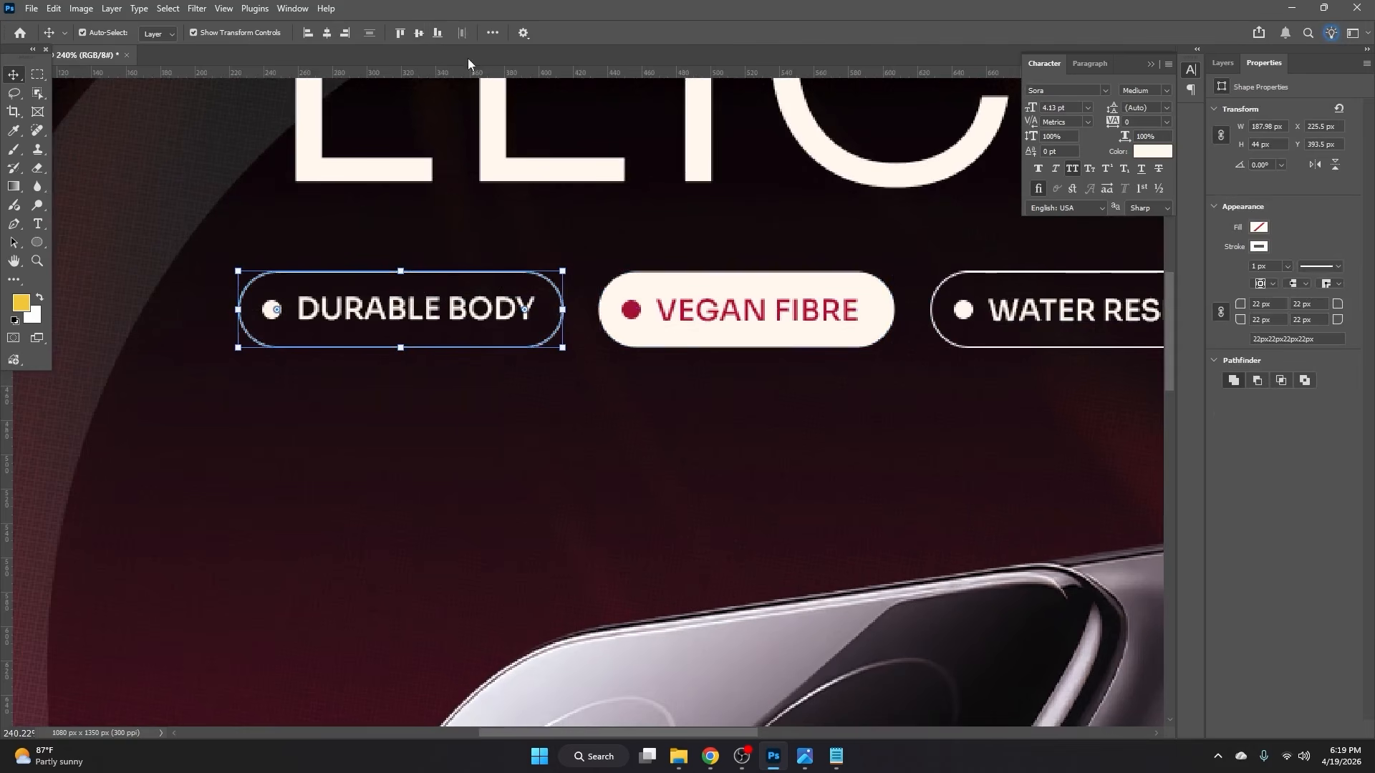
click(418, 33)
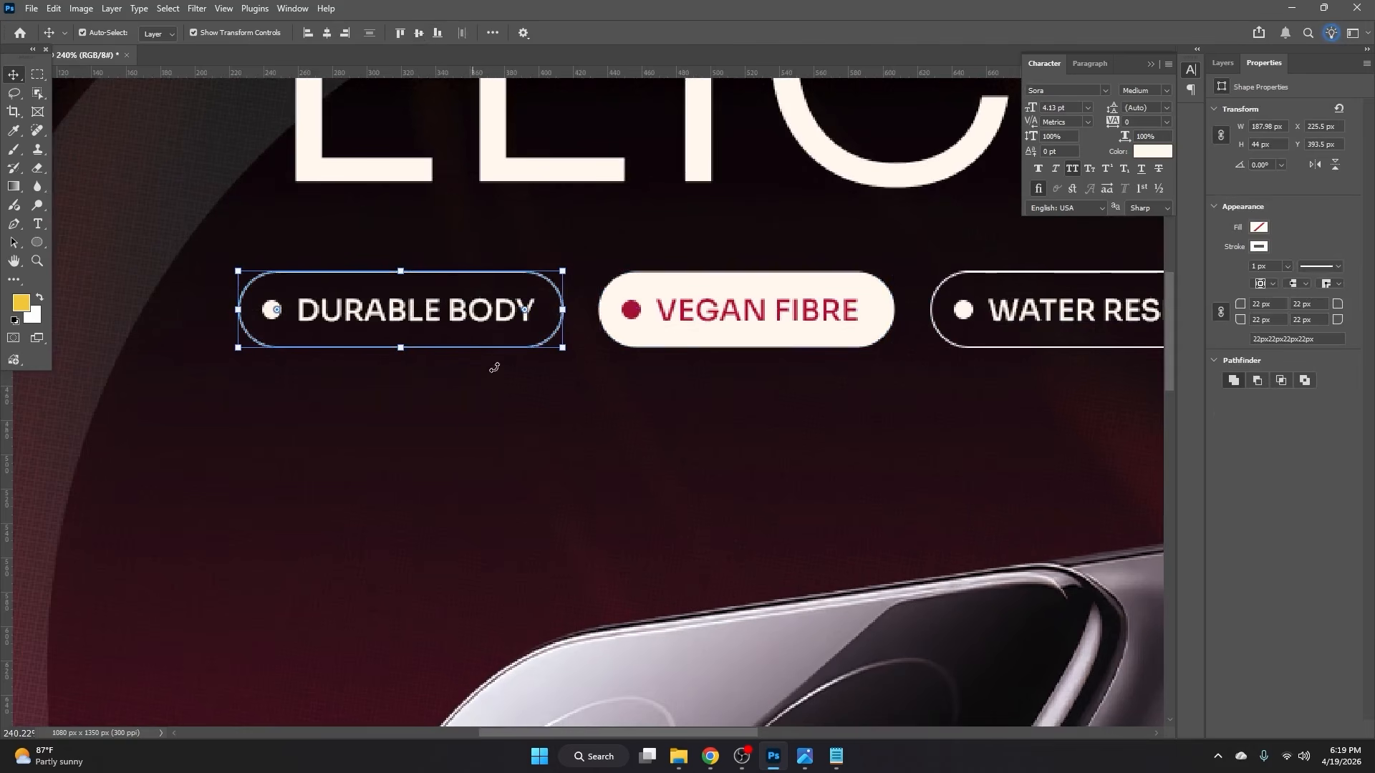
click(446, 386)
Step: Centre the group of three feature labels horizontally on the artboard
click(1222, 63)
click(1262, 169)
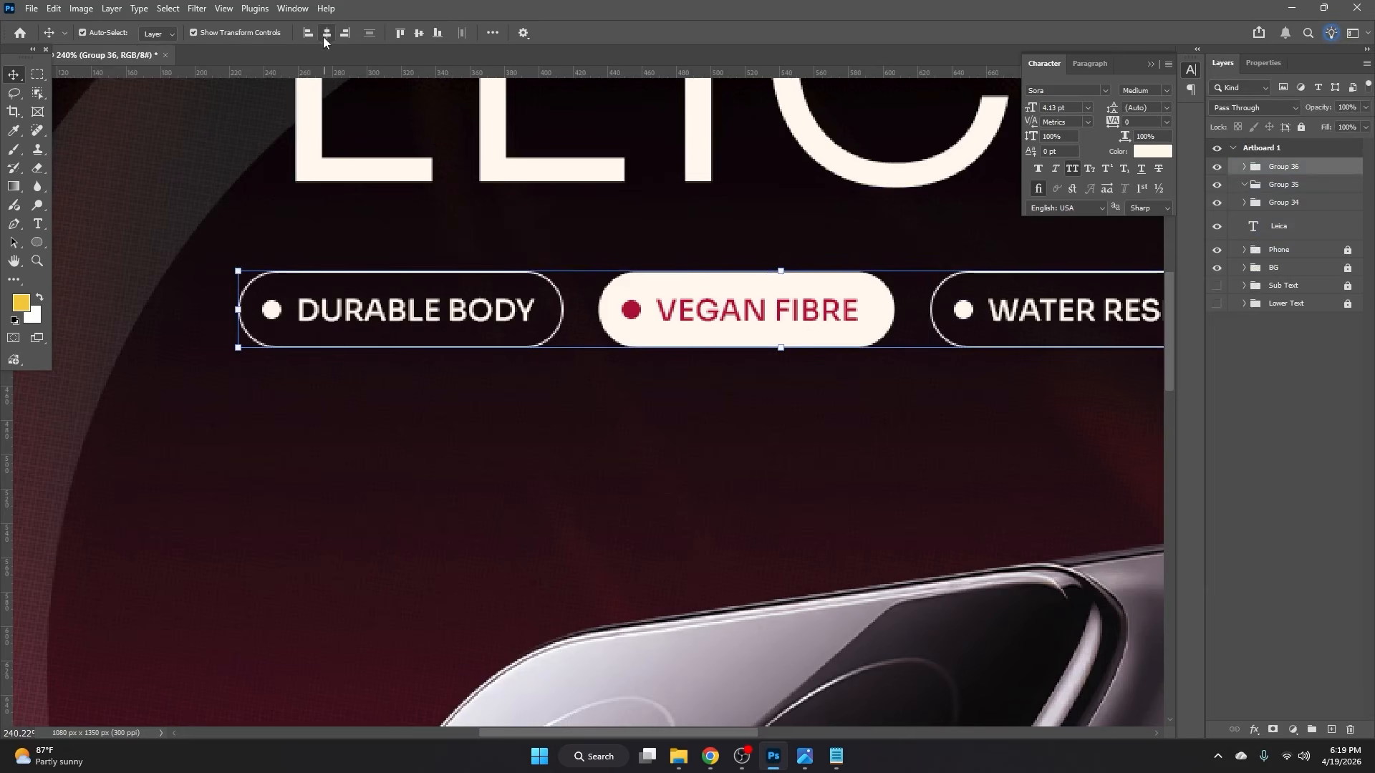
scroll(477, 237, down, 6)
scroll(1007, 430, down, 2)
click(899, 384)
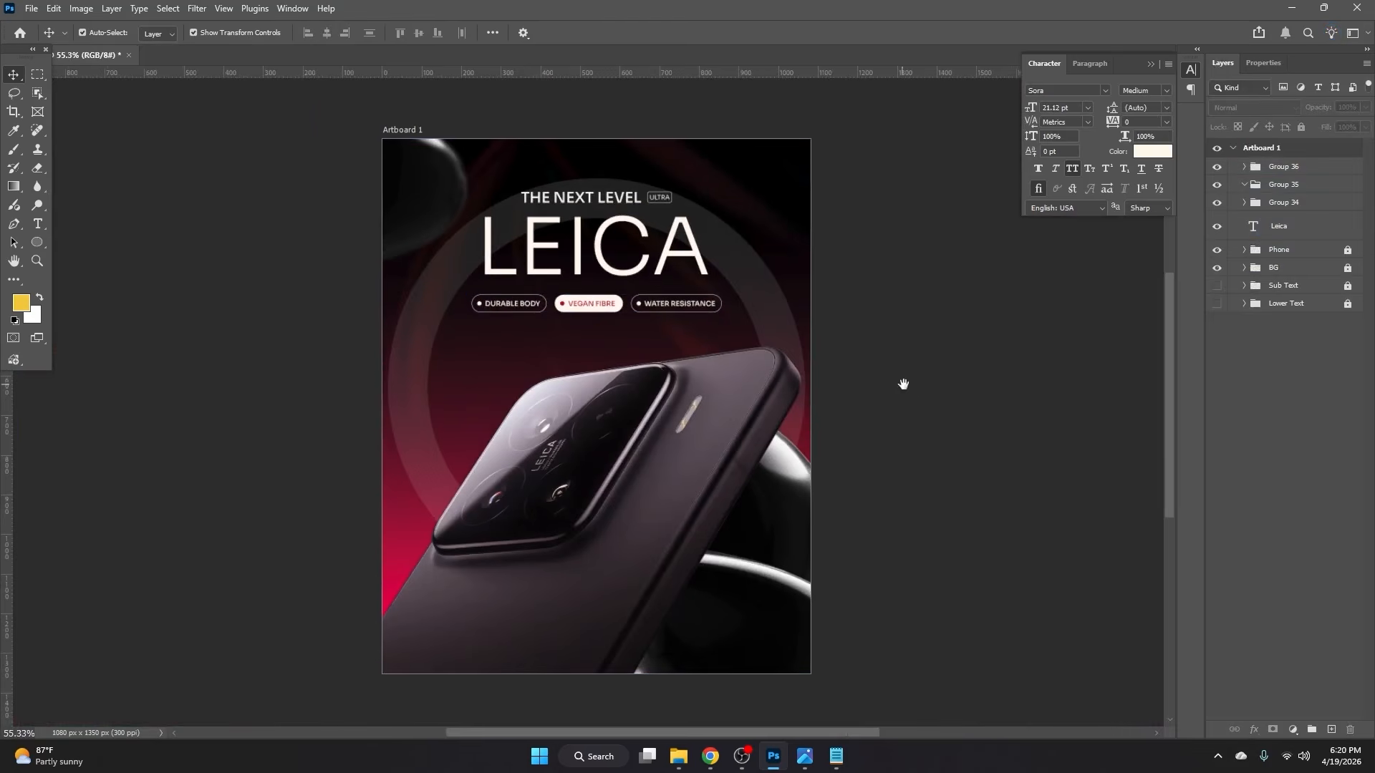
Step: Enlarge the LEICA headline to 52.81 pt, about the width of the label row, and centre it horizontally
click(479, 229)
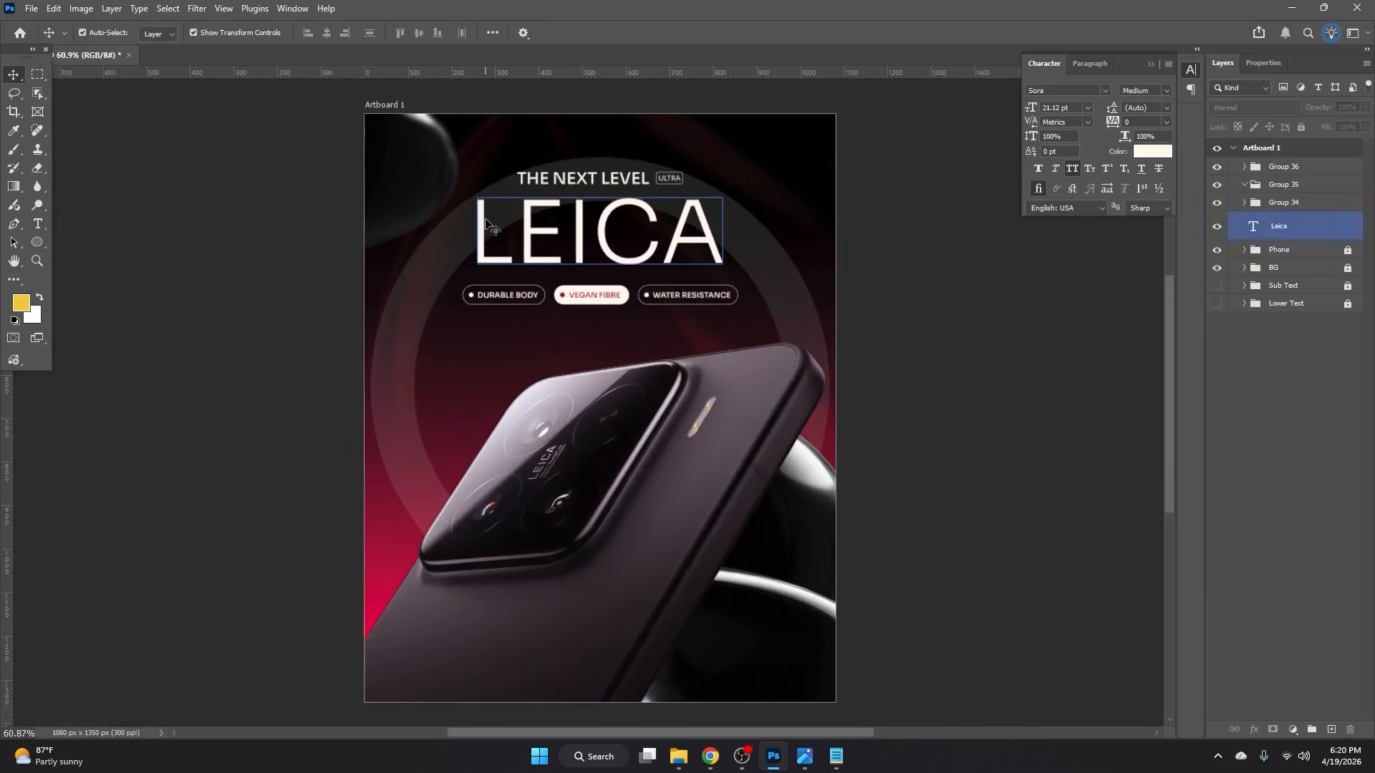
drag(726, 236, 752, 236)
key(Return)
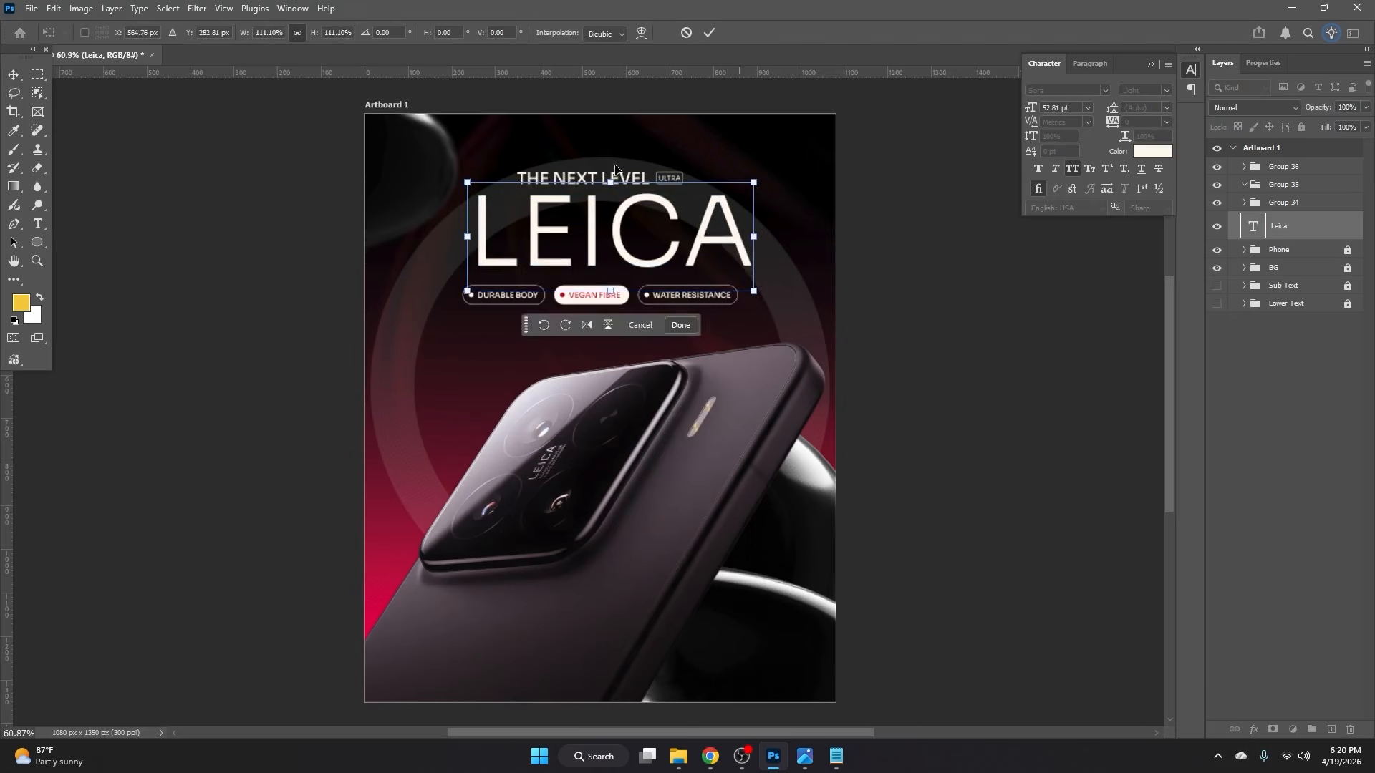
click(326, 33)
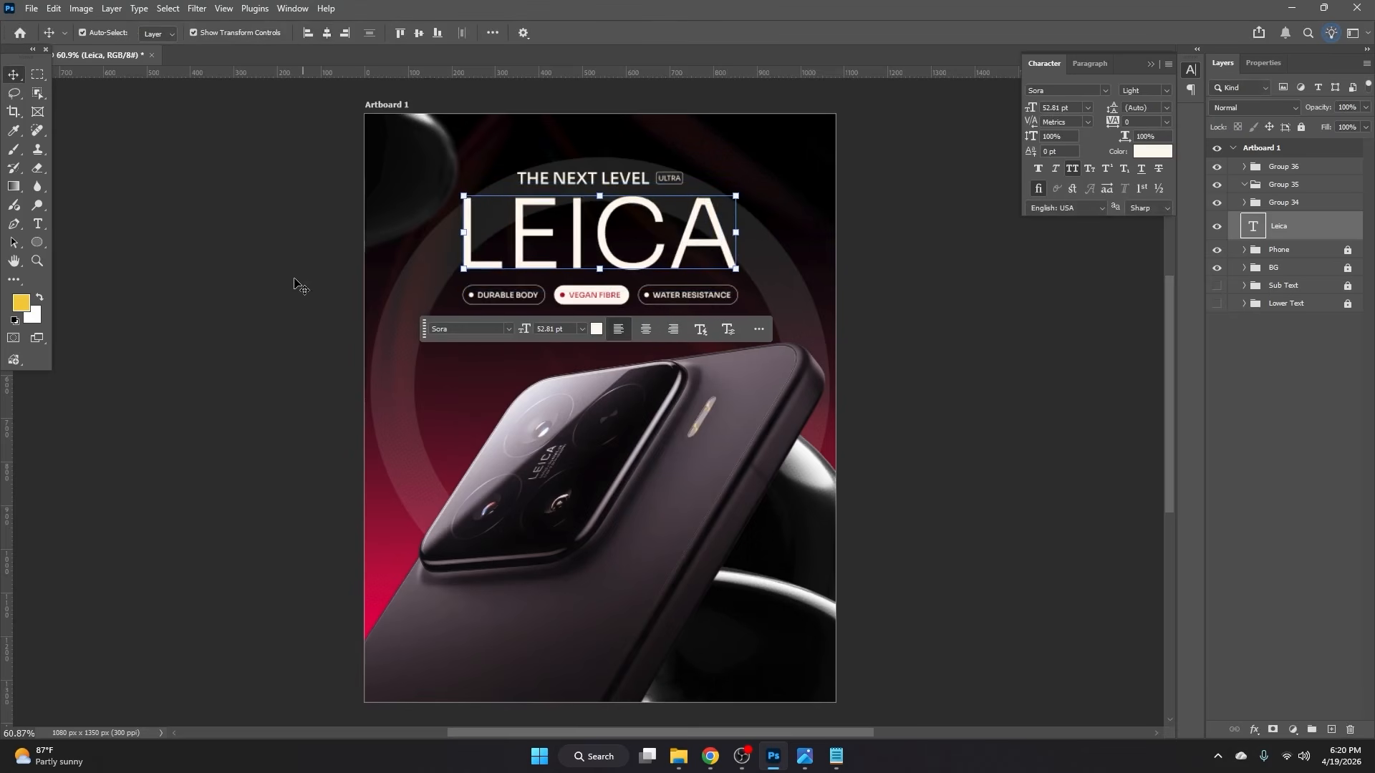
Step: Enlarge the "The Next Level" line with its Ultra badge slightly and centre it horizontally on the artboard
click(1284, 204)
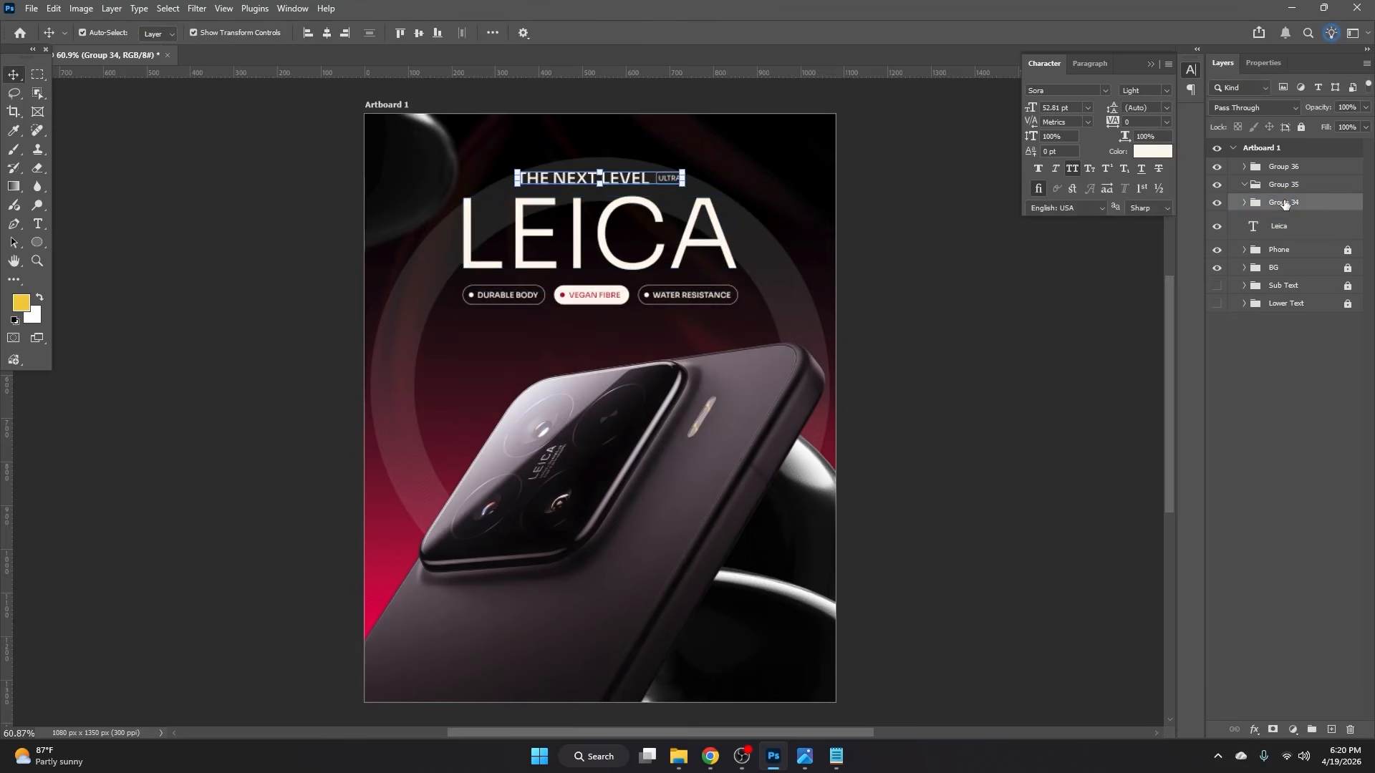
drag(684, 179, 711, 186)
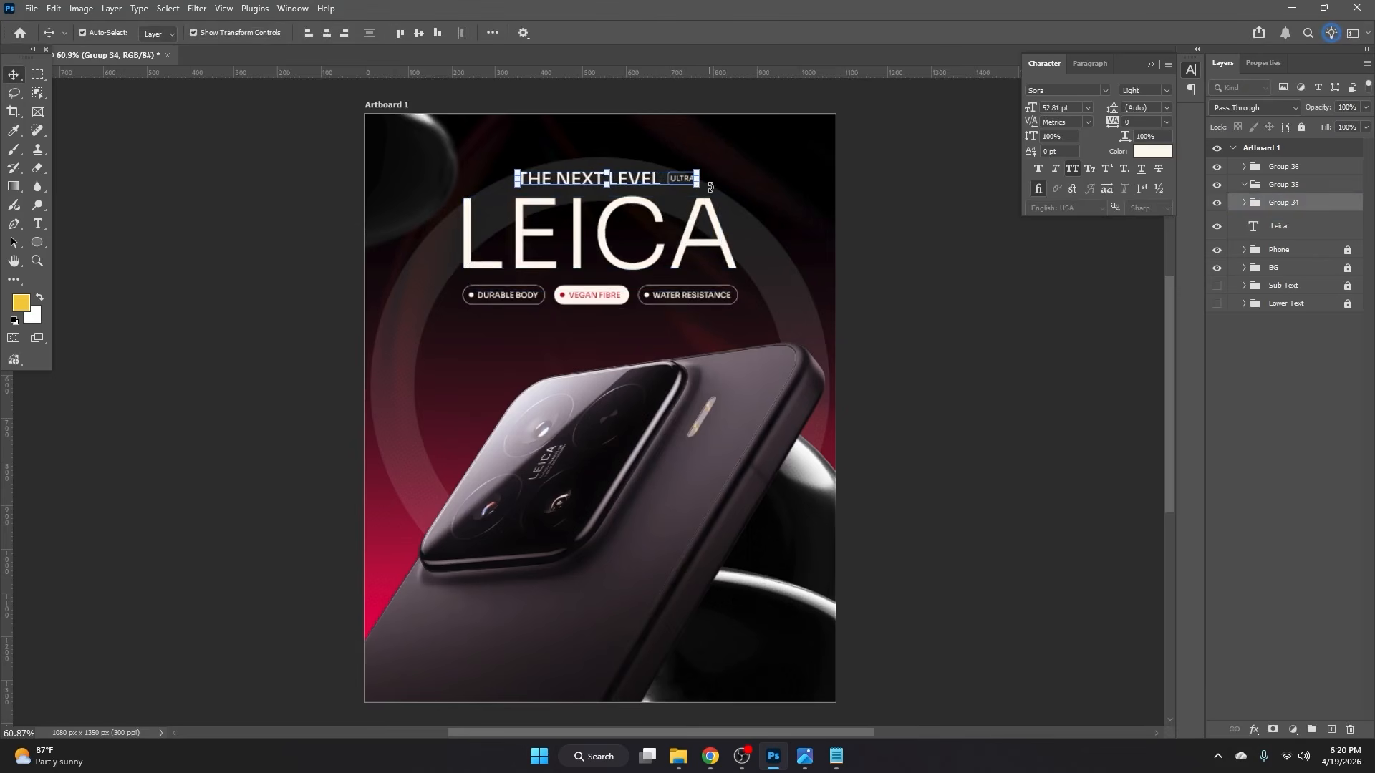
click(327, 33)
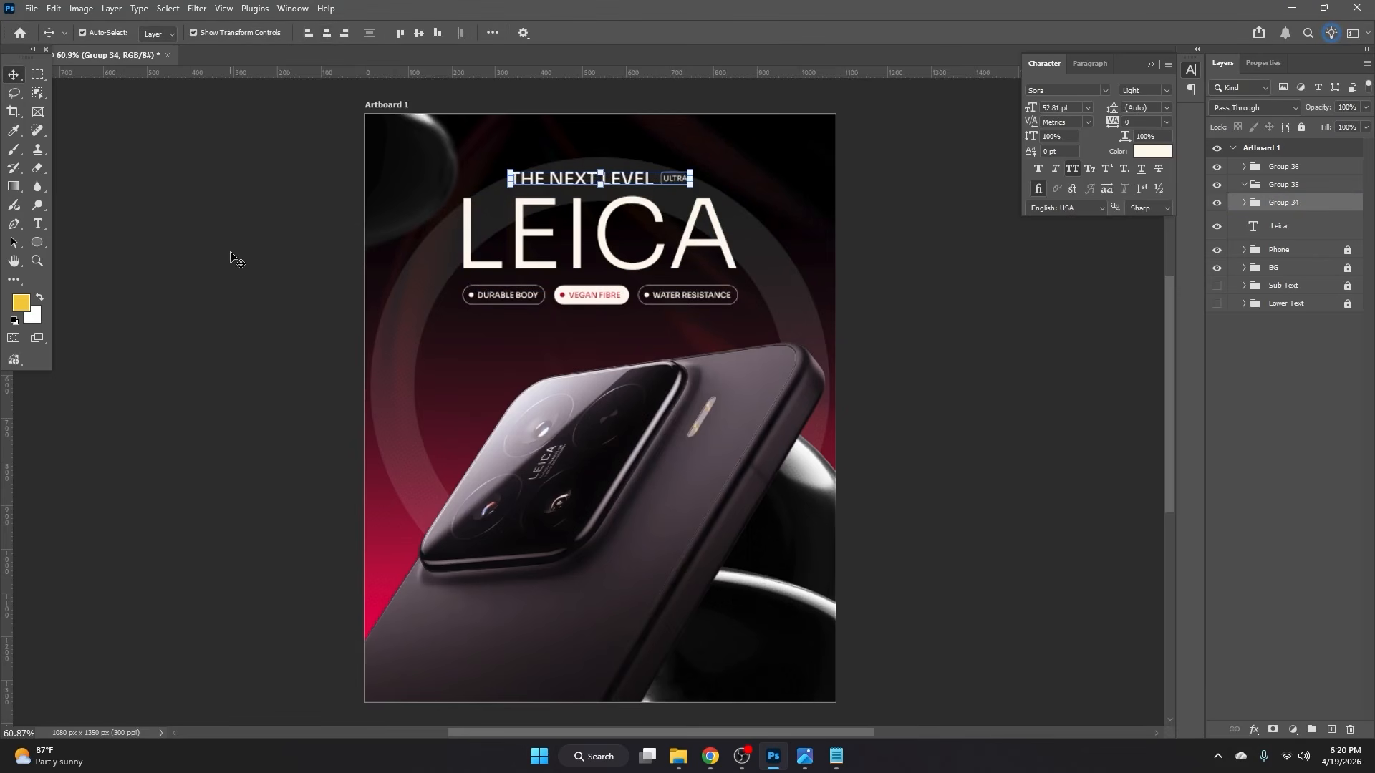
Step: Nudge the feature label group down to leave more space below the LEICA headline
click(1283, 166)
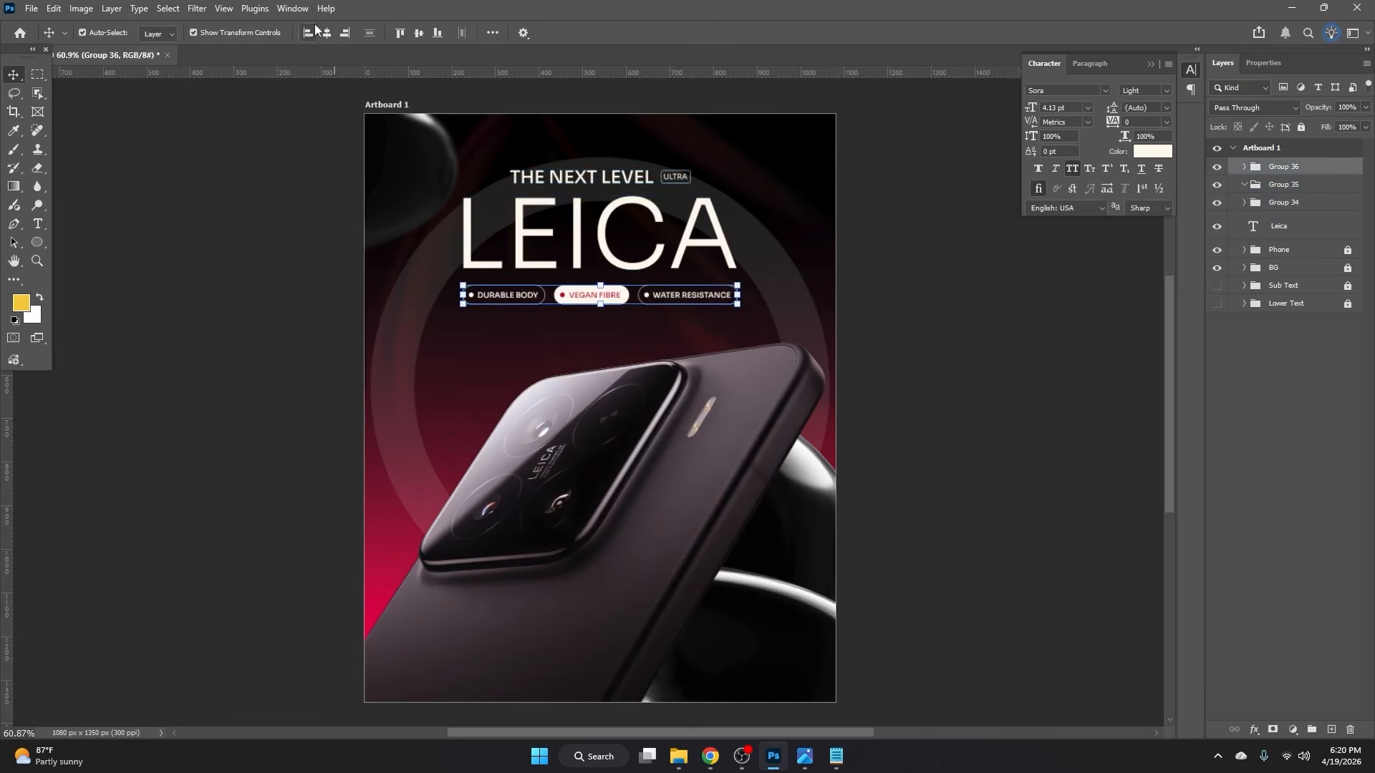
key(Down)
key(Down)
key(Down)
key(Down)
key(Down)
key(Down)
key(Down)
key(Down)
key(Down)
key(Down)
key(Down)
key(Down)
key(Down)
key(Down)
key(Down)
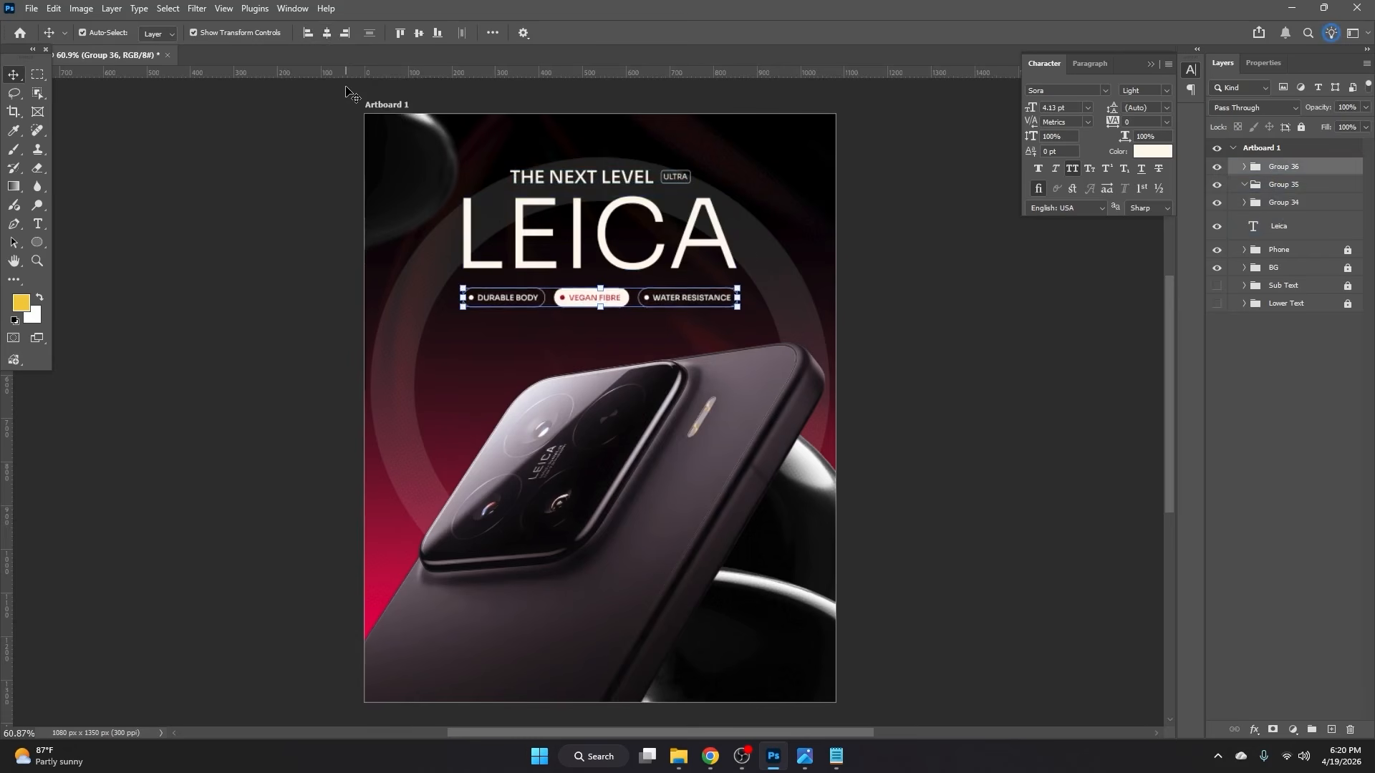
key(Down)
key(Down)
key(Down)
click(1235, 356)
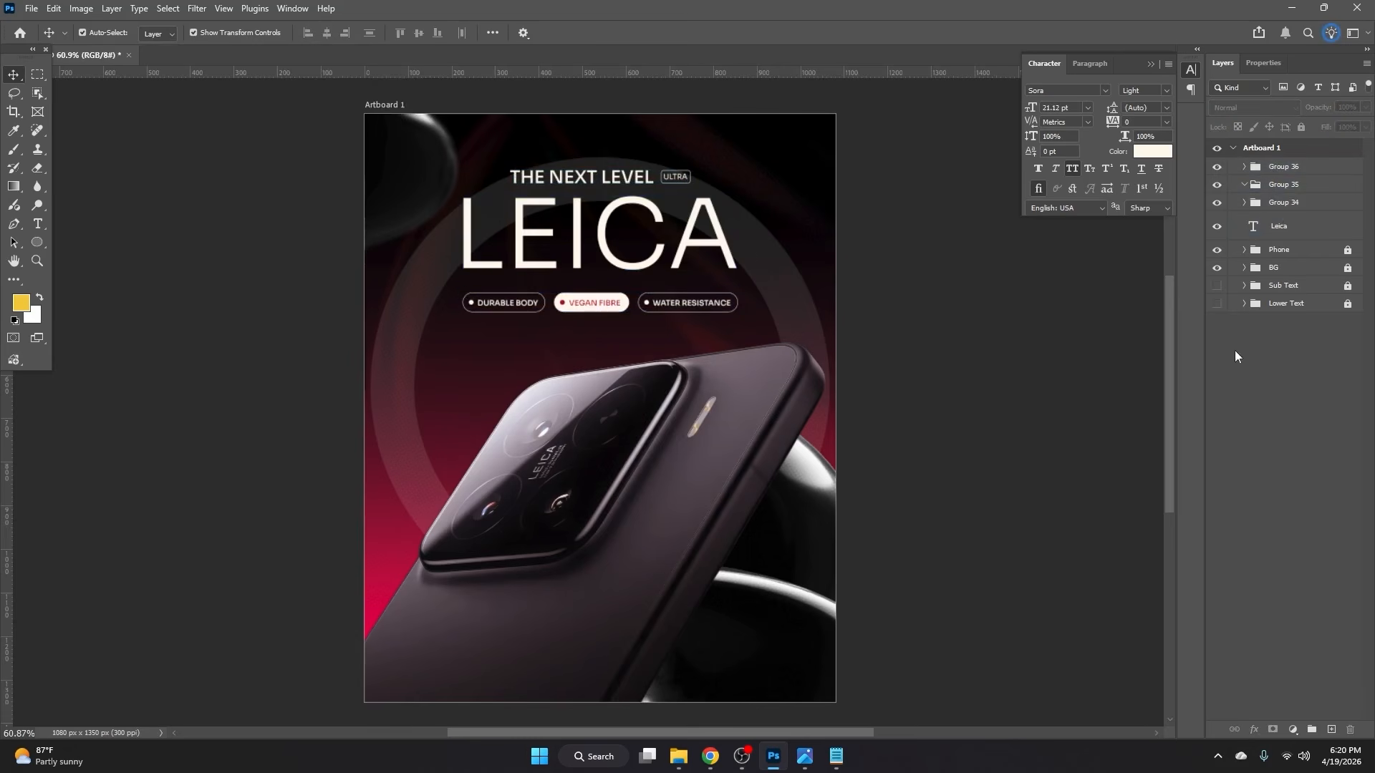
Step: Show the Sub Text and Lower Text groups and move both to the top of the artboard's layer stack
click(1217, 303)
click(1216, 285)
click(1269, 287)
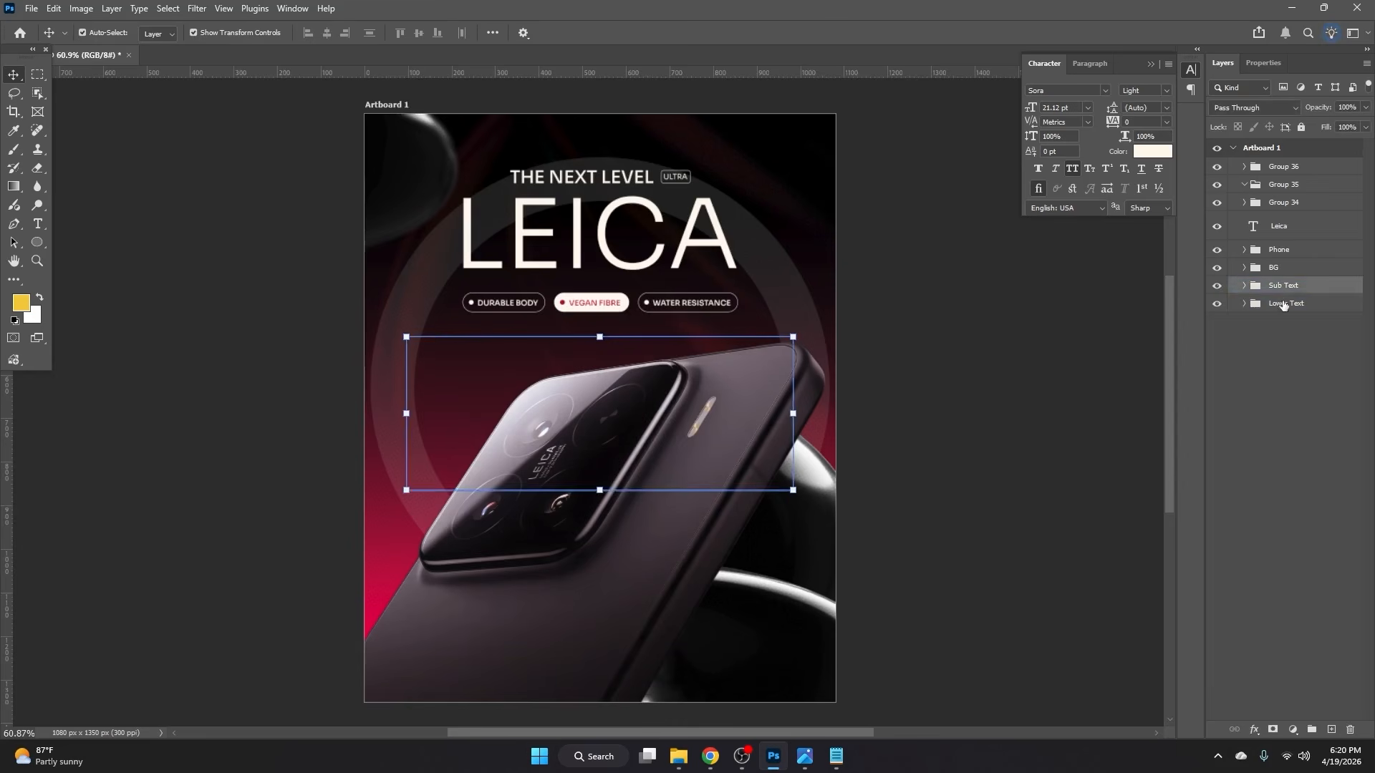
shift+click(1274, 303)
drag(1281, 159, 1282, 158)
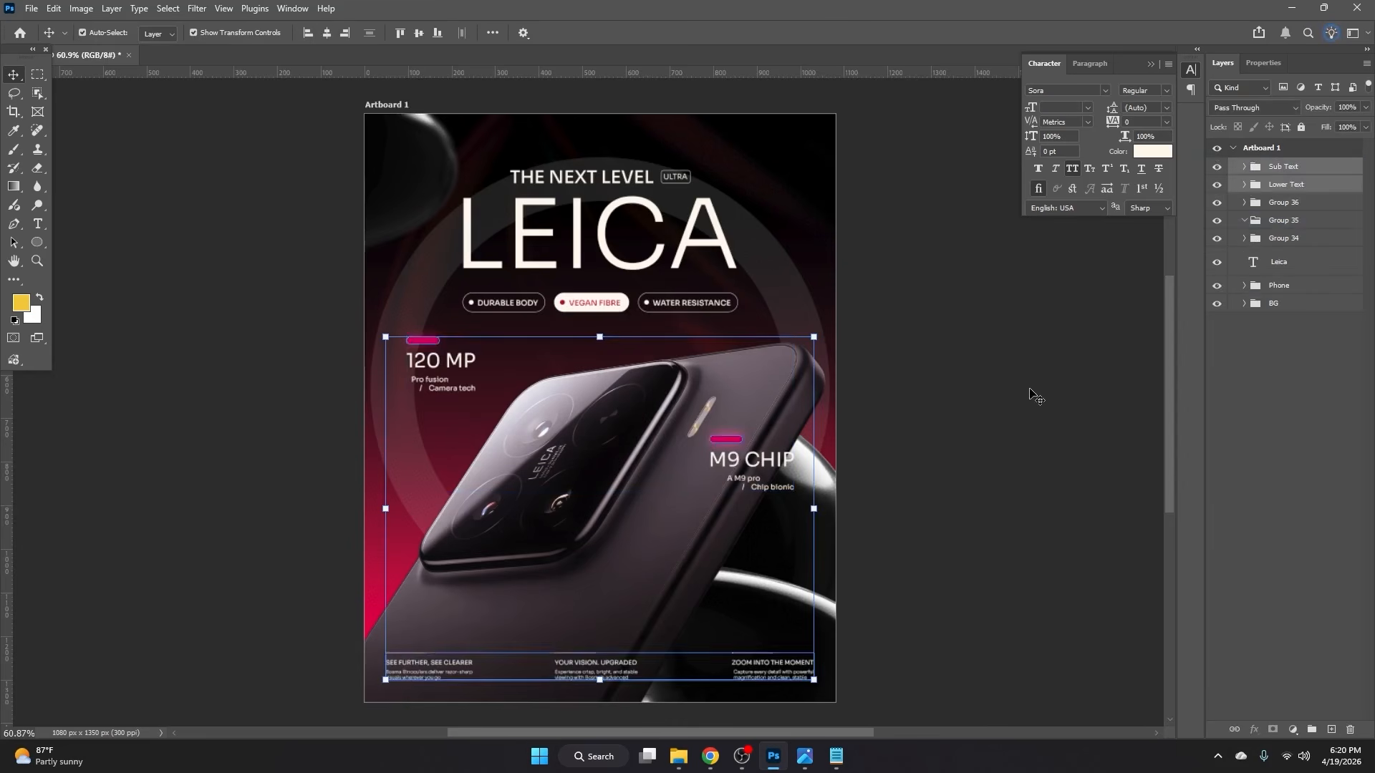
click(991, 424)
scroll(992, 422, up, 1)
scroll(992, 424, down, 1)
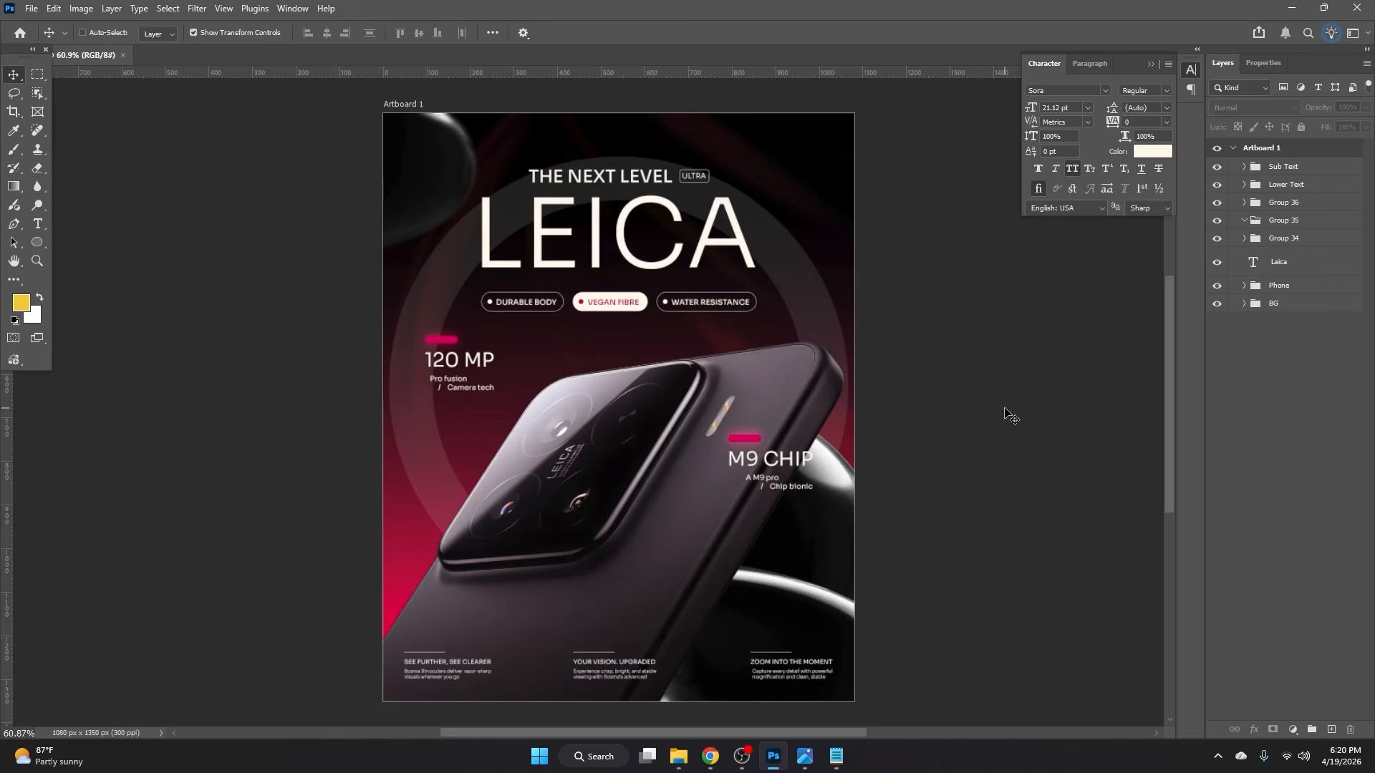
Step: Stamp all visible layers into a new top layer and convert it to a smart object
key(ctrl+shift+alt+e)
right_click(1336, 176)
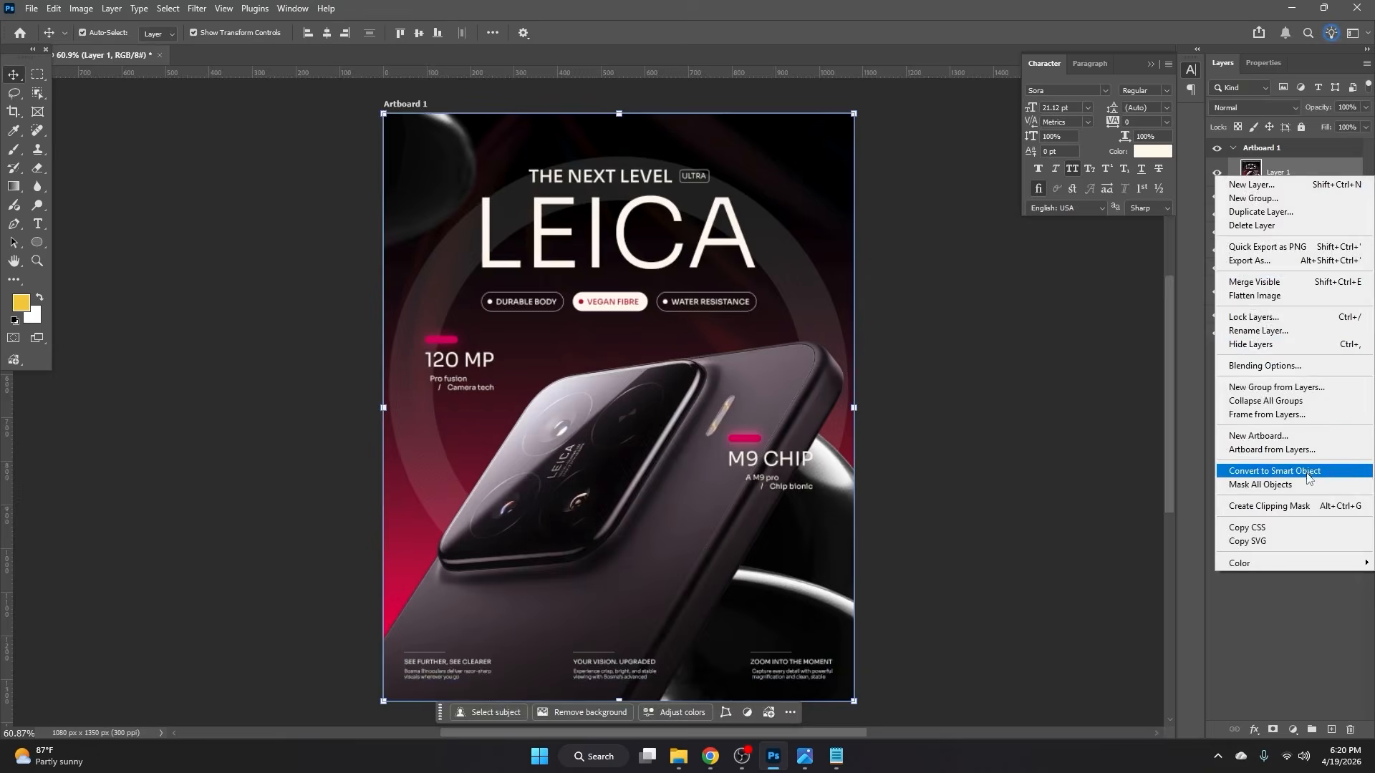
click(1274, 471)
Step: Start the Camera Raw Filter on the merged layer and set Texture +18, Clarity +19, Dehaze +12 and Vignette -7
click(199, 10)
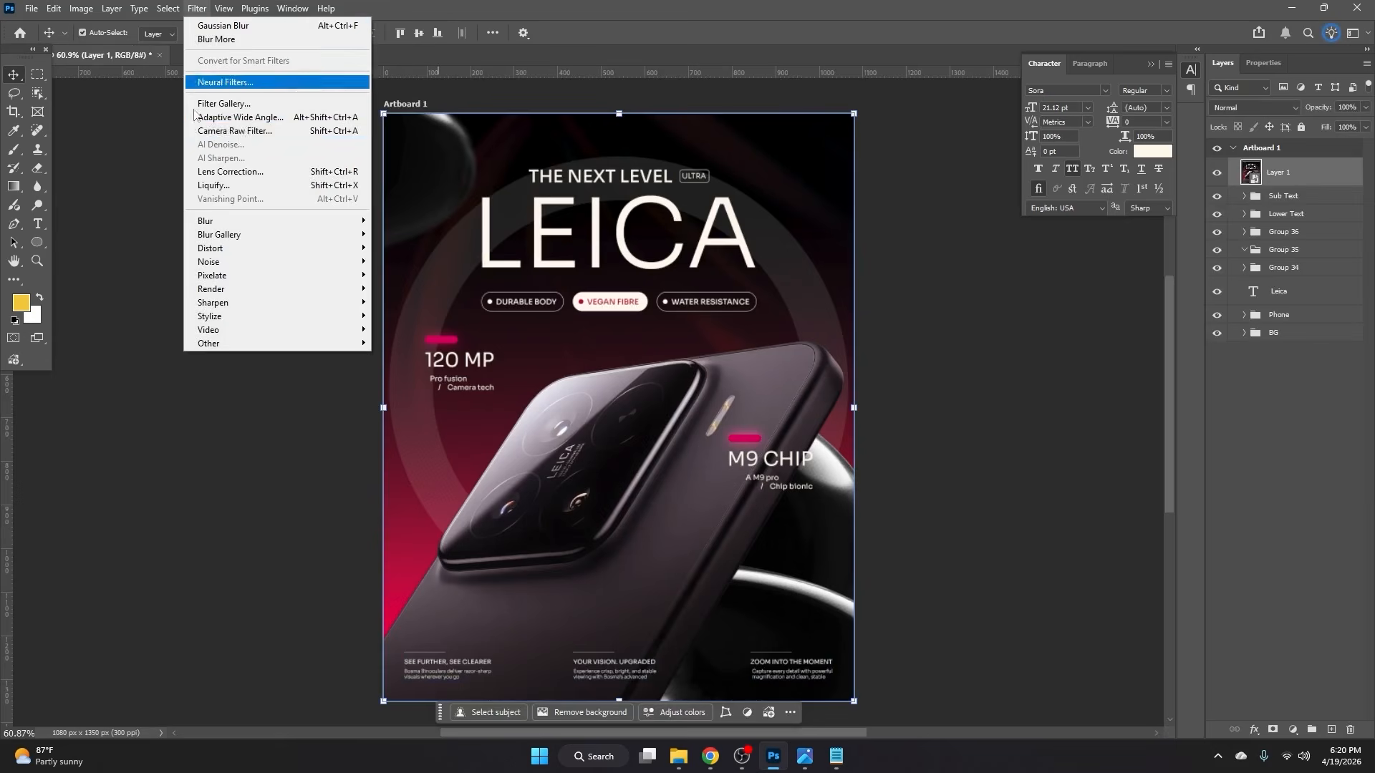
click(241, 130)
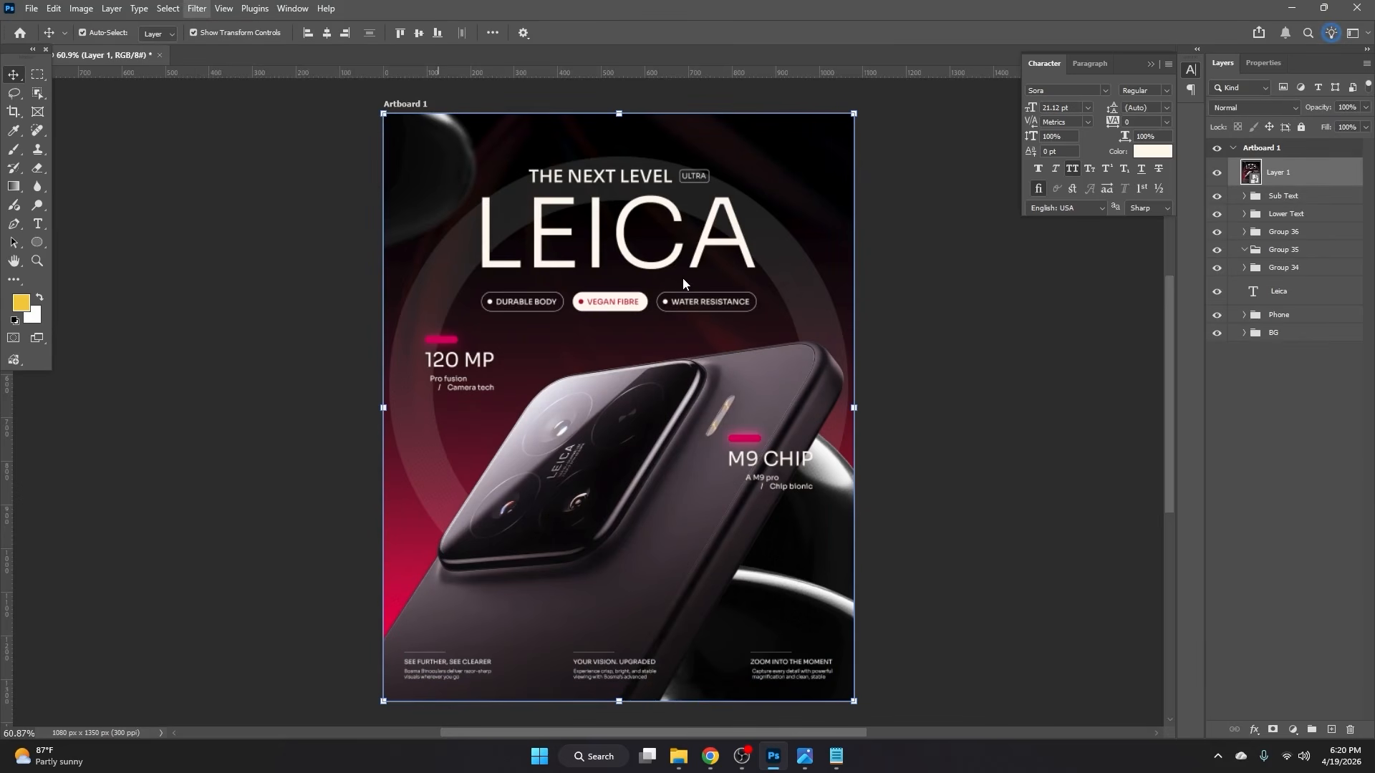
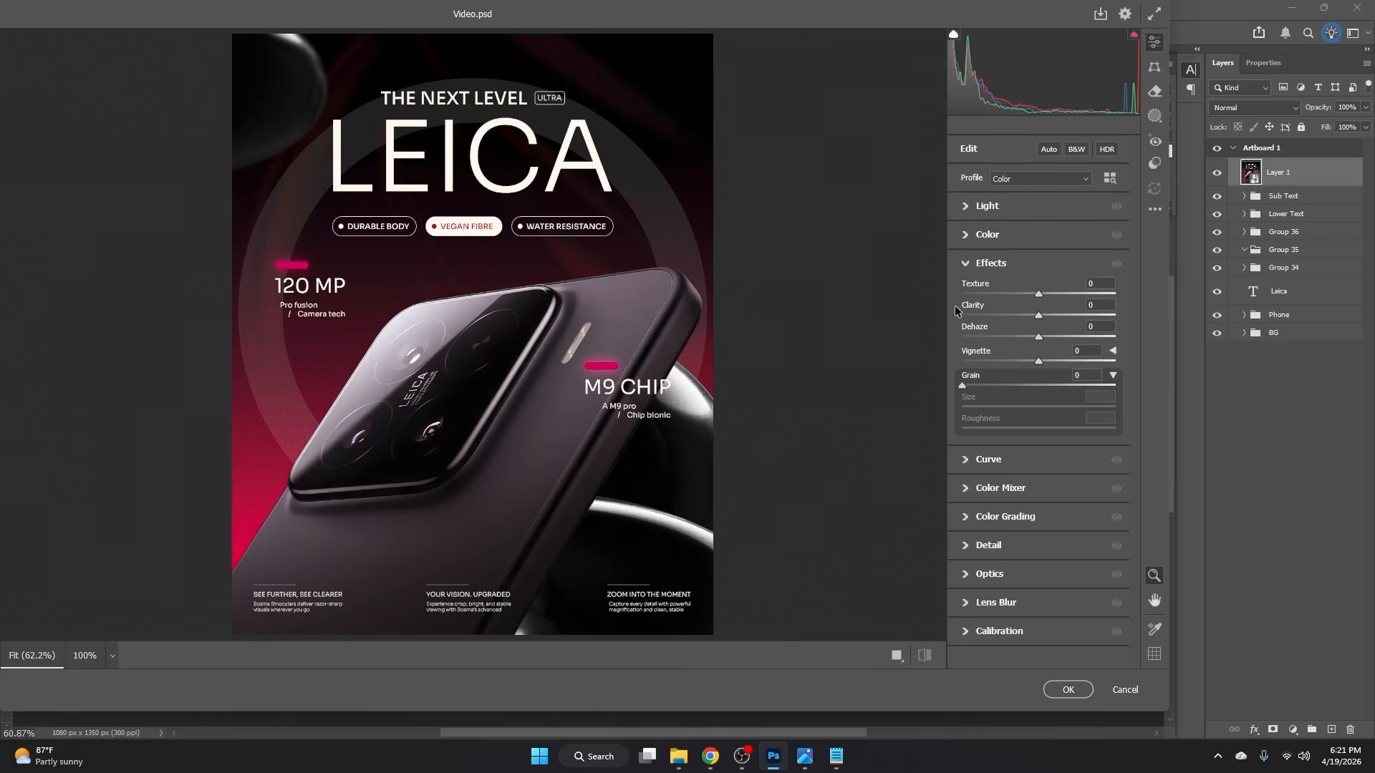
click(967, 265)
click(967, 264)
drag(1041, 314, 1032, 361)
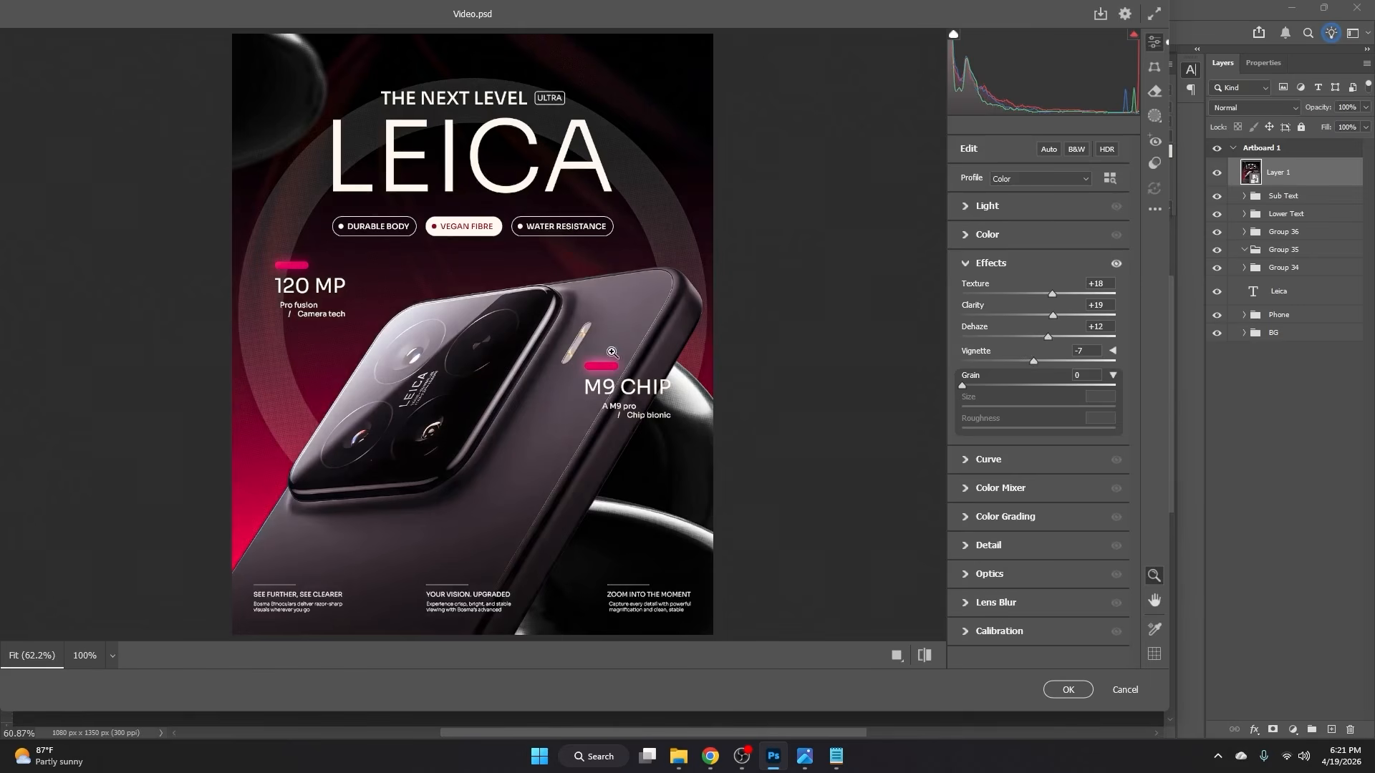
Step: Raise the Vibrance slightly in the Camera Raw color adjustments
click(970, 264)
click(968, 235)
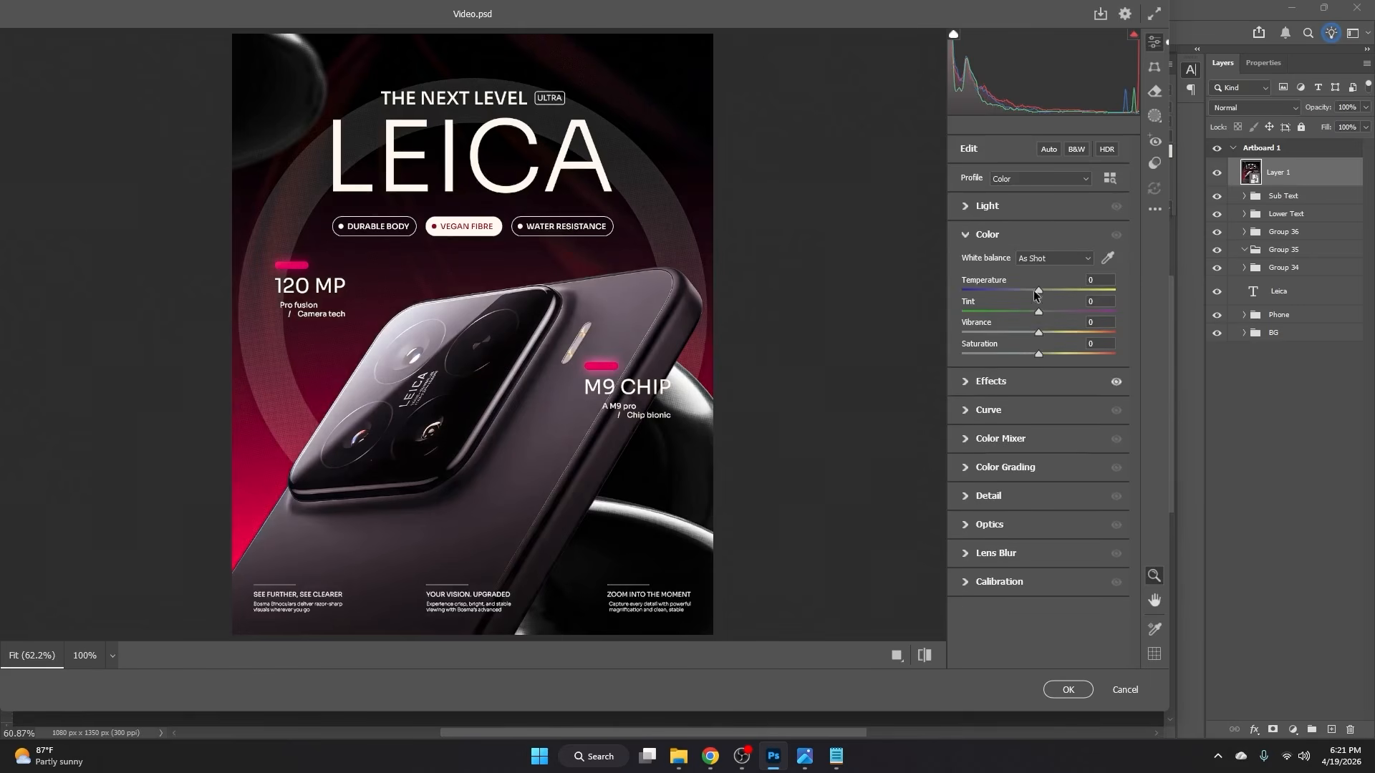
drag(1039, 332, 1050, 333)
click(963, 235)
Step: Set the light adjustments to Exposure +0.05, Contrast +9, Highlights +7, Shadows -13, Whites +6 and Blacks -6
click(967, 208)
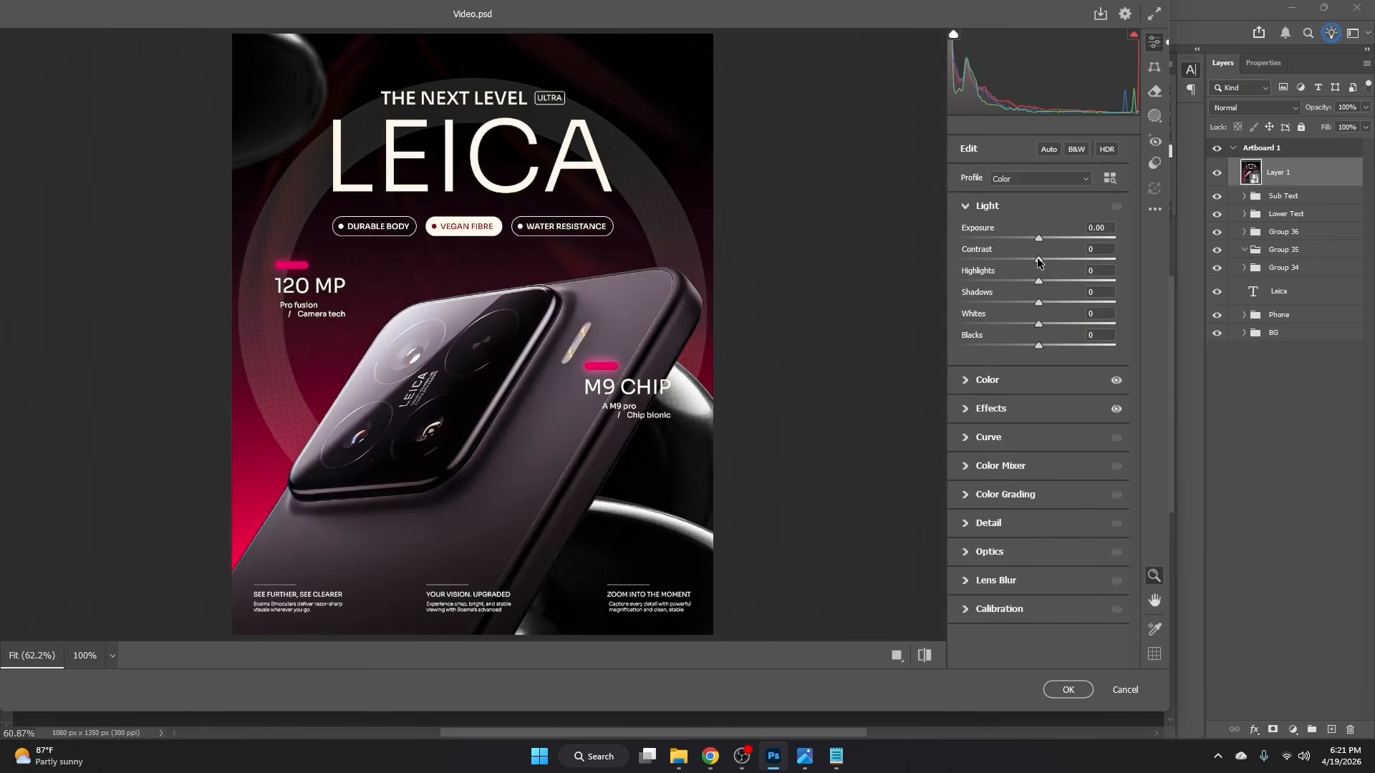
drag(1037, 258, 1044, 257)
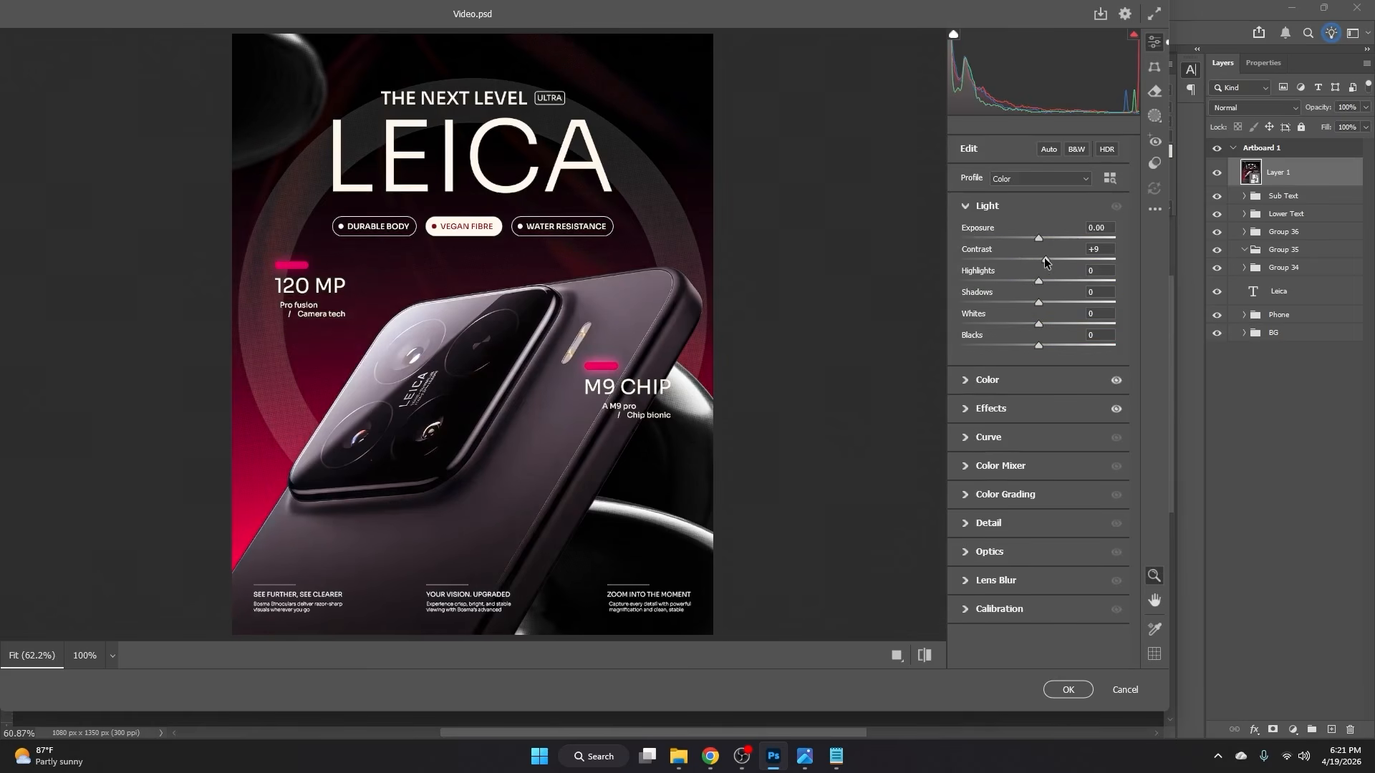
click(1108, 227)
key(Up)
drag(1039, 302, 1037, 347)
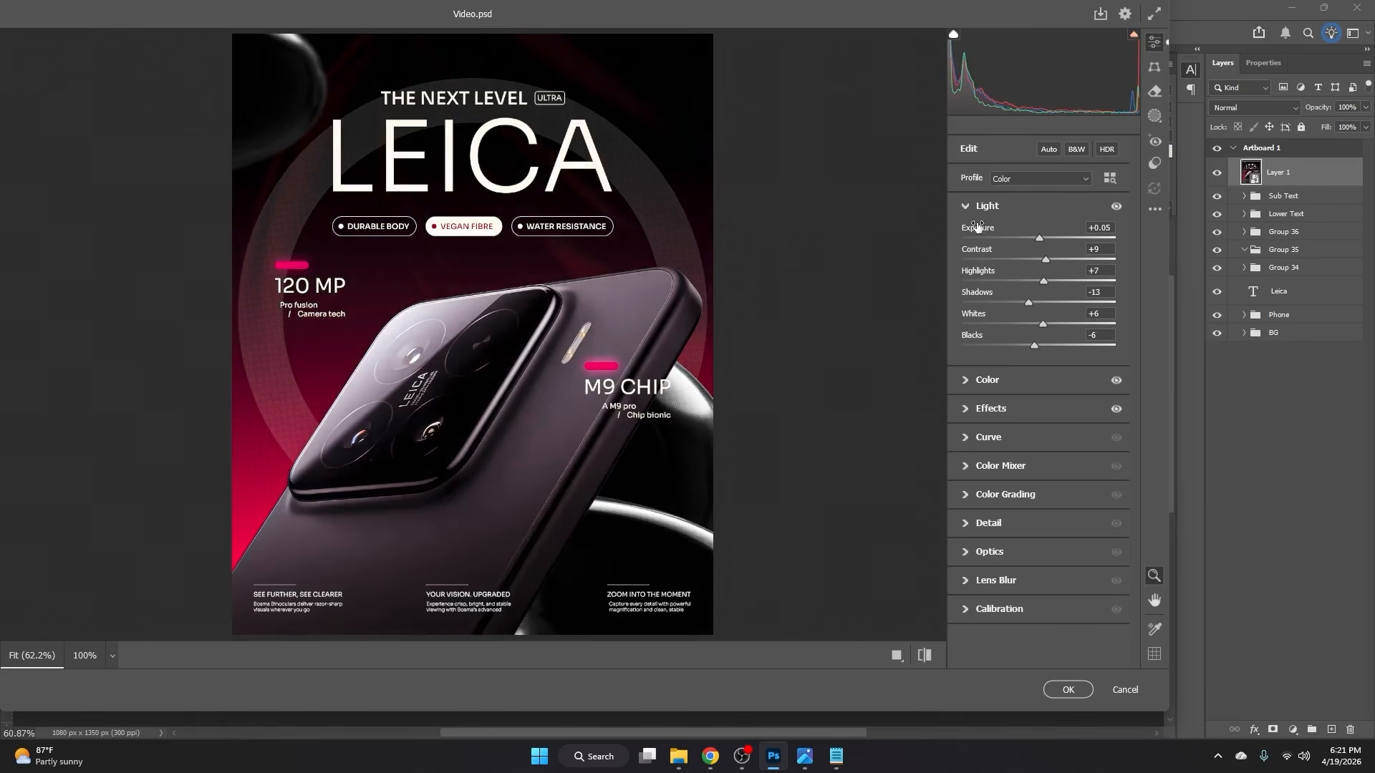
click(967, 207)
Step: Add slight sharpening and noise reduction to the poster and compare the grade with the default settings
click(967, 379)
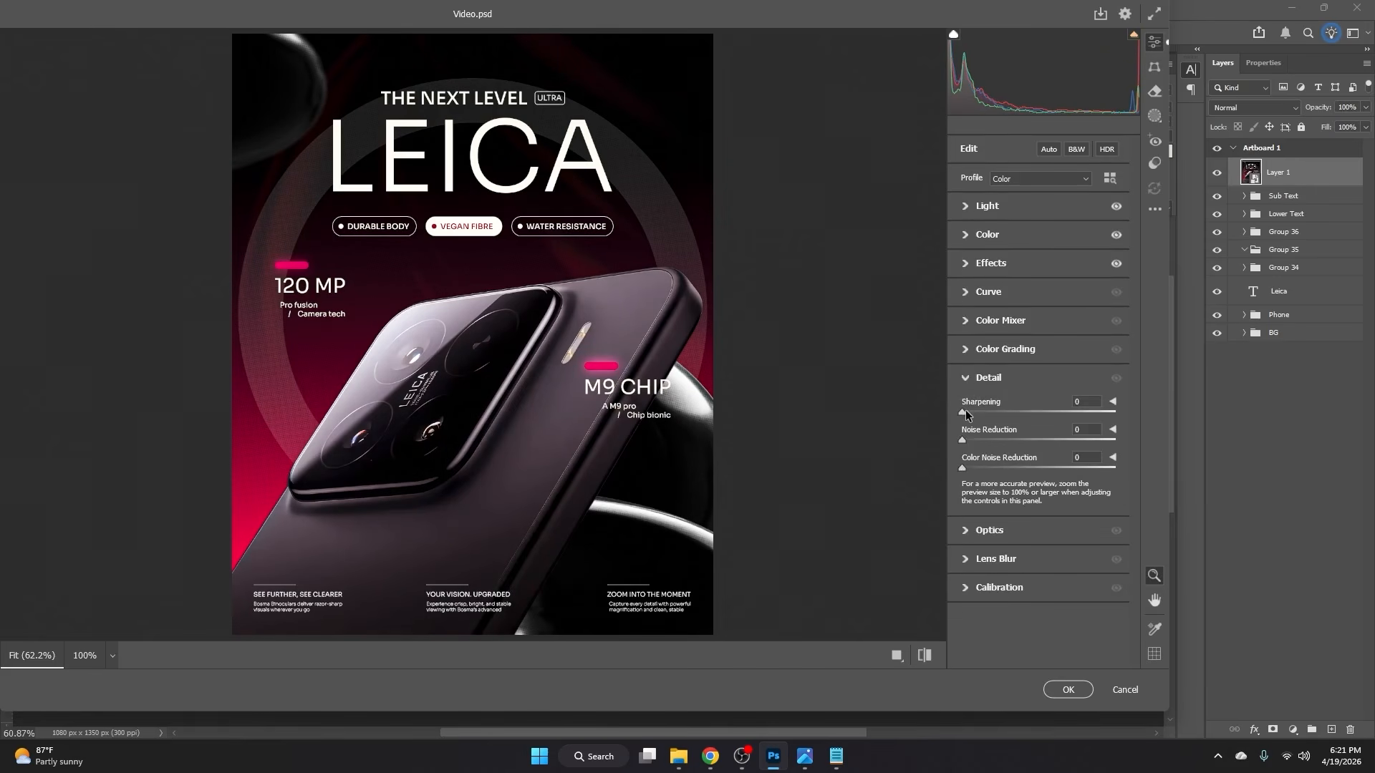
drag(962, 413, 968, 441)
click(966, 379)
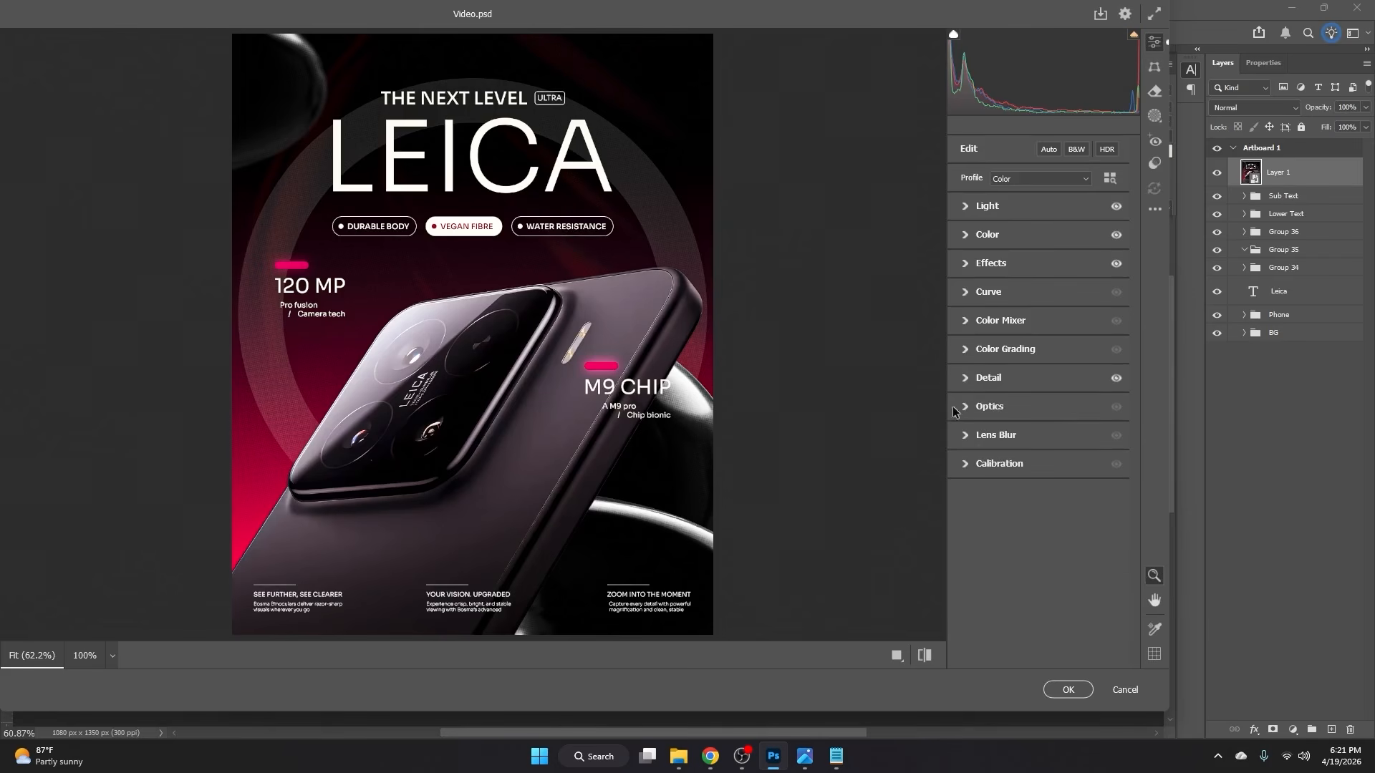
click(926, 655)
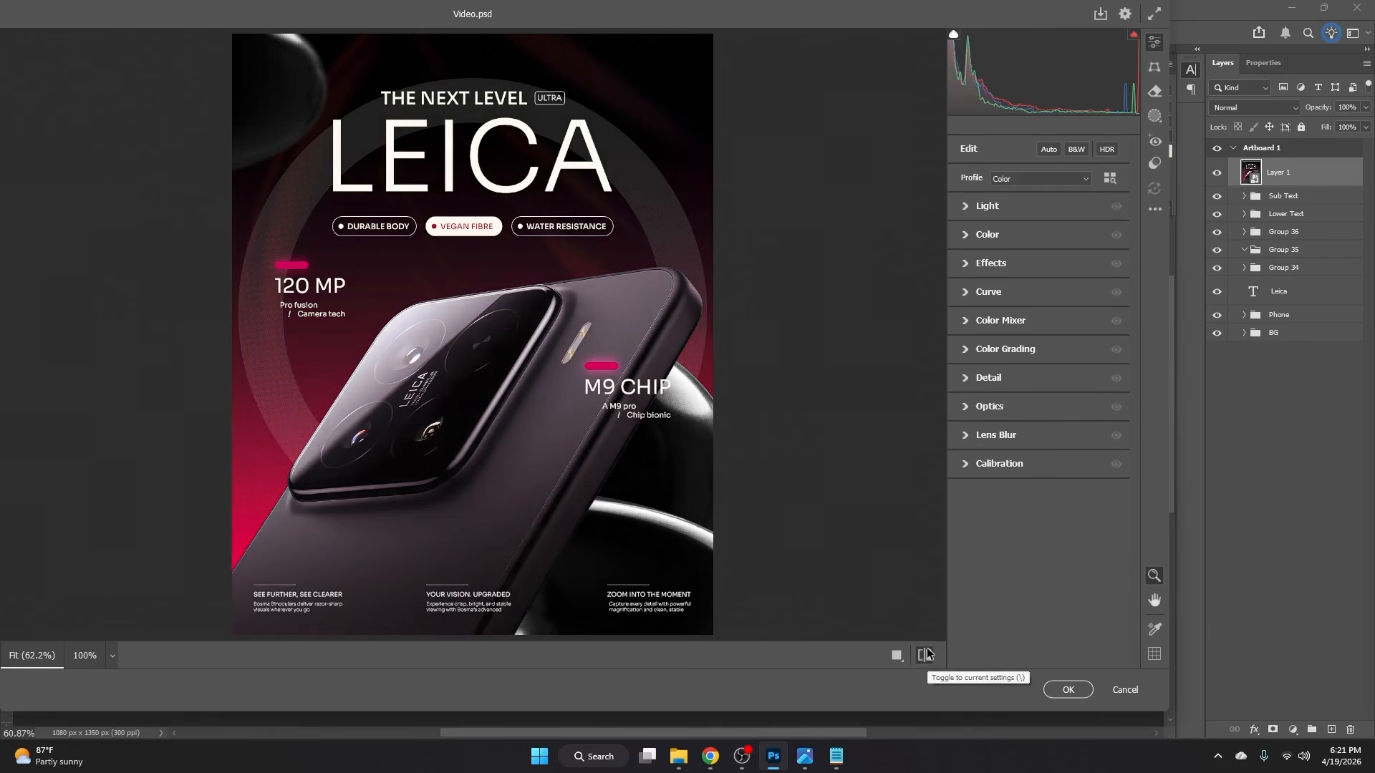
click(926, 655)
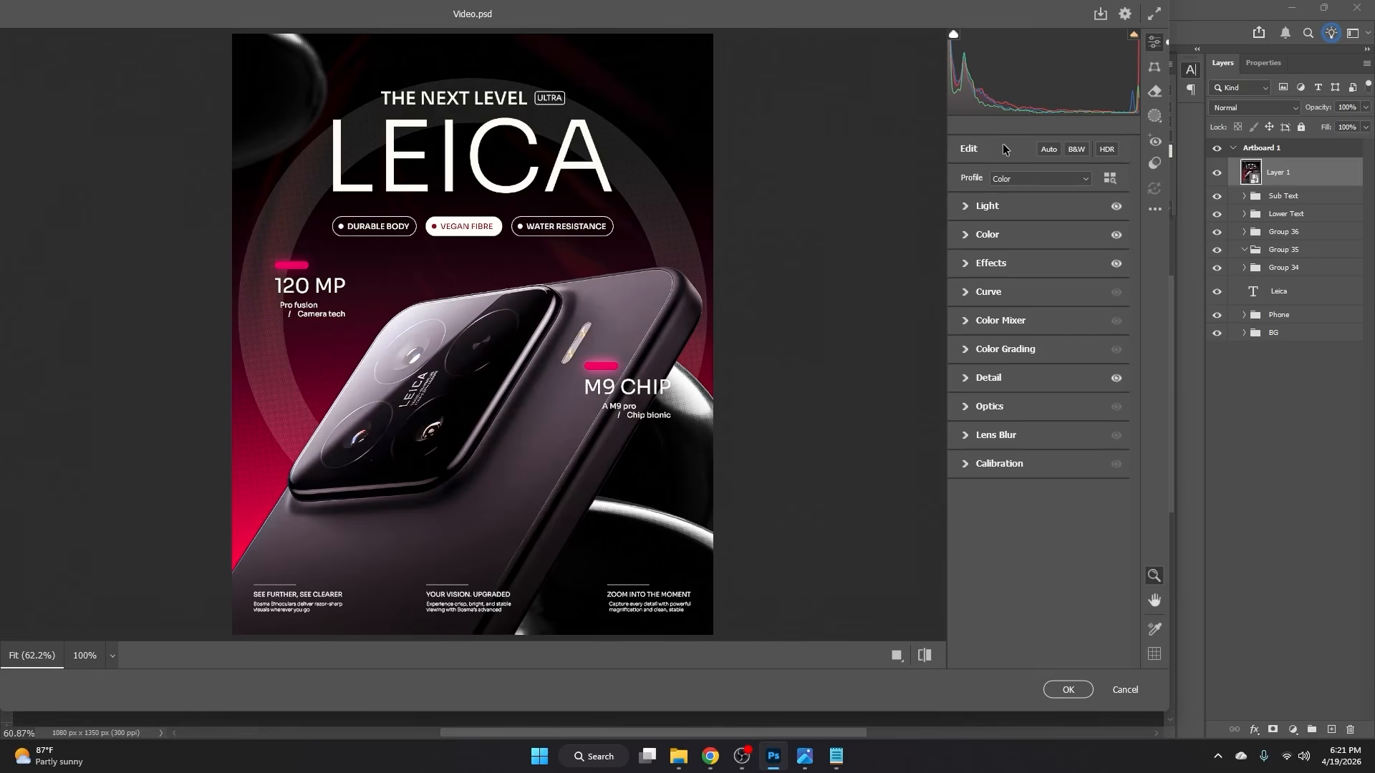
Step: Browse the Artistic color profiles and preview their effect on the poster
click(1109, 178)
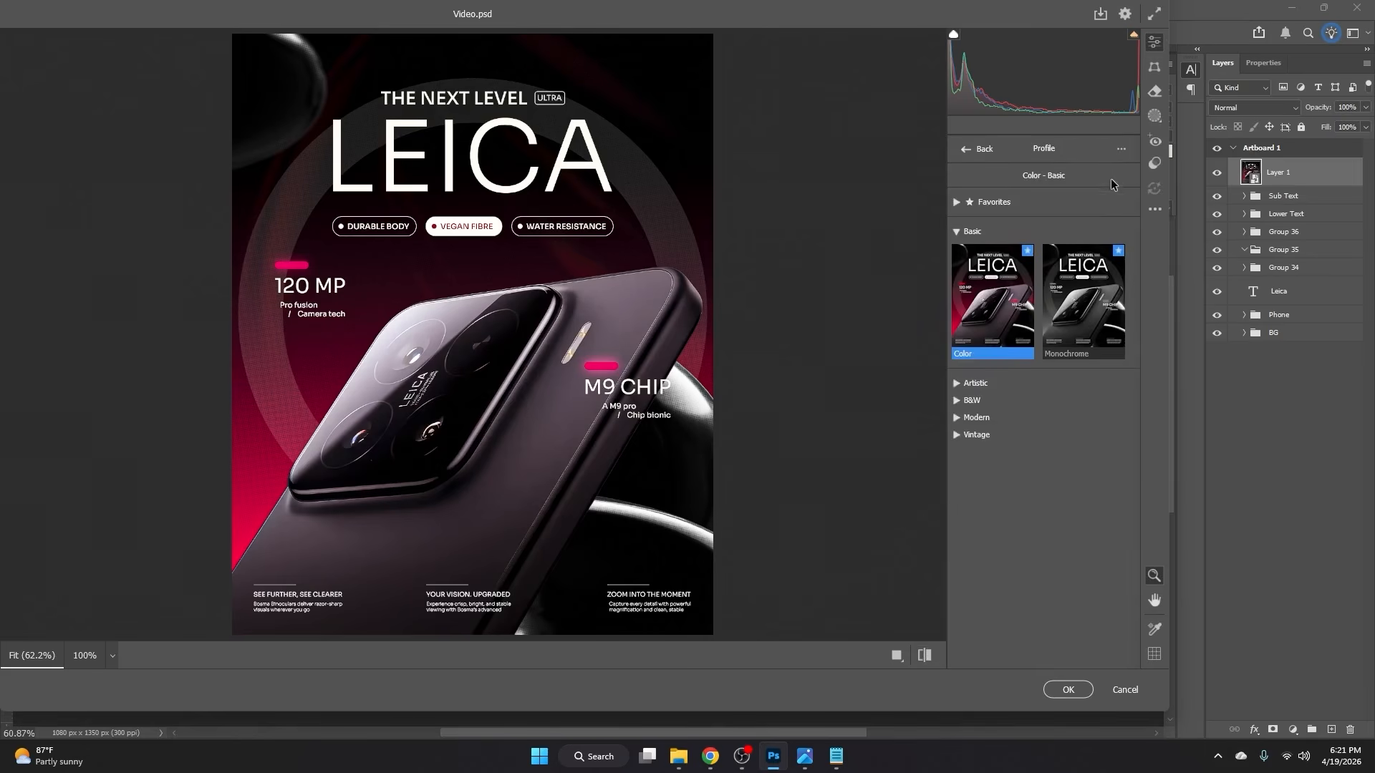
click(955, 234)
click(958, 266)
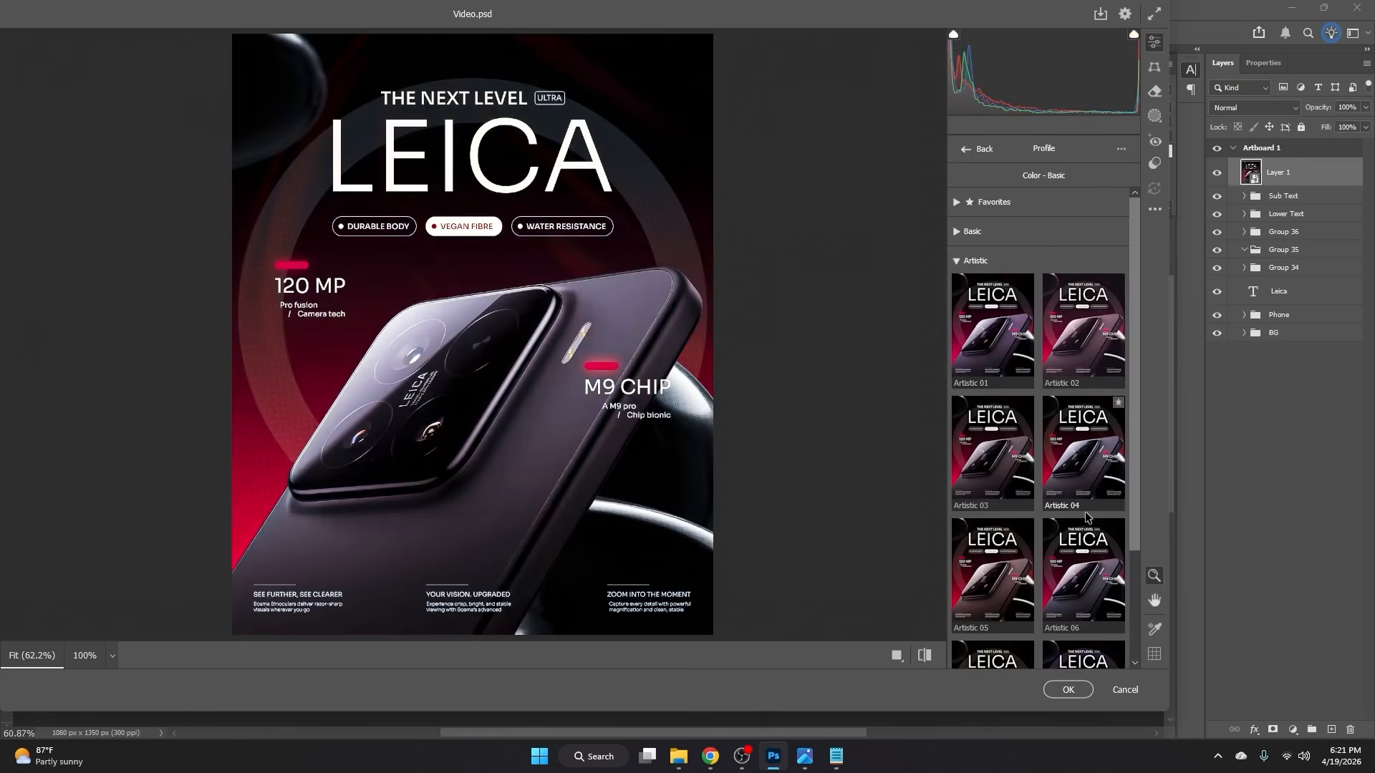
scroll(1008, 542, down, 3)
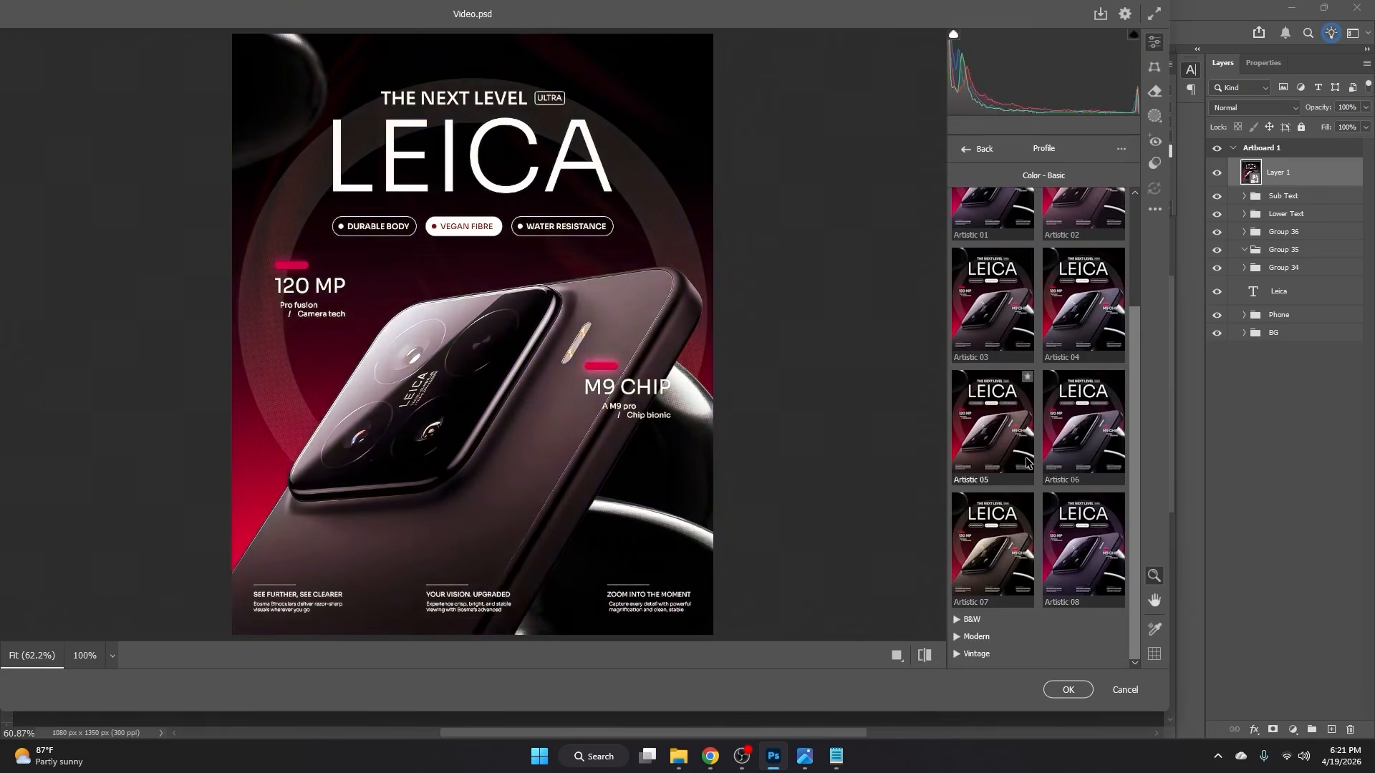
scroll(985, 308, up, 3)
click(958, 262)
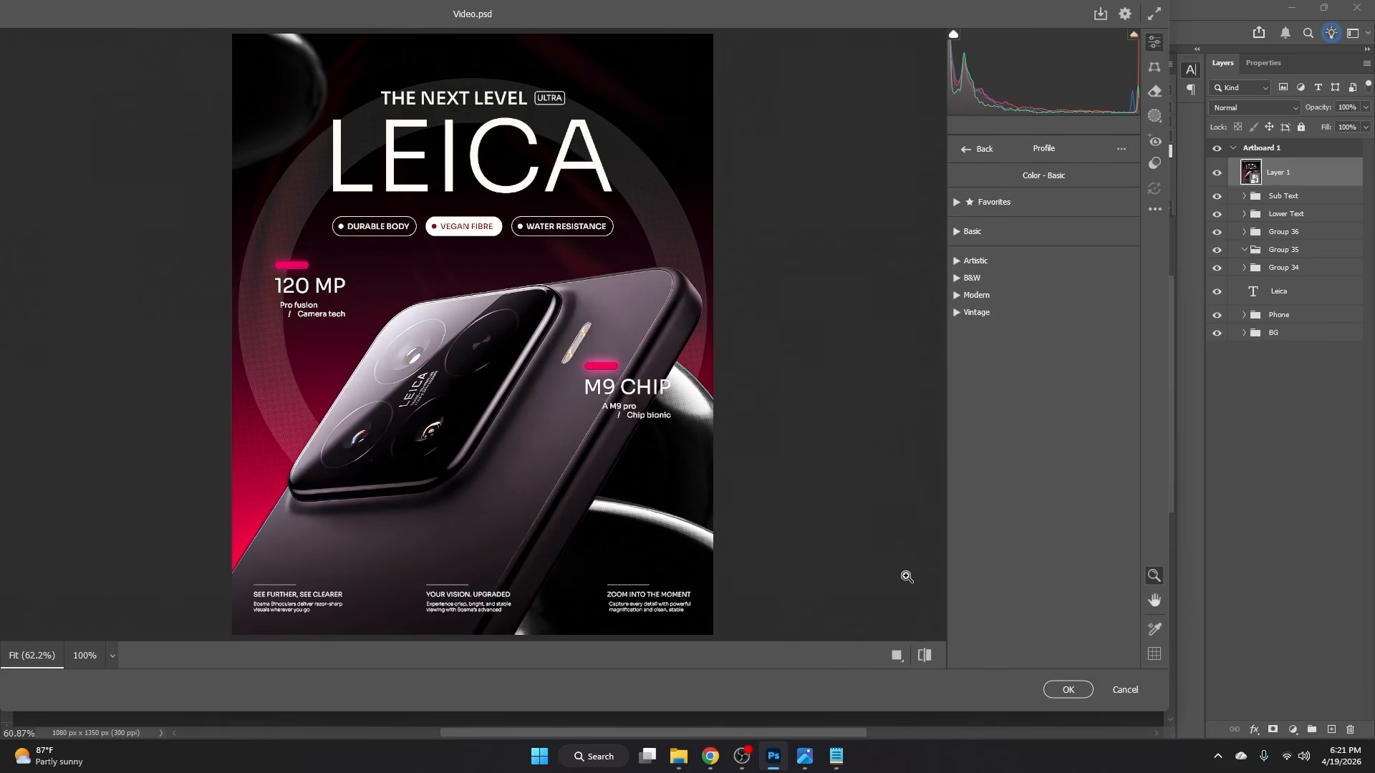
Step: Compare the current grade with the default settings and apply the Camera Raw filter to the merged layer
click(921, 652)
click(921, 652)
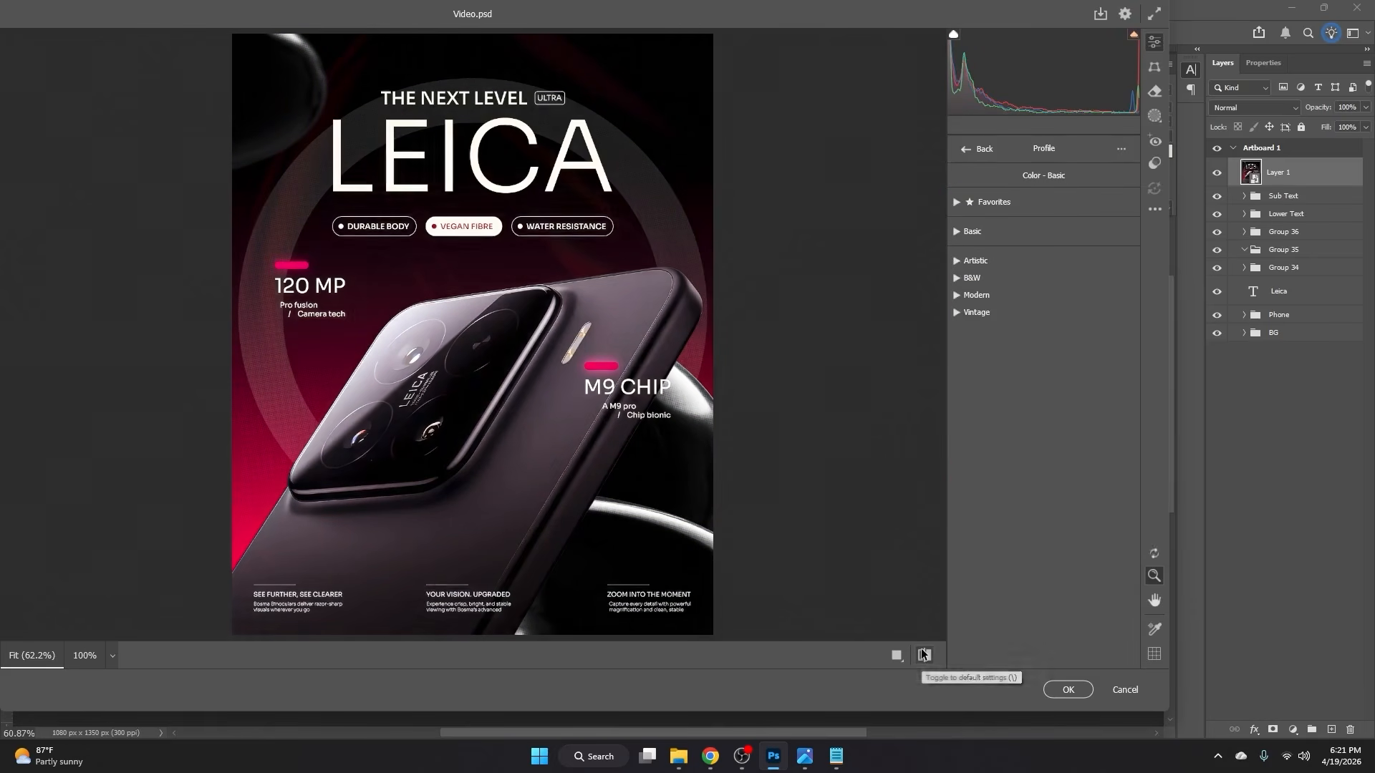
click(1074, 692)
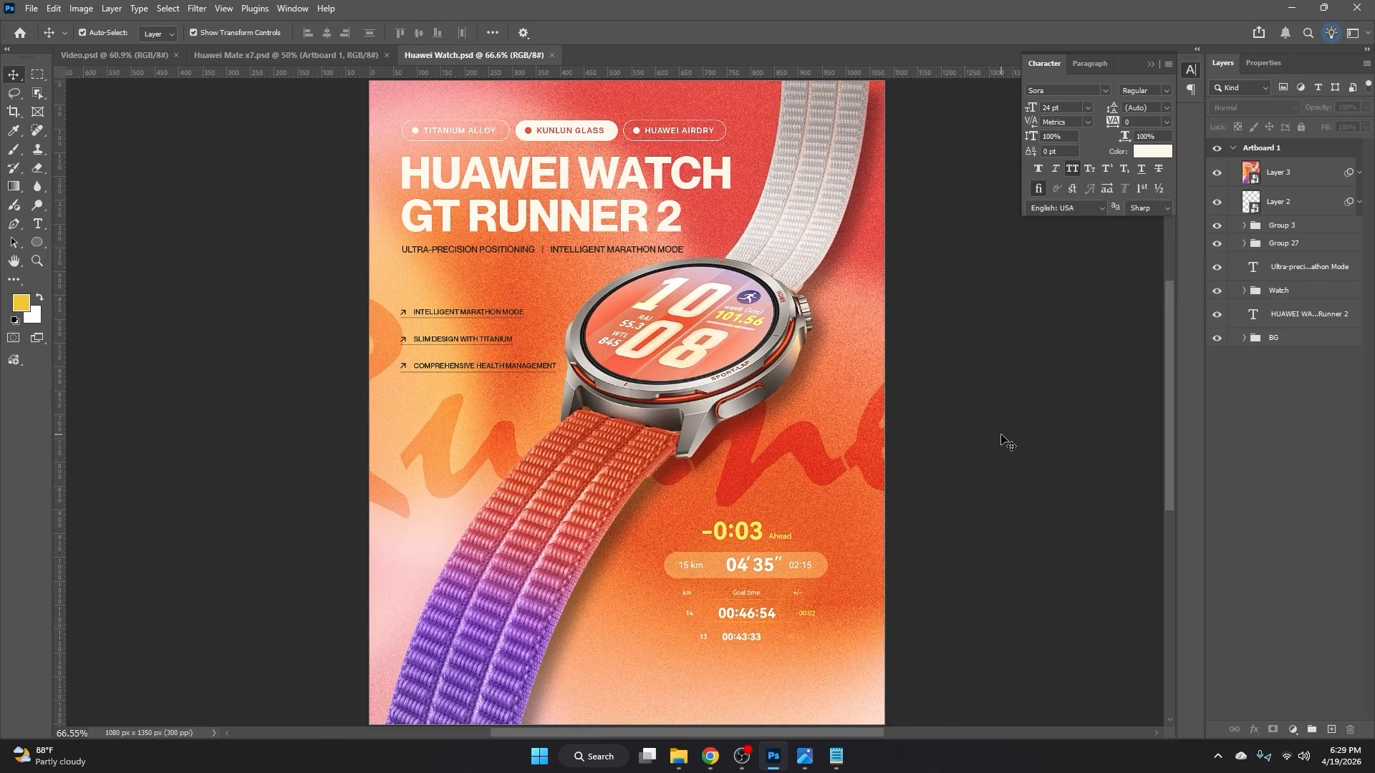
Step: In Huawei Watch.psd, hide all layers above the BG group plus its Runner text and Color Lookup, and select background layer 14
click(1281, 174)
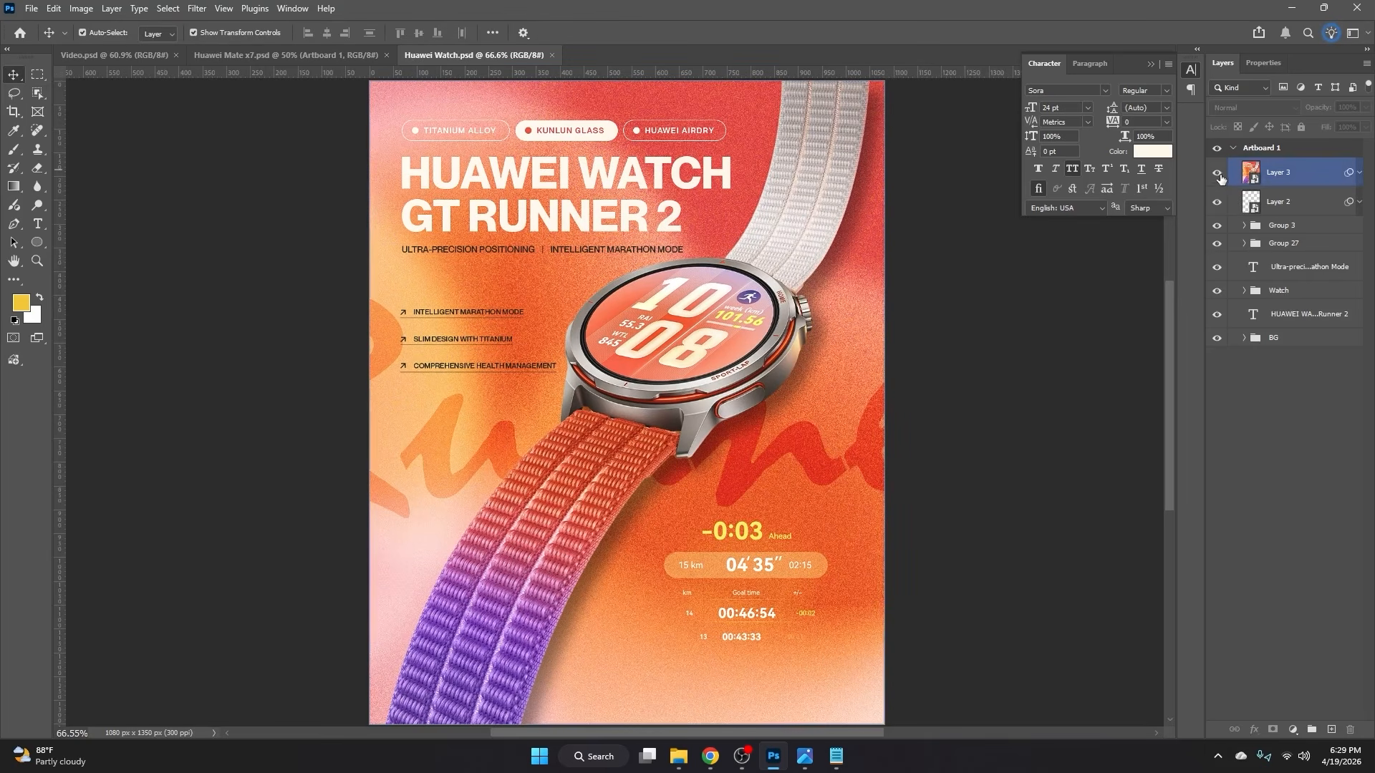
drag(1216, 173, 1221, 315)
click(1243, 338)
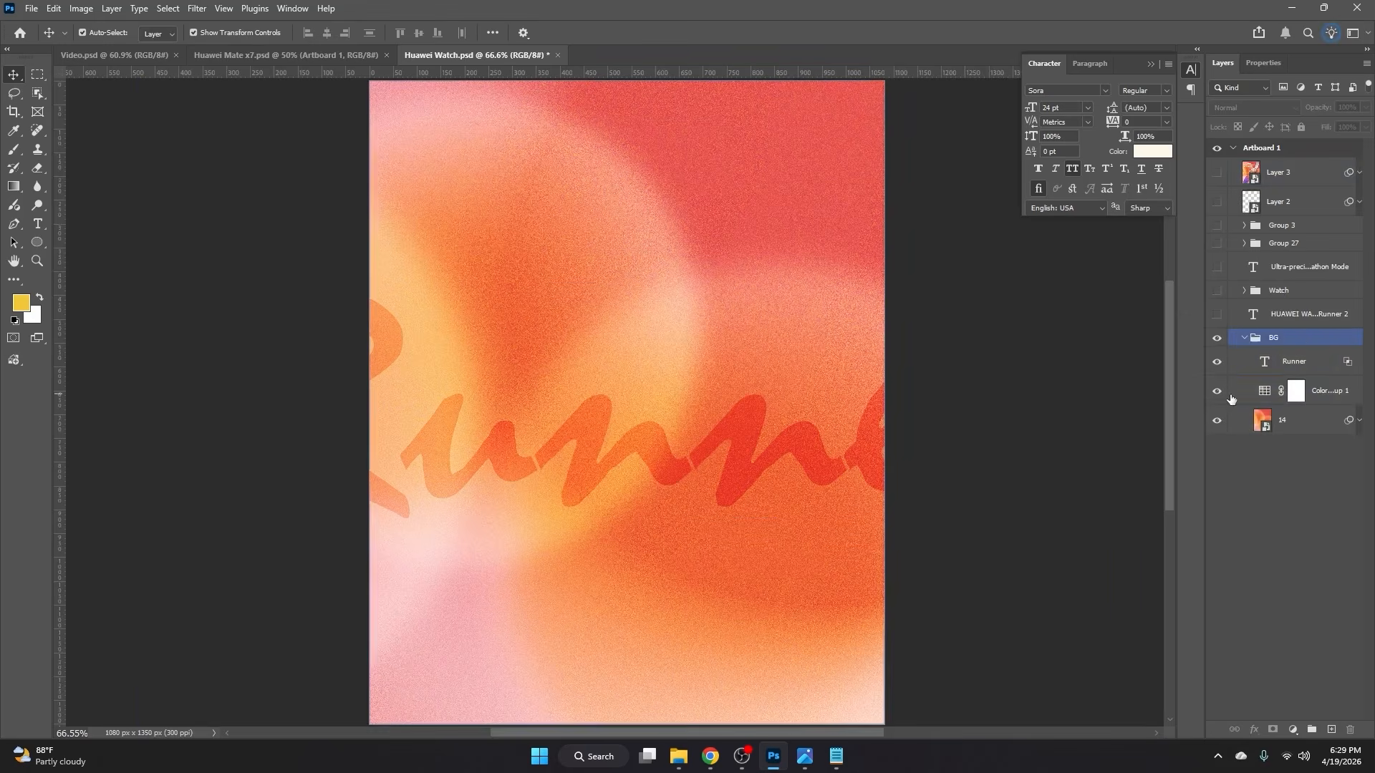
drag(1217, 364, 1217, 393)
click(1293, 423)
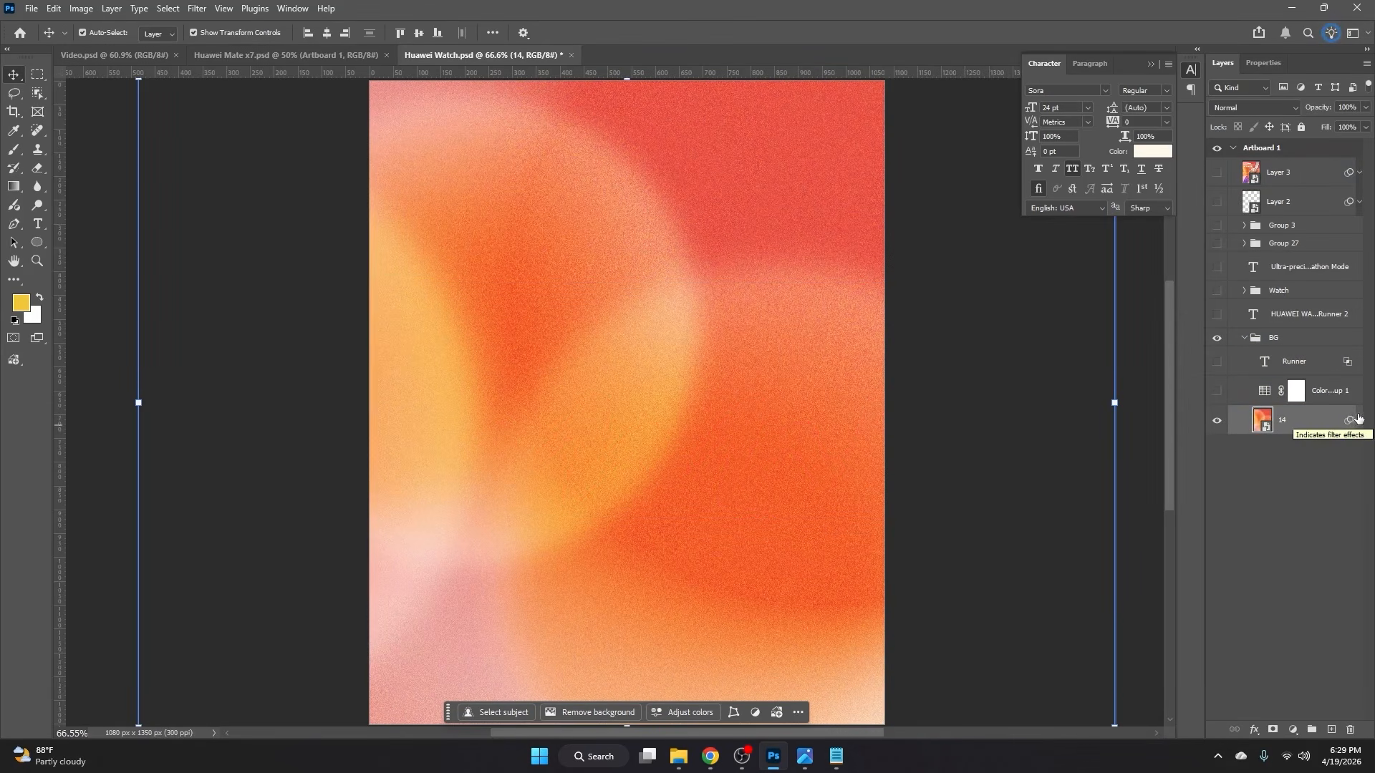
Step: Inspect the Levels smart filter on layer 14 and compare the background with and without it
click(1360, 422)
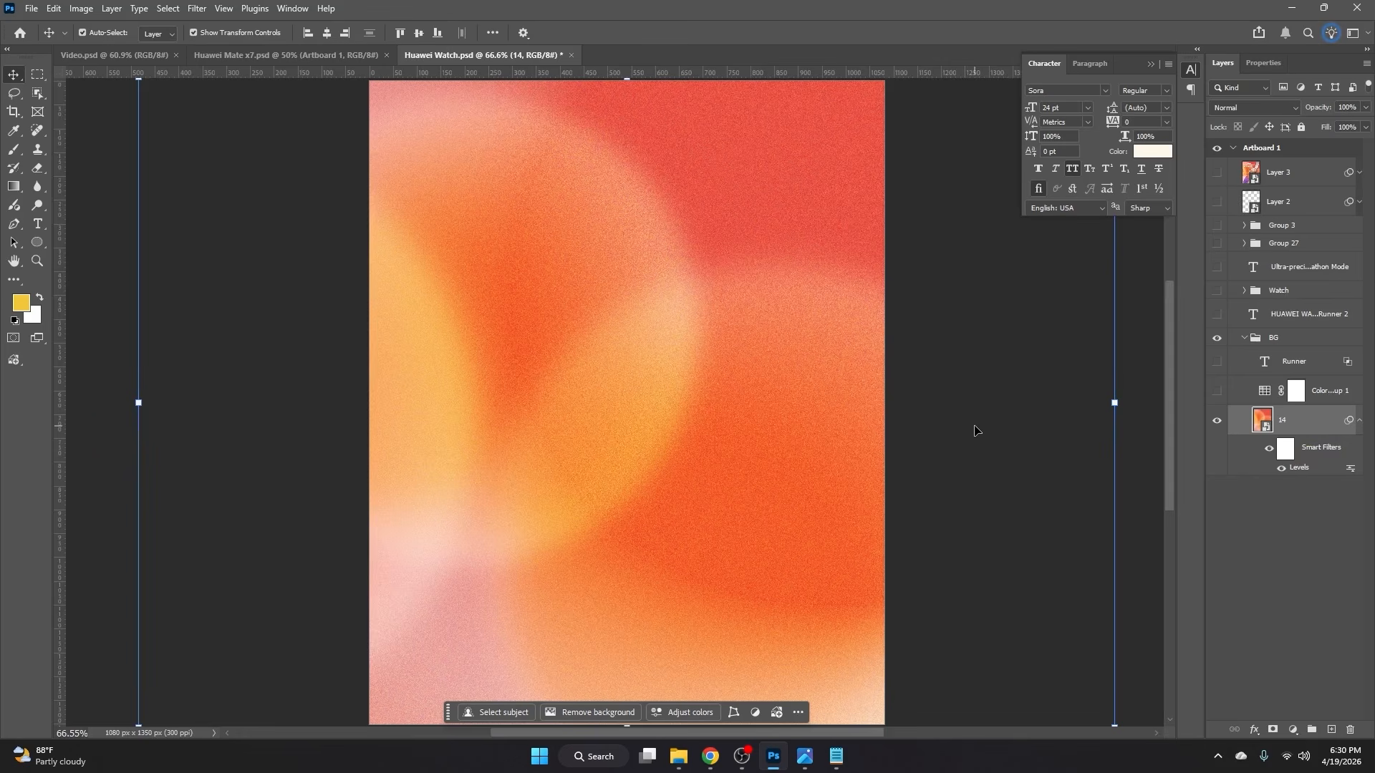
double_click(1299, 469)
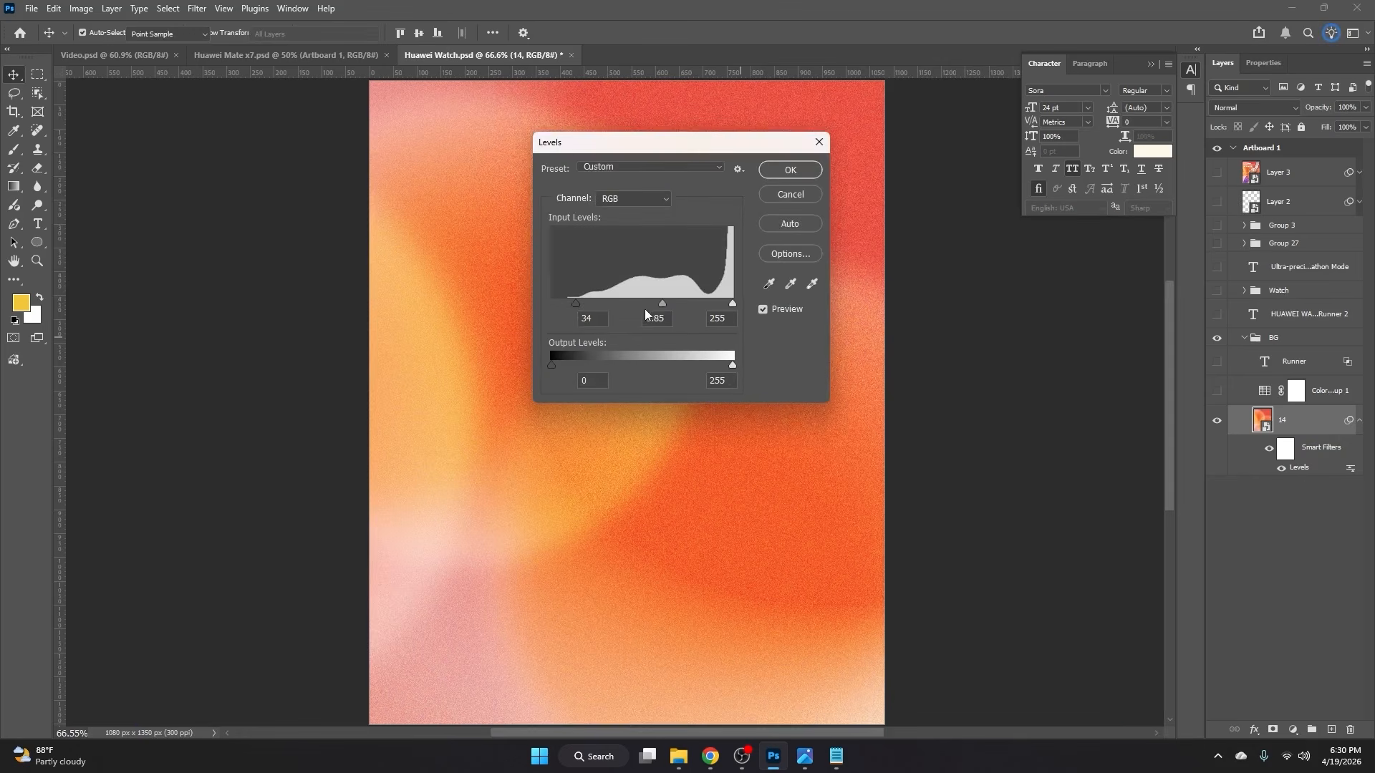
click(787, 193)
click(1268, 448)
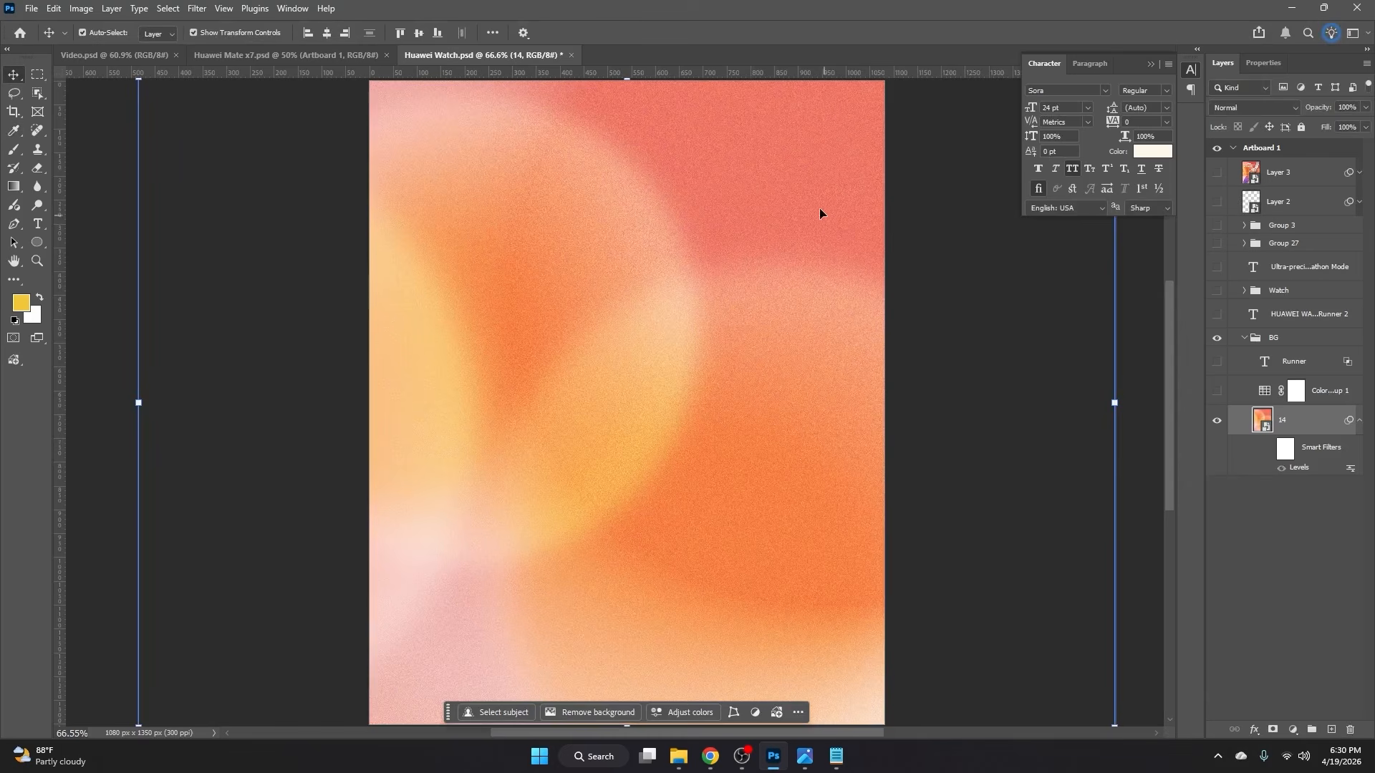
click(1268, 450)
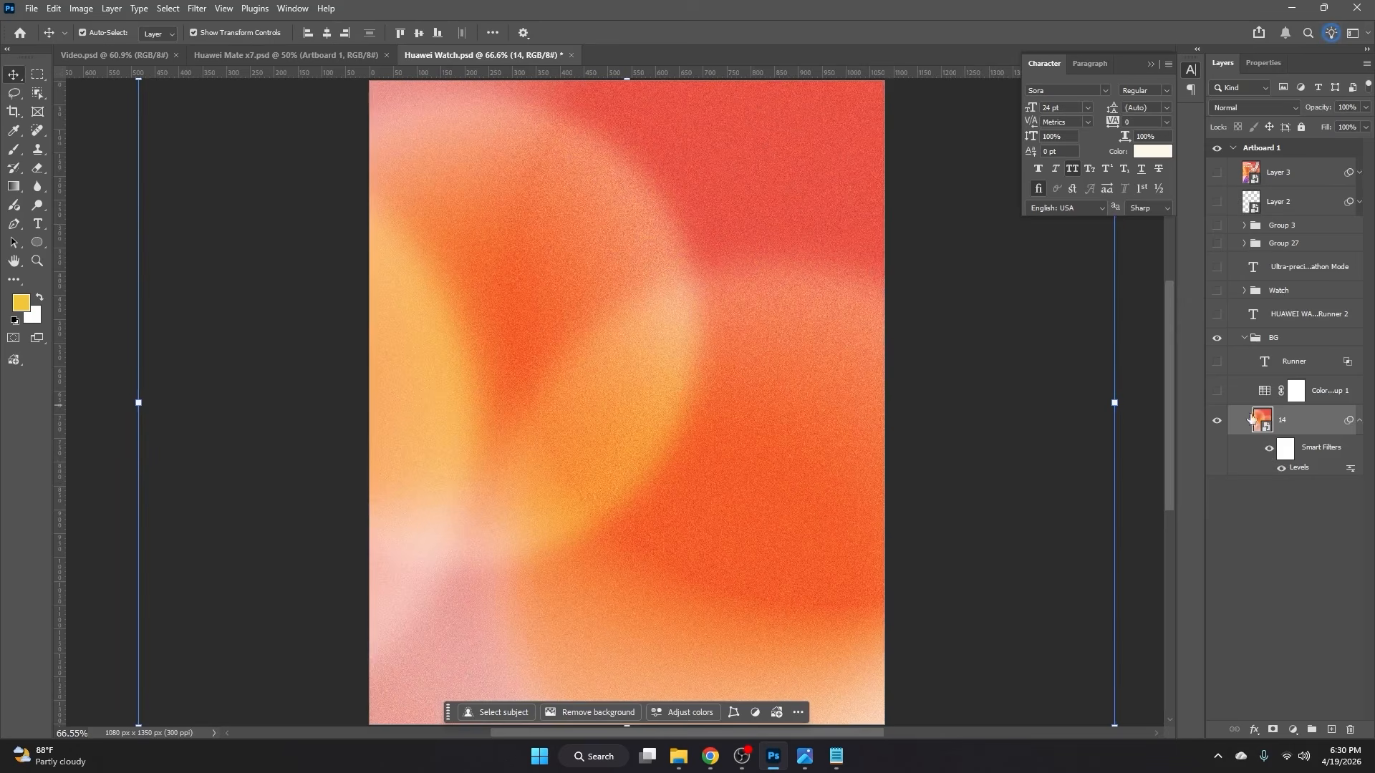
Step: Show the Color Lookup adjustment above layer 14 and review its 3D LUT file choices
click(1216, 391)
click(1316, 399)
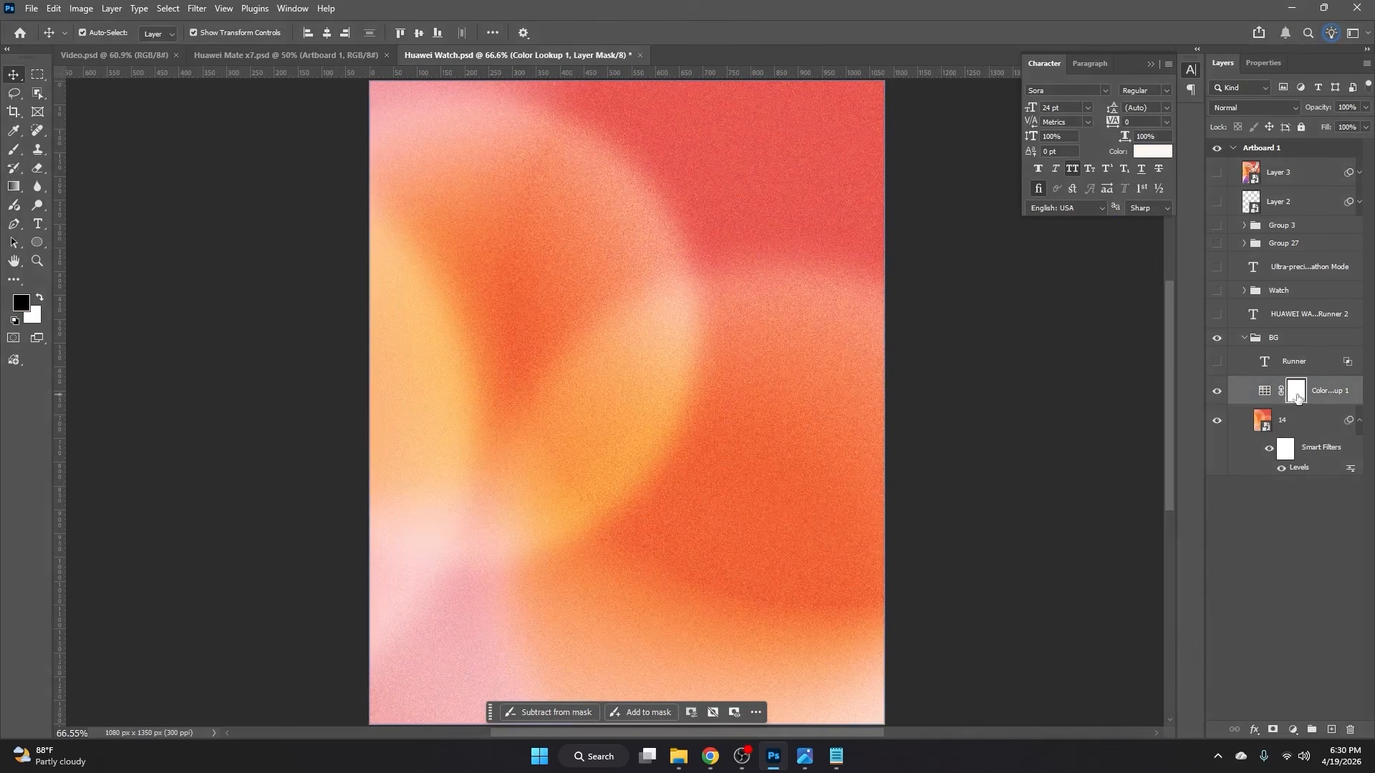
double_click(1265, 390)
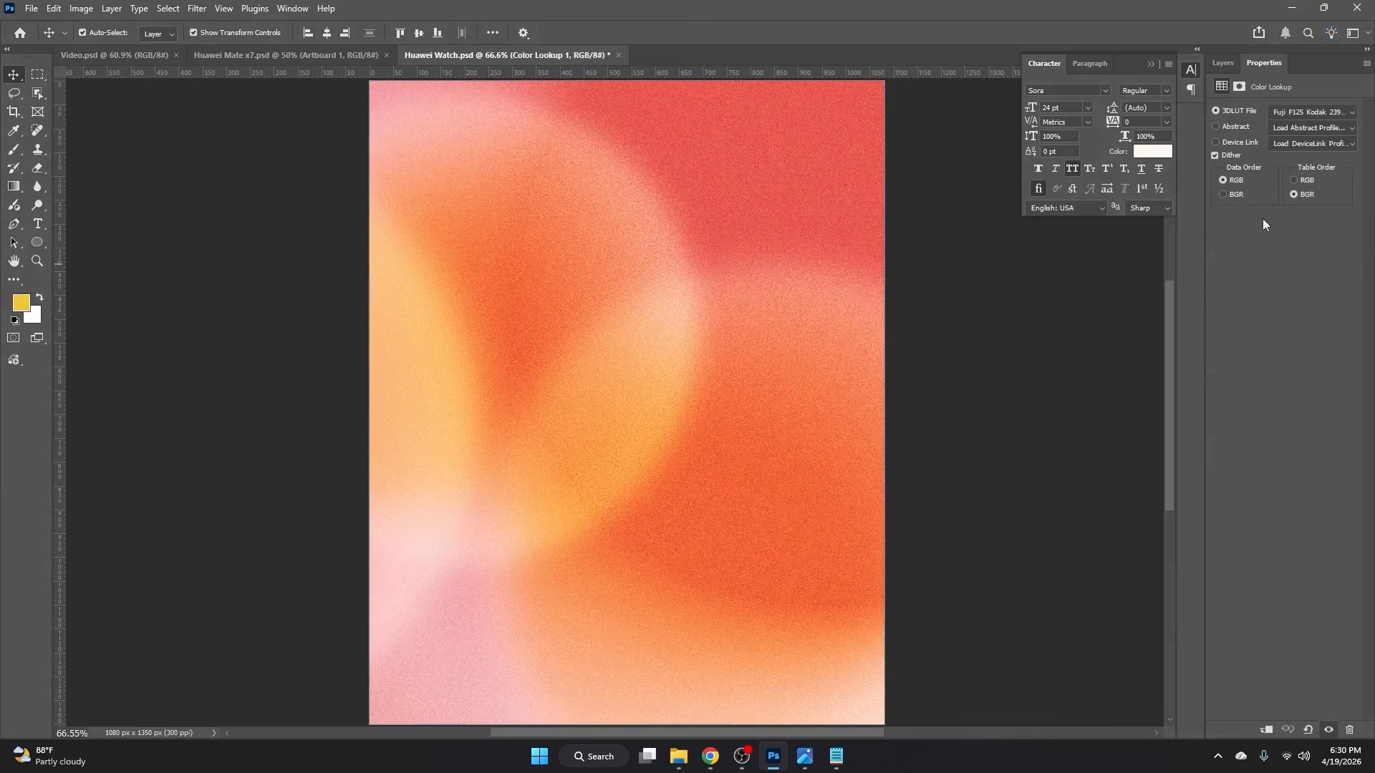
click(1304, 110)
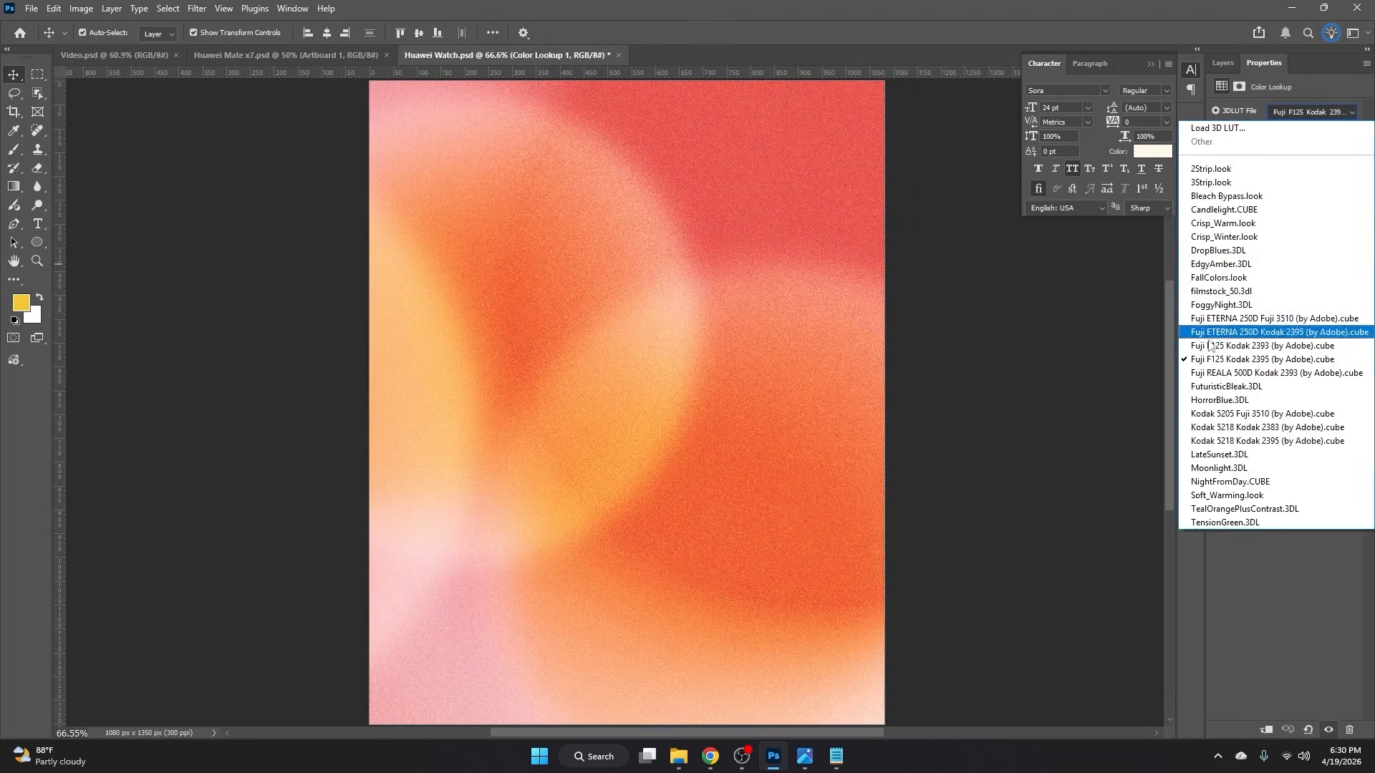
click(1221, 62)
click(1221, 62)
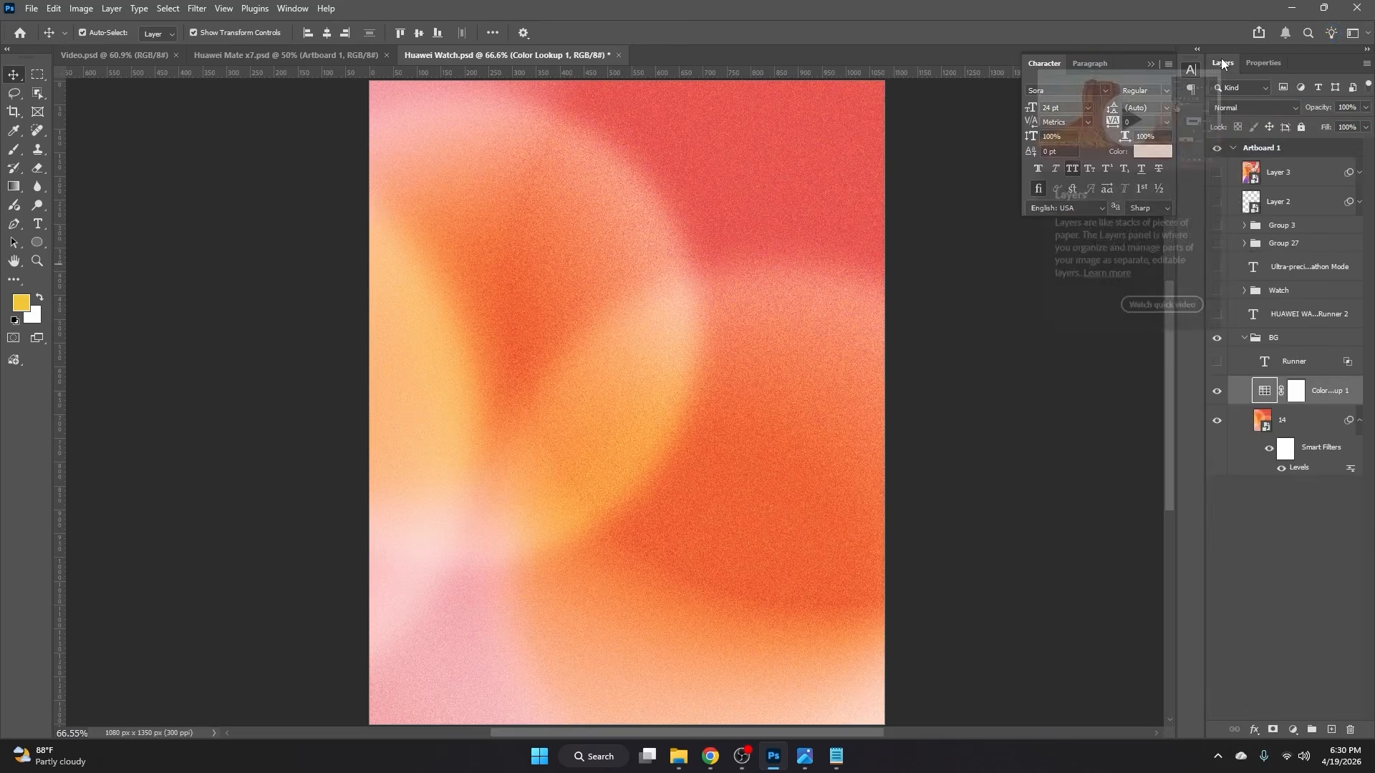
Step: Show the Runner text layer and review its Soft Light blending and Blend If settings
click(1282, 362)
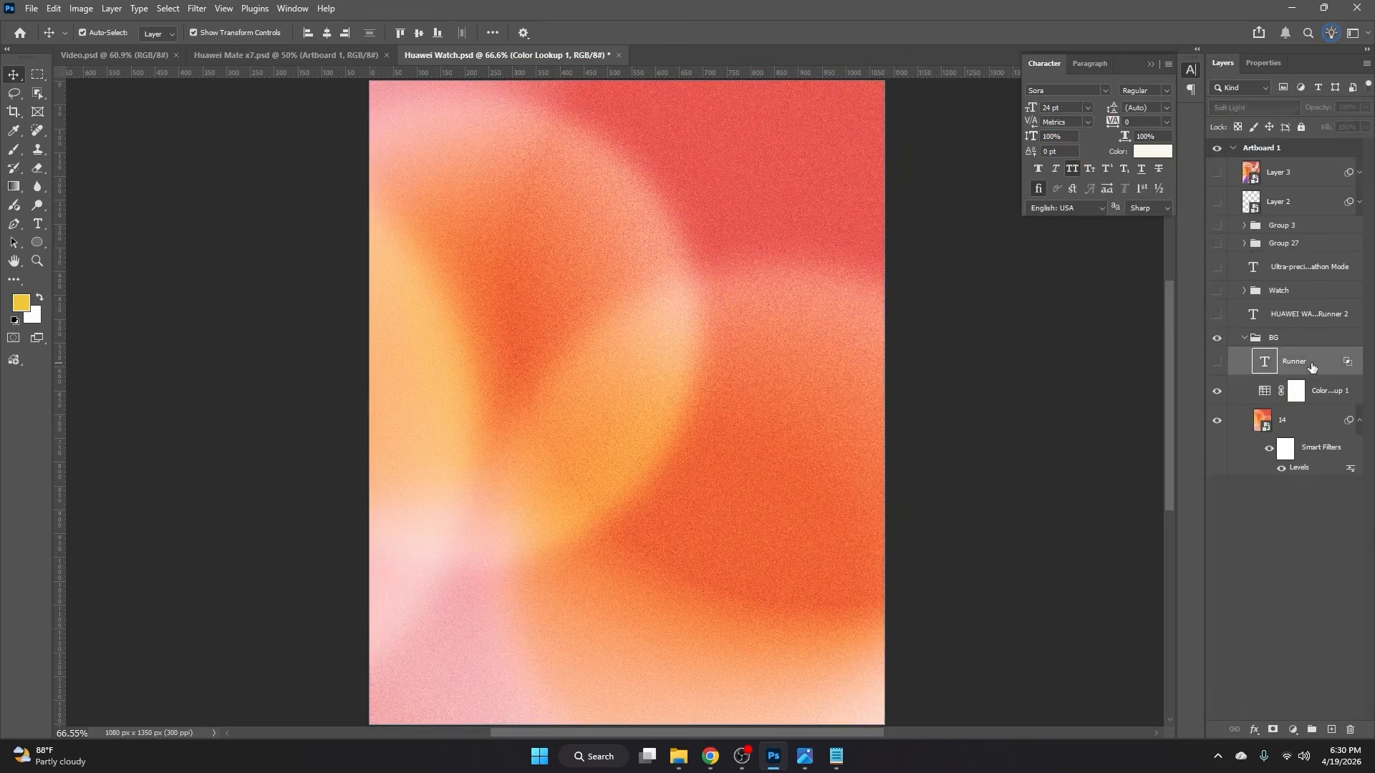
click(1216, 361)
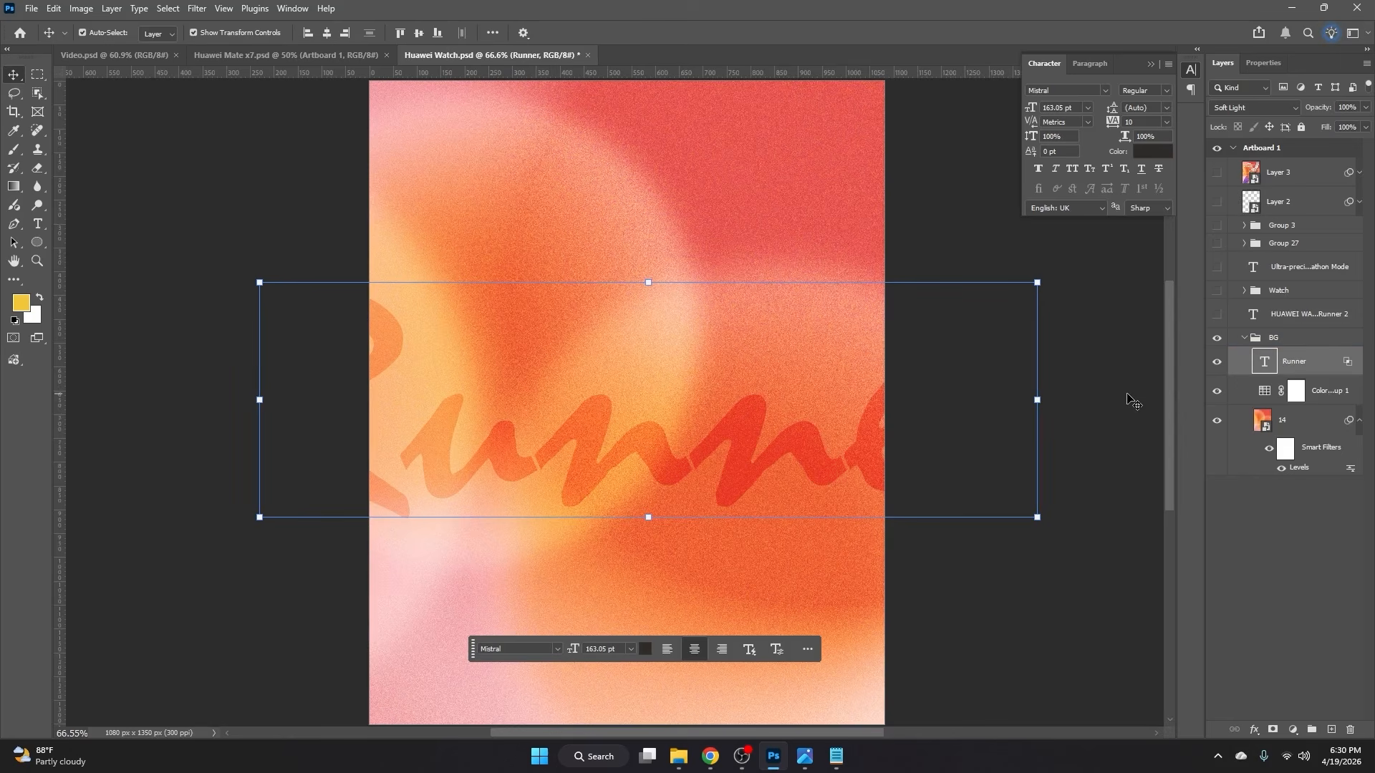
click(1129, 397)
click(1286, 372)
double_click(1339, 362)
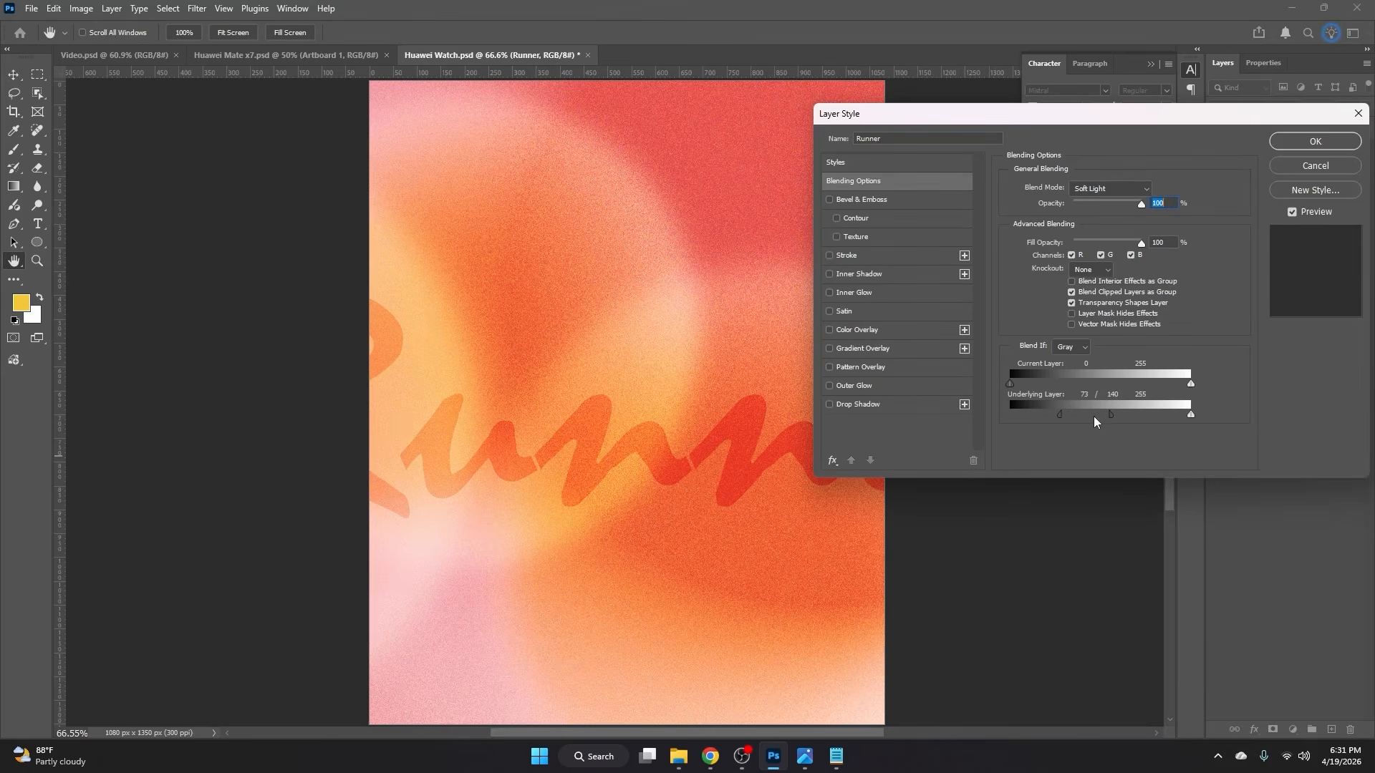
click(1309, 143)
click(1116, 365)
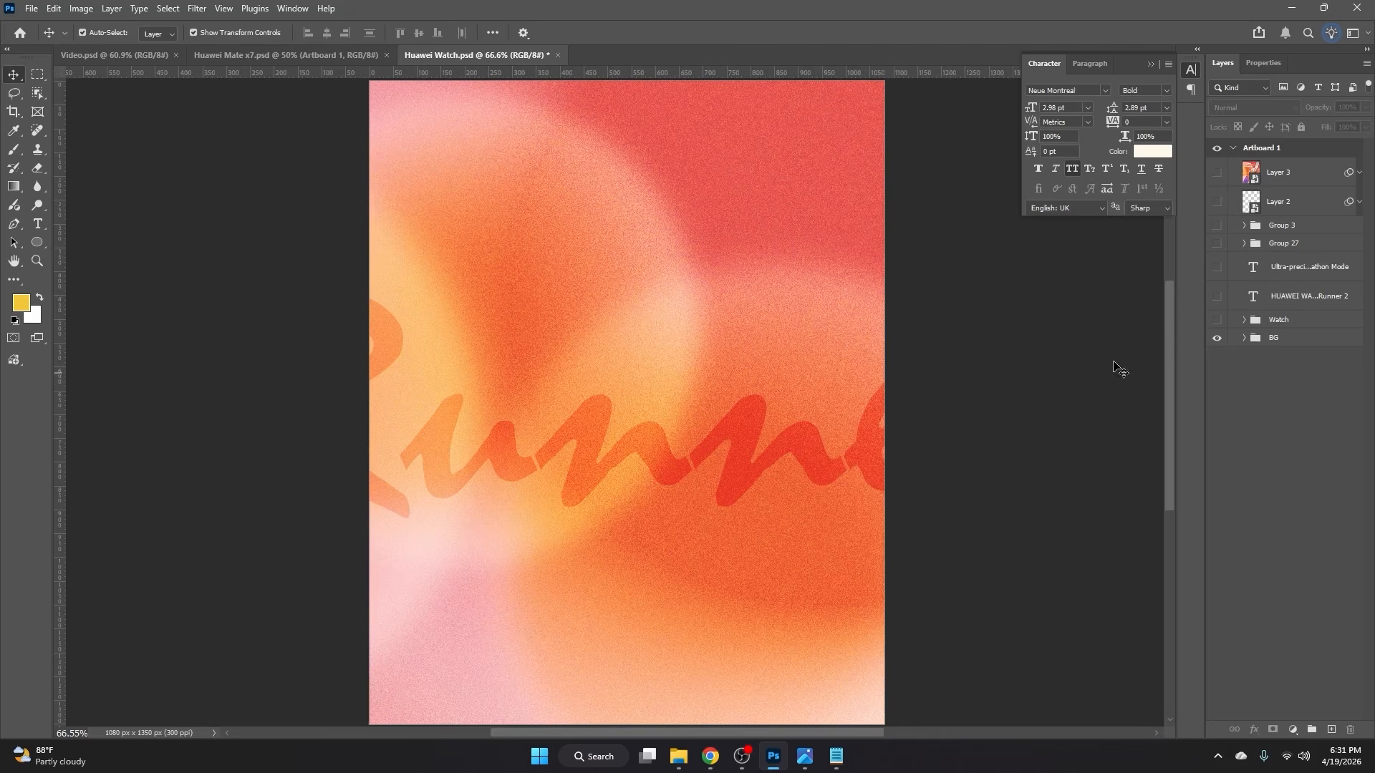
Step: Show the Watch group and expand it along with the effects of the watch image layer
click(1245, 320)
click(1216, 320)
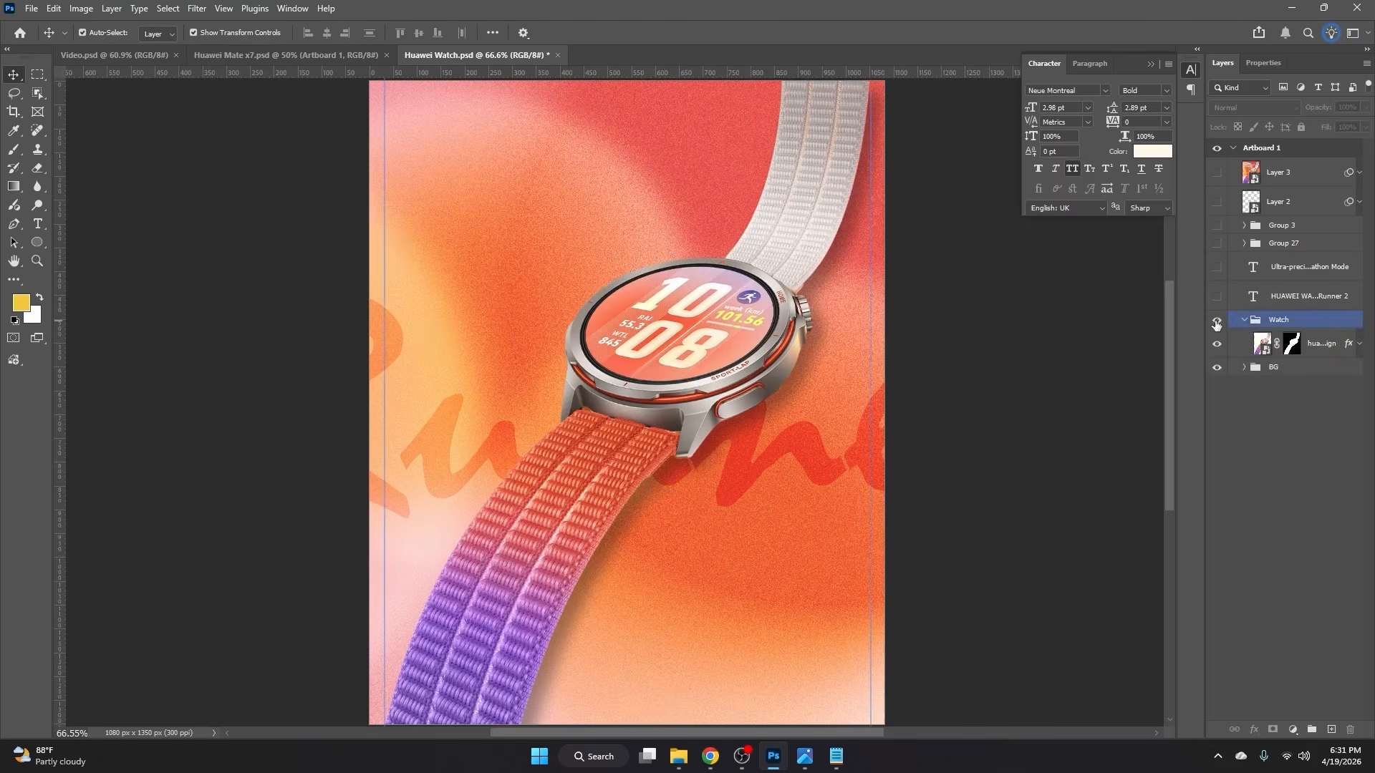
click(1292, 348)
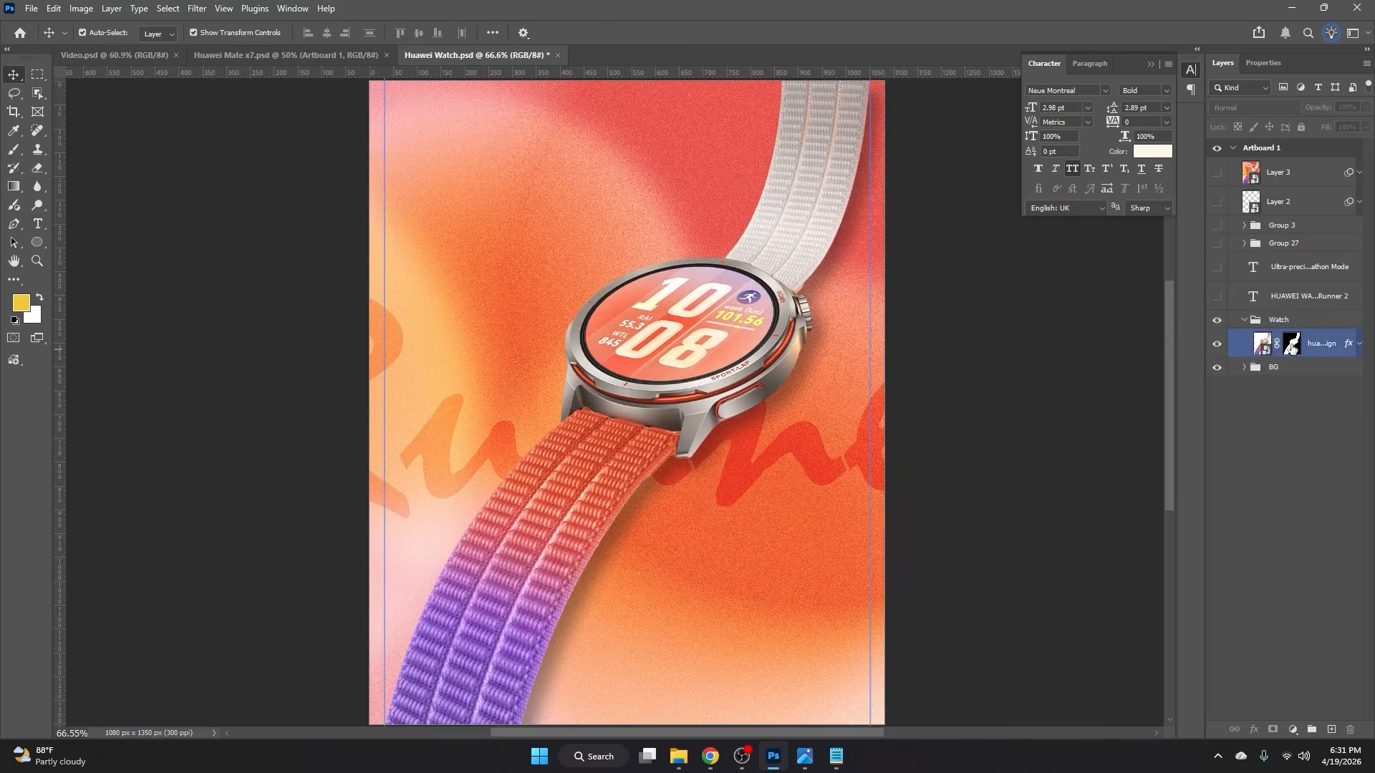
click(1359, 345)
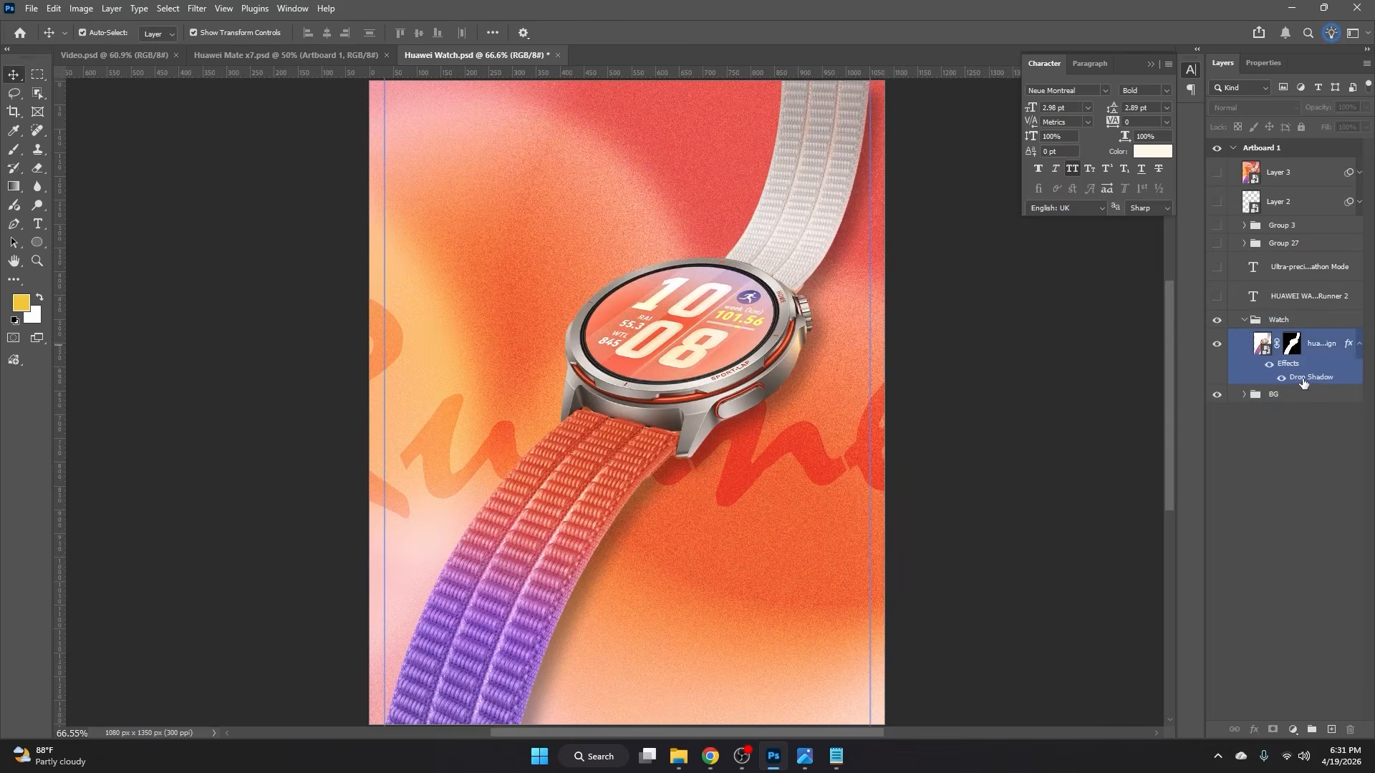
Step: Compare the watch with and without its drop shadow and review the layer's Drop Shadow settings, leaving them as they are
click(845, 329)
click(1278, 396)
click(1269, 364)
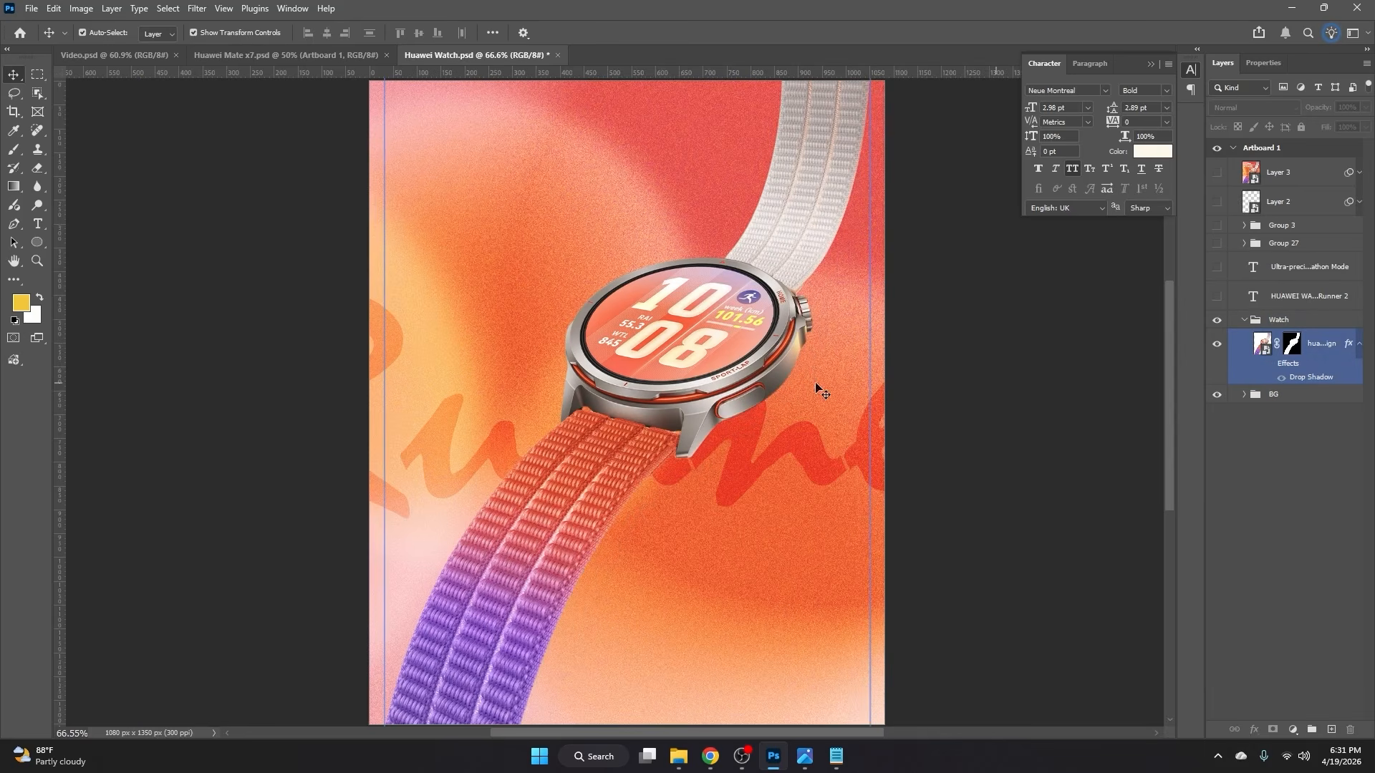
click(644, 522)
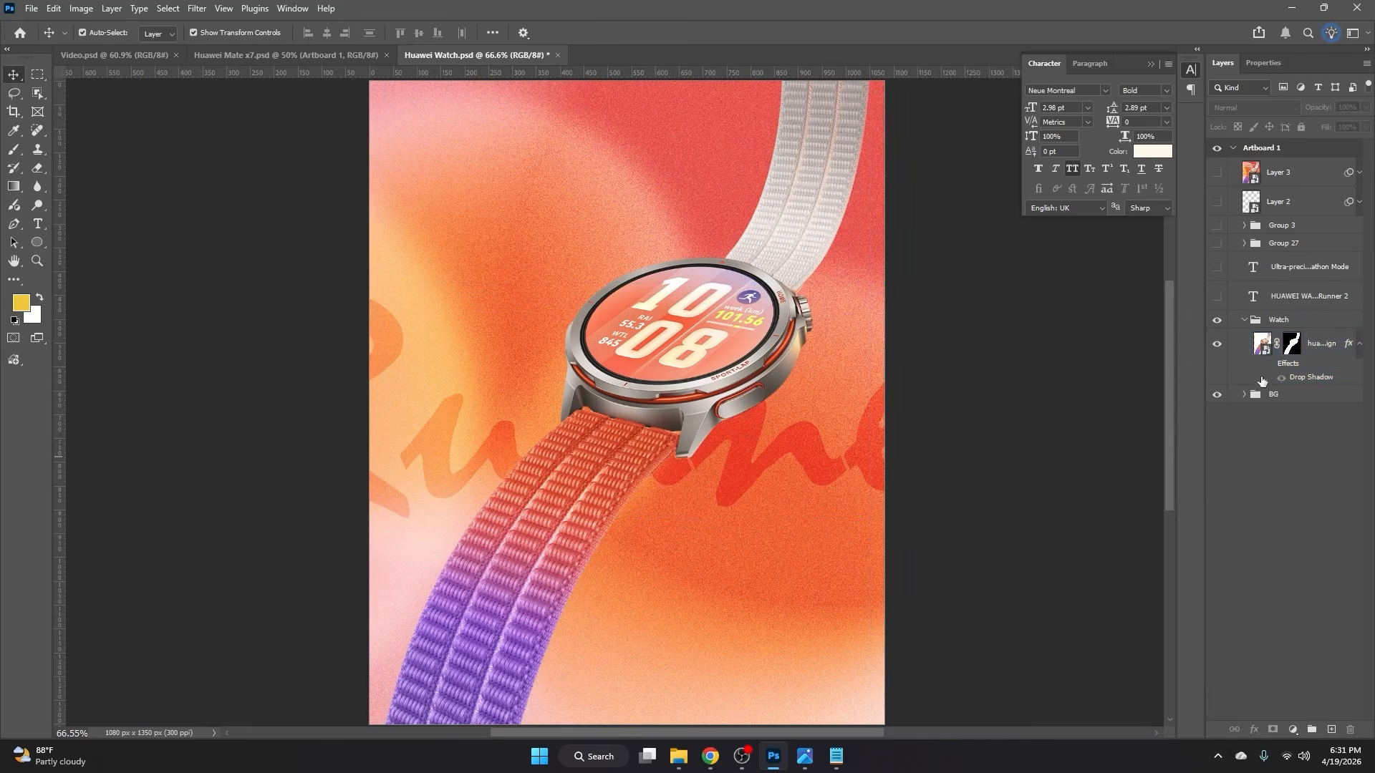
double_click(1309, 377)
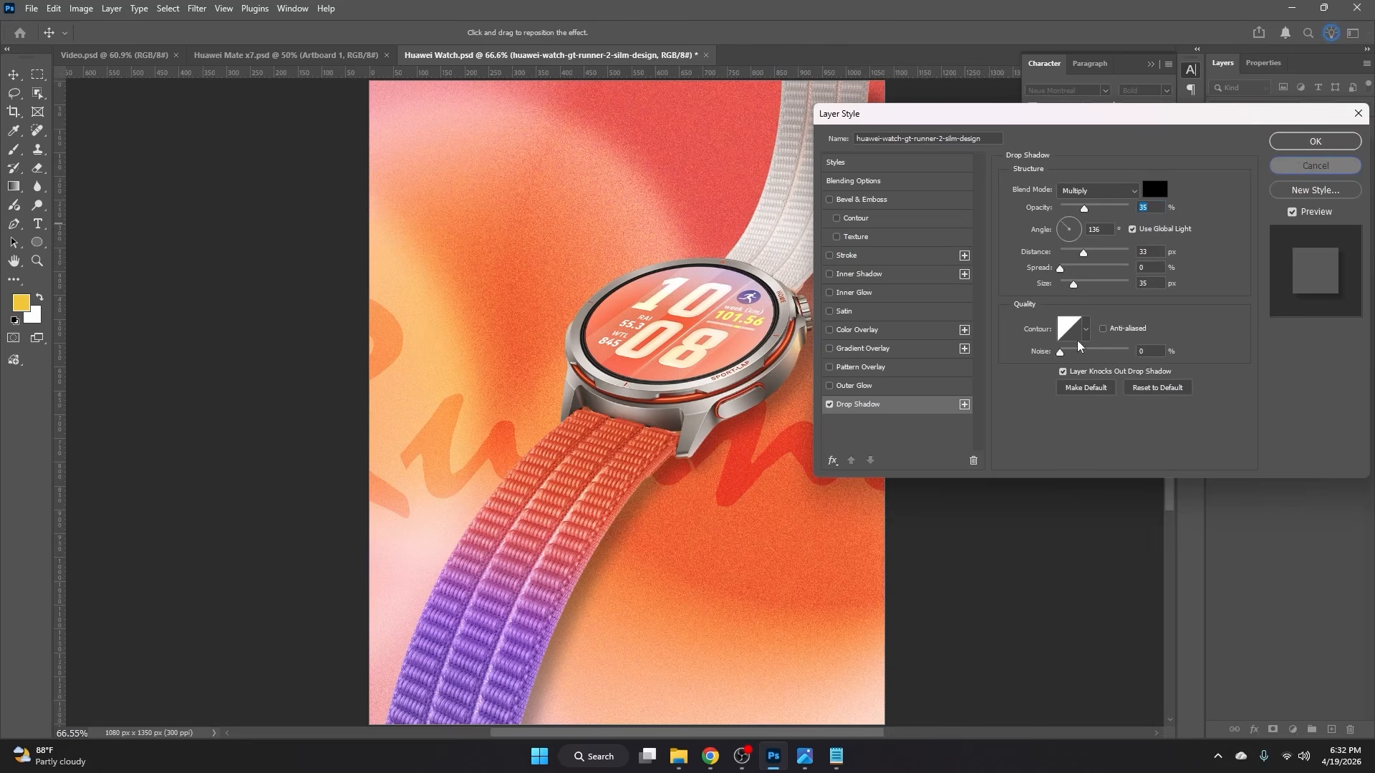
click(1300, 169)
Step: Collapse the Watch group and clear the layer selection
click(1264, 320)
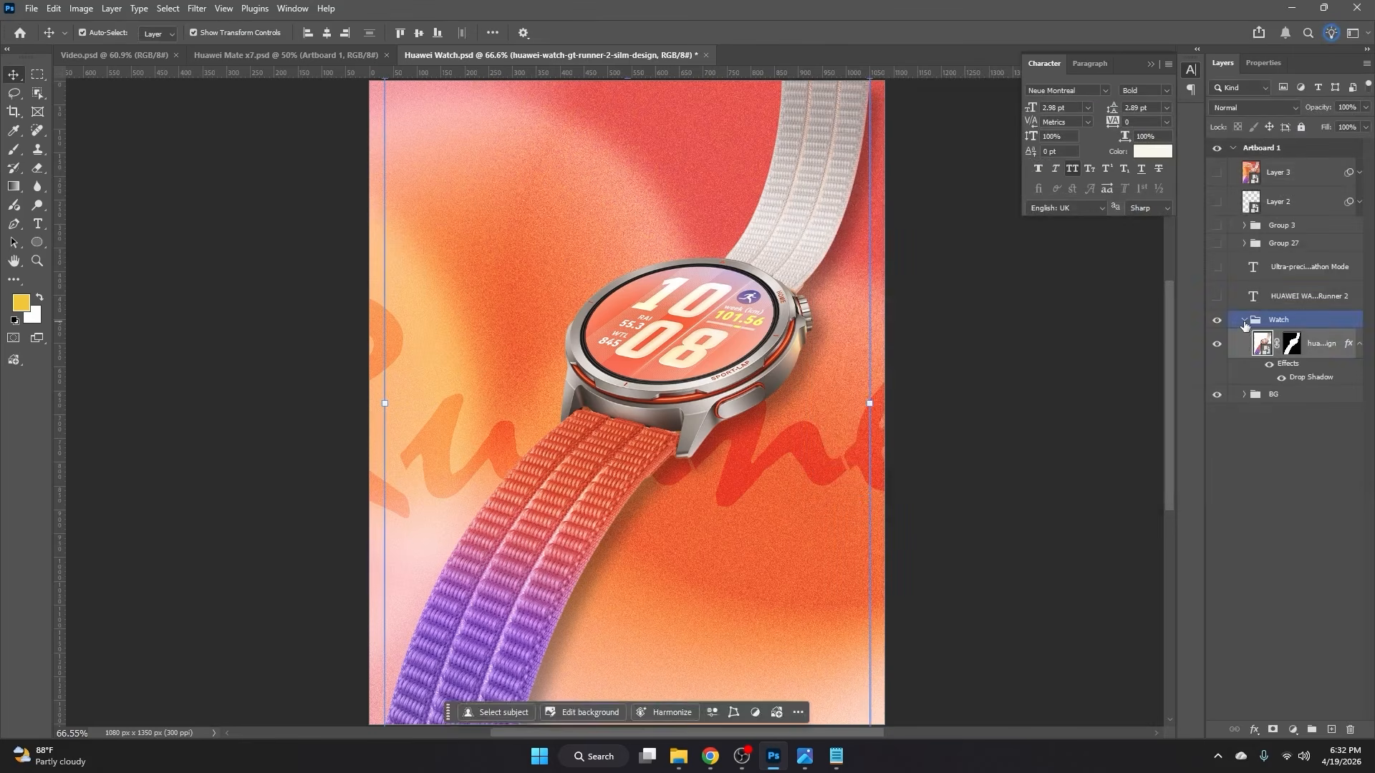
click(1243, 320)
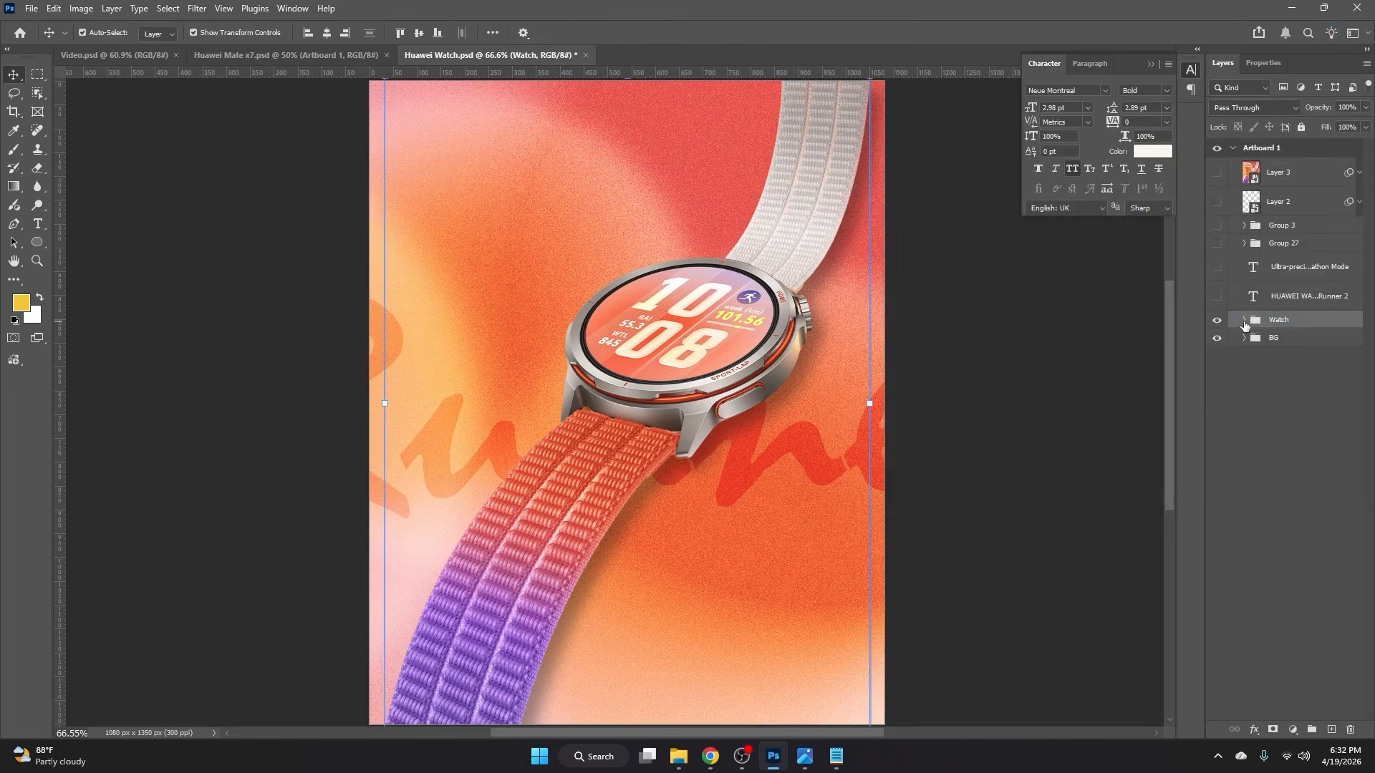
click(1025, 360)
key(ctrl+0)
key(ctrl+0)
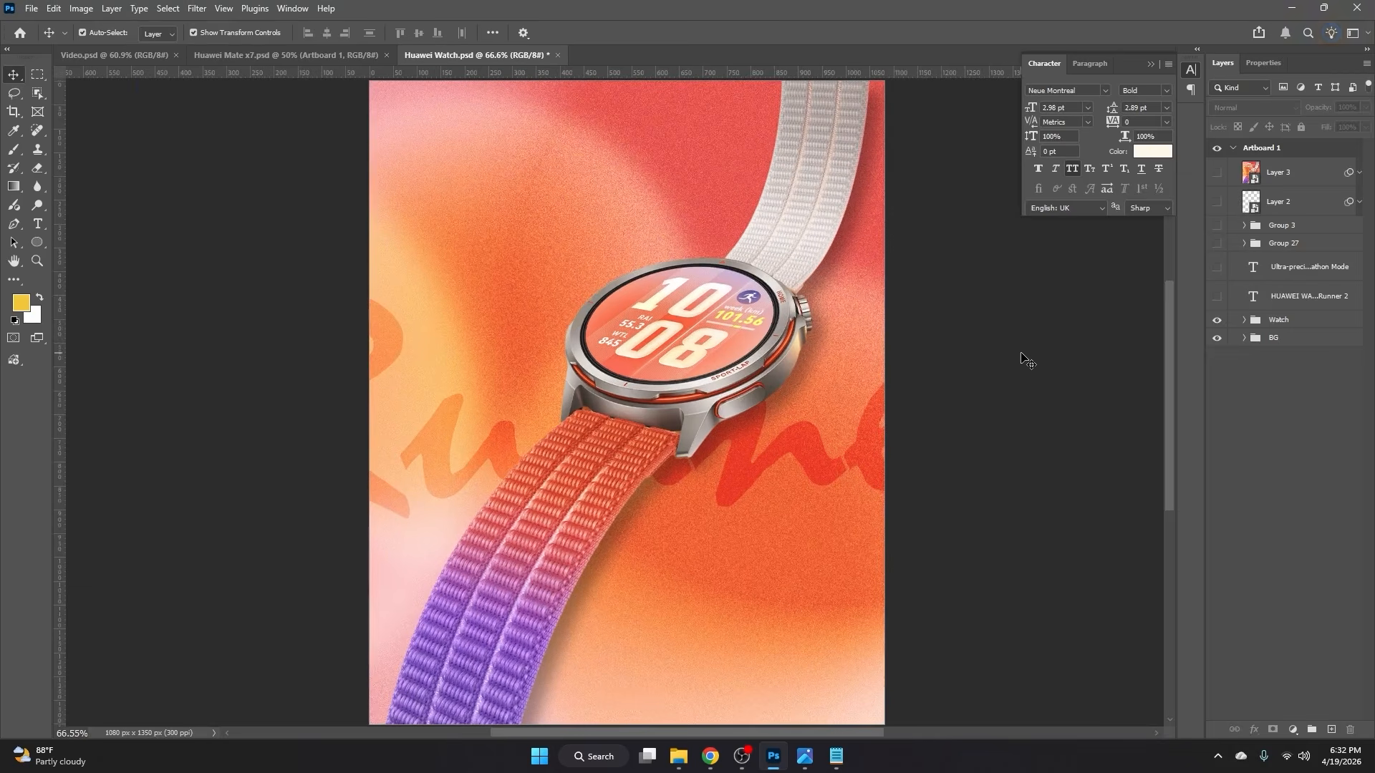
Step: Show the HUAWEI WATCH GT RUNNER 2 title, the tagline text layer, Group 27 and Group 3
click(1217, 297)
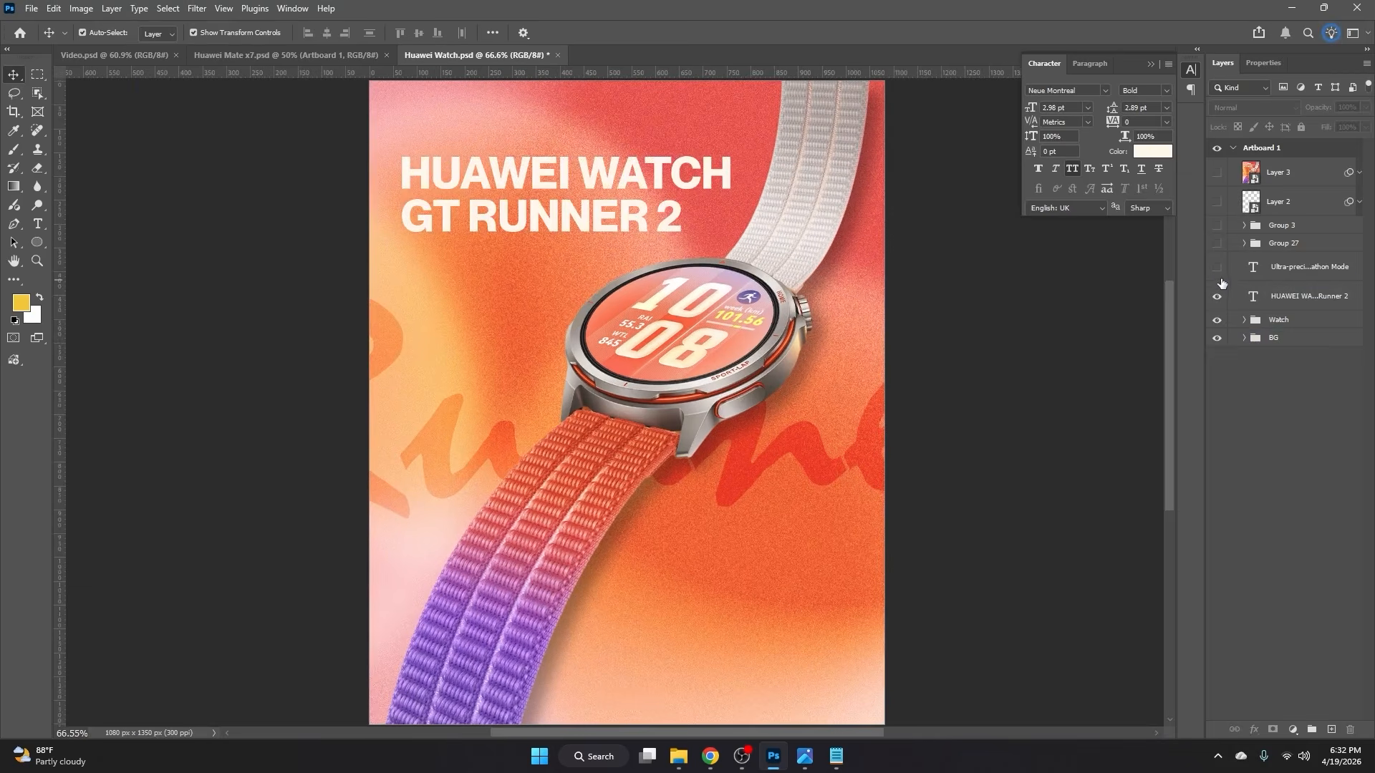
click(1218, 269)
click(1218, 244)
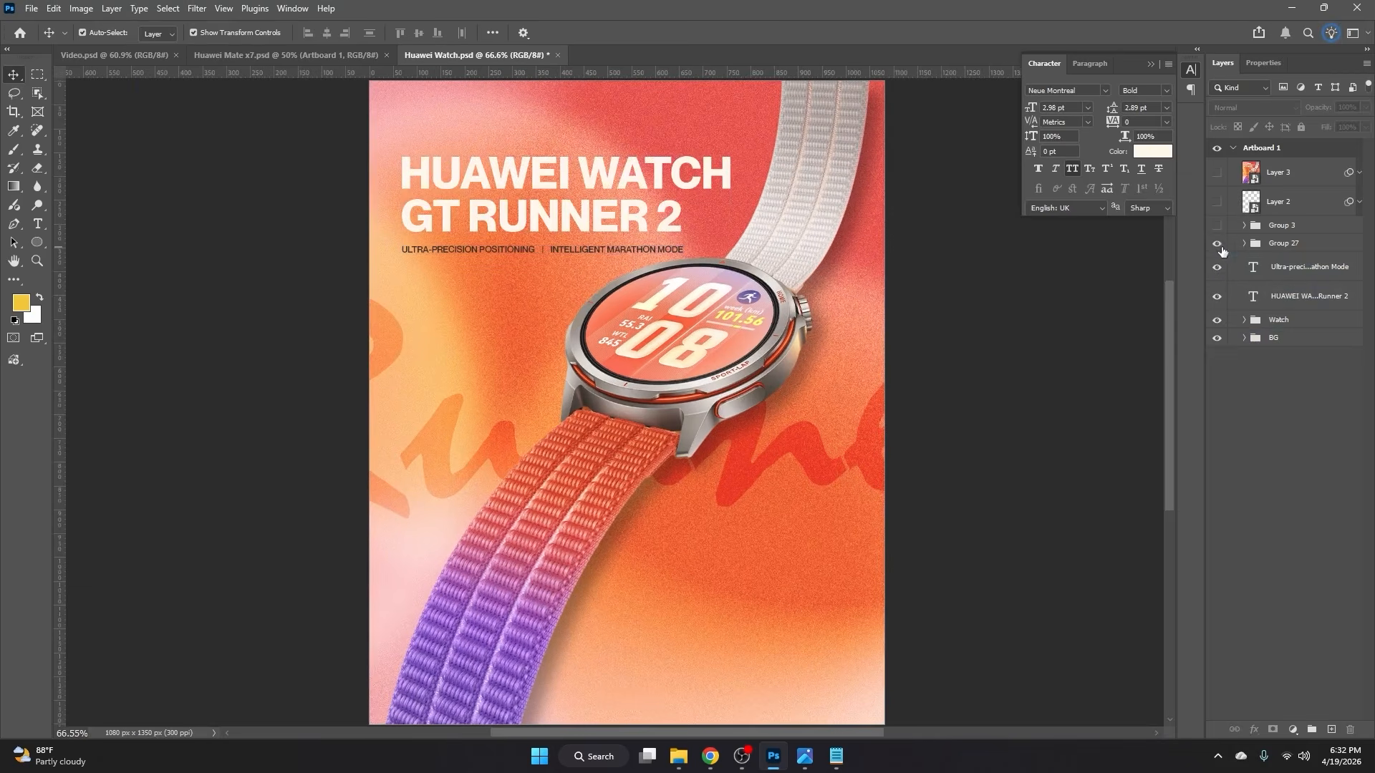
click(1217, 226)
click(1282, 225)
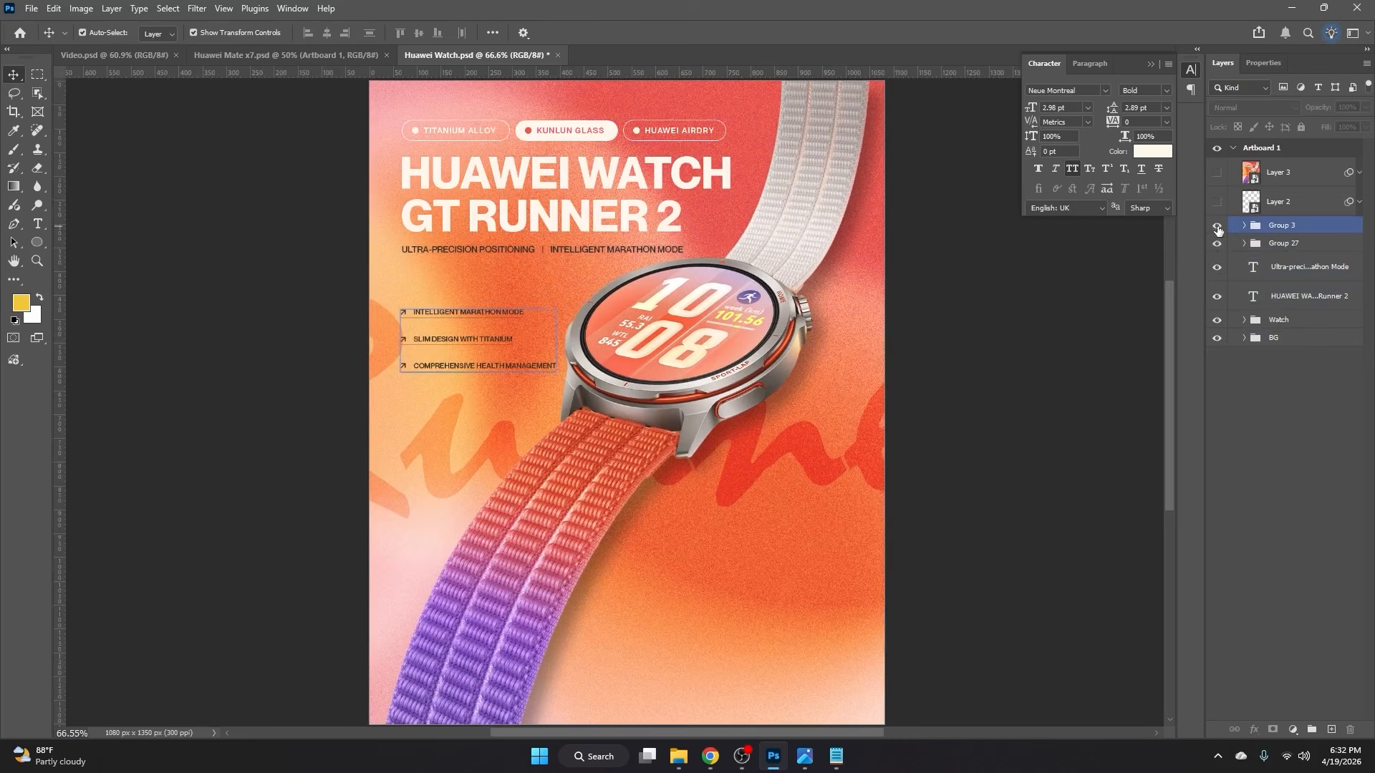
click(382, 404)
click(401, 315)
Step: Show Layer 2 with the running pace readout and expand its smart filters
click(1216, 202)
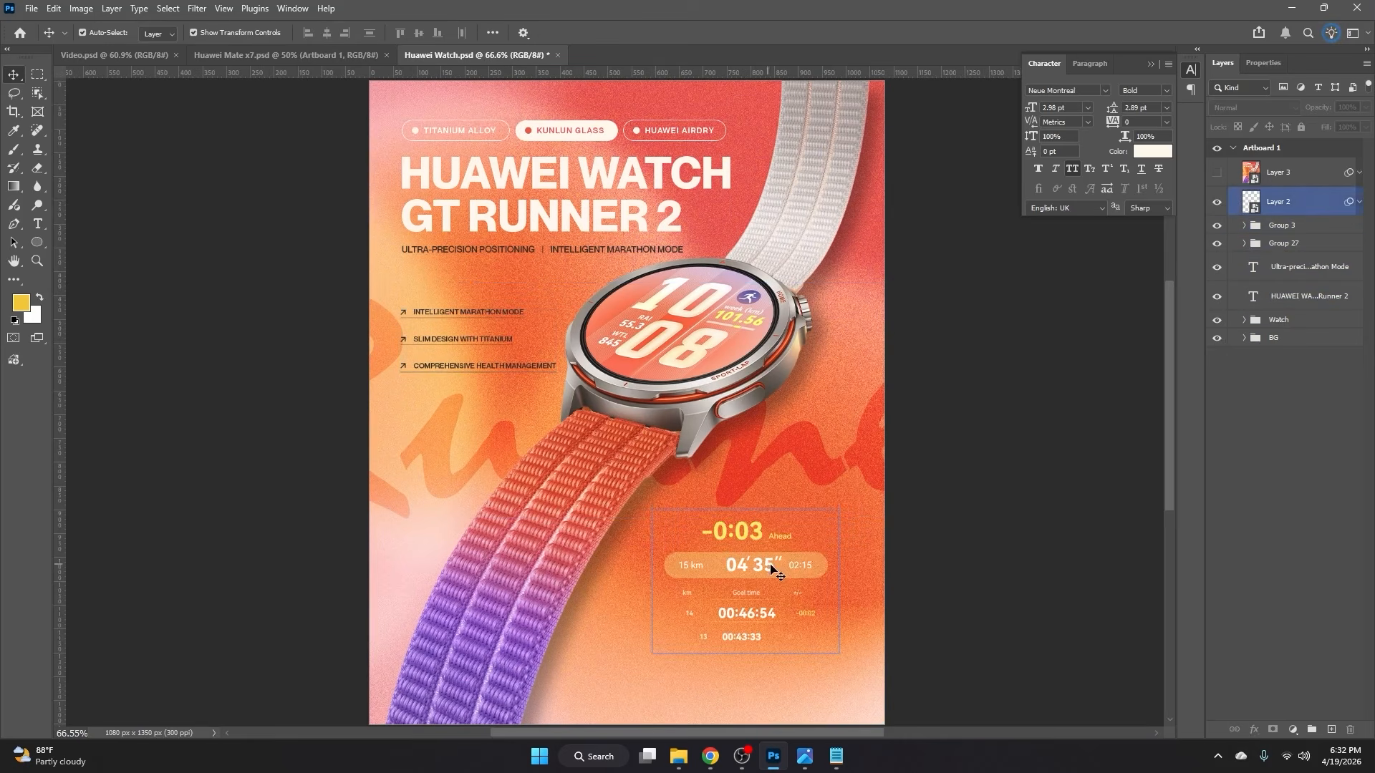
drag(753, 569, 779, 569)
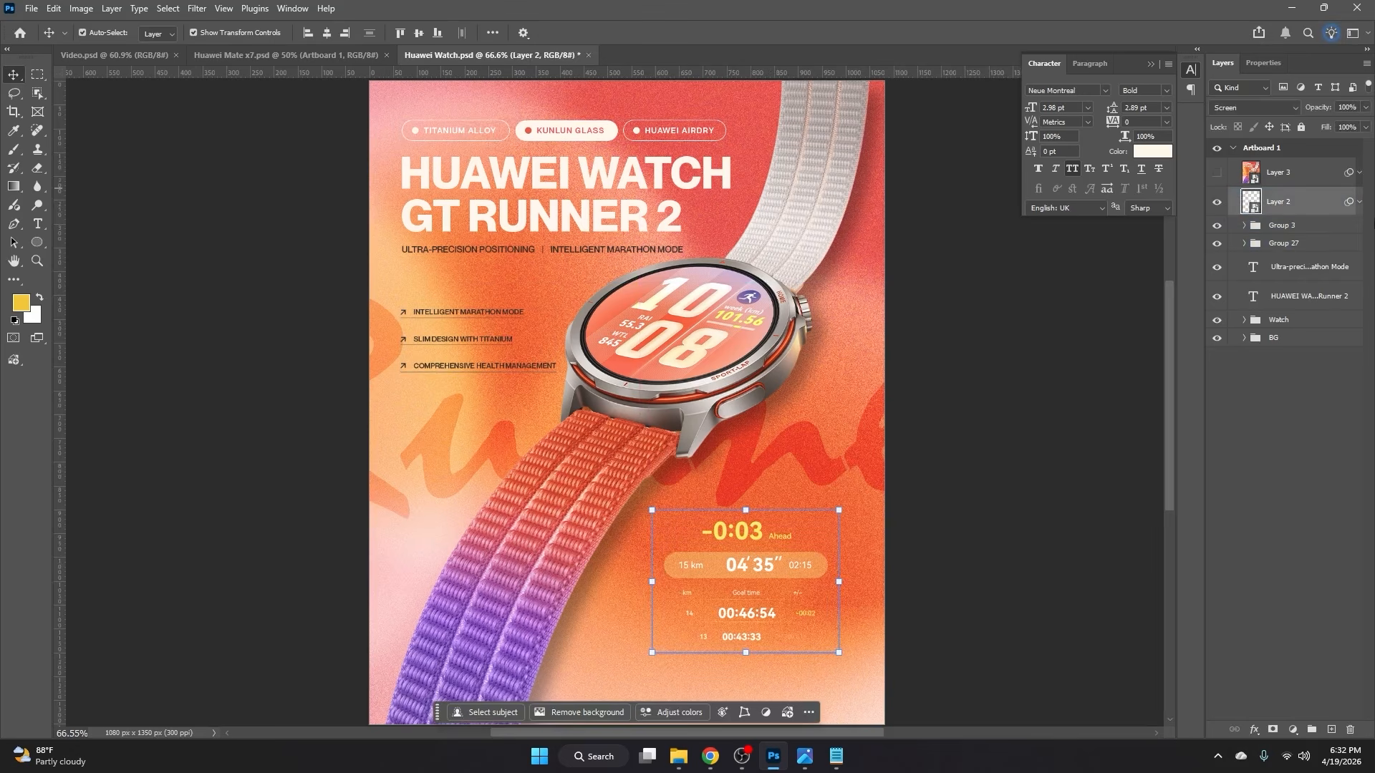
click(1360, 202)
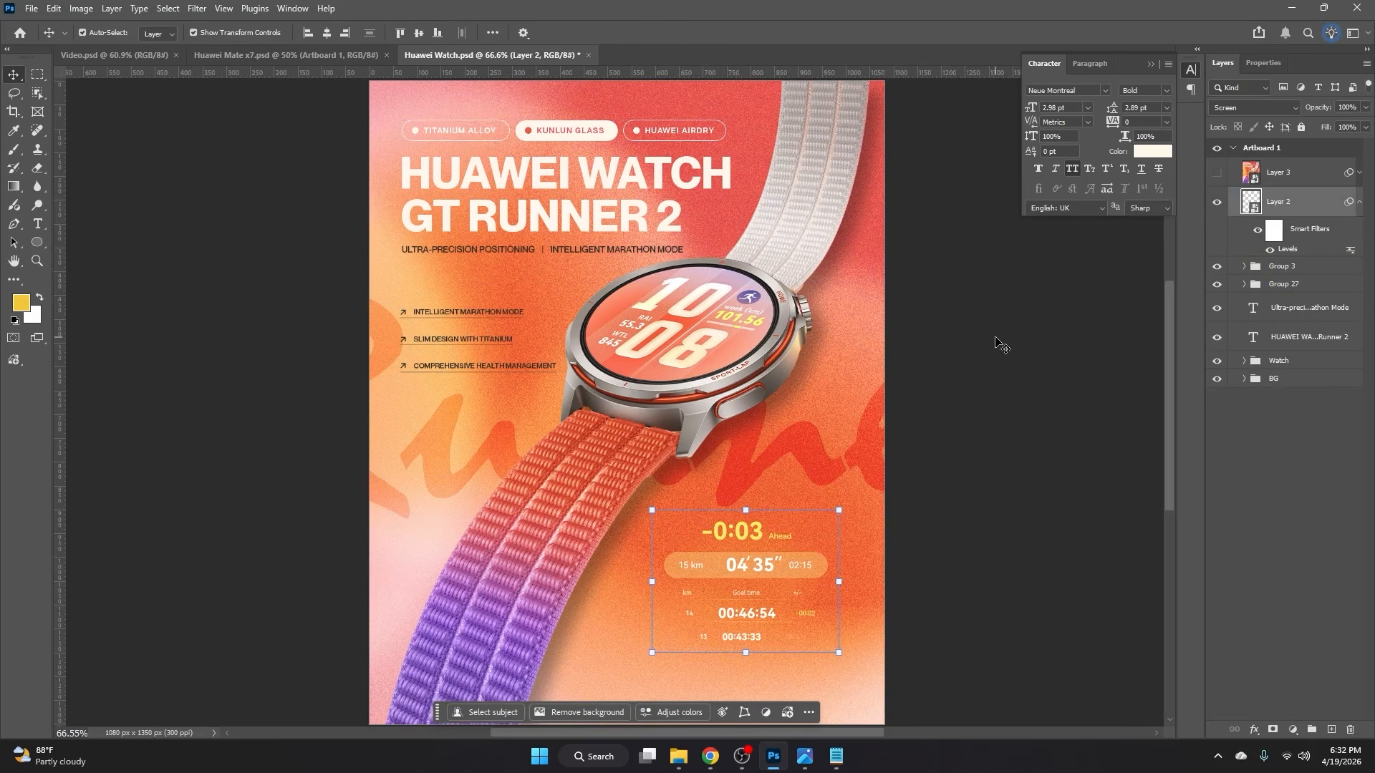
Step: Review the Levels smart filter settings on Layer 2 and compare the pace readout with and without the filter
double_click(1288, 249)
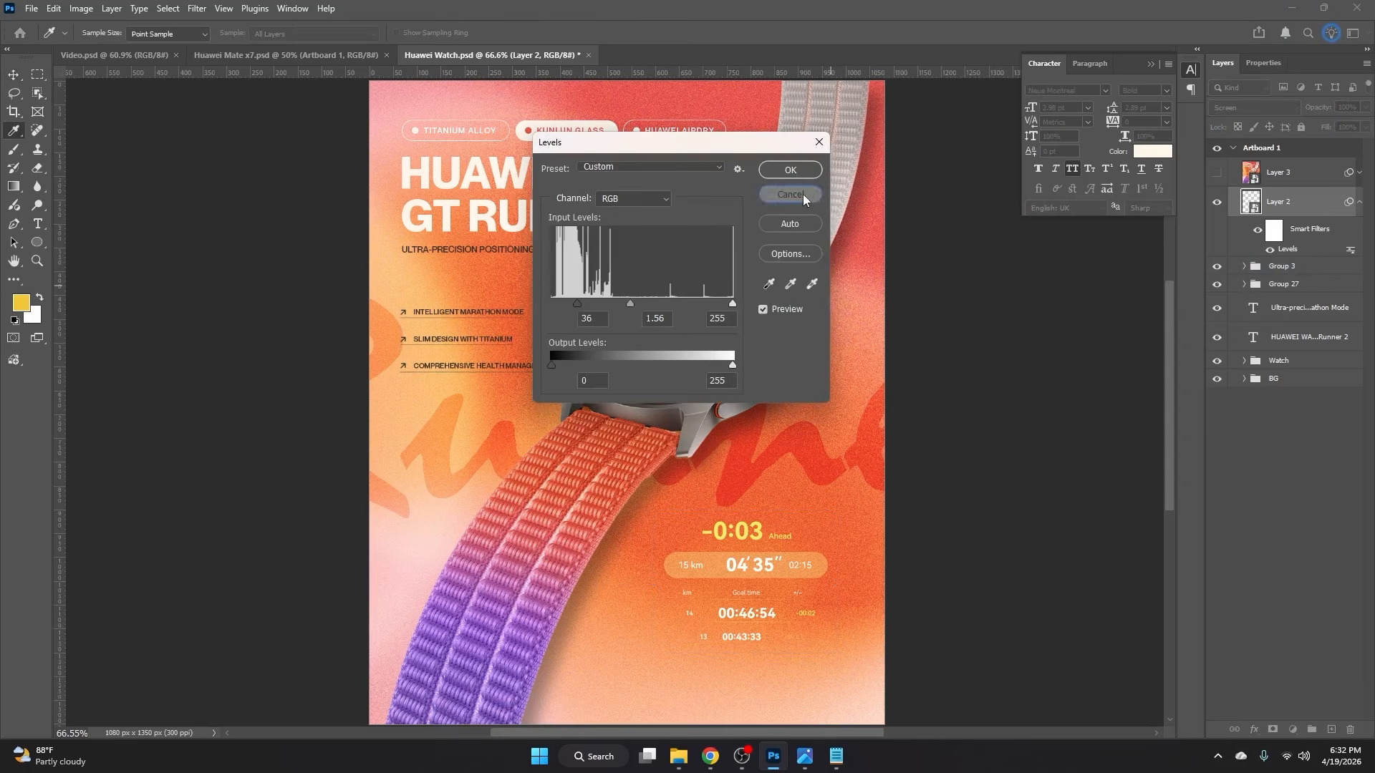
click(802, 195)
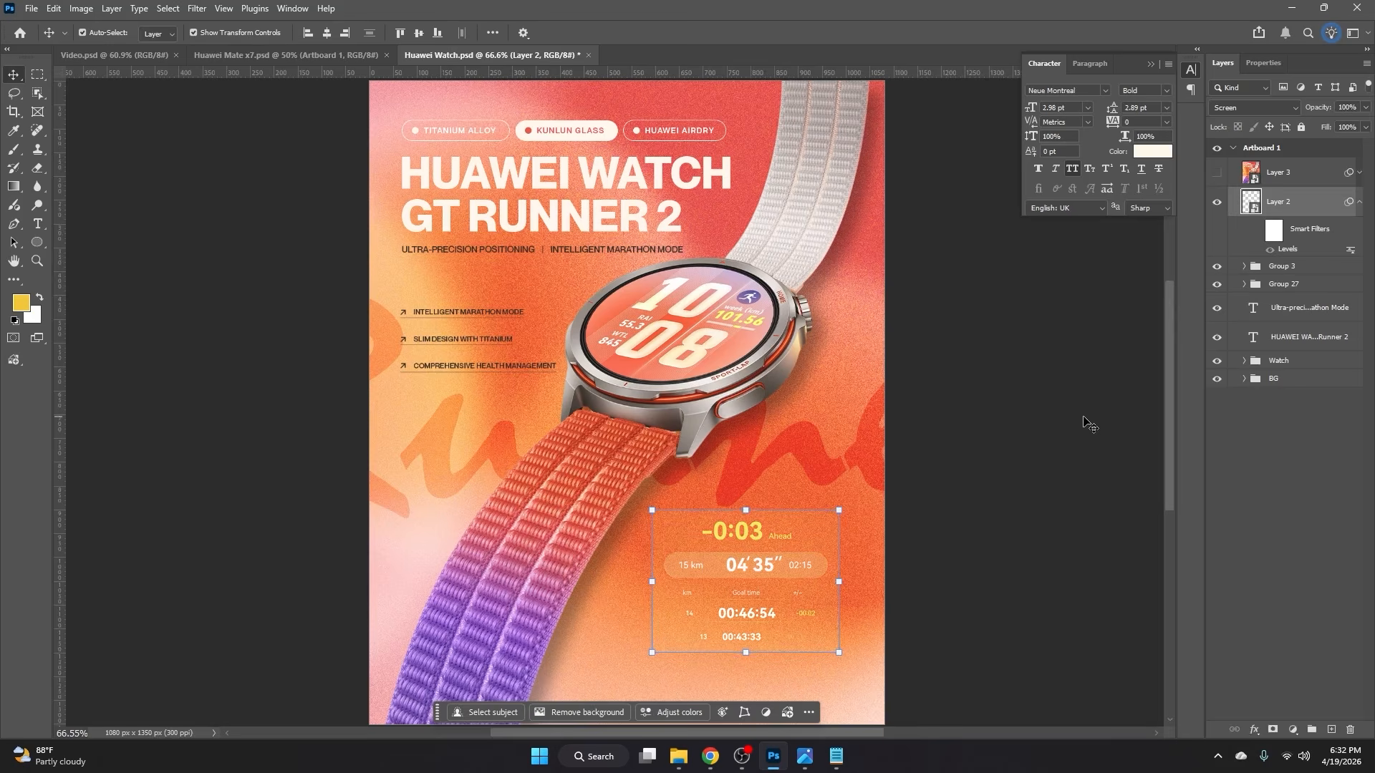
scroll(857, 579, up, 3)
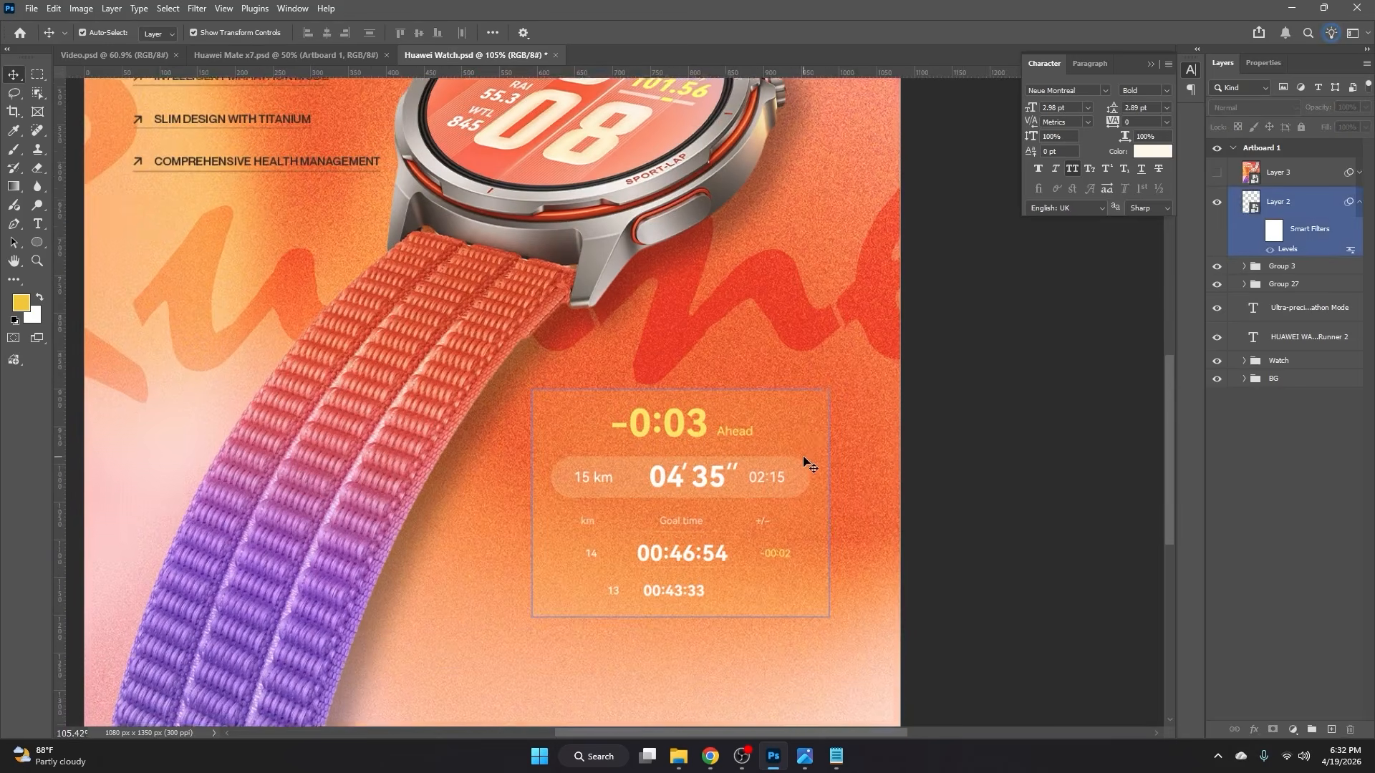
scroll(809, 451, down, 1)
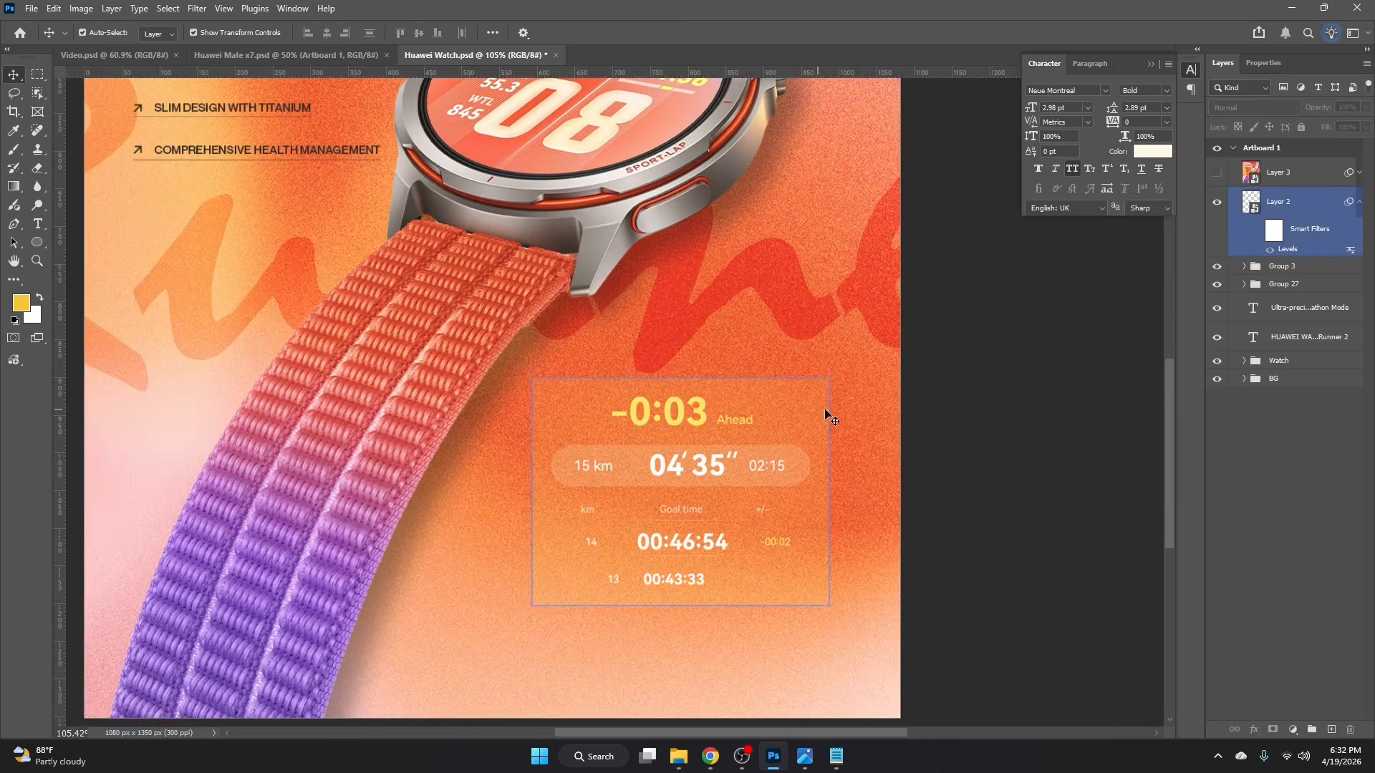
double_click(1282, 249)
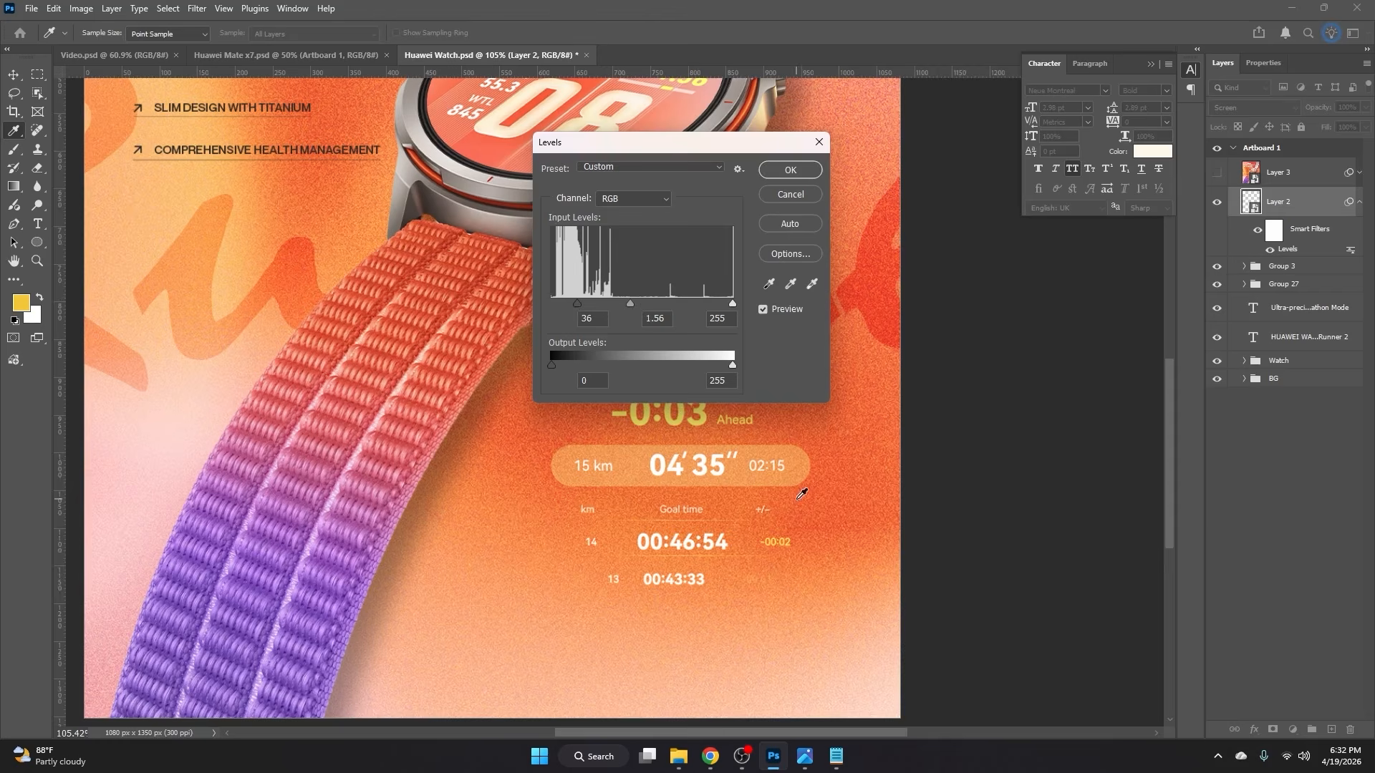
click(794, 194)
click(1154, 265)
Step: Show Layer 3 above all the other layers and view the complete watch poster
scroll(1004, 390, down, 5)
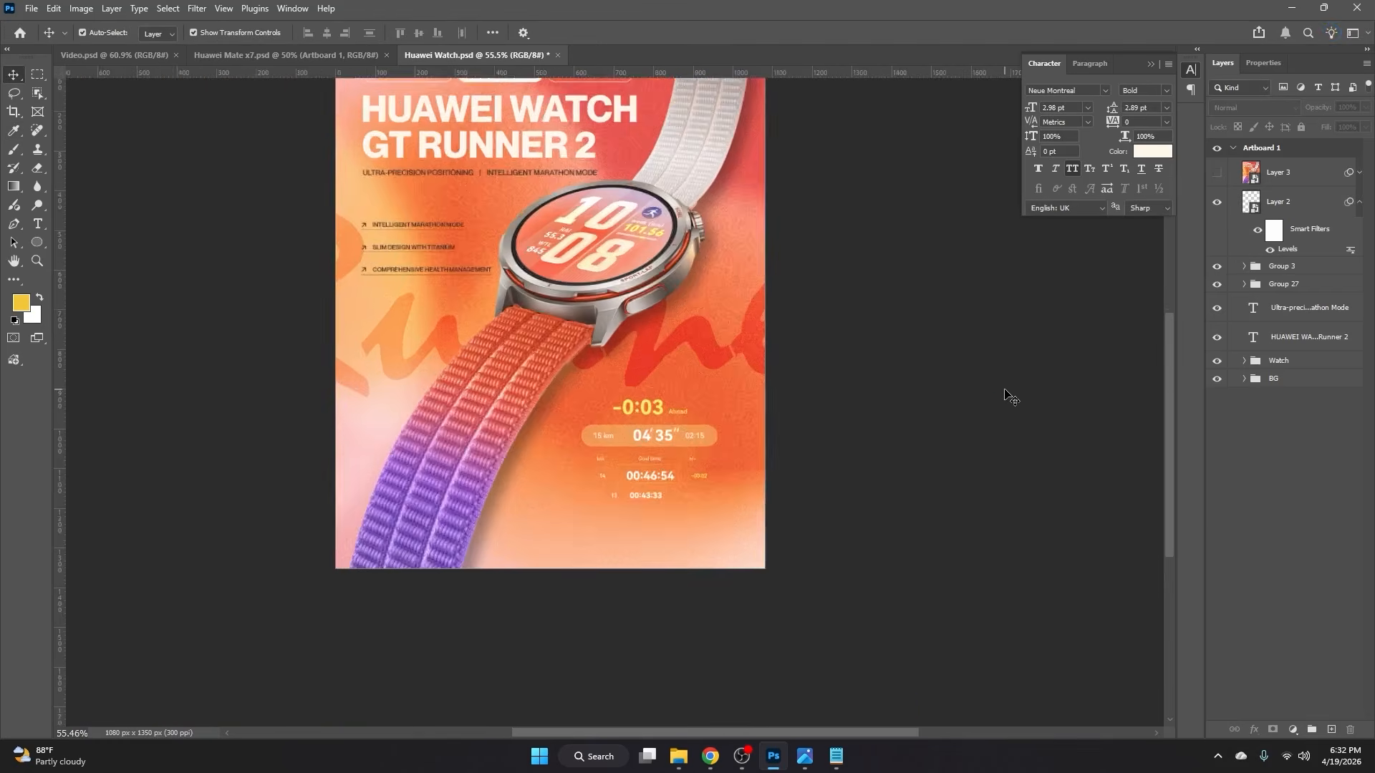
scroll(1005, 390, down, 1)
scroll(914, 368, up, 2)
click(1216, 172)
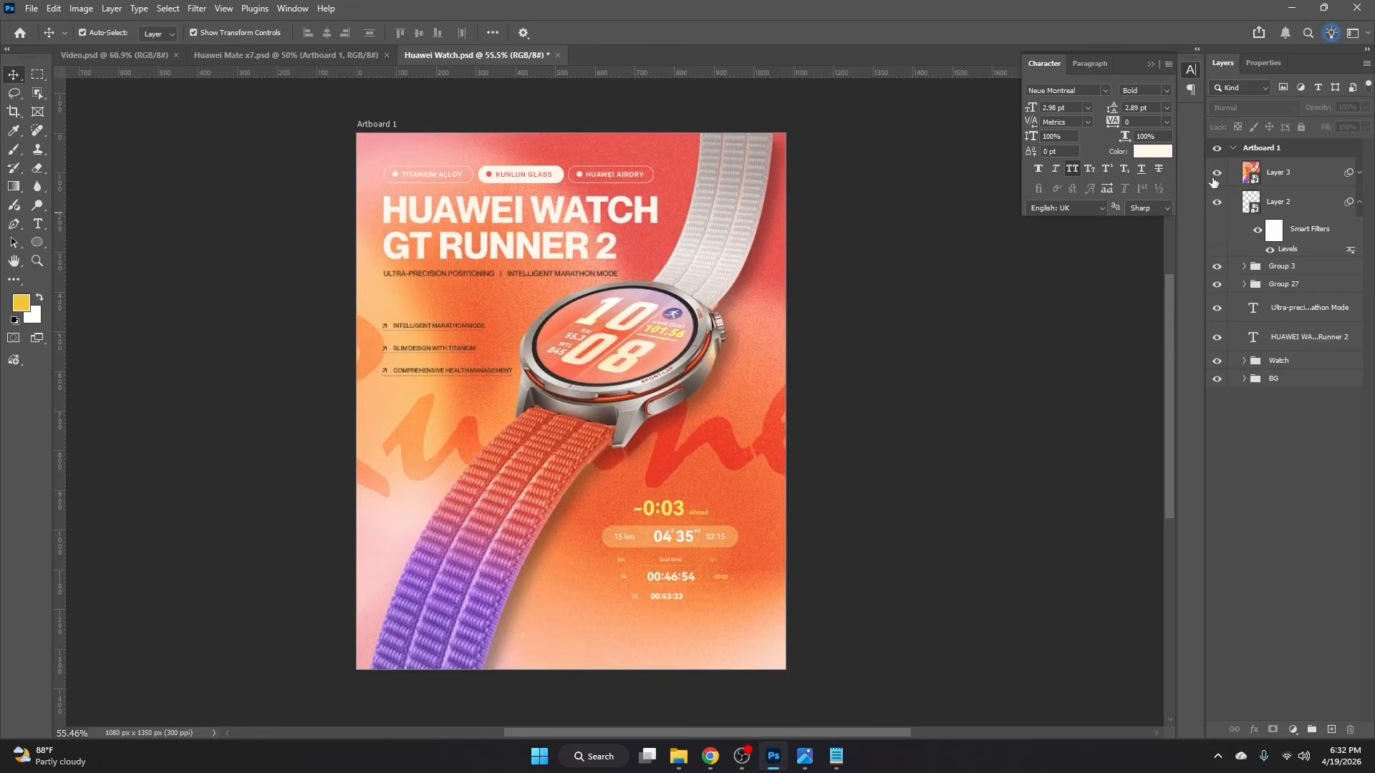
scroll(915, 316, up, 2)
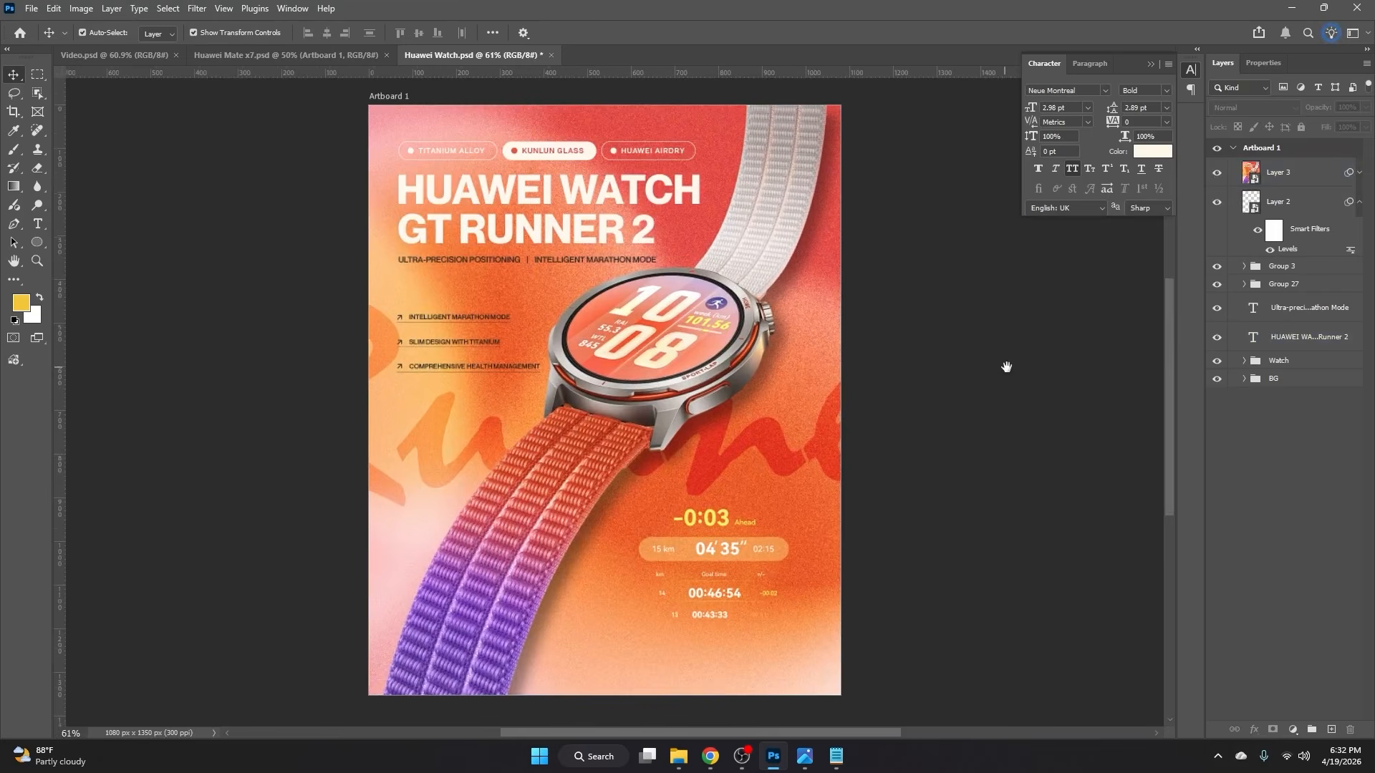
click(651, 315)
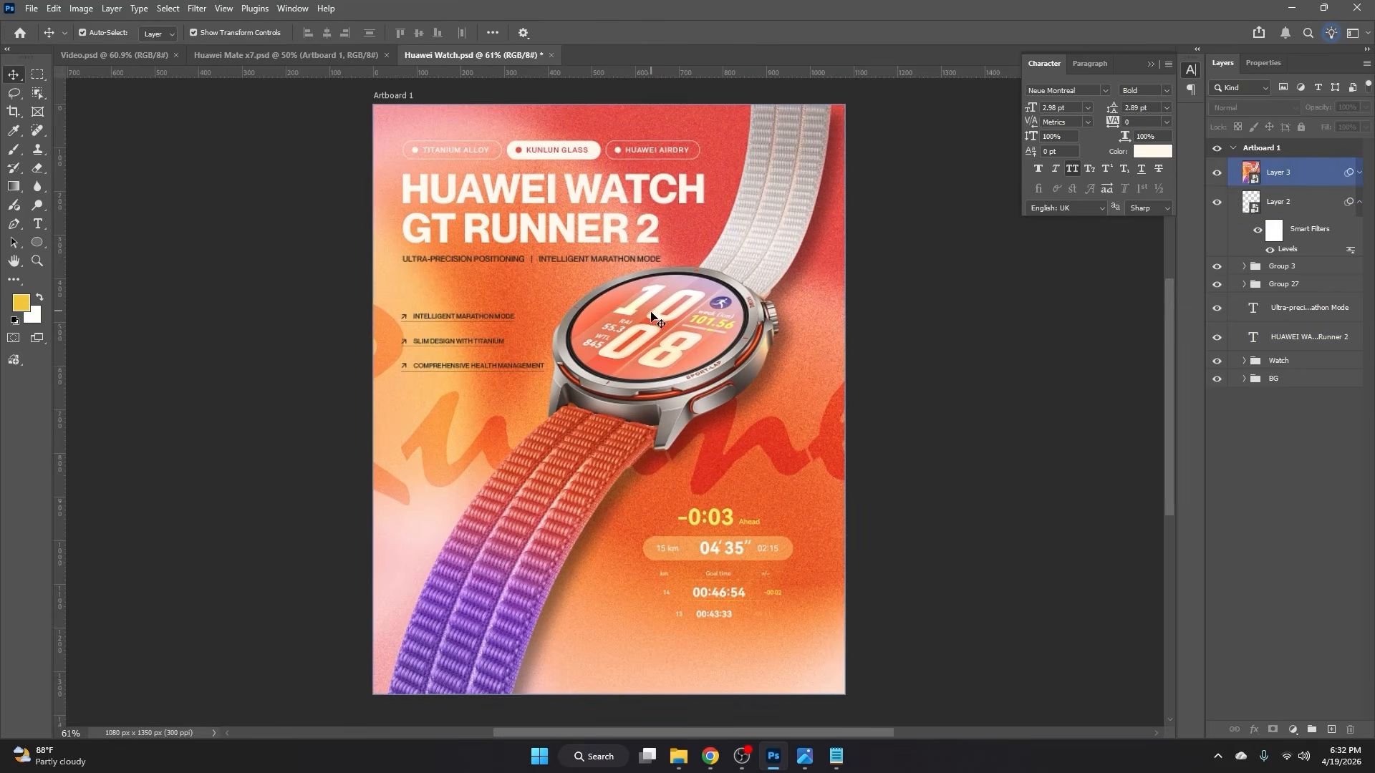
click(961, 338)
click(972, 349)
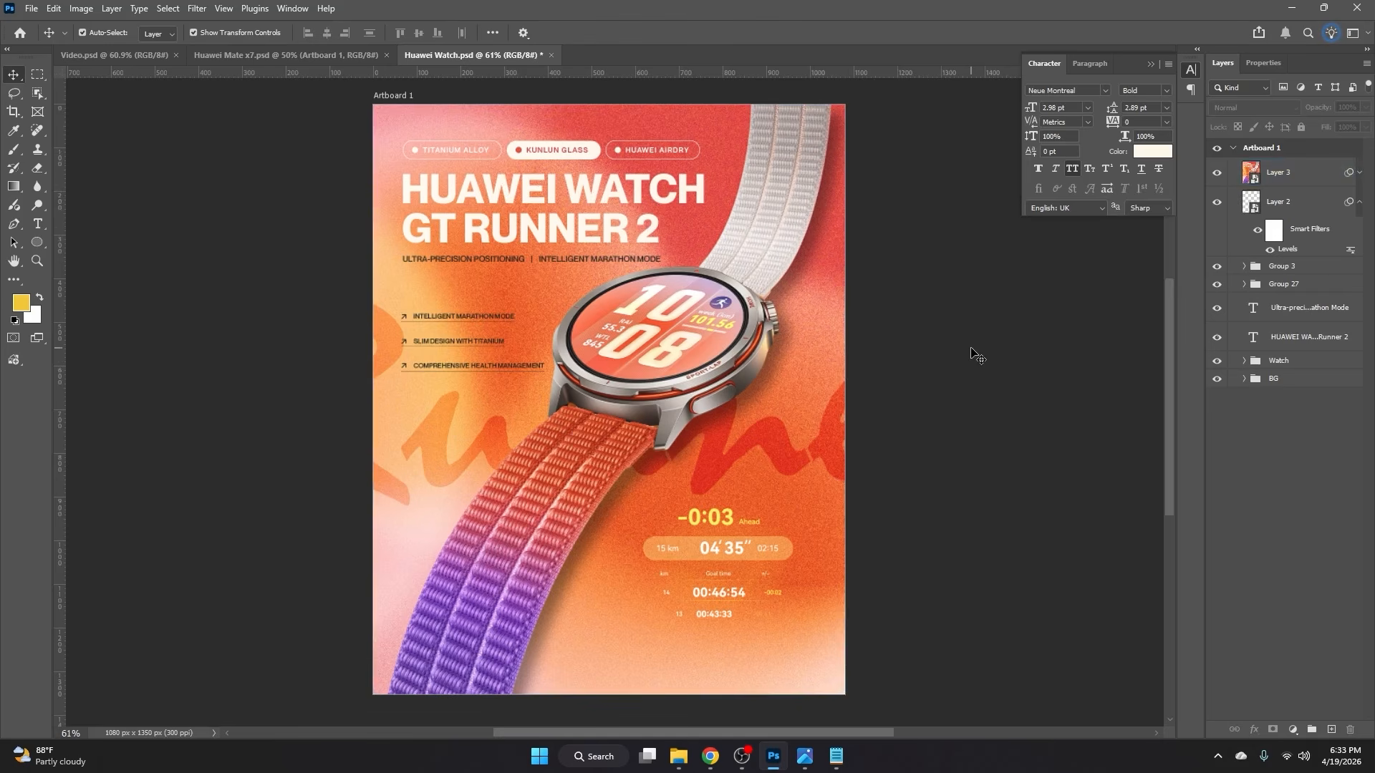
click(601, 199)
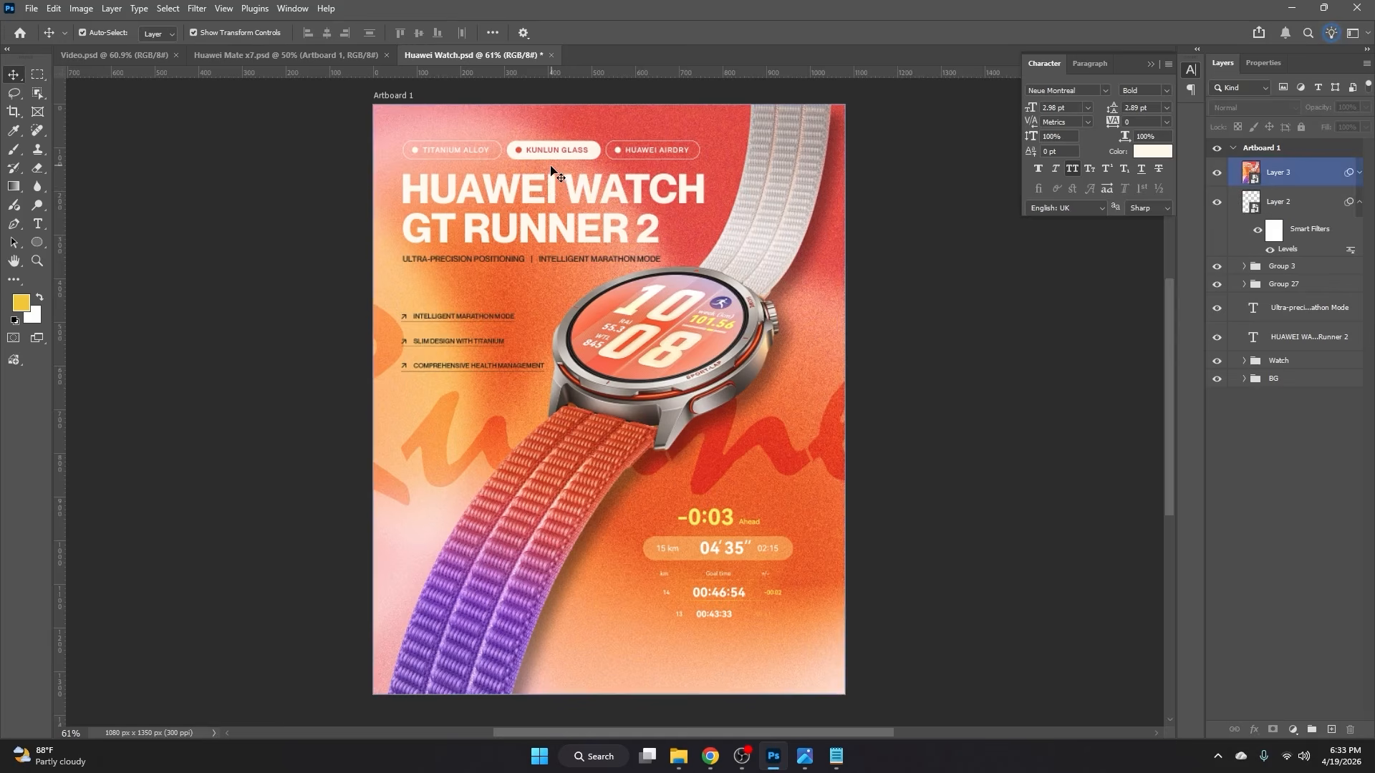
Step: Switch to Huawei Mate x7.psd, hide every layer above the BG group, and expand BG with its subgroups
click(324, 59)
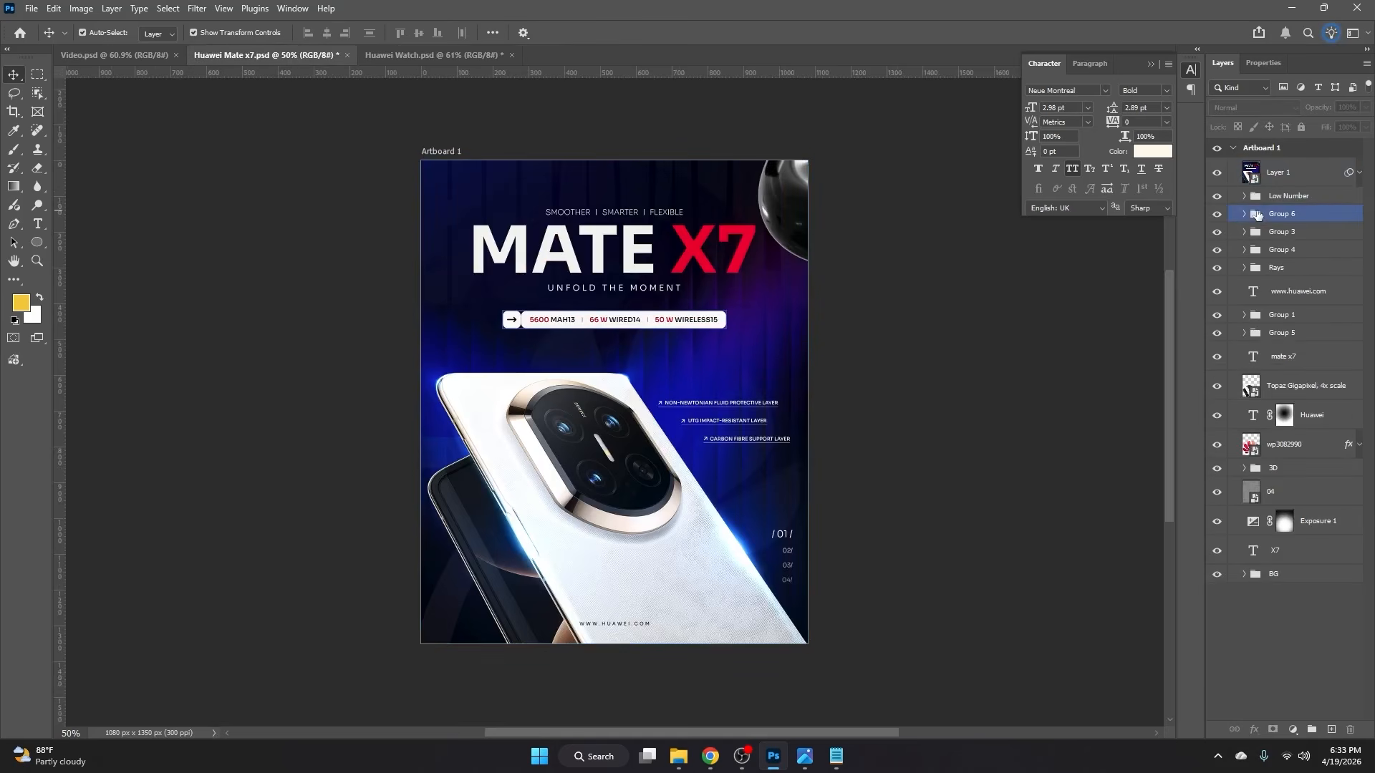
click(1281, 172)
drag(1217, 172, 1217, 542)
click(1241, 577)
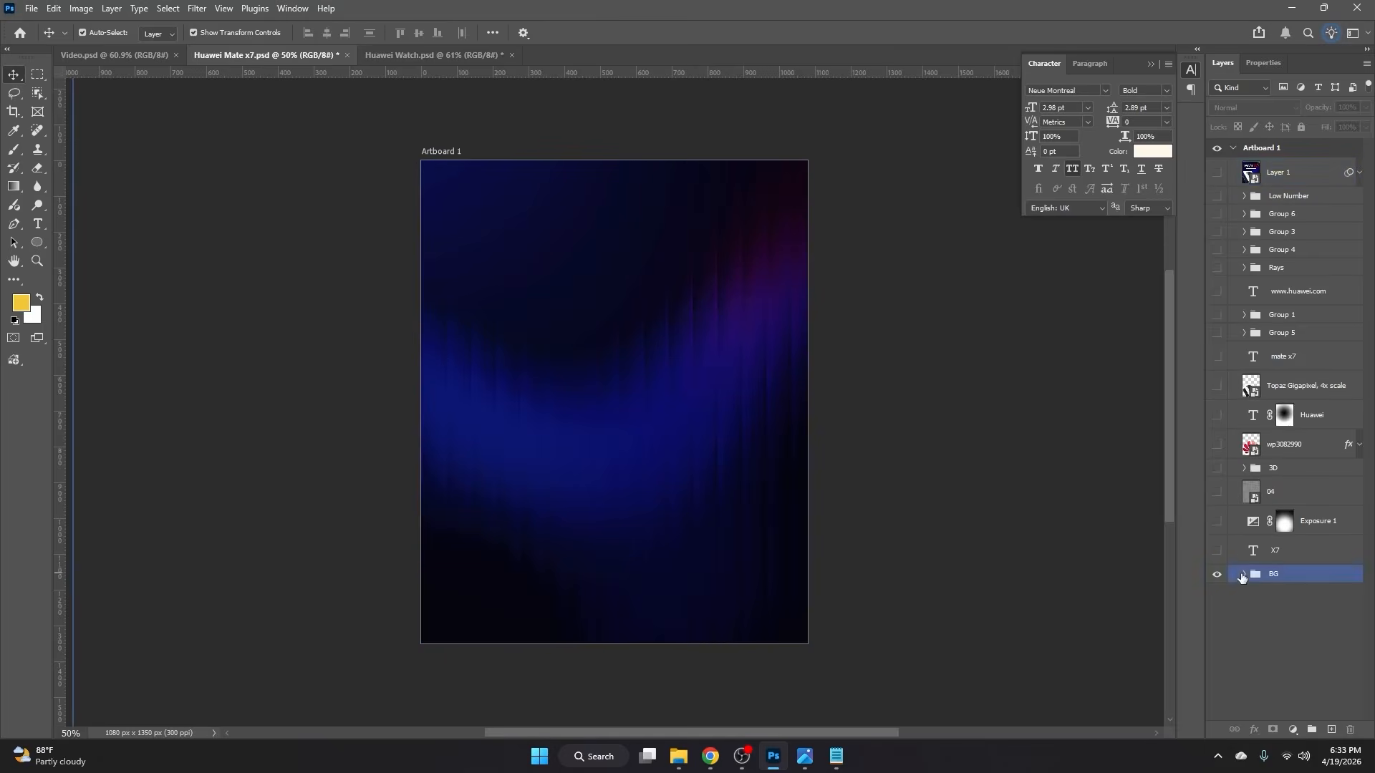
click(1244, 577)
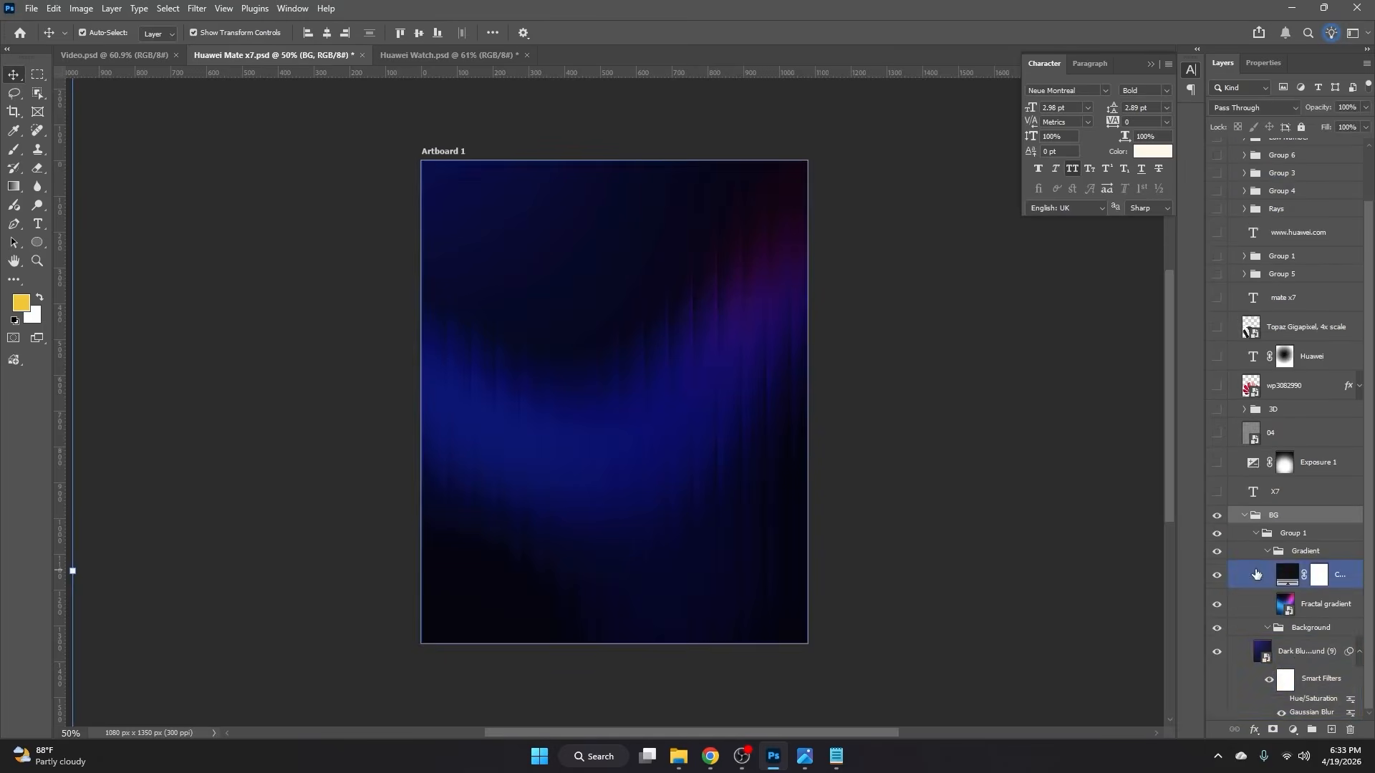
Step: Inspect the source contents of the Dark Blue Abstract Background (9) and Fractal gradient smart objects, closing each one
click(1267, 653)
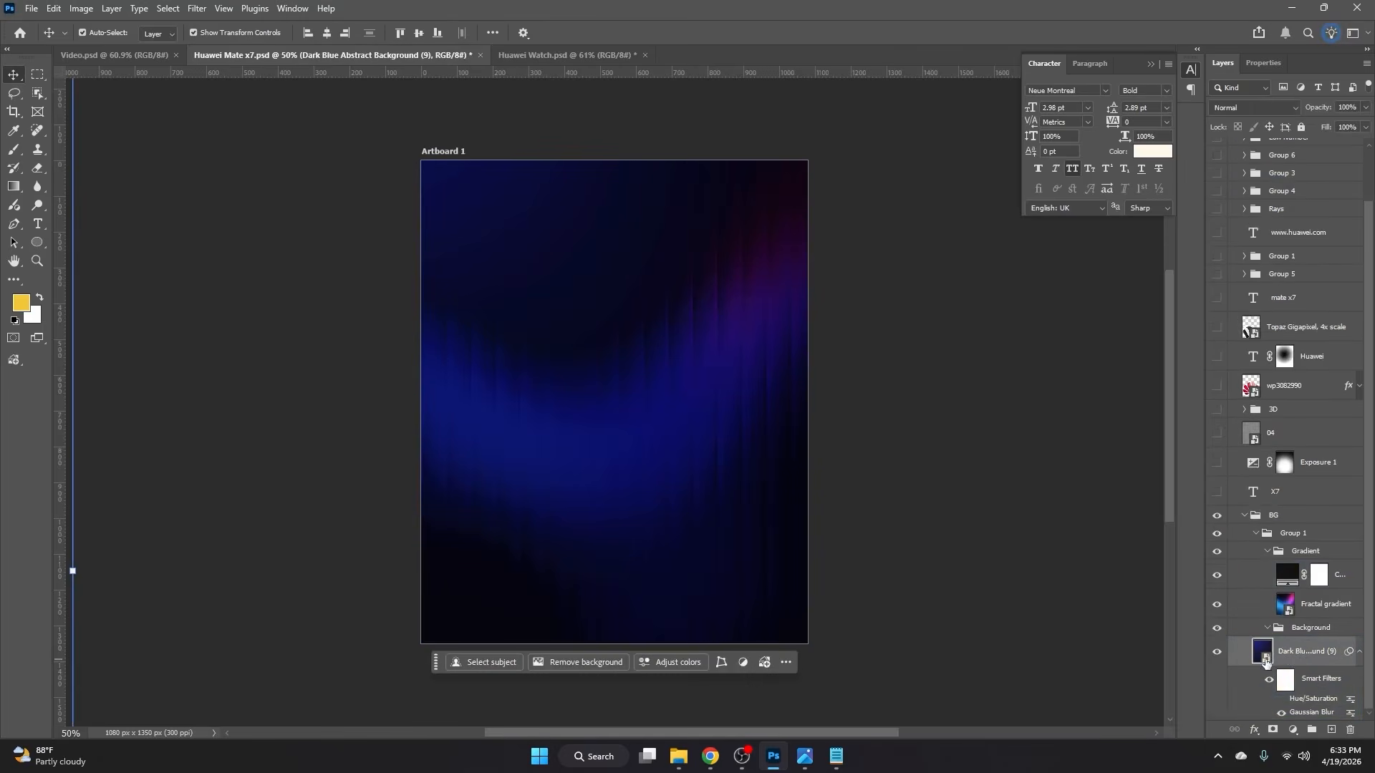
double_click(1264, 657)
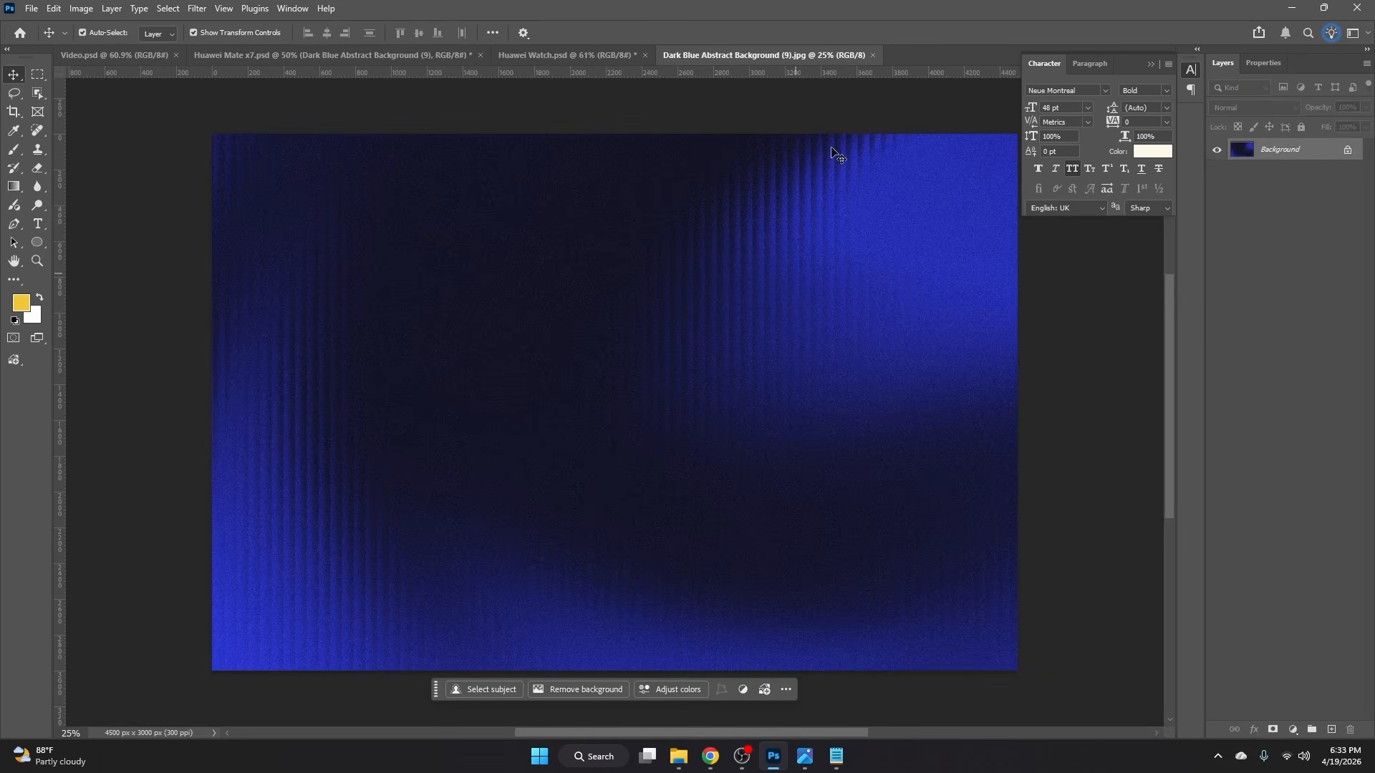
click(875, 54)
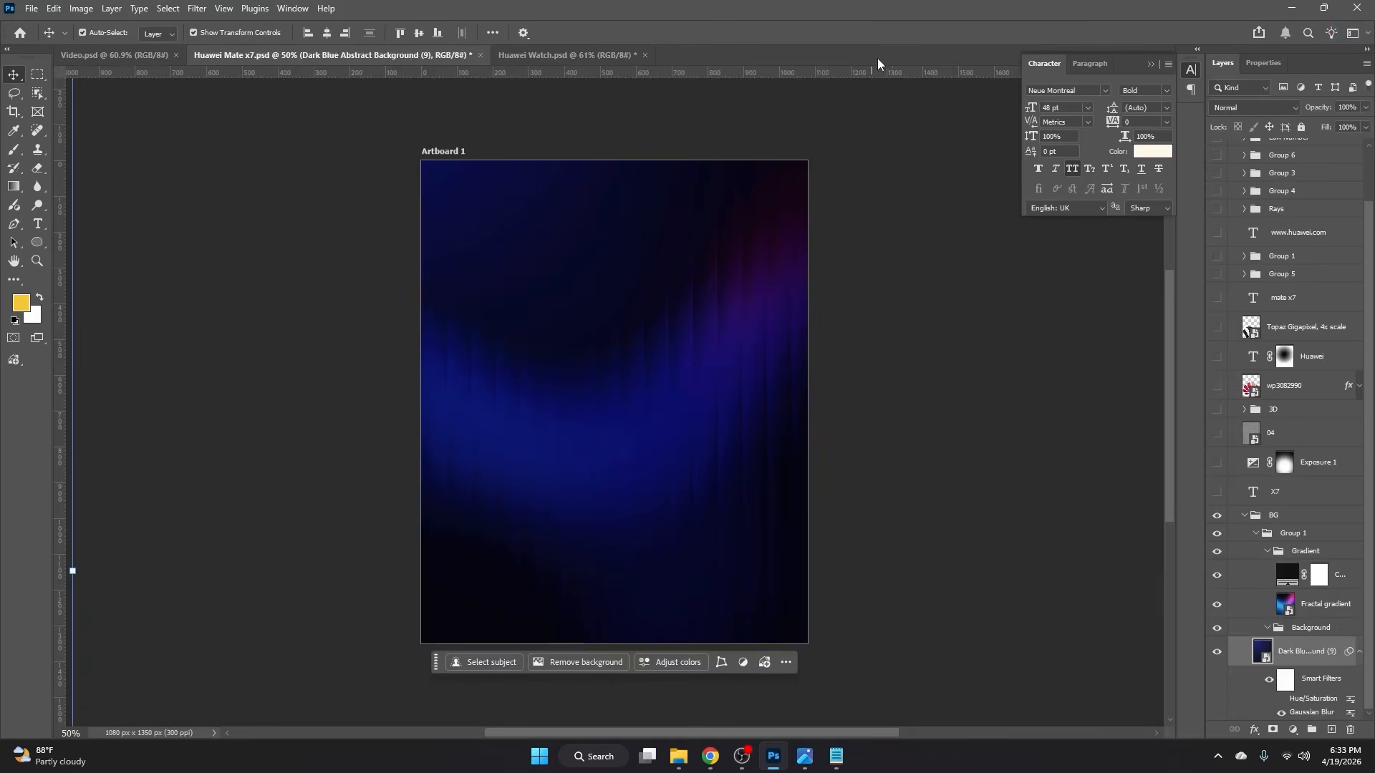
double_click(1286, 607)
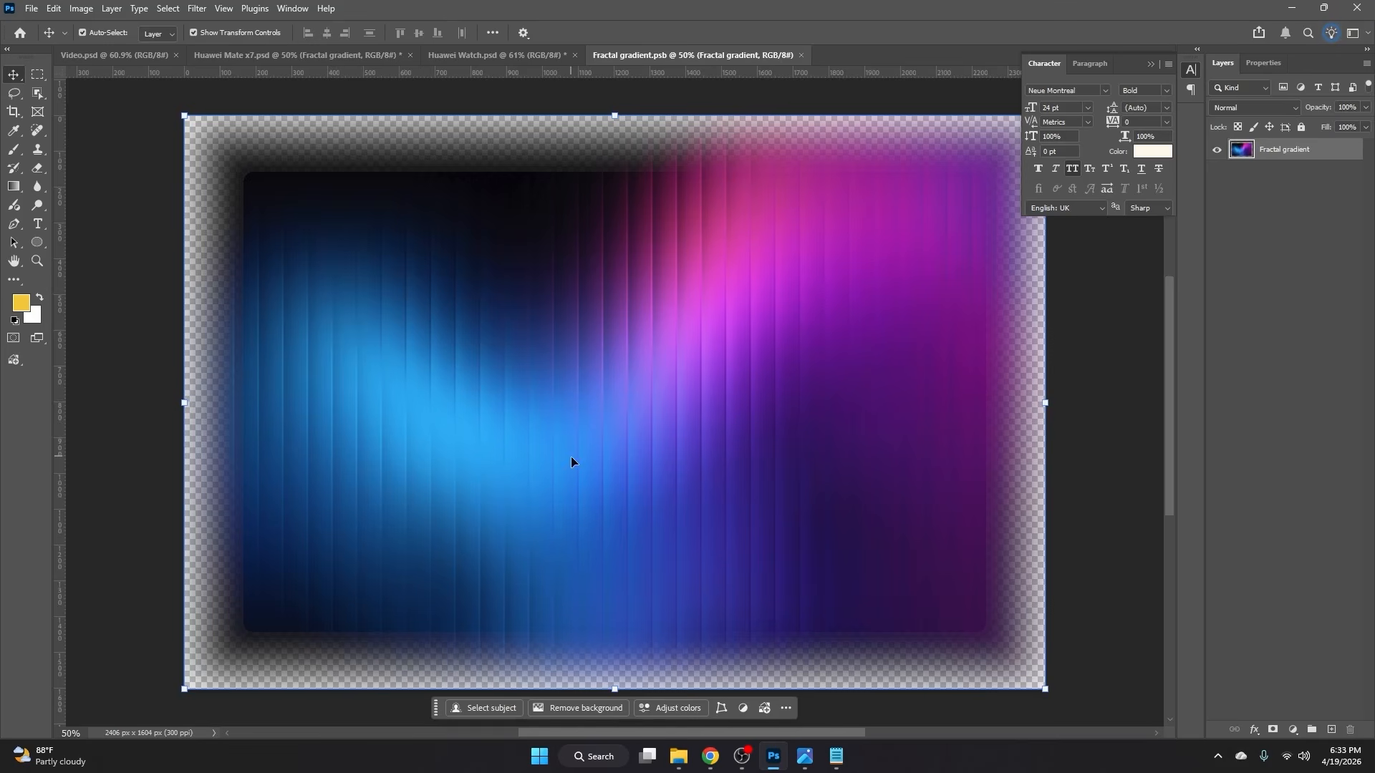
click(801, 55)
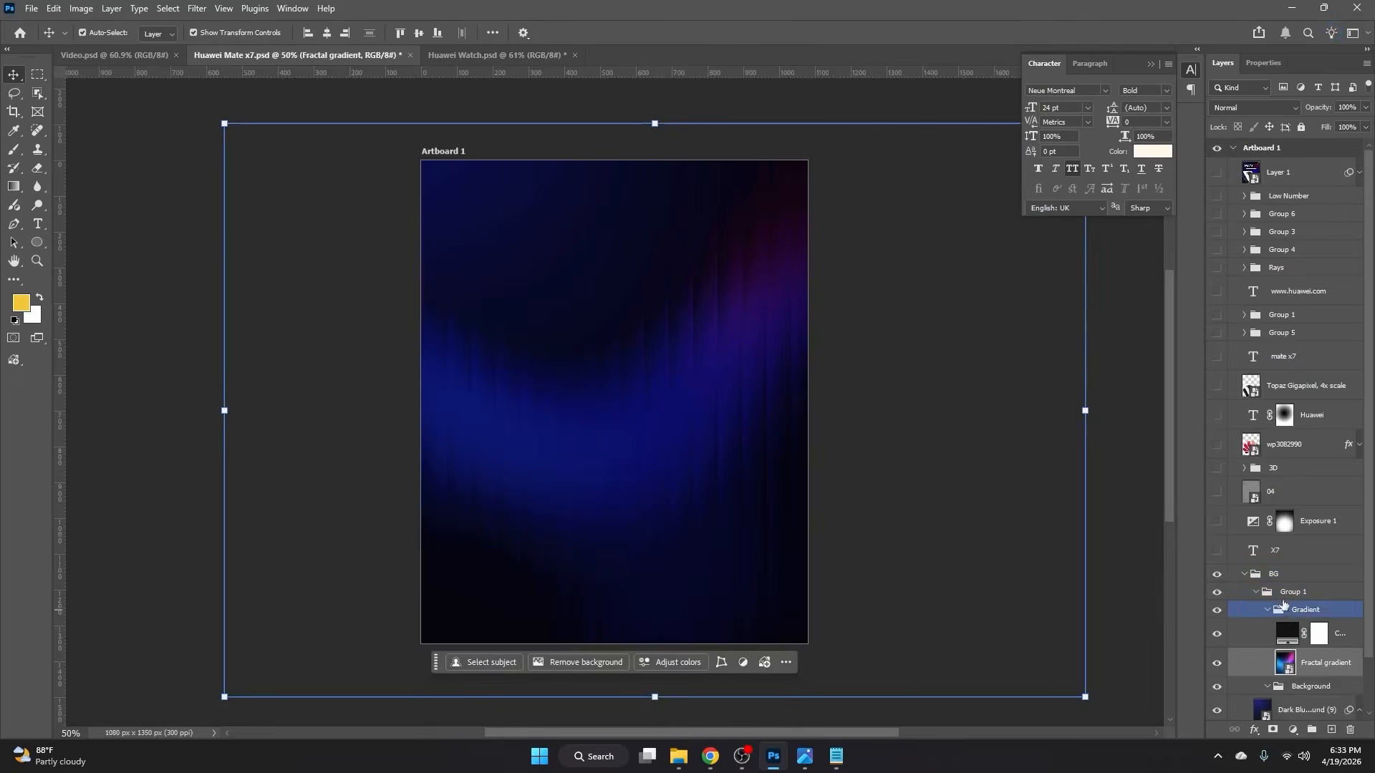
Step: Try the Normal blend mode on the Color Fill 1 layer in the Gradient group and undo the change
click(1328, 639)
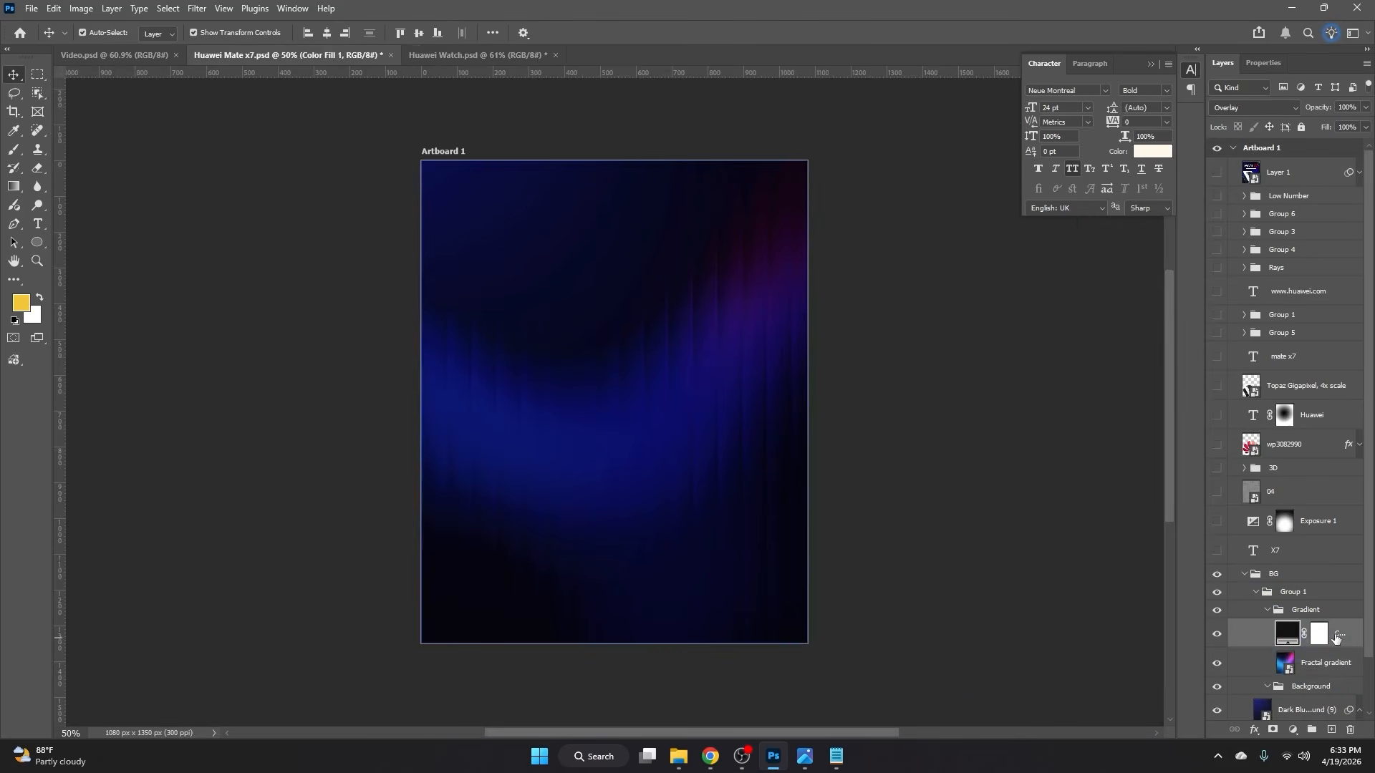
click(1252, 107)
click(1233, 110)
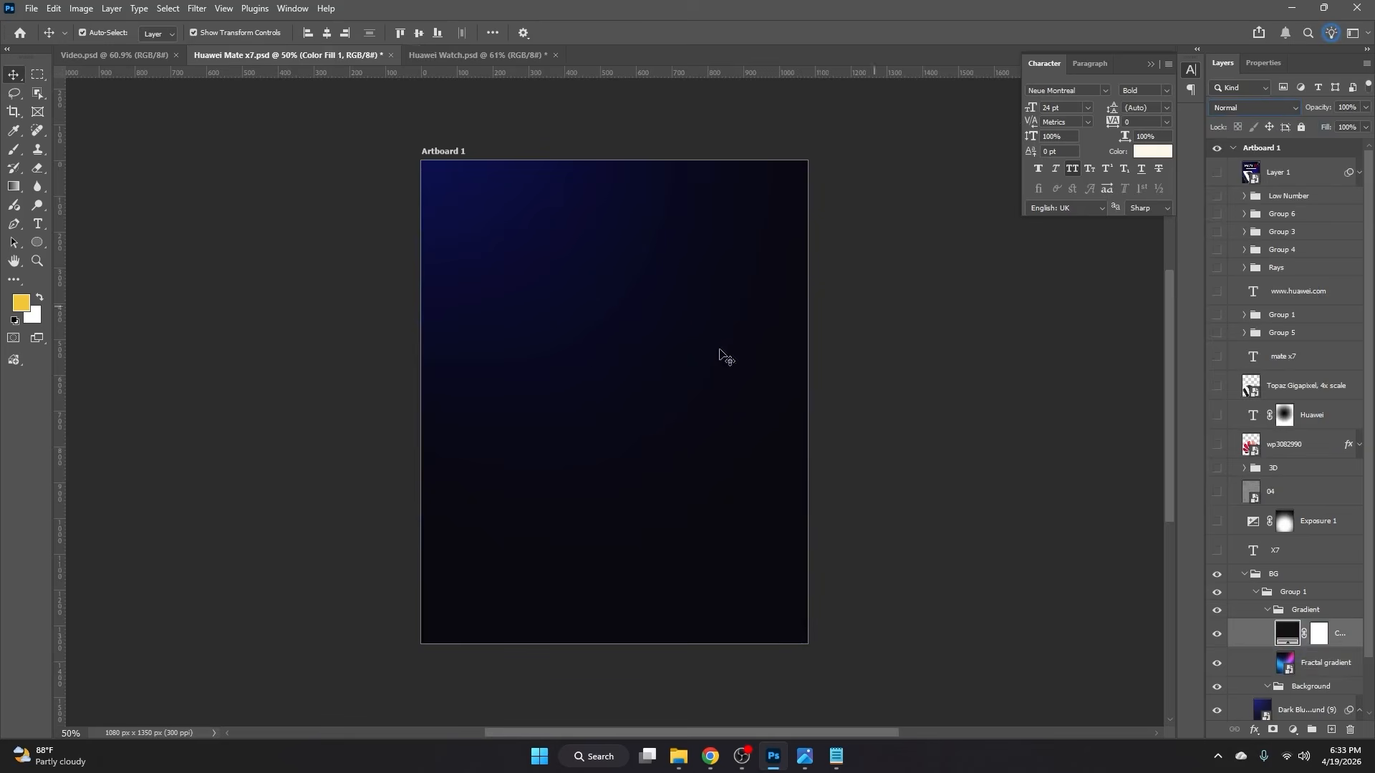
key(ctrl+z)
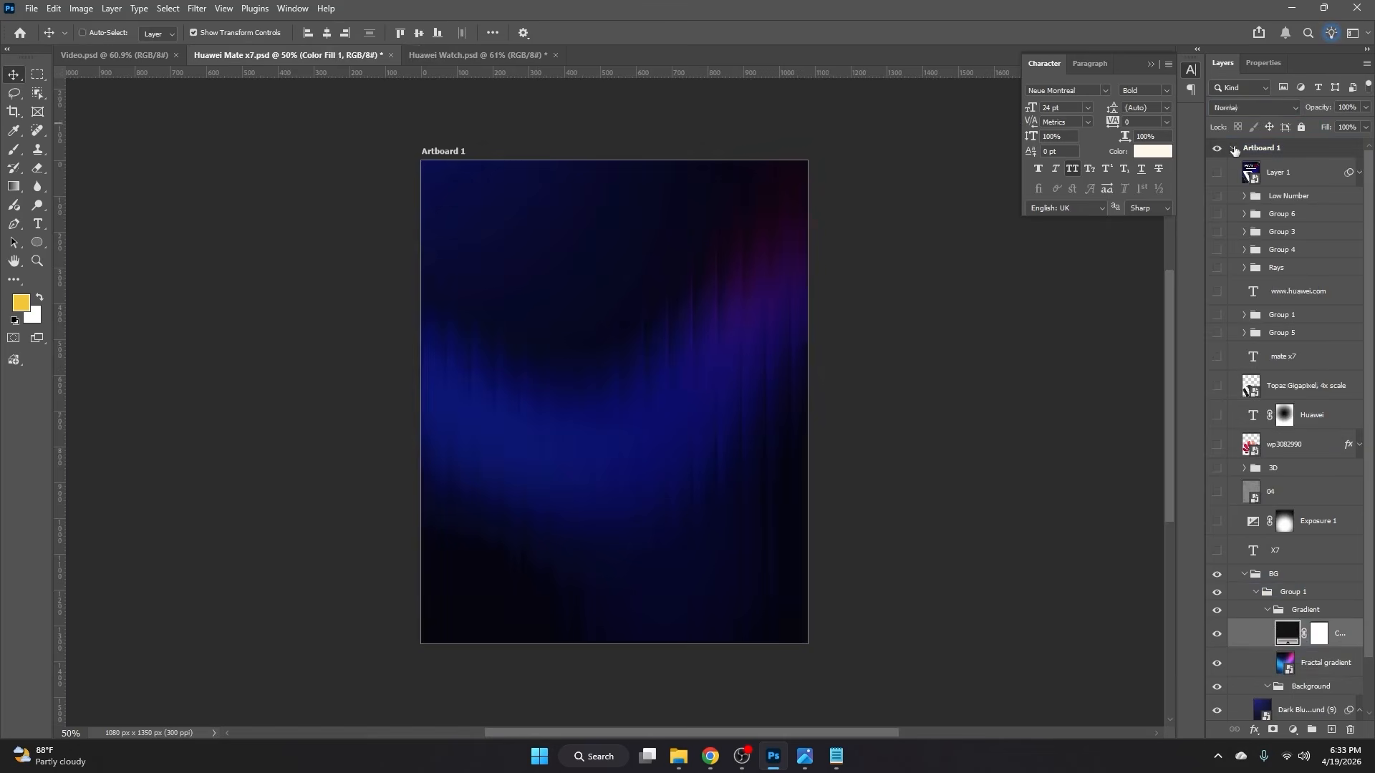
key(ctrl+z)
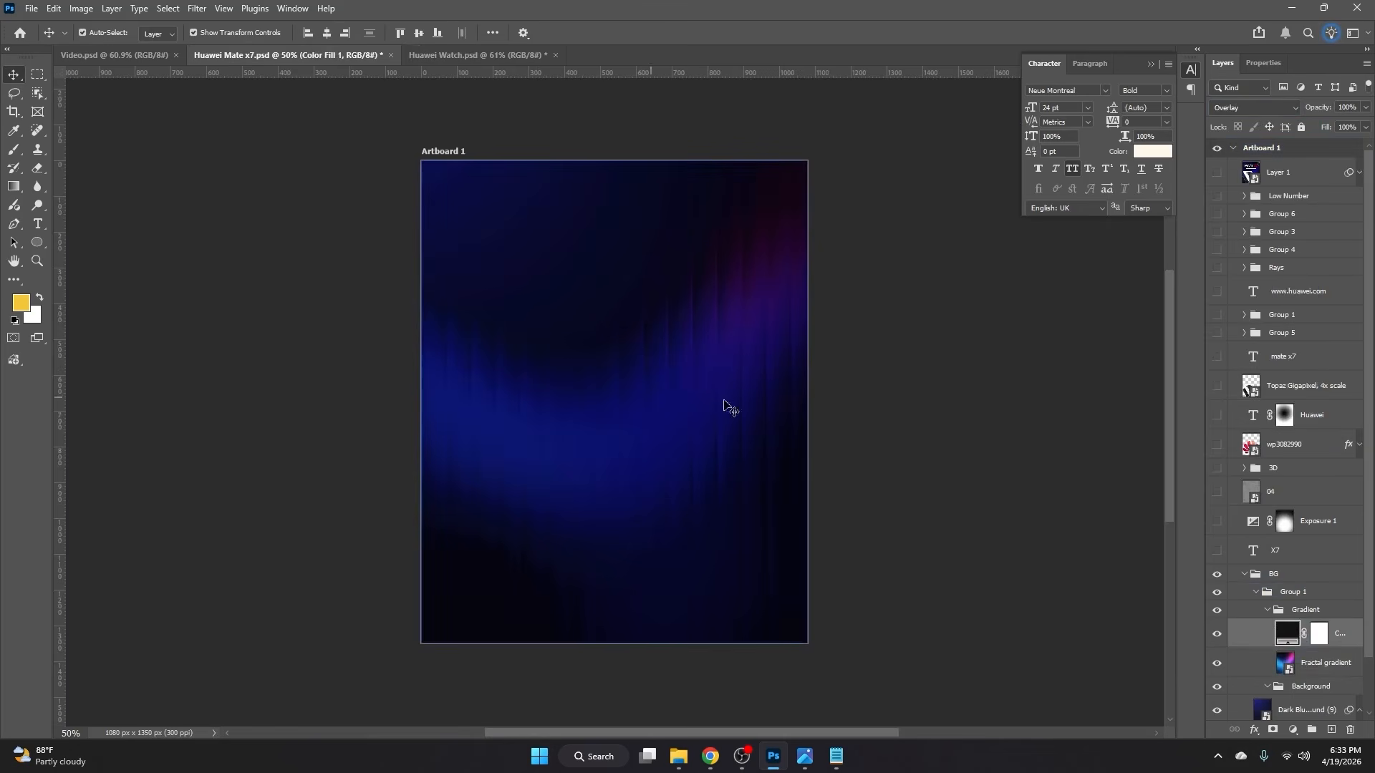
Step: Collapse the BG group and show the X7 text layer above it
click(1244, 575)
click(1261, 551)
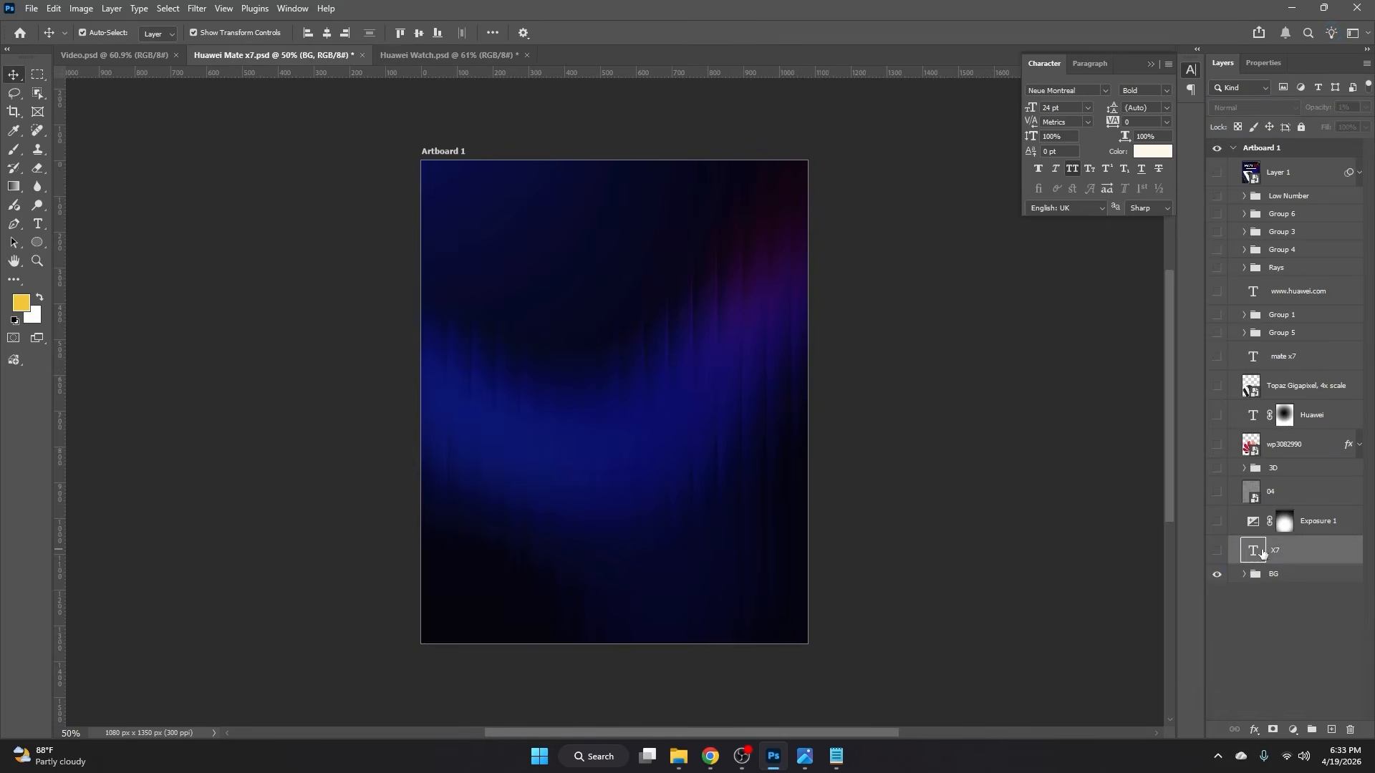
click(1217, 550)
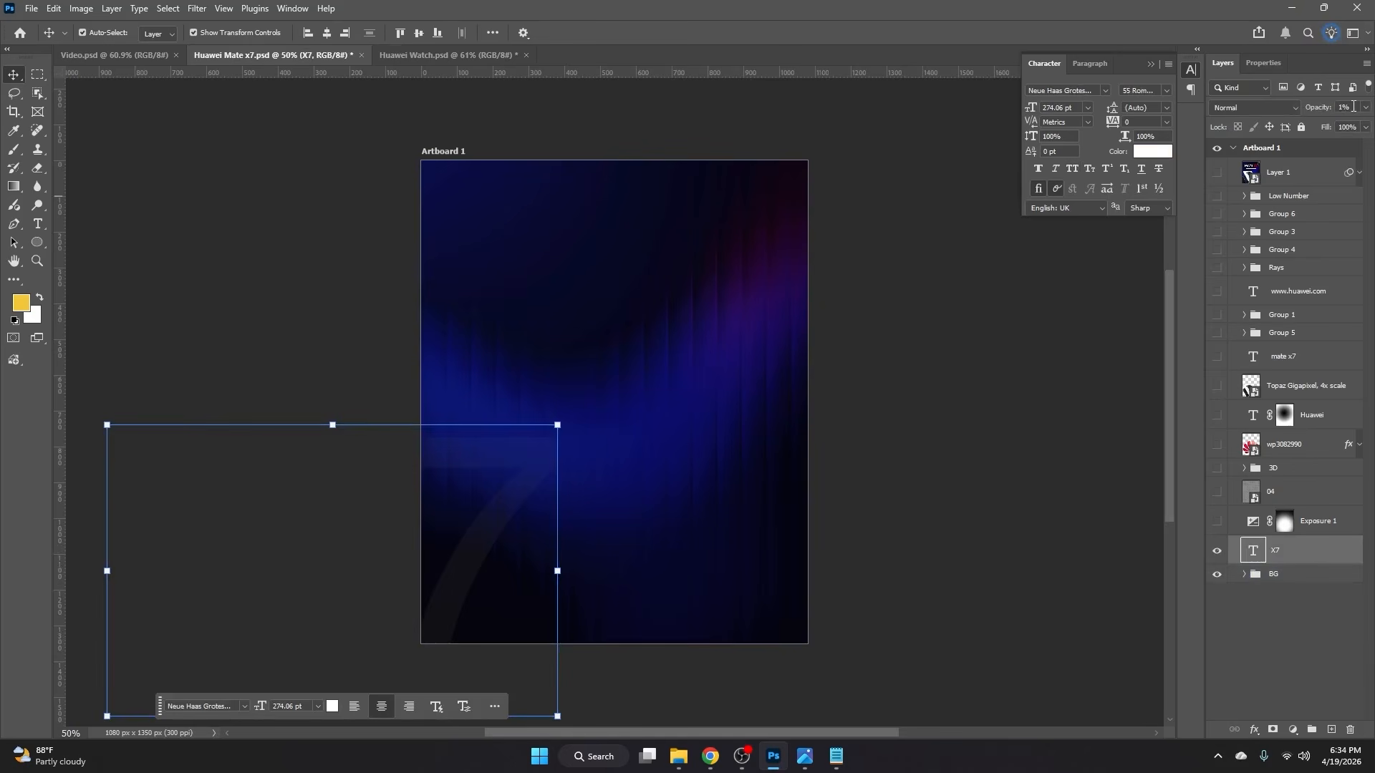
Step: Show the Exposure 1 adjustment layer, compare the poster with and without it, and examine its exposure settings
click(1285, 521)
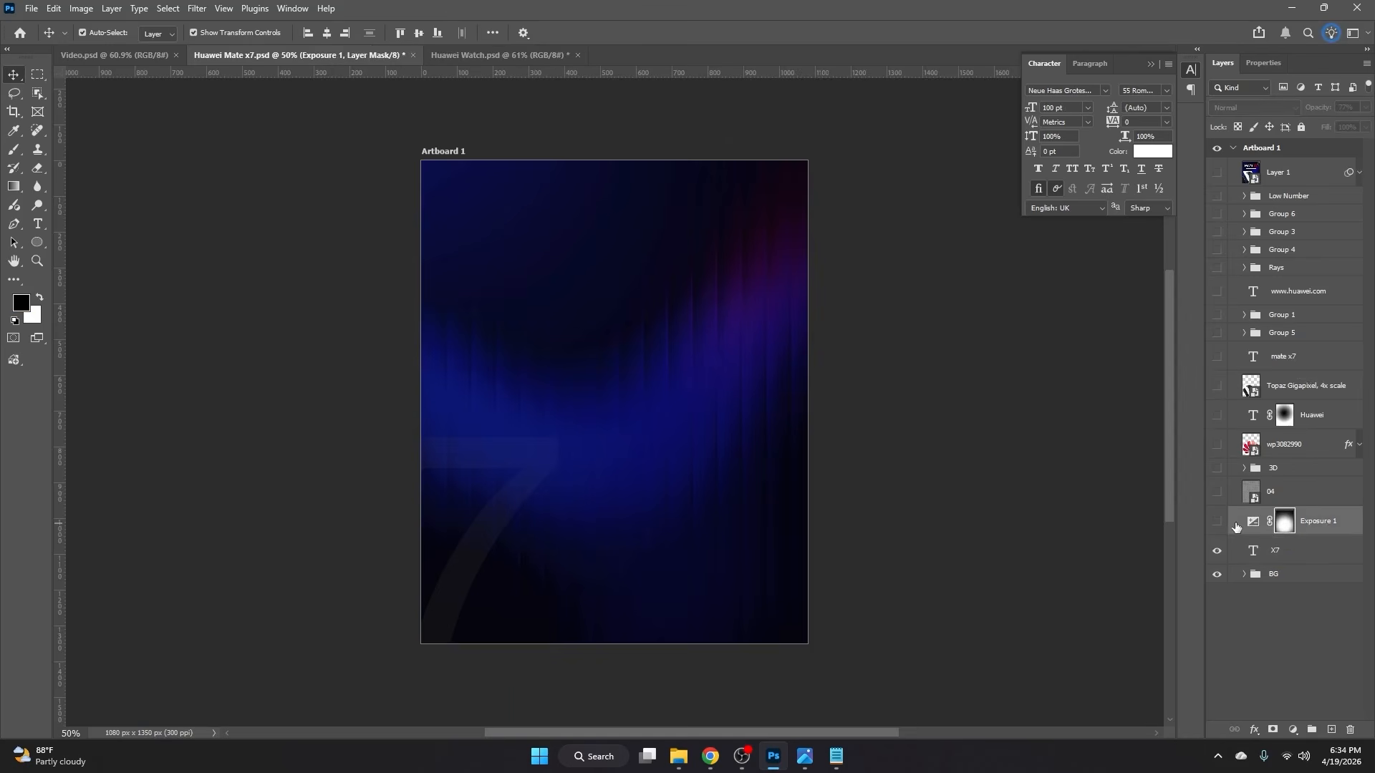
click(1216, 521)
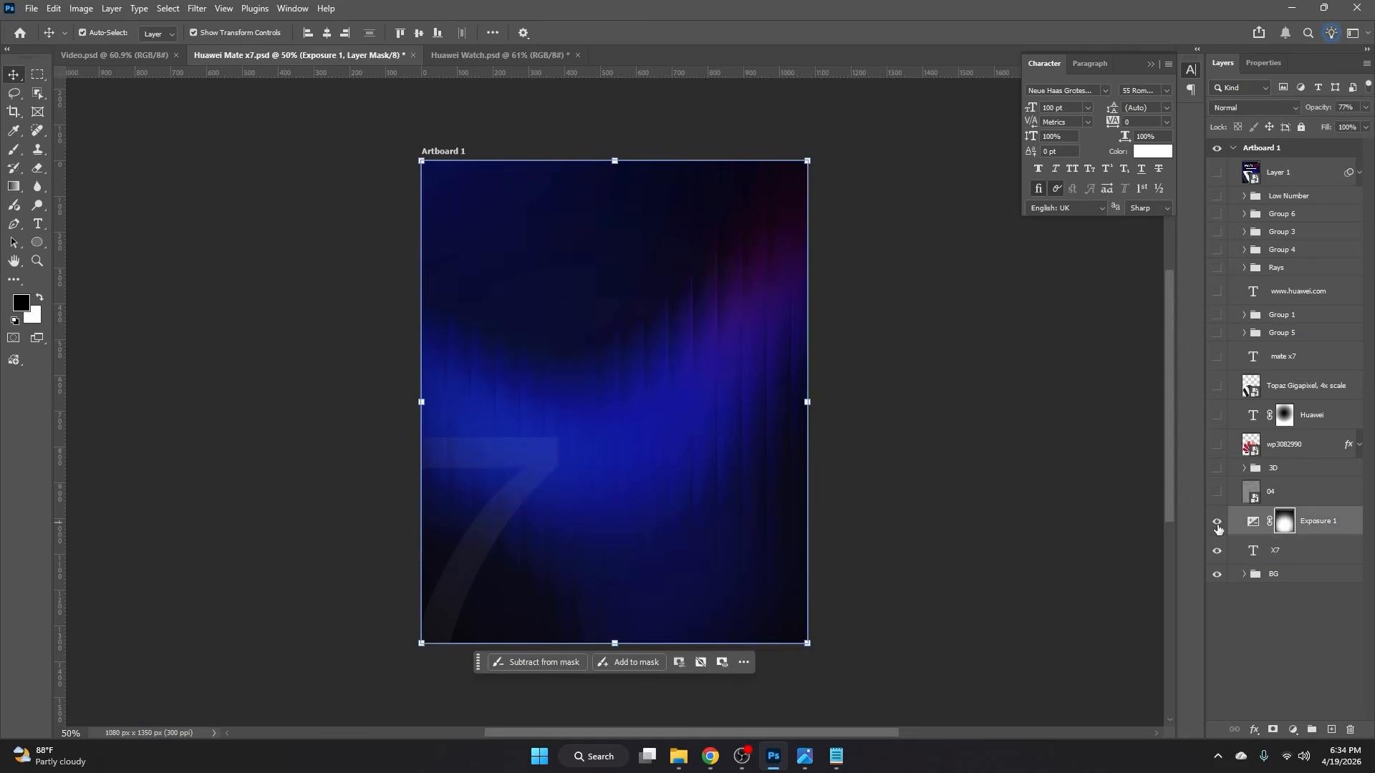
click(1217, 525)
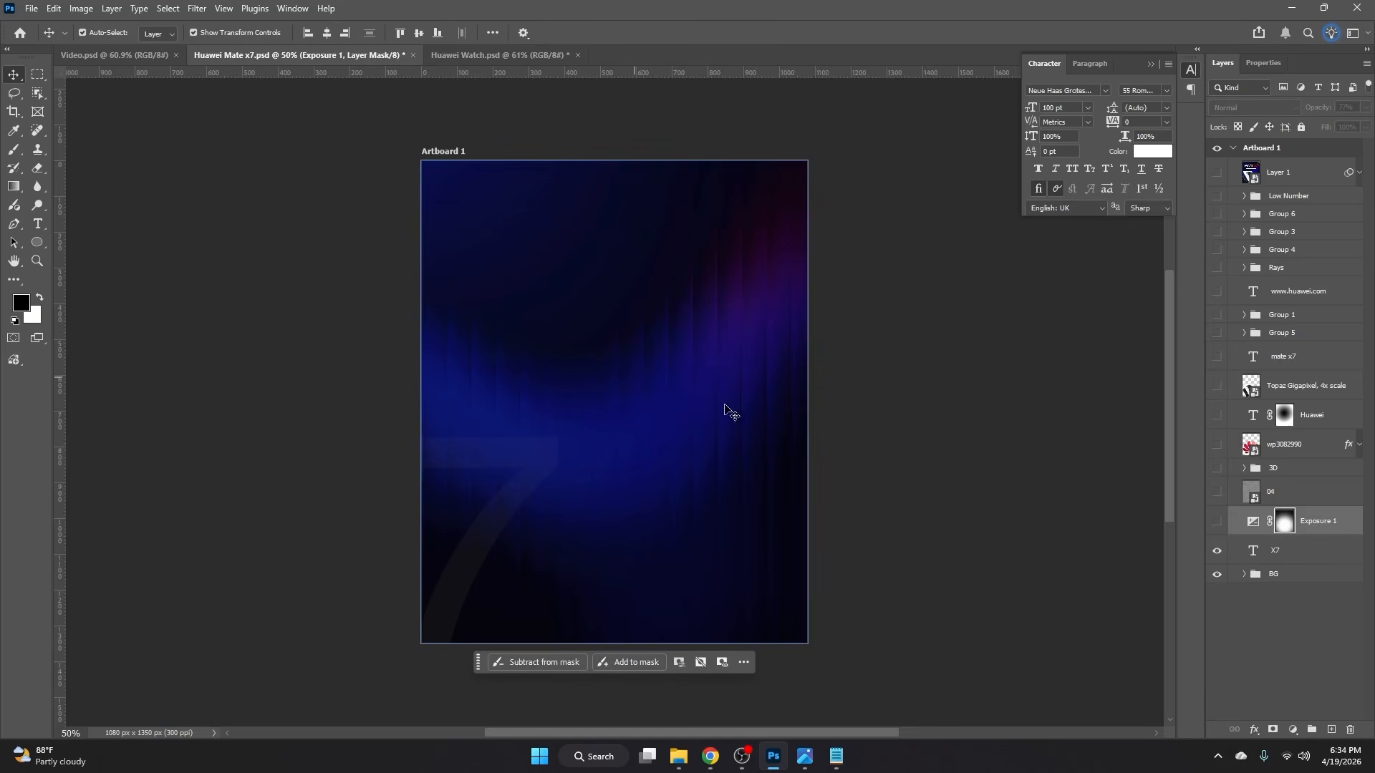
click(1217, 522)
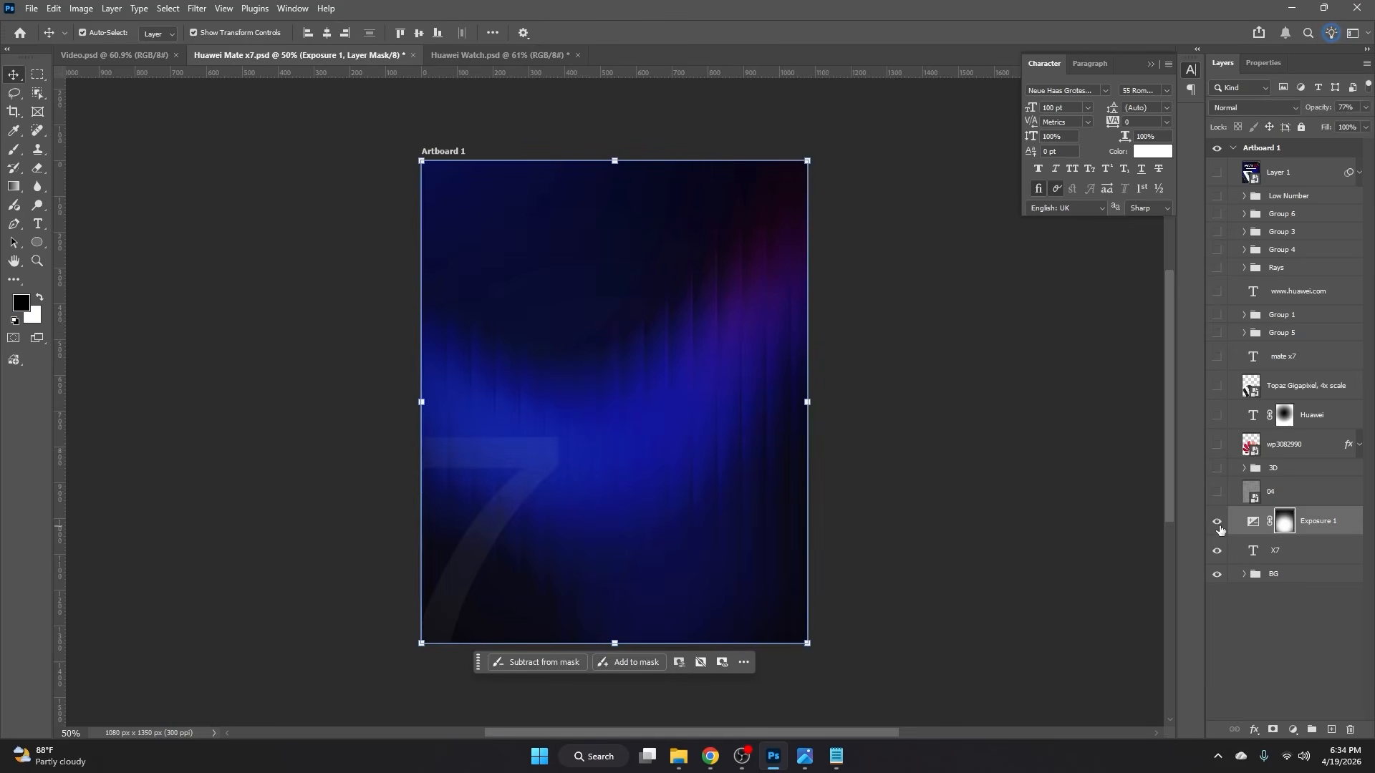
double_click(1251, 525)
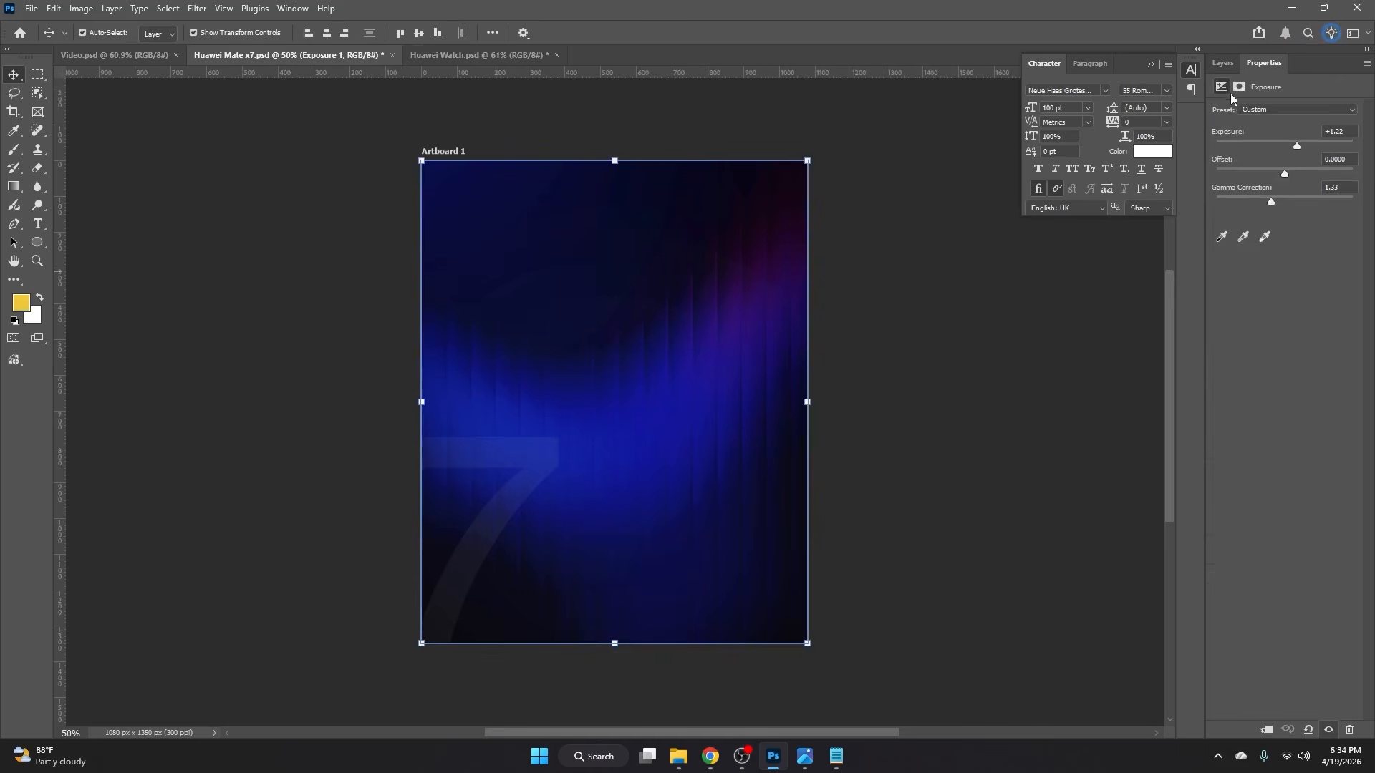
click(1223, 63)
Step: Show the 04 texture layer and compare the background with and without it at close range
click(1219, 495)
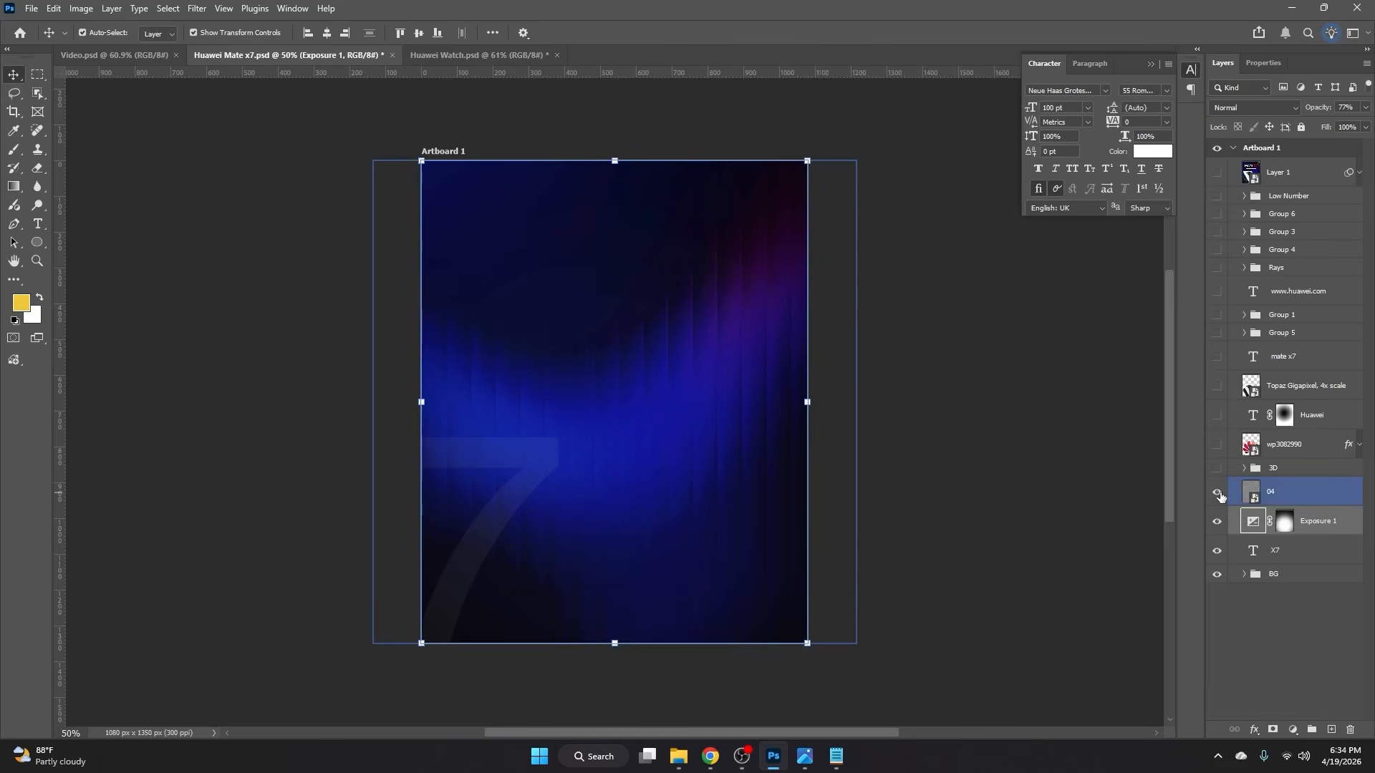
scroll(602, 331, up, 2)
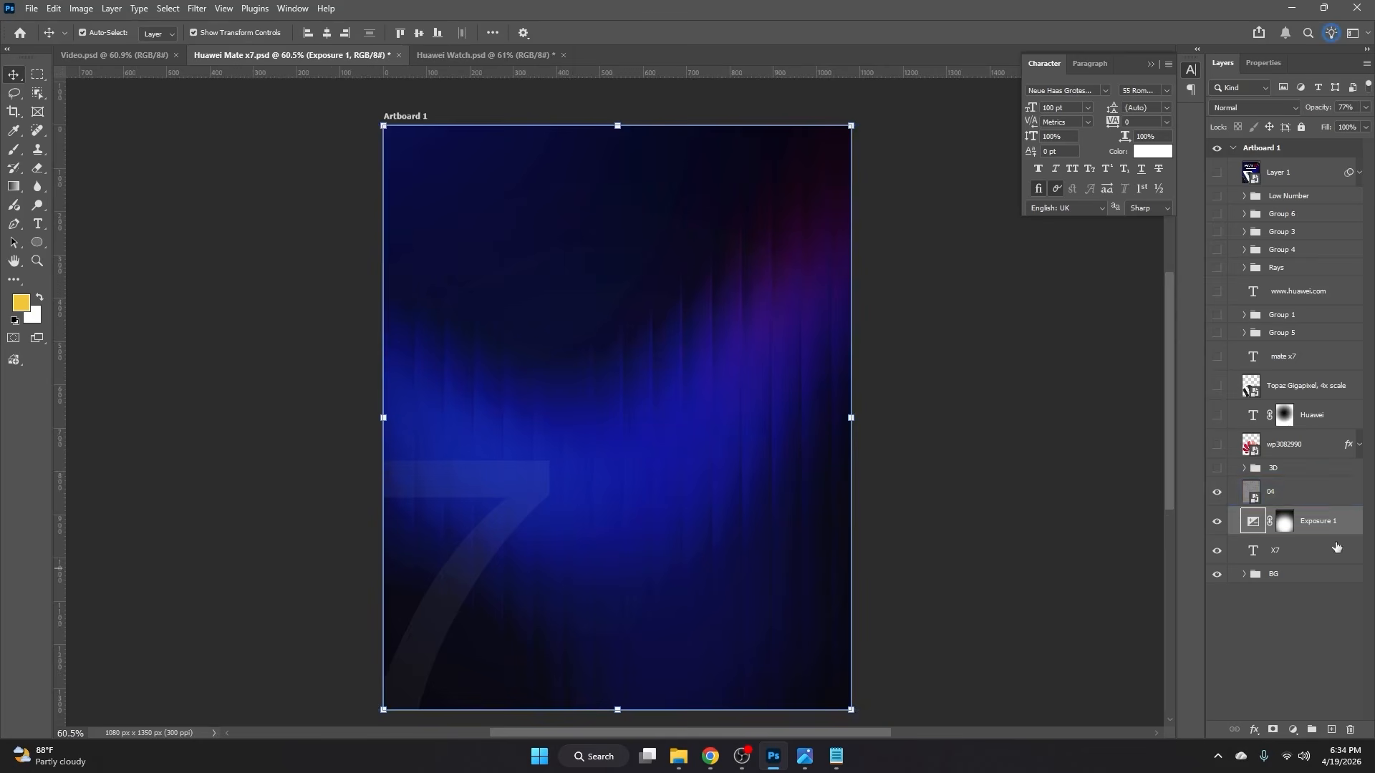
click(1286, 501)
click(1217, 493)
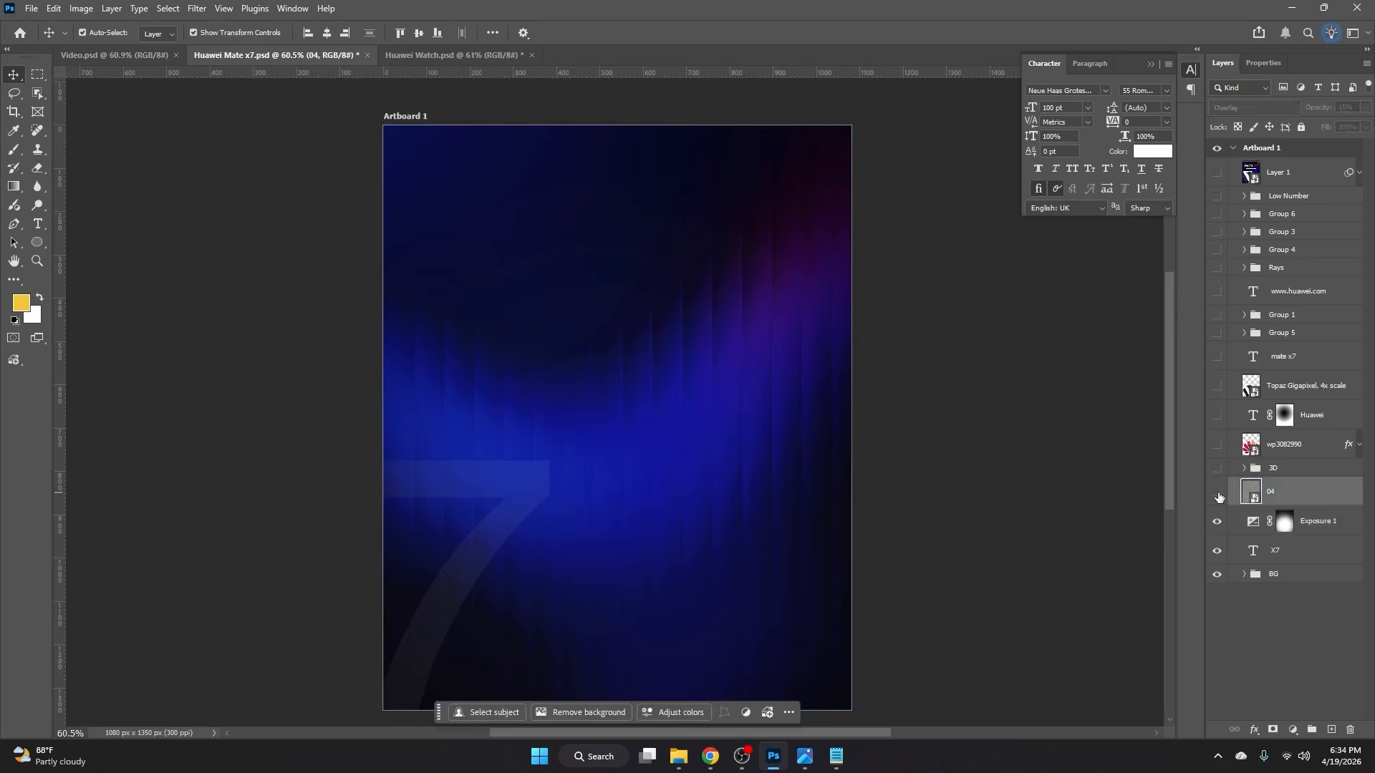
click(1218, 494)
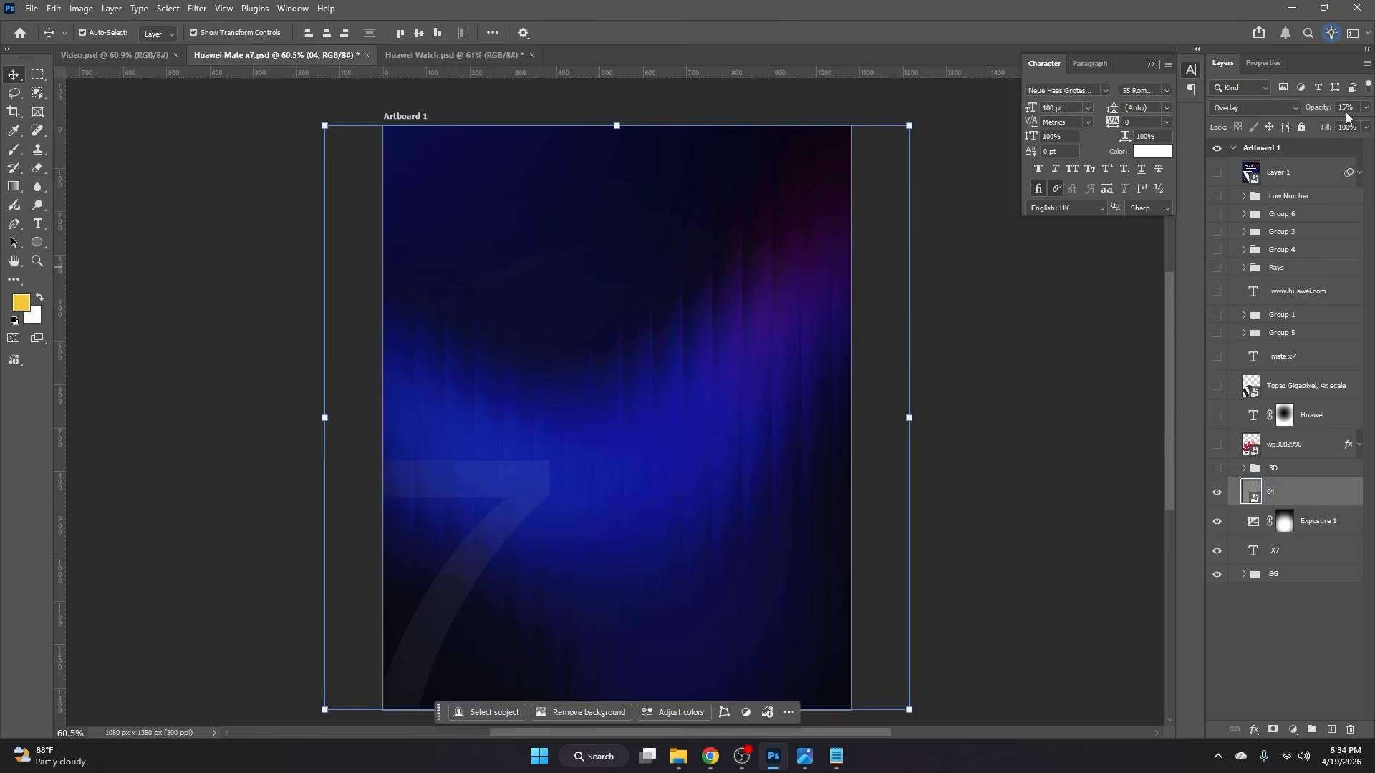
scroll(807, 267, up, 5)
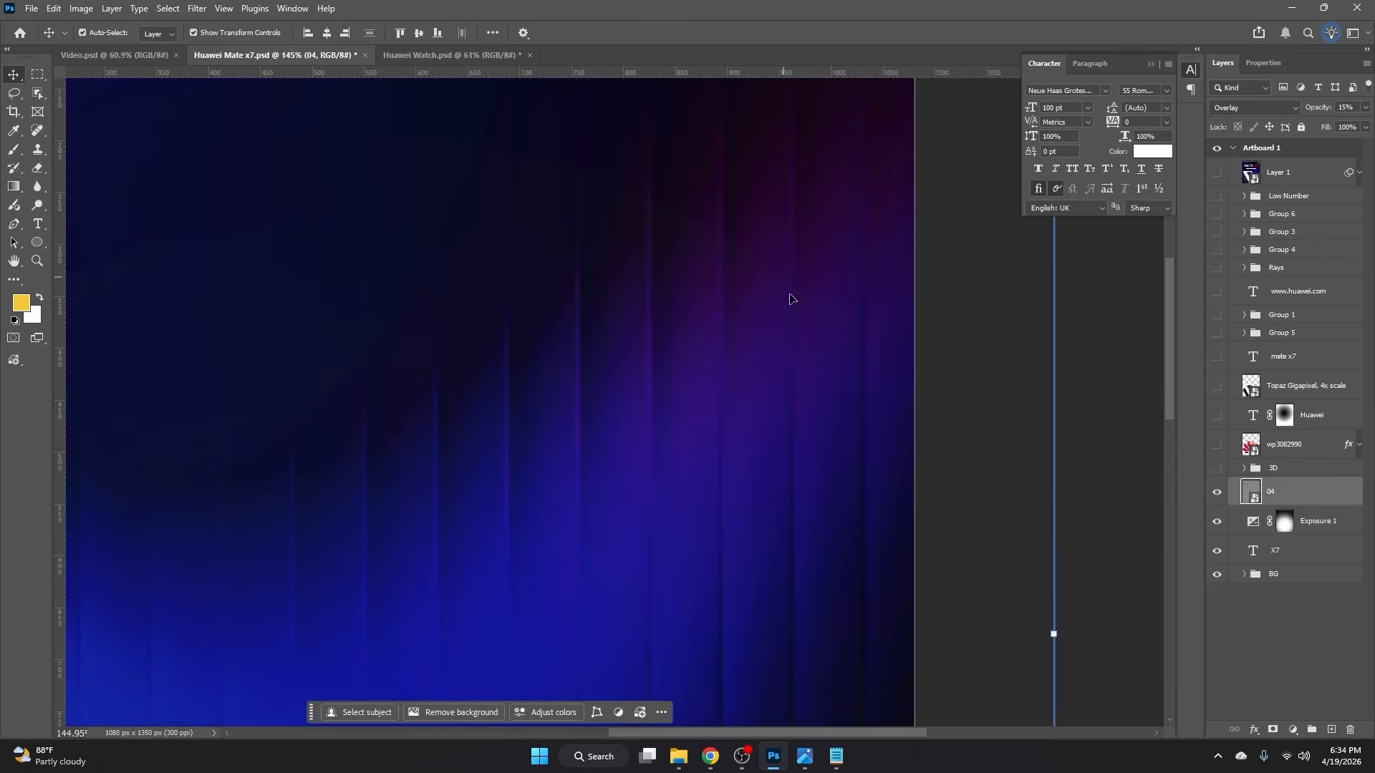
click(1217, 493)
scroll(780, 350, down, 5)
scroll(693, 351, up, 1)
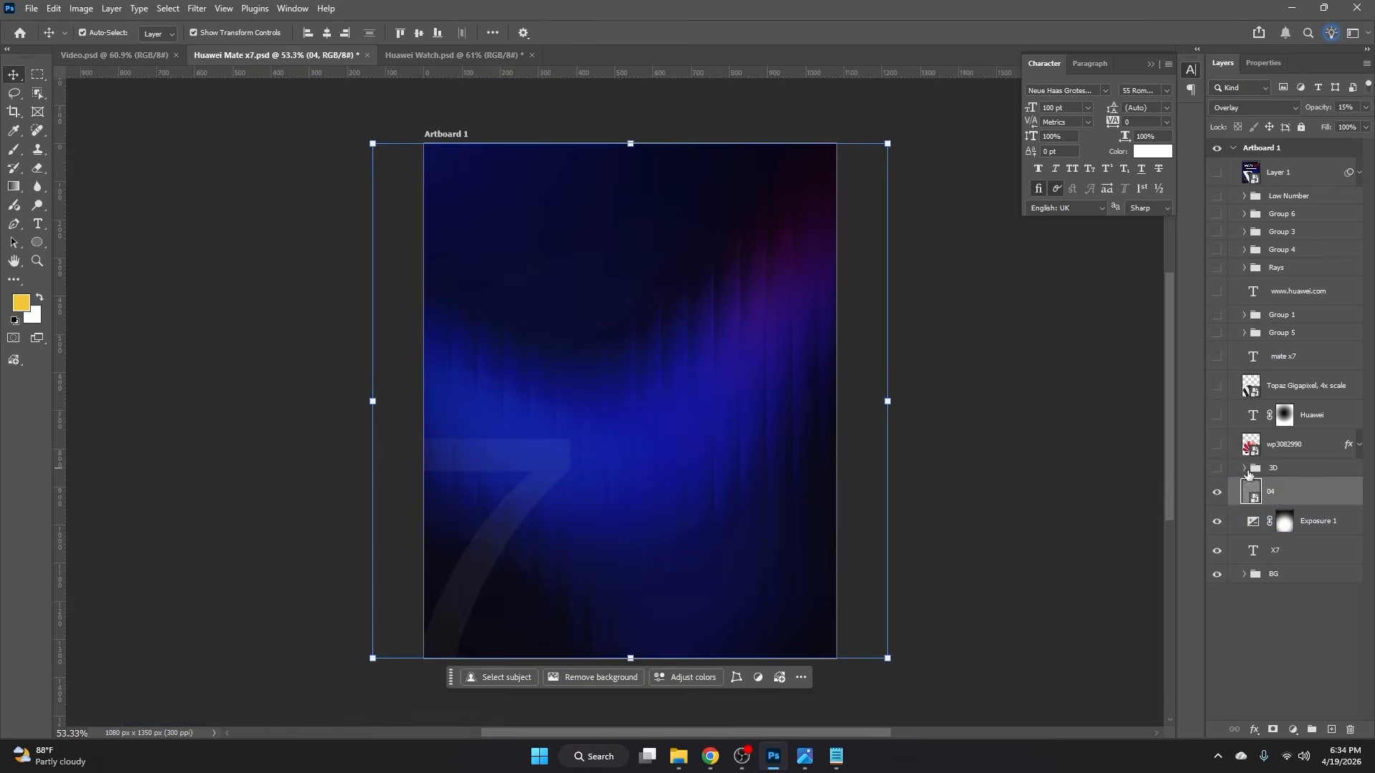
Step: Show the 3D group and inspect its sphere layer, trying a move of the sphere toward the poster's centre and undoing it
click(1280, 469)
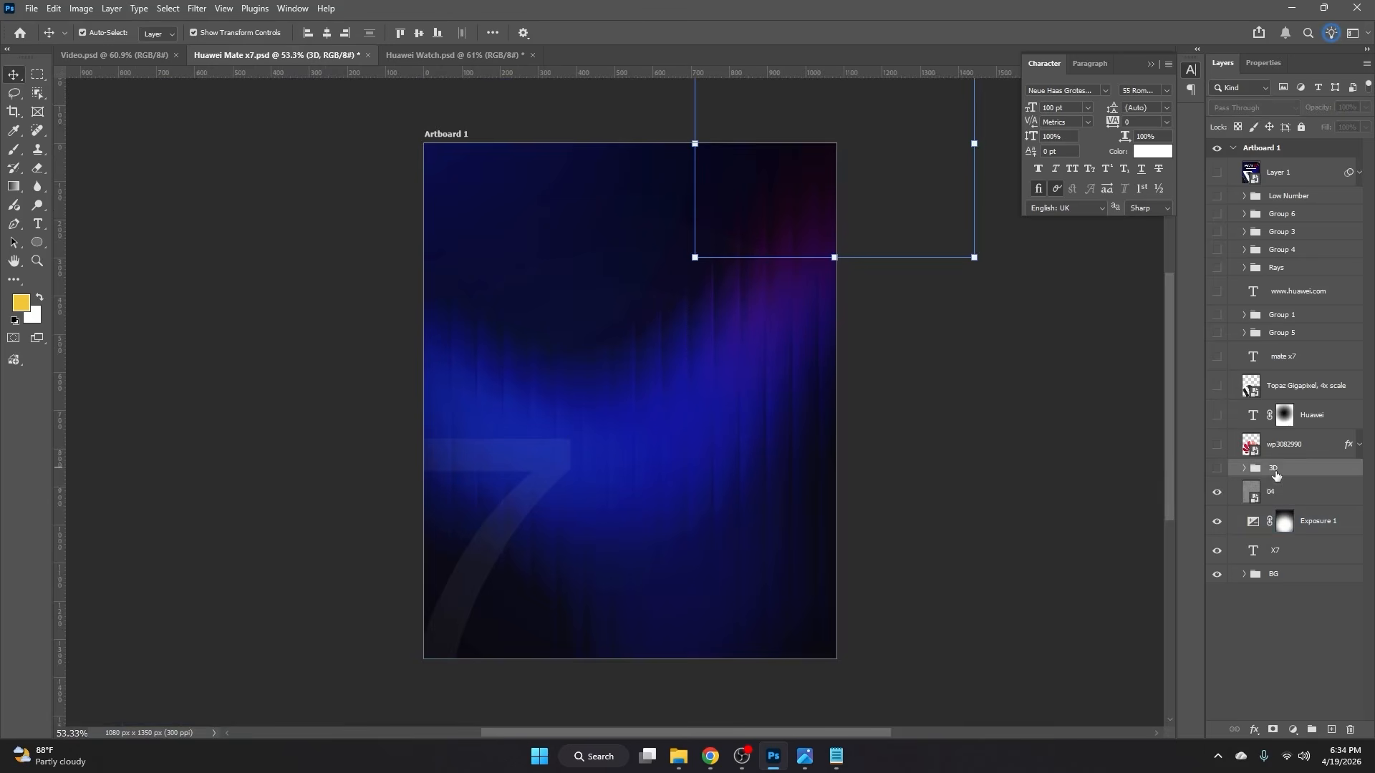
click(1243, 469)
click(1281, 495)
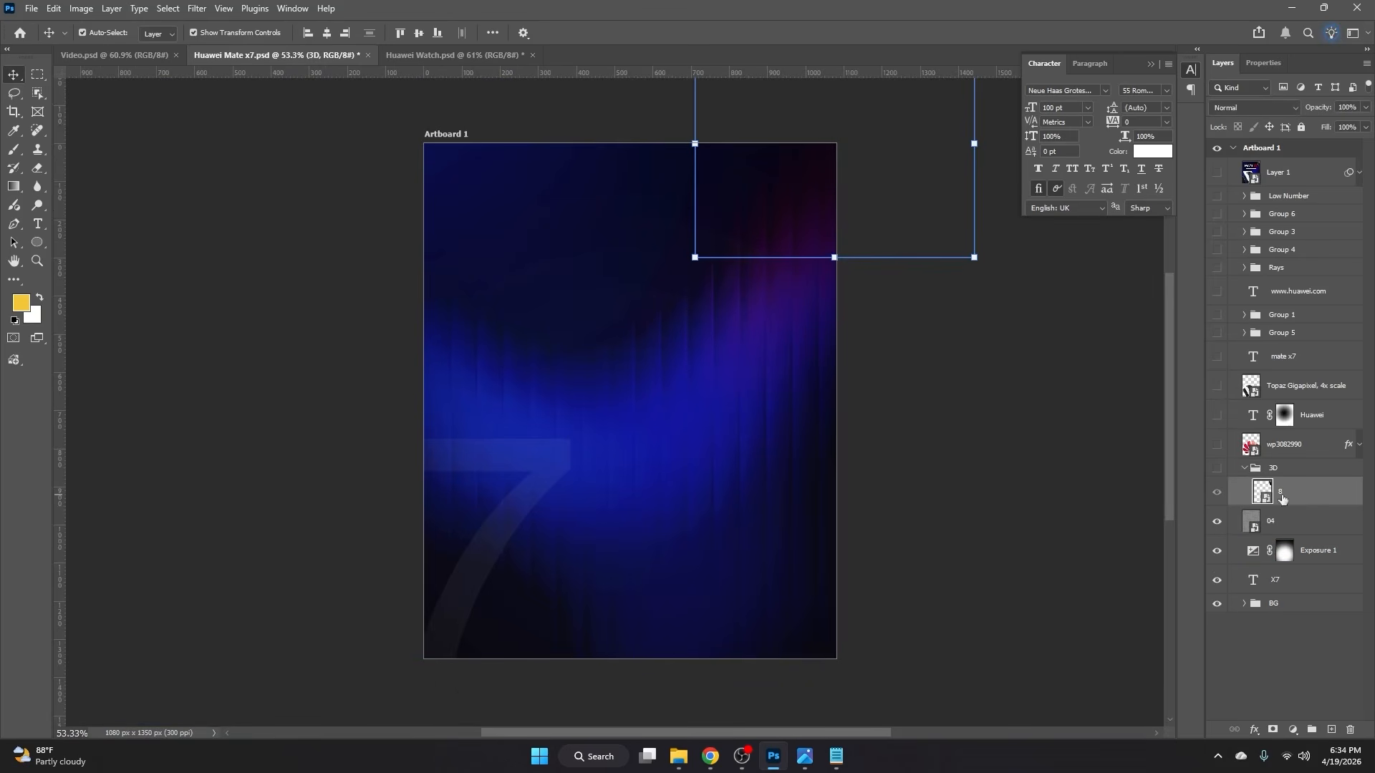
click(1217, 468)
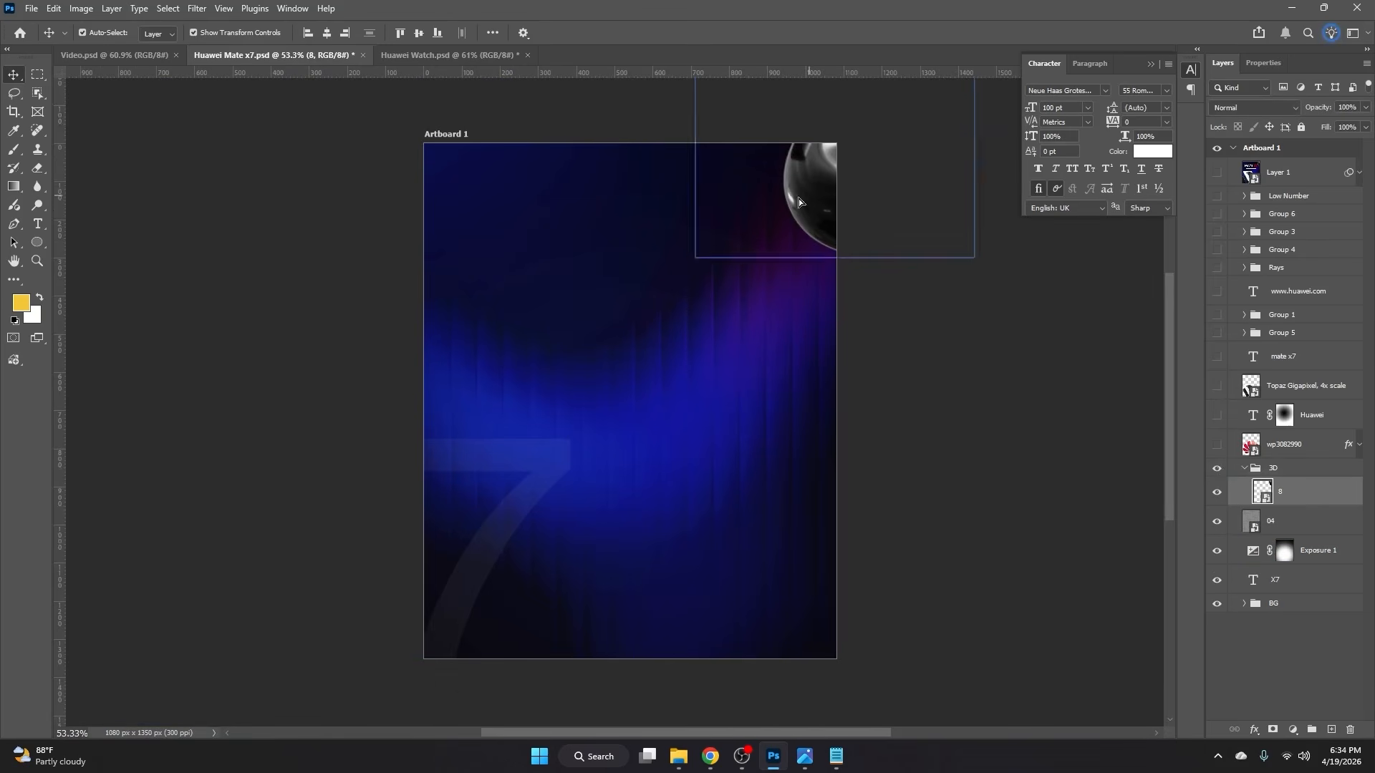
drag(799, 202, 647, 369)
key(ctrl+z)
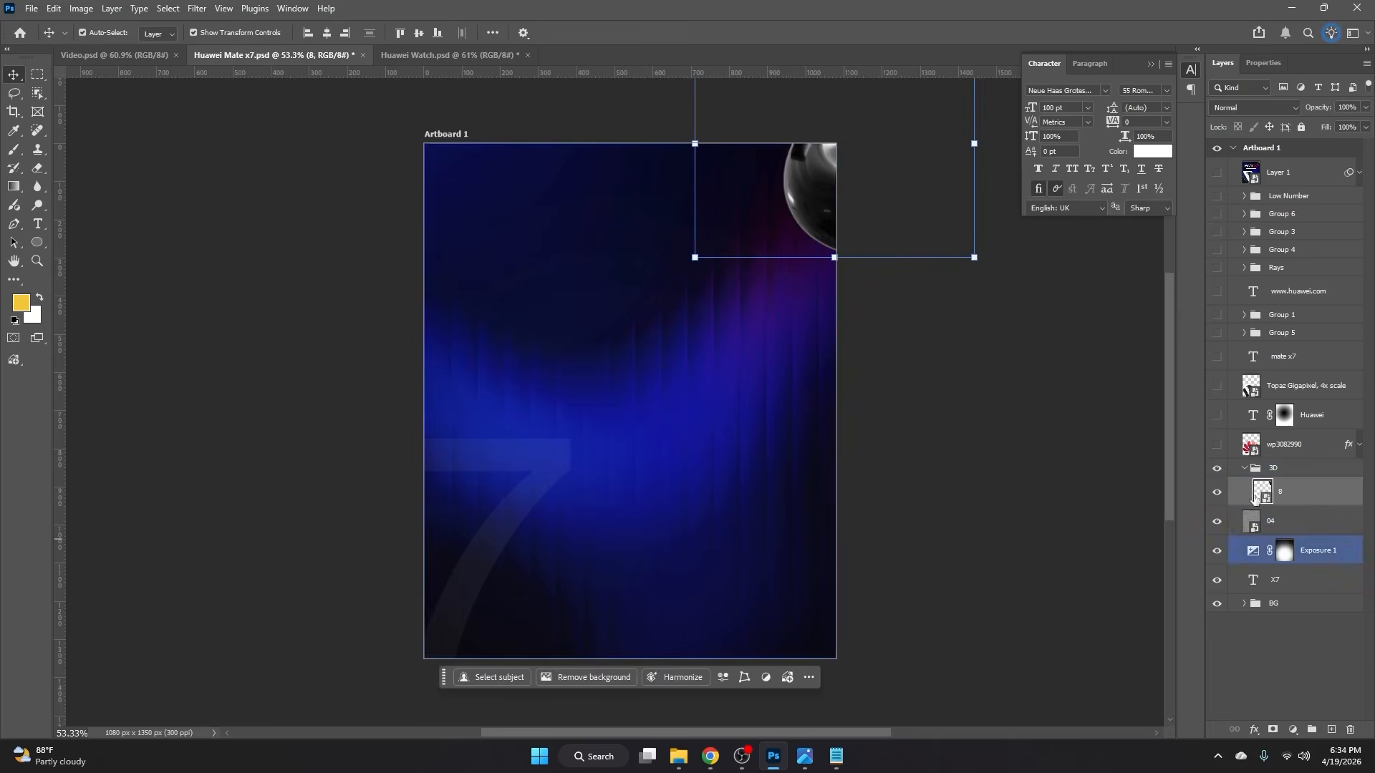
click(1244, 468)
Step: Show the wp3082990 logo layer and examine its Bevel & Emboss and Color Overlay settings without changing them
click(1283, 445)
click(1218, 446)
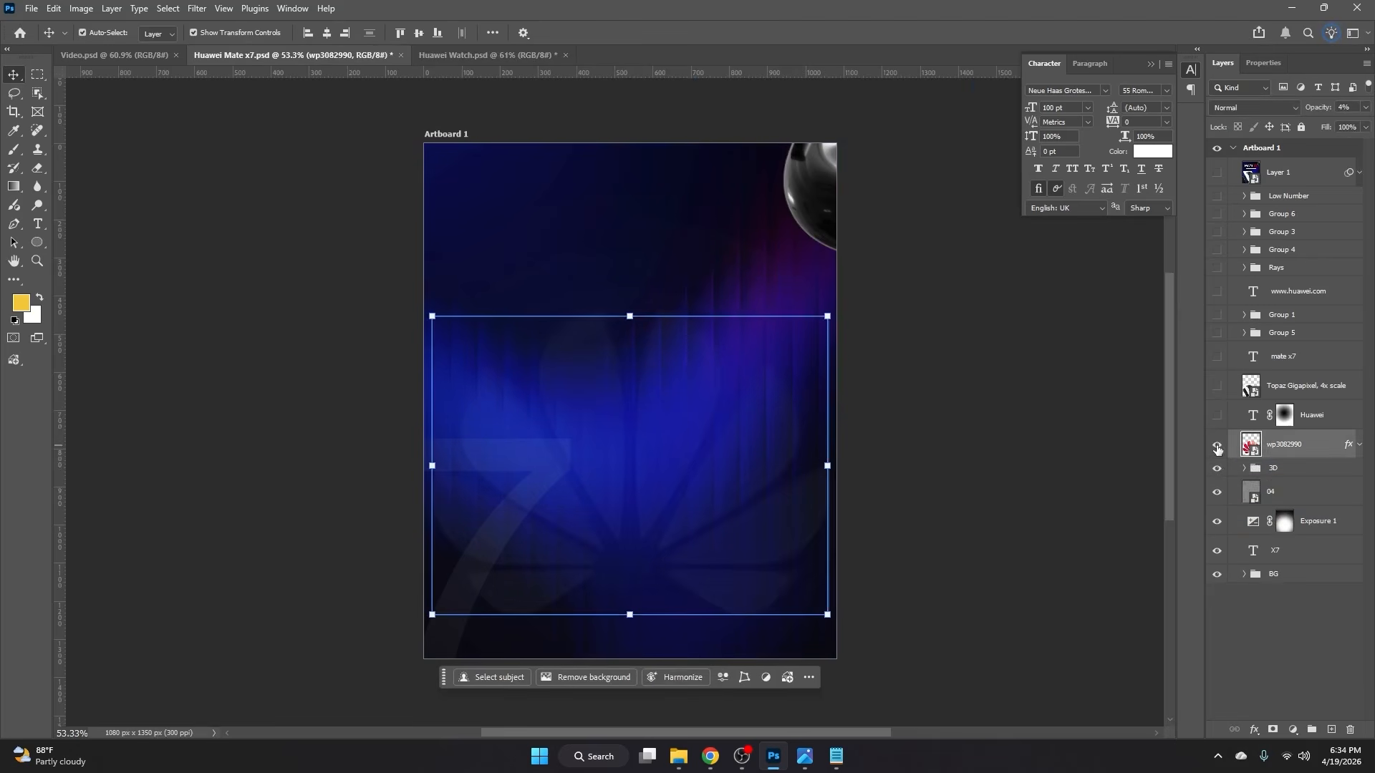
click(1359, 444)
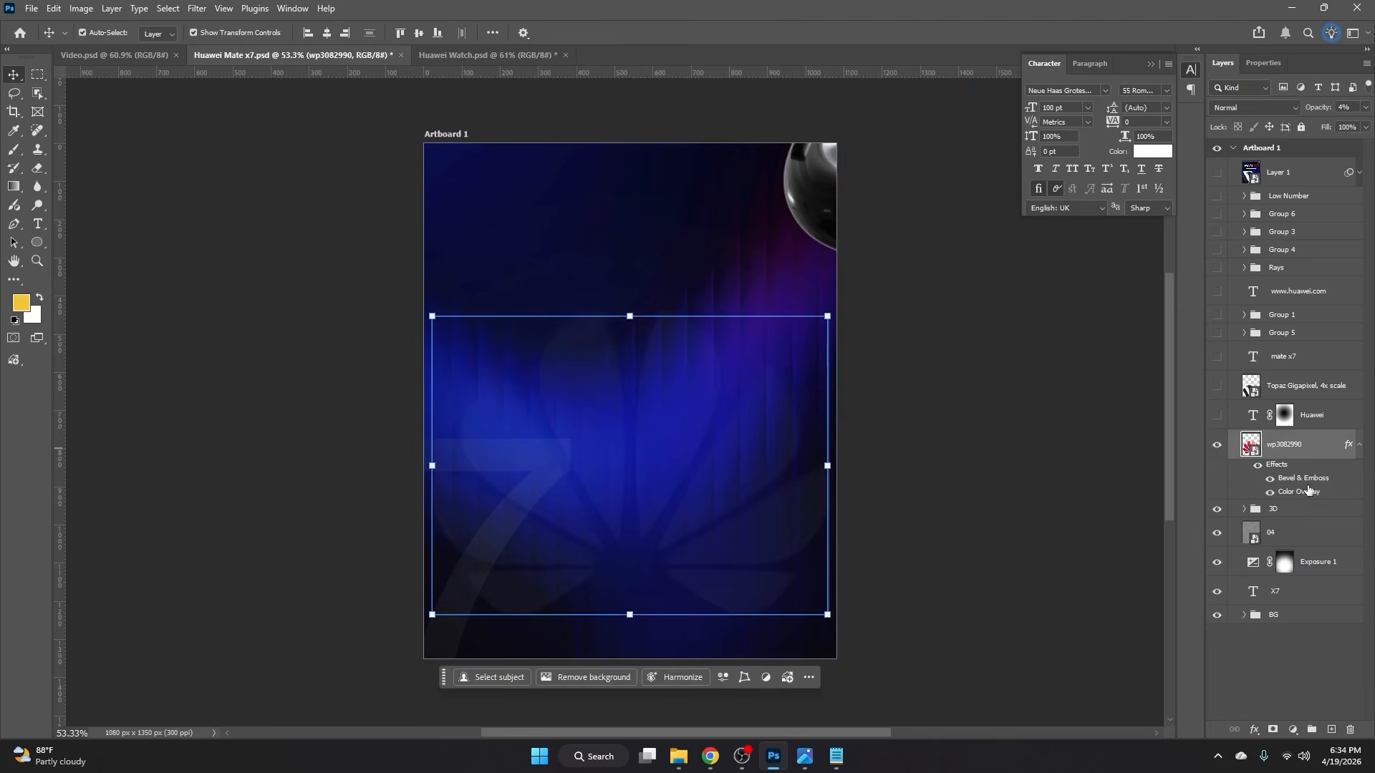
double_click(1302, 480)
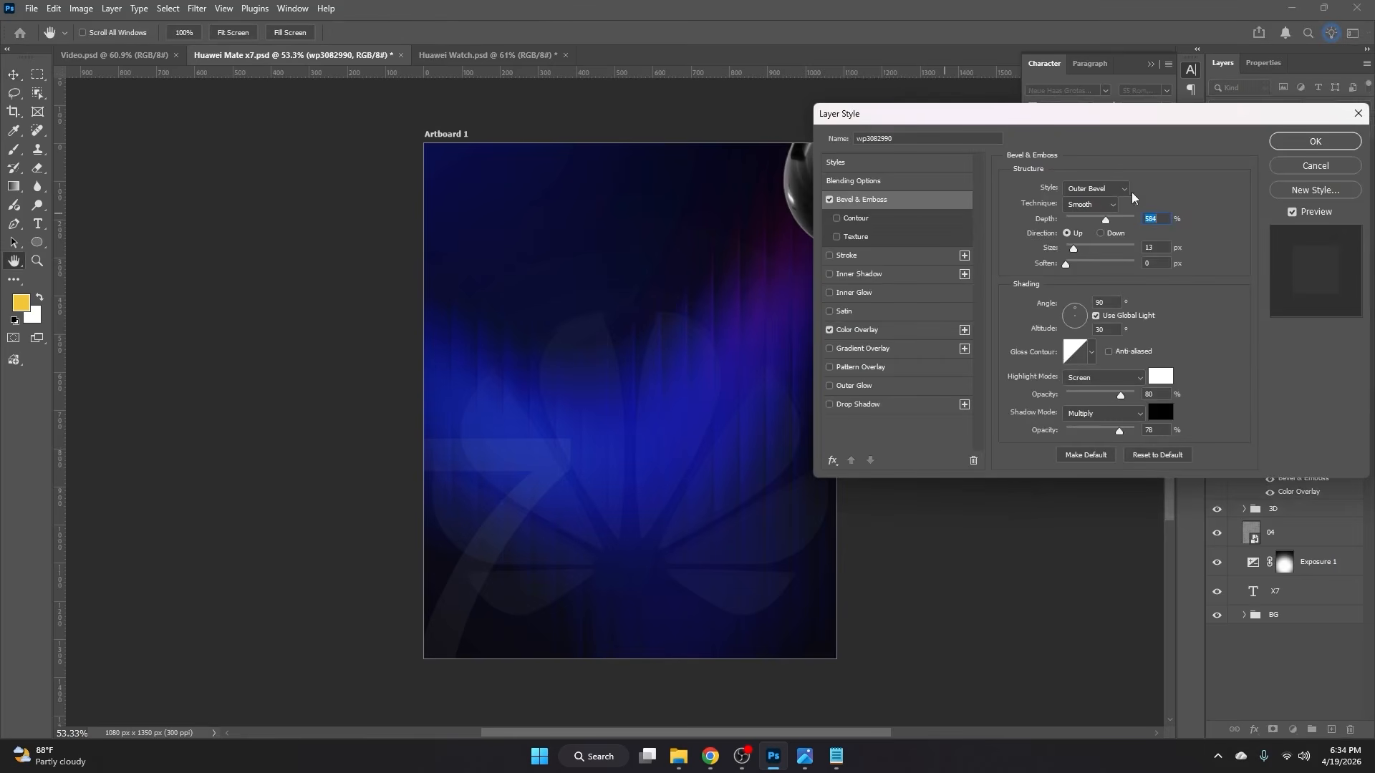
click(874, 331)
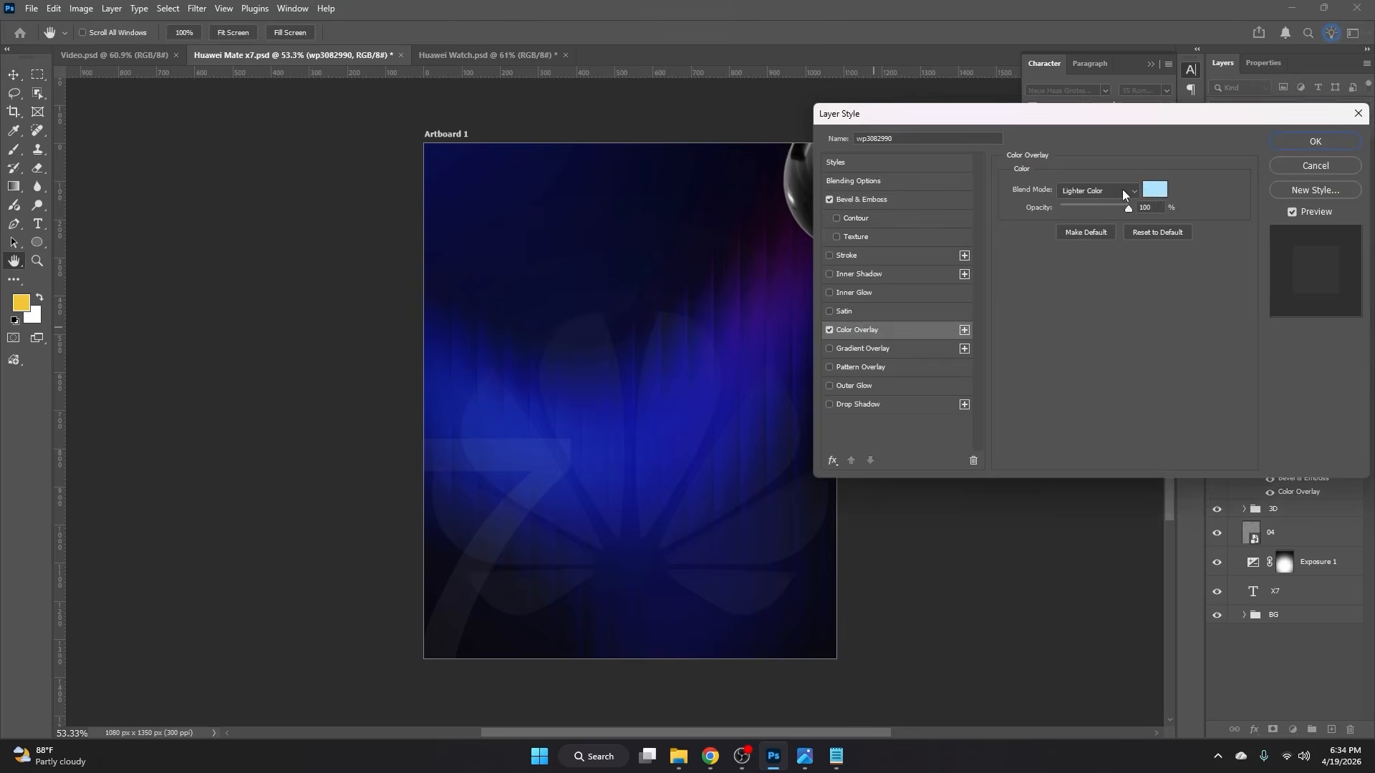
click(1318, 170)
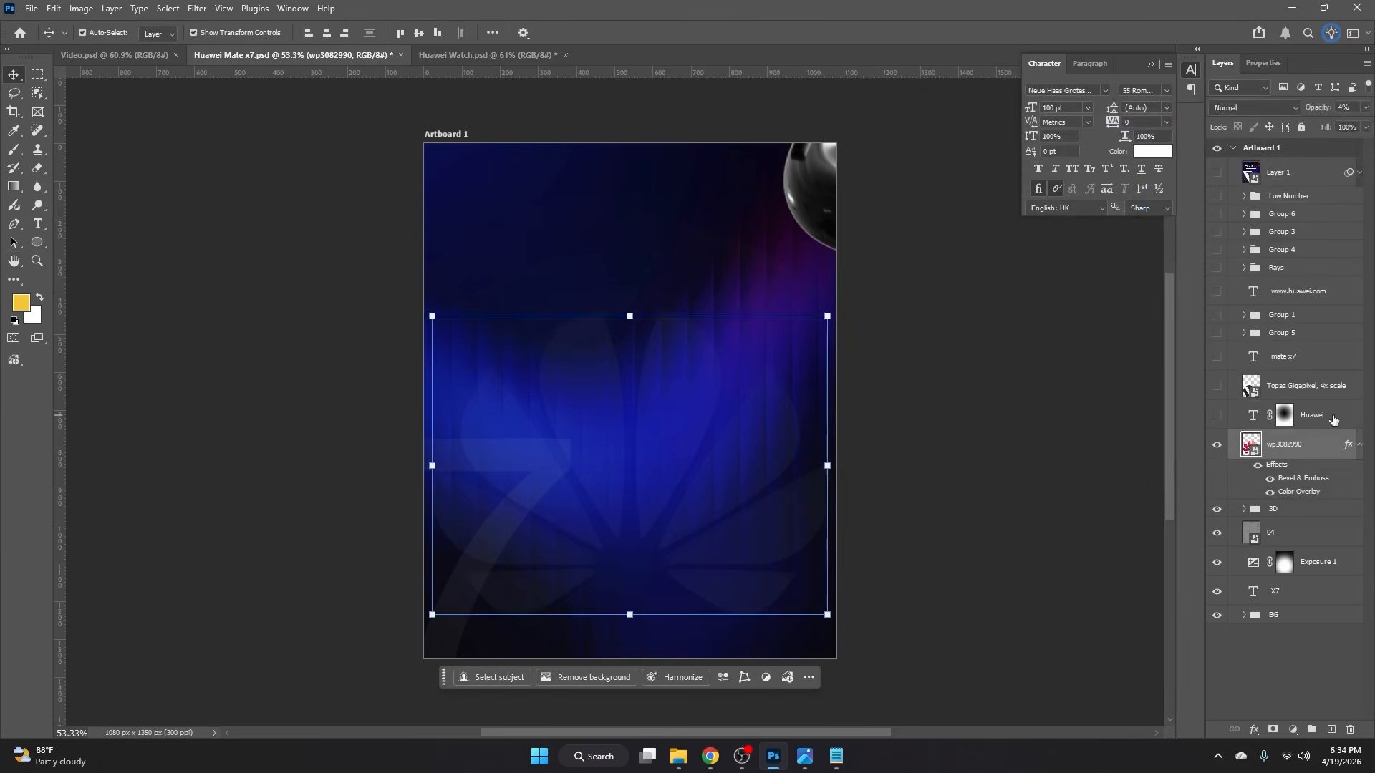
Step: Show the Huawei text layer, preview it without its mask at 100% opacity, and restore the mask and original opacity
click(1334, 422)
click(1217, 415)
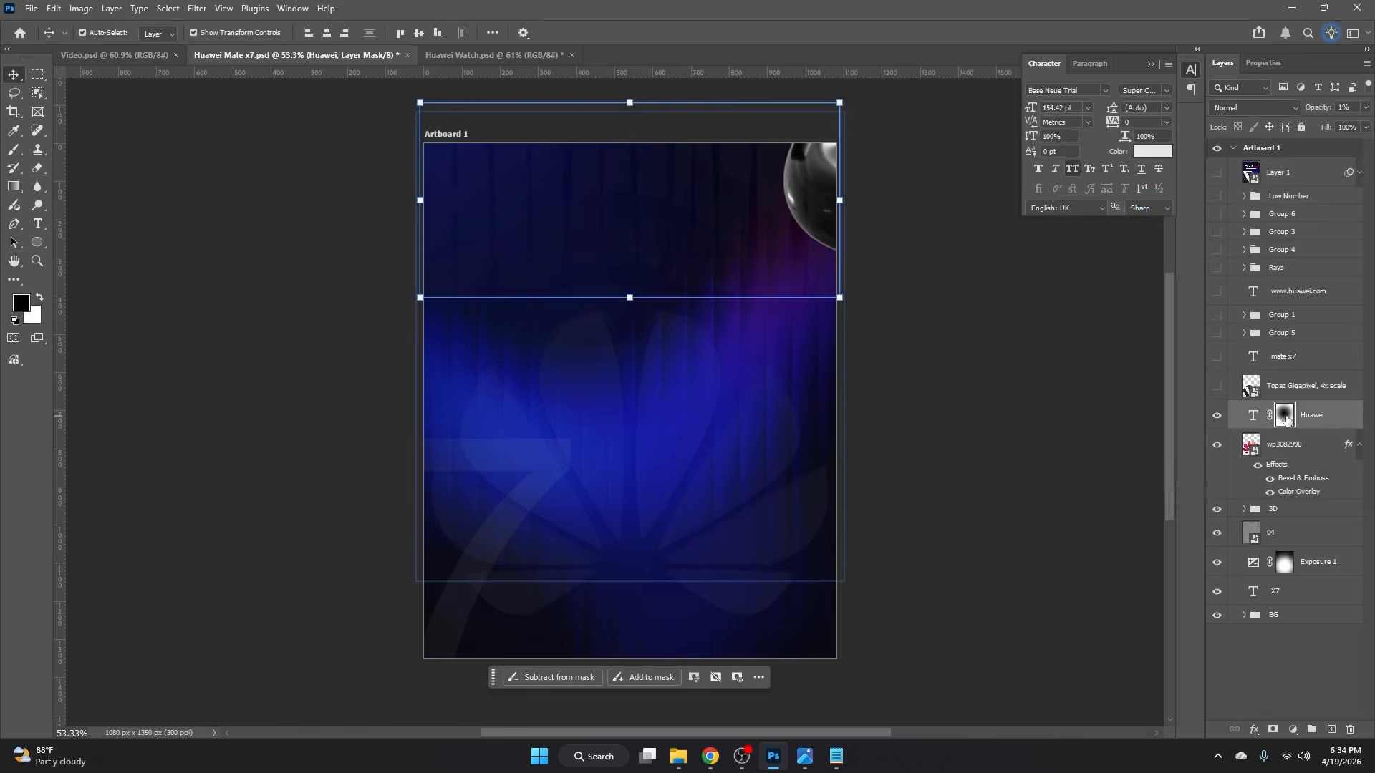
shift+click(1285, 419)
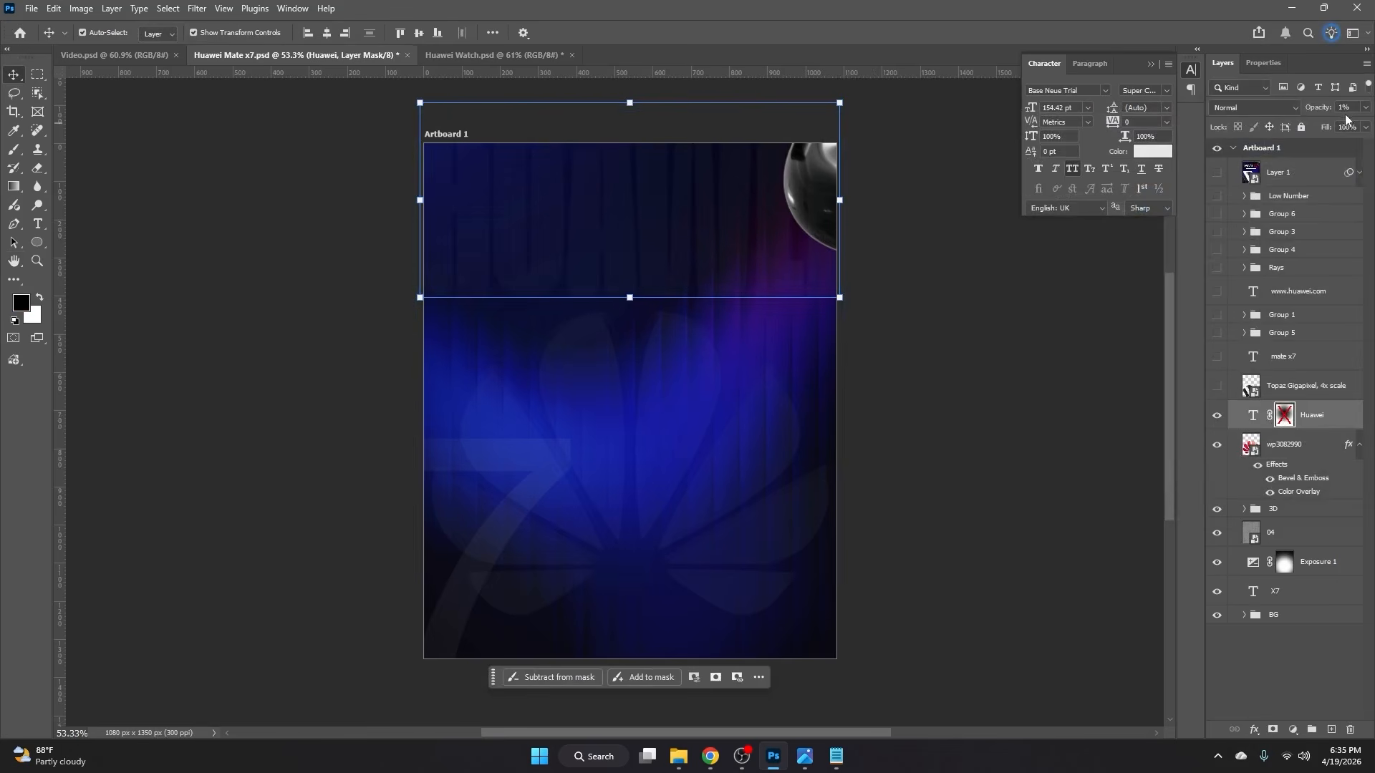
click(1366, 109)
drag(1308, 124, 1364, 124)
click(1039, 383)
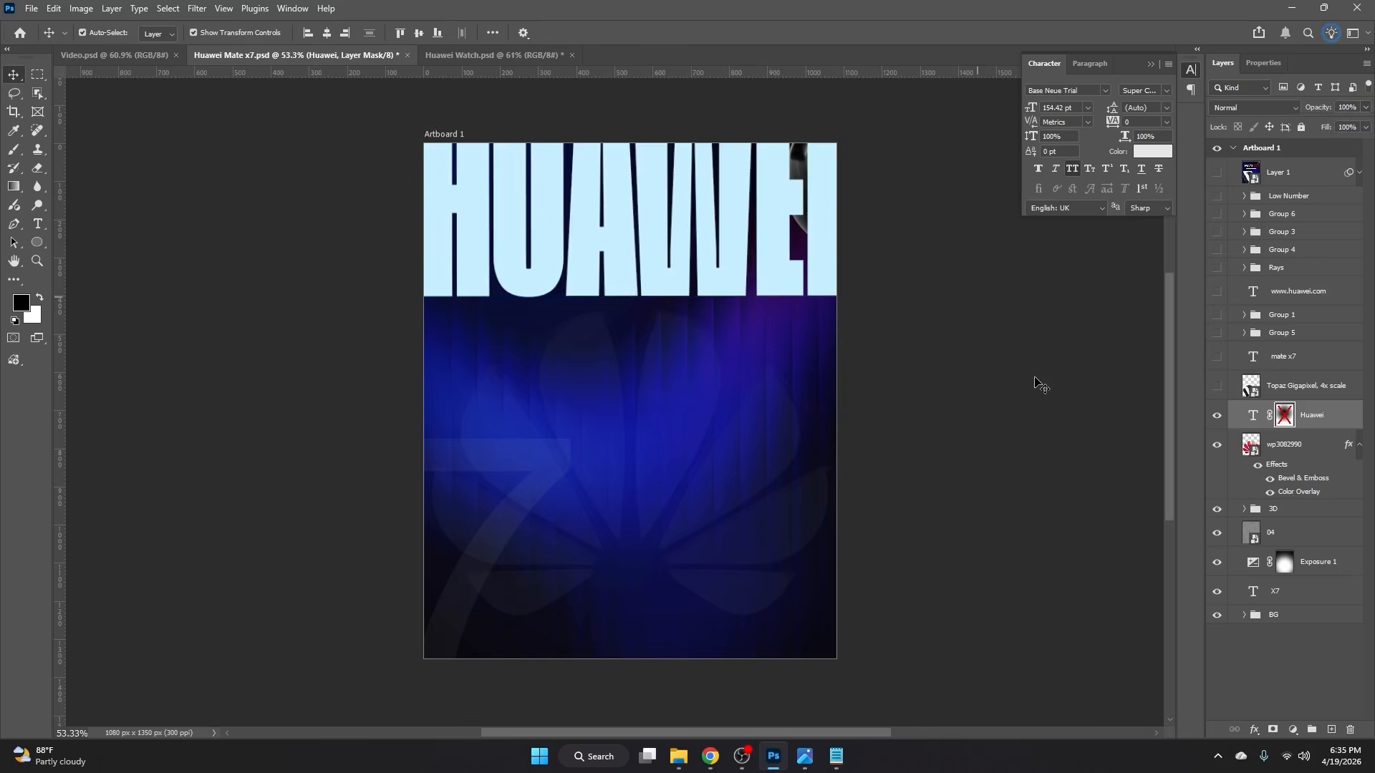
key(ctrl+z)
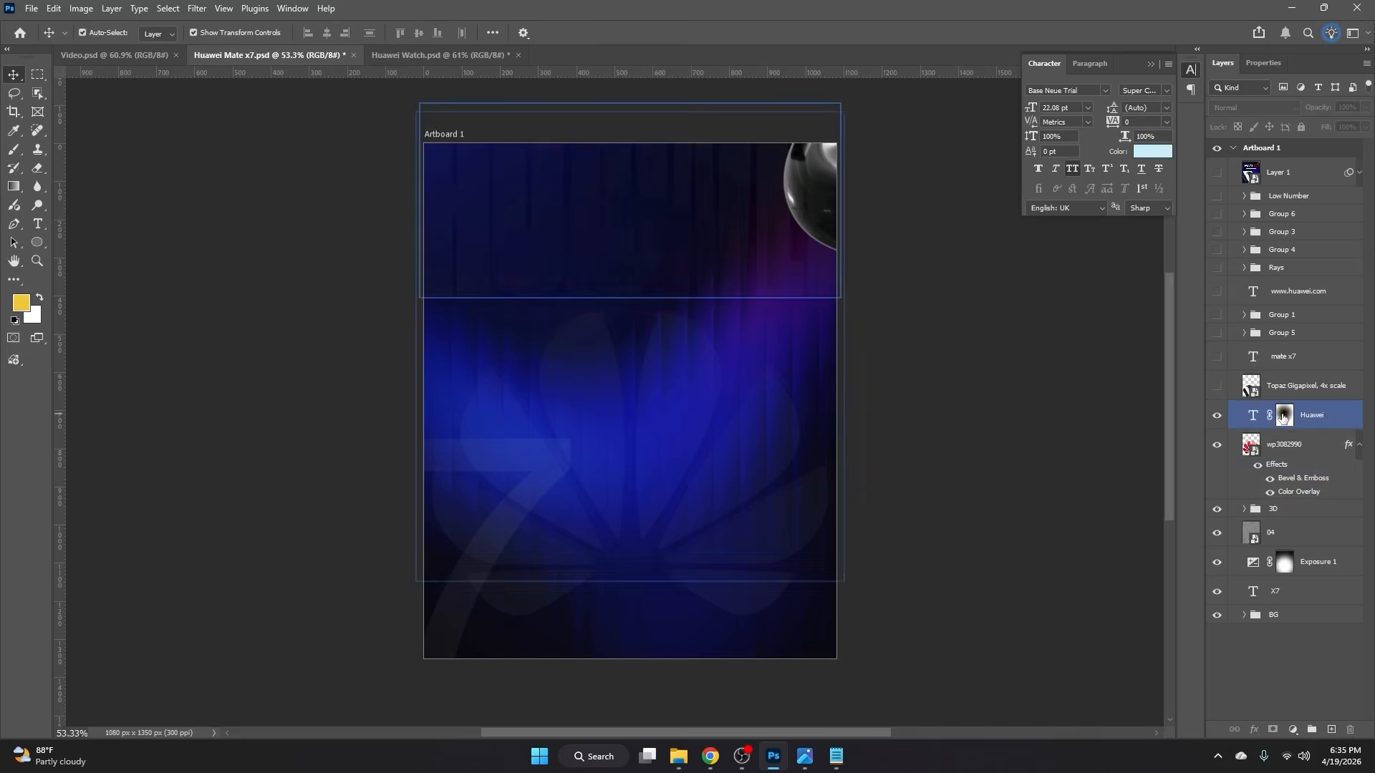
shift+click(1285, 415)
Step: Show the phone image layer, Topaz Gigapixel, 4x scale, on the poster
click(1272, 390)
click(1217, 386)
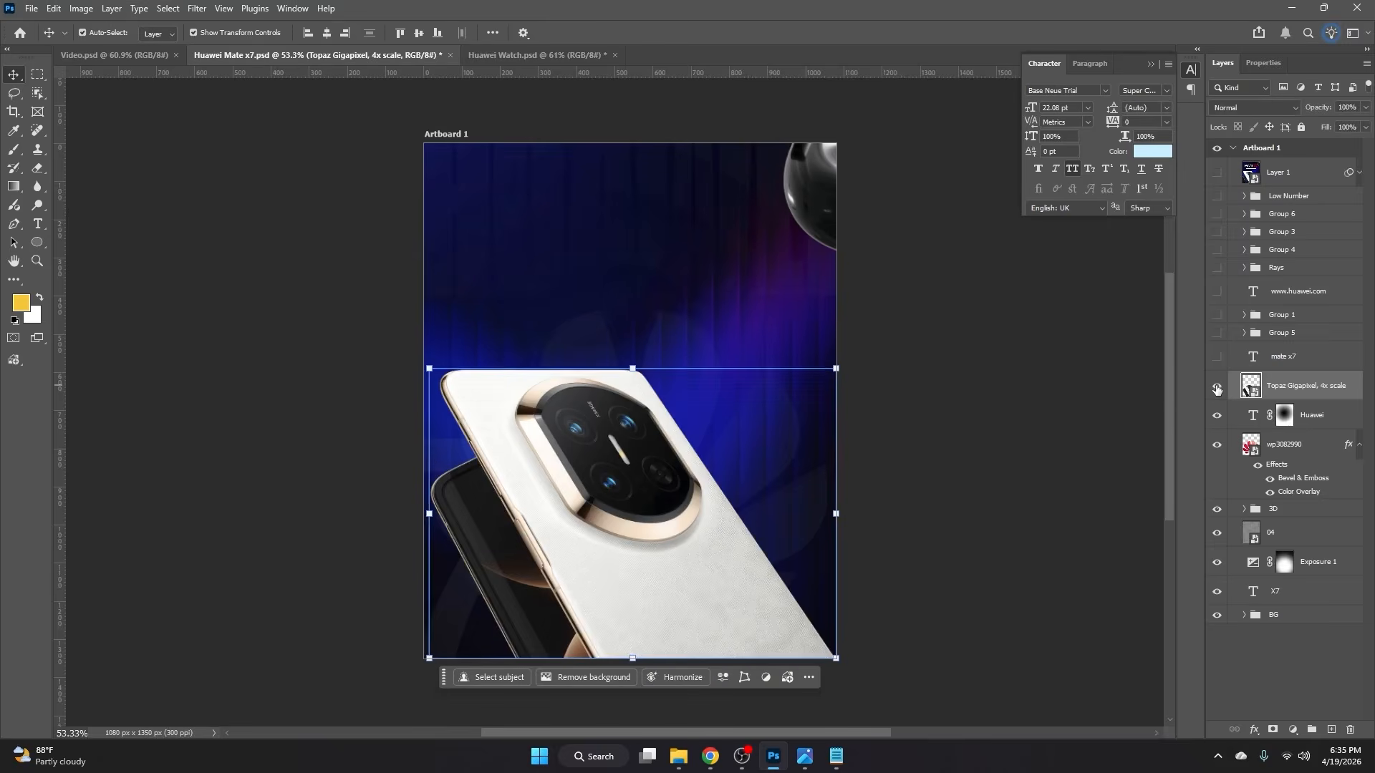
scroll(995, 416, up, 1)
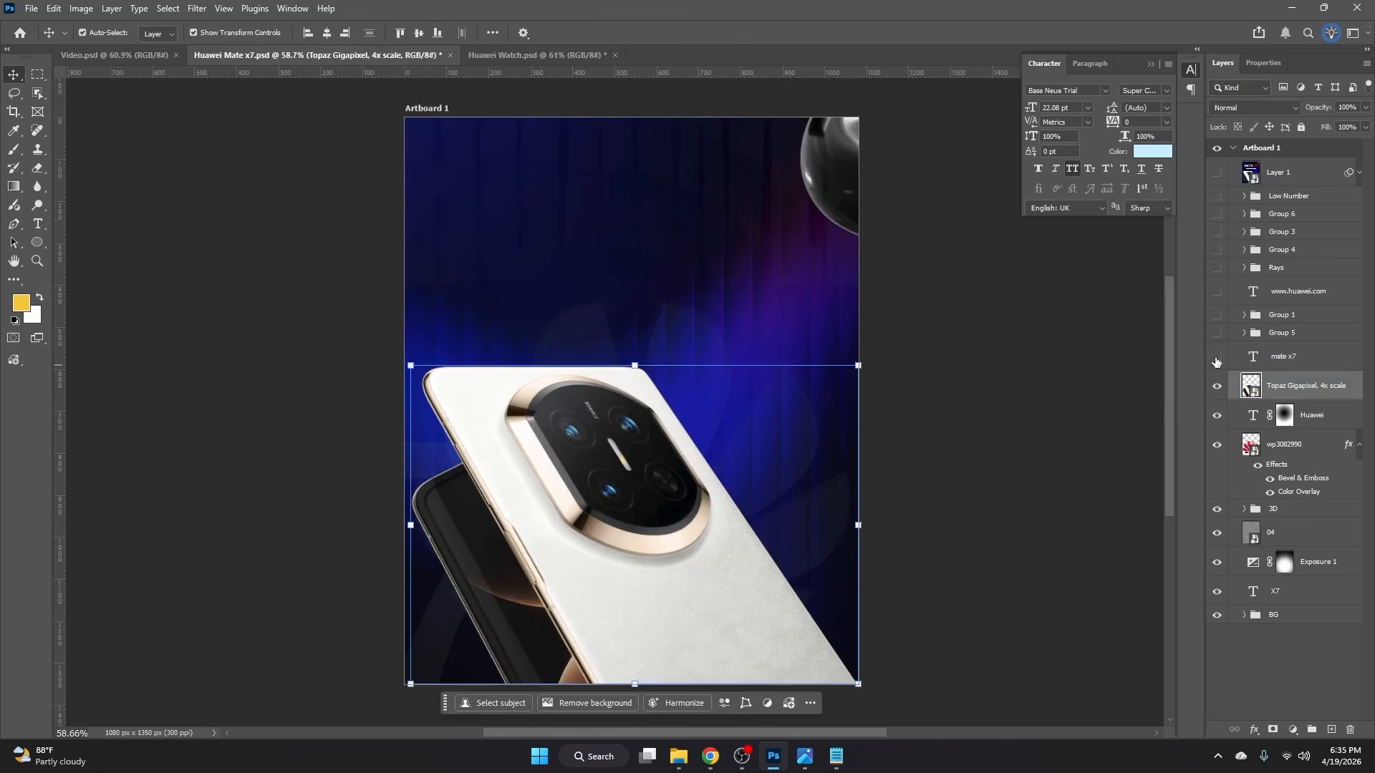
click(1216, 358)
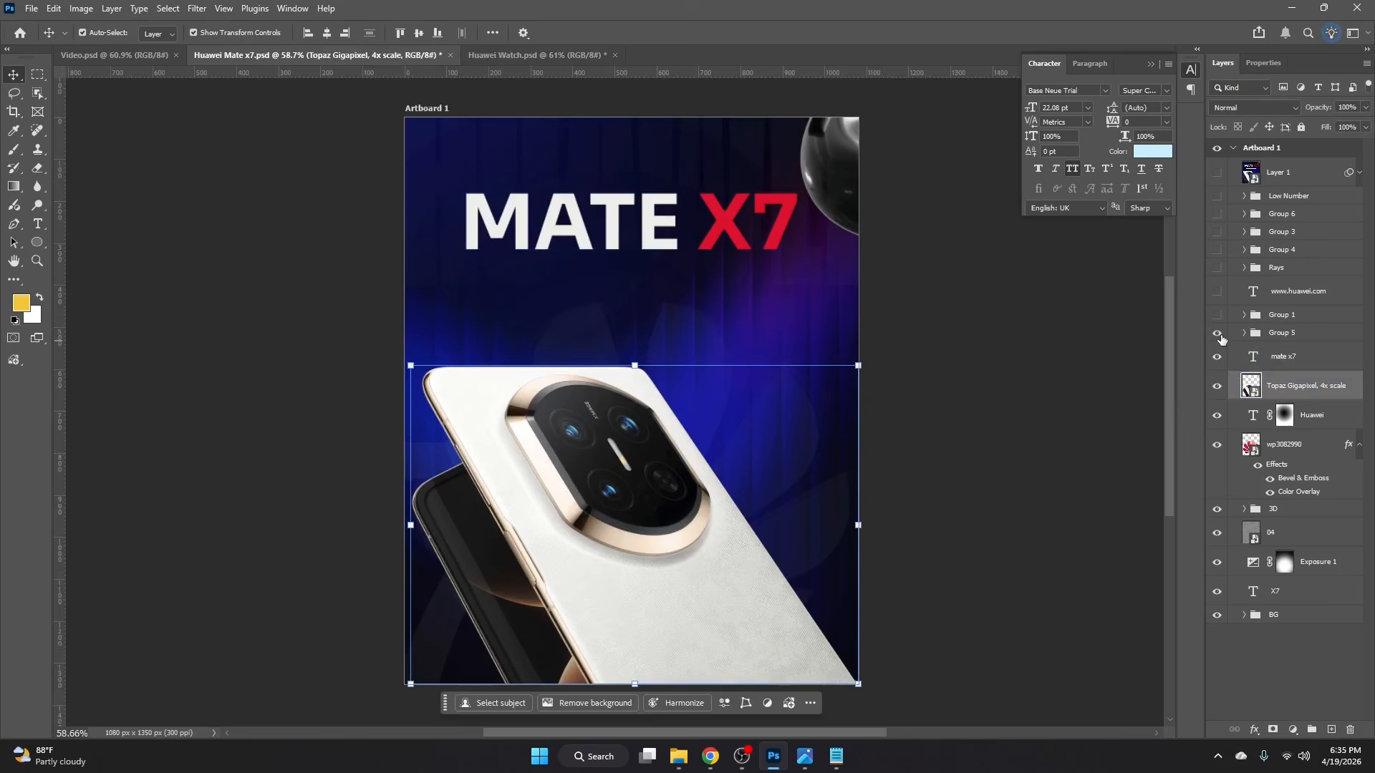
click(1219, 334)
click(1217, 315)
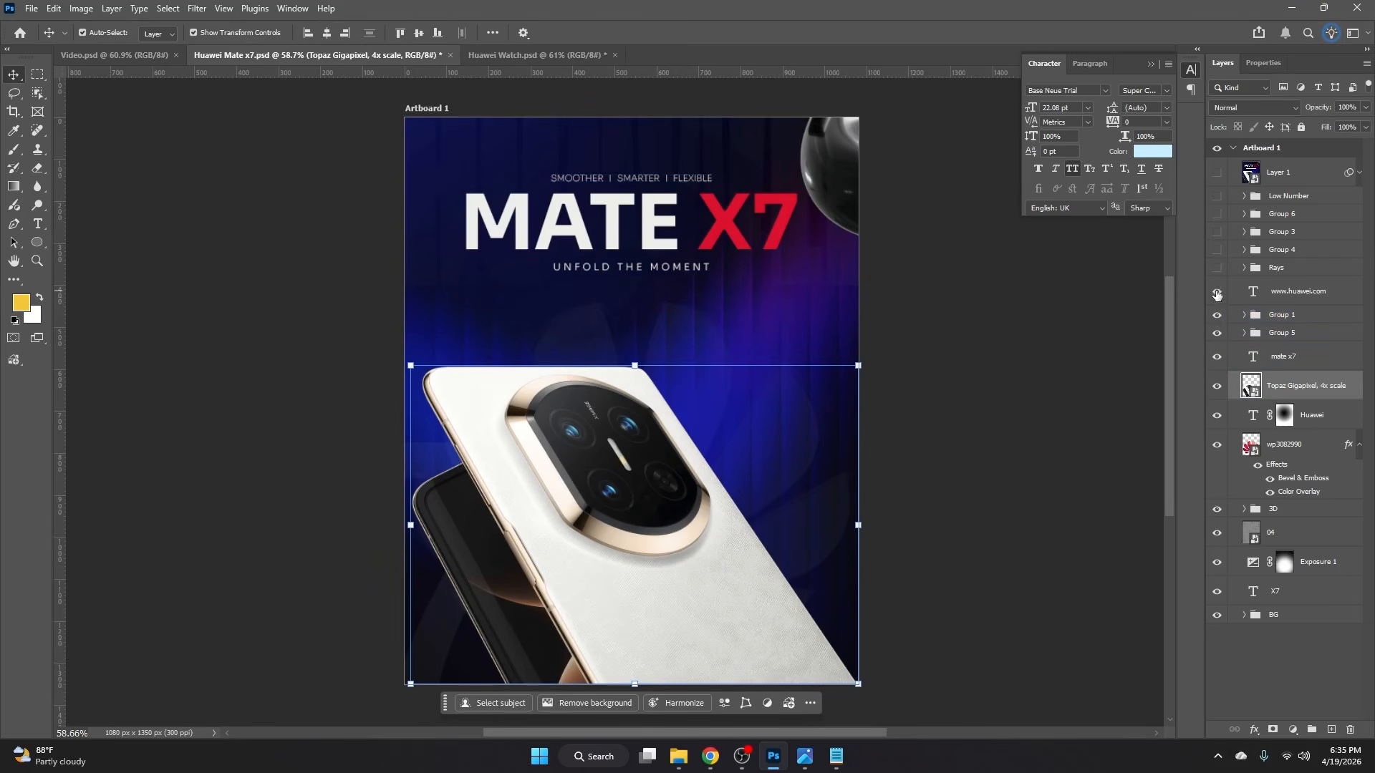
click(1216, 293)
click(1000, 467)
click(565, 465)
click(972, 433)
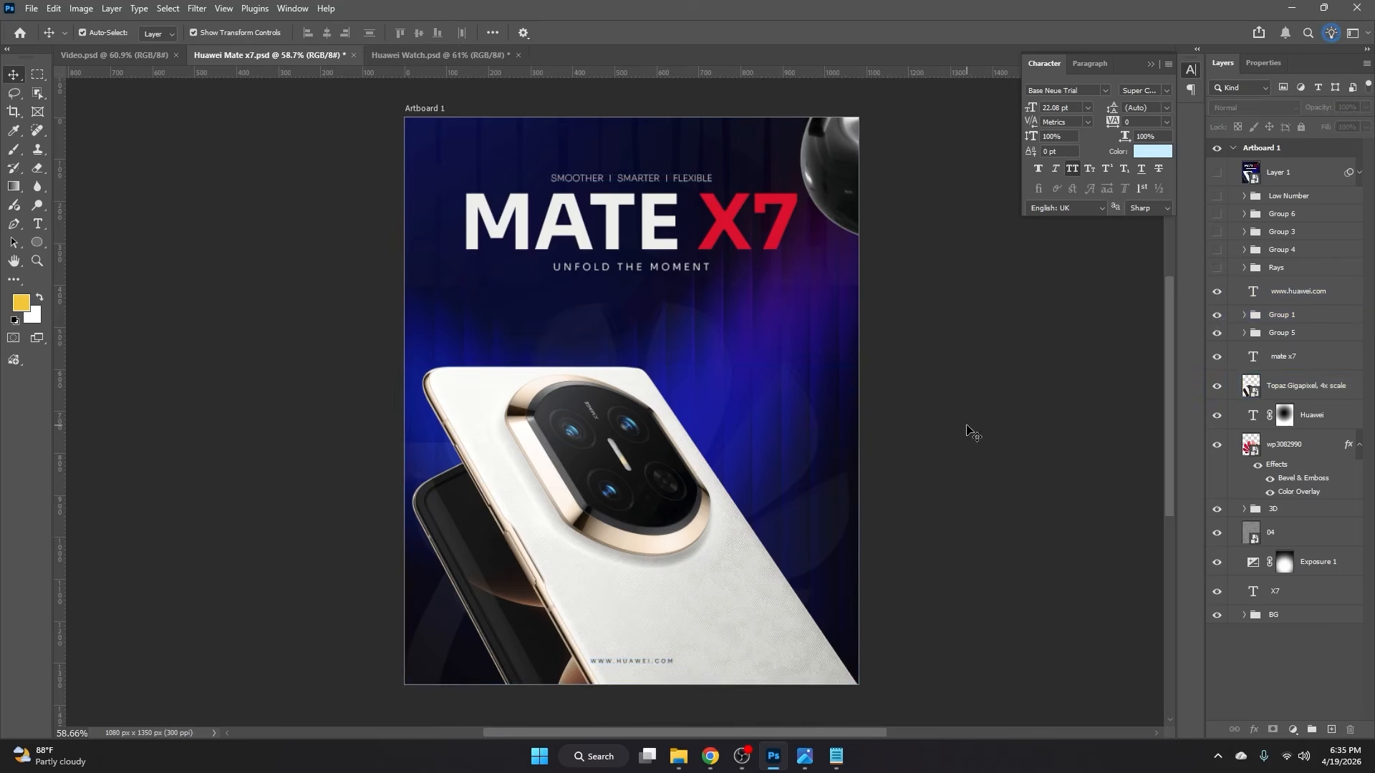
key(ctrl+0)
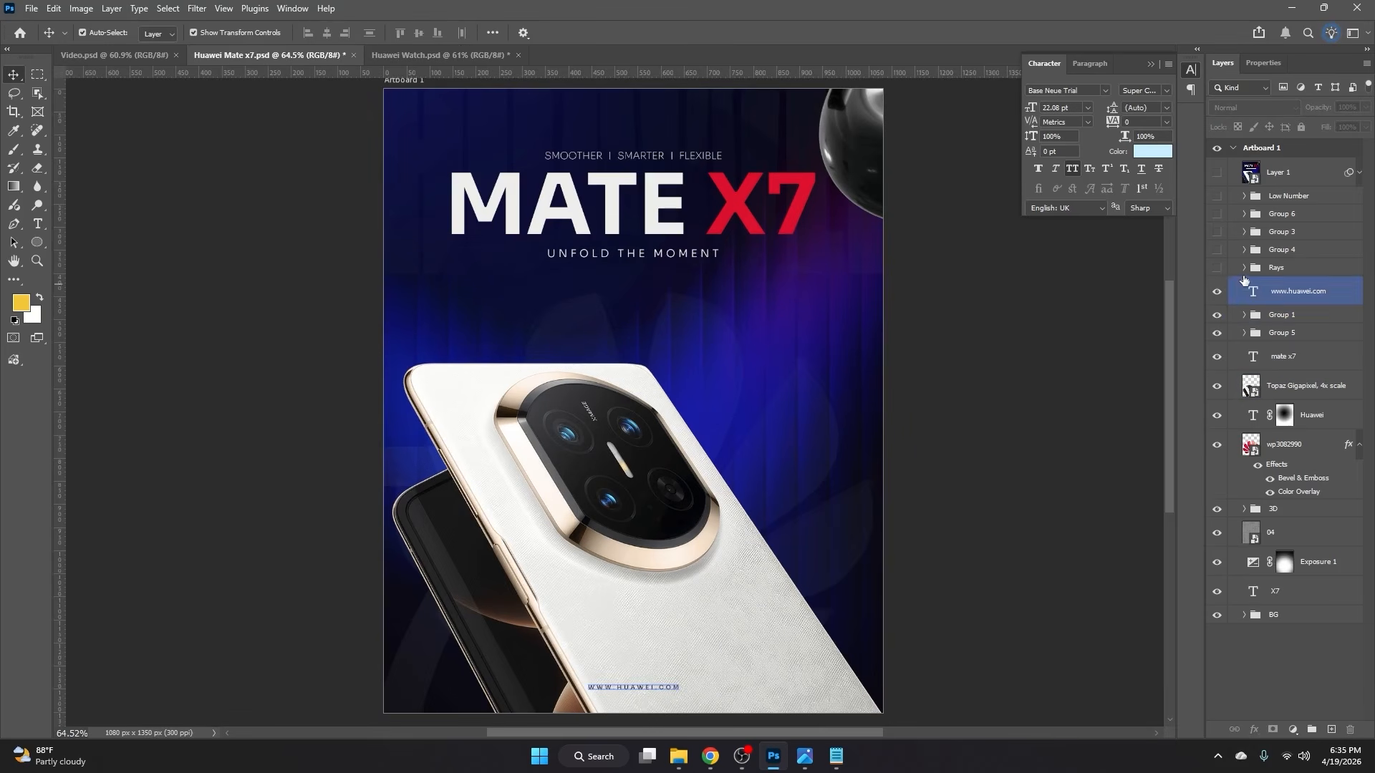
Step: Show and expand the Rays group, and open the source contents of the OpticsPlus_Lens_Flare_07 copy smart object
click(1217, 269)
click(1246, 270)
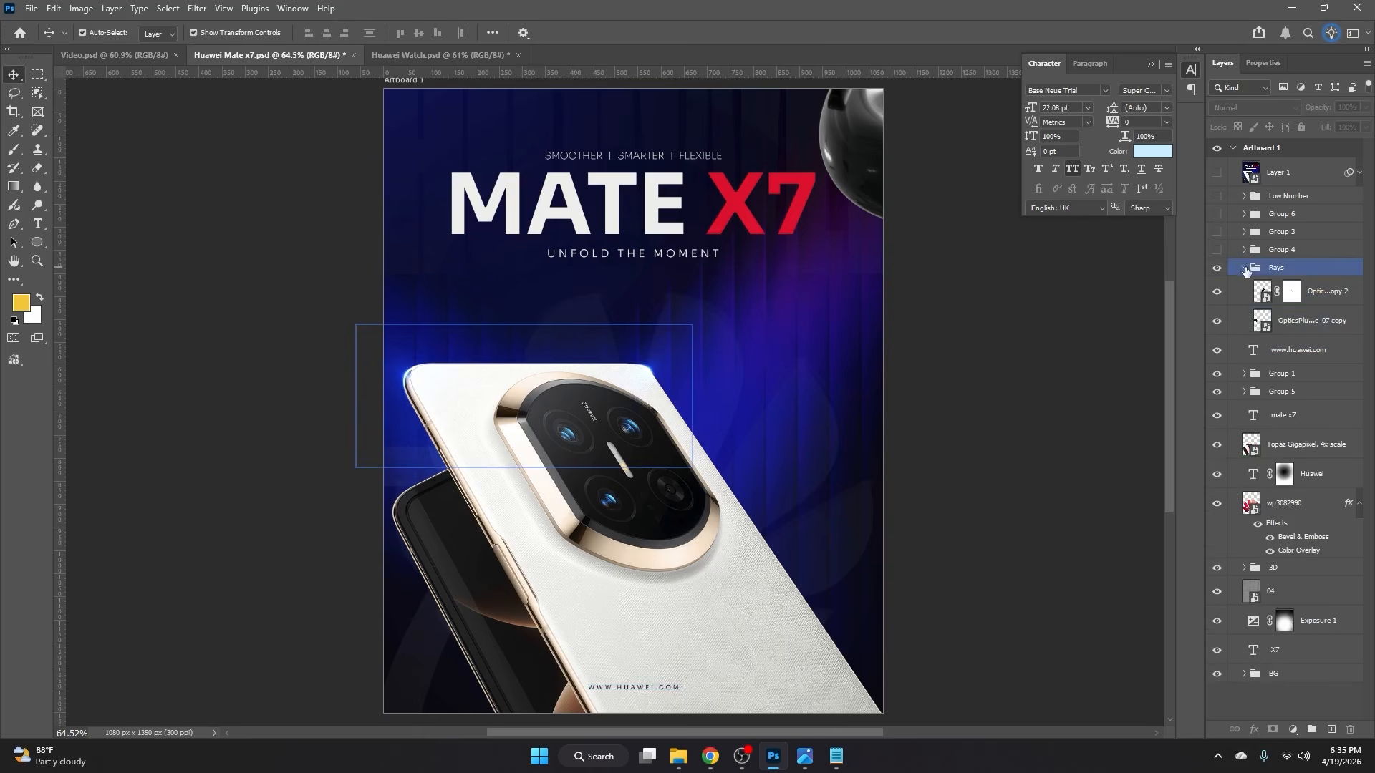
click(1229, 322)
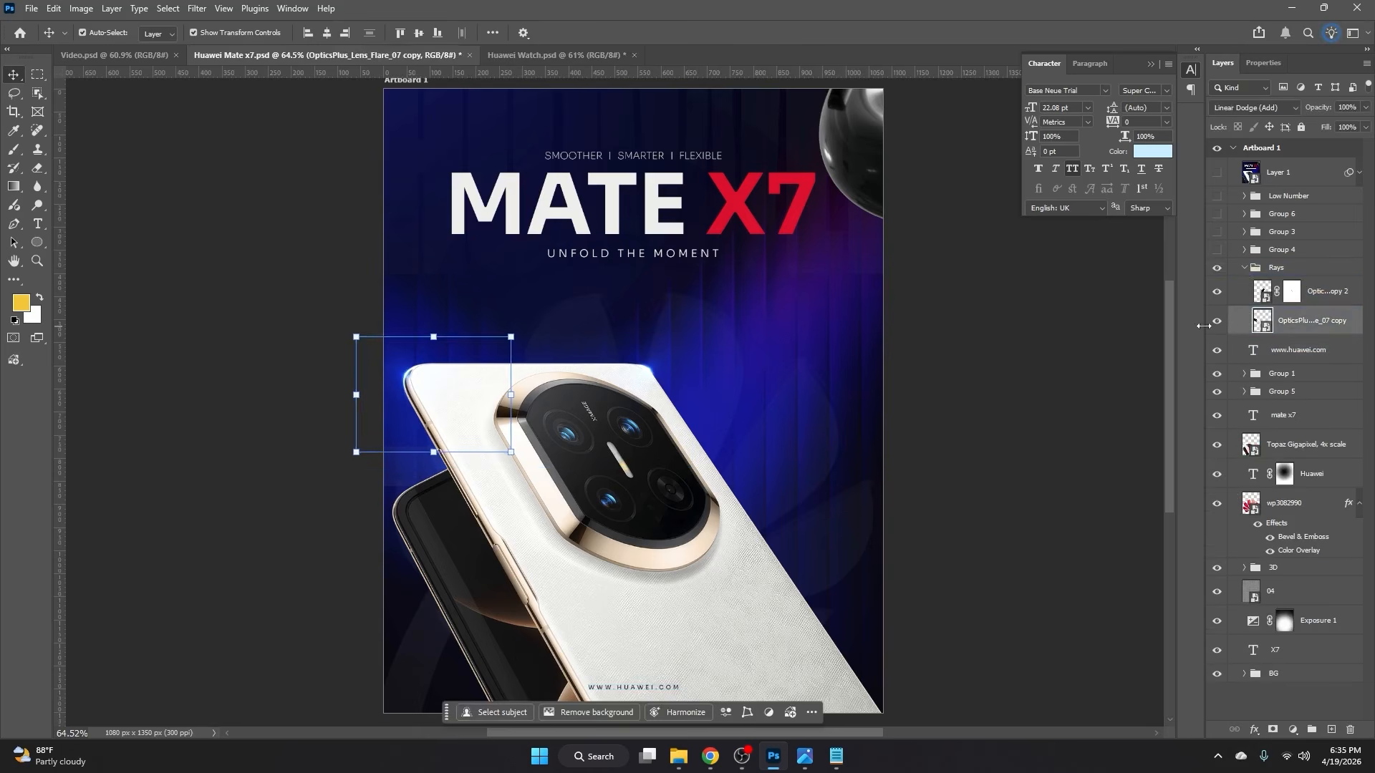
double_click(1267, 328)
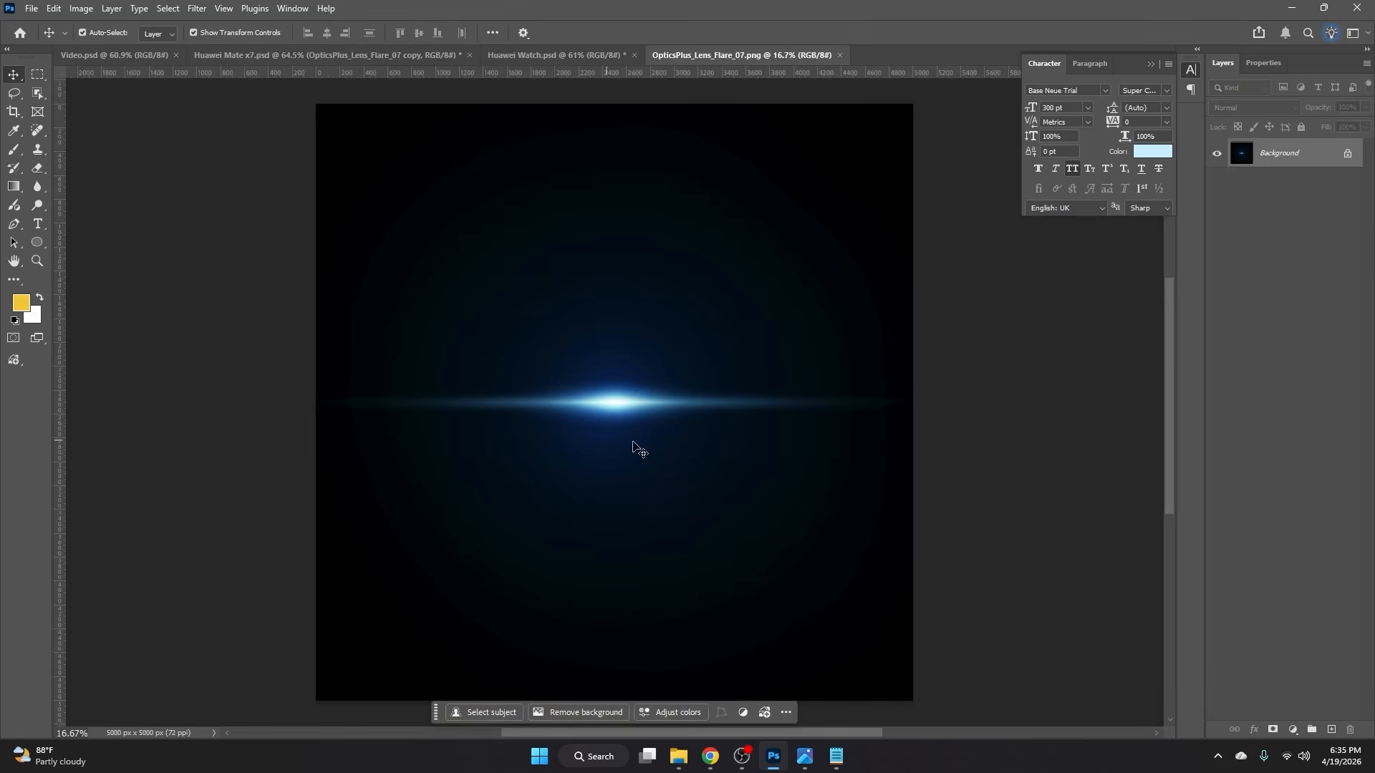
Step: Close the lens flare source document without changes and collapse the Rays group in the Mate X7 poster
scroll(642, 423, down, 1)
click(840, 55)
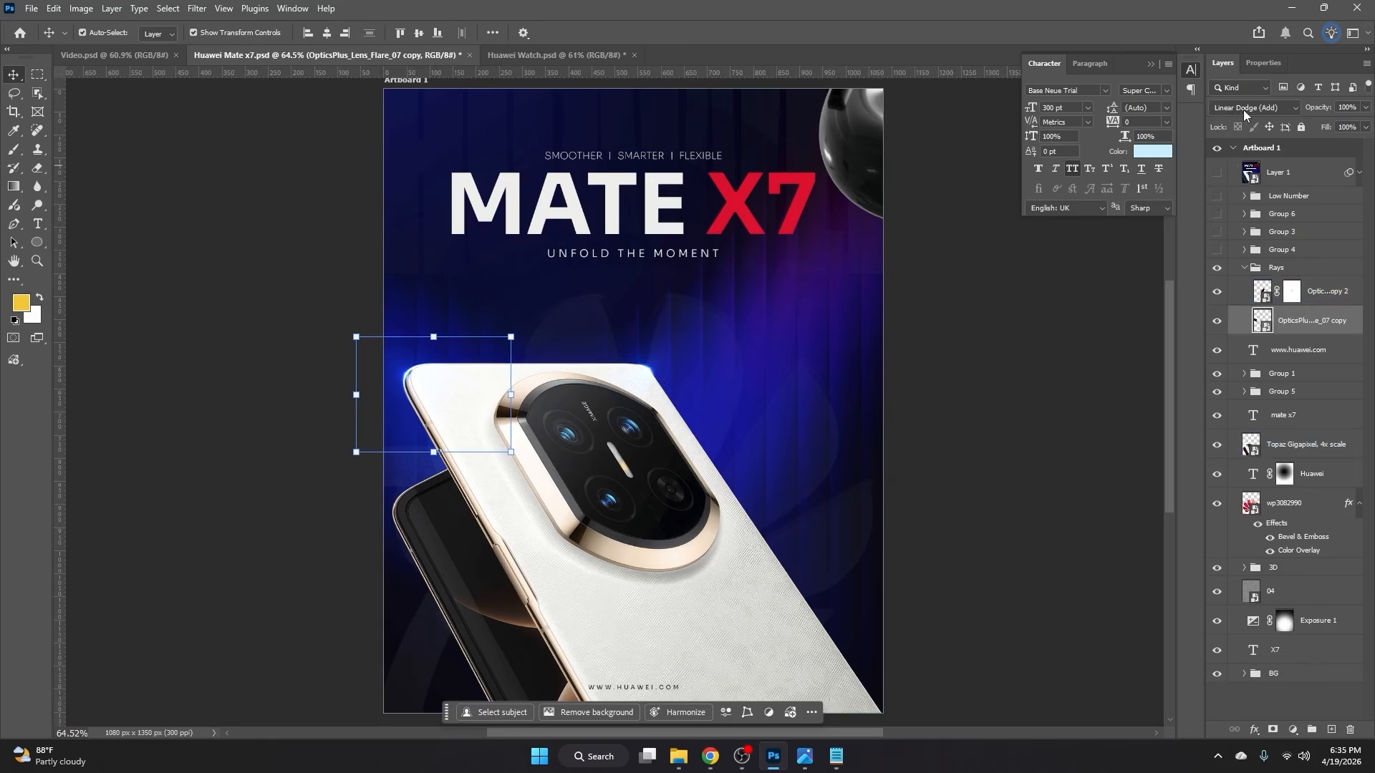
click(1228, 268)
click(1245, 267)
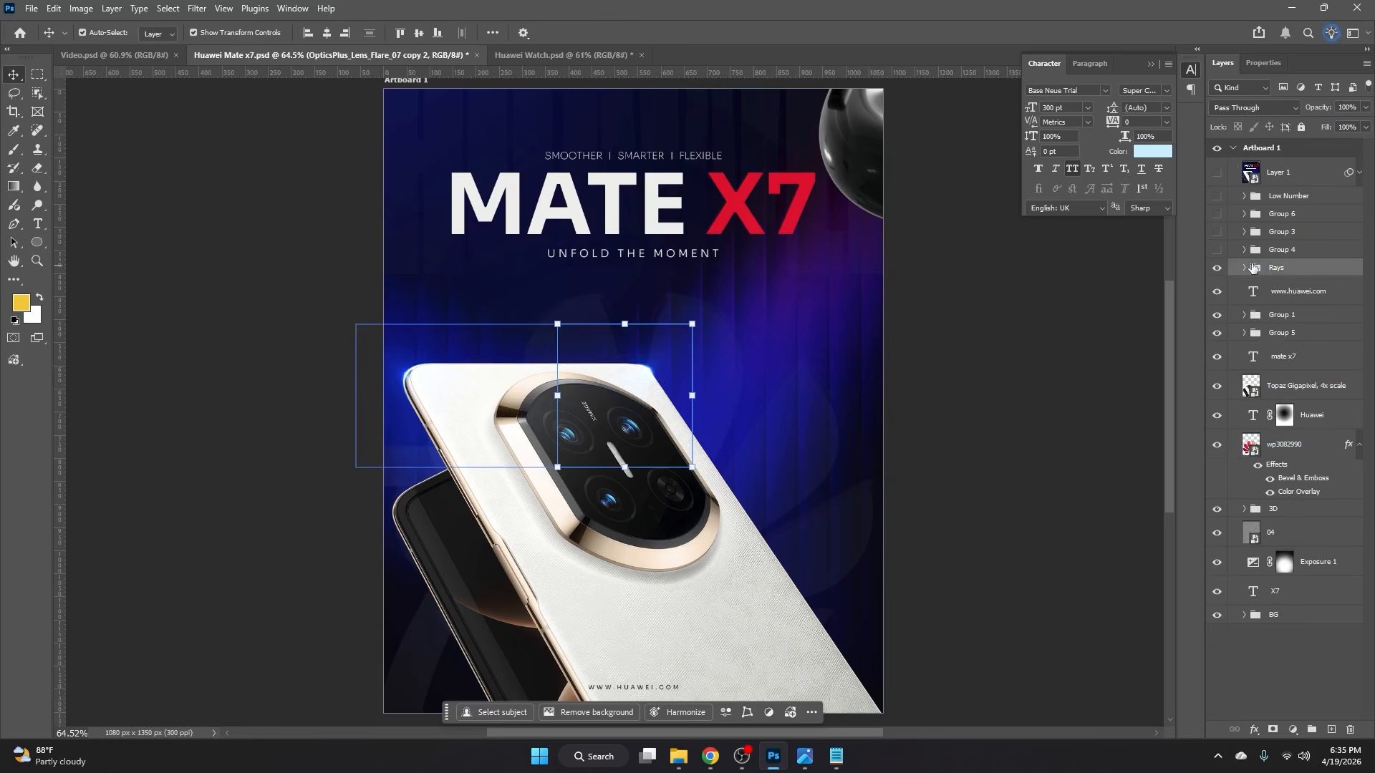
Step: Show and expand Group 4, view the source of its OpticsPlus_Lens_Flare_07 copy 3 smart object, and close that source
click(1226, 250)
click(1218, 249)
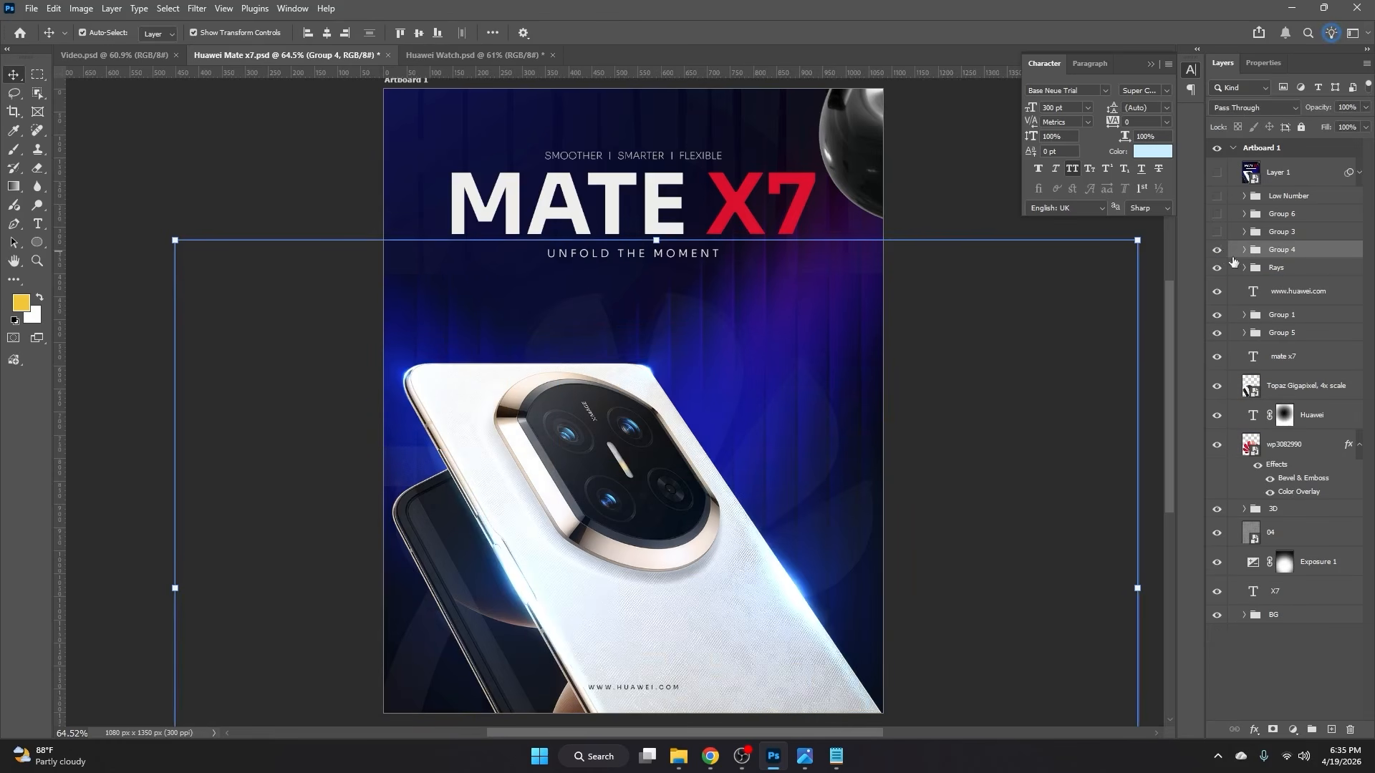
click(1244, 250)
click(1274, 278)
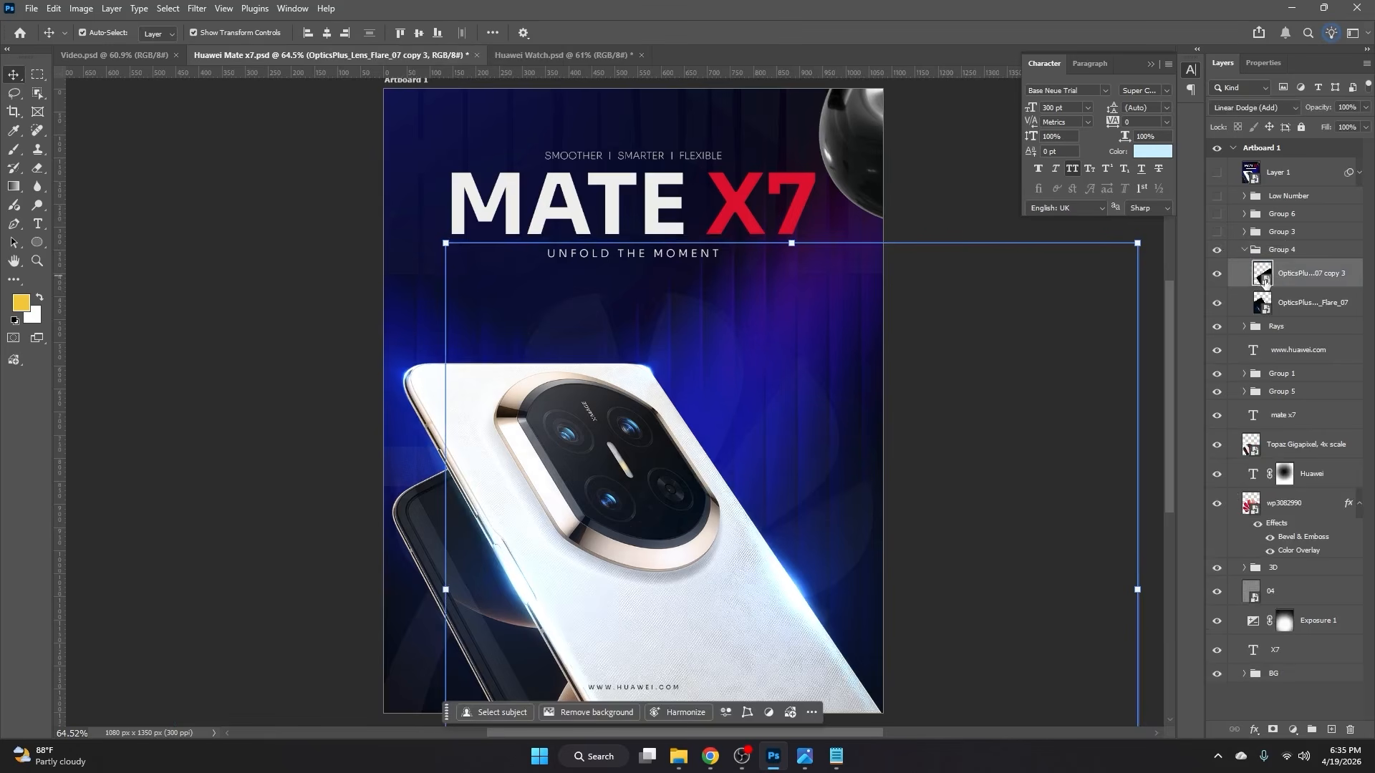
double_click(1263, 279)
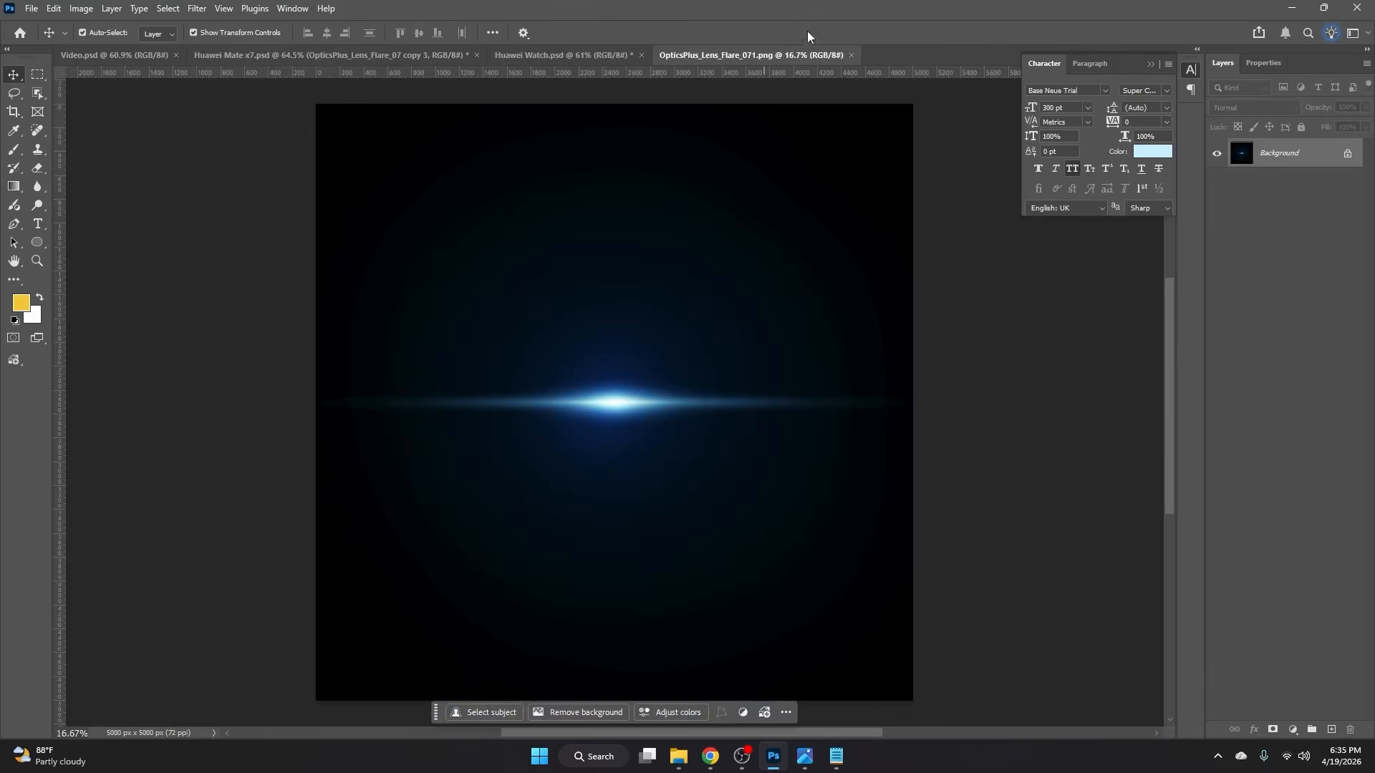
click(851, 57)
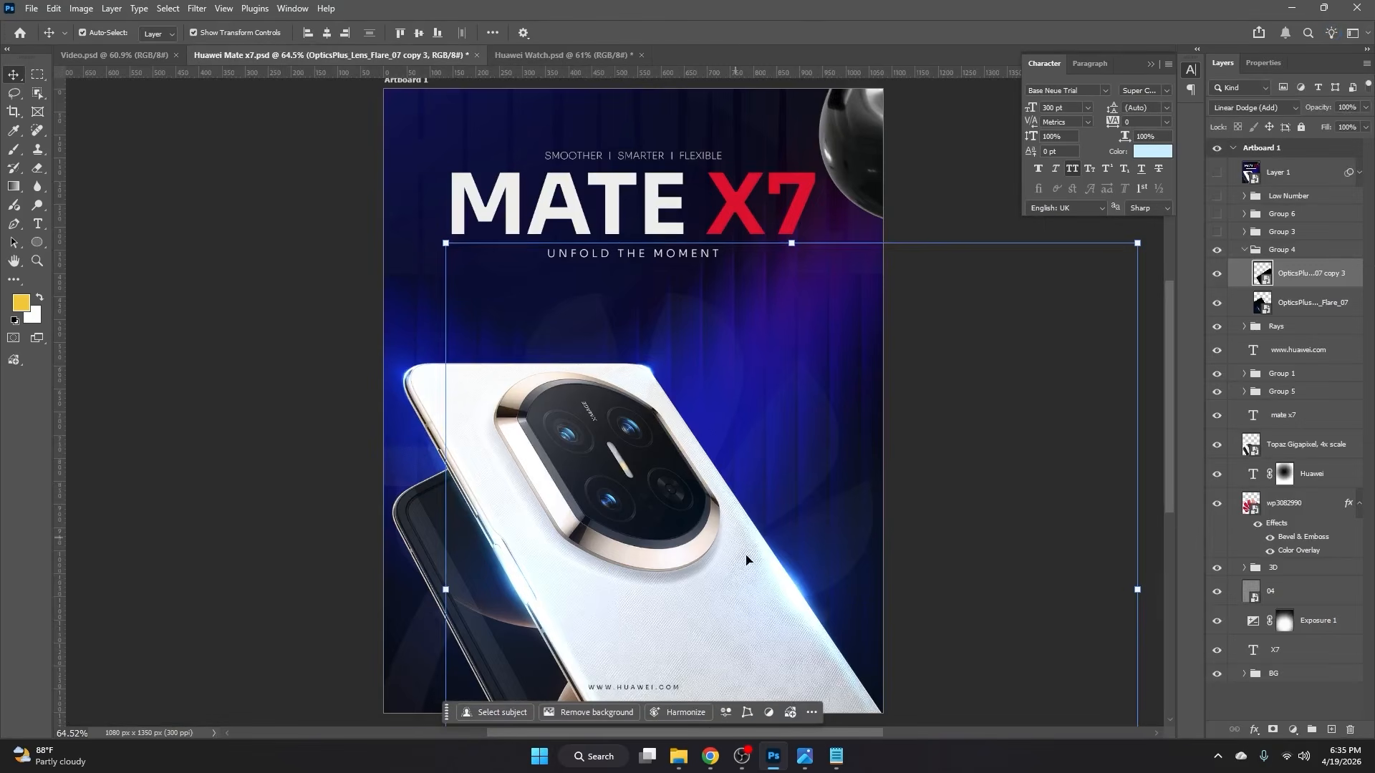
Step: Try the OpticsPlus_Lens_Flare_07 copy 3 flare at other positions over the phone and undo the moves
drag(789, 583, 811, 494)
key(ctrl+z)
key(ctrl+shift+z)
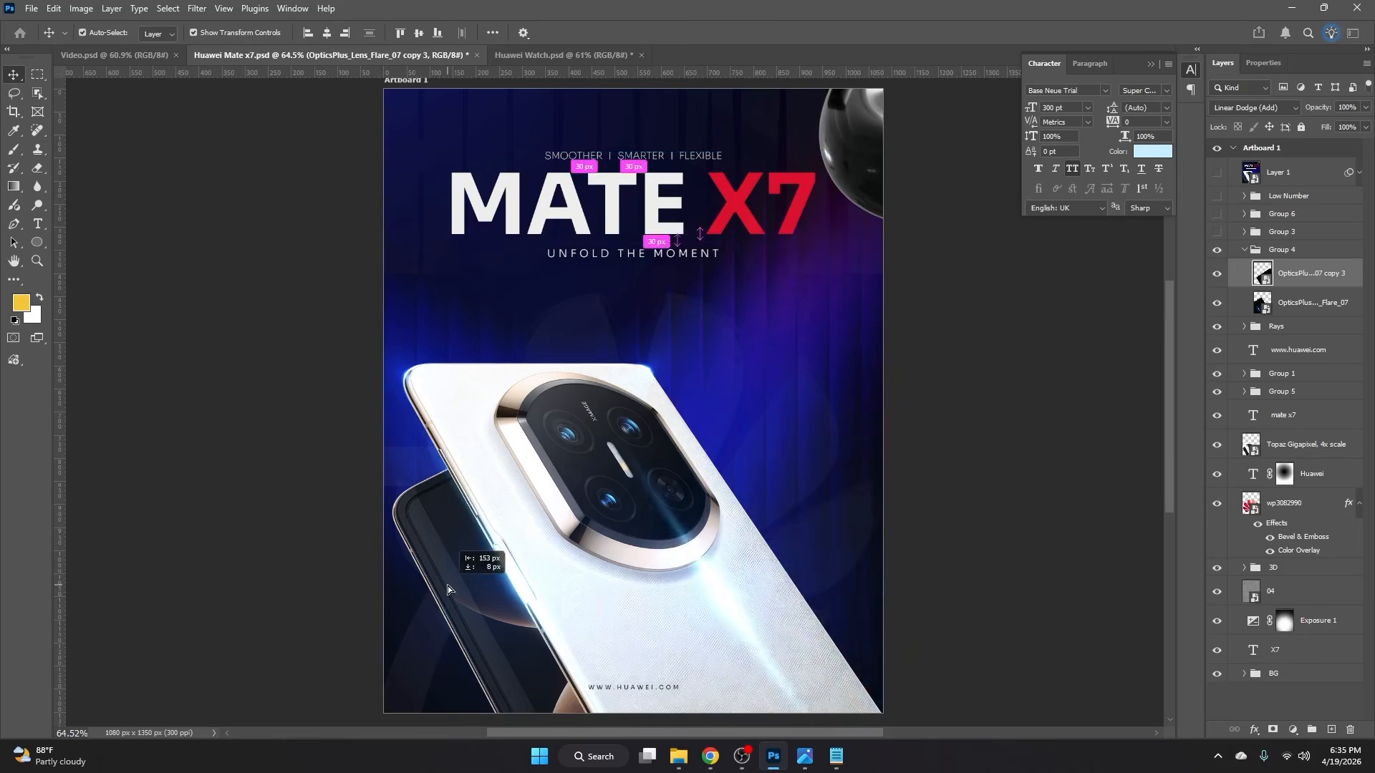
key(ctrl+z)
Step: Try shifting the OpticsPlus_Lens_Flare_07 flare along the phone, restore its position, and deselect it with Group 4 collapsed
click(1310, 302)
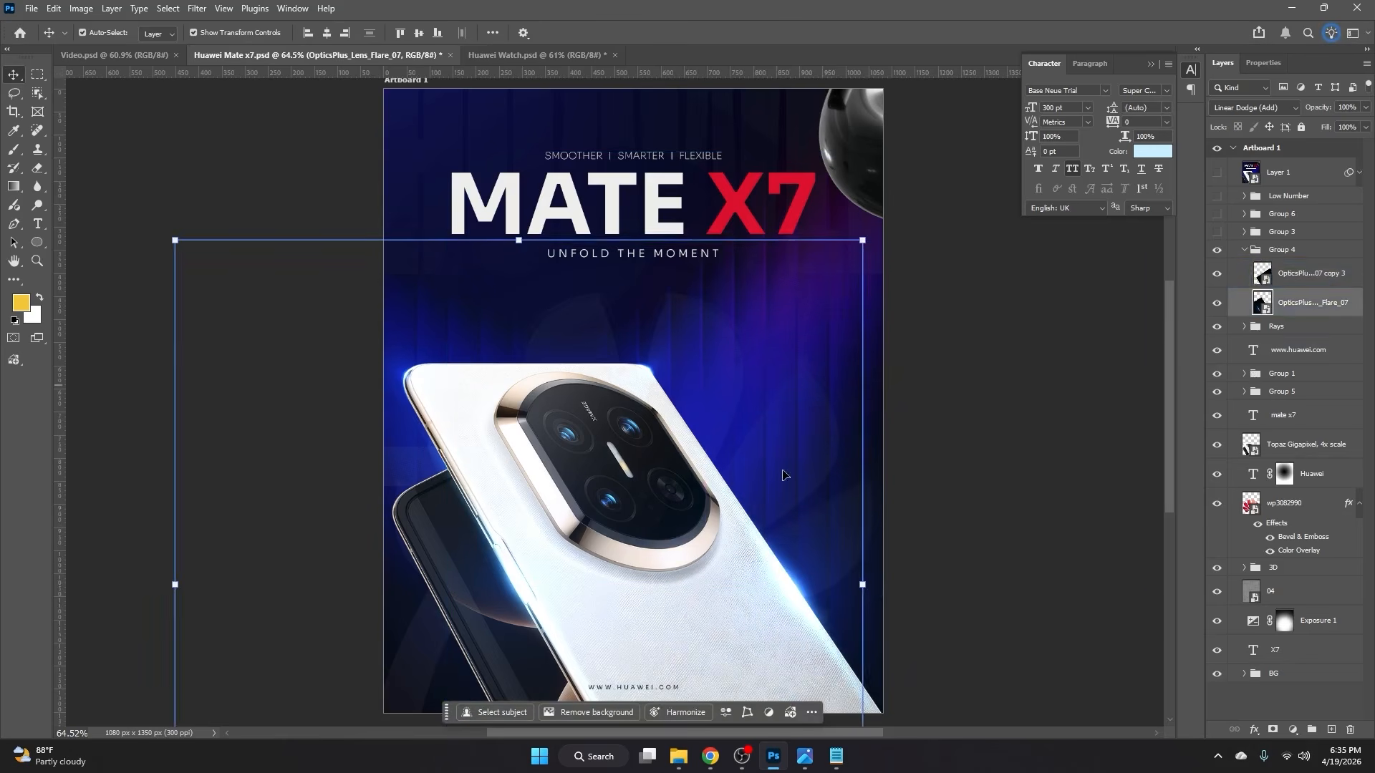
key(shift+Left)
key(shift+Left)
key(shift+Left)
key(shift+Left)
click(1050, 387)
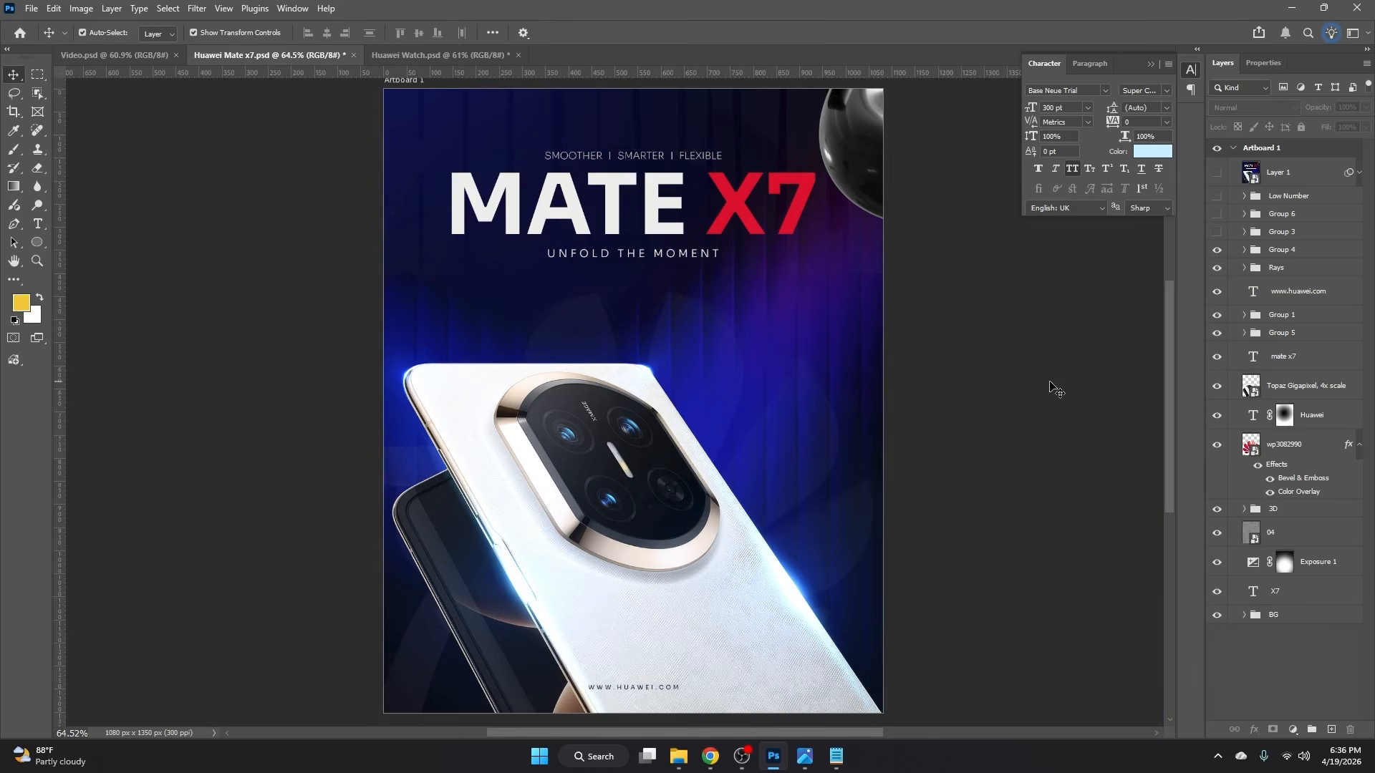
Step: Show Group 3 with the three protective-layer callouts, examine them up close, and return to the whole poster
click(1217, 232)
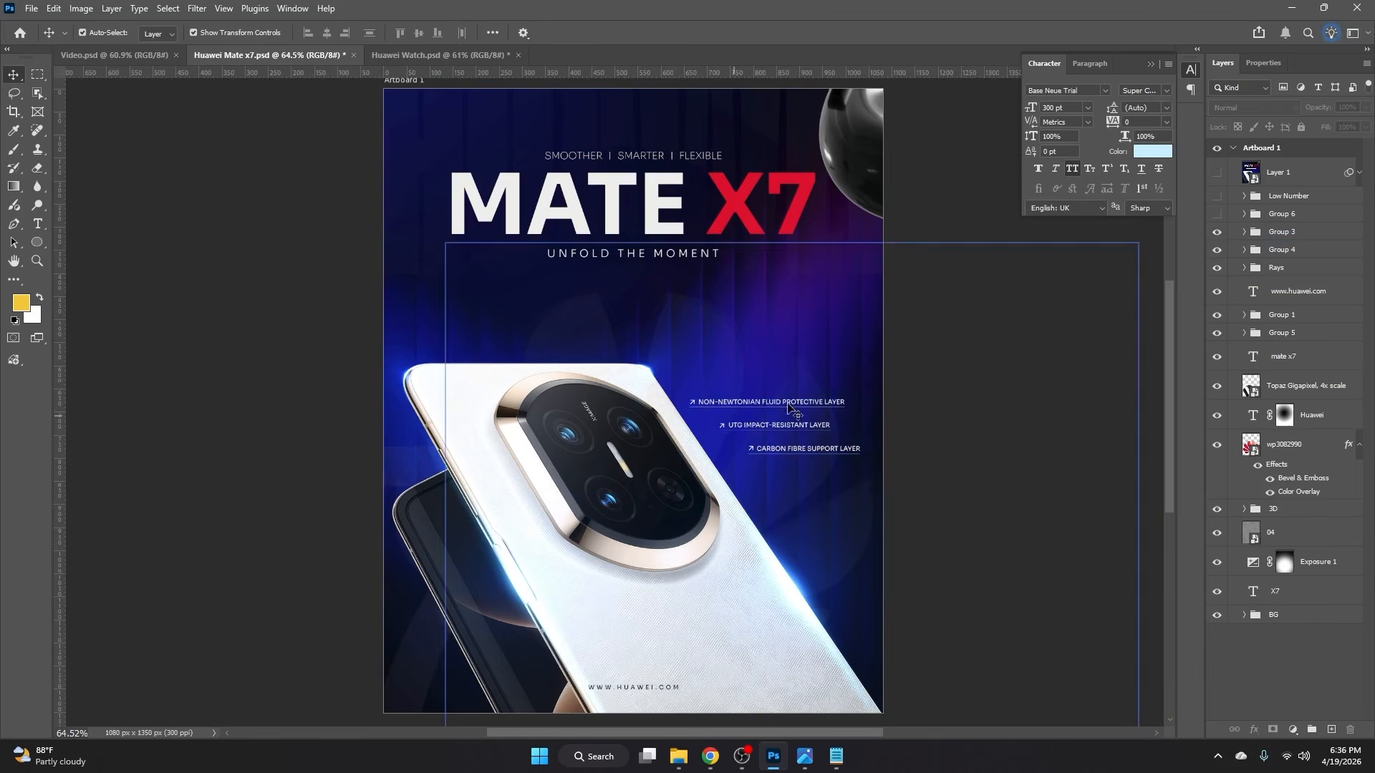
scroll(807, 435, up, 3)
scroll(807, 435, up, 4)
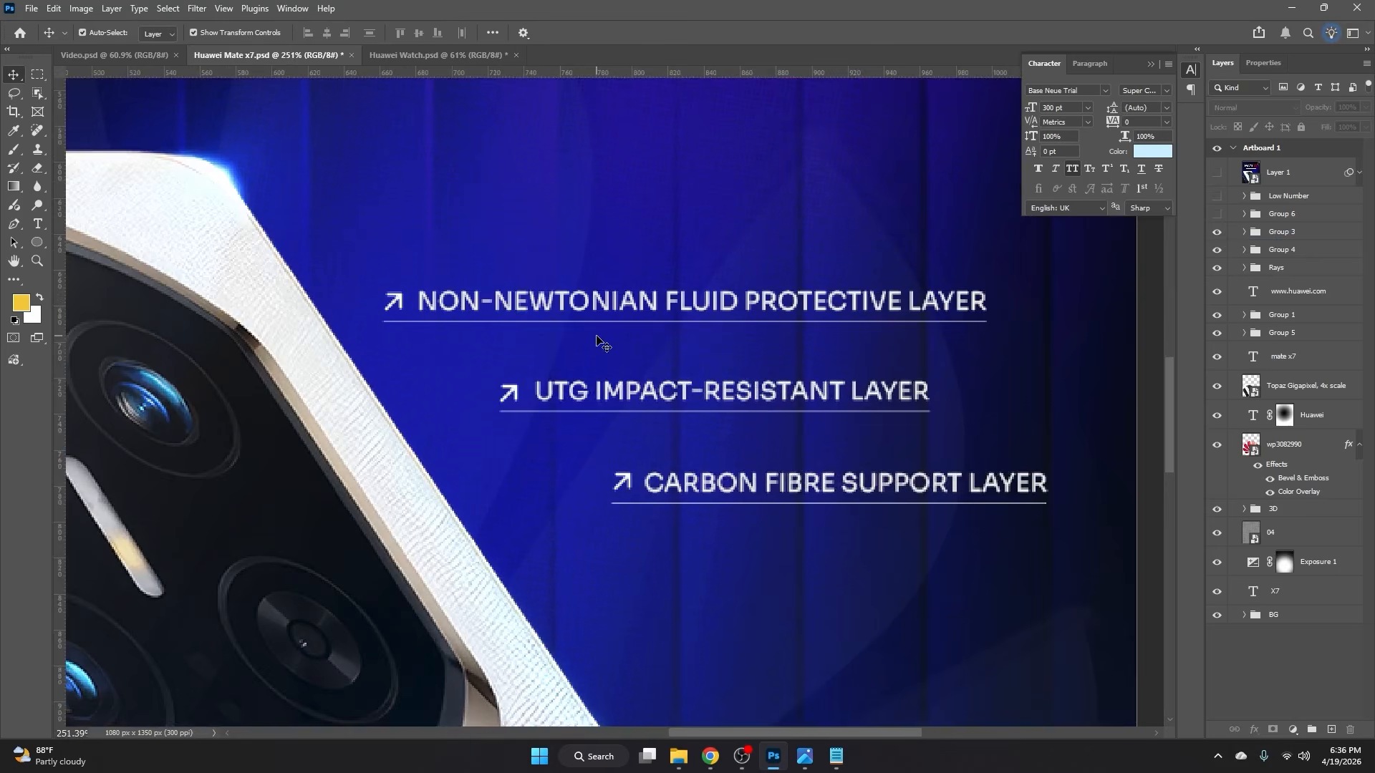
scroll(596, 339, down, 7)
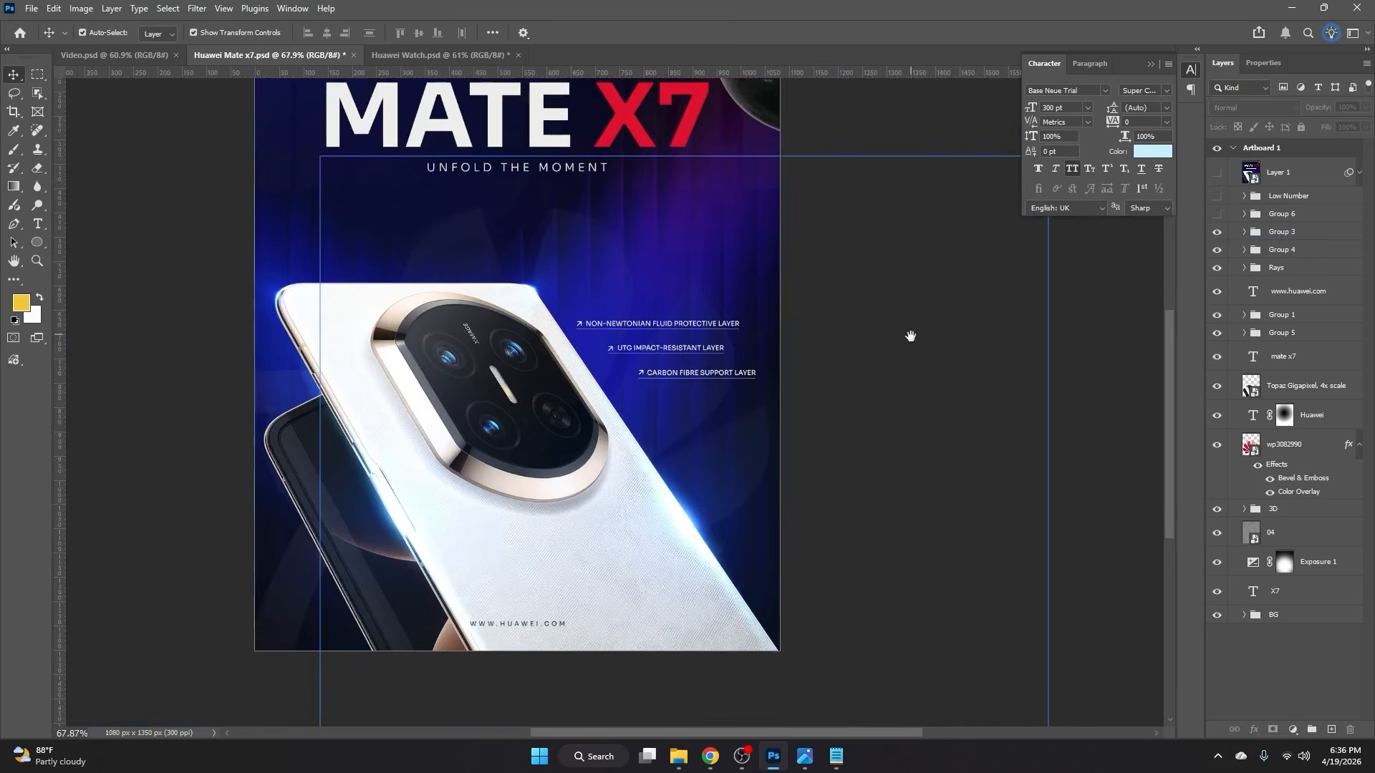
drag(908, 331, 1000, 408)
scroll(1000, 408, down, 1)
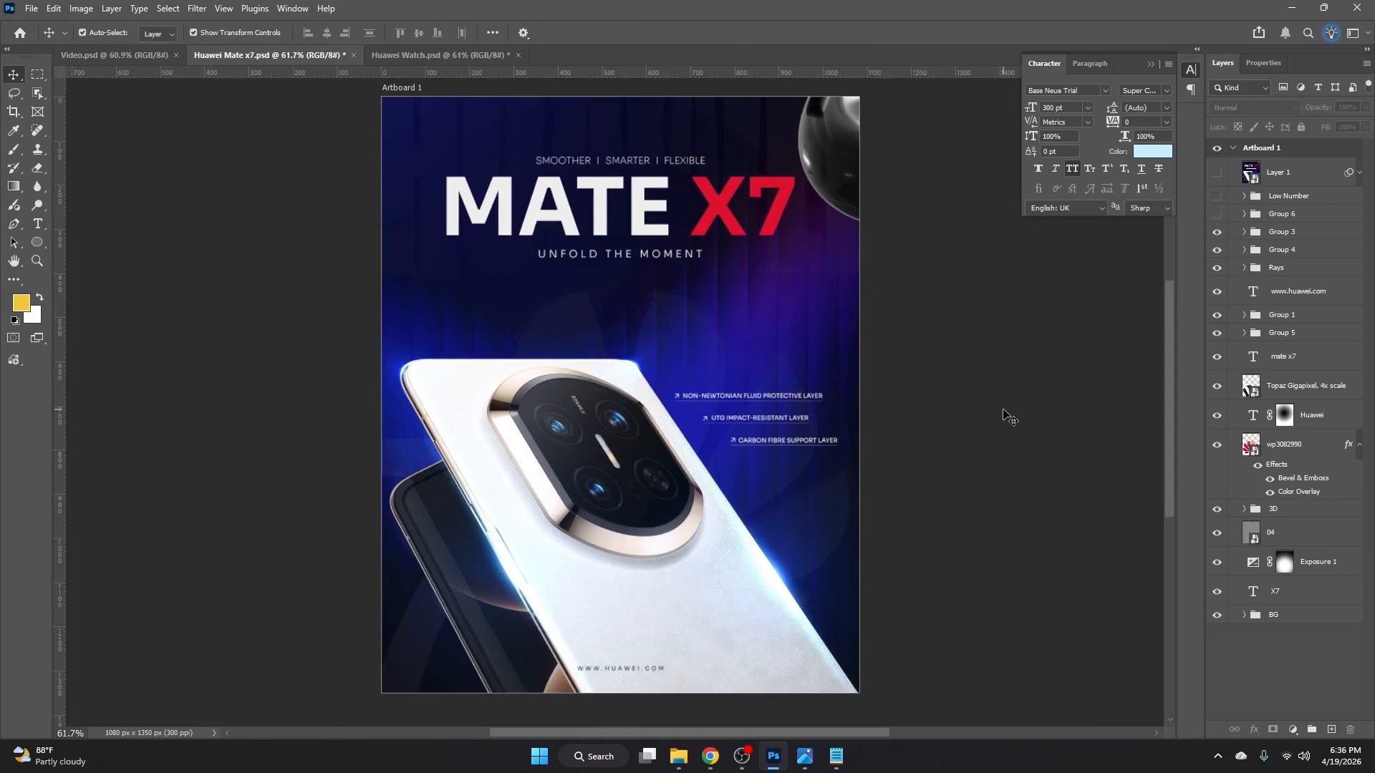
scroll(1006, 416, up, 1)
scroll(1010, 419, down, 1)
Step: Show Group 6 with the battery and charging specification bar and examine its text up close
click(1217, 214)
click(512, 295)
scroll(512, 295, up, 7)
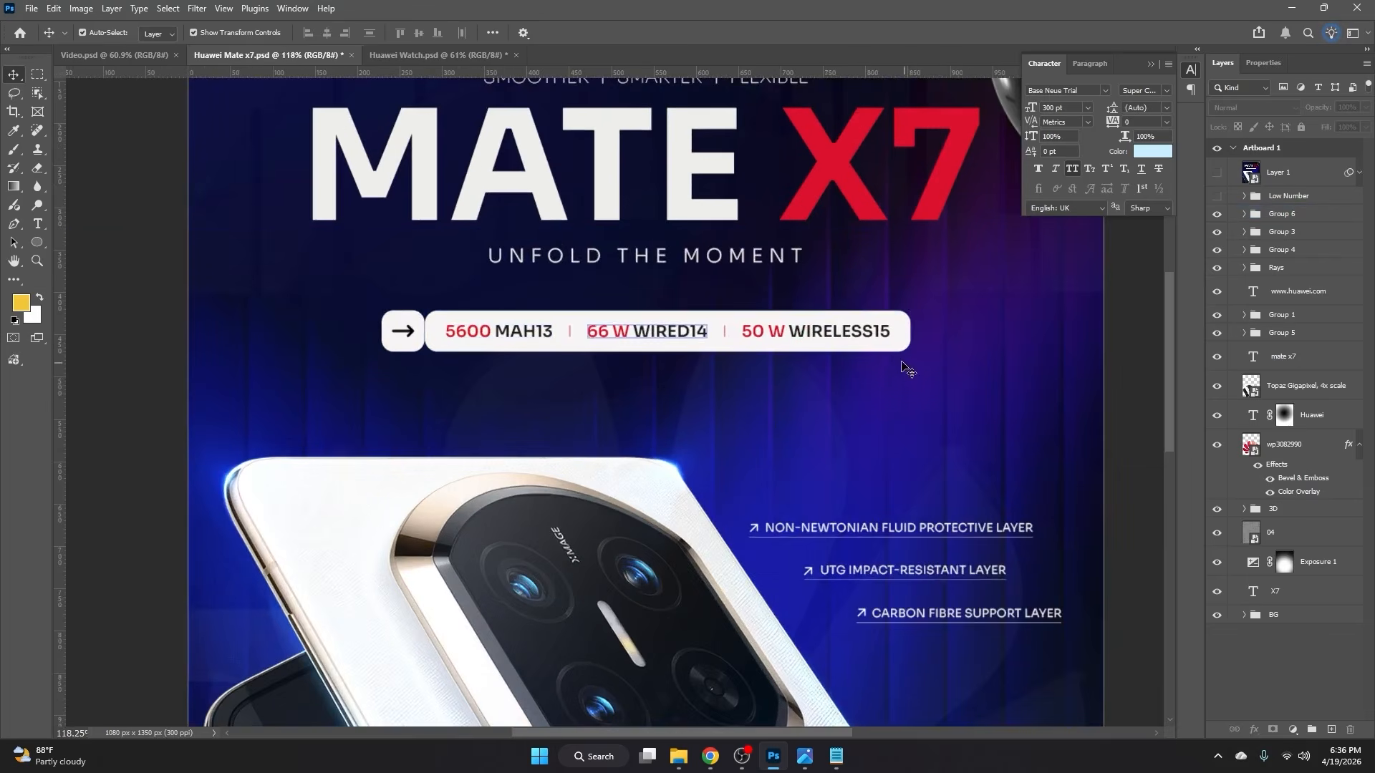
scroll(636, 361, down, 6)
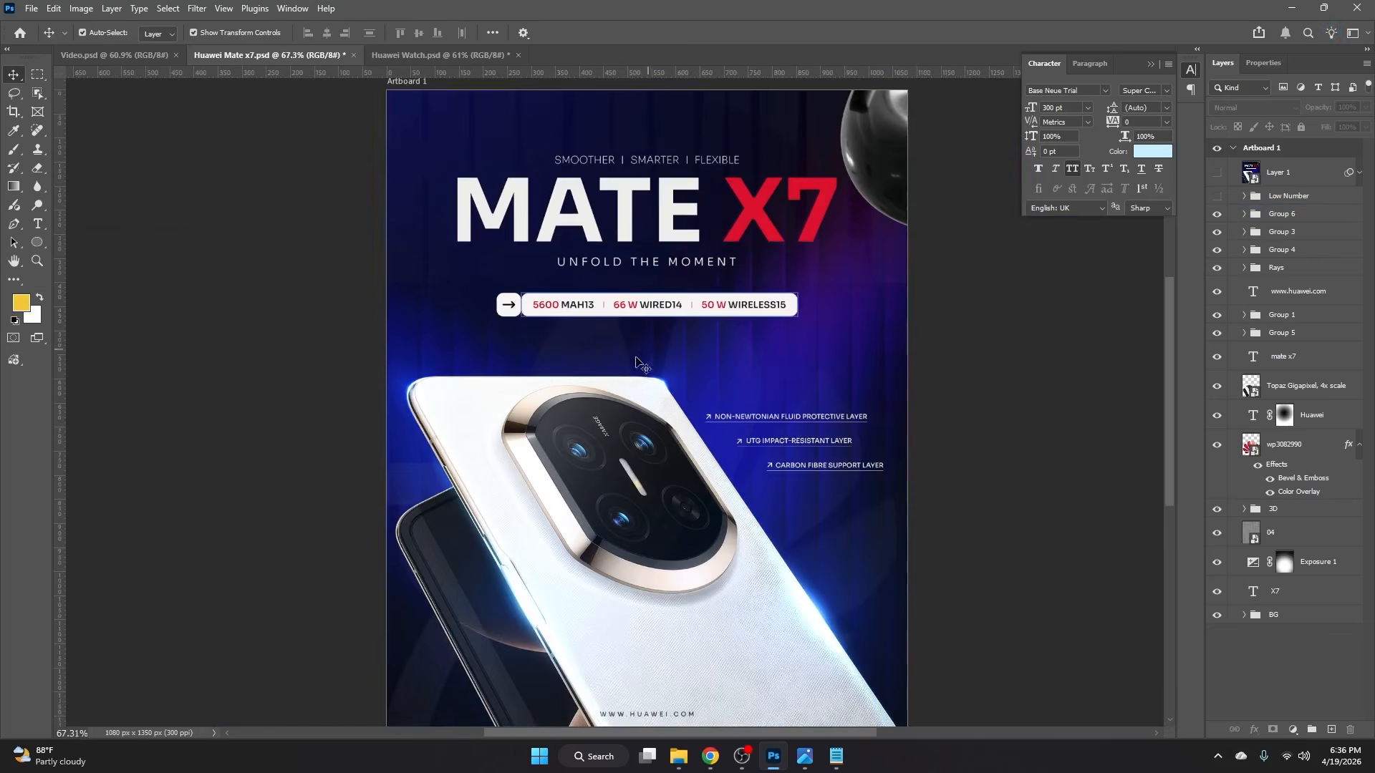
Step: Show the Low Number group with the 01 to 04 numbering, examine it up close, and return to the whole poster
click(1216, 196)
scroll(900, 618, up, 3)
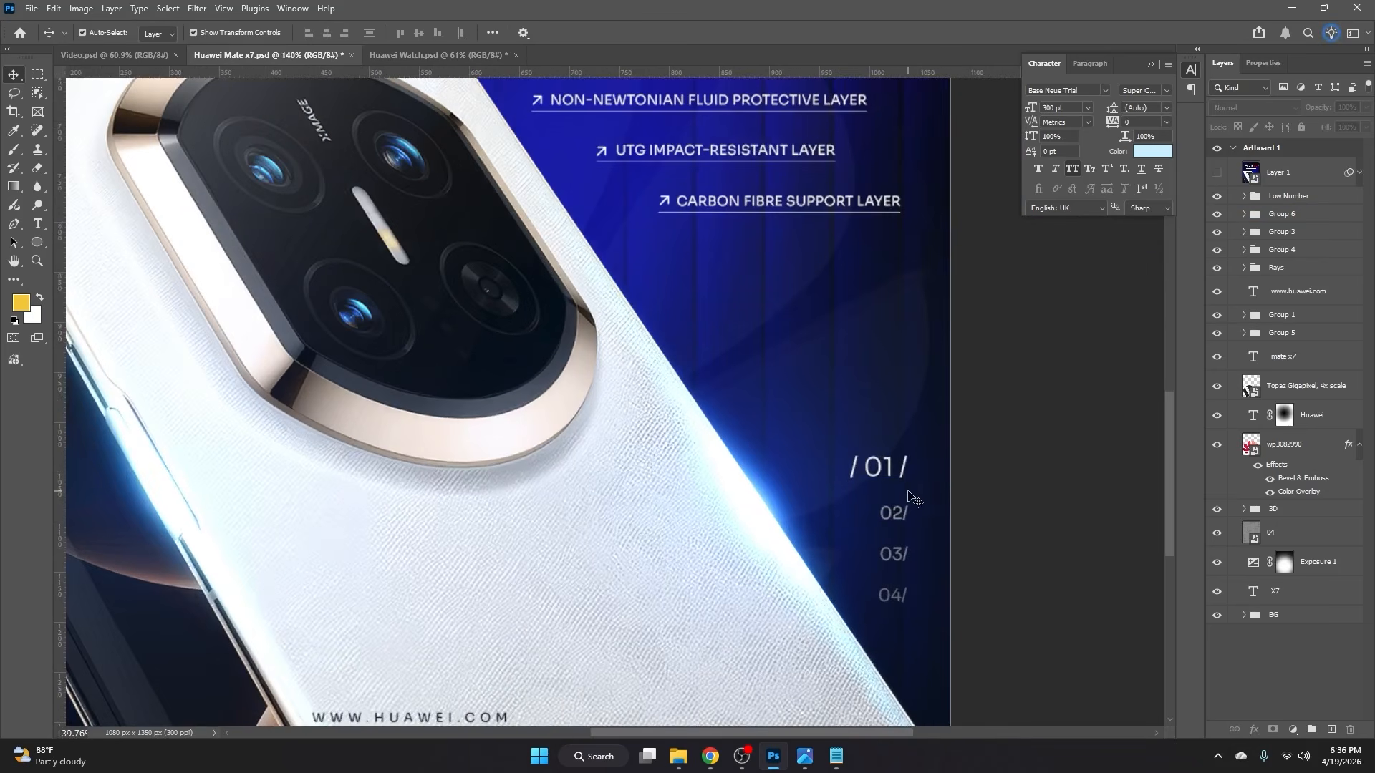
scroll(881, 498, down, 2)
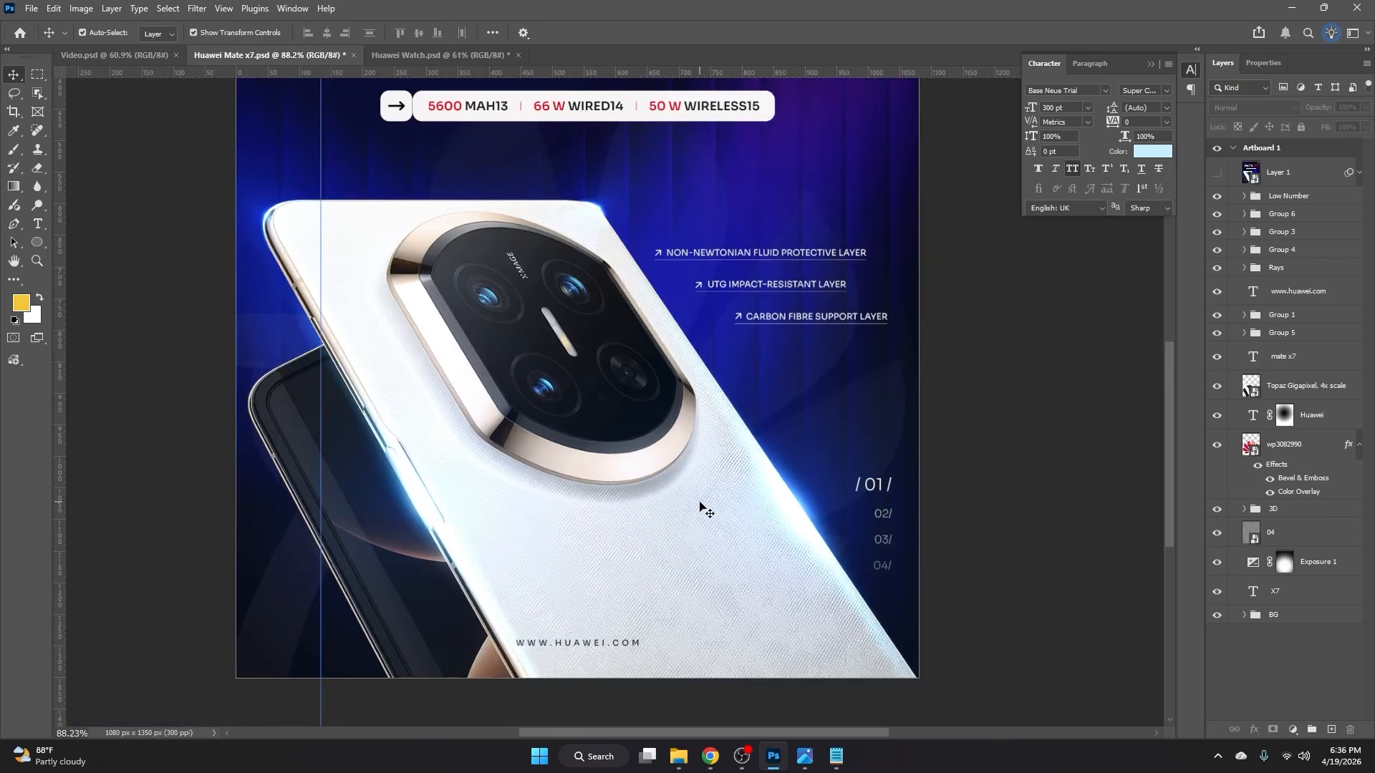
scroll(702, 507, down, 2)
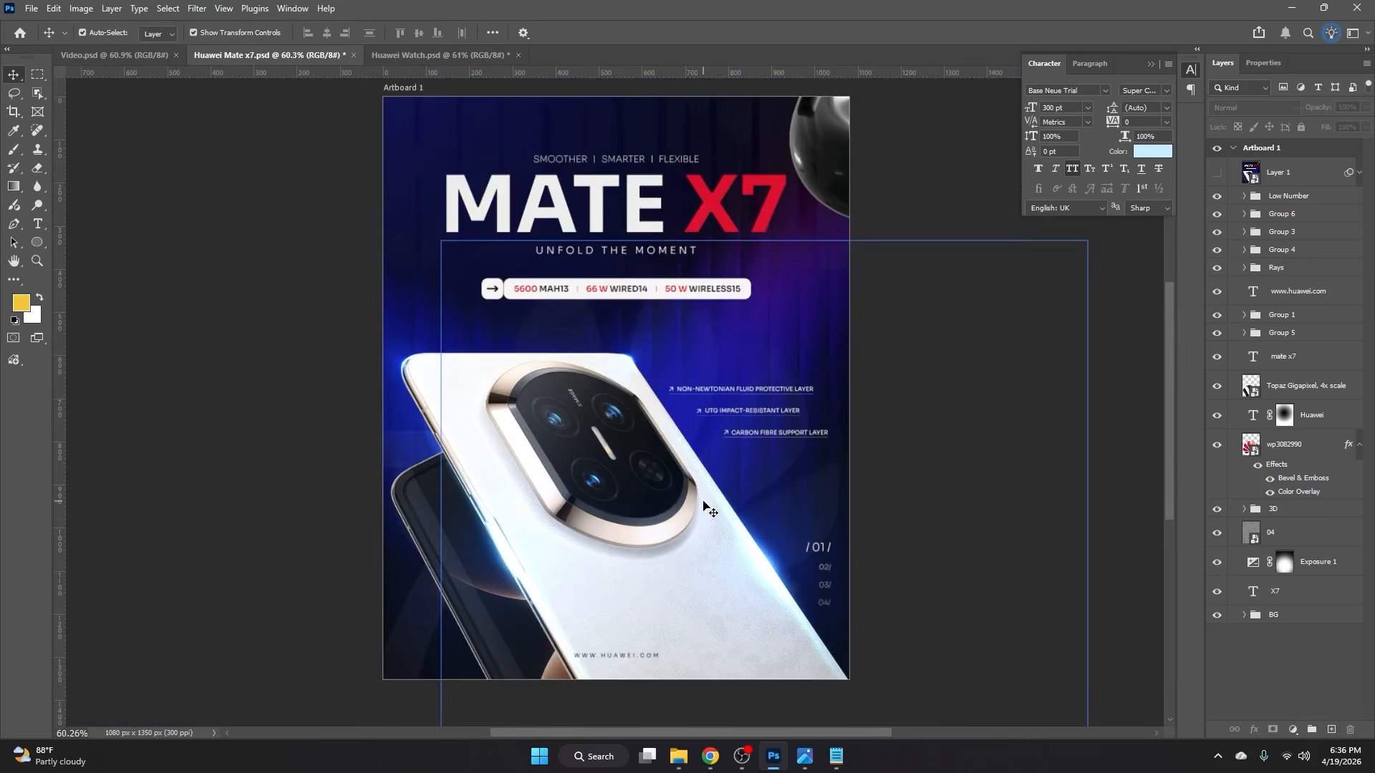
Step: Show Layer 1, compare the poster with and without it, and leave the layer visible and deselected
click(1297, 182)
click(1217, 172)
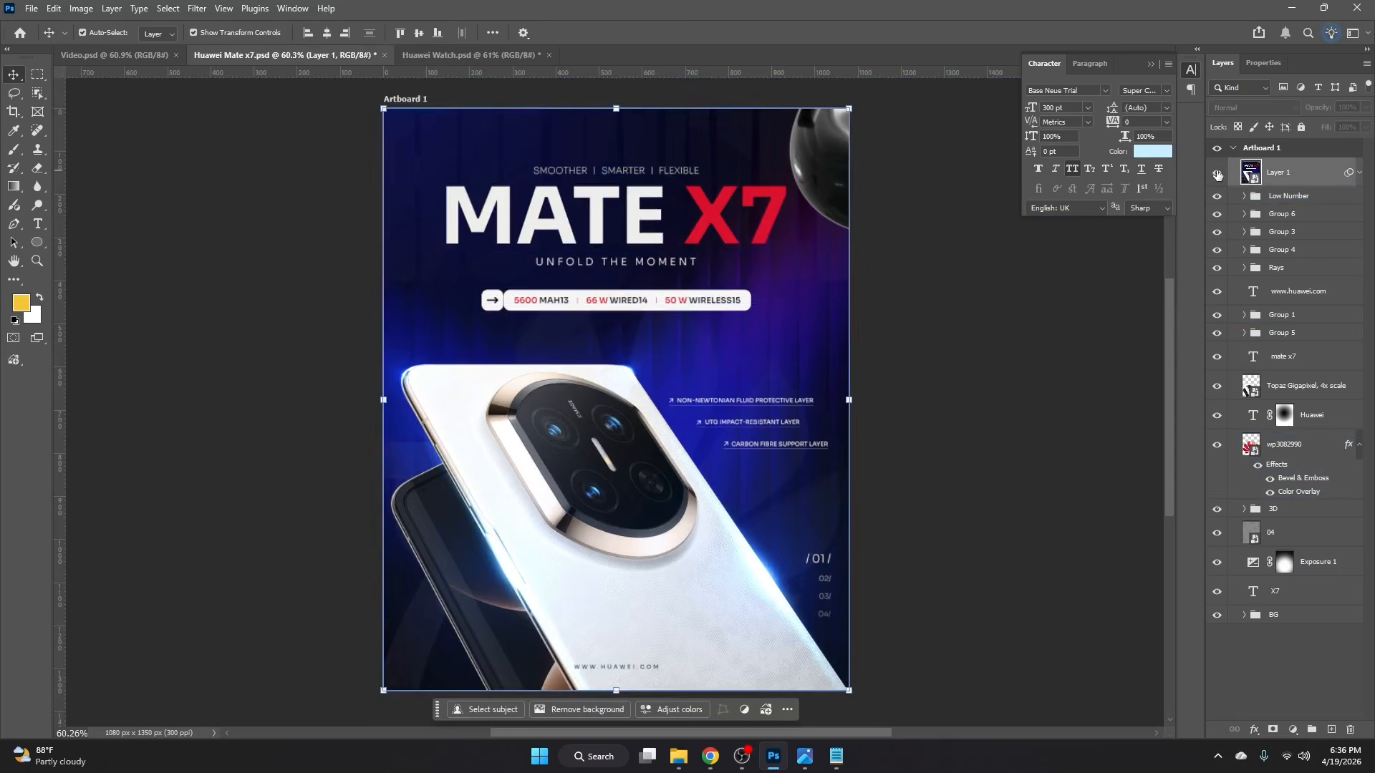
click(1217, 173)
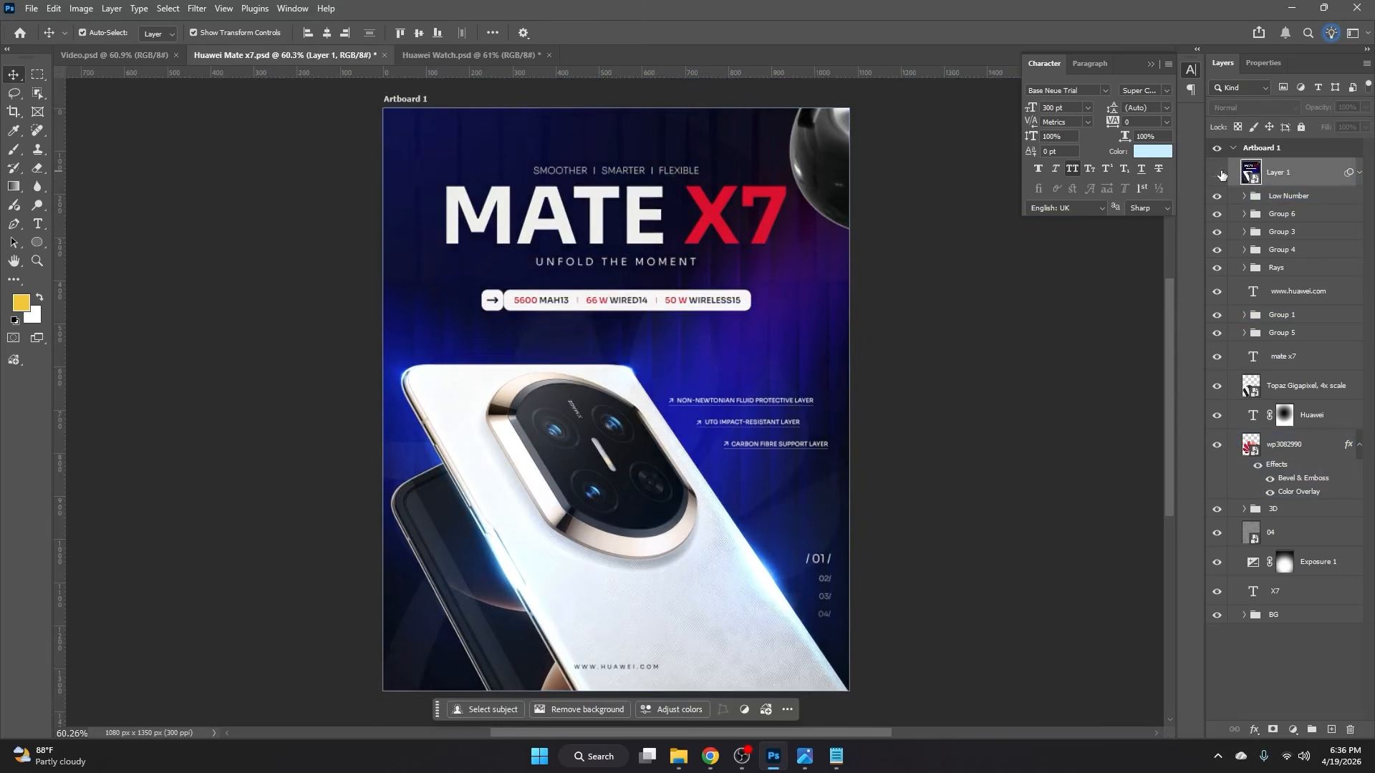
click(1218, 173)
click(1218, 174)
click(1217, 174)
click(968, 368)
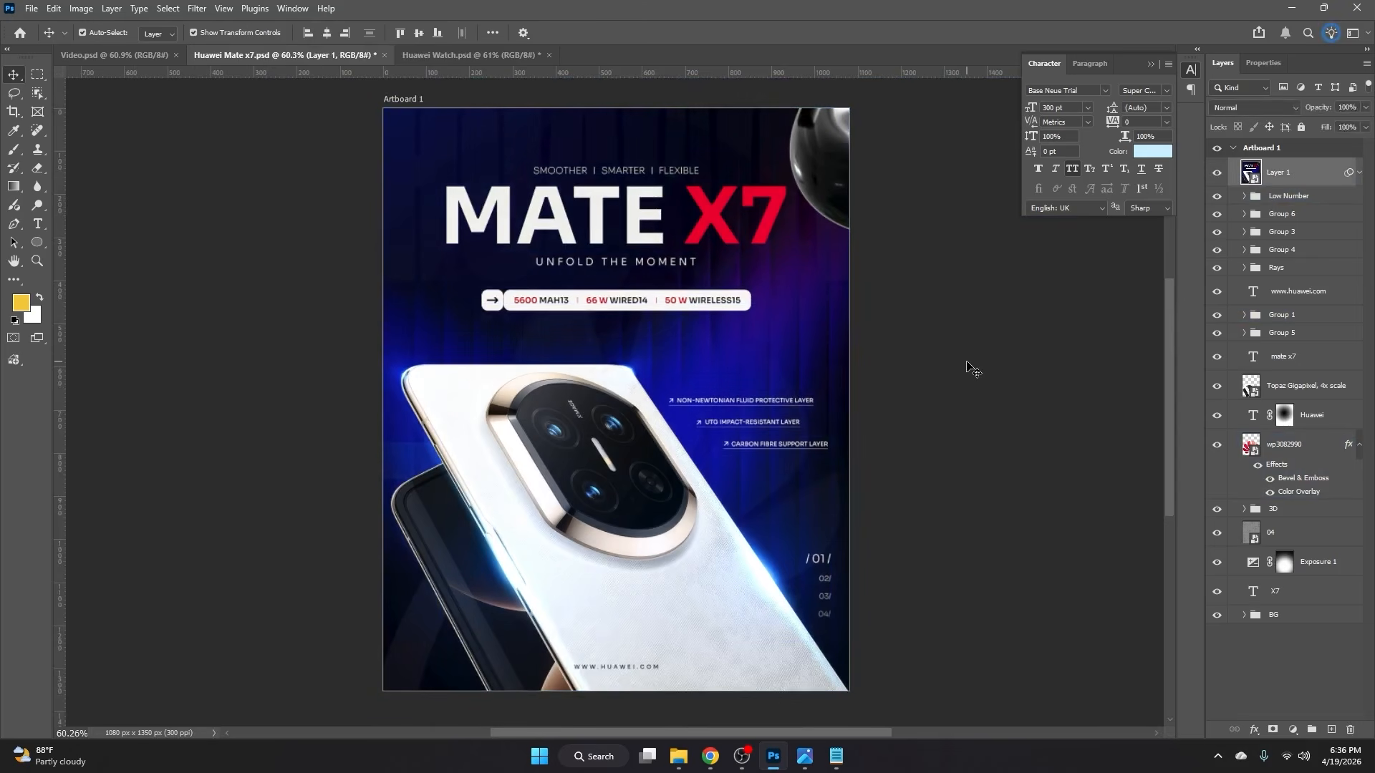
click(764, 363)
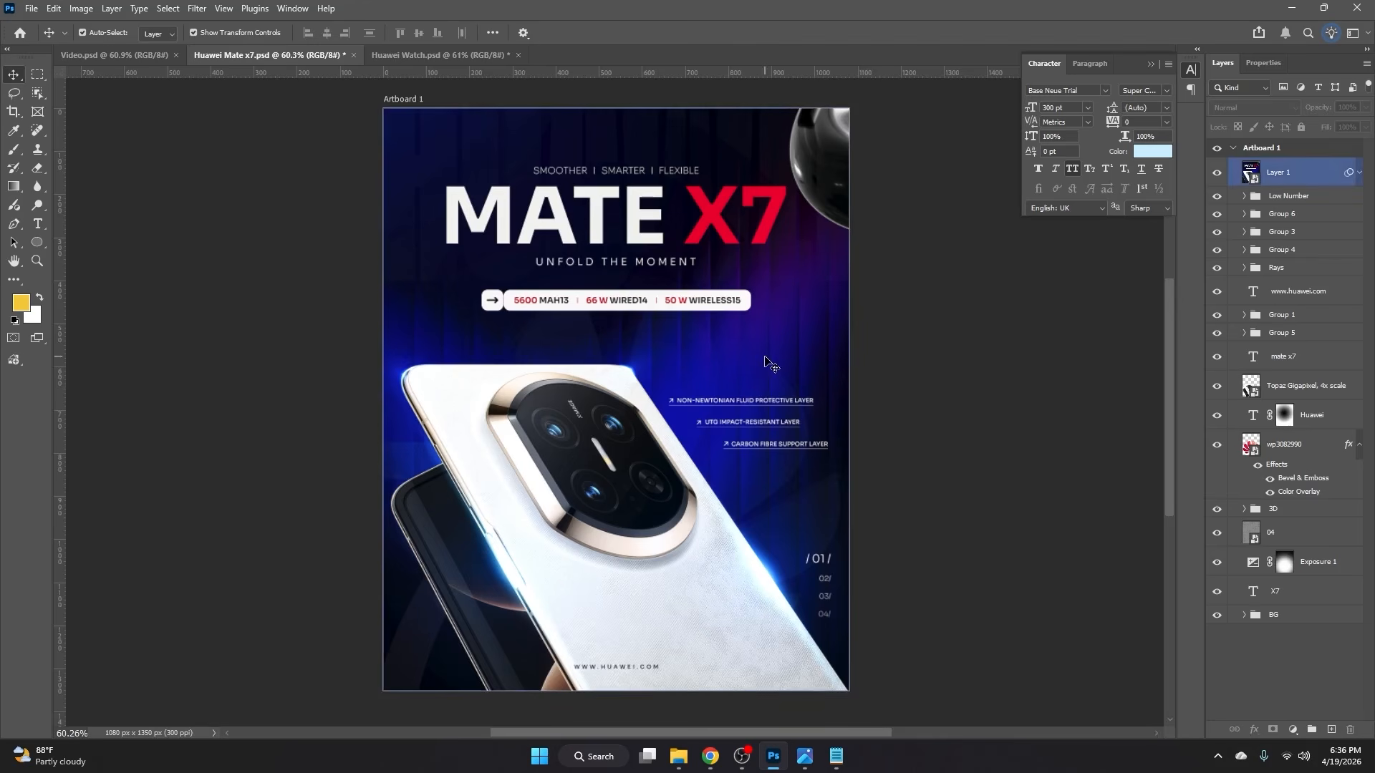
click(985, 433)
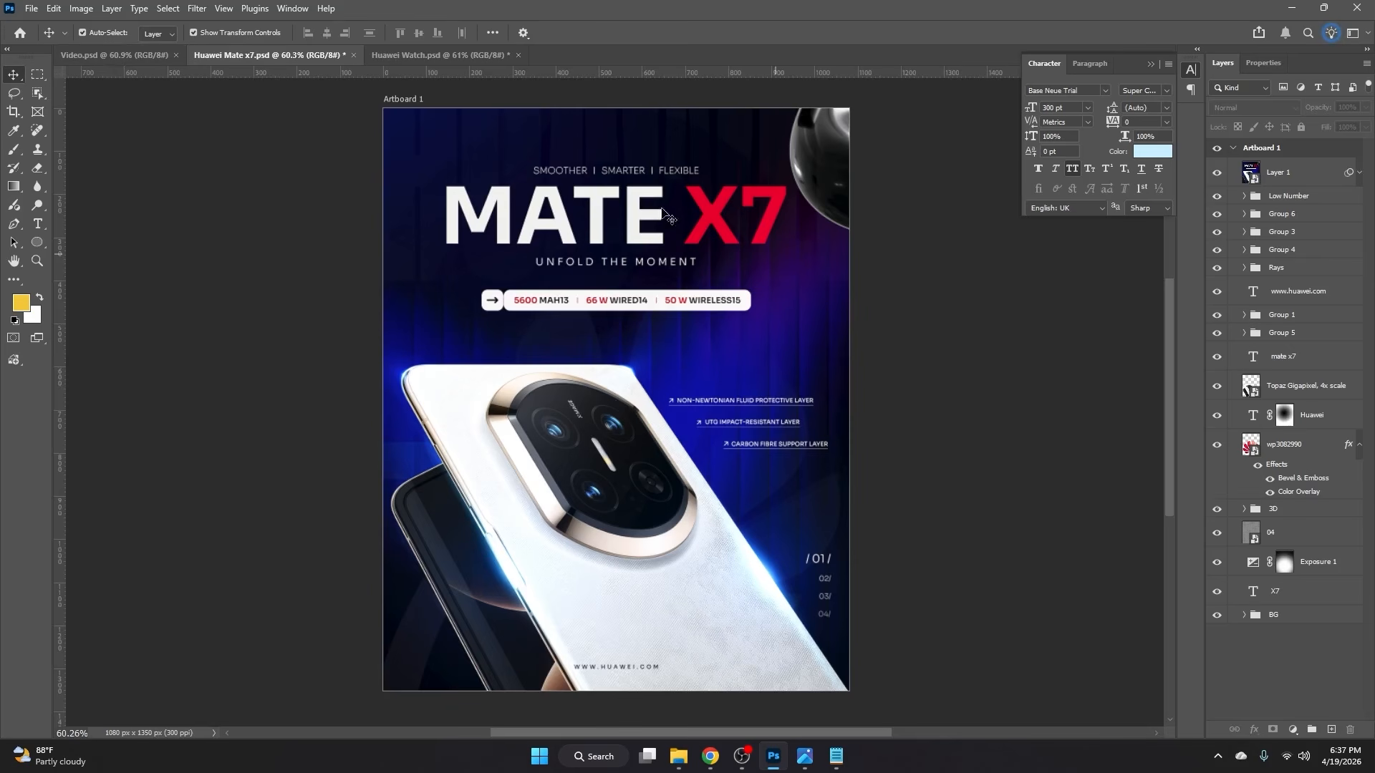
click(630, 197)
click(992, 360)
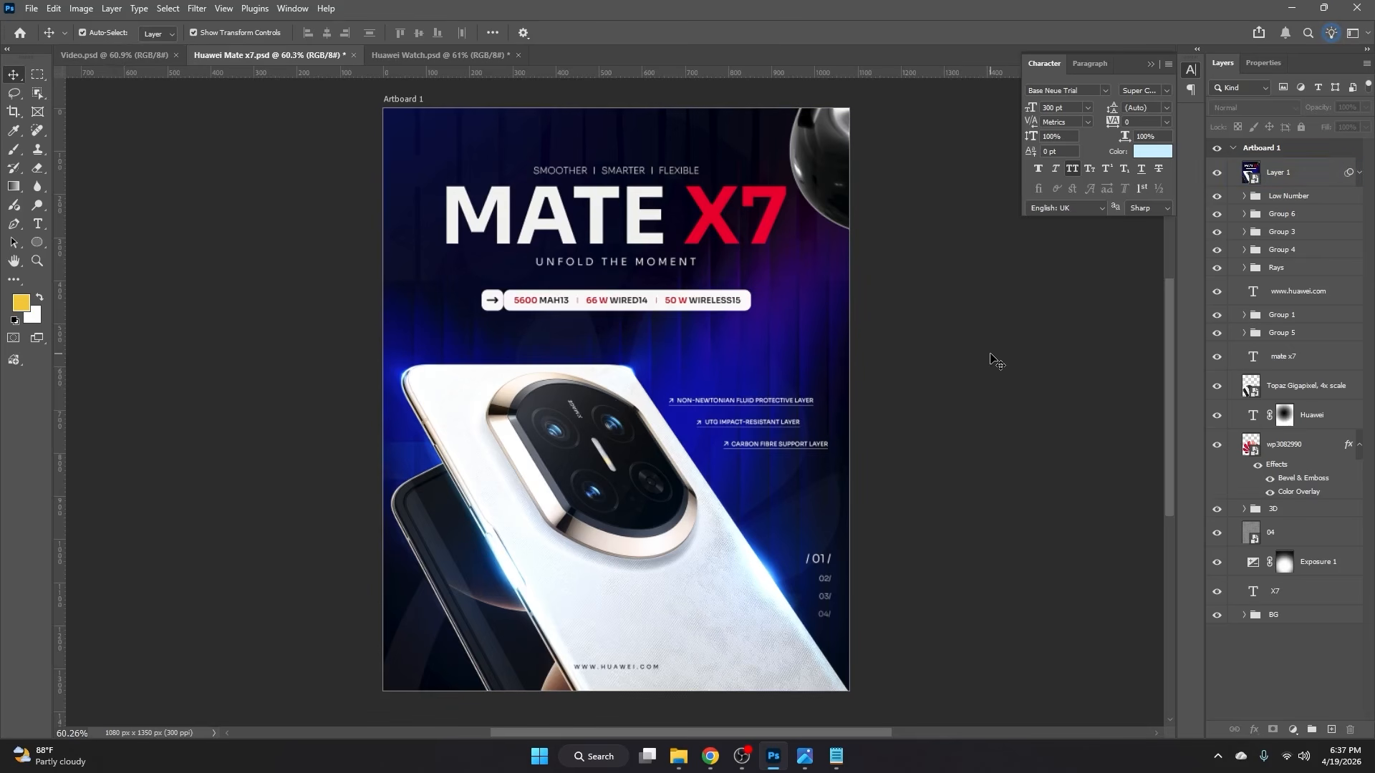